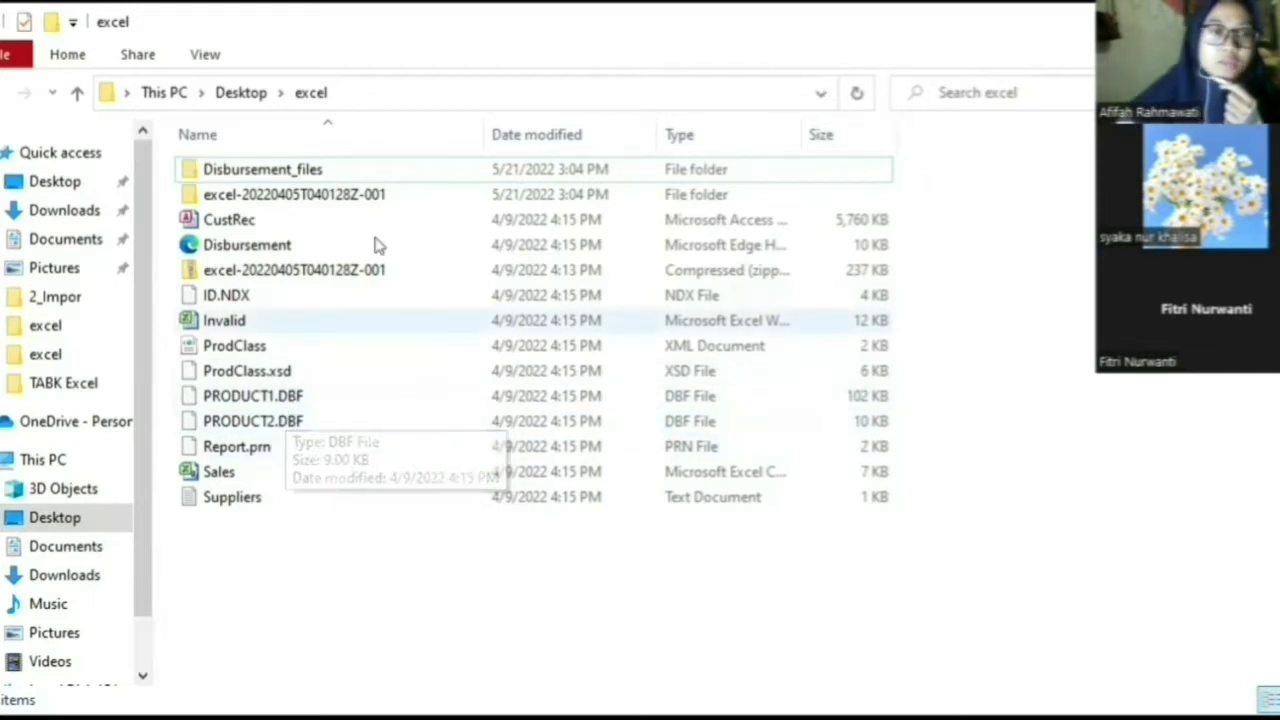
Create a new folder named 1_Data inside the TABK Excel folder on the Desktop.
{"action": "left_click", "coordinate": [78, 394]}
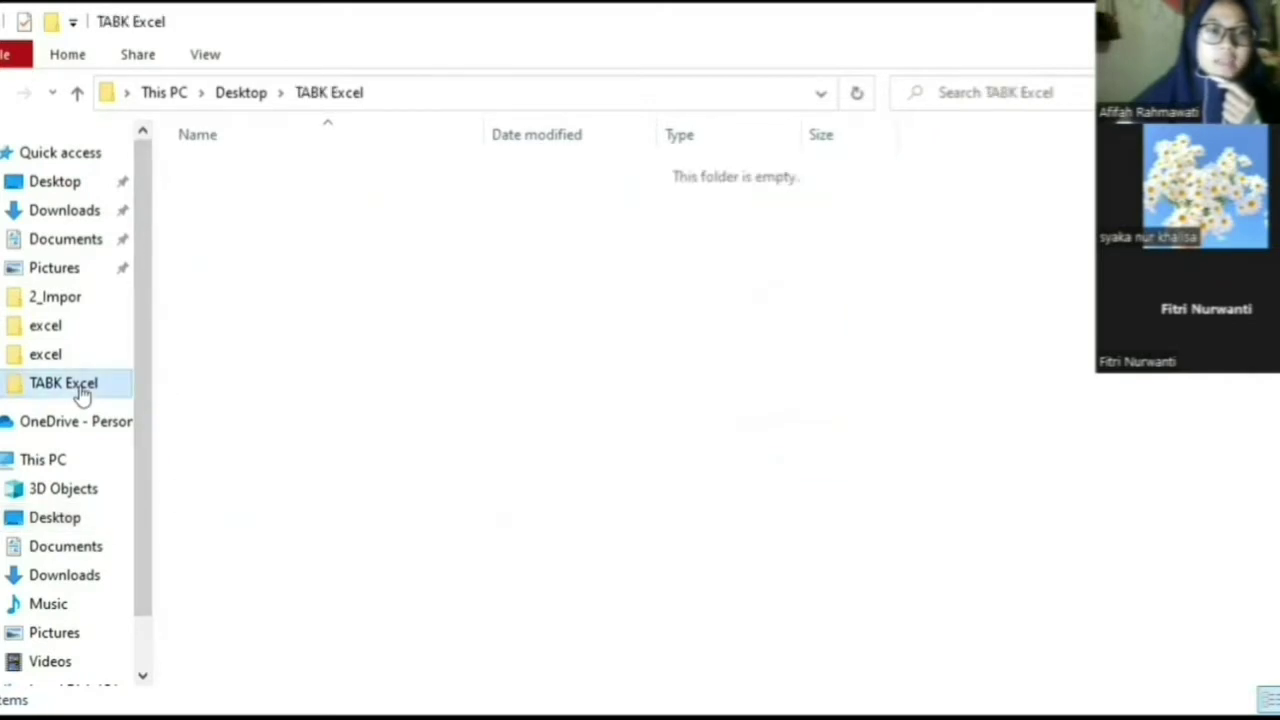
{"action": "right_click", "coordinate": [356, 246]}
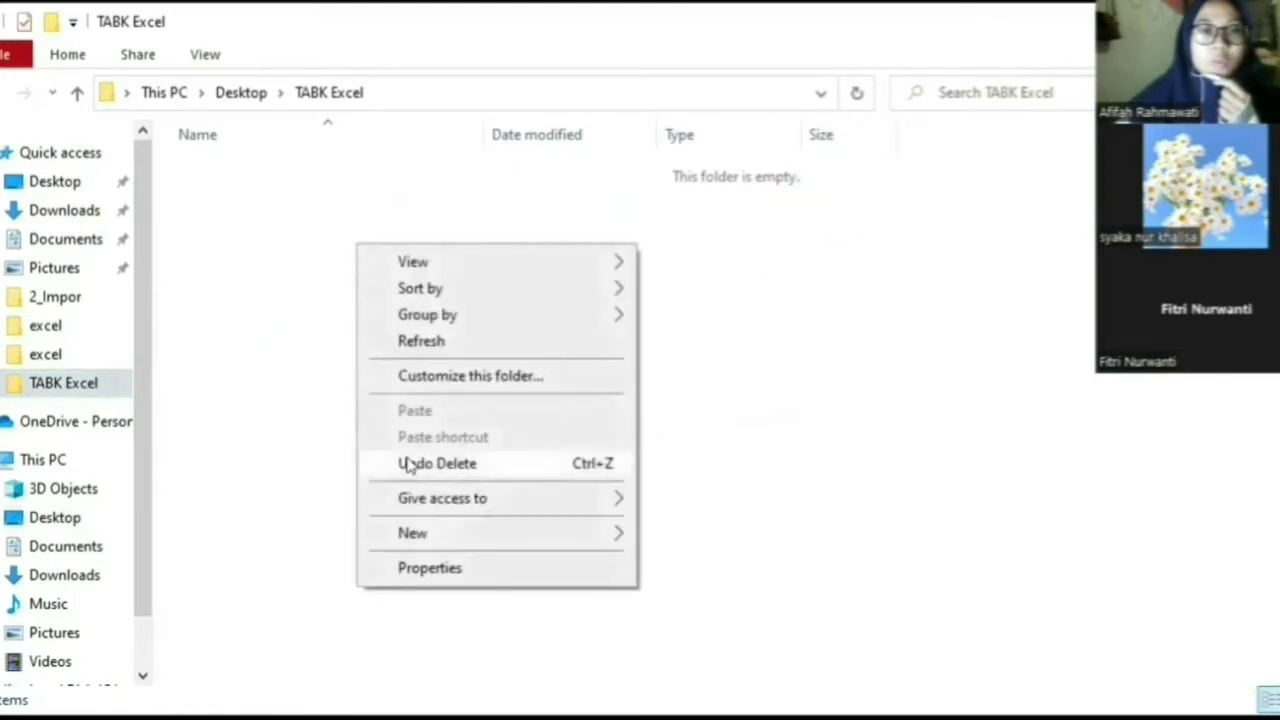
{"action": "mouse_move", "coordinate": [433, 532]}
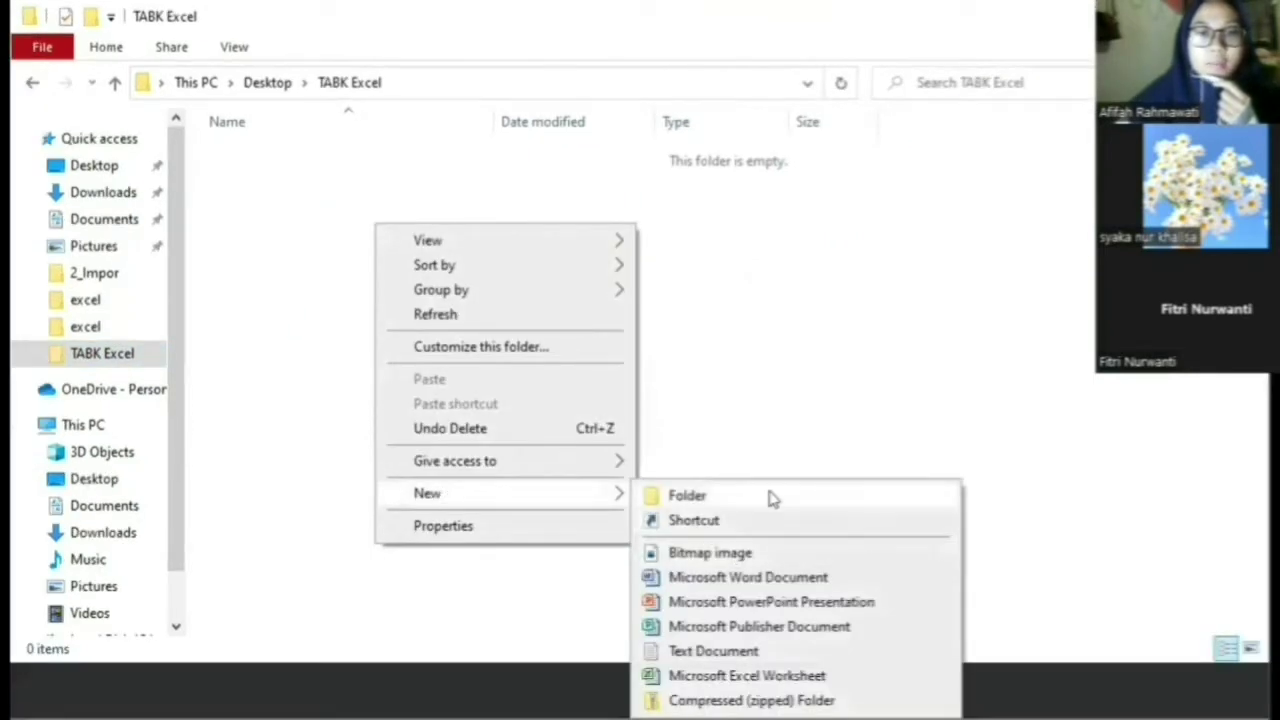
{"action": "left_click", "coordinate": [655, 497]}
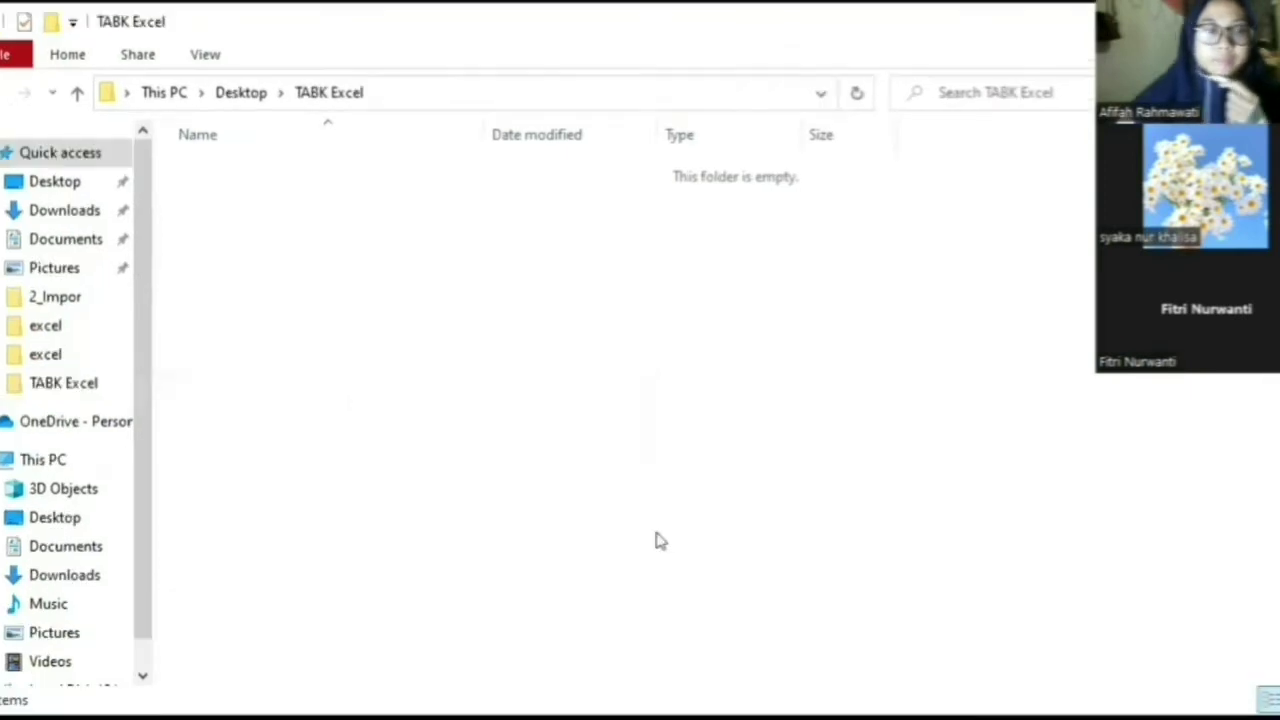
{"action": "type", "text": "1"}
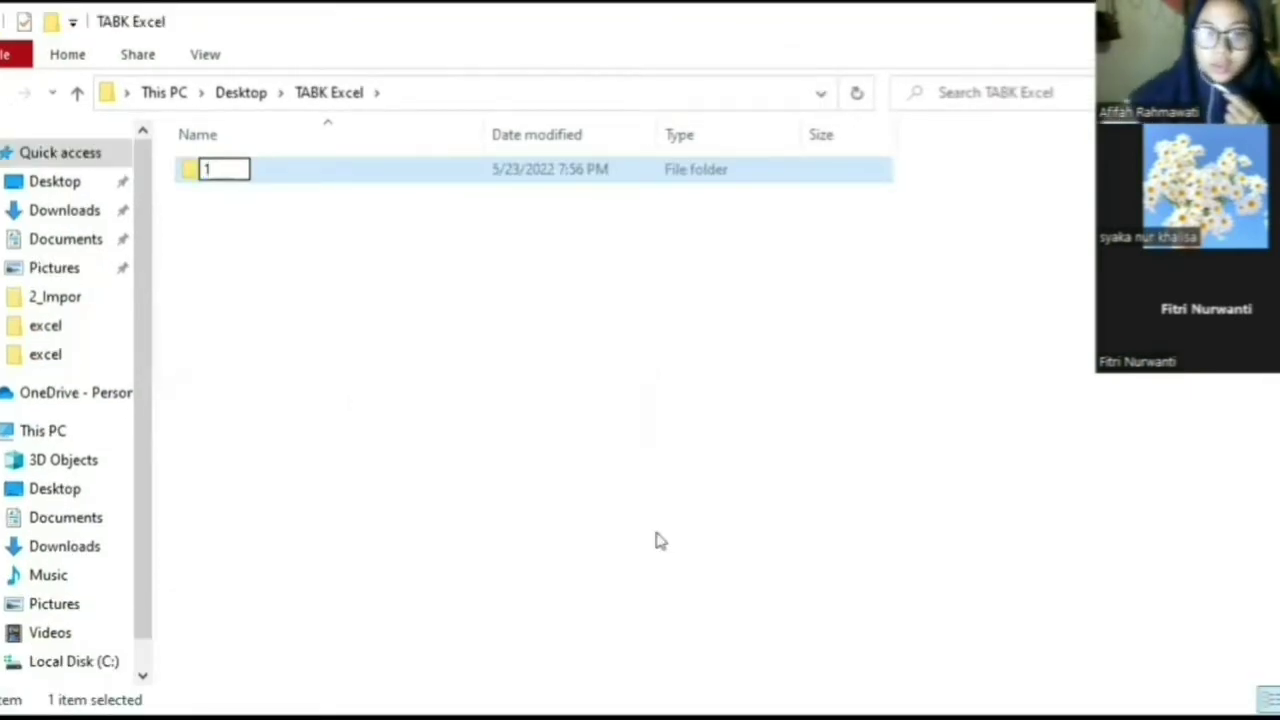
{"action": "type", "text": "_"}
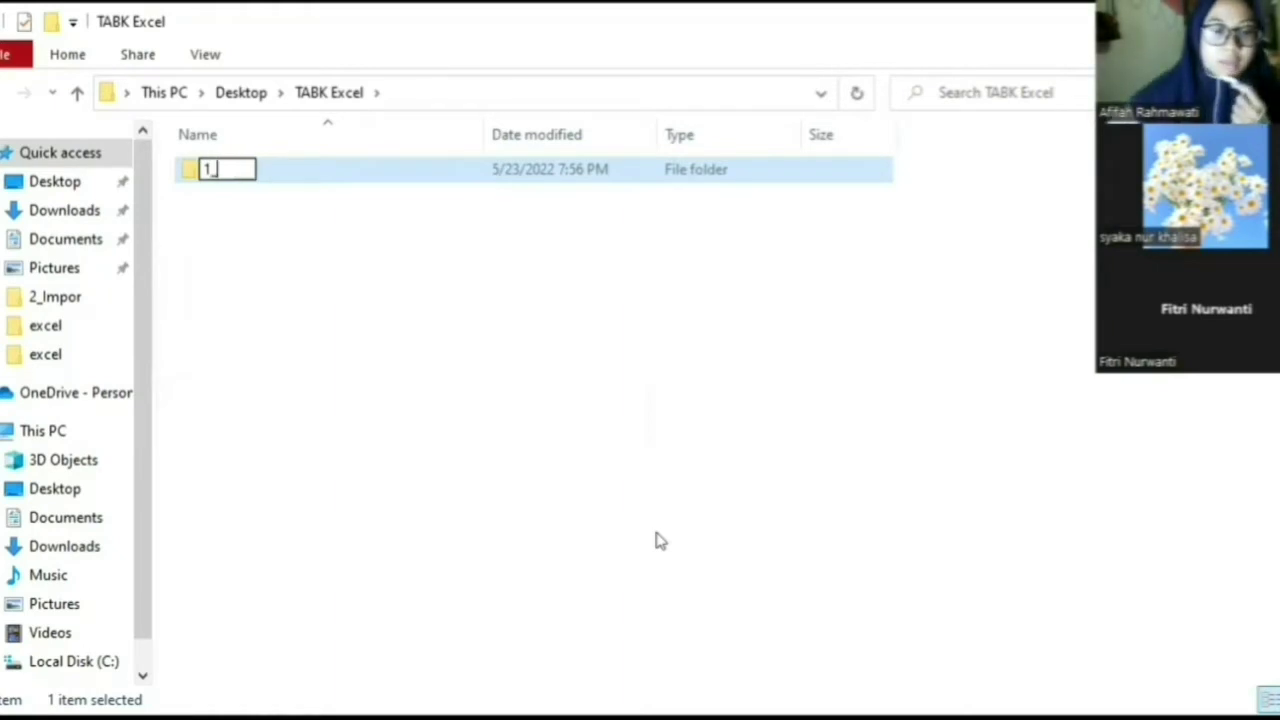
{"action": "type", "text": "Data"}
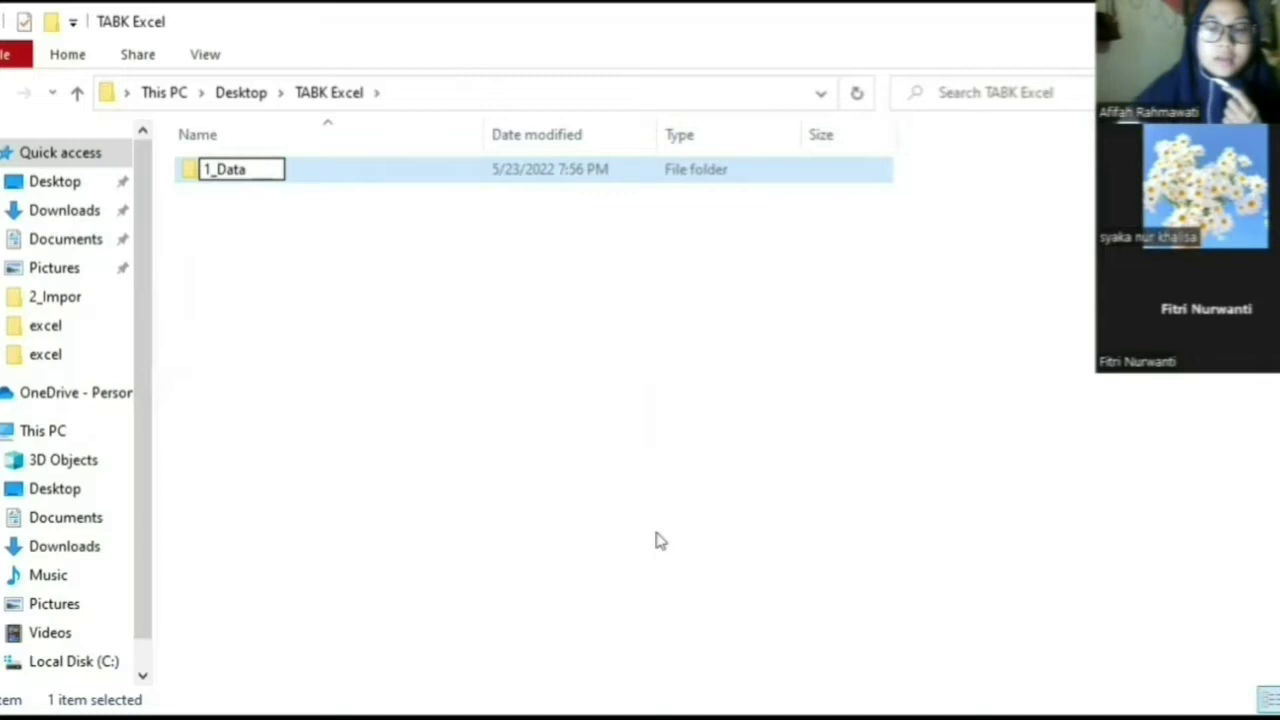
{"action": "key", "text": "Return"}
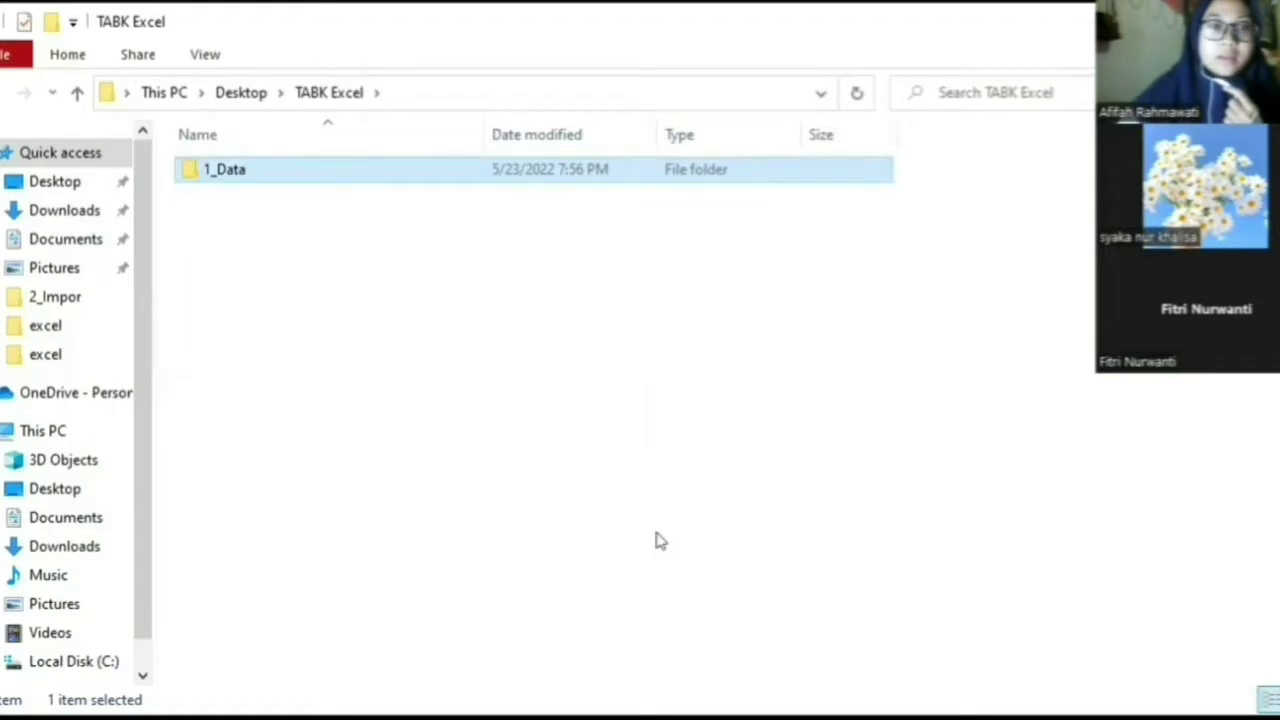
Copy the Desktop's excel folder into the 1_Data folder in TABK Excel.
{"action": "left_click", "coordinate": [40, 354]}
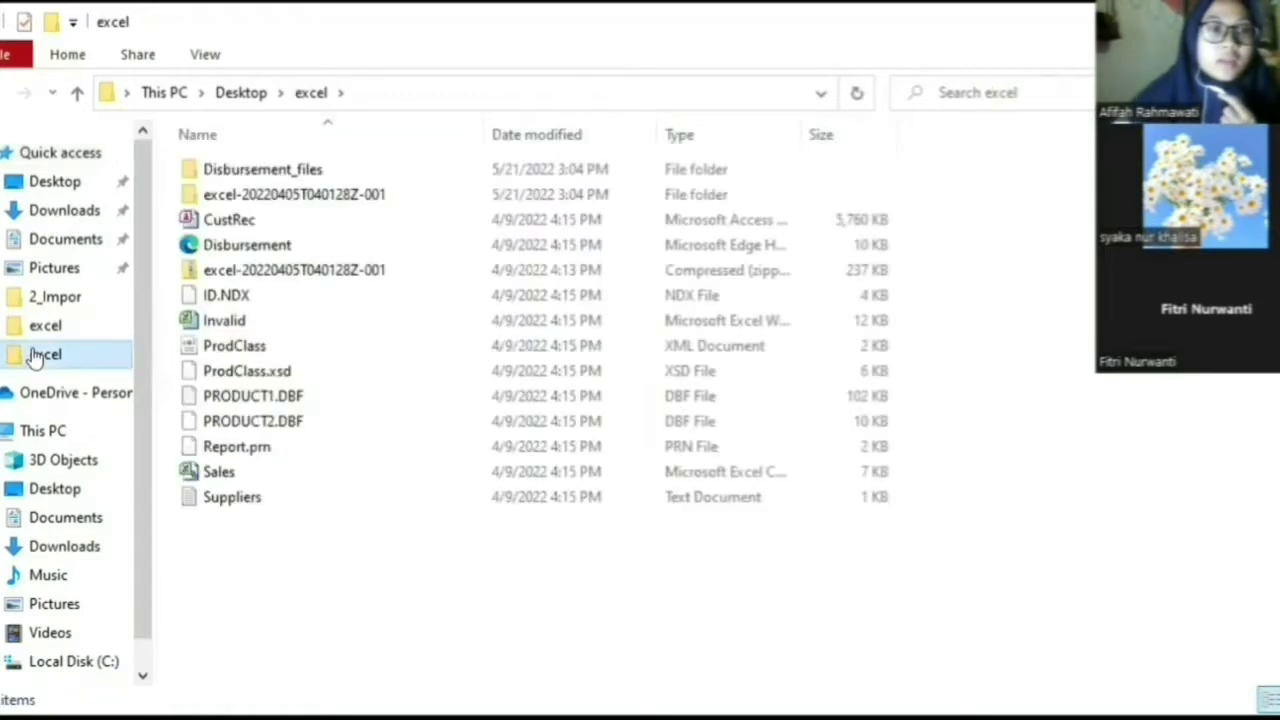
{"action": "left_click", "coordinate": [5, 92]}
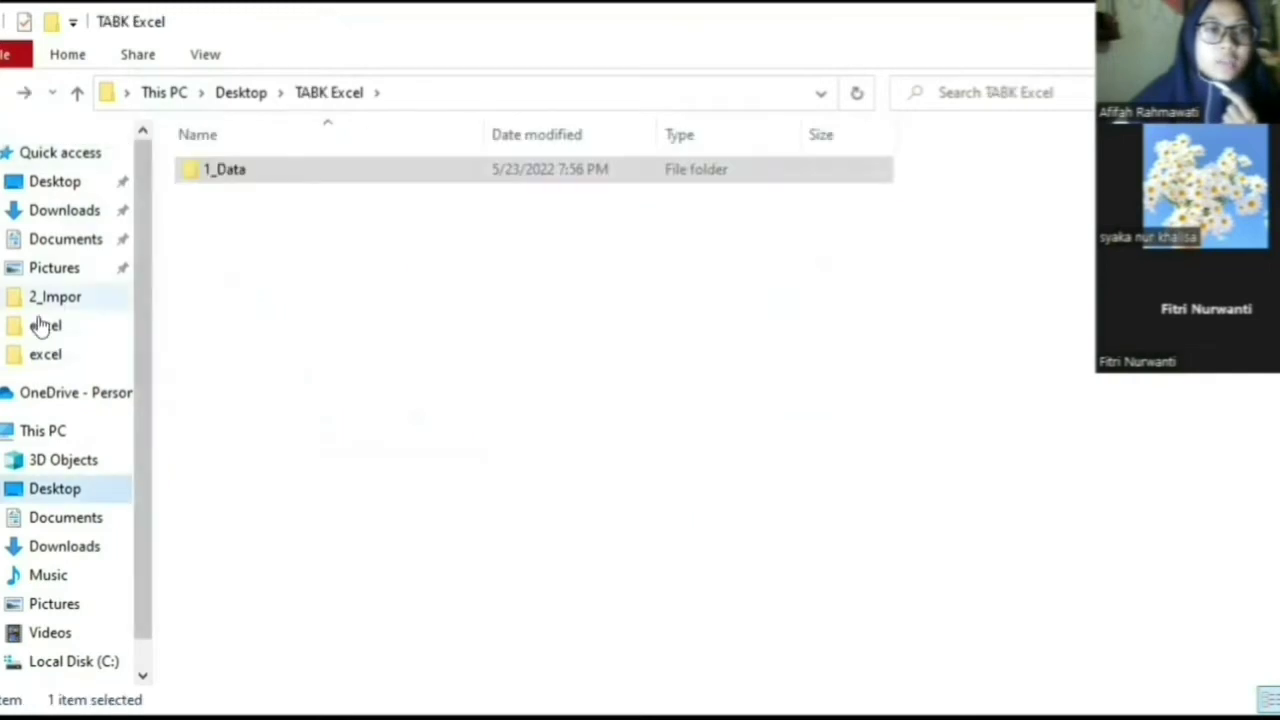
{"action": "left_click_drag", "start_coordinate": [40, 360], "coordinate": [265, 171]}
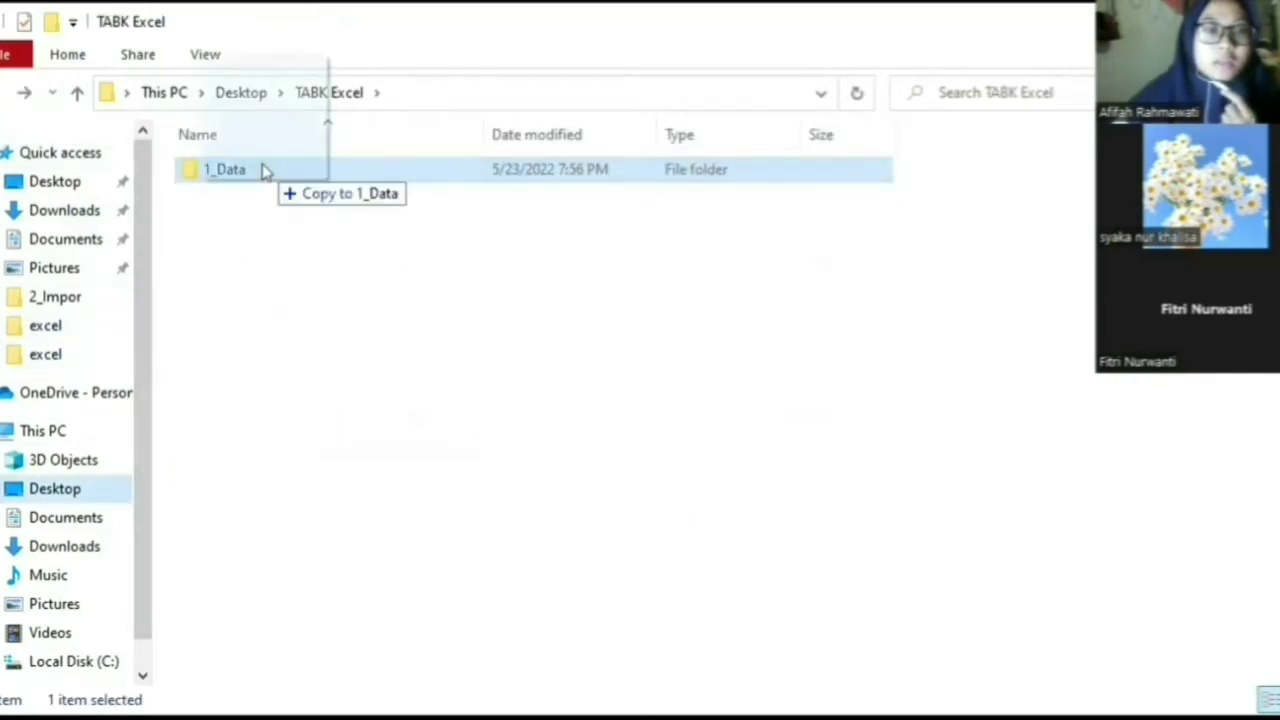
{"action": "left_click_drag", "start_coordinate": [263, 170], "coordinate": [265, 172]}
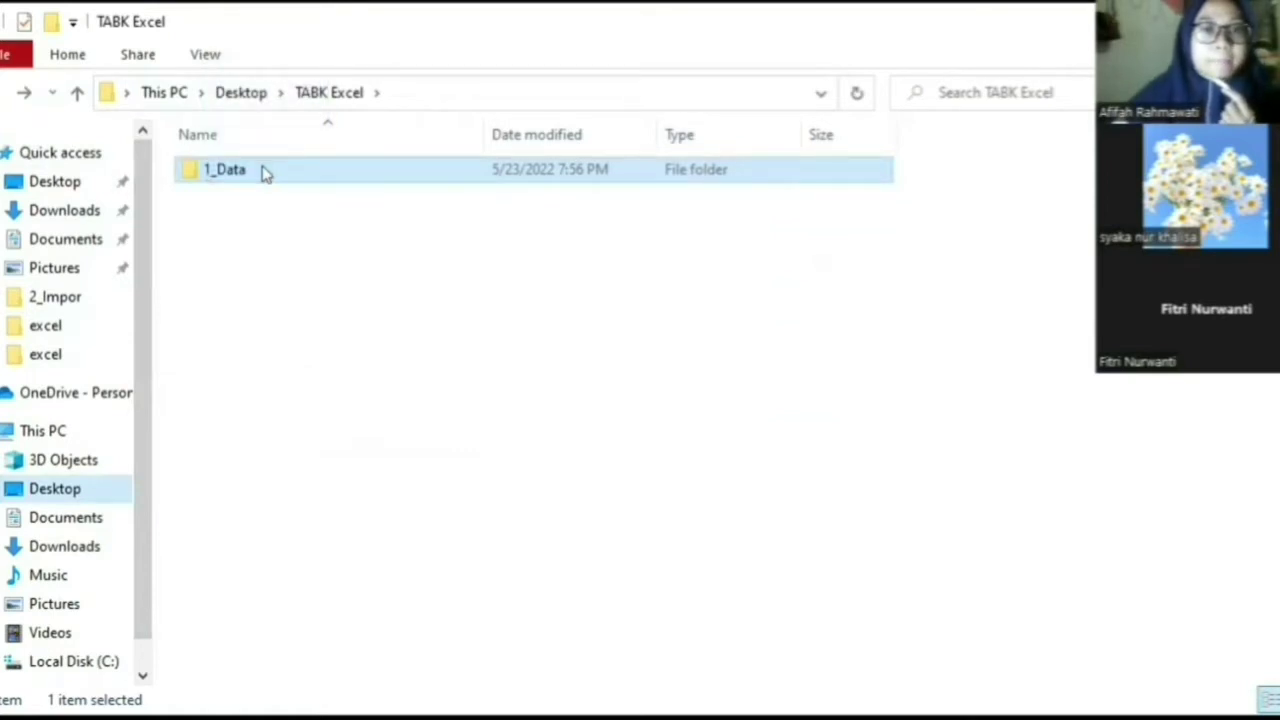
Create a second folder named 2_Impor inside TABK Excel, next to 1_Data.
{"action": "right_click", "coordinate": [232, 277]}
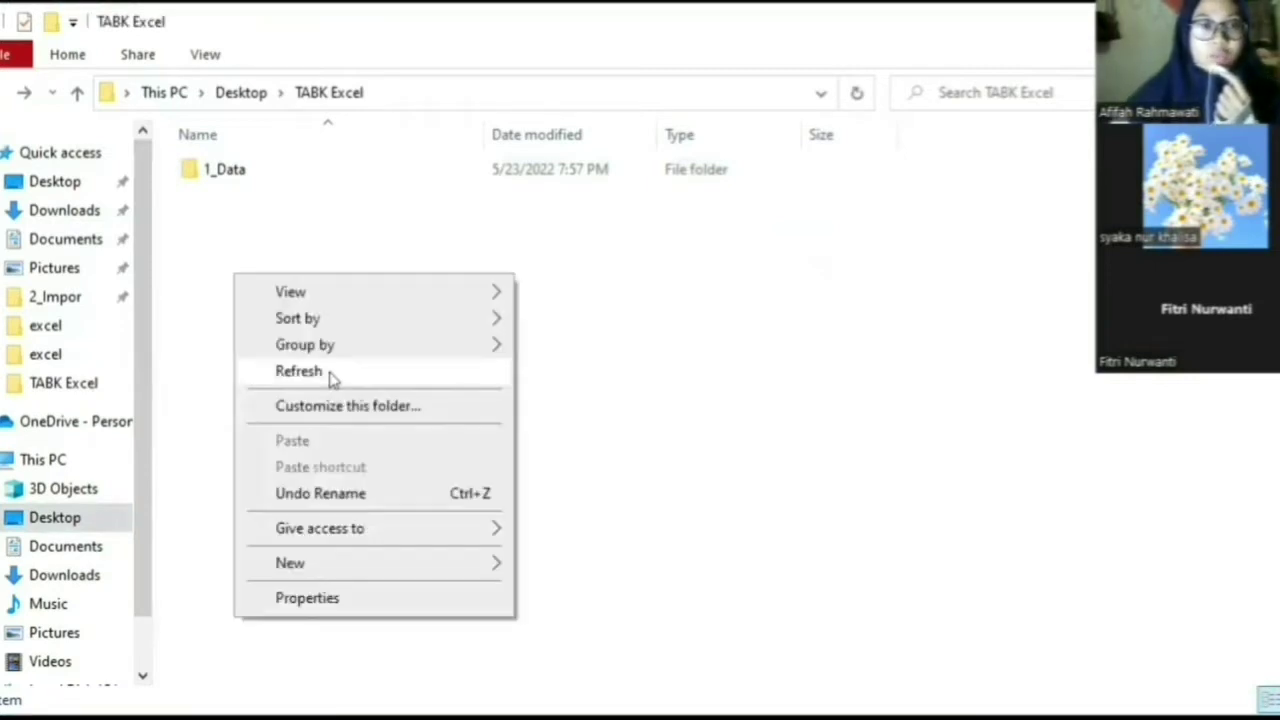
{"action": "mouse_move", "coordinate": [303, 565]}
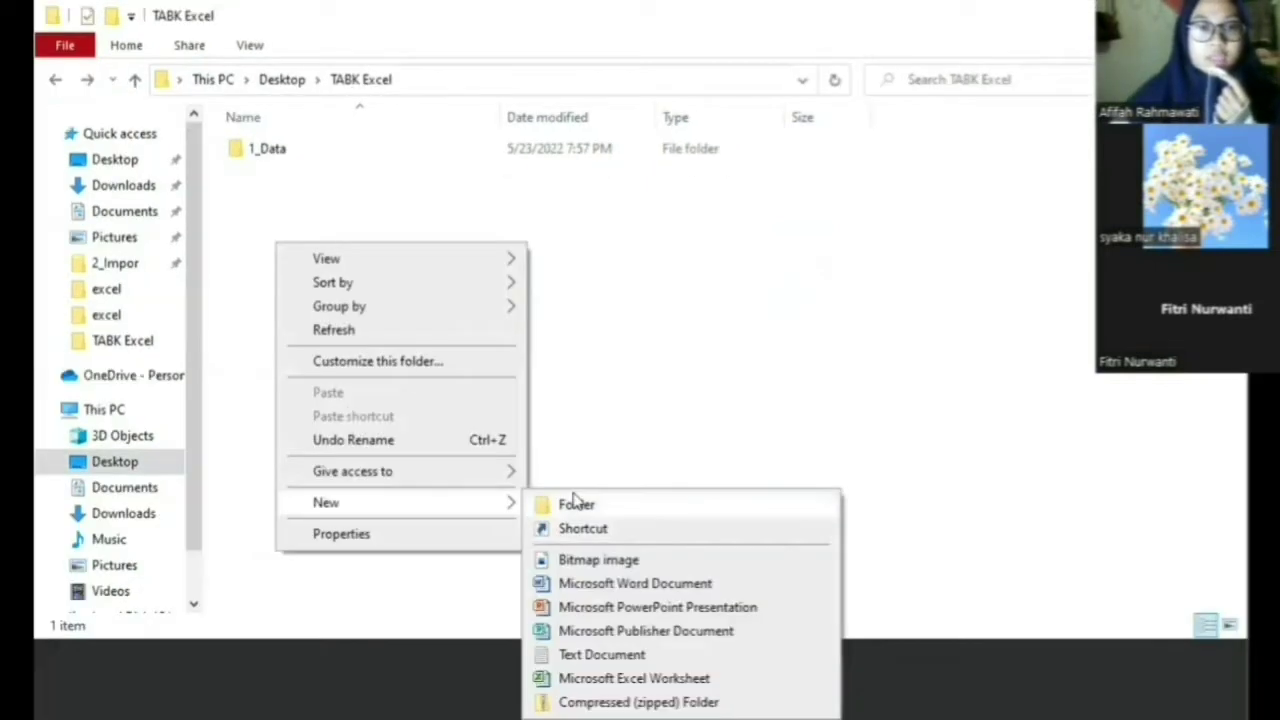
{"action": "left_click", "coordinate": [572, 503]}
{"action": "type", "text": "2"}
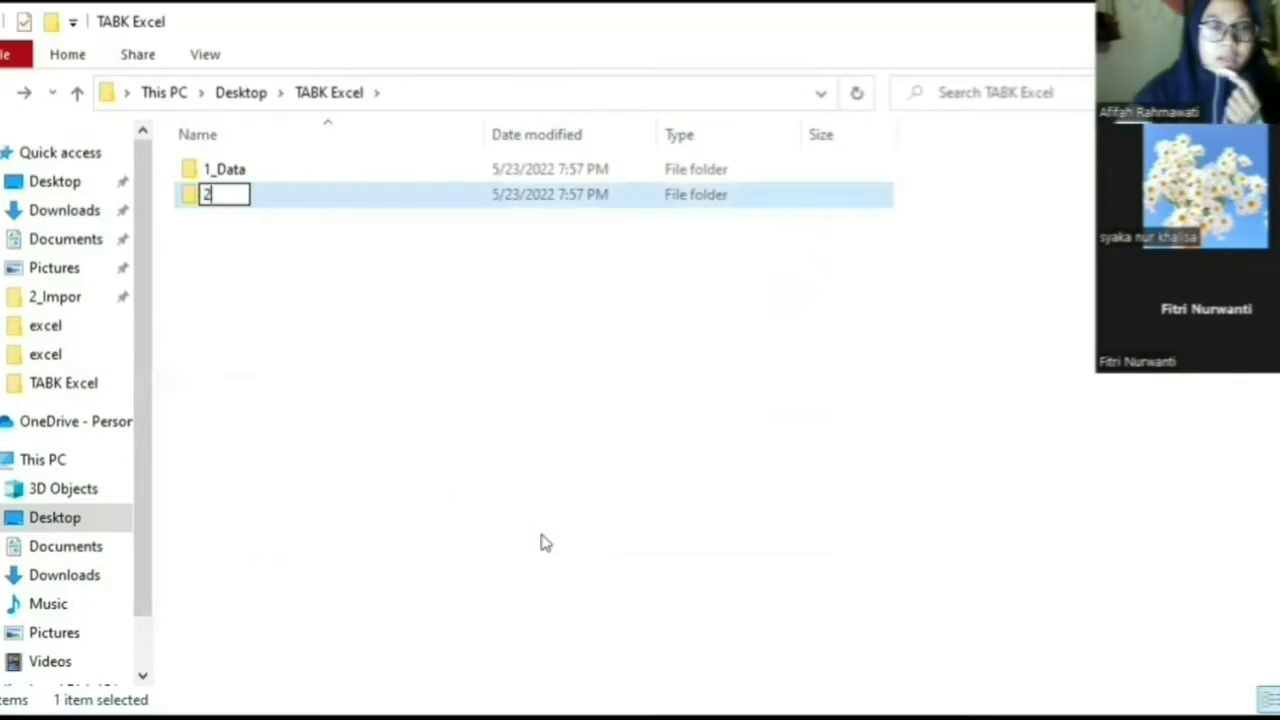
{"action": "type", "text": "_"}
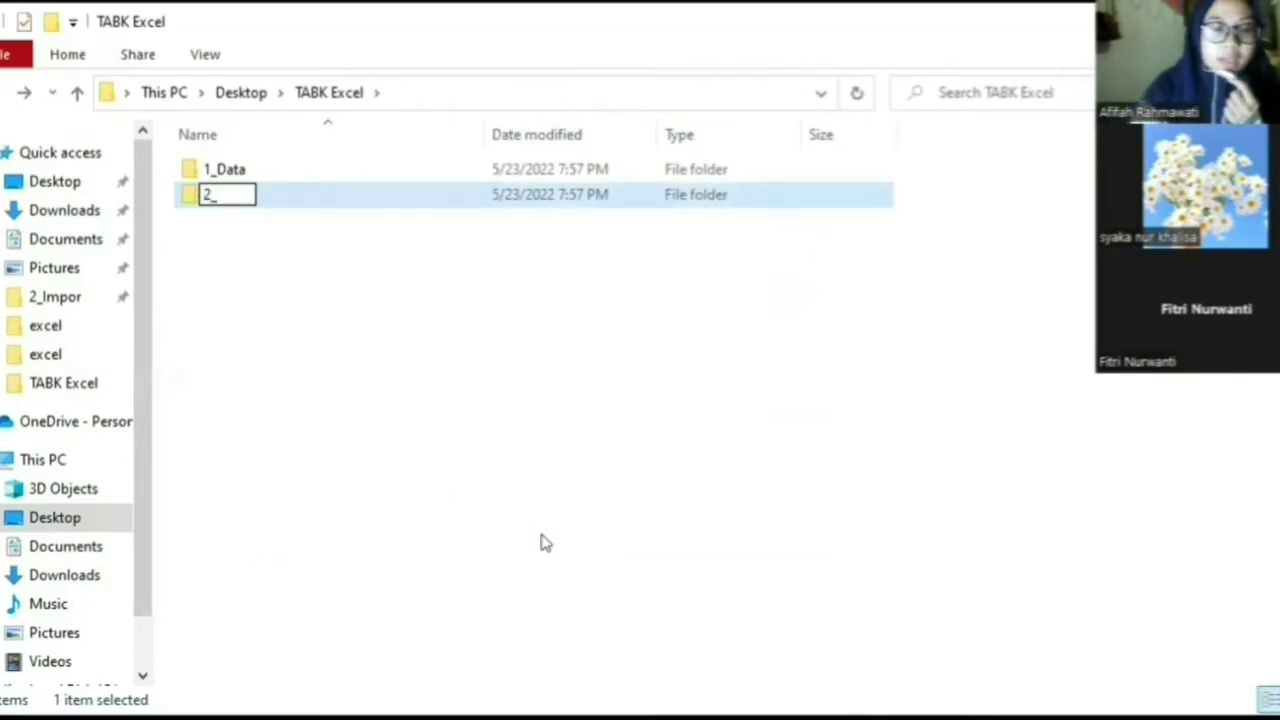
{"action": "type", "text": "Impor"}
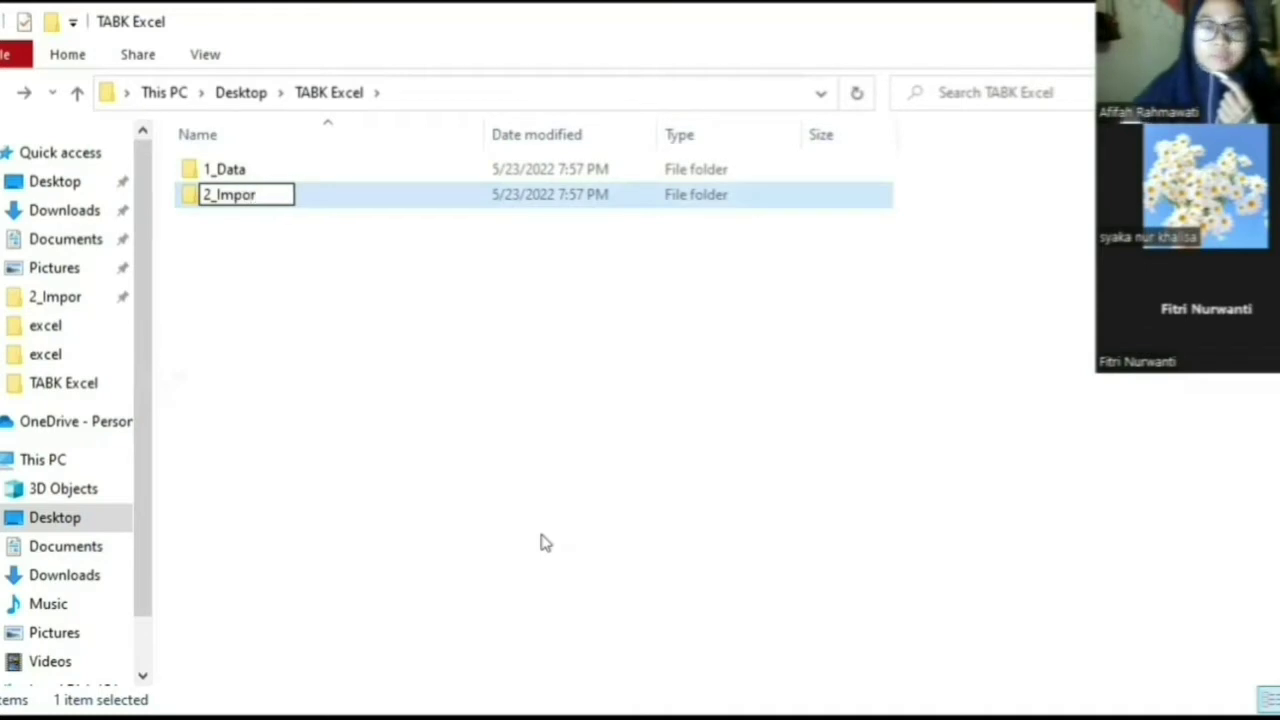
{"action": "key", "text": "Return"}
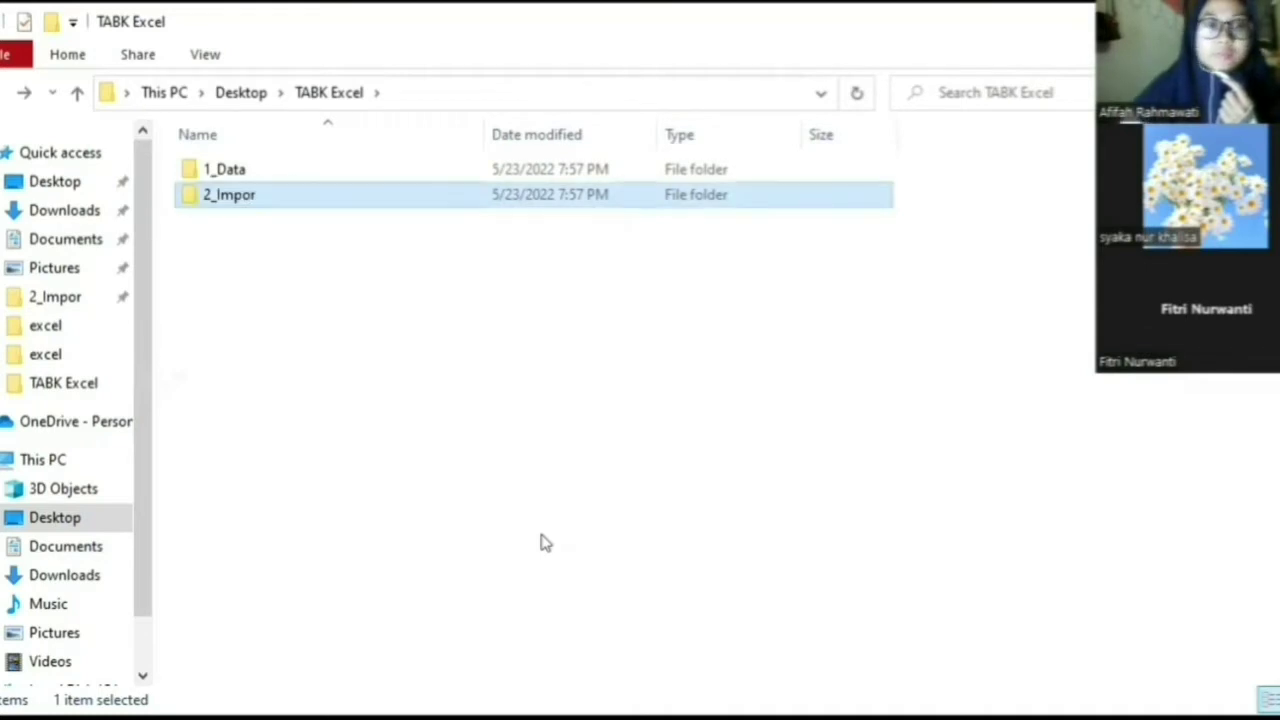
Create a new Microsoft Excel worksheet file named GED_Product inside the 2_Impor folder.
{"action": "double_click", "coordinate": [705, 203]}
{"action": "right_click", "coordinate": [521, 301]}
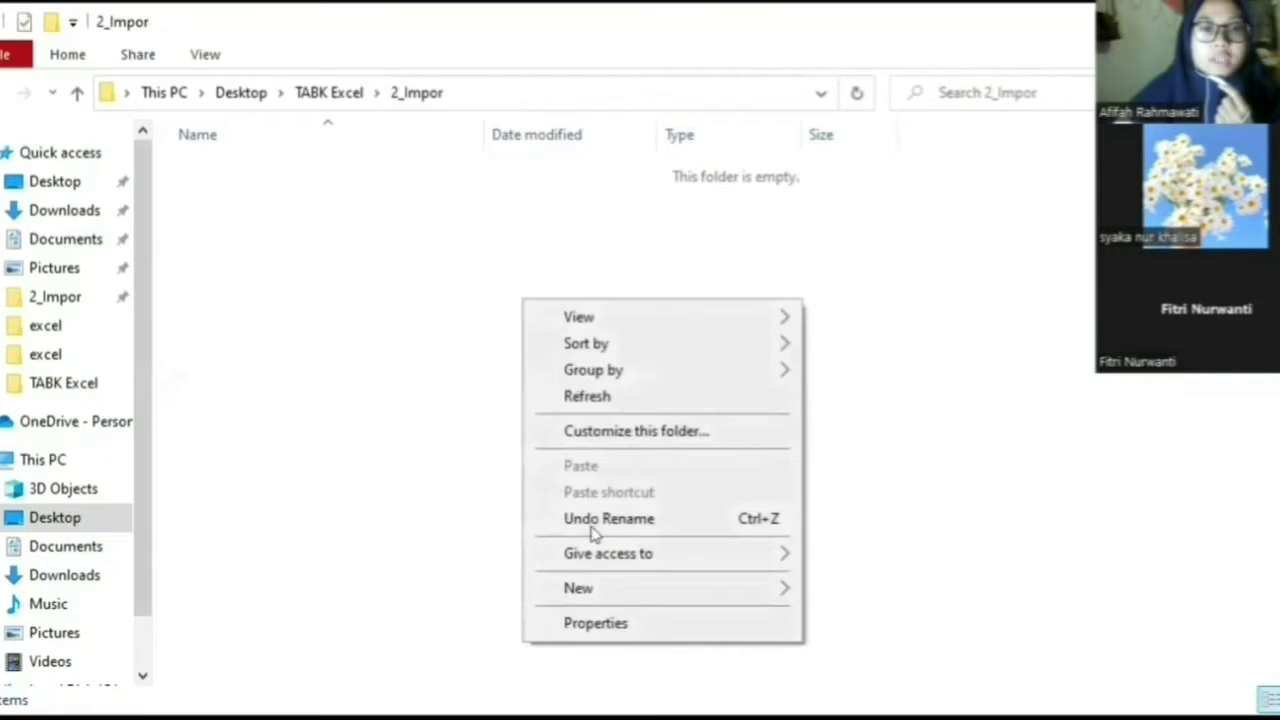
{"action": "left_click", "coordinate": [587, 590]}
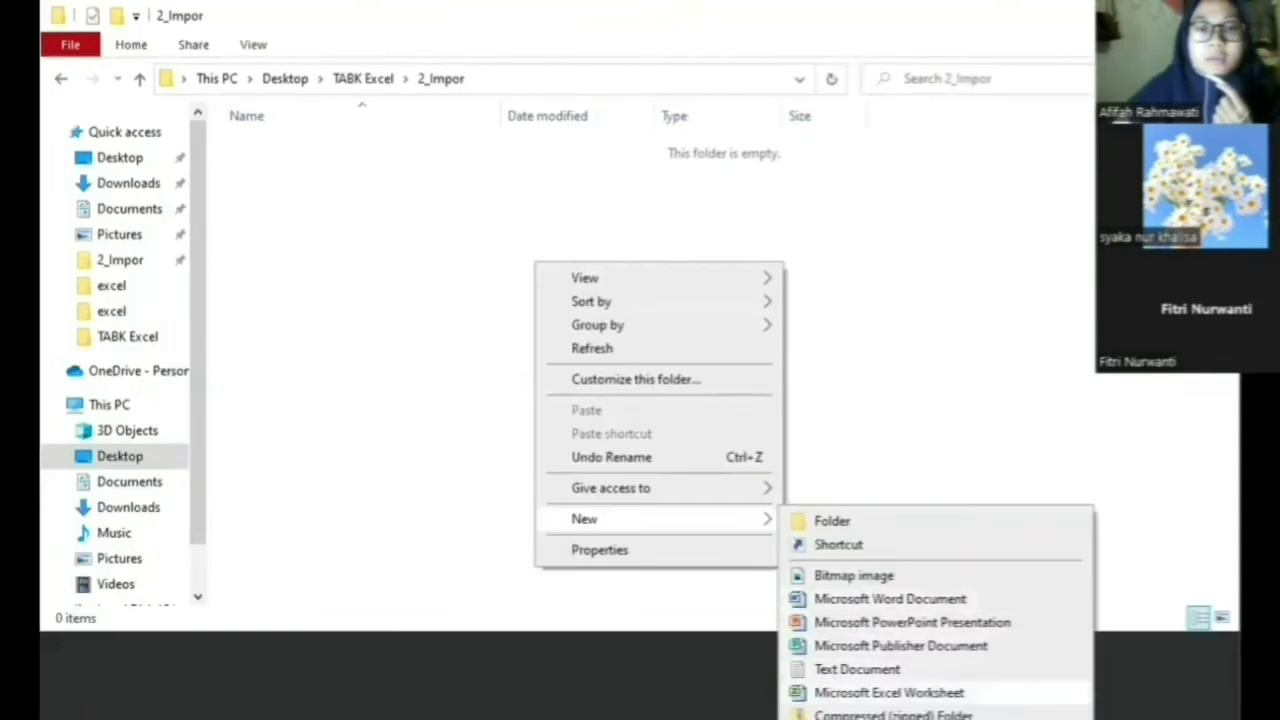
{"action": "left_click", "coordinate": [889, 692]}
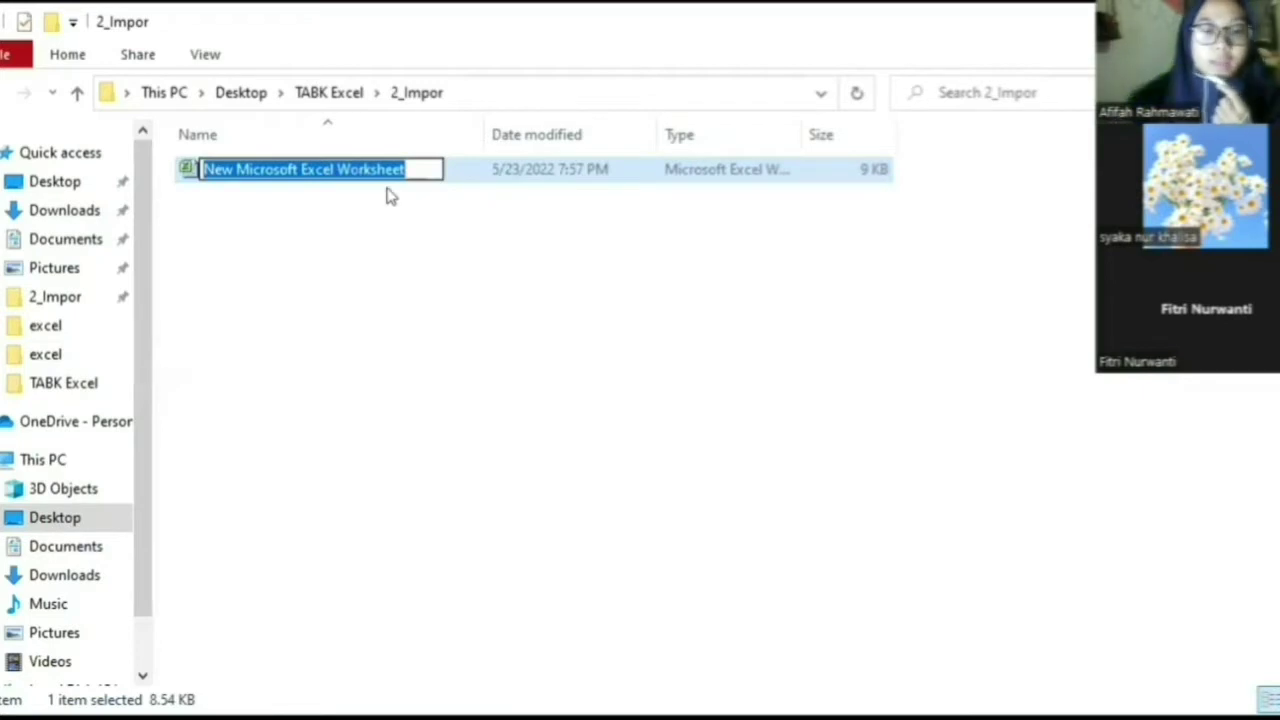
{"action": "type", "text": "GED"}
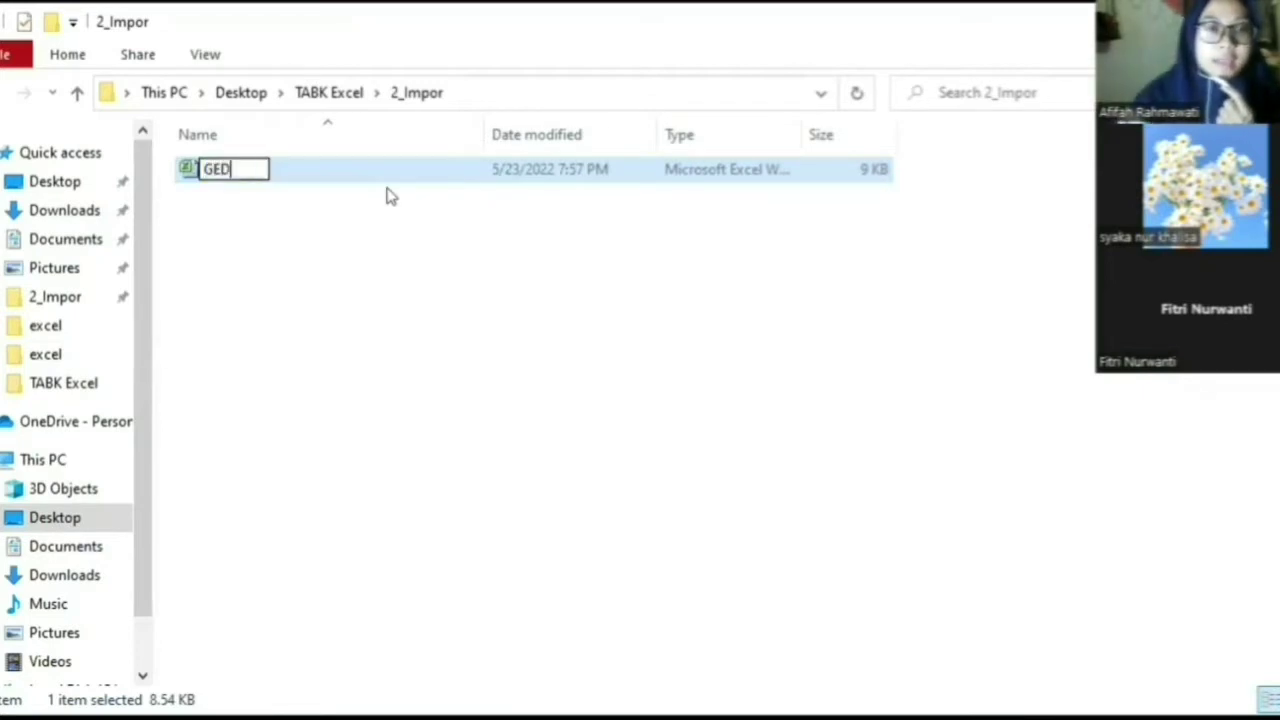
{"action": "type", "text": "_"}
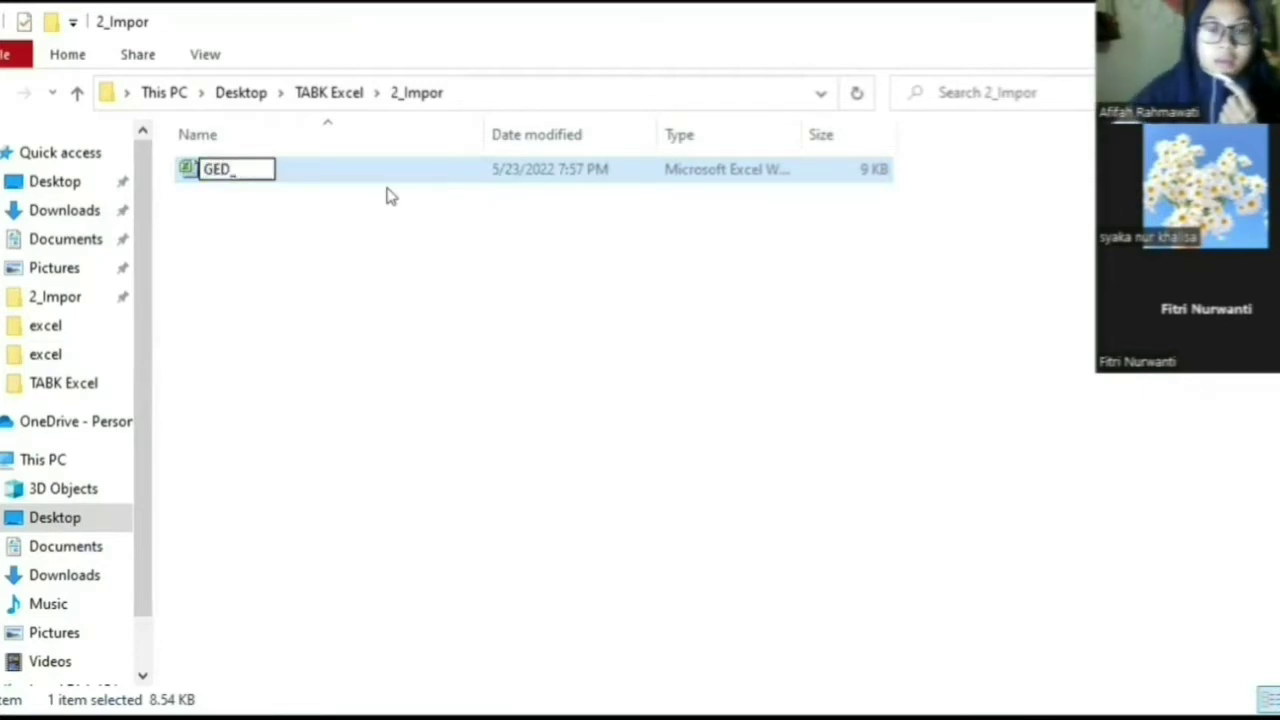
{"action": "type", "text": "Pr"}
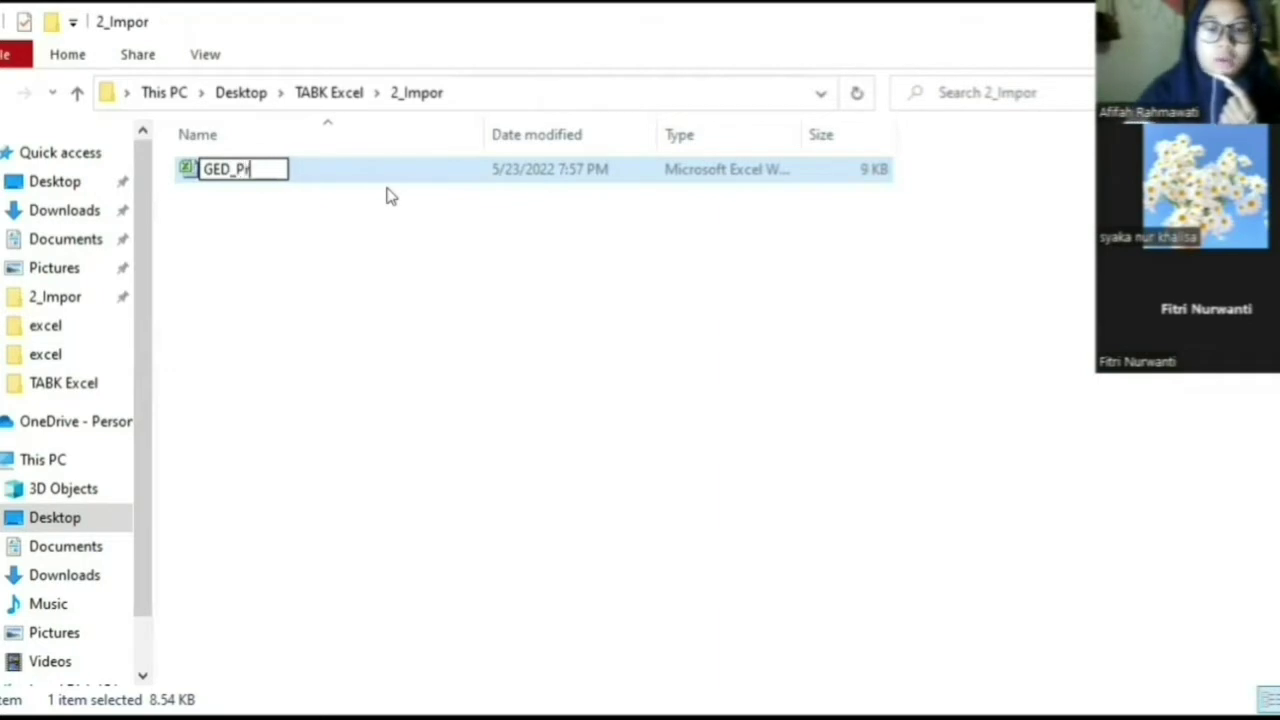
{"action": "type", "text": "oduct"}
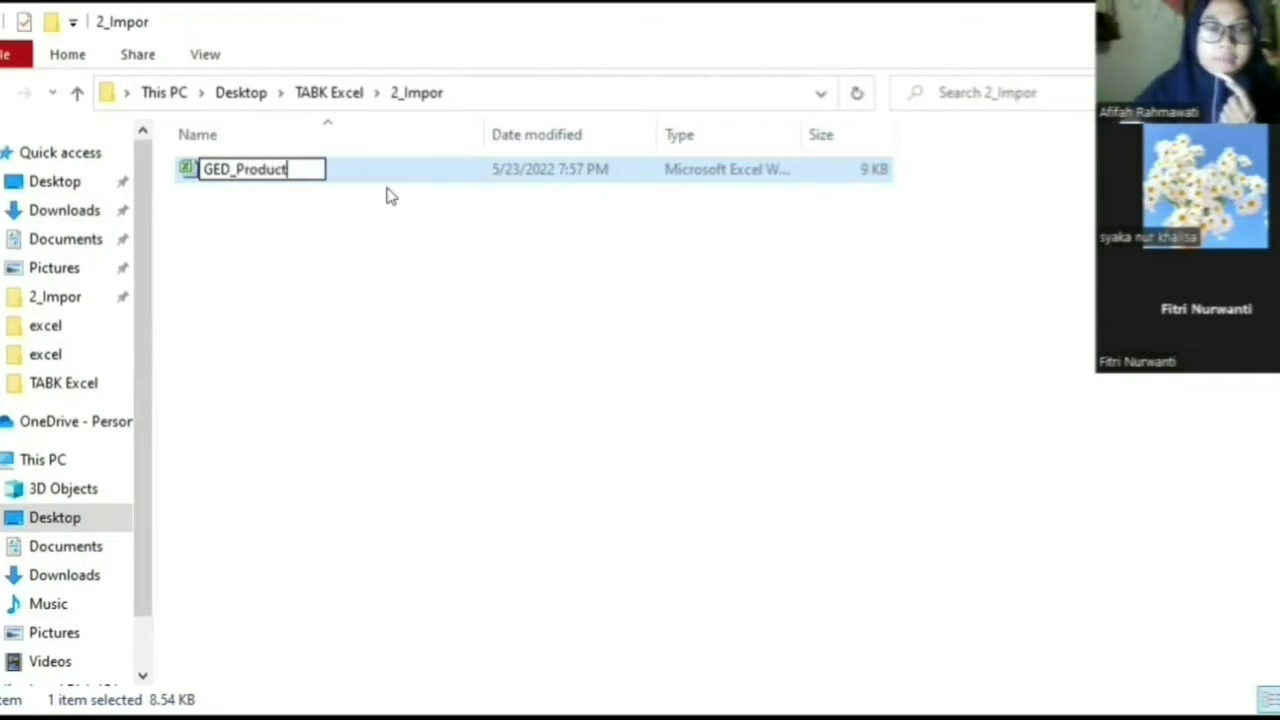
{"action": "key", "text": "Return"}
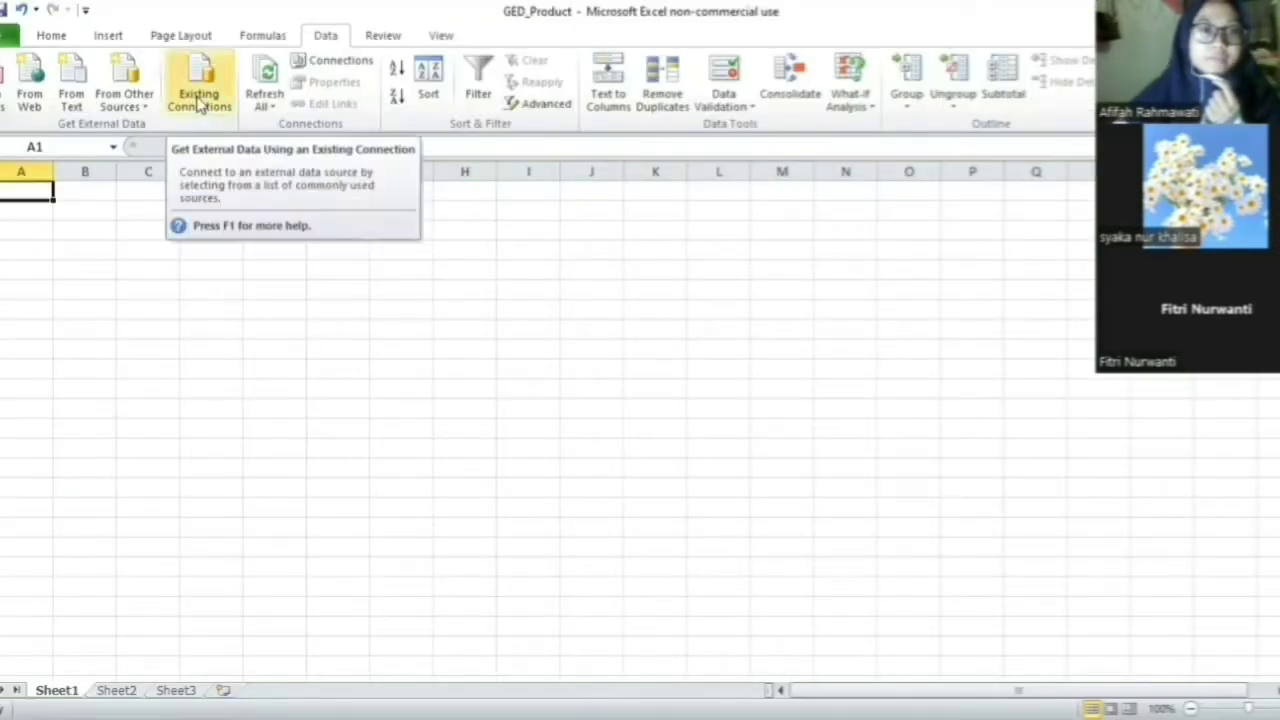
Import the data of the workbook's existing PRODUCT1 connection into GED_Product as a table on Sheet1 starting at cell A1.
{"action": "left_click", "coordinate": [198, 103]}
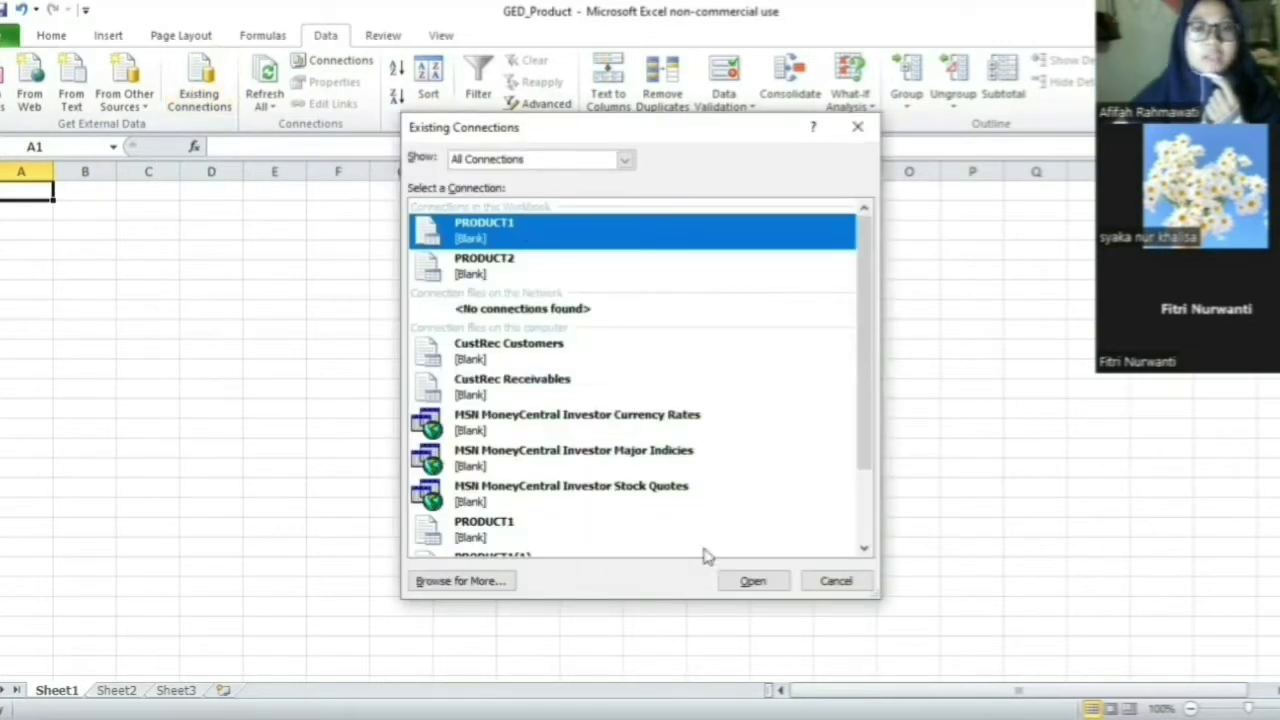
{"action": "left_click", "coordinate": [741, 591]}
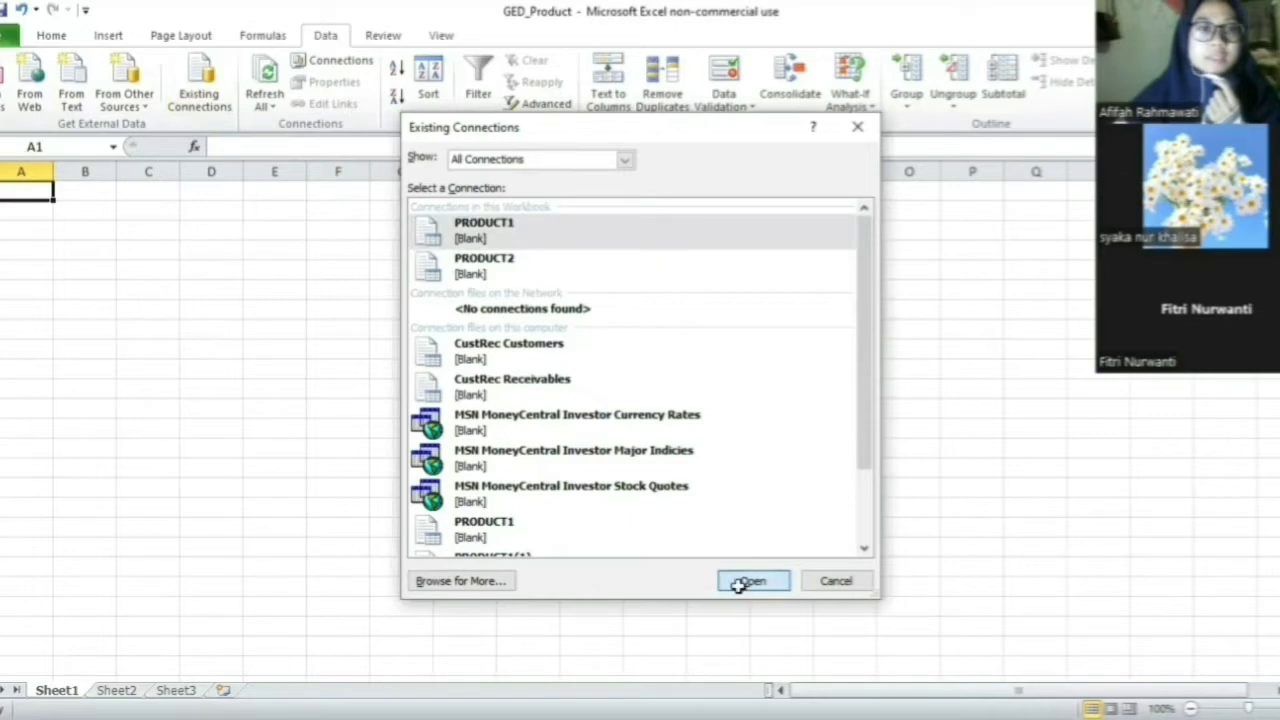
{"action": "left_click", "coordinate": [355, 472]}
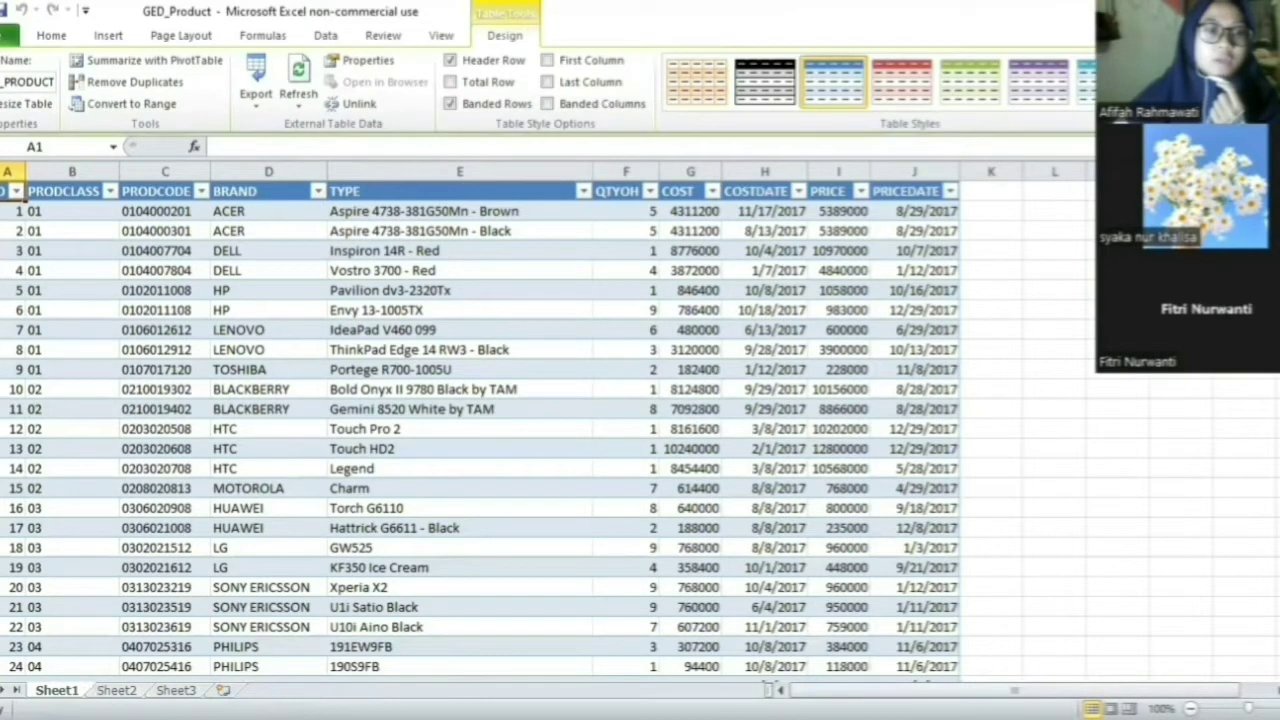
Rename the Sheet1 worksheet as Product1.
{"action": "right_click", "coordinate": [70, 689]}
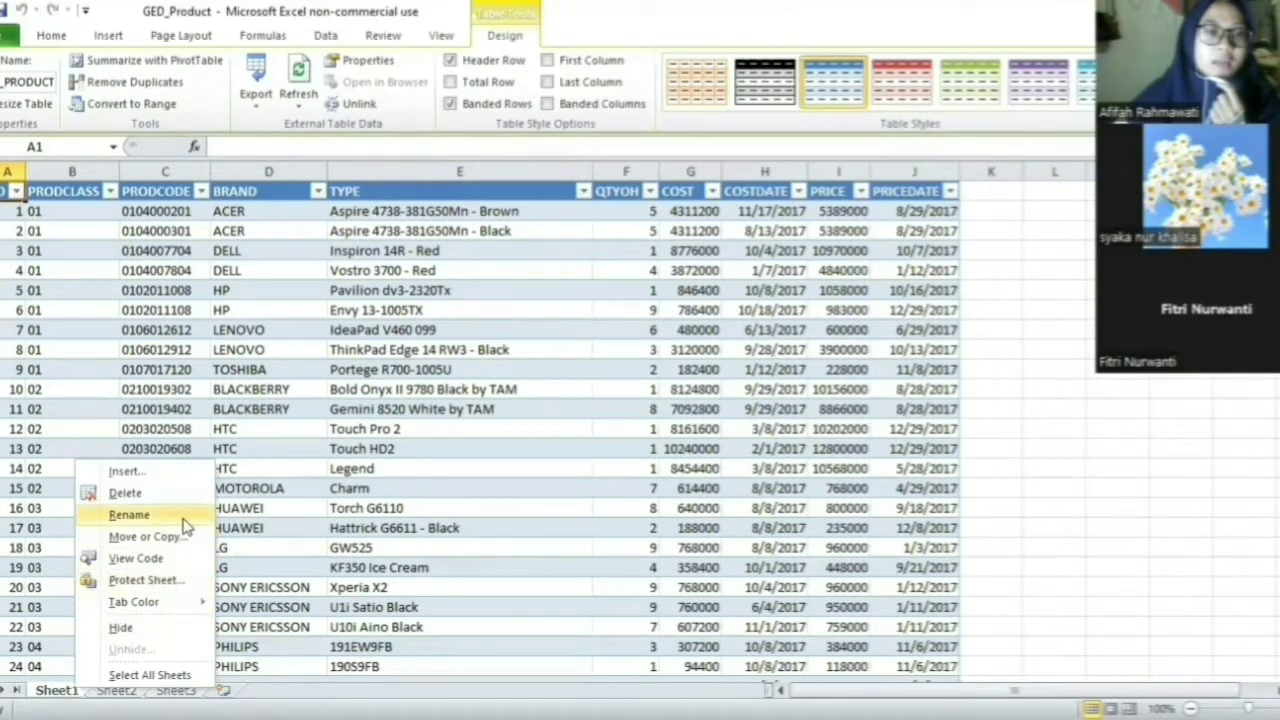
{"action": "left_click", "coordinate": [129, 514]}
{"action": "key", "text": "BackSpace"}
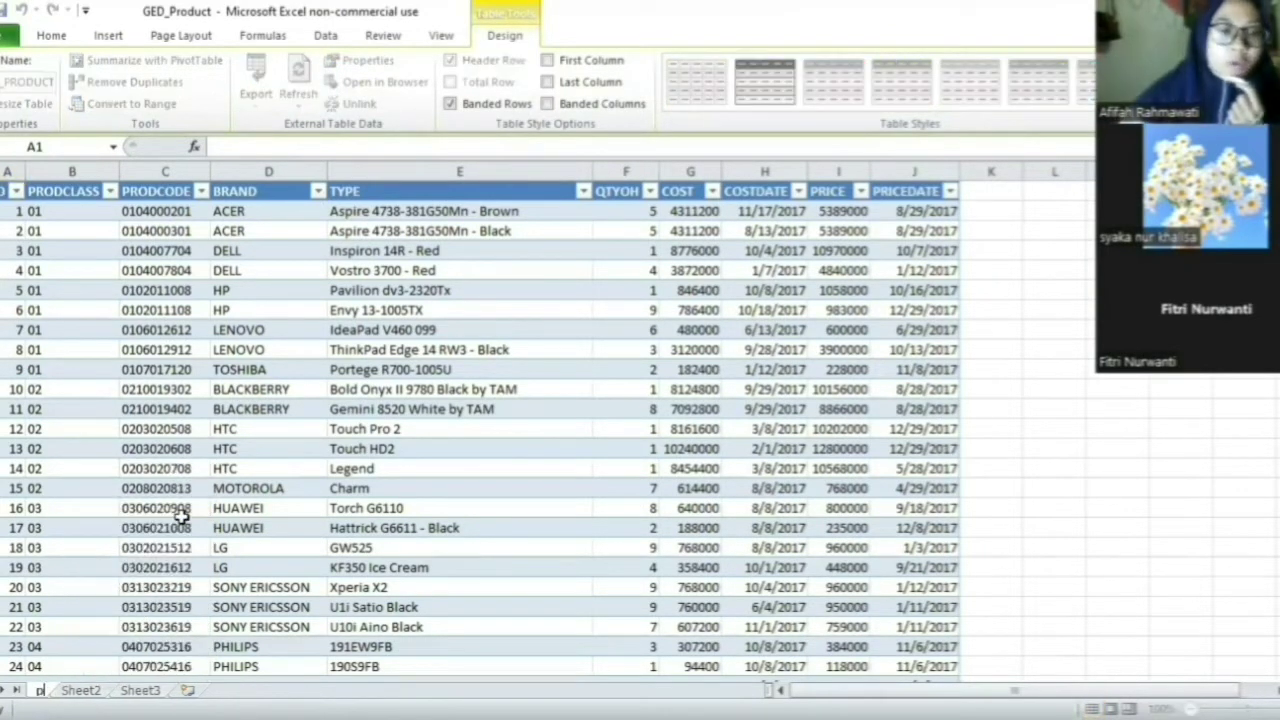
{"action": "type", "text": "P"}
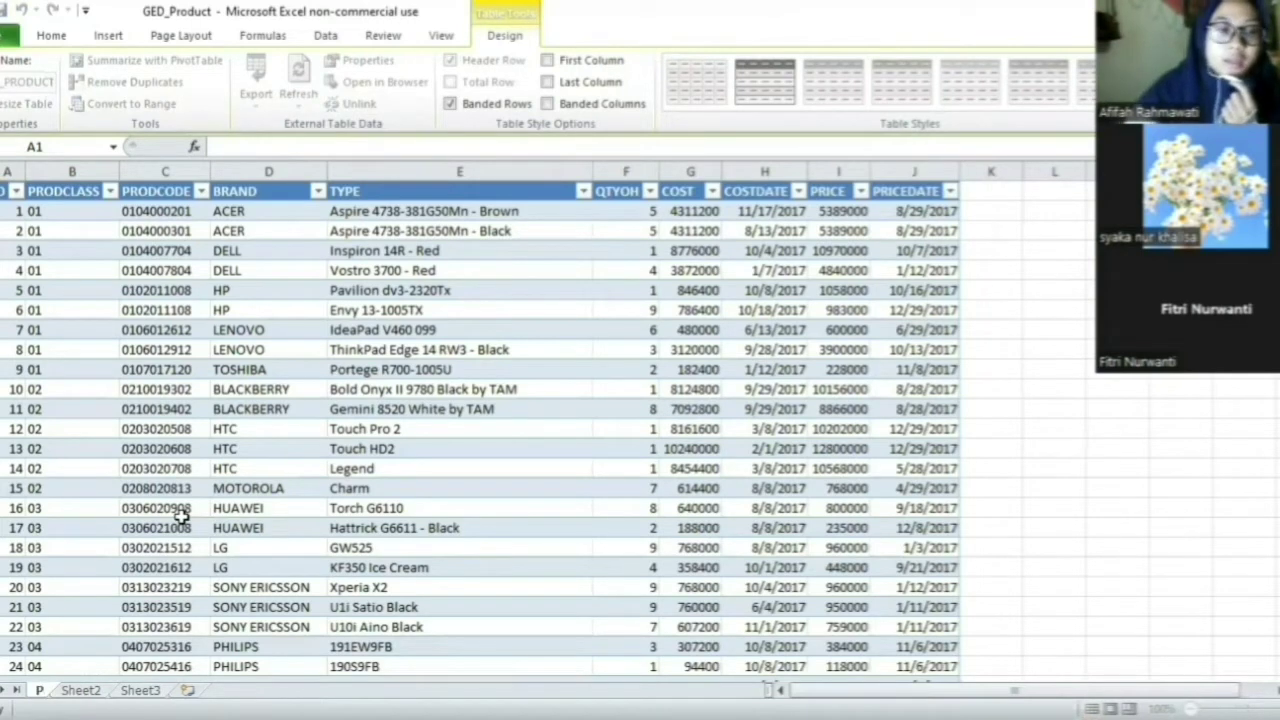
{"action": "type", "text": "roduct"}
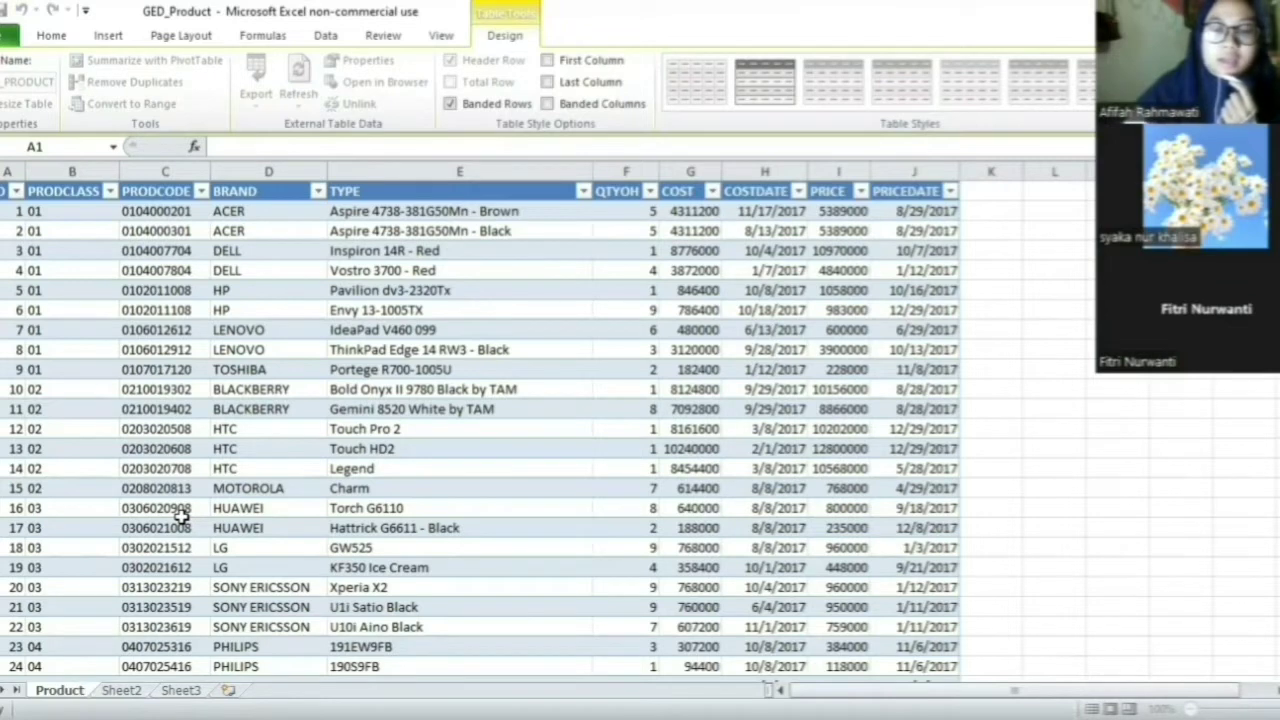
{"action": "type", "text": "1"}
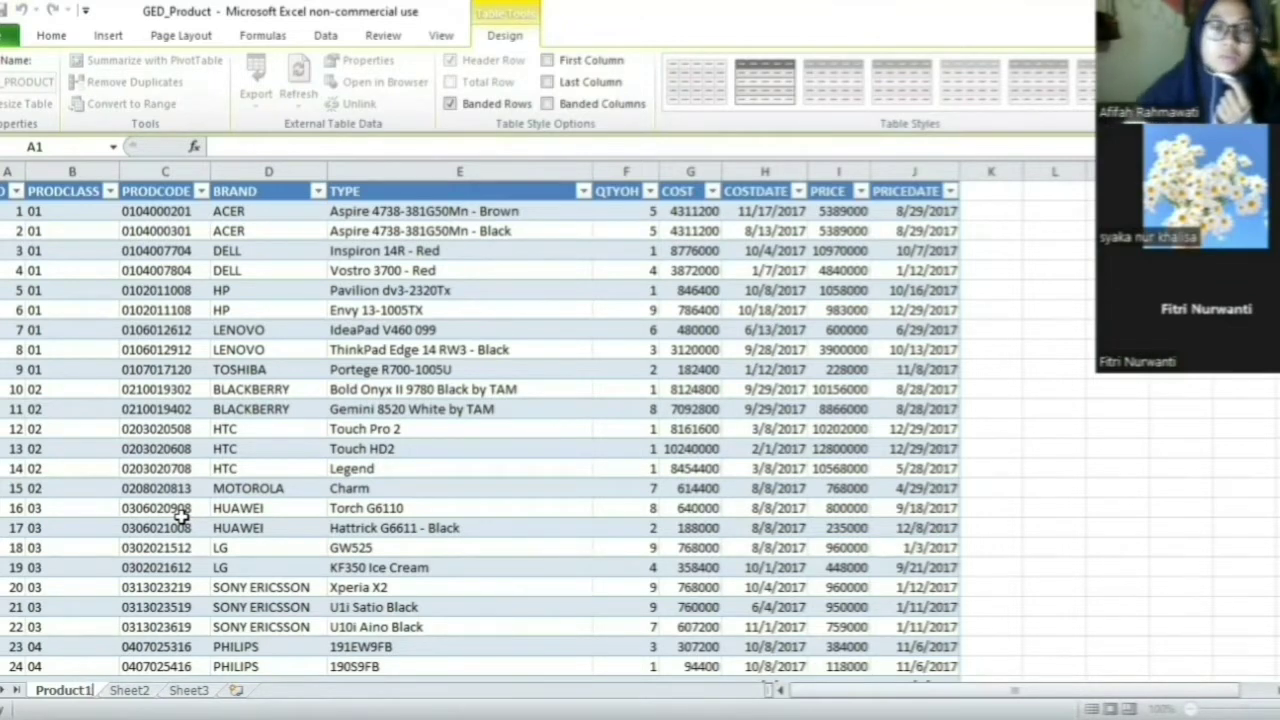
{"action": "key", "text": "Return"}
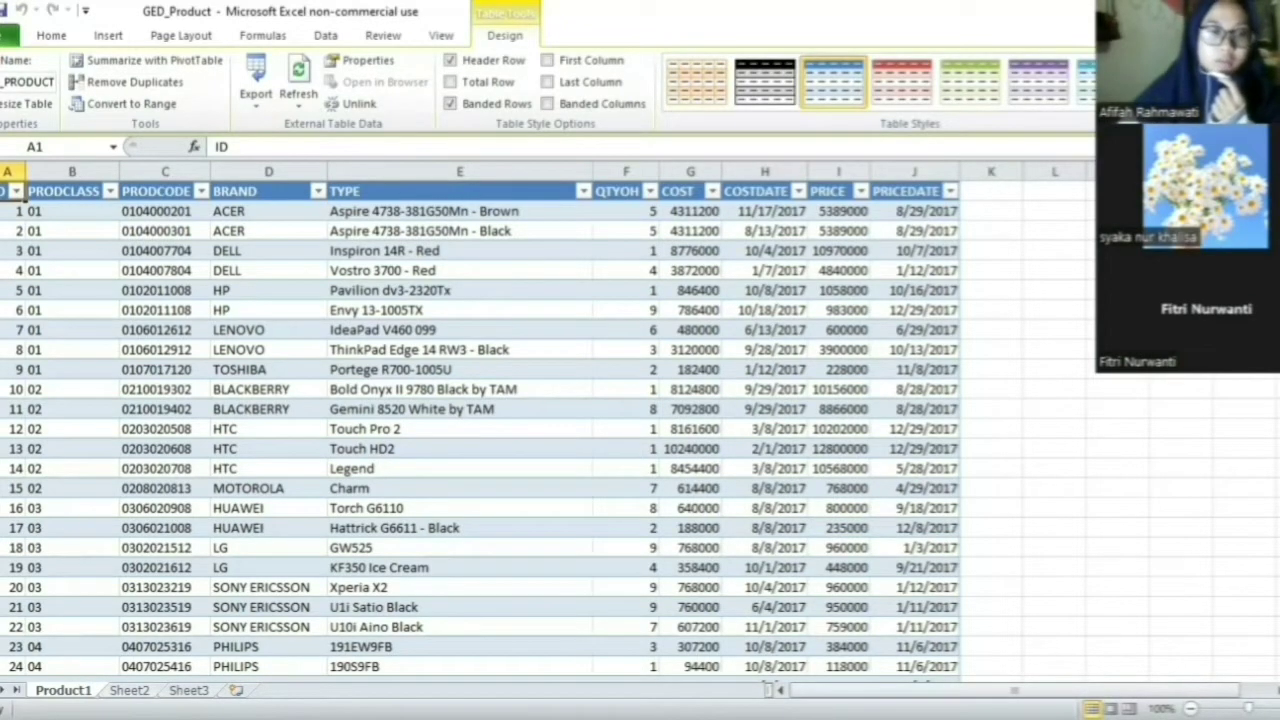
Import the data of the workbook's existing PRODUCT2 connection as a table on Sheet2 starting at cell A1.
{"action": "key", "text": "ctrl+Page_Down"}
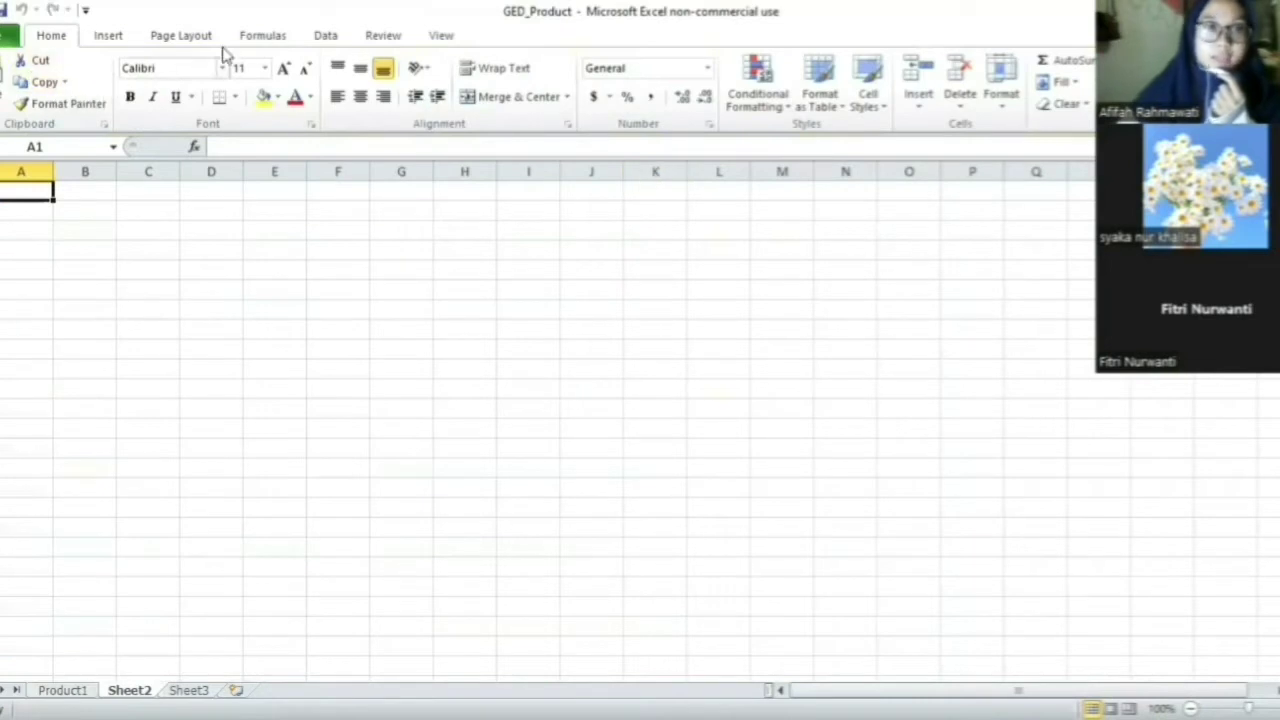
{"action": "left_click", "coordinate": [325, 36]}
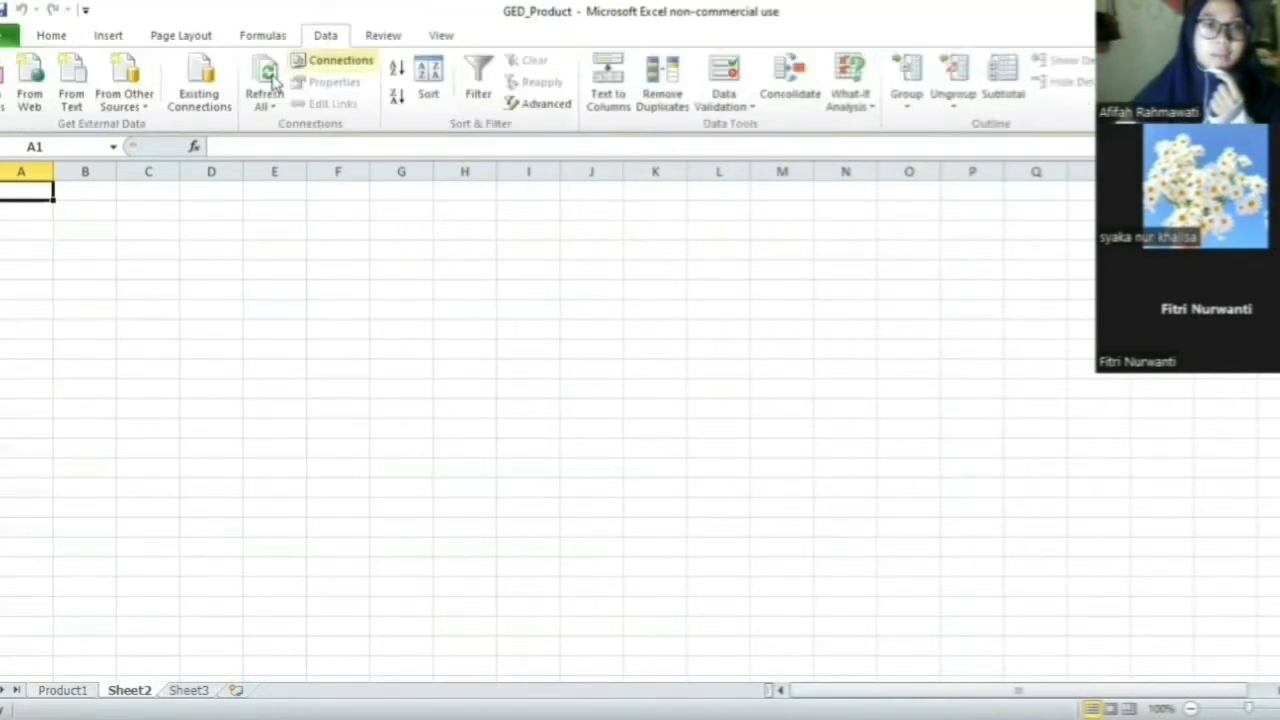
{"action": "left_click", "coordinate": [216, 112]}
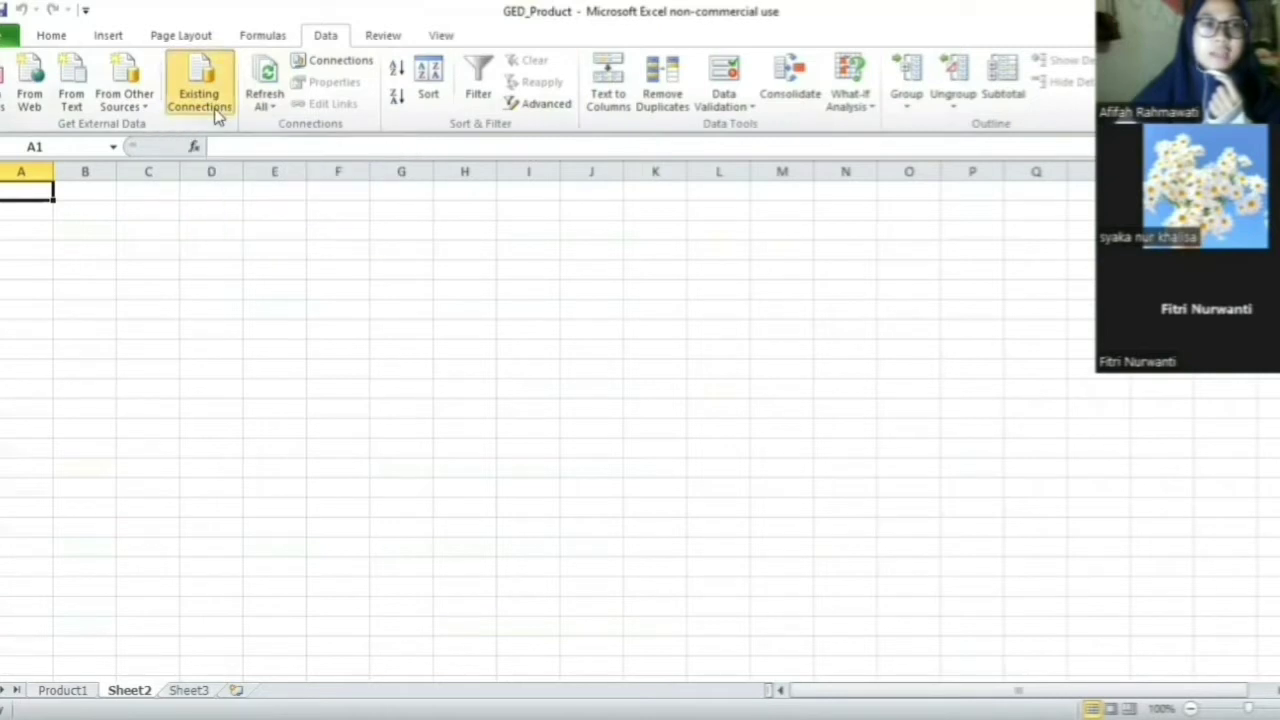
{"action": "left_click", "coordinate": [490, 278]}
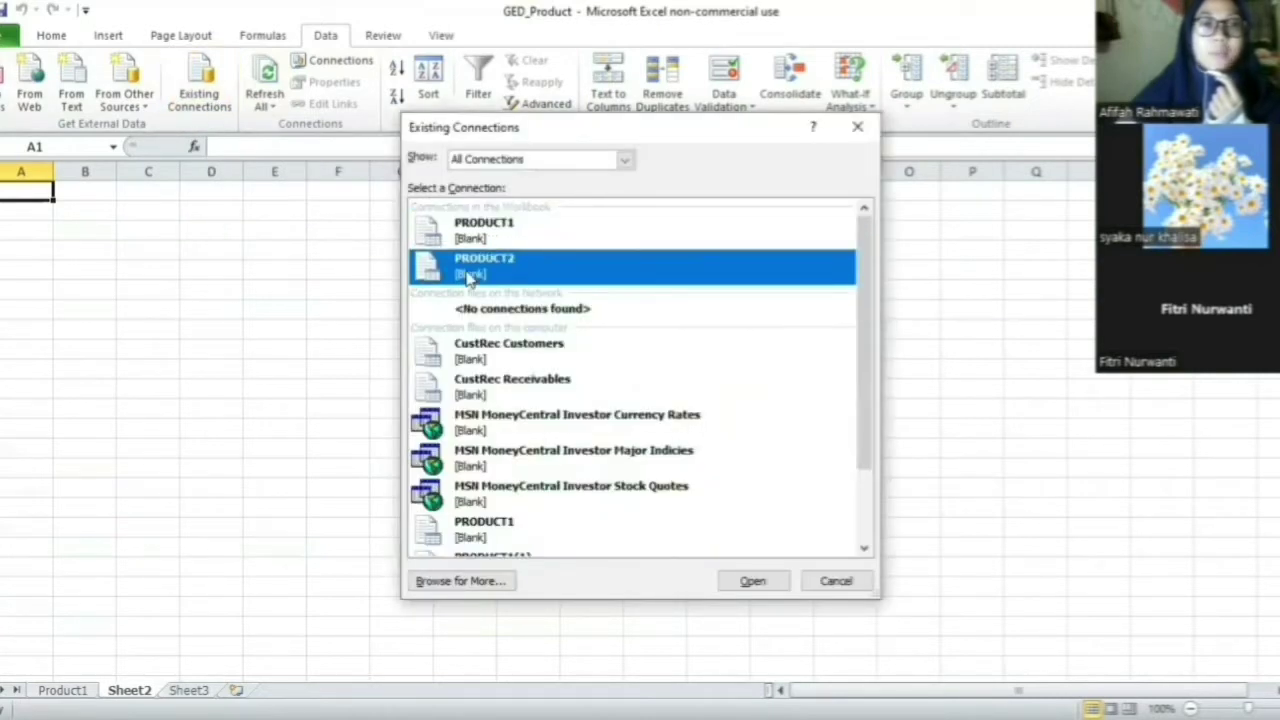
{"action": "left_click", "coordinate": [762, 580]}
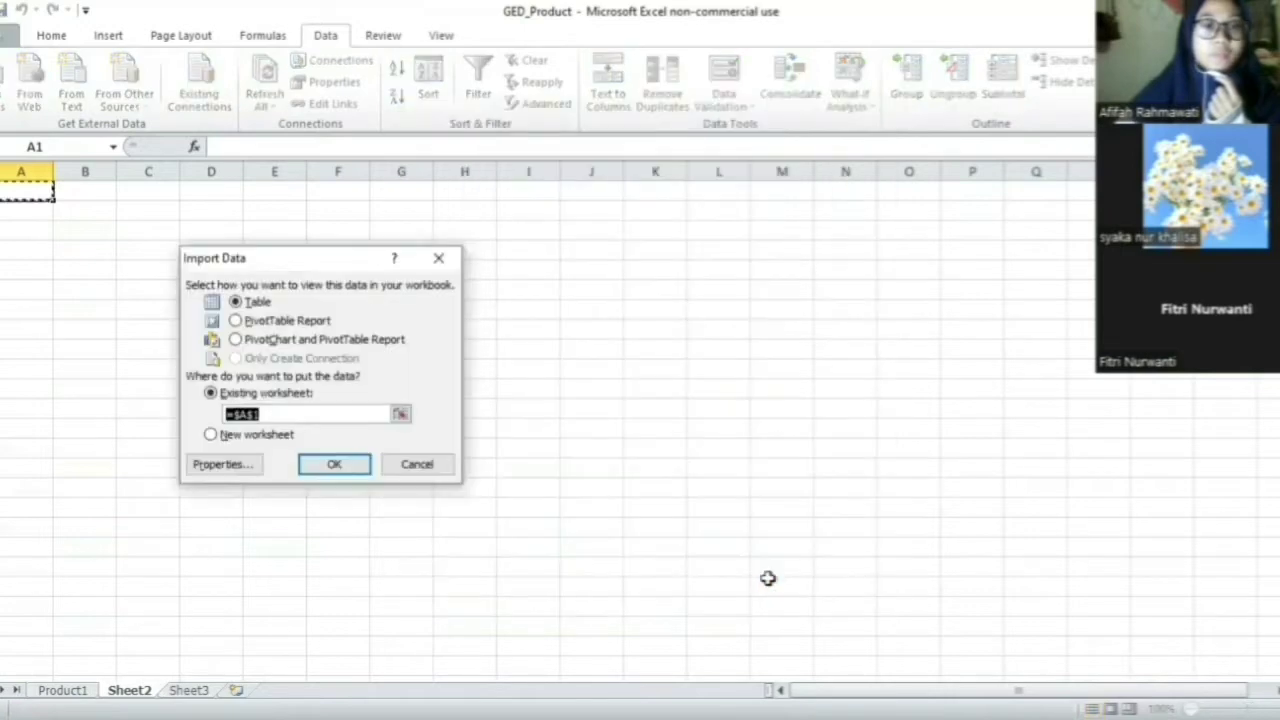
{"action": "left_click", "coordinate": [335, 465]}
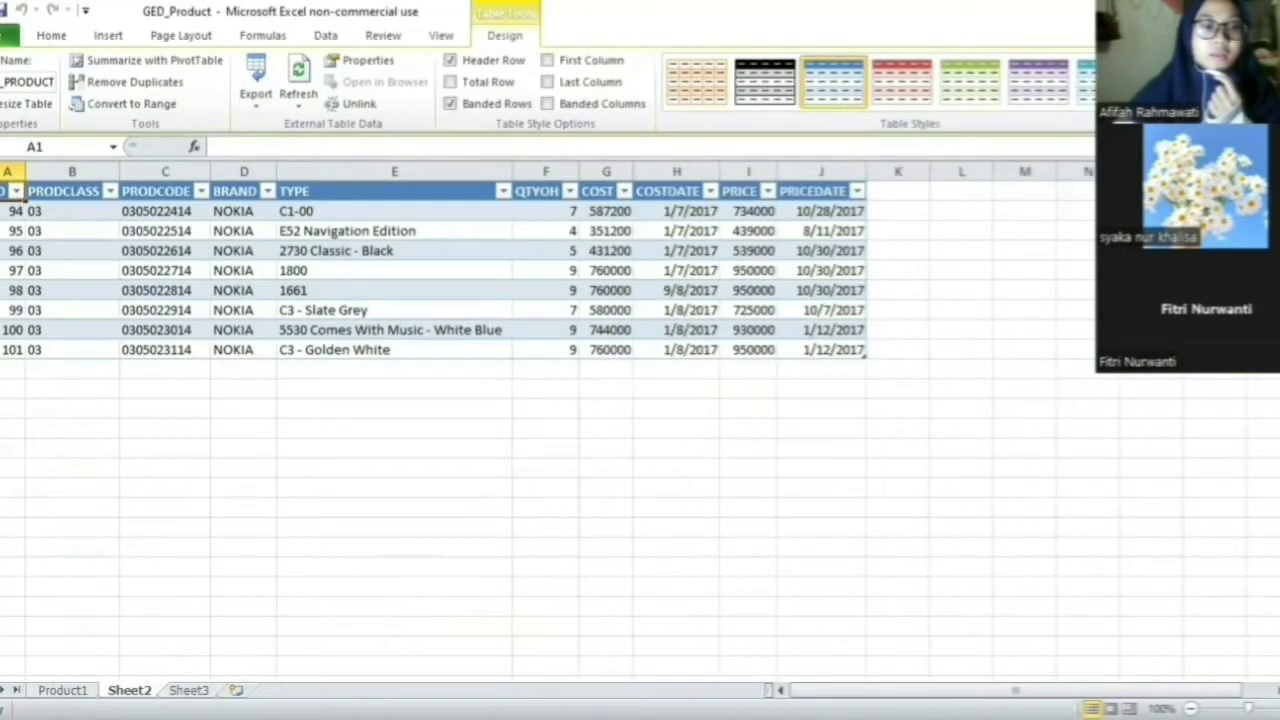
Rename the Sheet2 worksheet as Product2 and save the GED_Product workbook.
{"action": "right_click", "coordinate": [140, 690]}
{"action": "left_click", "coordinate": [262, 511]}
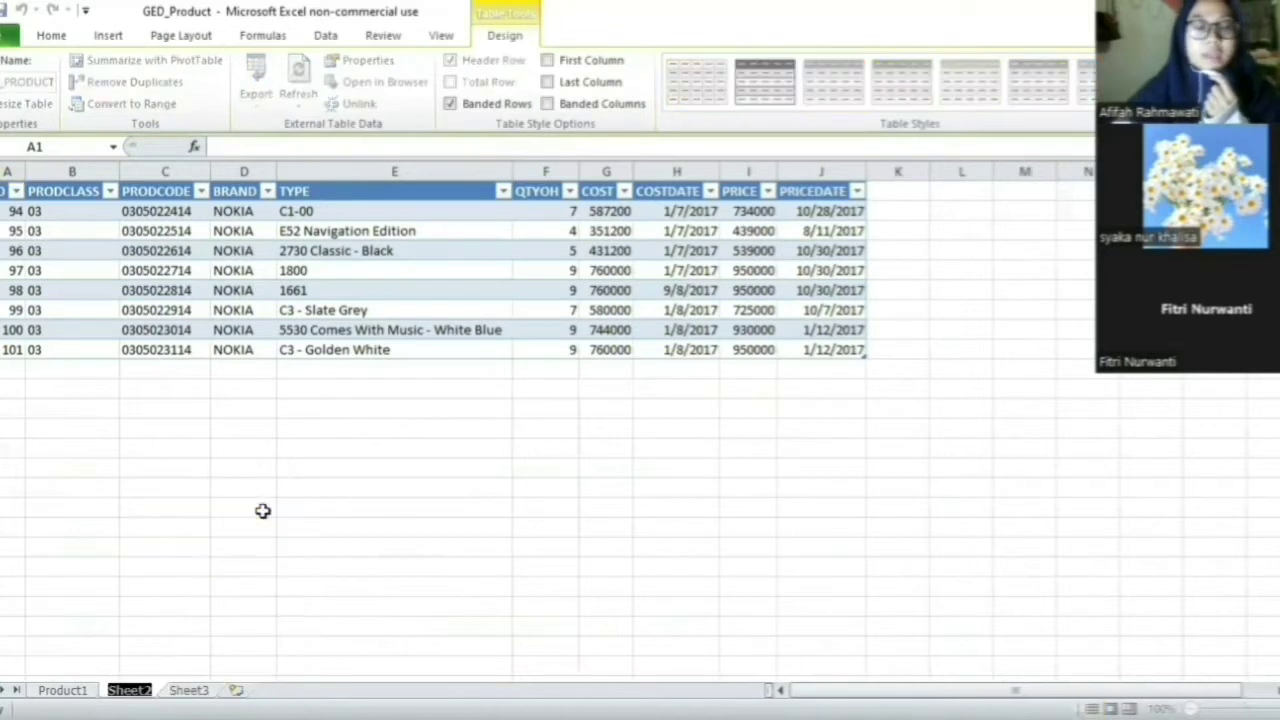
{"action": "type", "text": "p"}
{"action": "key", "text": "BackSpace"}
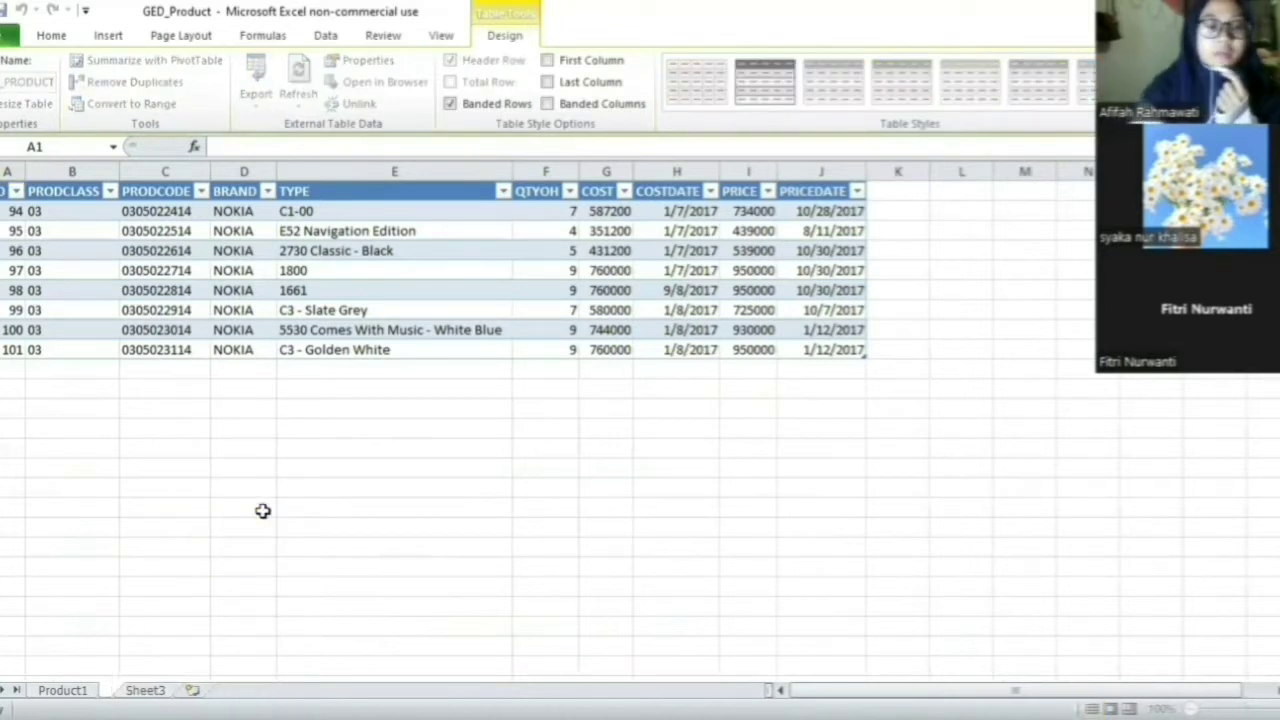
{"action": "type", "text": "P"}
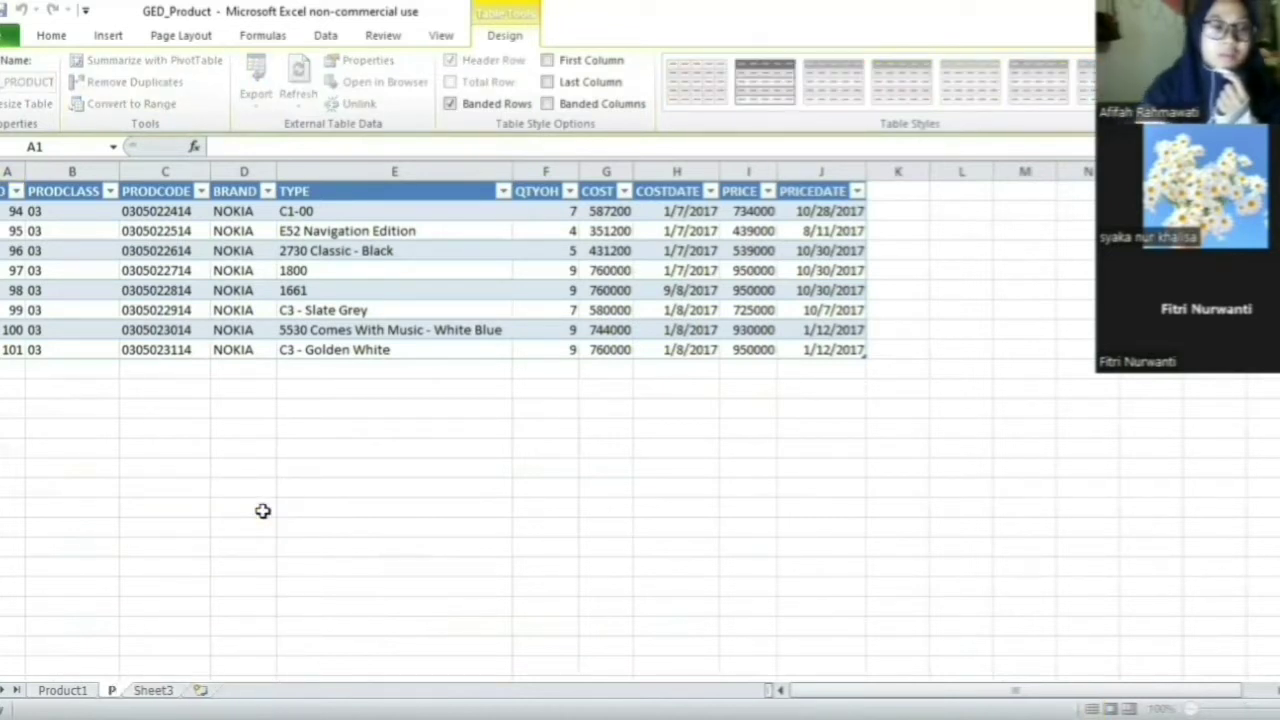
{"action": "type", "text": "ro"}
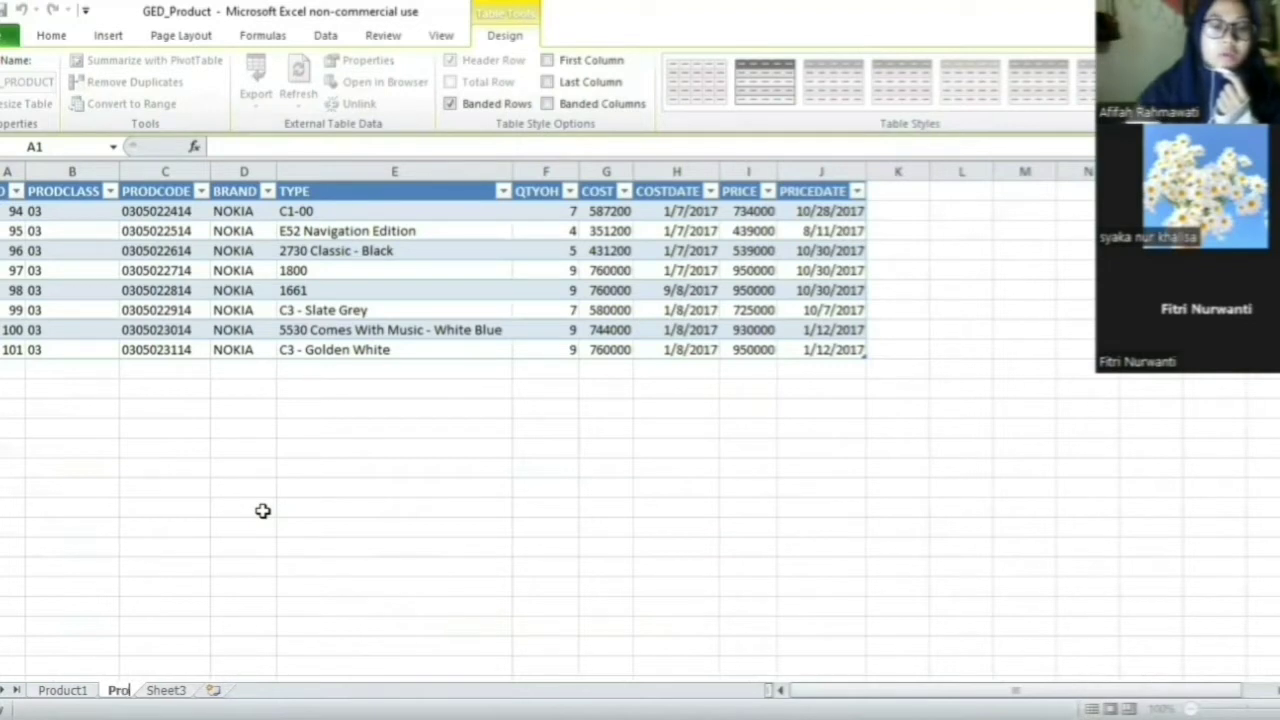
{"action": "type", "text": "duct"}
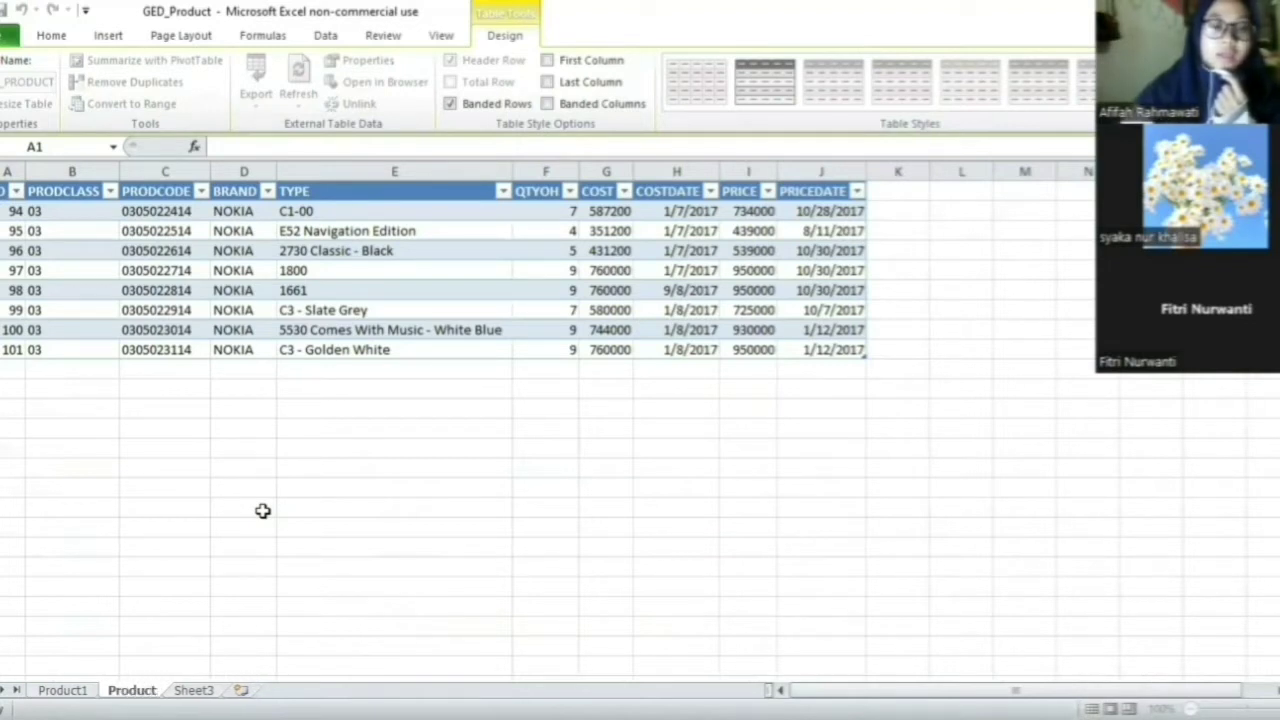
{"action": "type", "text": "2"}
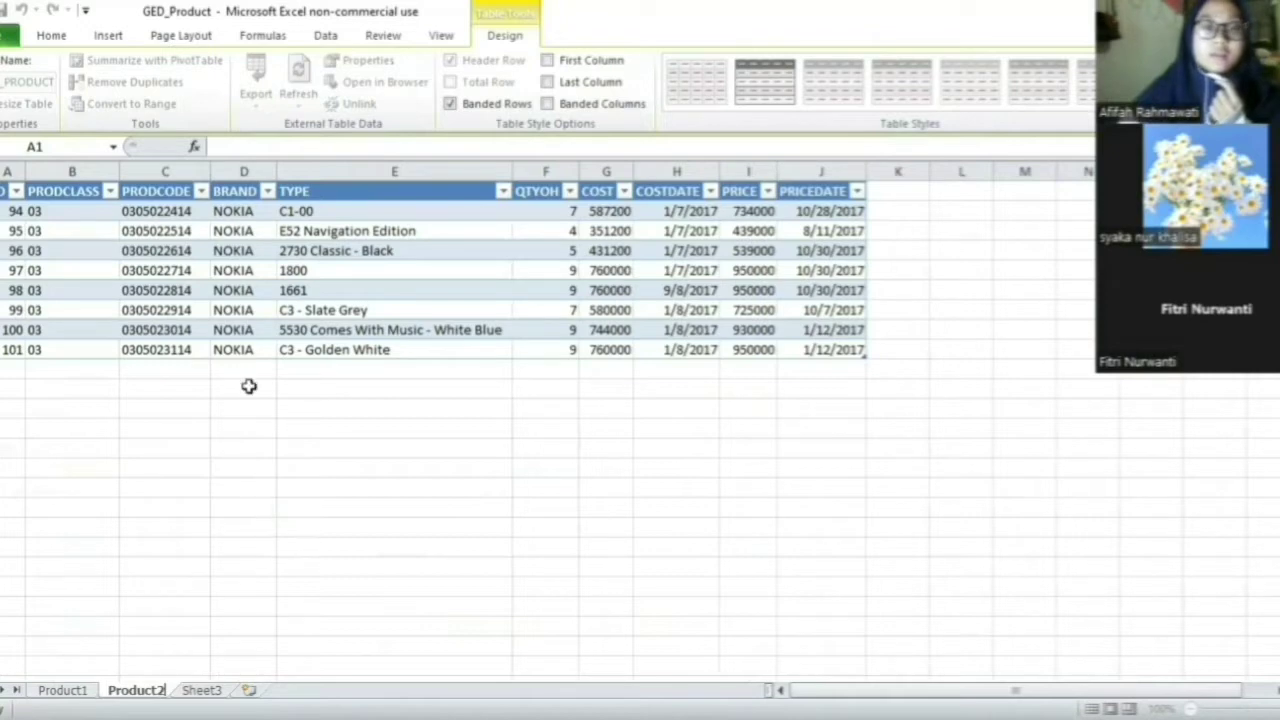
{"action": "left_click", "coordinate": [14, 196]}
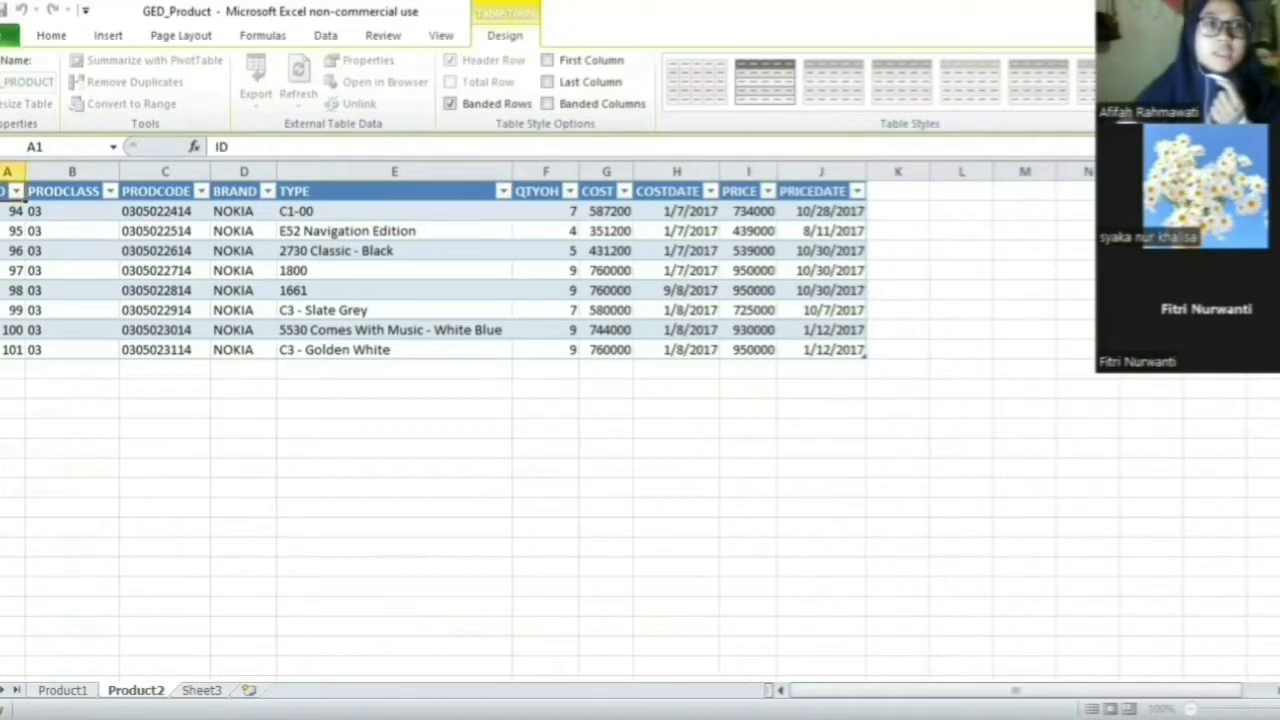
{"action": "key", "text": "alt+f"}
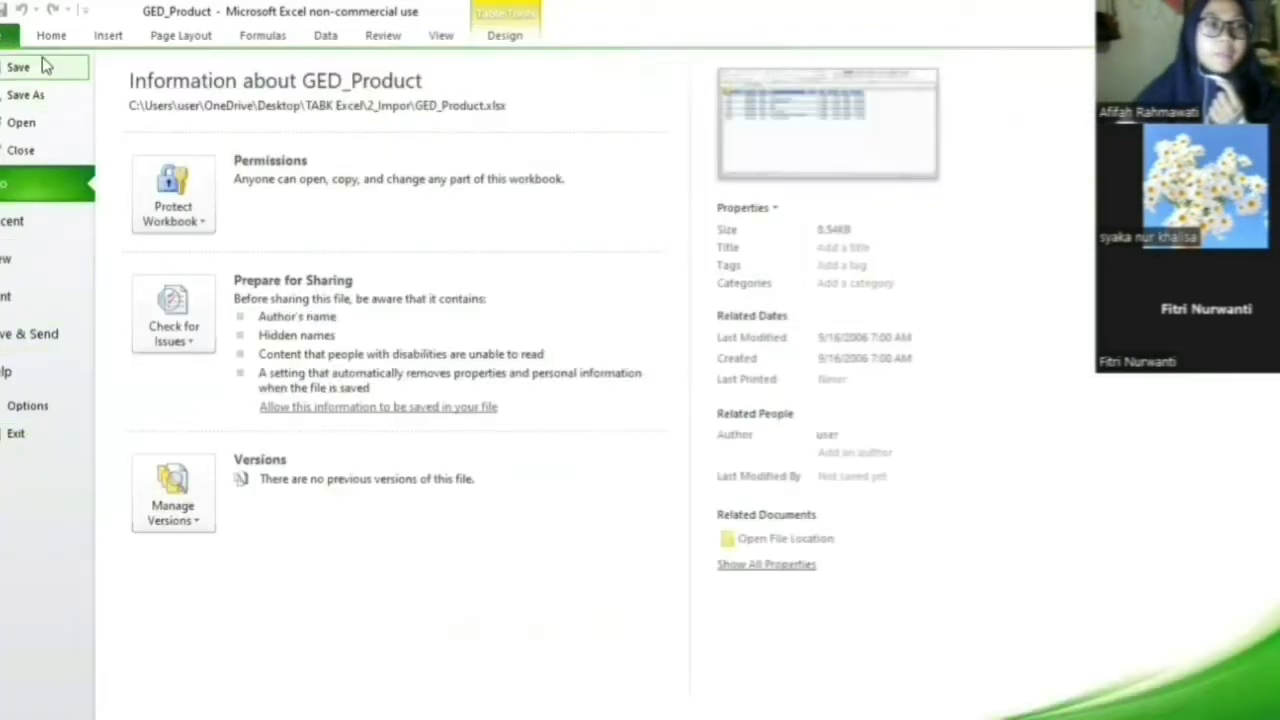
{"action": "left_click", "coordinate": [44, 72]}
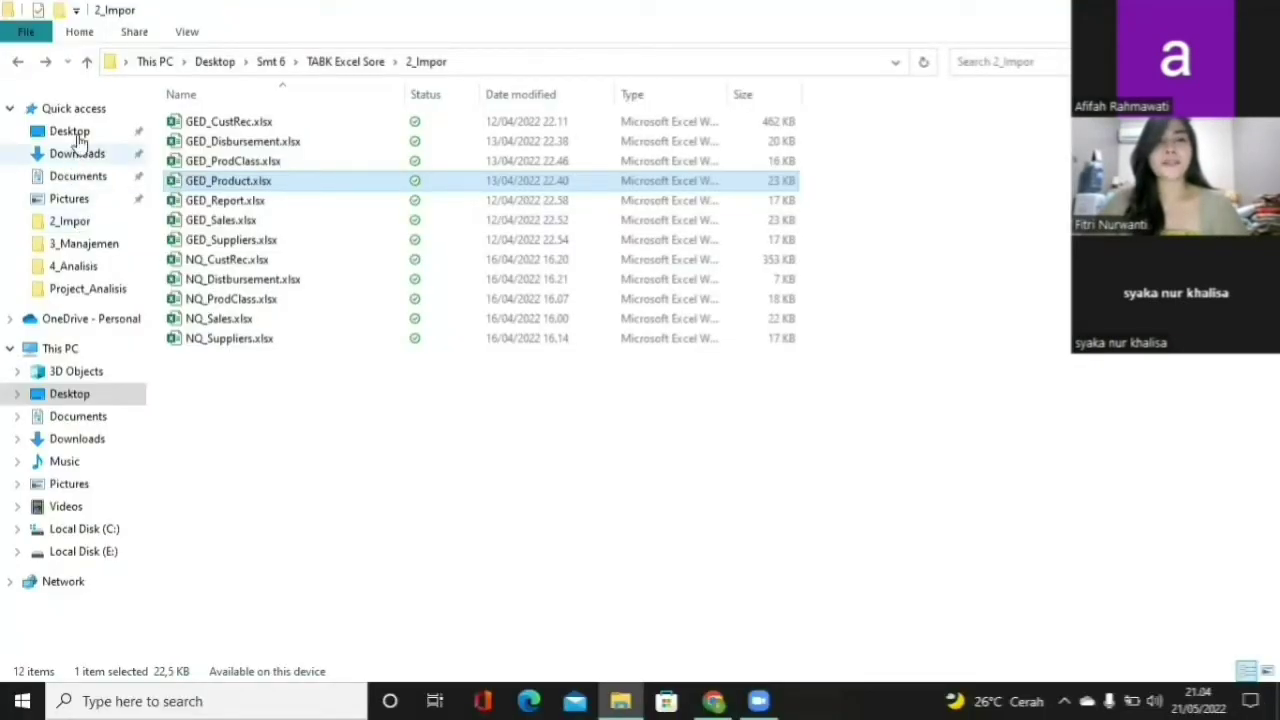
In File Explorer, copy GED_Product.xlsx from the 2_Impor folder of TABK Excel Sore, inside Smt 6 on the Desktop.
{"action": "left_click", "coordinate": [79, 137]}
{"action": "double_click", "coordinate": [237, 203]}
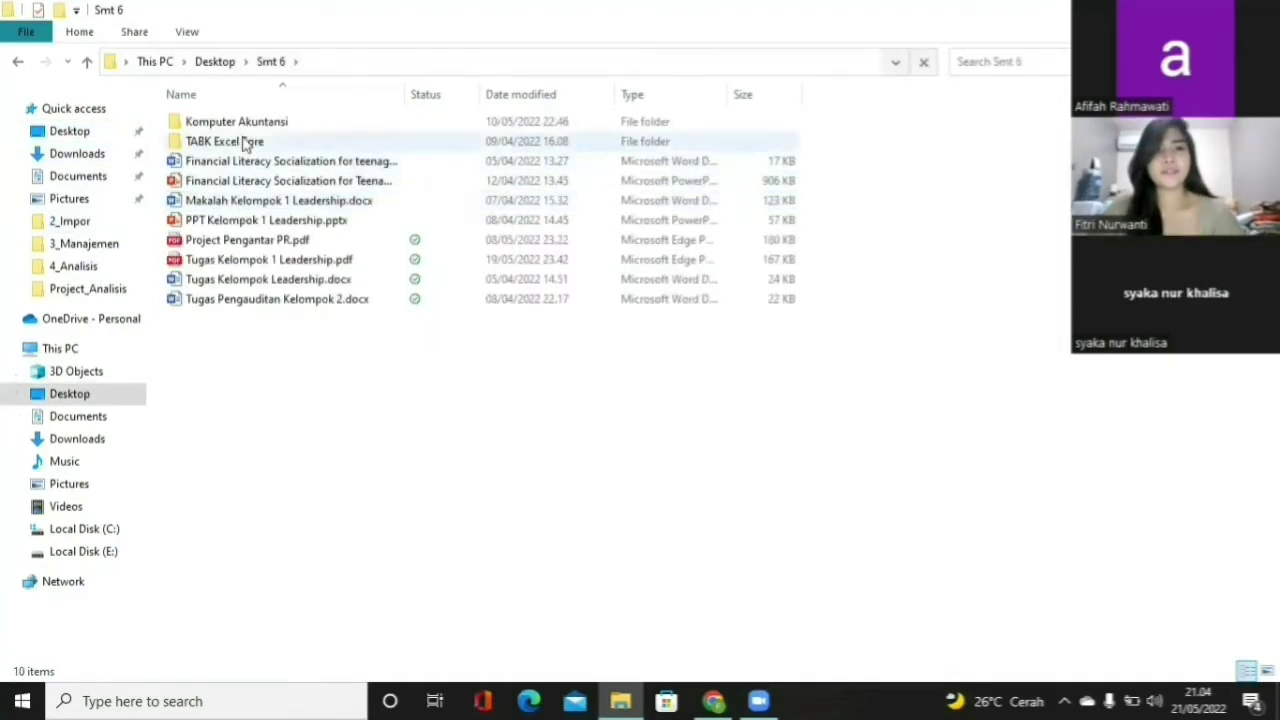
{"action": "left_click", "coordinate": [247, 143]}
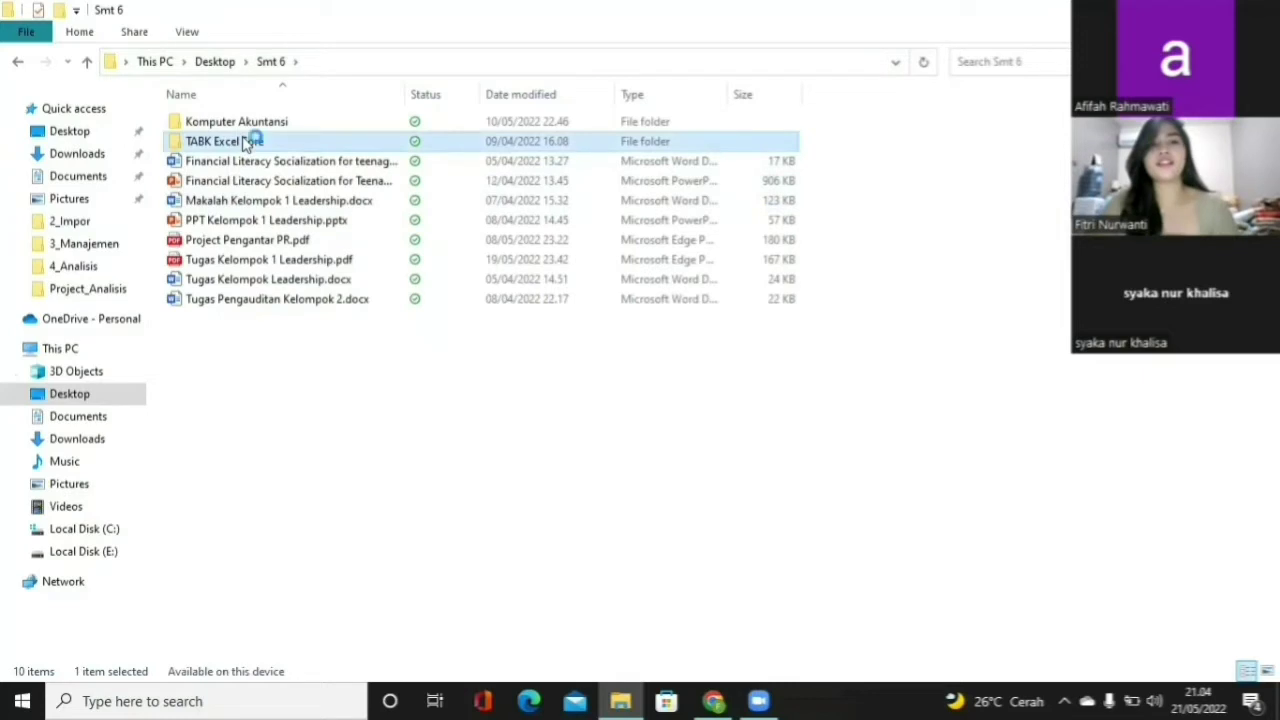
{"action": "double_click", "coordinate": [247, 143]}
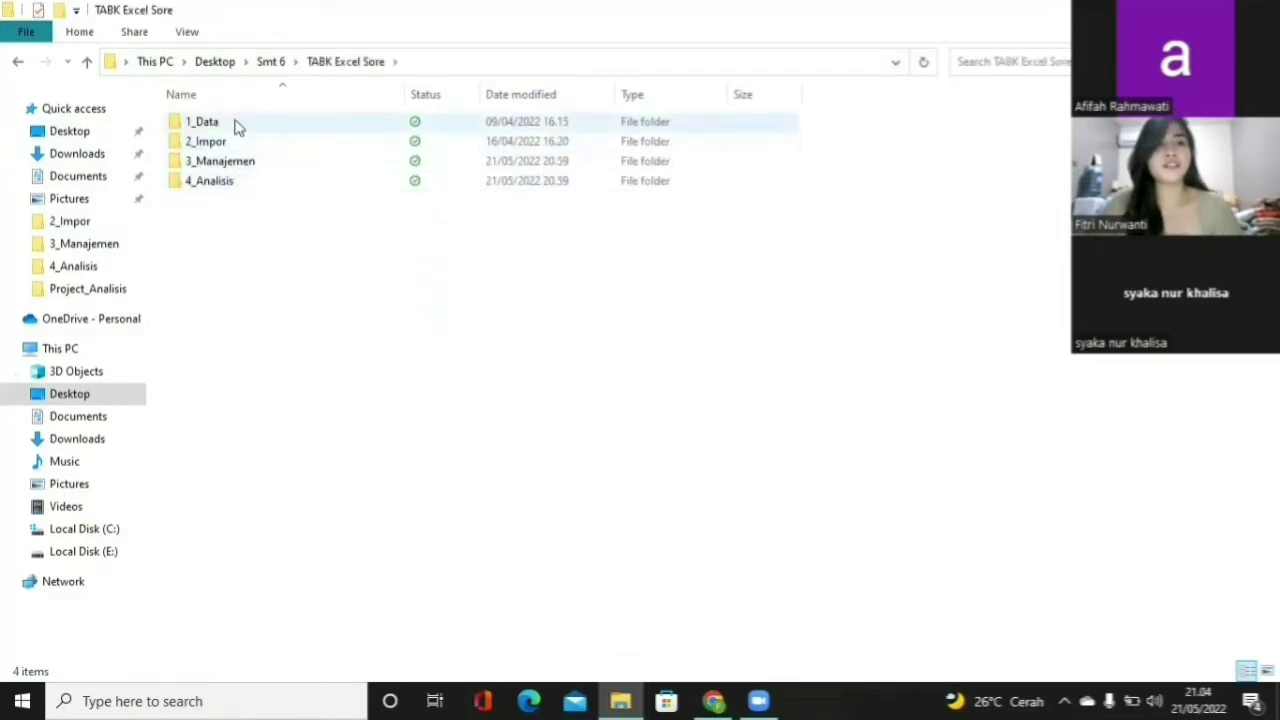
{"action": "double_click", "coordinate": [234, 143]}
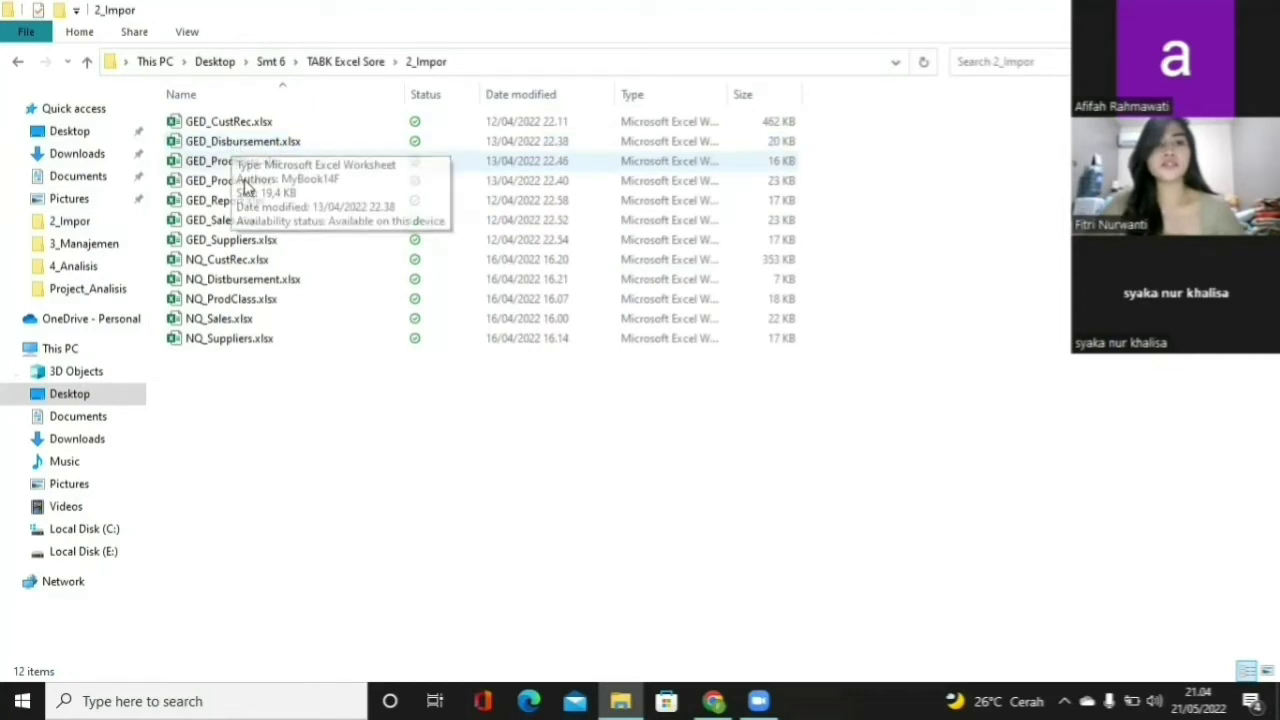
{"action": "left_click", "coordinate": [257, 182]}
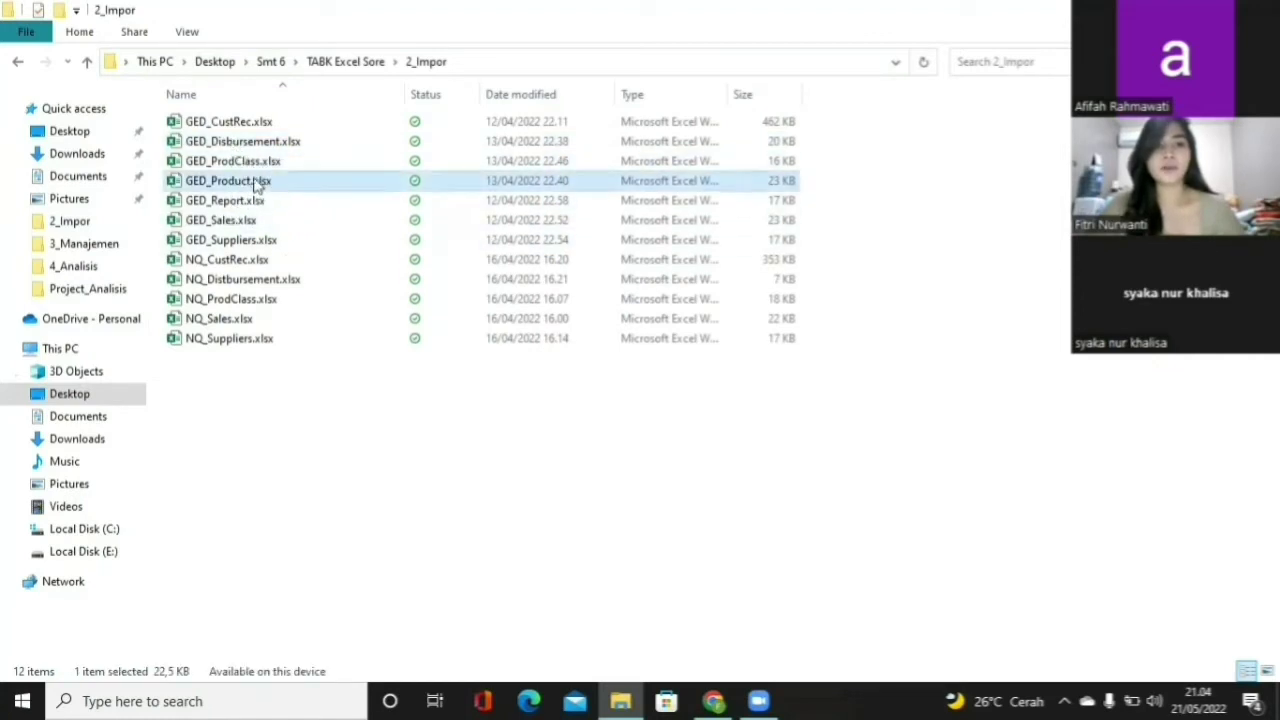
Paste the copied GED_Product.xlsx into the Project_Manajemen folder inside 3_Manajemen.
{"action": "left_click", "coordinate": [18, 66]}
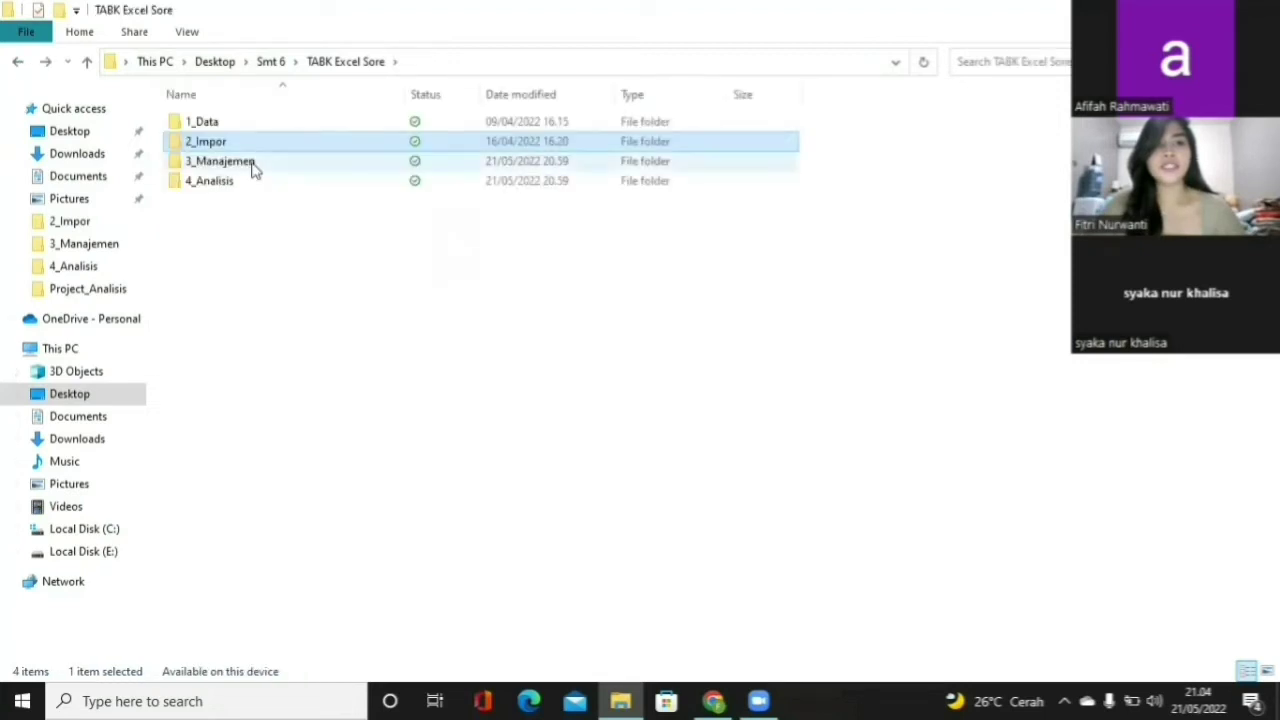
{"action": "double_click", "coordinate": [252, 165]}
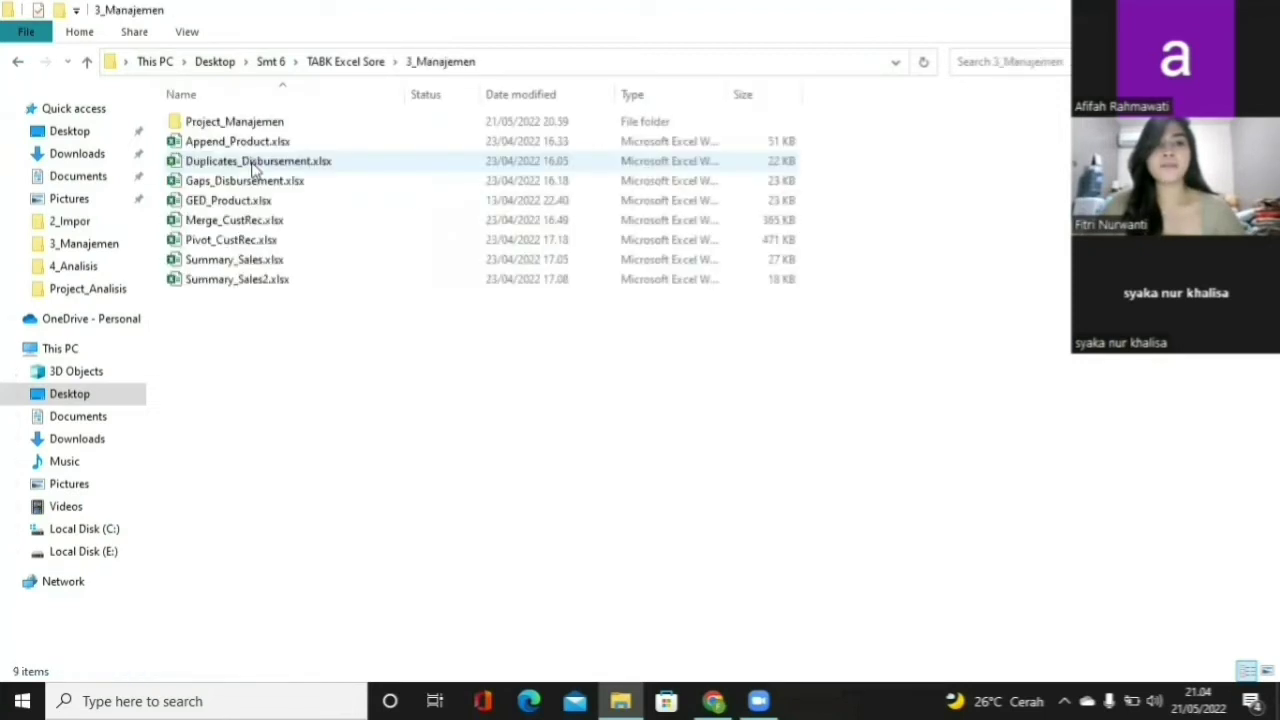
{"action": "left_click", "coordinate": [253, 128]}
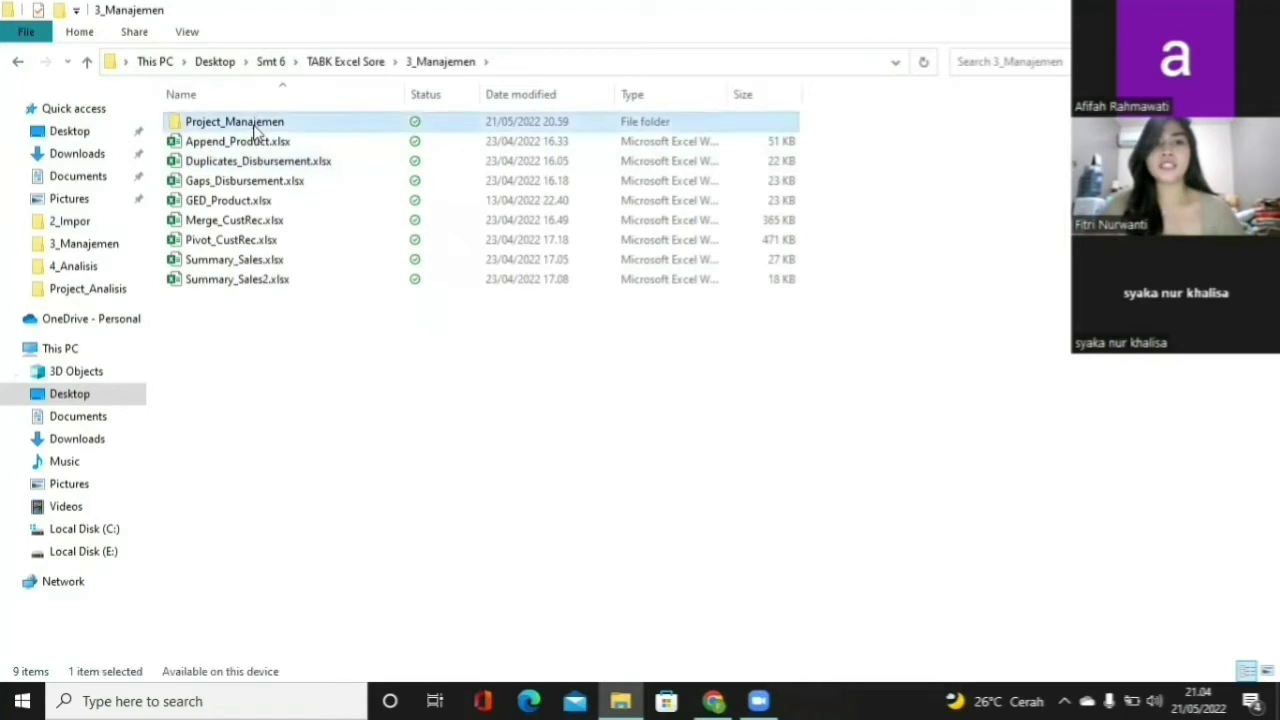
{"action": "double_click", "coordinate": [258, 128]}
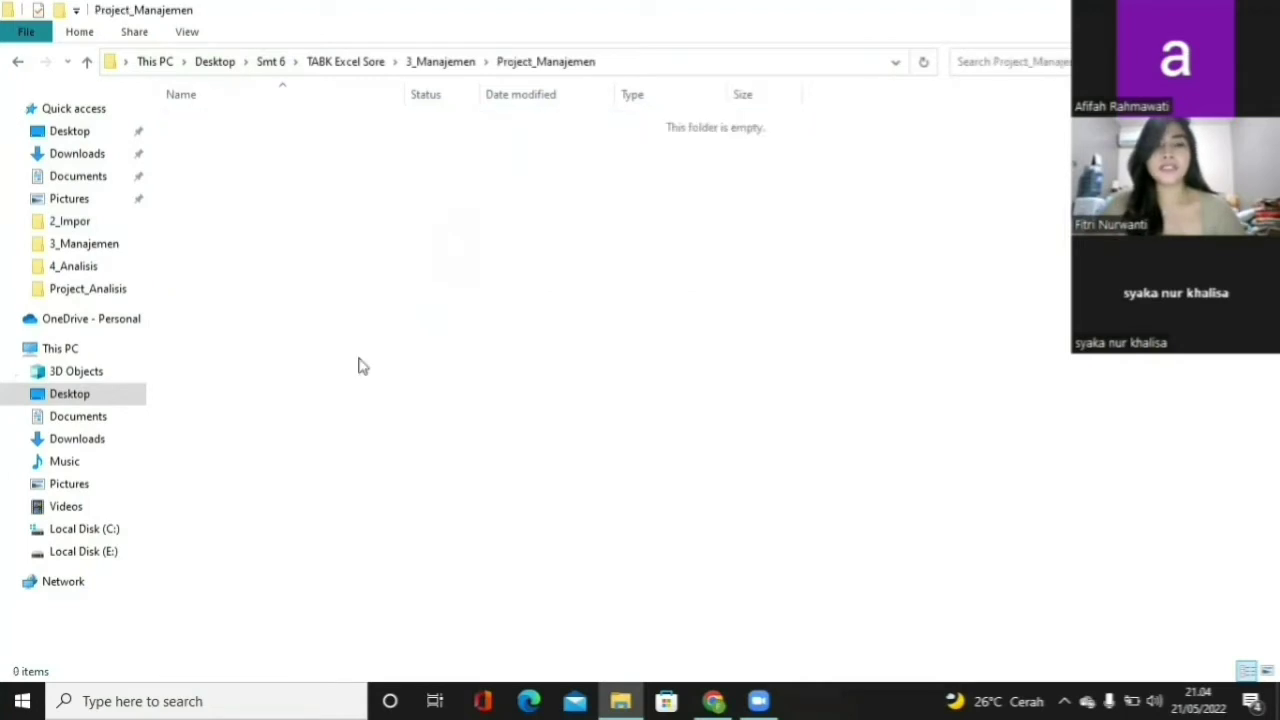
{"action": "key", "text": "ctrl+v"}
Rename the GED_Product.xlsx copy in Project_Manajemen as Append_Product.xlsx.
{"action": "double_click", "coordinate": [257, 123]}
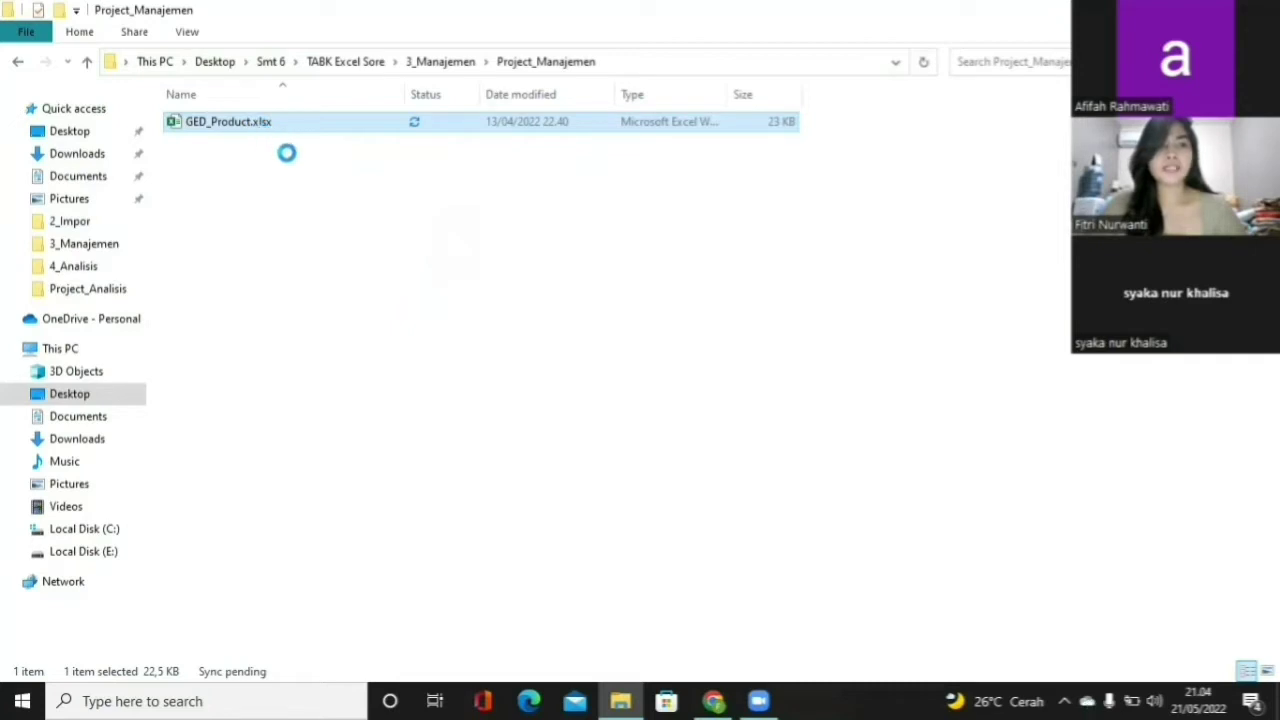
{"action": "key", "text": "Menu"}
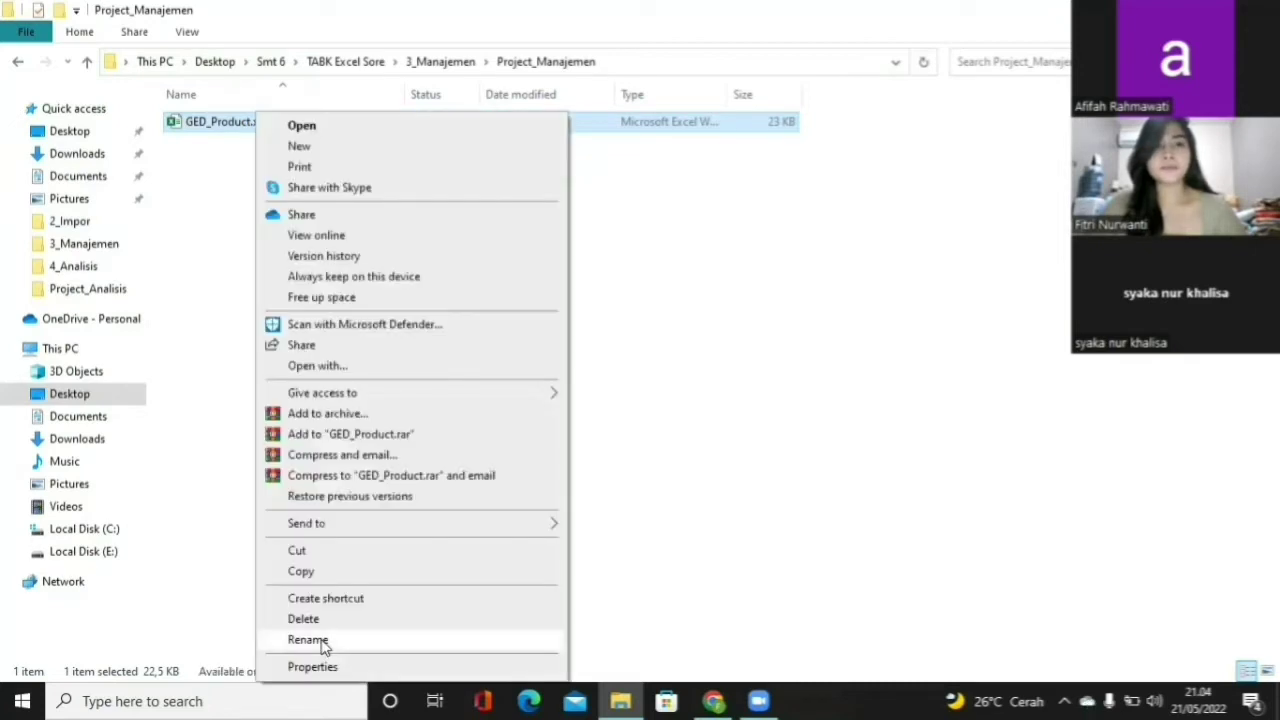
{"action": "left_click", "coordinate": [322, 645]}
{"action": "left_click", "coordinate": [209, 122]}
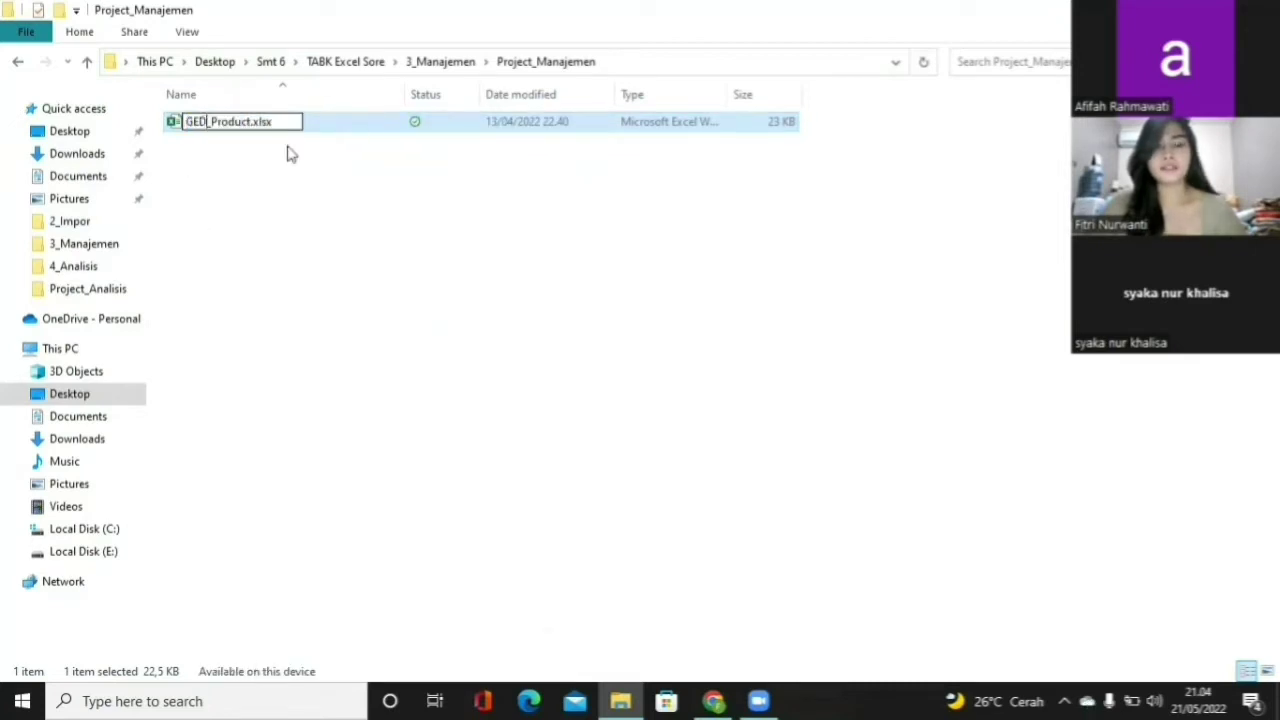
{"action": "key", "text": "BackSpace"}
{"action": "key", "text": "BackSpace"}
{"action": "key", "text": "BackSpace"}
{"action": "type", "text": "Append"}
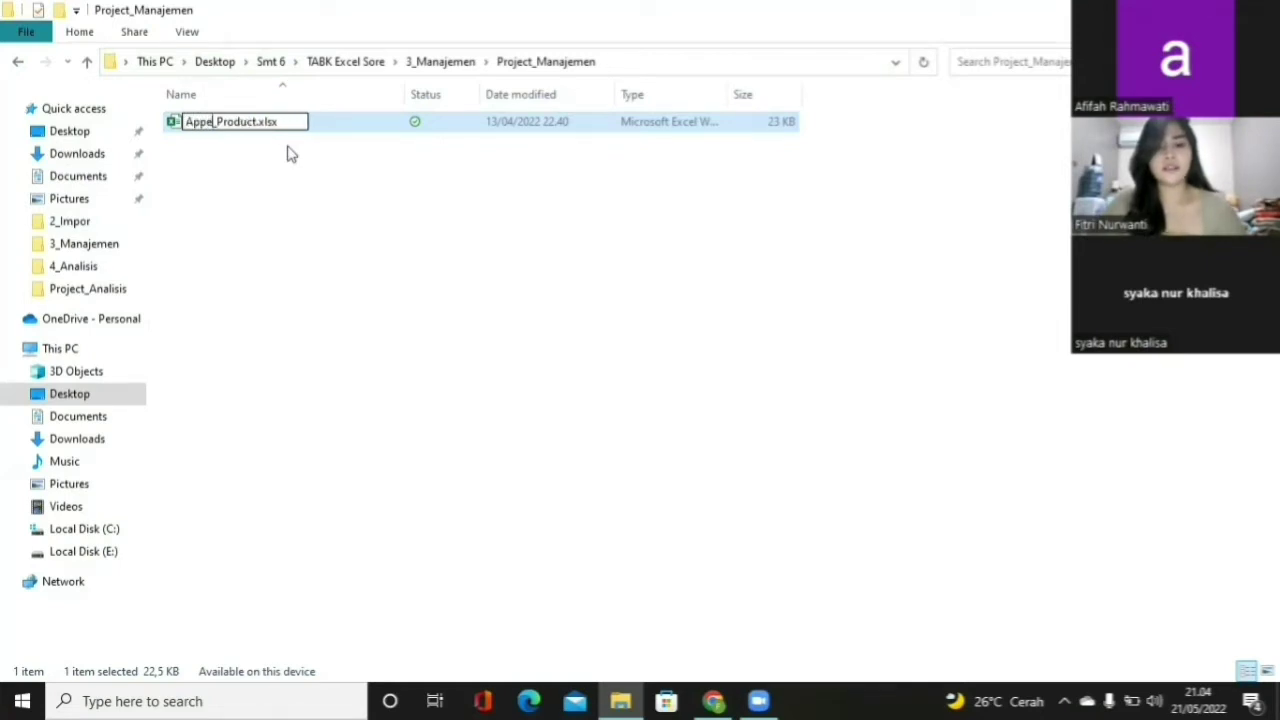
{"action": "key", "text": "Return"}
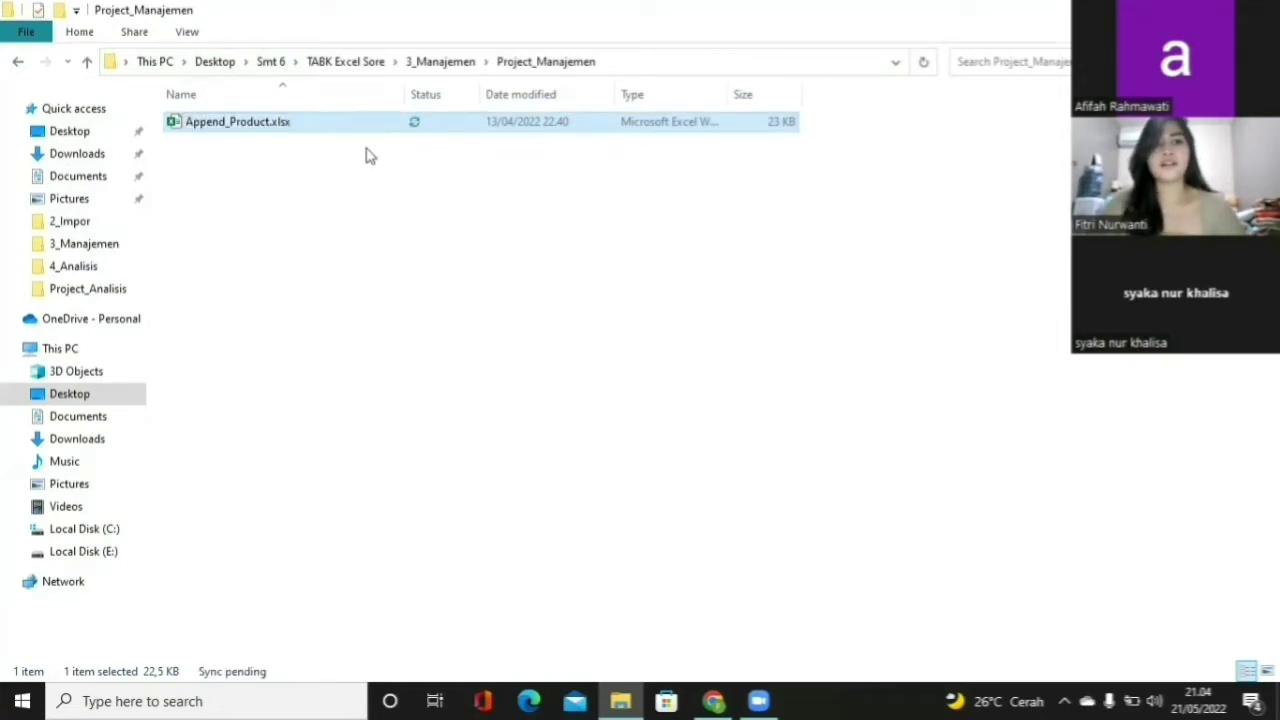
Open Append_Product.xlsx in Excel, enable its external data connections and decline making it a trusted document.
{"action": "double_click", "coordinate": [357, 130]}
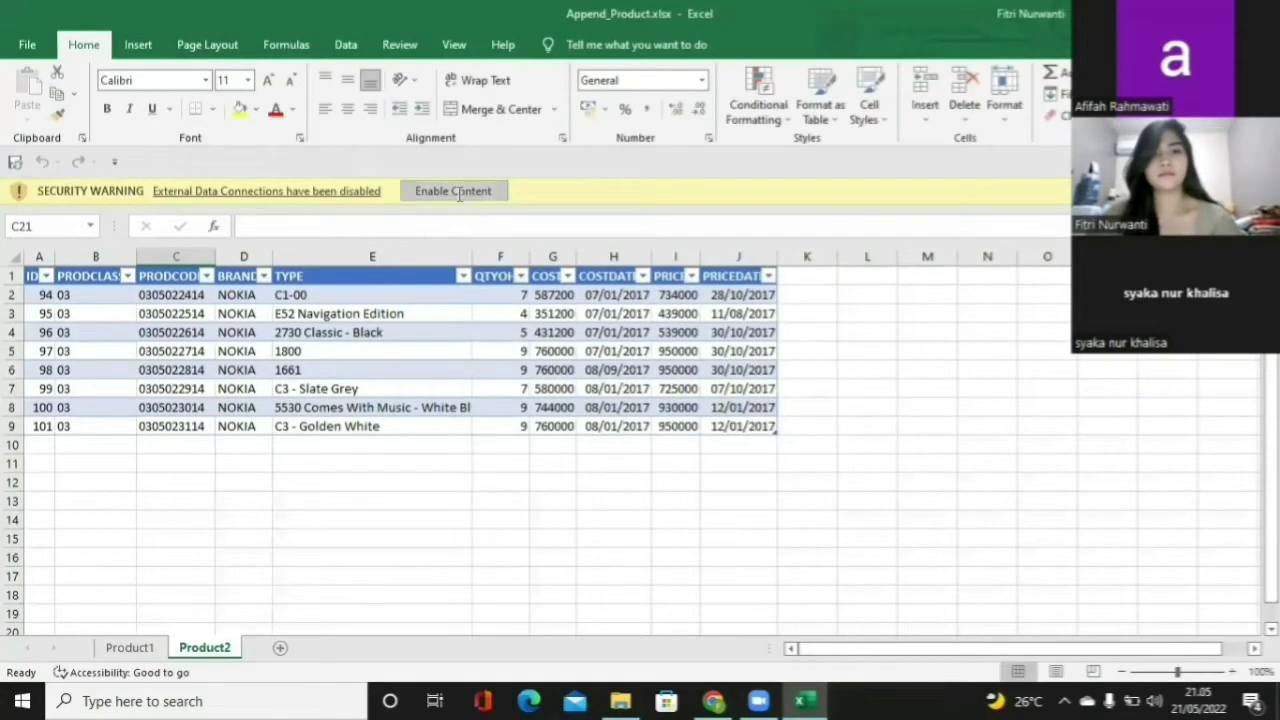
{"action": "left_click", "coordinate": [455, 191]}
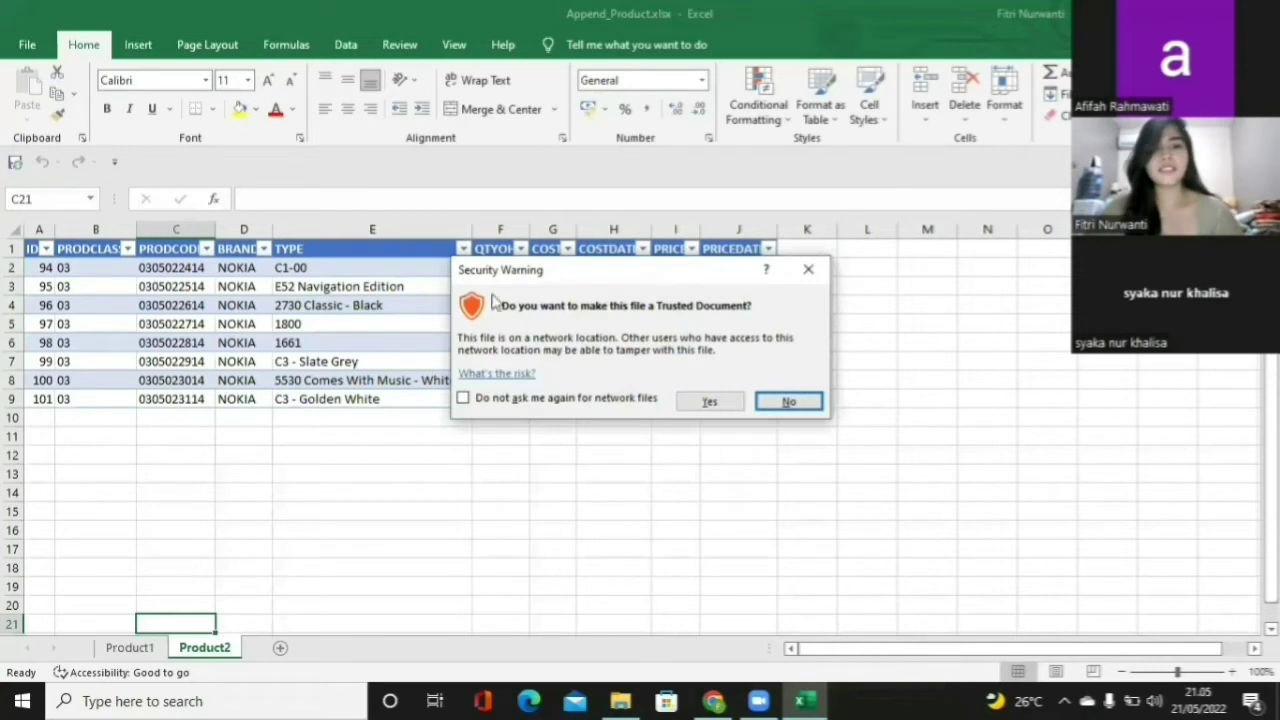
{"action": "left_click", "coordinate": [772, 401]}
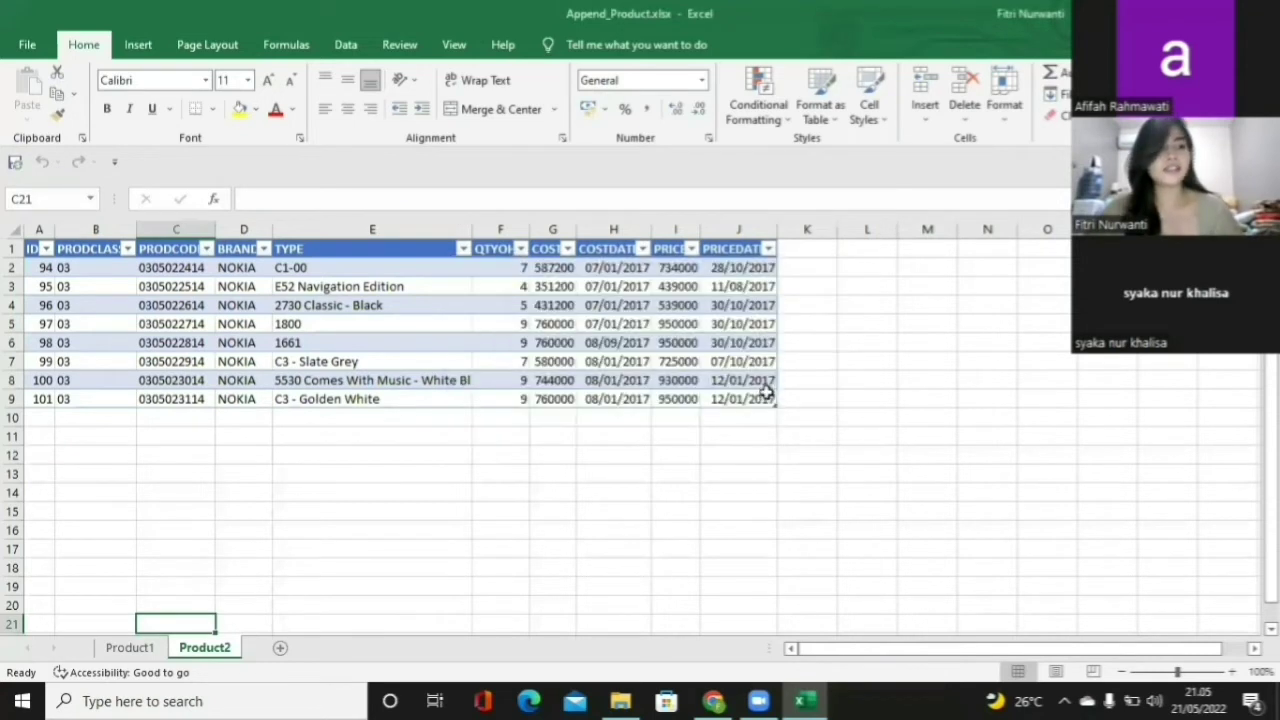
Show the Product1 worksheet to look over its product table, leaving an empty cell beside the table selected.
{"action": "left_click", "coordinate": [131, 648]}
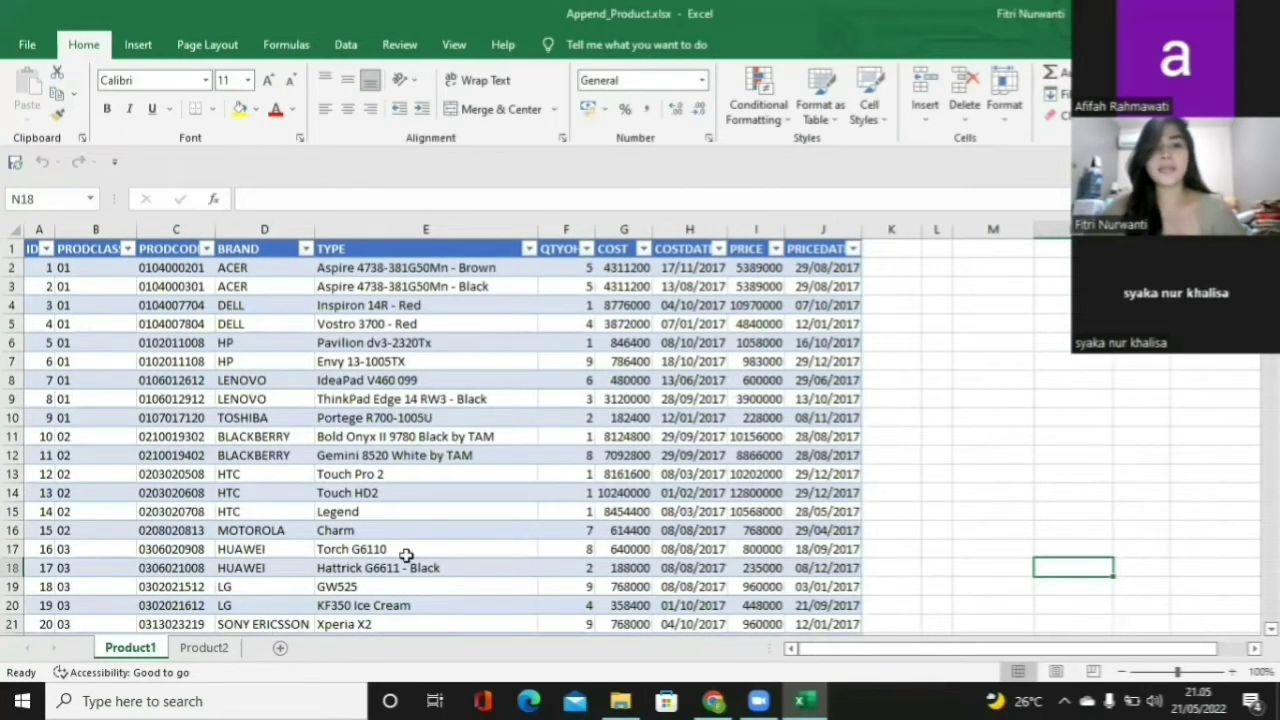
{"action": "left_click", "coordinate": [245, 440]}
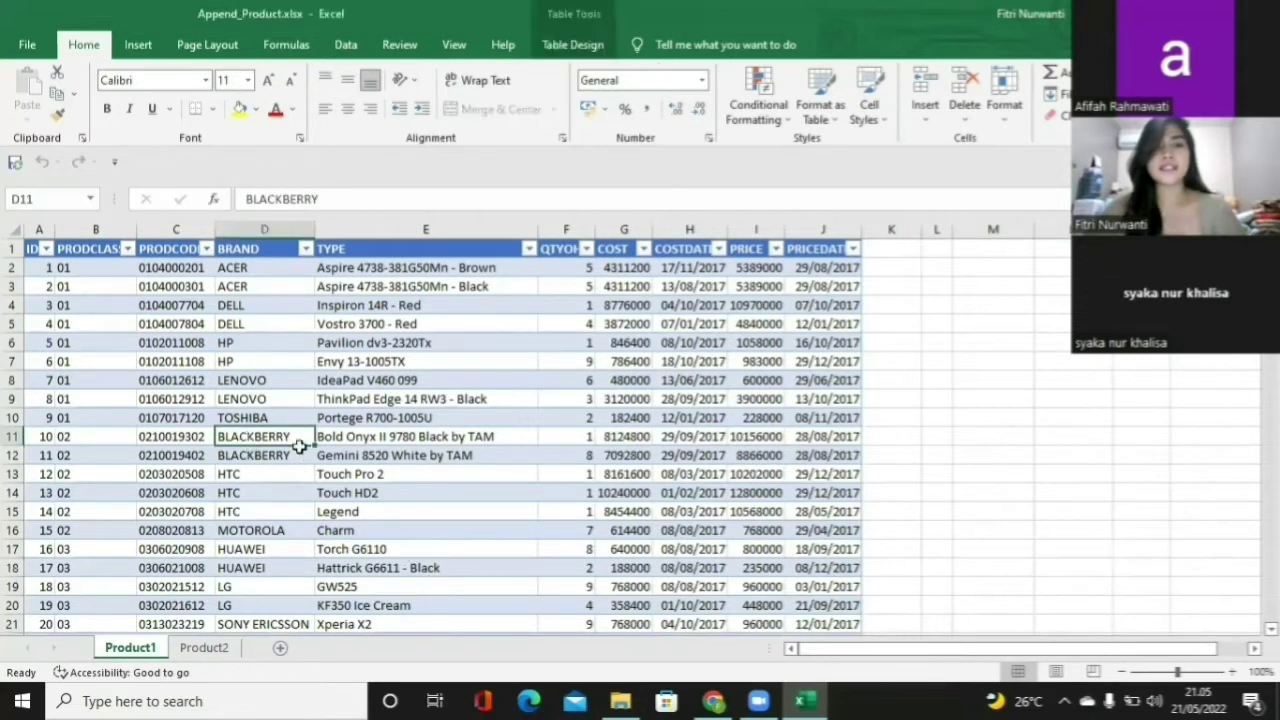
{"action": "left_click", "coordinate": [993, 438]}
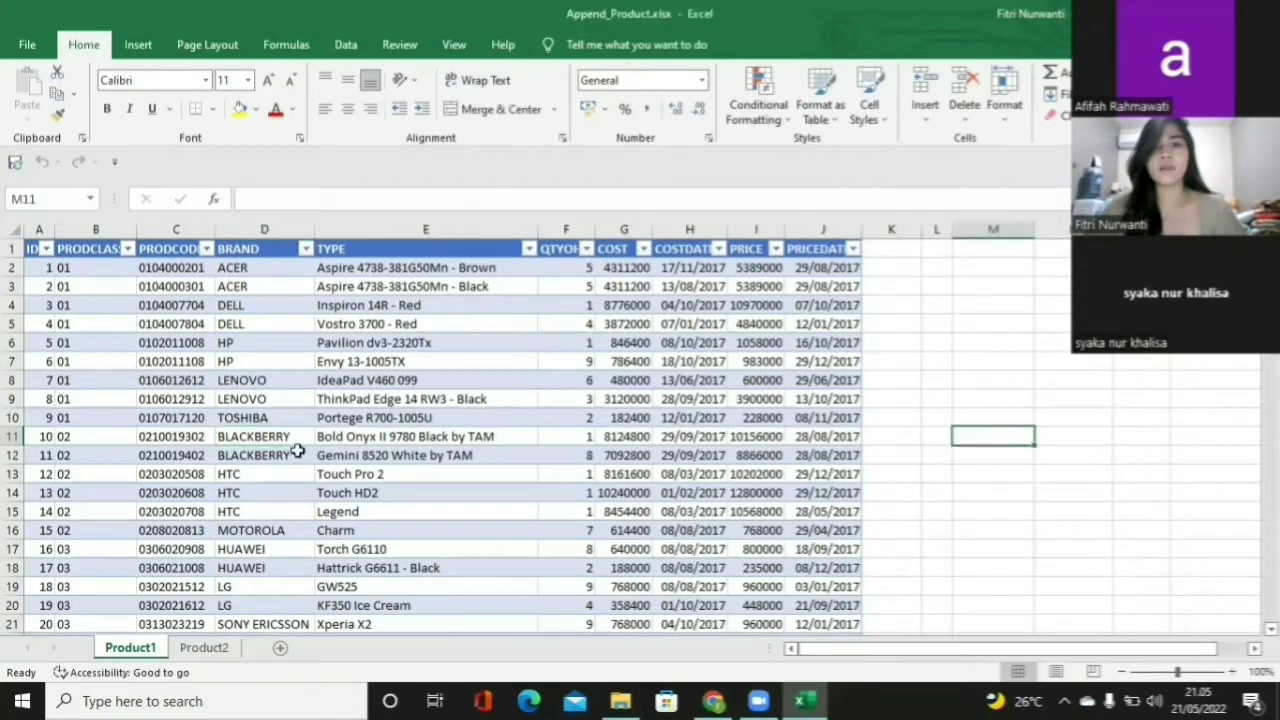
Open the product table on the Product1 worksheet in the Power Query Editor as a new table query.
{"action": "left_click", "coordinate": [264, 455]}
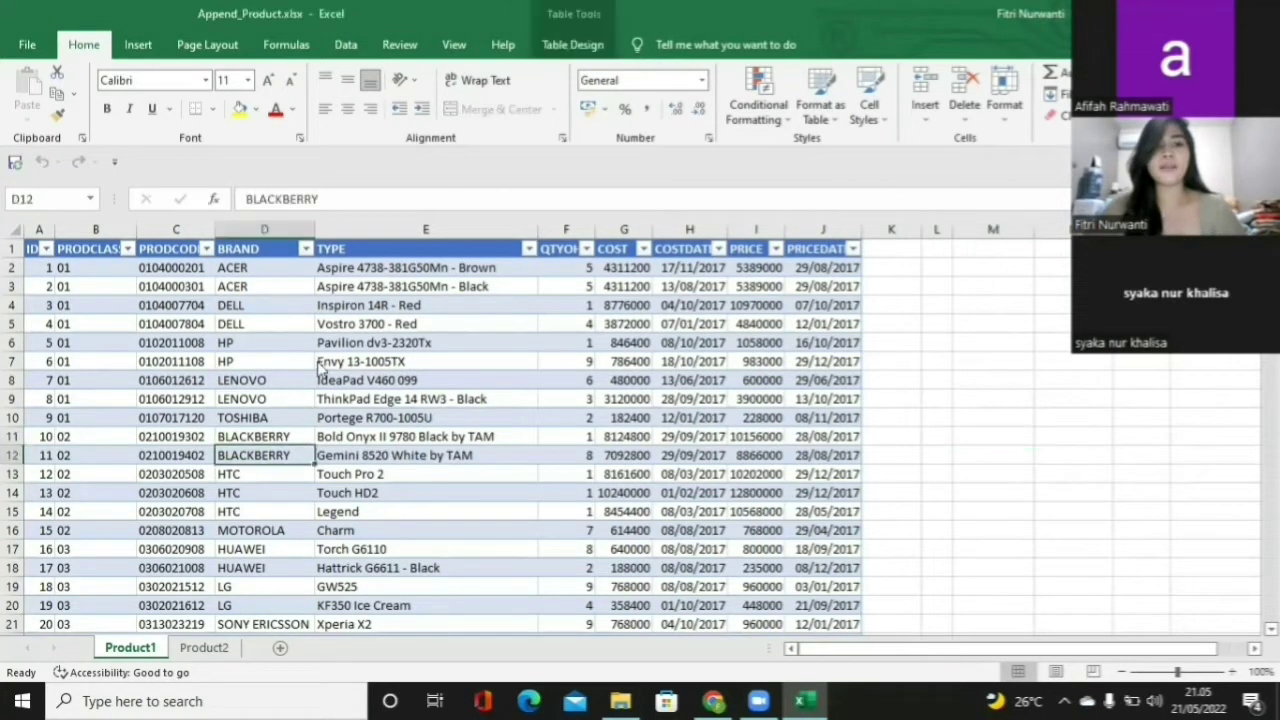
{"action": "left_click", "coordinate": [345, 44]}
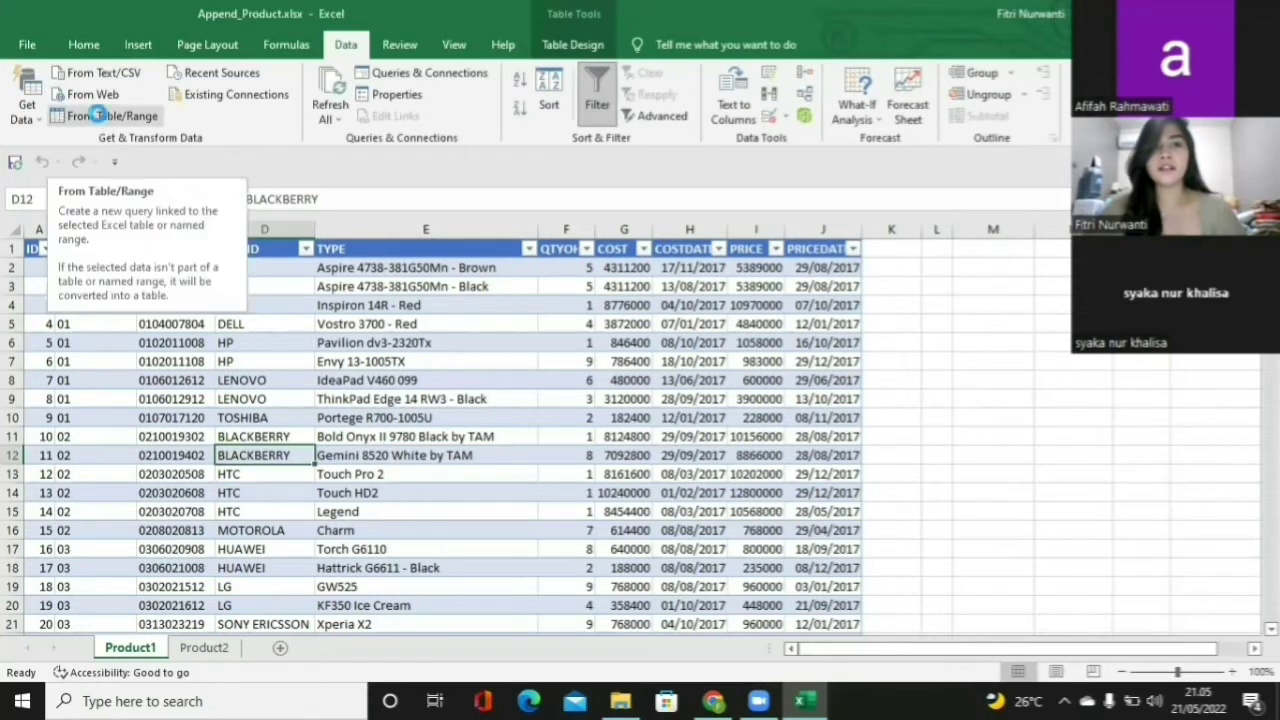
{"action": "left_click", "coordinate": [98, 117]}
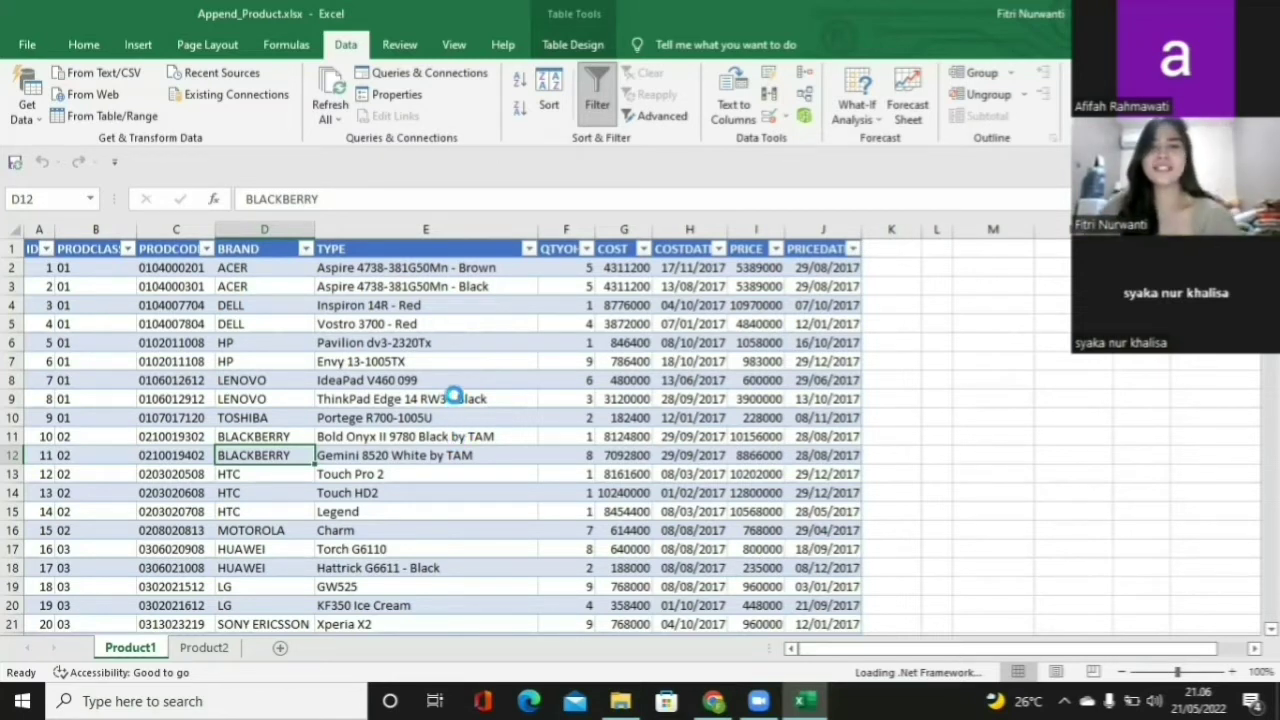
{"action": "left_click", "coordinate": [1065, 701]}
{"action": "left_click", "coordinate": [1065, 701]}
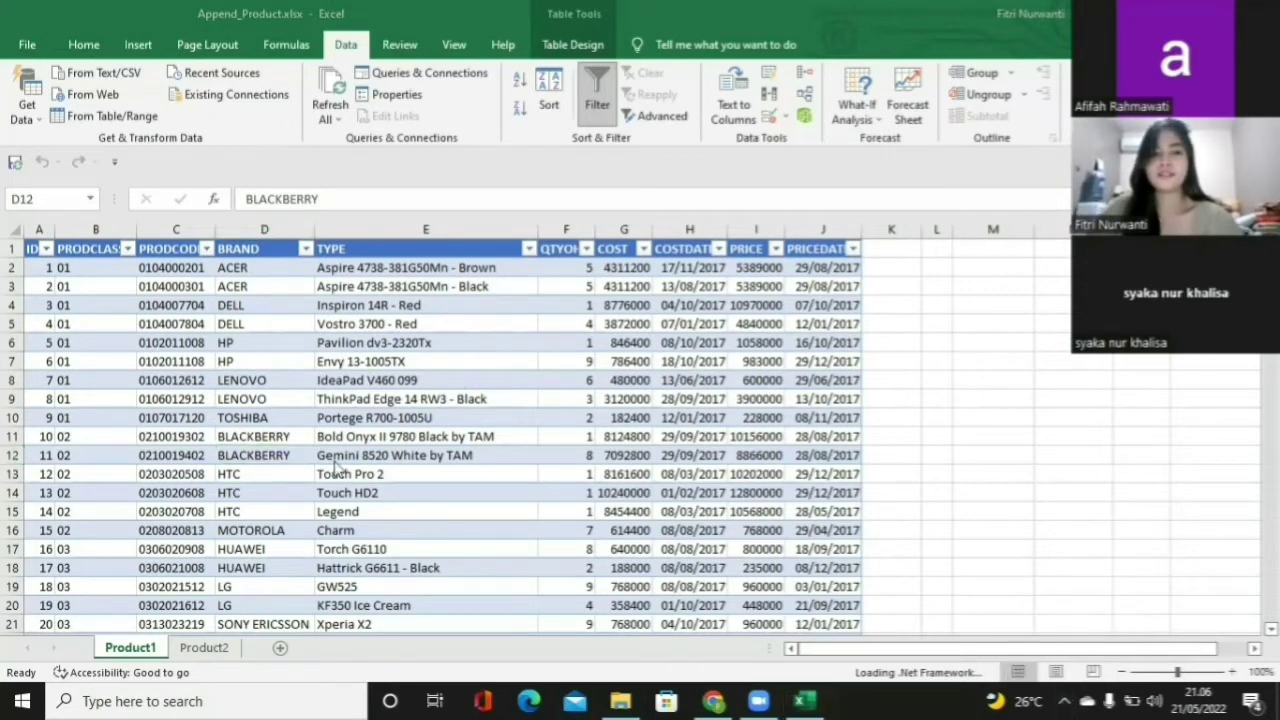
{"action": "left_click", "coordinate": [112, 117]}
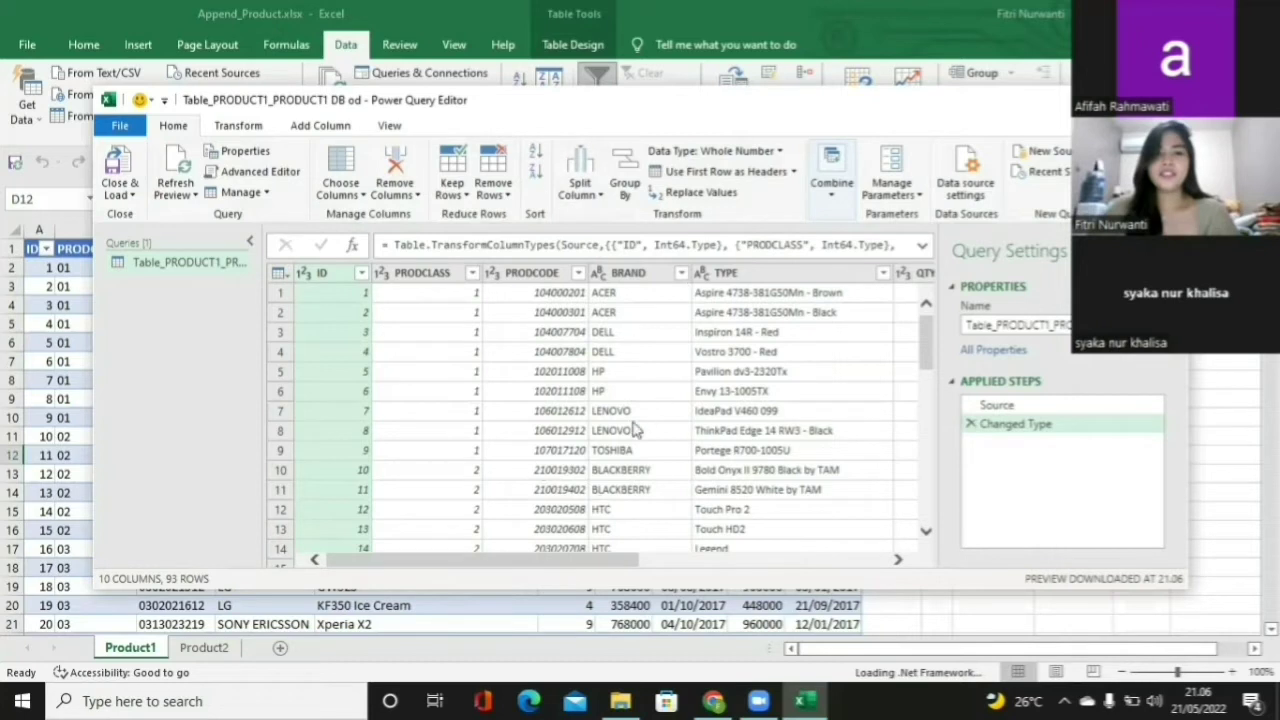
Change the PRODCLASS column's type to Text, replacing the current conversion, and load the Product1 query into a new worksheet.
{"action": "left_click", "coordinate": [434, 280]}
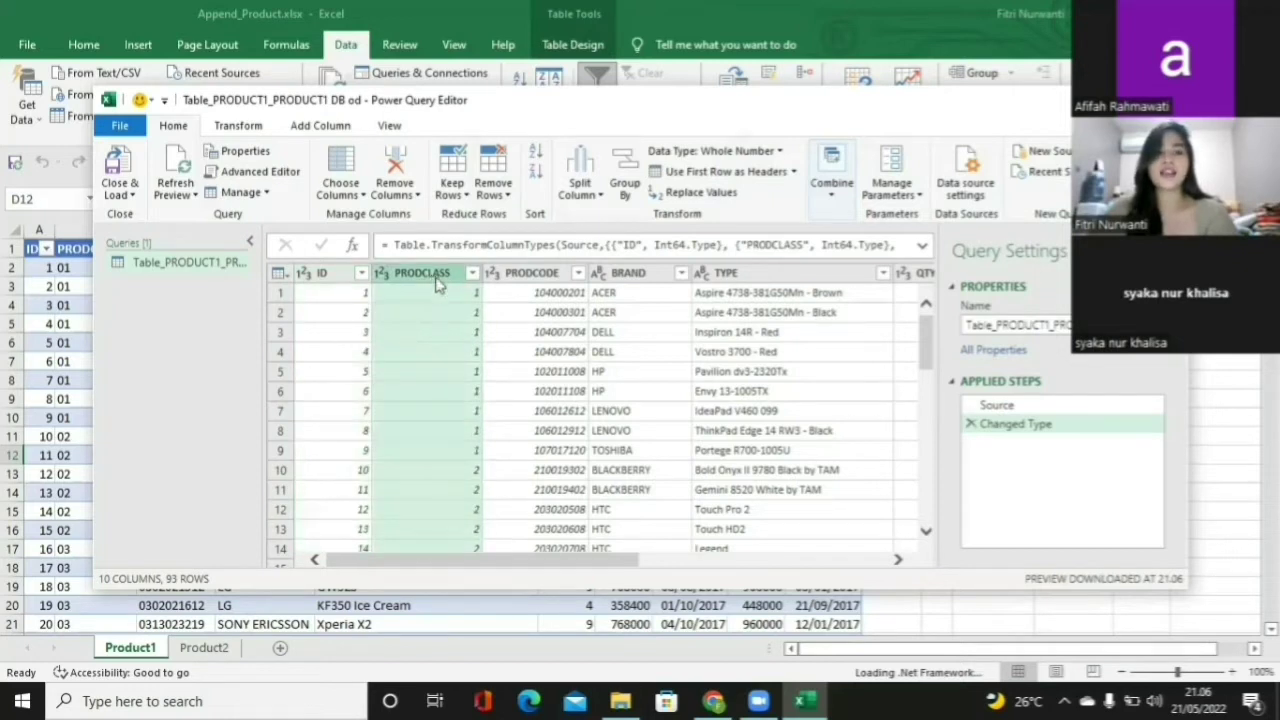
{"action": "right_click", "coordinate": [438, 280]}
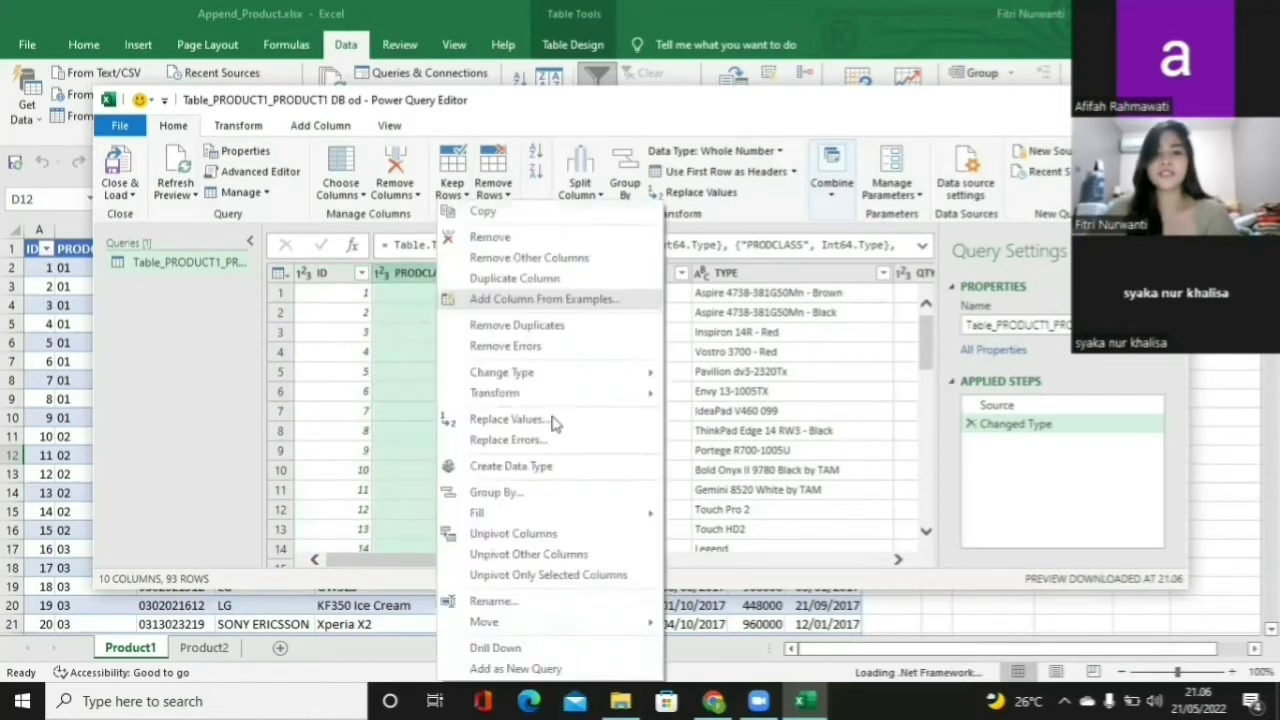
{"action": "mouse_move", "coordinate": [562, 377]}
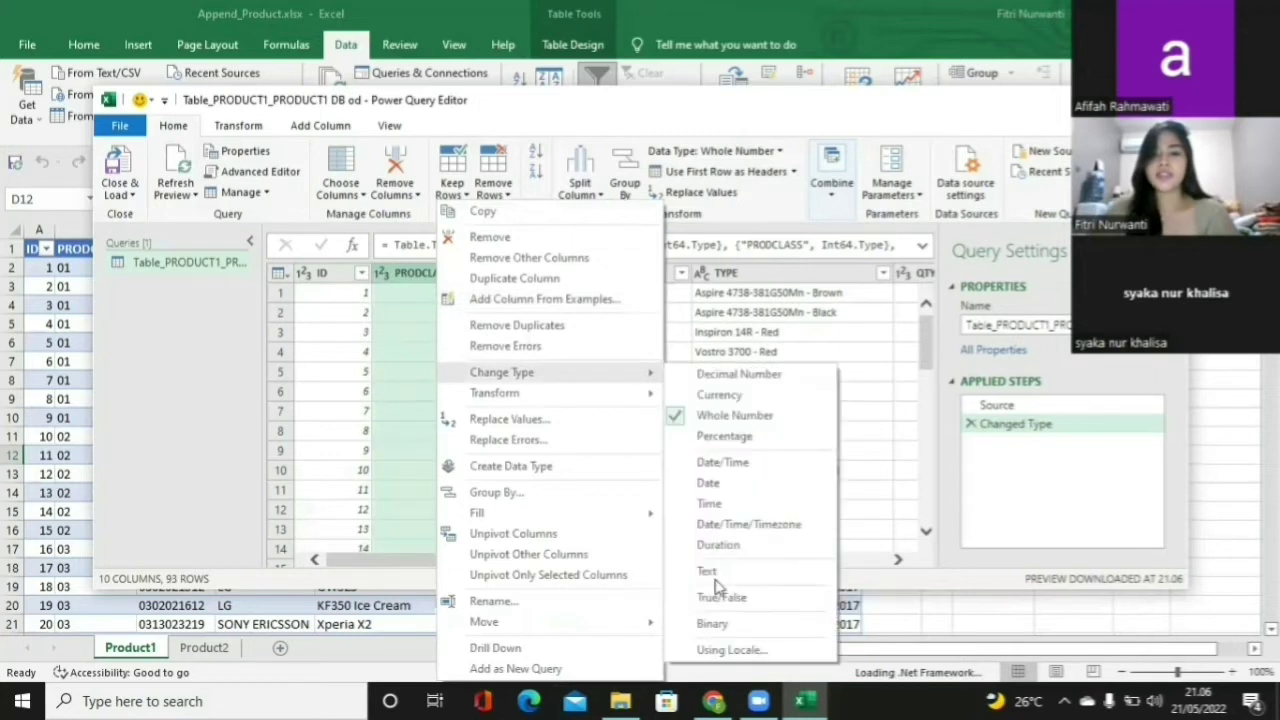
{"action": "left_click", "coordinate": [714, 572]}
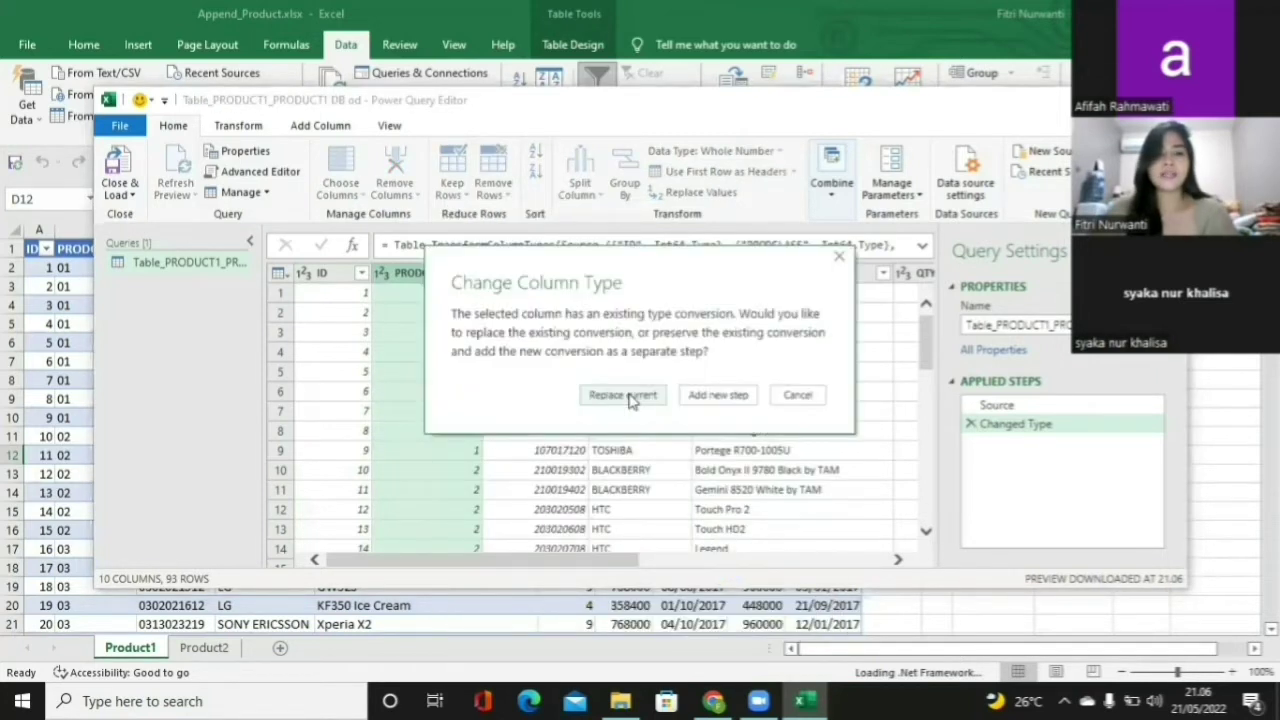
{"action": "left_click", "coordinate": [625, 395]}
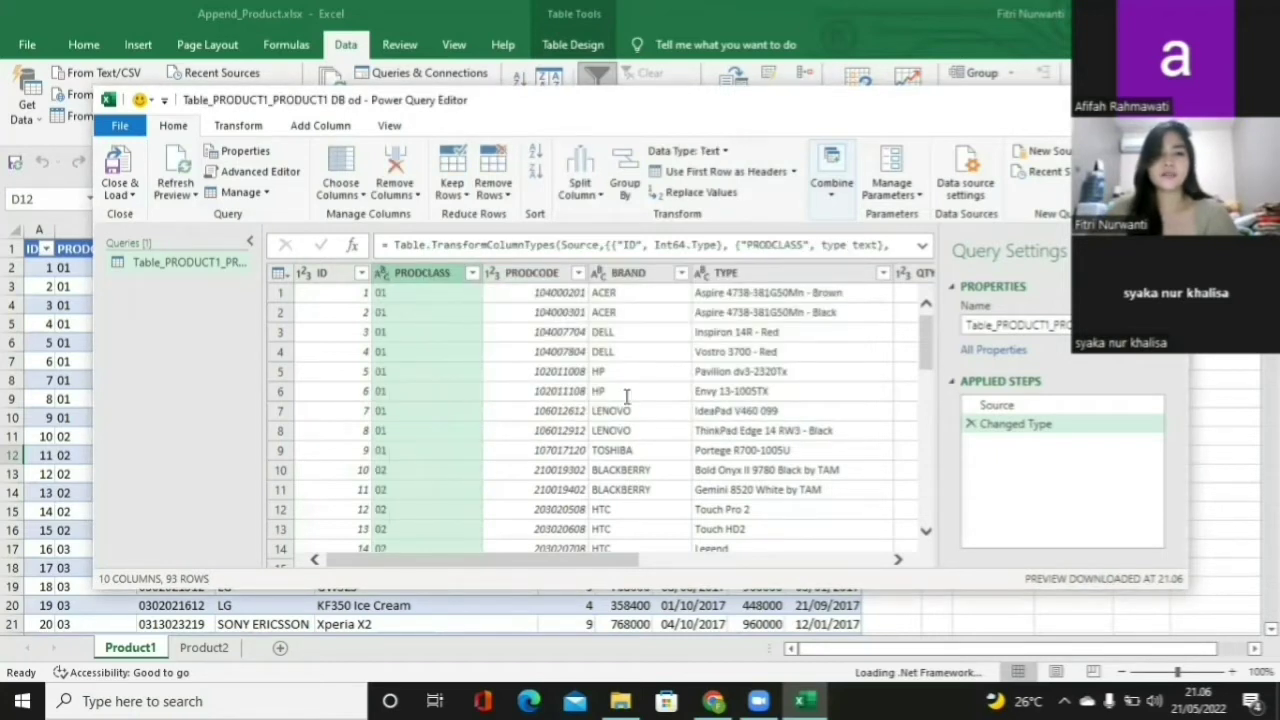
{"action": "left_click", "coordinate": [120, 172]}
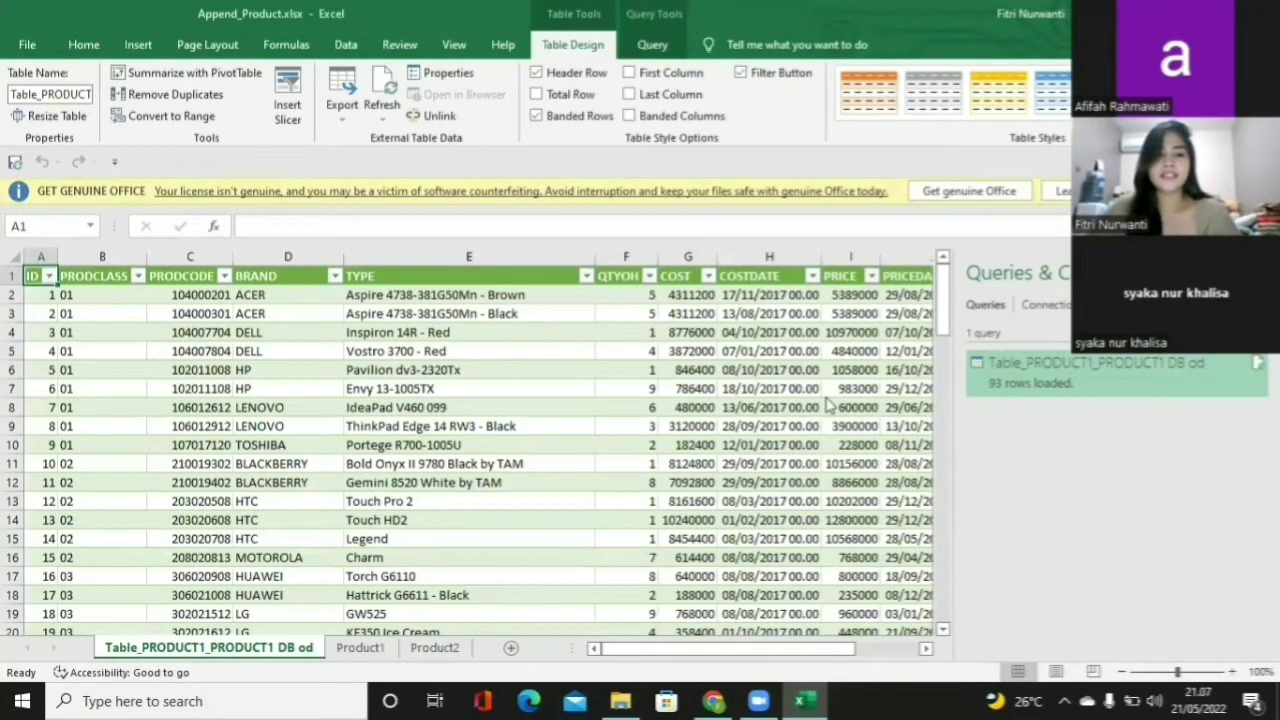
{"action": "mouse_move", "coordinate": [946, 388]}
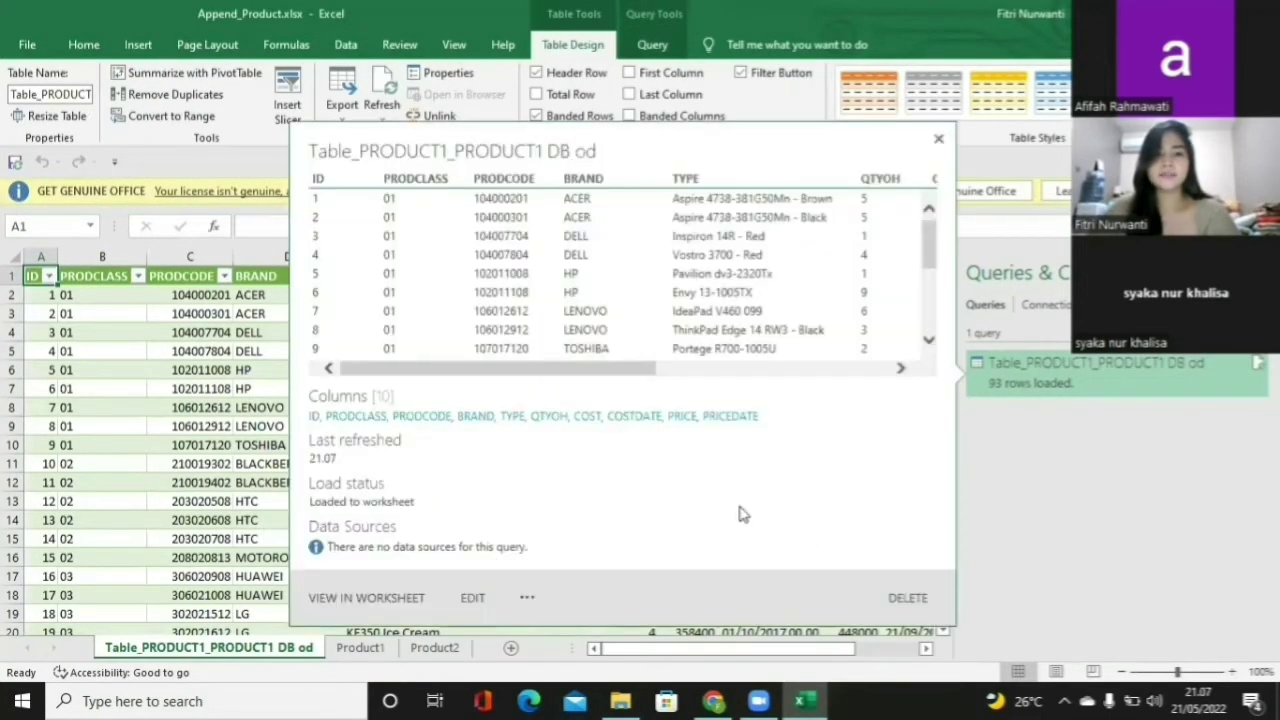
{"action": "left_click", "coordinate": [940, 140]}
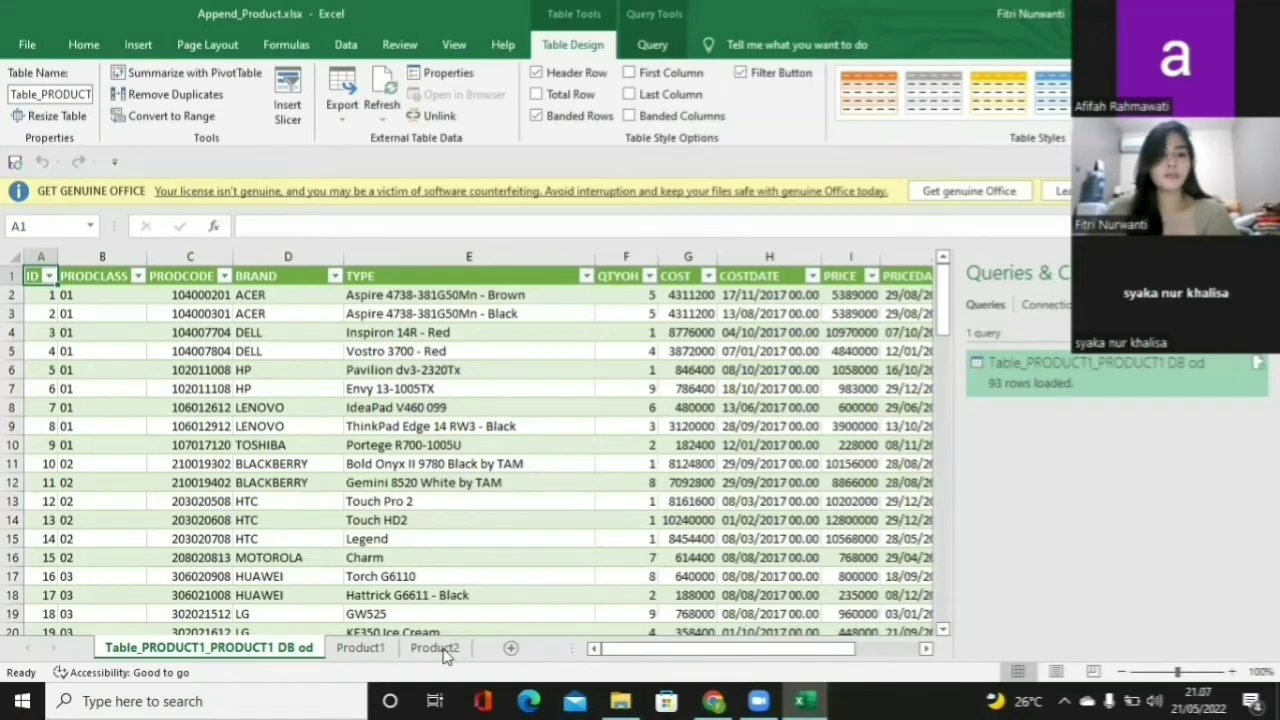
Open the product table on the Product2 worksheet in the Power Query Editor as a new table query.
{"action": "left_click", "coordinate": [438, 648]}
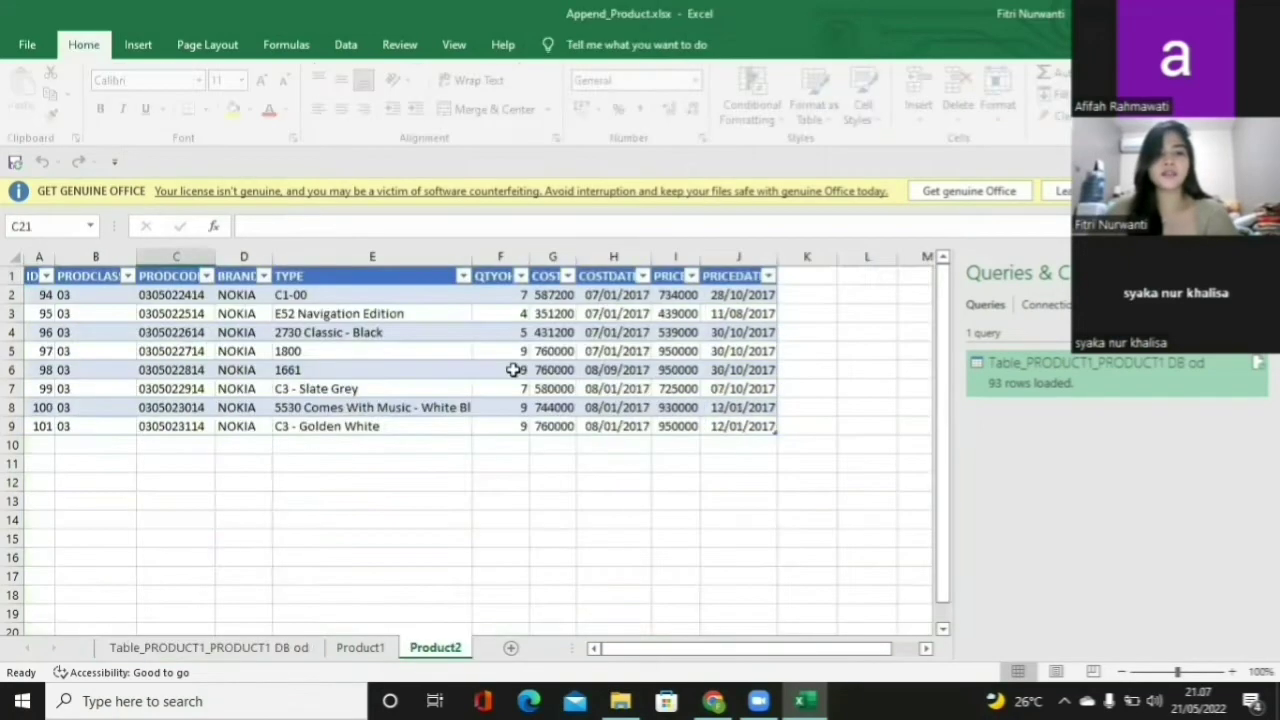
{"action": "left_click", "coordinate": [320, 340]}
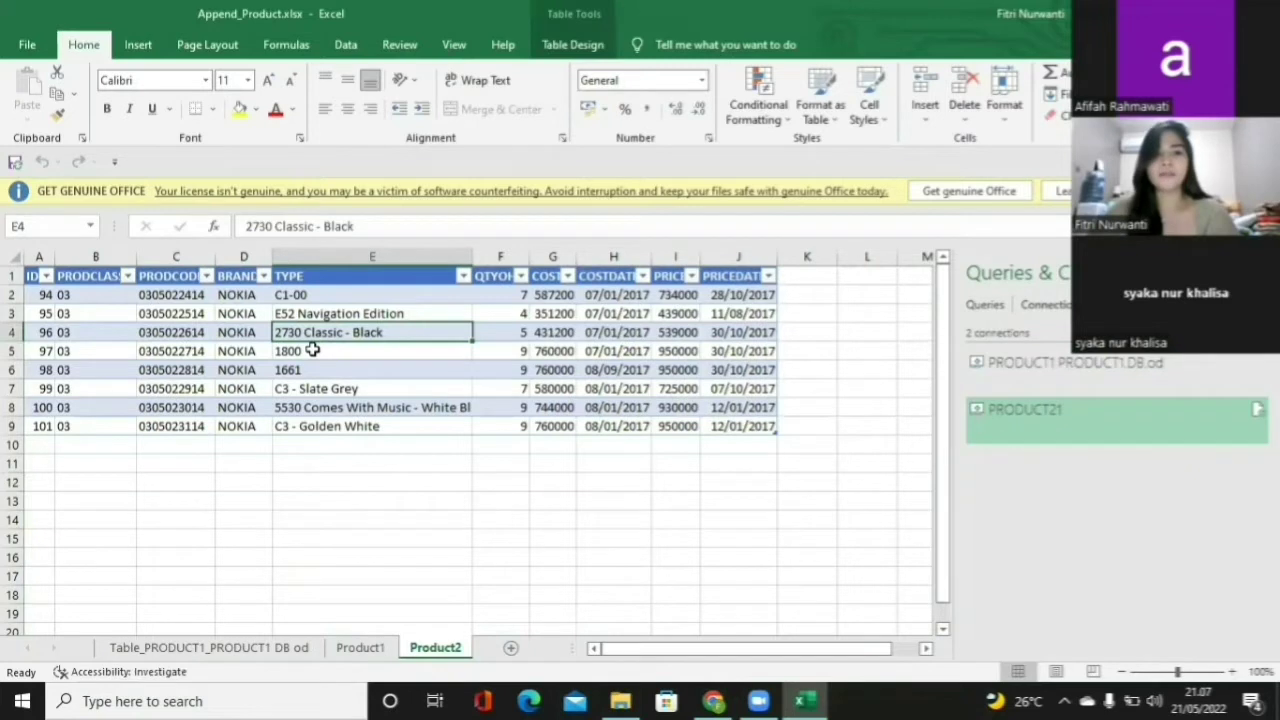
{"action": "left_click", "coordinate": [344, 47]}
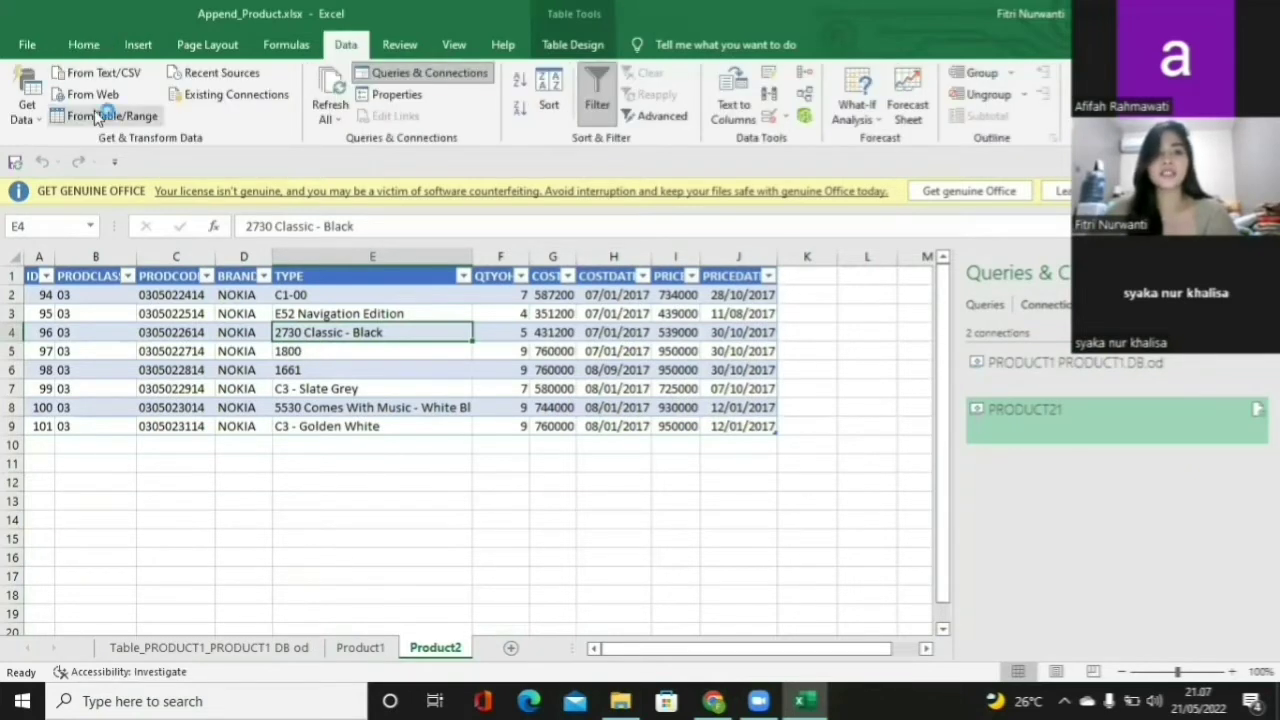
{"action": "left_click", "coordinate": [97, 117]}
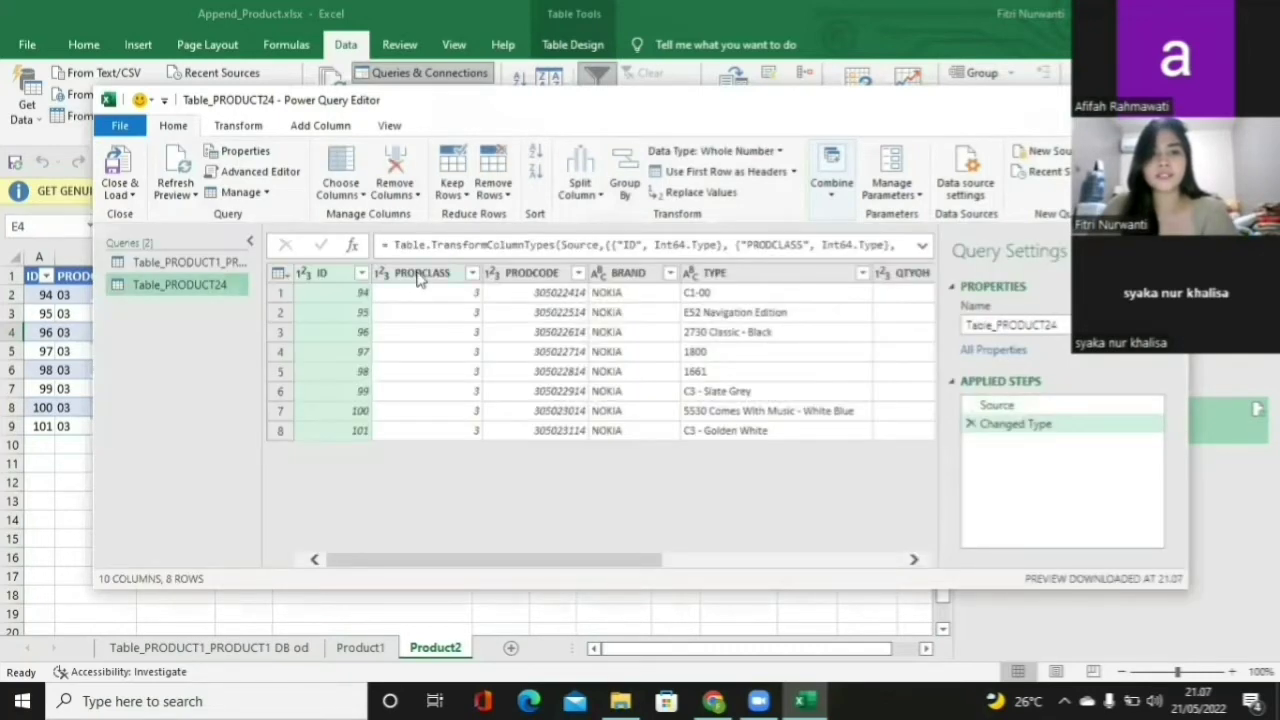
Convert PRODCLASS in the Table_PRODUCT24 query to Text, replacing the current conversion, and load the query into a new worksheet.
{"action": "right_click", "coordinate": [420, 278]}
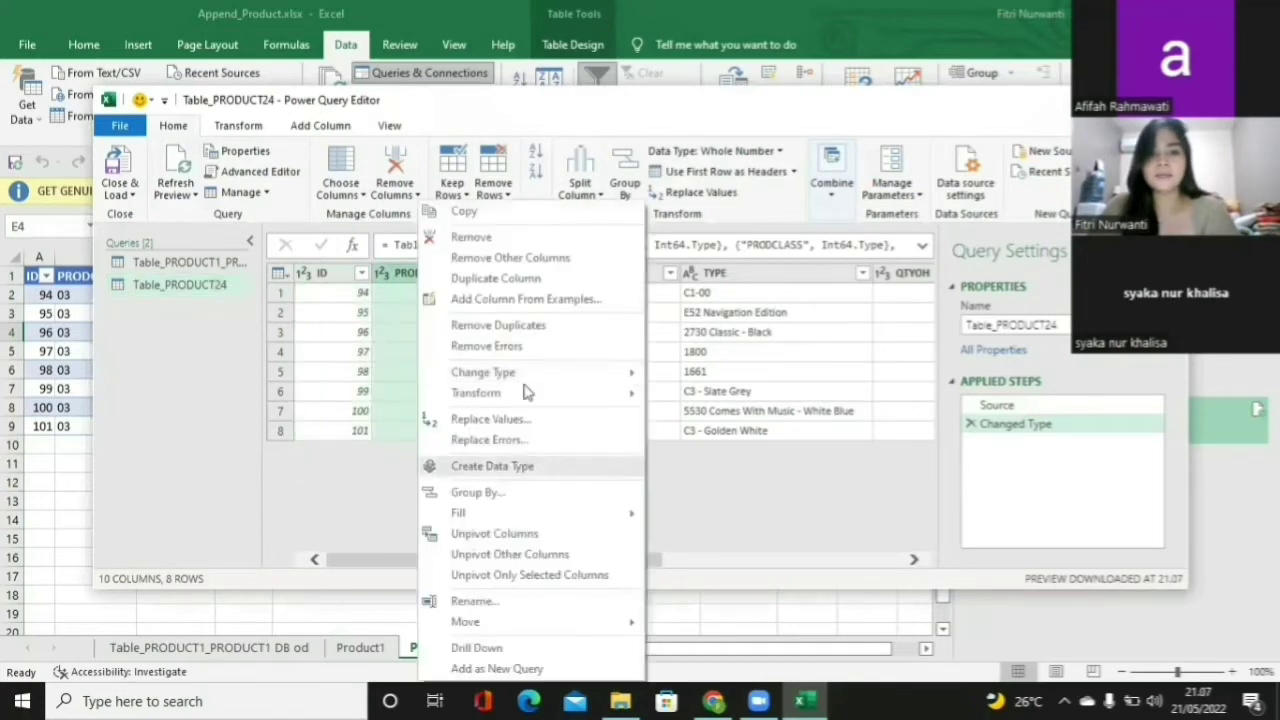
{"action": "mouse_move", "coordinate": [600, 372]}
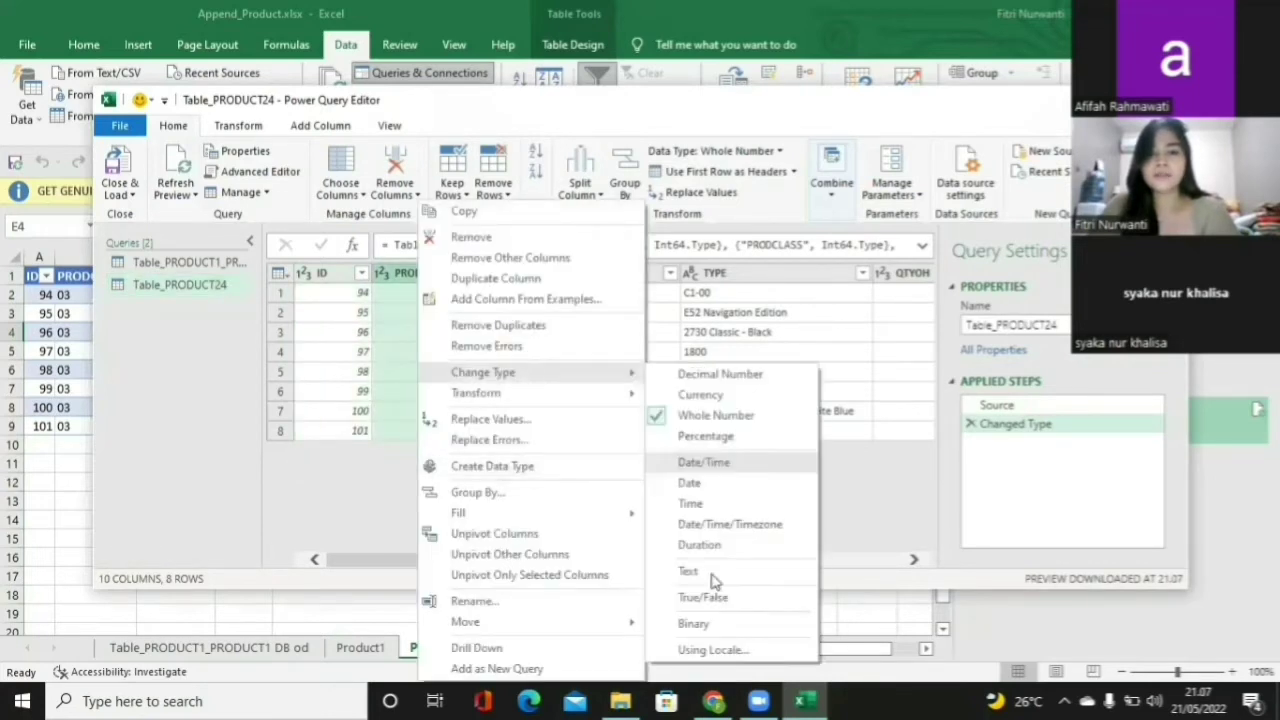
{"action": "left_click", "coordinate": [714, 576]}
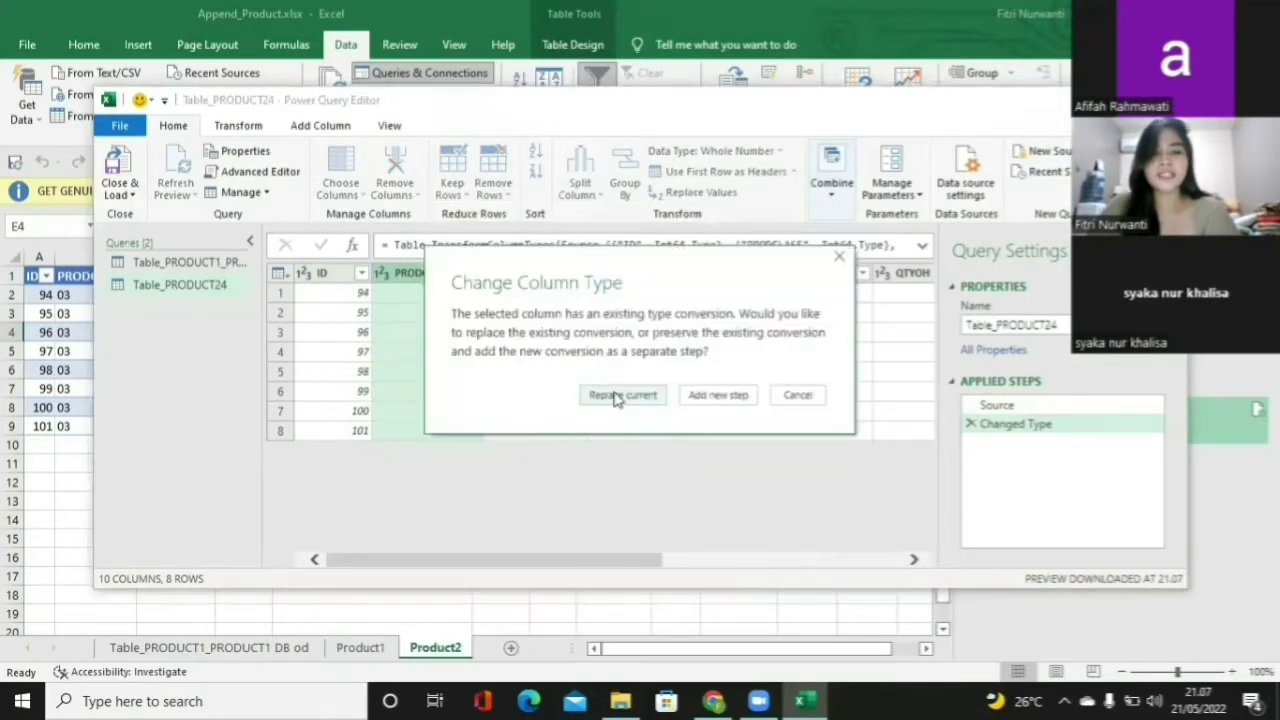
{"action": "left_click", "coordinate": [617, 396]}
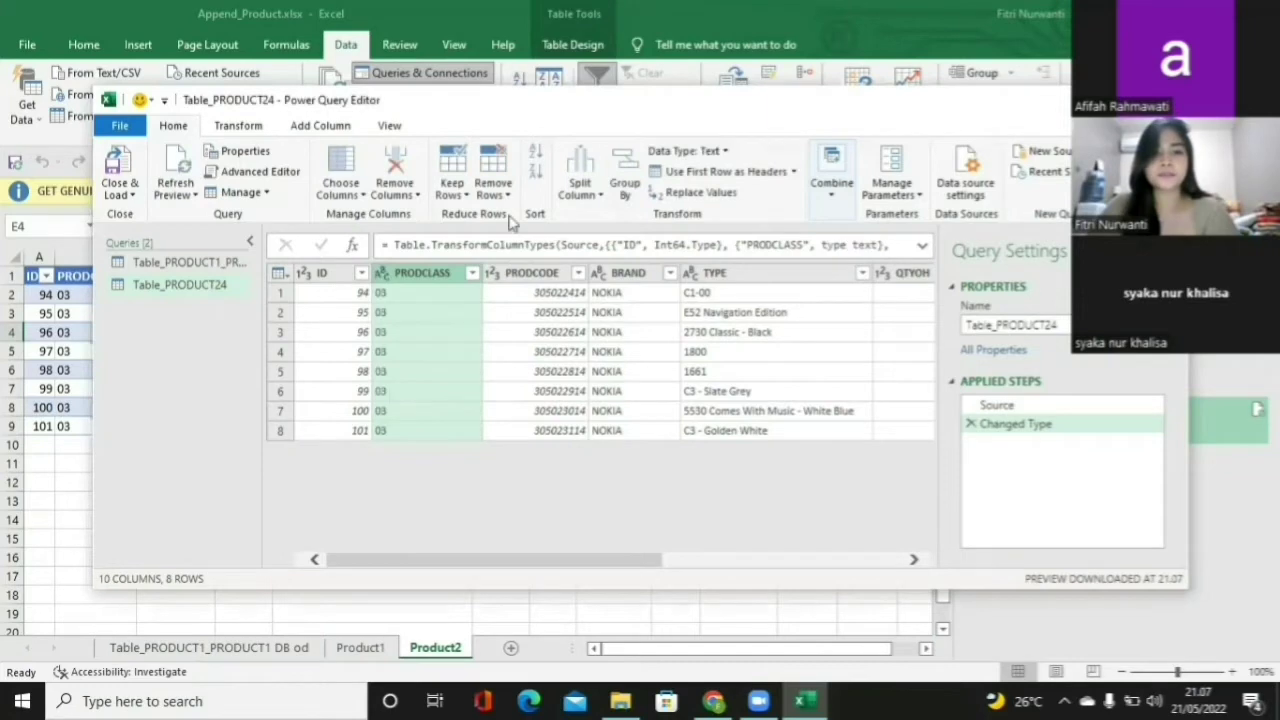
{"action": "left_click", "coordinate": [124, 174]}
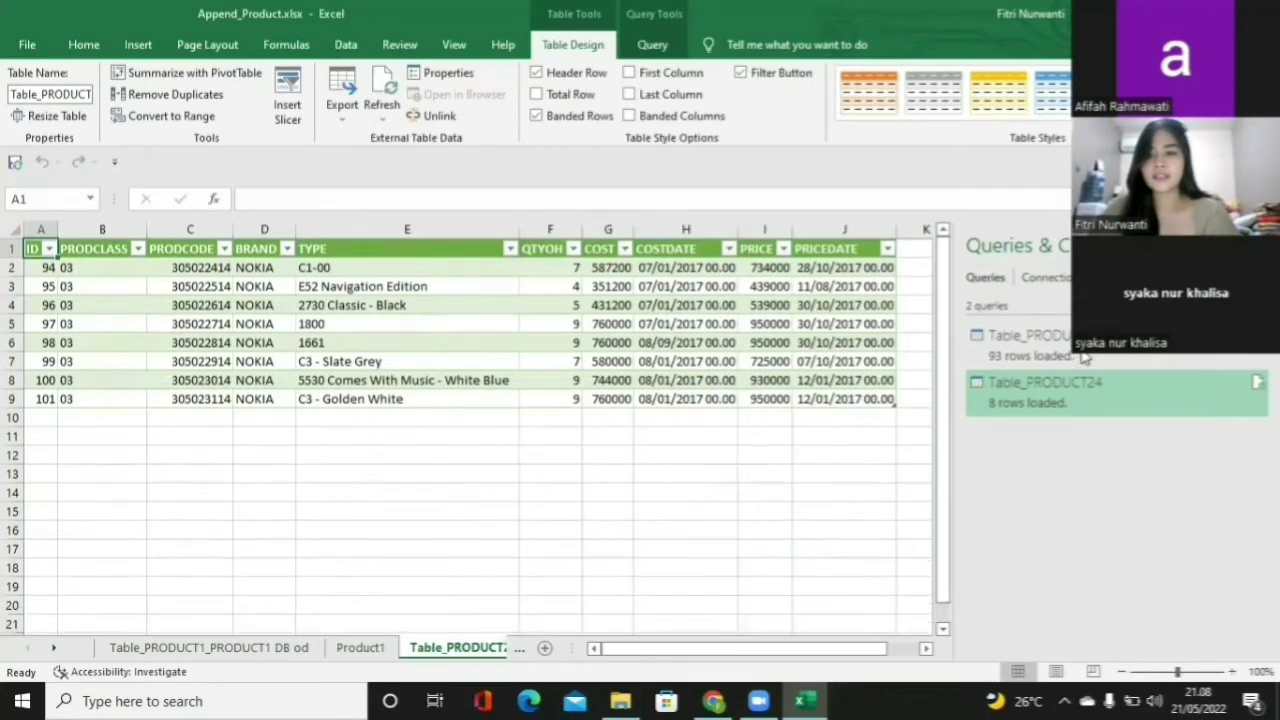
Append Table_PRODUCT24 as the second table to Table_PRODUCT1_PRODUCT1 DB od and load the combined query into a new worksheet.
{"action": "mouse_move", "coordinate": [1052, 357]}
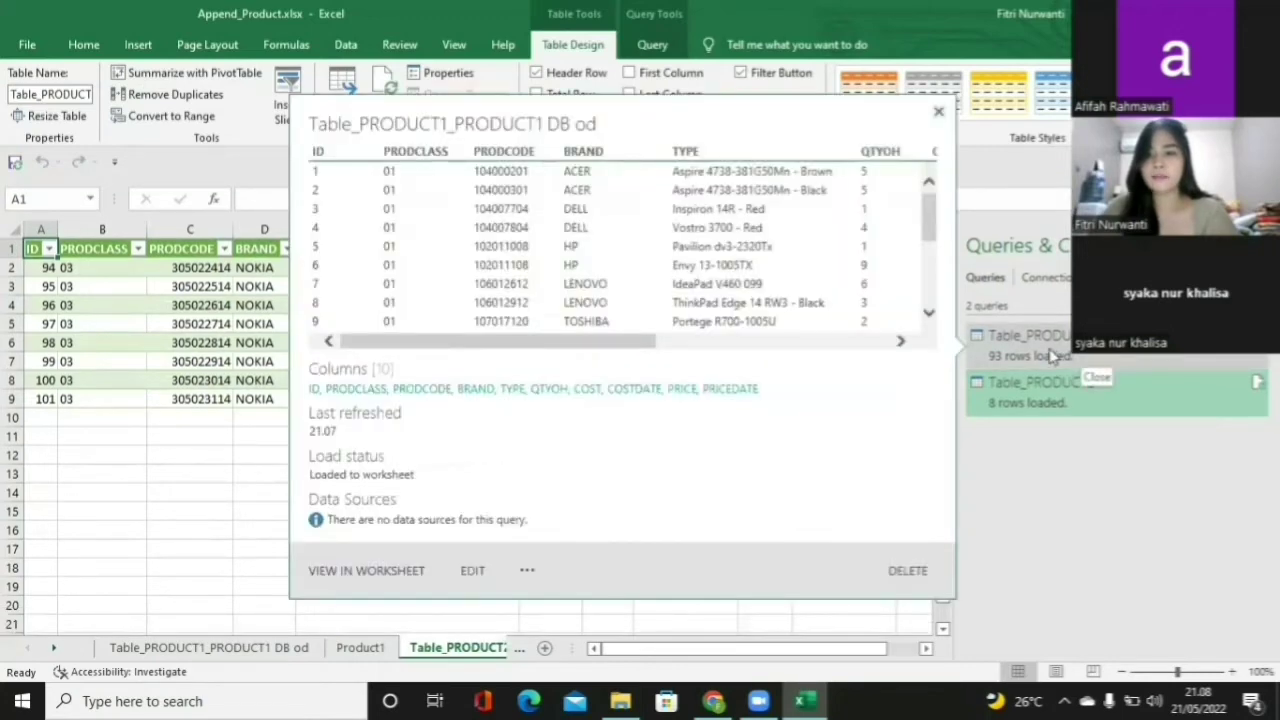
{"action": "left_click", "coordinate": [1055, 355]}
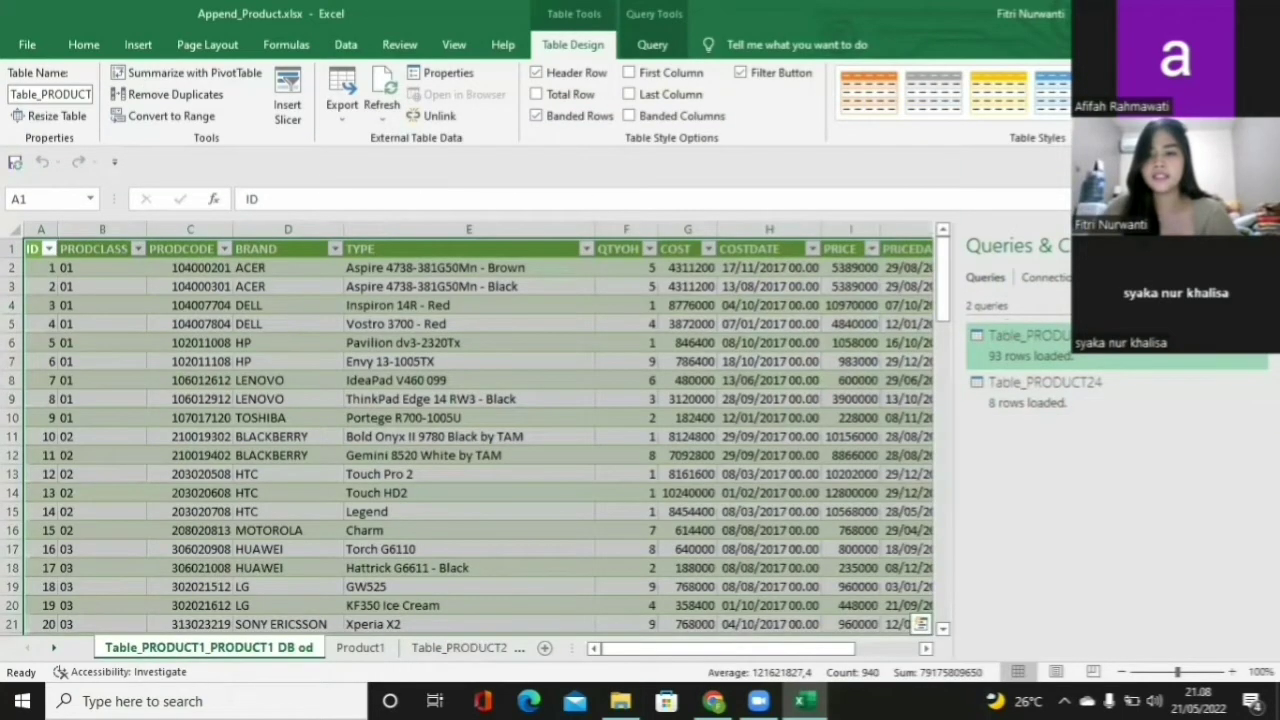
{"action": "mouse_move", "coordinate": [1120, 356]}
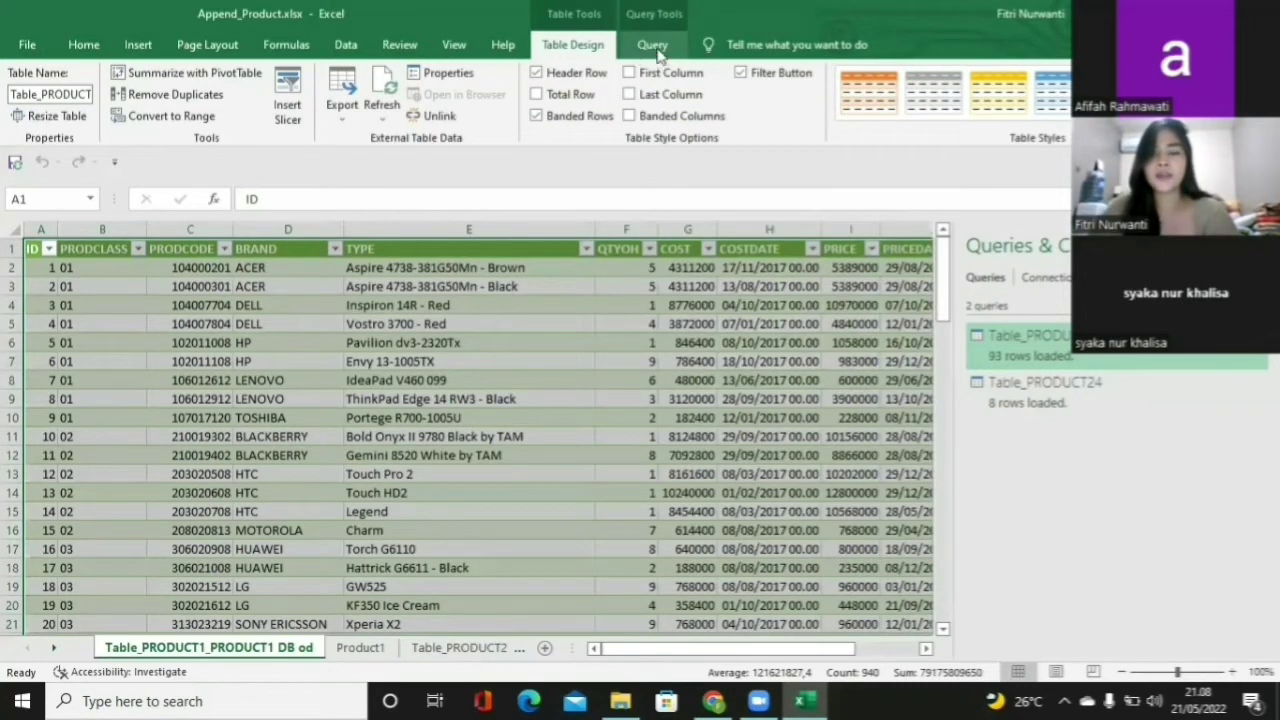
{"action": "left_click", "coordinate": [655, 48]}
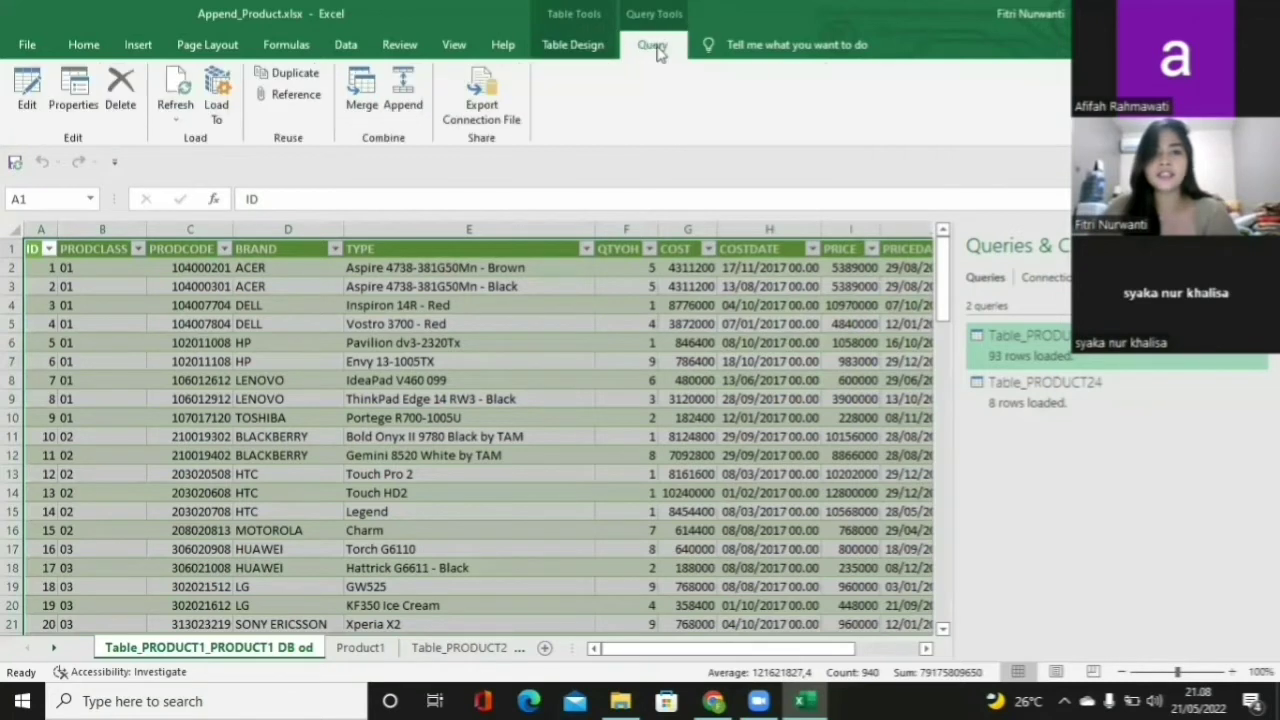
{"action": "left_click", "coordinate": [400, 95]}
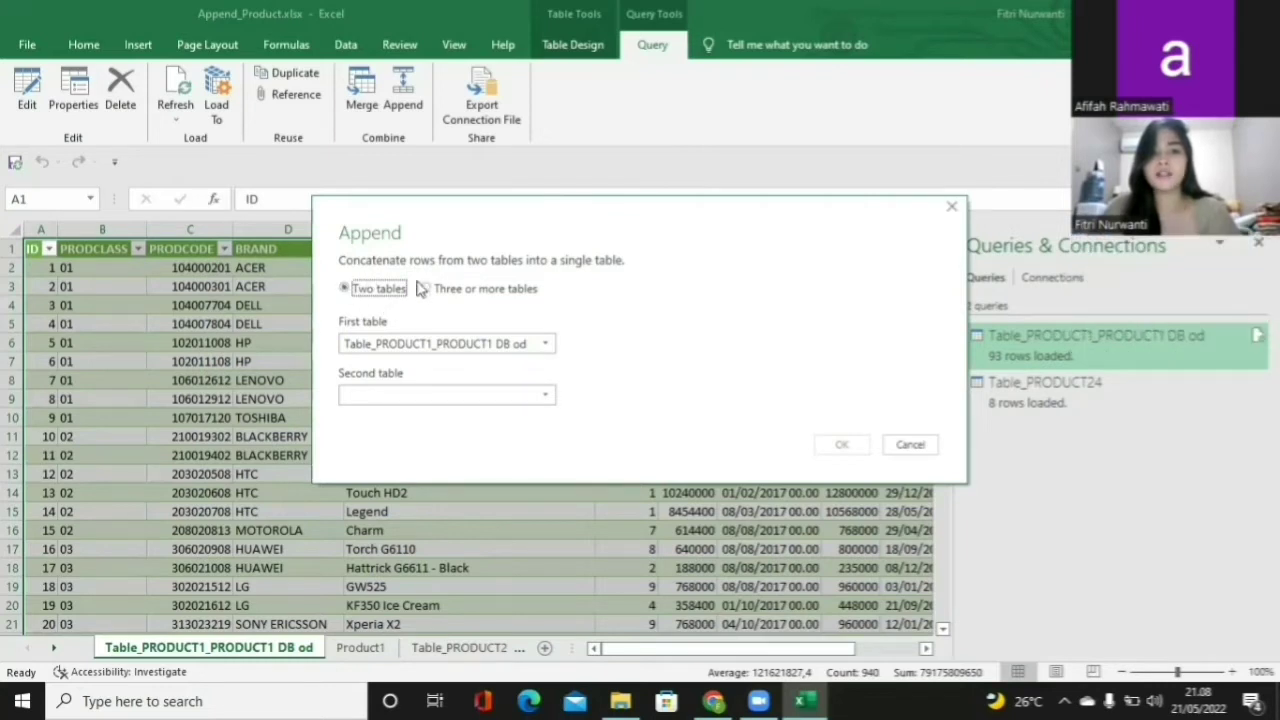
{"action": "left_click", "coordinate": [447, 352]}
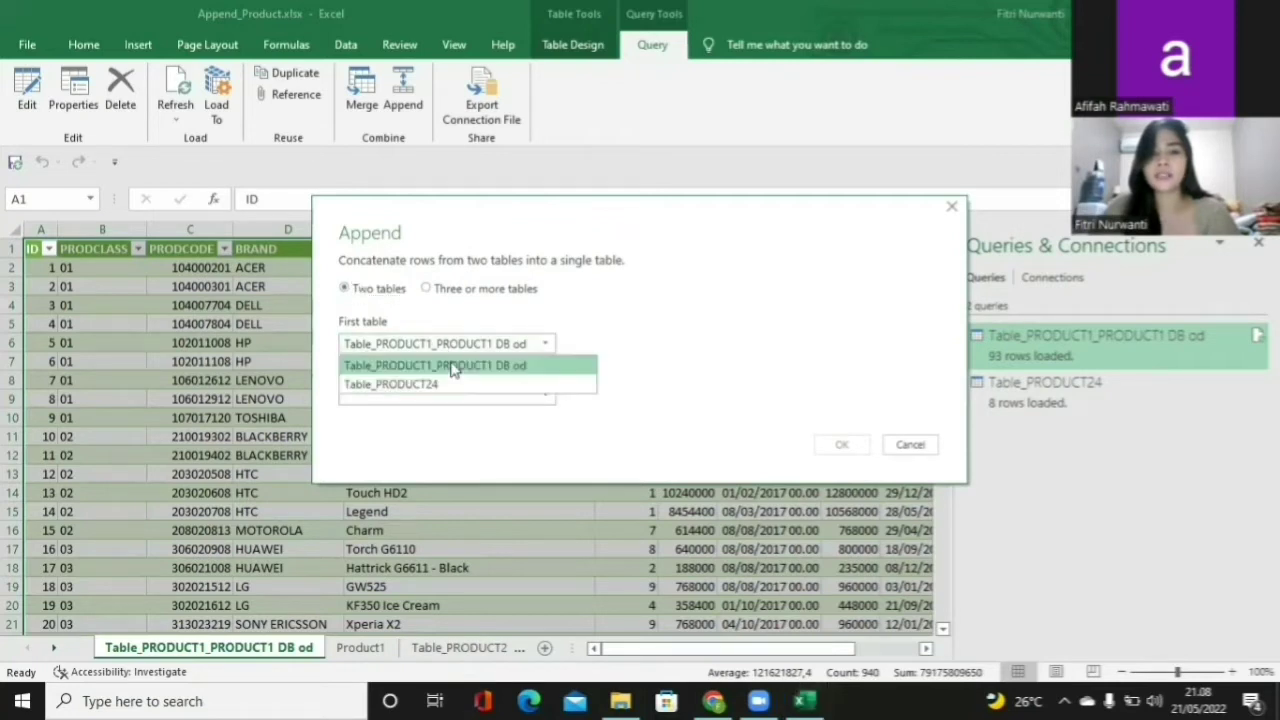
{"action": "left_click", "coordinate": [395, 400]}
{"action": "left_click", "coordinate": [400, 398]}
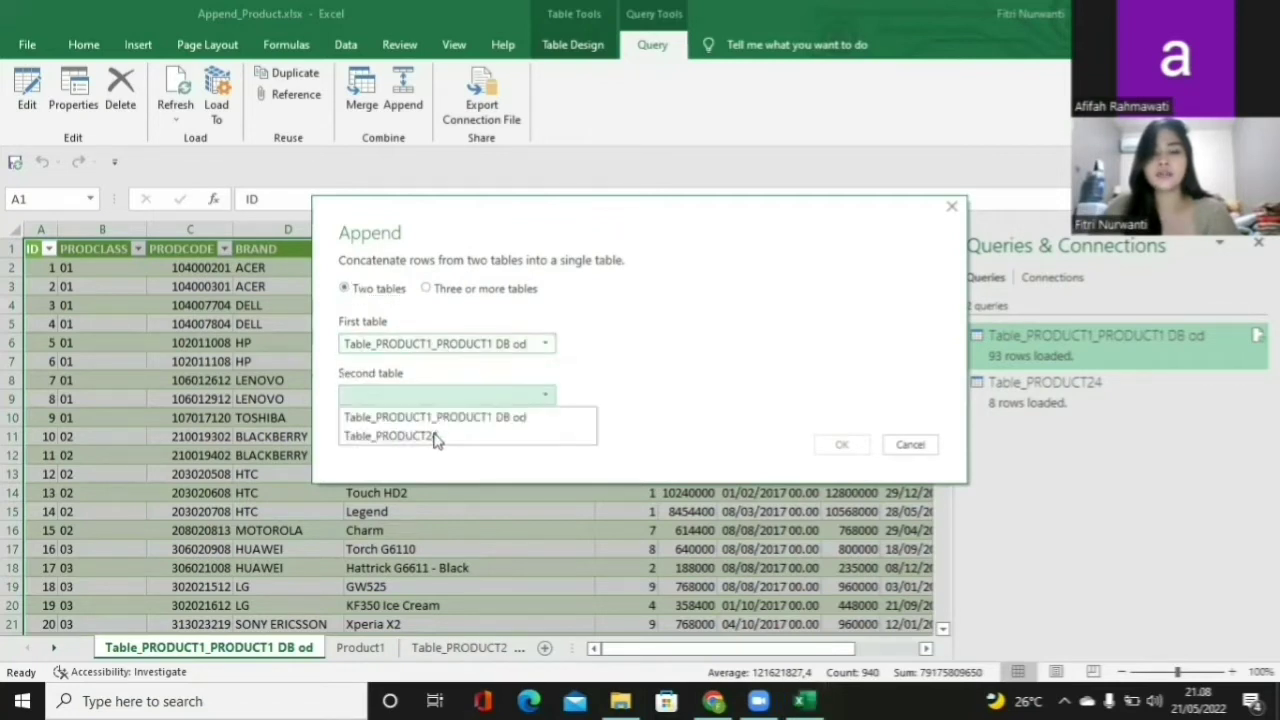
{"action": "left_click", "coordinate": [436, 438]}
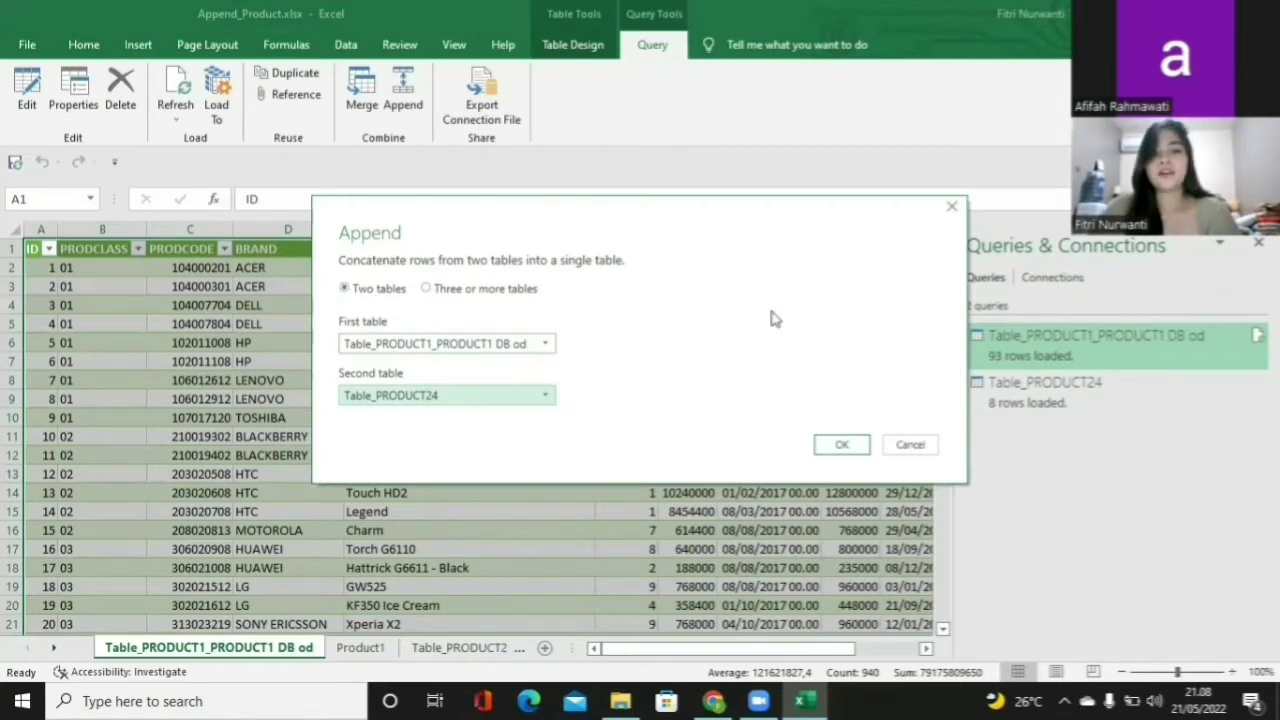
{"action": "left_click", "coordinate": [843, 445]}
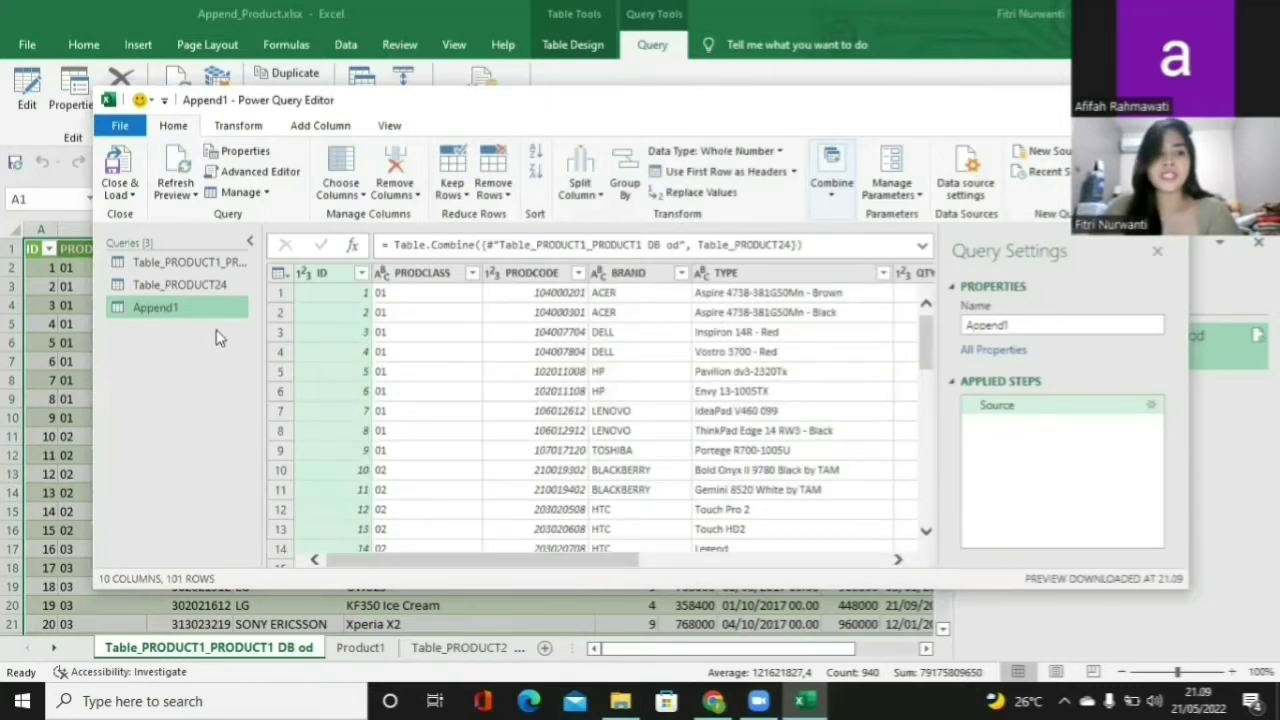
{"action": "left_click", "coordinate": [118, 180]}
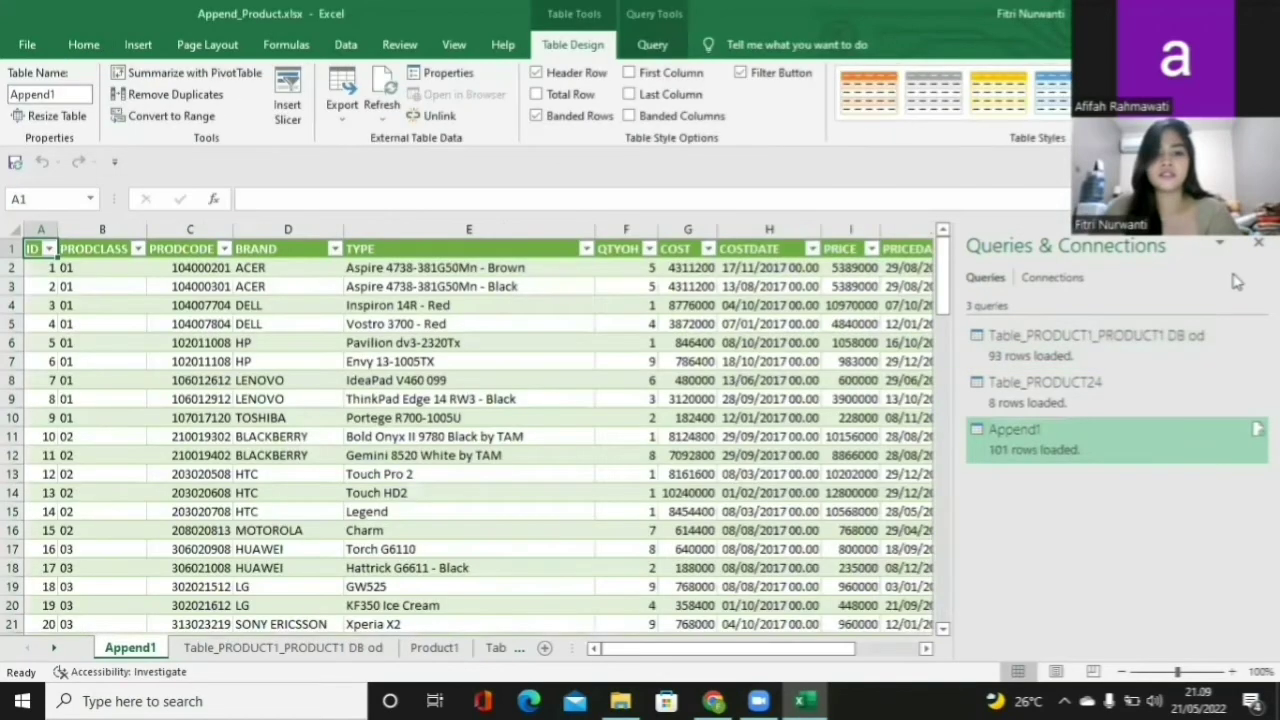
Close the Queries & Connections pane and look over the original Product1 and Product2 worksheets against the appended table.
{"action": "left_click", "coordinate": [1259, 243]}
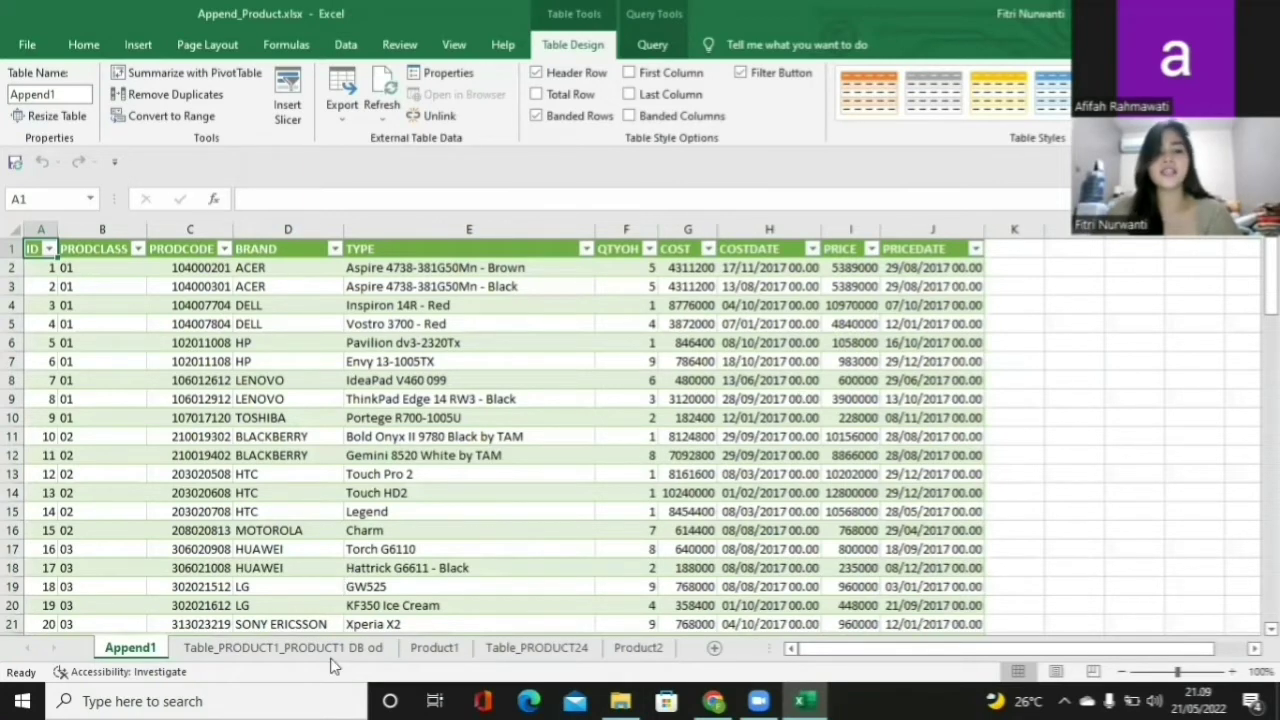
{"action": "left_click", "coordinate": [428, 648]}
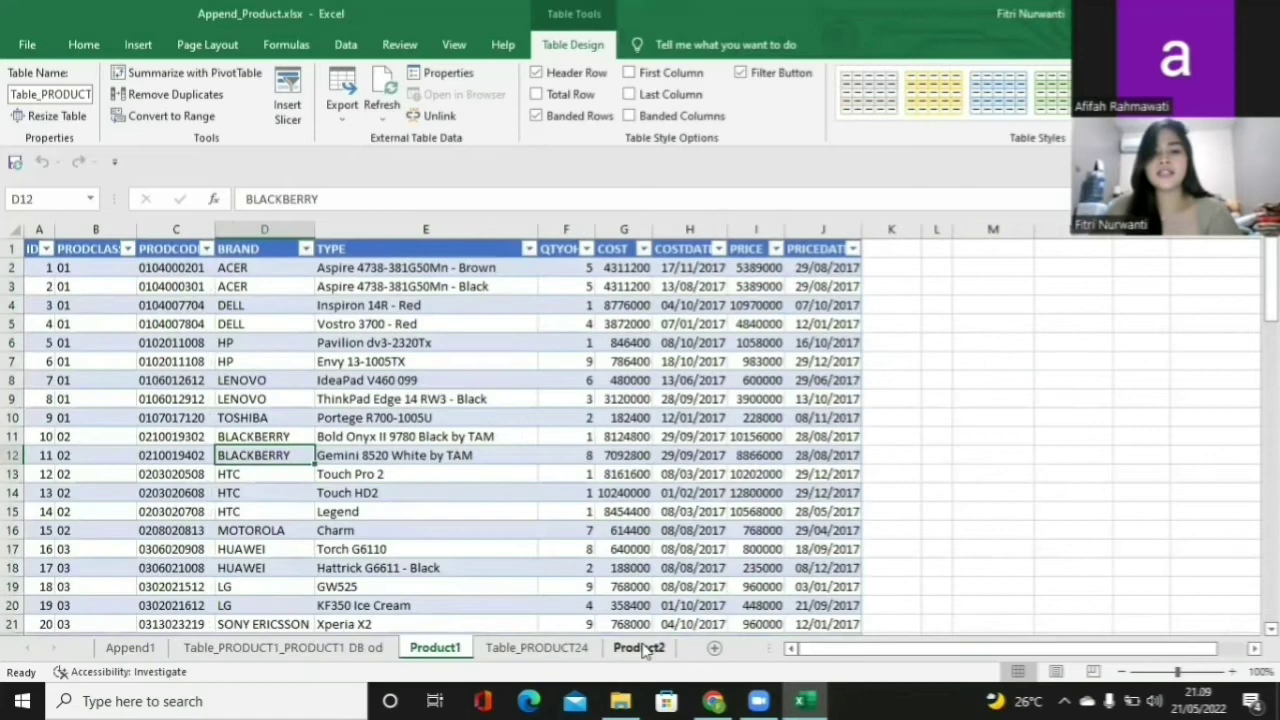
{"action": "left_click", "coordinate": [643, 650]}
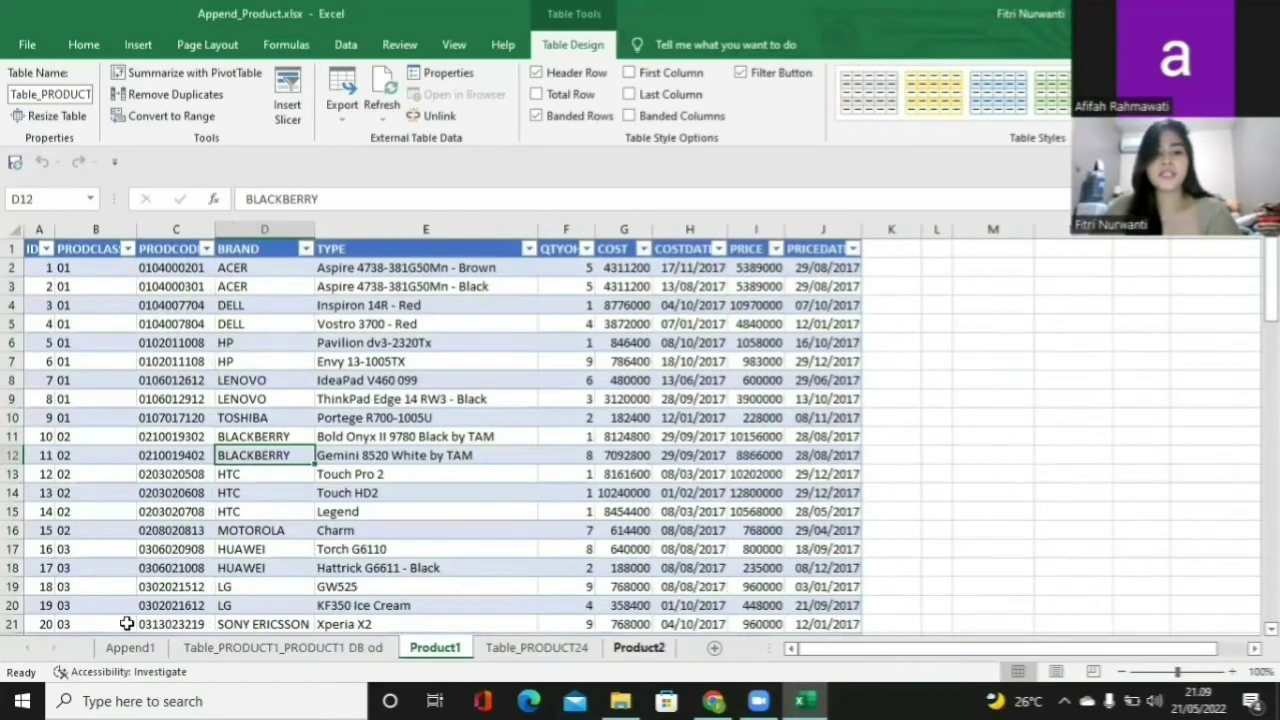
Examine the appended table on the Append1 worksheet from its first to its last row.
{"action": "key", "text": "ctrl+Page_Up"}
{"action": "key", "text": "ctrl+Page_Up"}
{"action": "key", "text": "ctrl+Page_Up"}
{"action": "key", "text": "ctrl+Page_Up"}
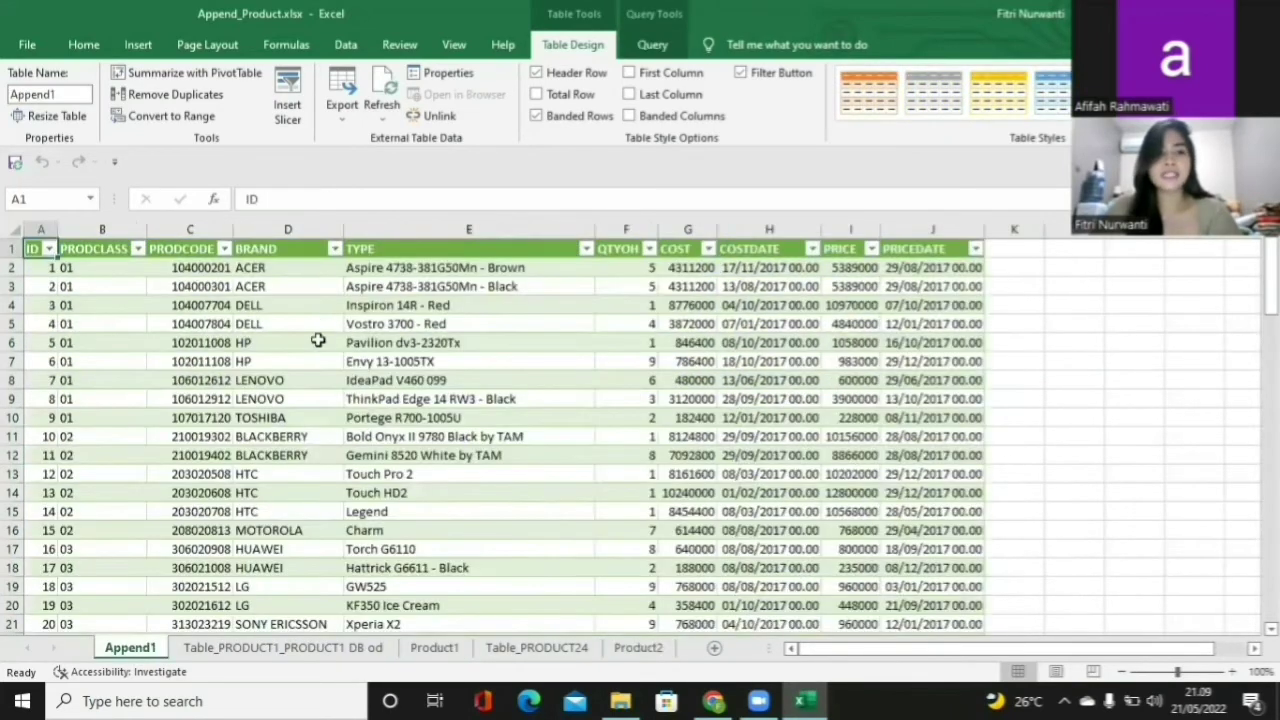
{"action": "scroll", "coordinate": [305, 360], "scroll_direction": "down", "scroll_amount": 14}
{"action": "scroll", "coordinate": [301, 374], "scroll_direction": "down", "scroll_amount": 12}
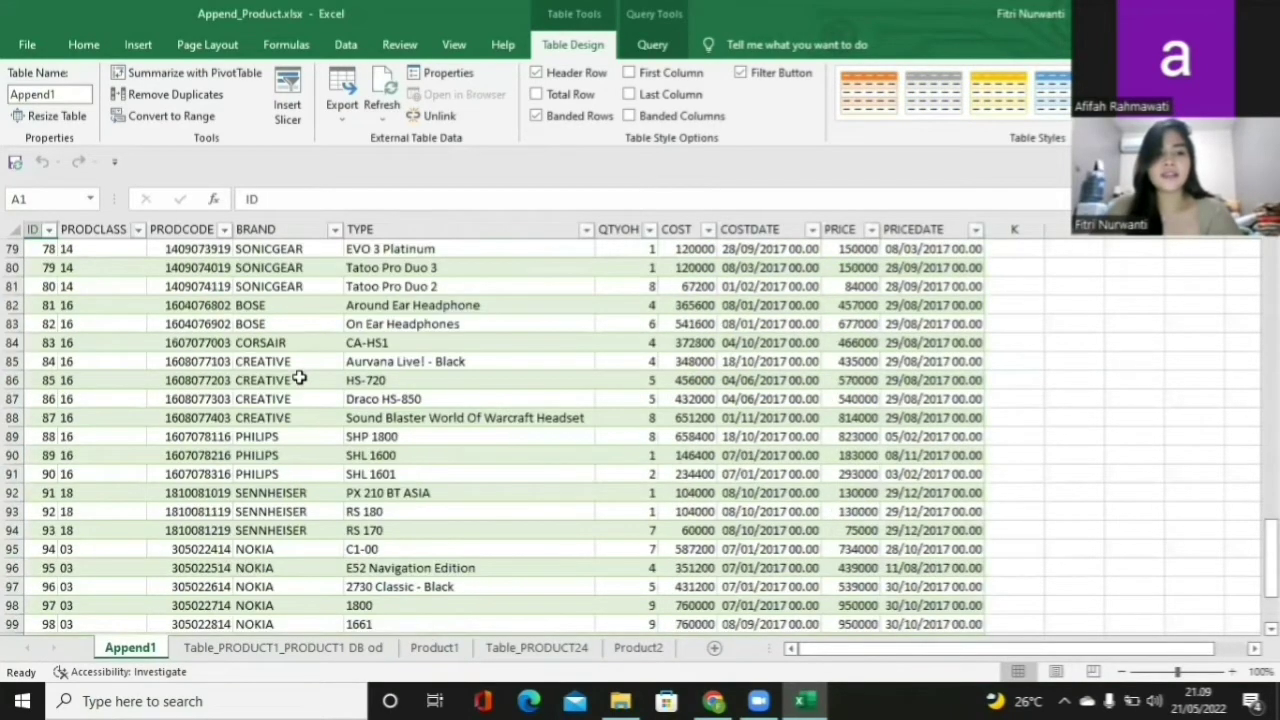
{"action": "scroll", "coordinate": [293, 378], "scroll_direction": "down", "scroll_amount": 4}
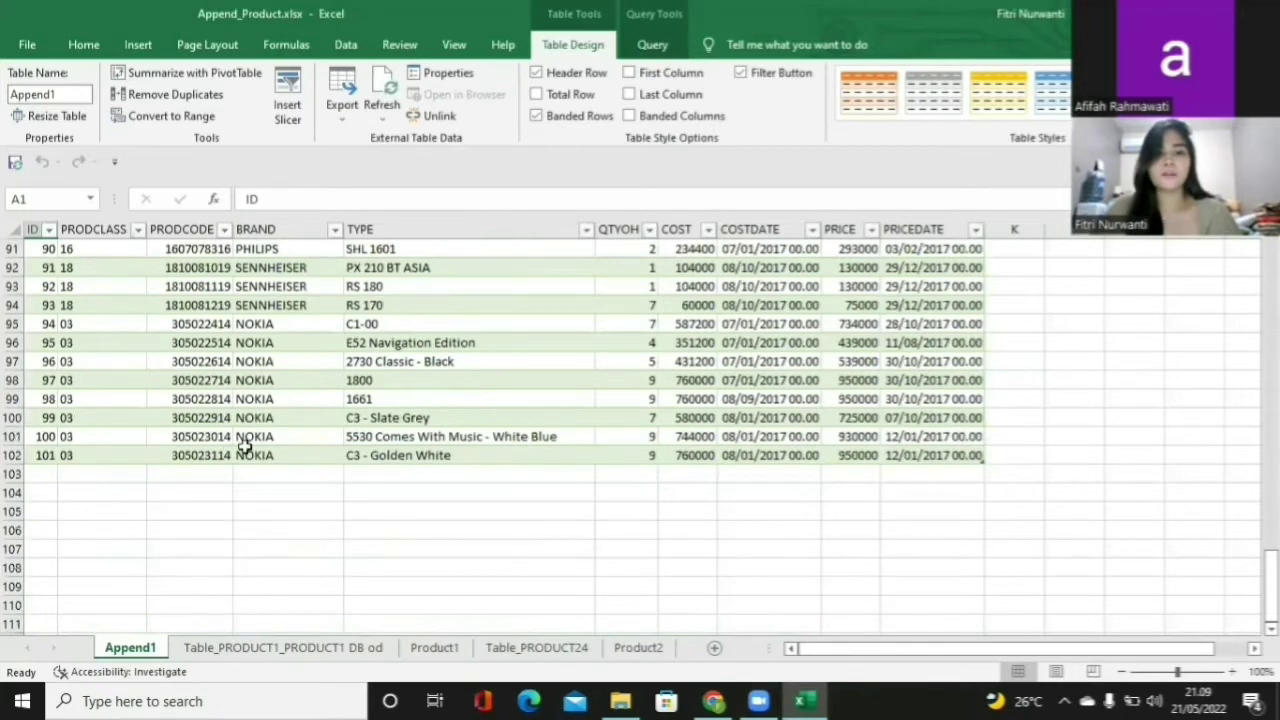
{"action": "scroll", "coordinate": [243, 447], "scroll_direction": "up", "scroll_amount": 5}
{"action": "scroll", "coordinate": [150, 500], "scroll_direction": "up", "scroll_amount": 20}
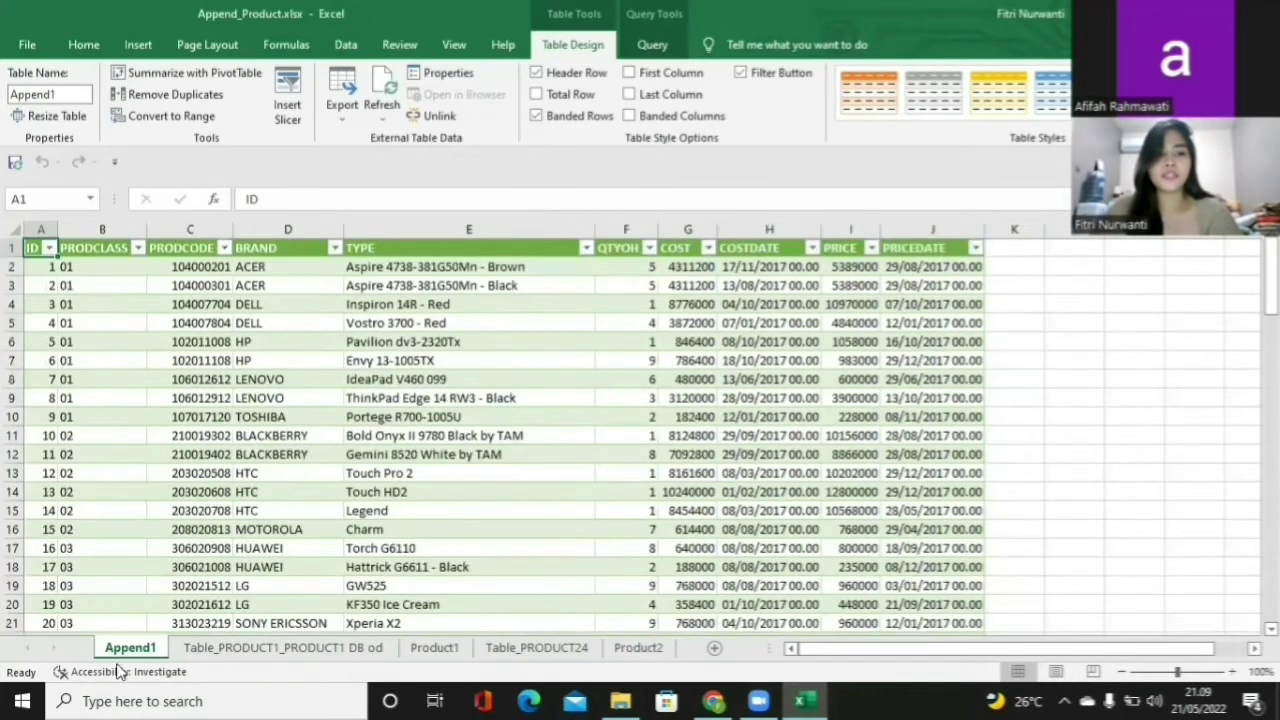
Rename the Append1 worksheet to ProductAll and save the workbook.
{"action": "right_click", "coordinate": [128, 650]}
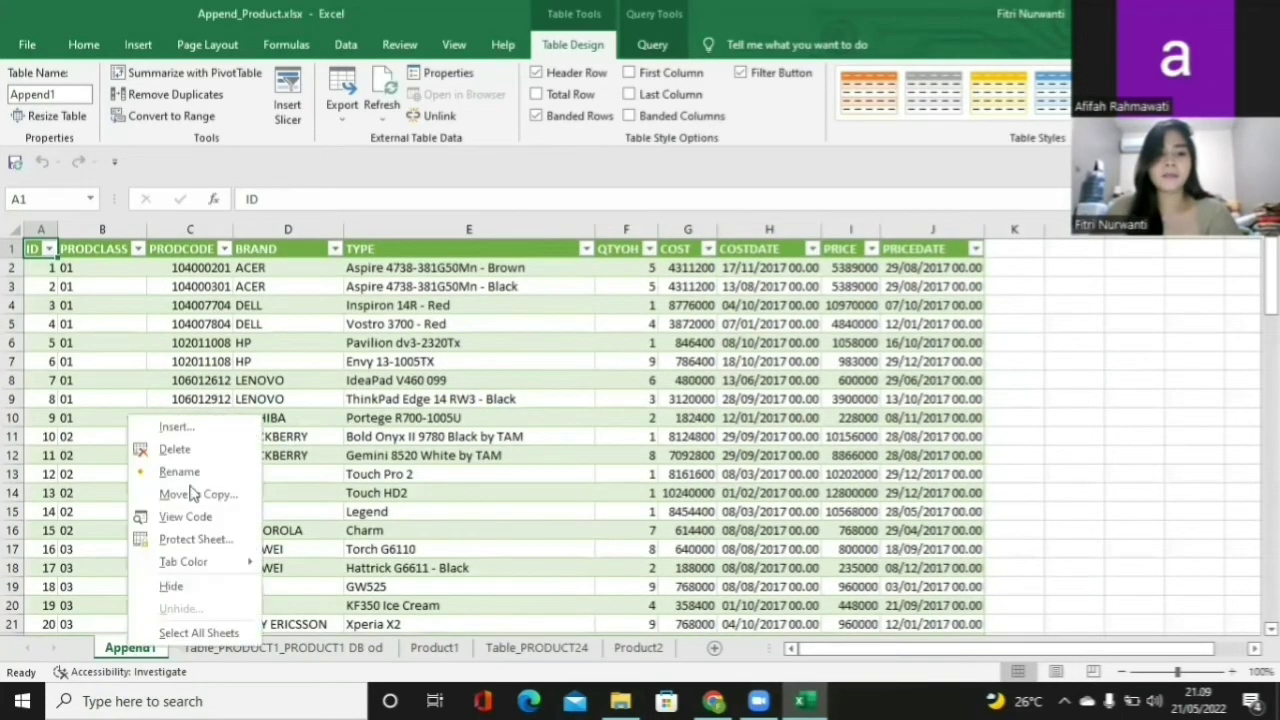
{"action": "key", "text": "Return"}
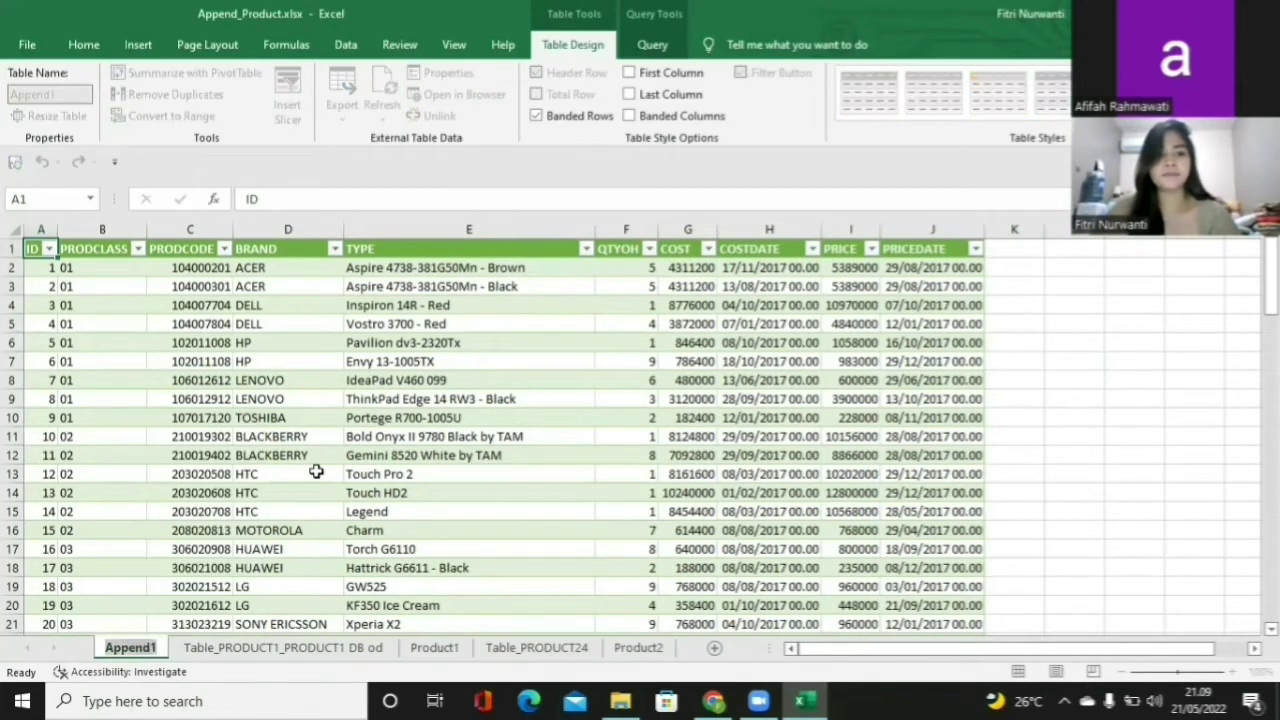
{"action": "type", "text": "ProductA"}
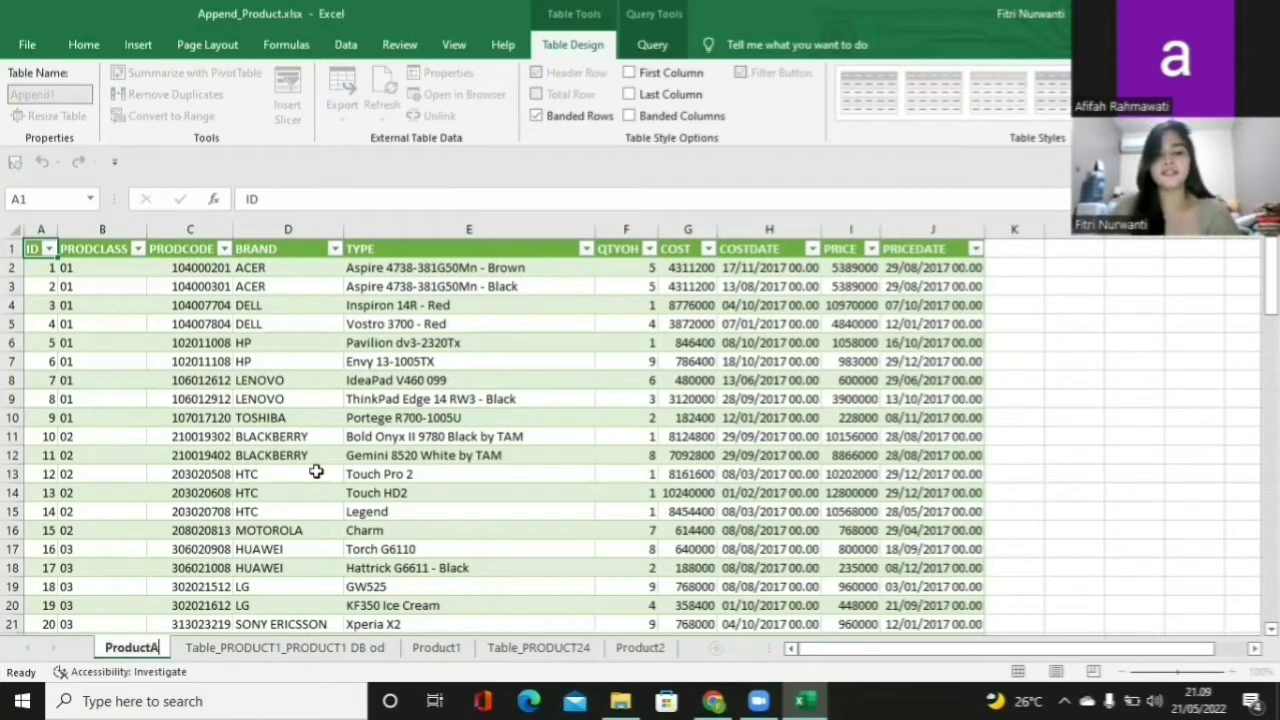
{"action": "type", "text": "ll"}
{"action": "key", "text": "Return"}
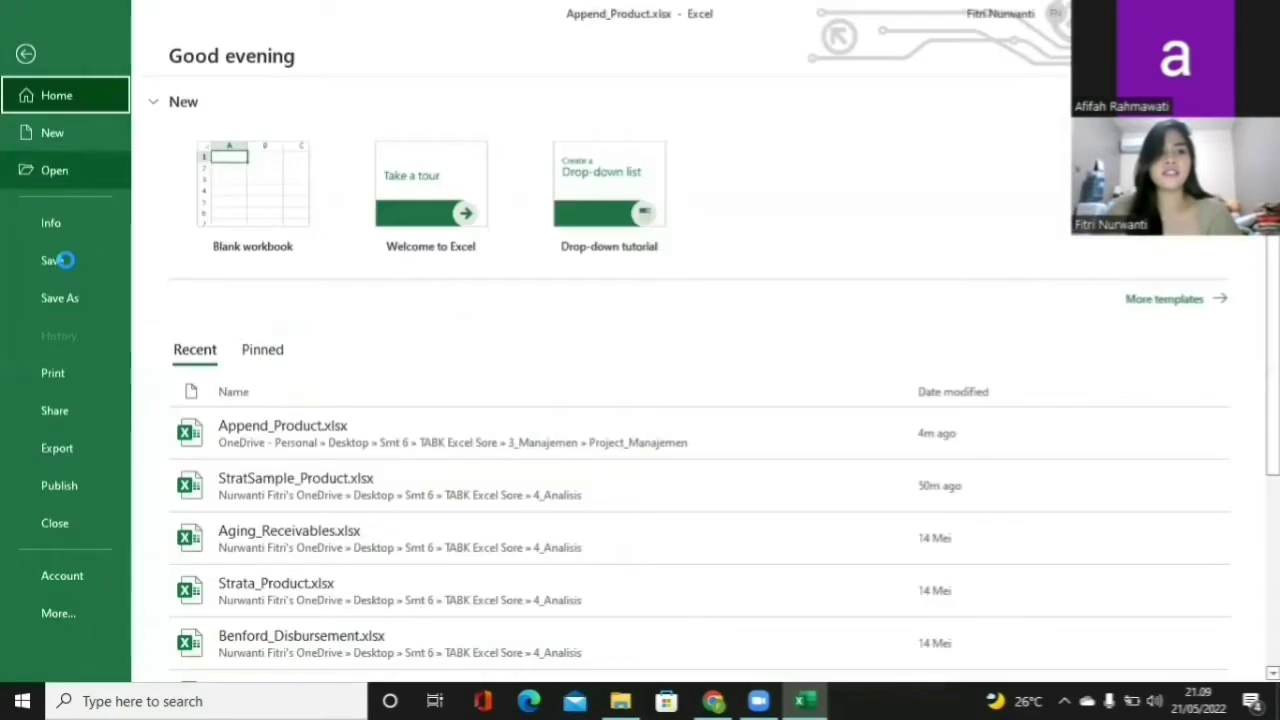
{"action": "left_click", "coordinate": [66, 261]}
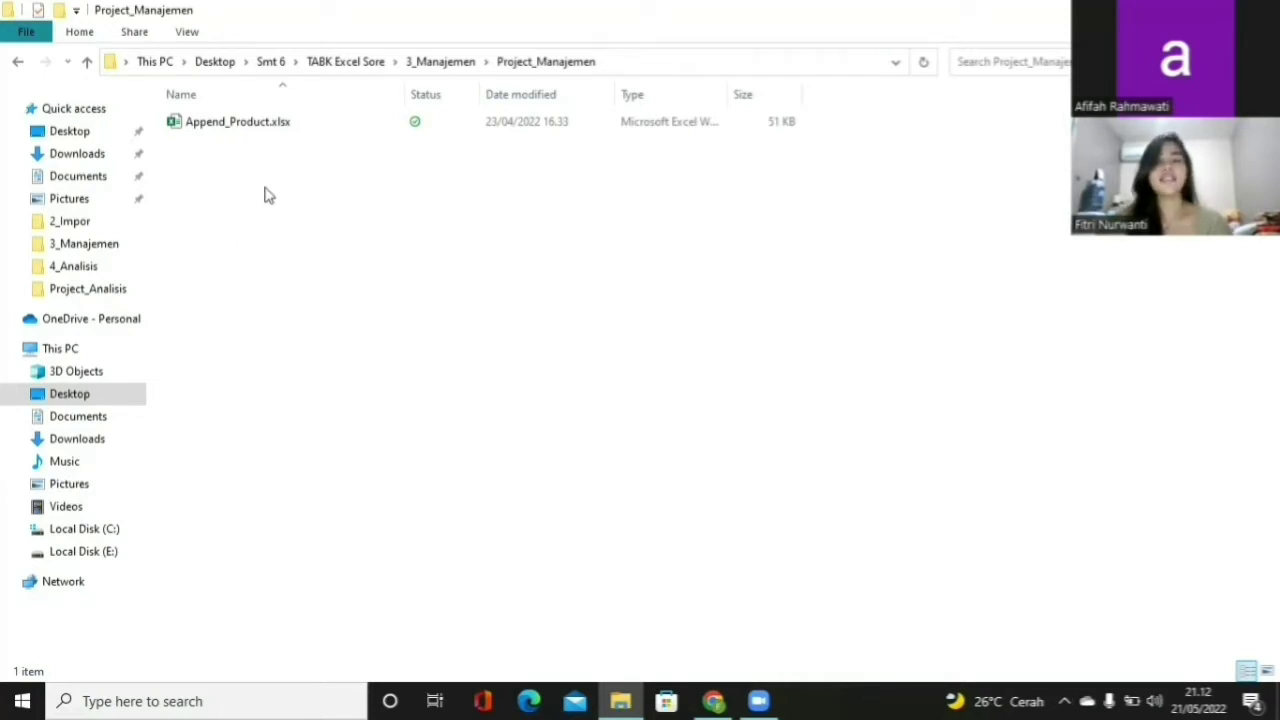
Copy Append_Product.xlsx from the Project_Manajemen folder into the Project_Analisis folder inside 4_Analisis.
{"action": "left_click", "coordinate": [232, 131]}
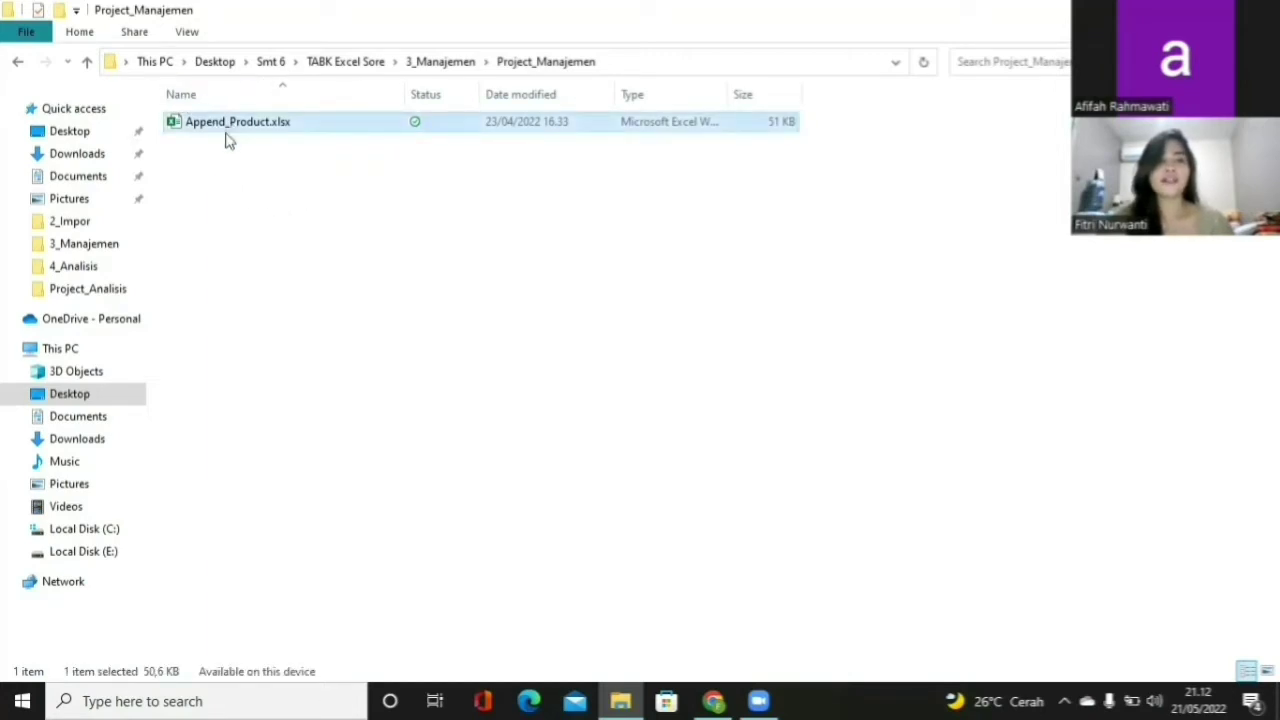
{"action": "left_click", "coordinate": [17, 63]}
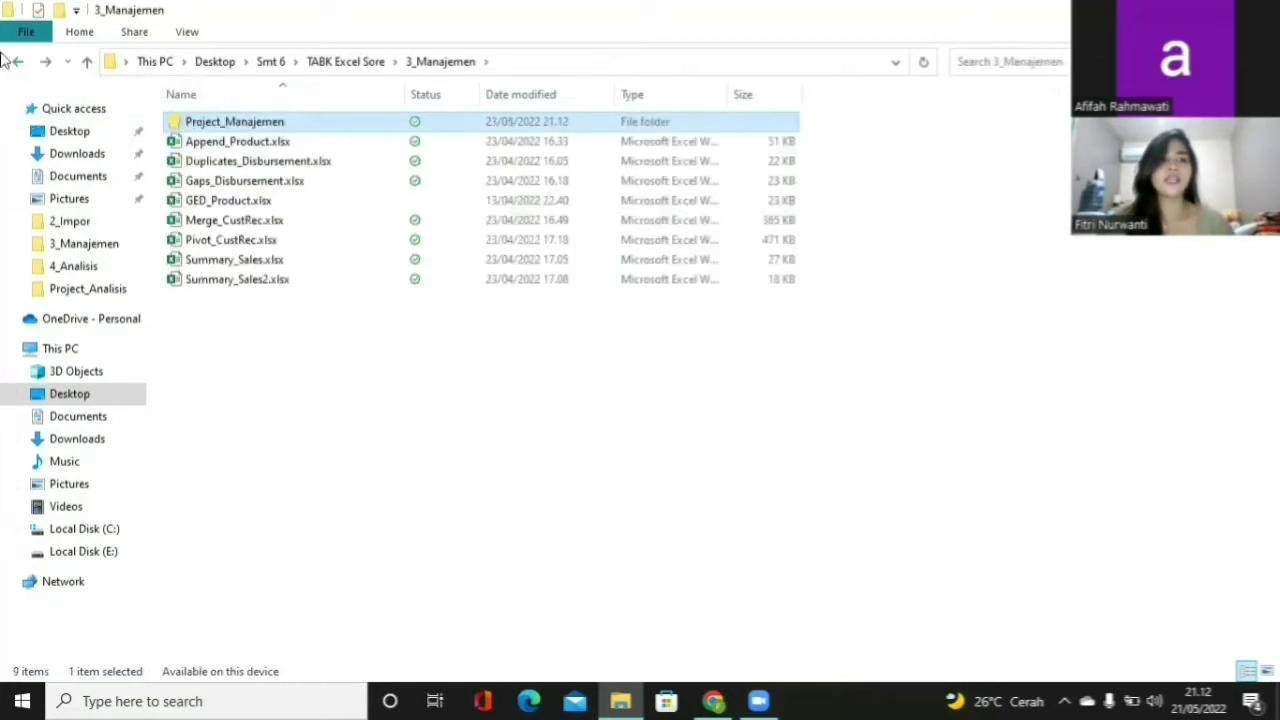
{"action": "left_click", "coordinate": [17, 61]}
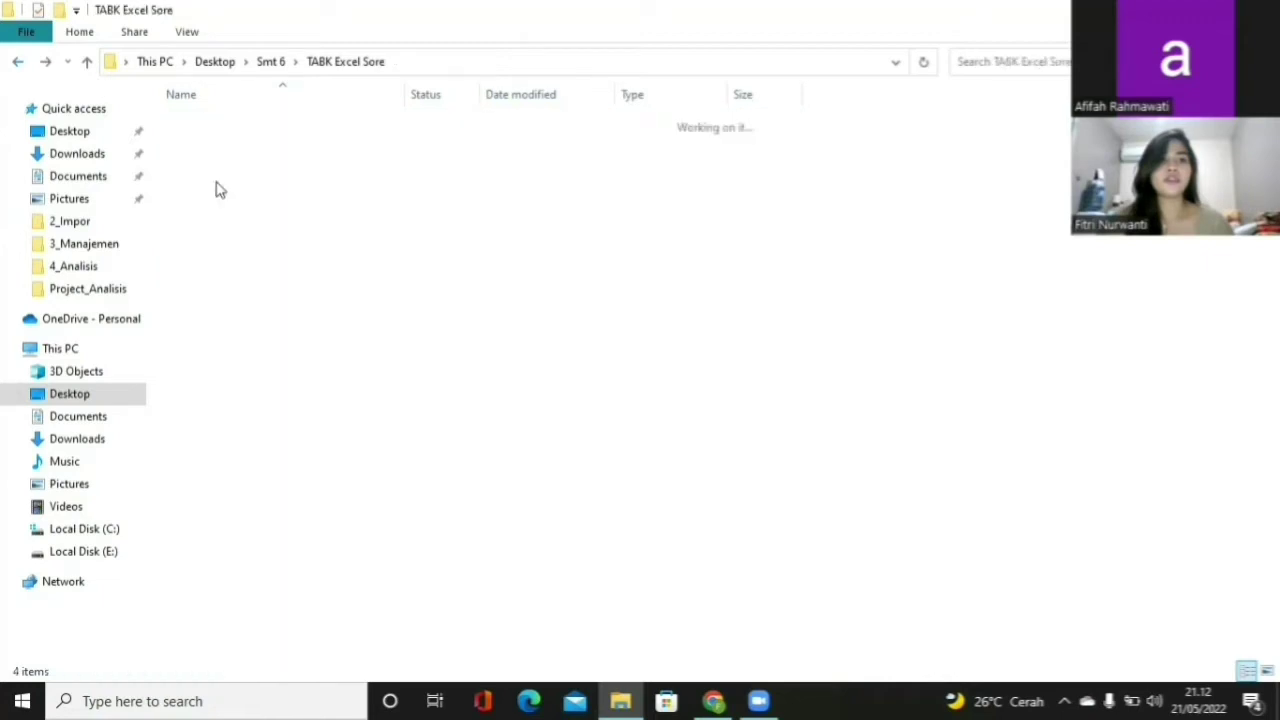
{"action": "double_click", "coordinate": [219, 185]}
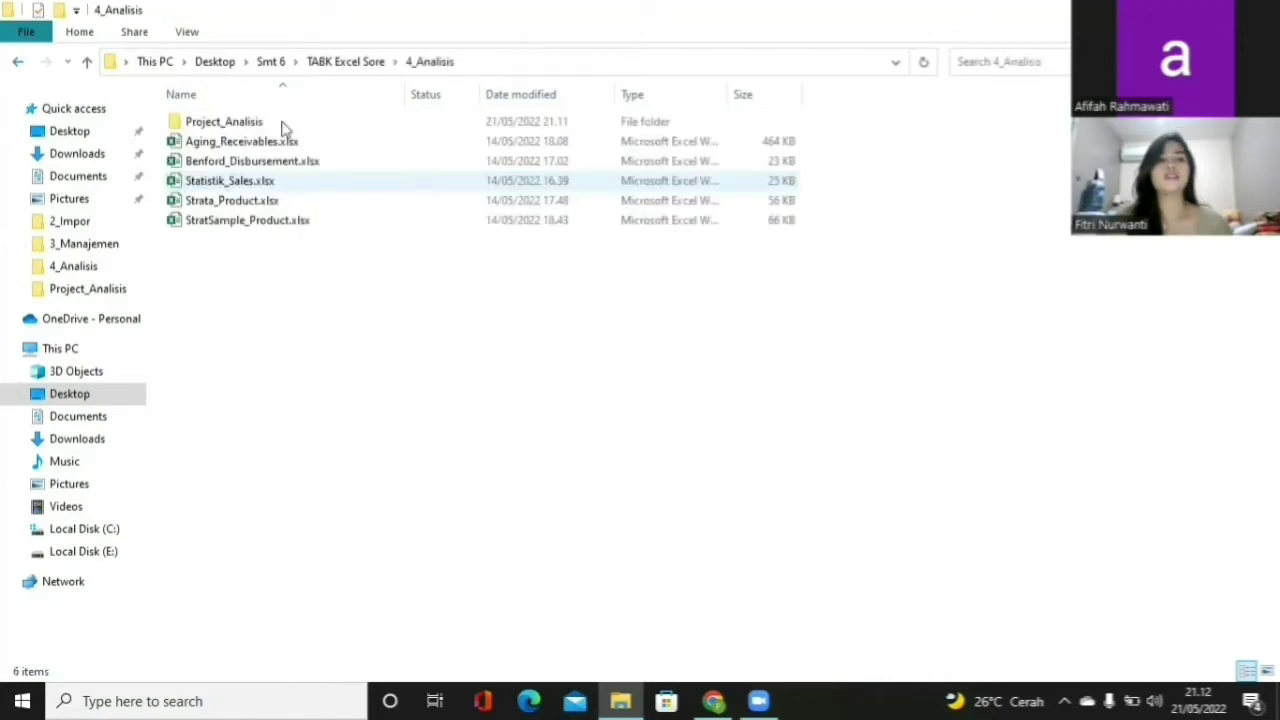
{"action": "double_click", "coordinate": [284, 121]}
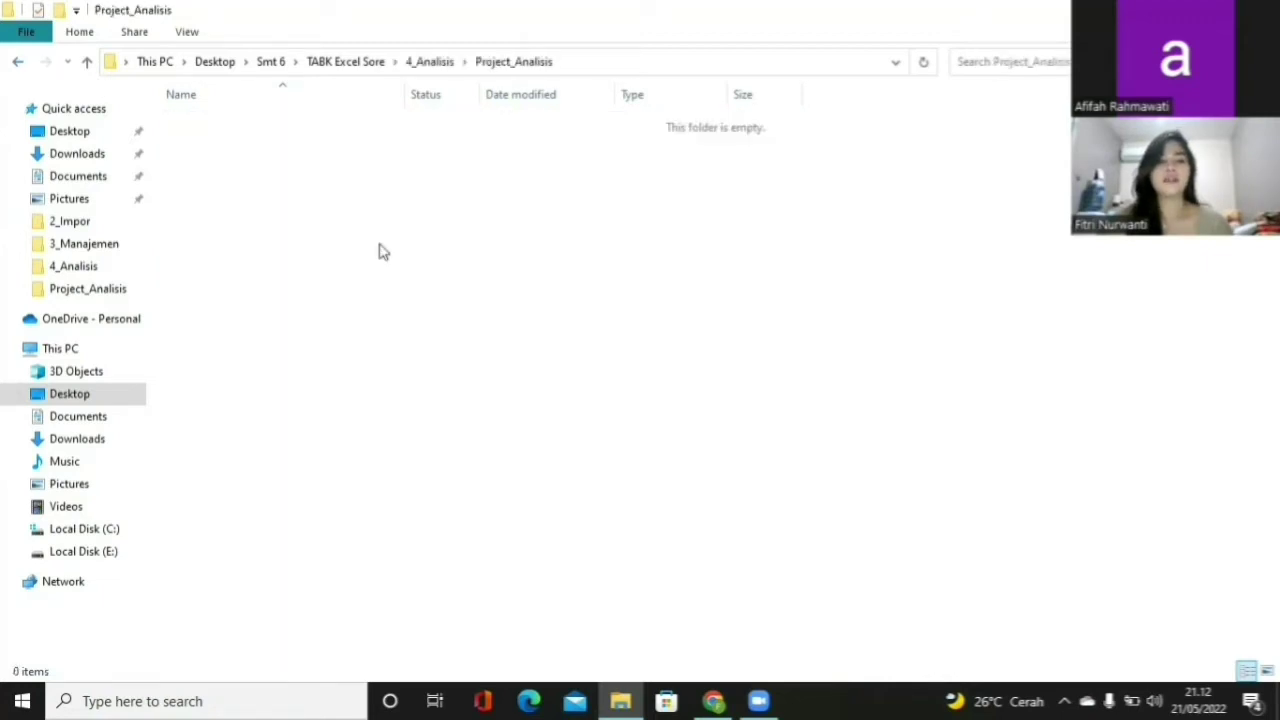
{"action": "key", "text": "ctrl+v"}
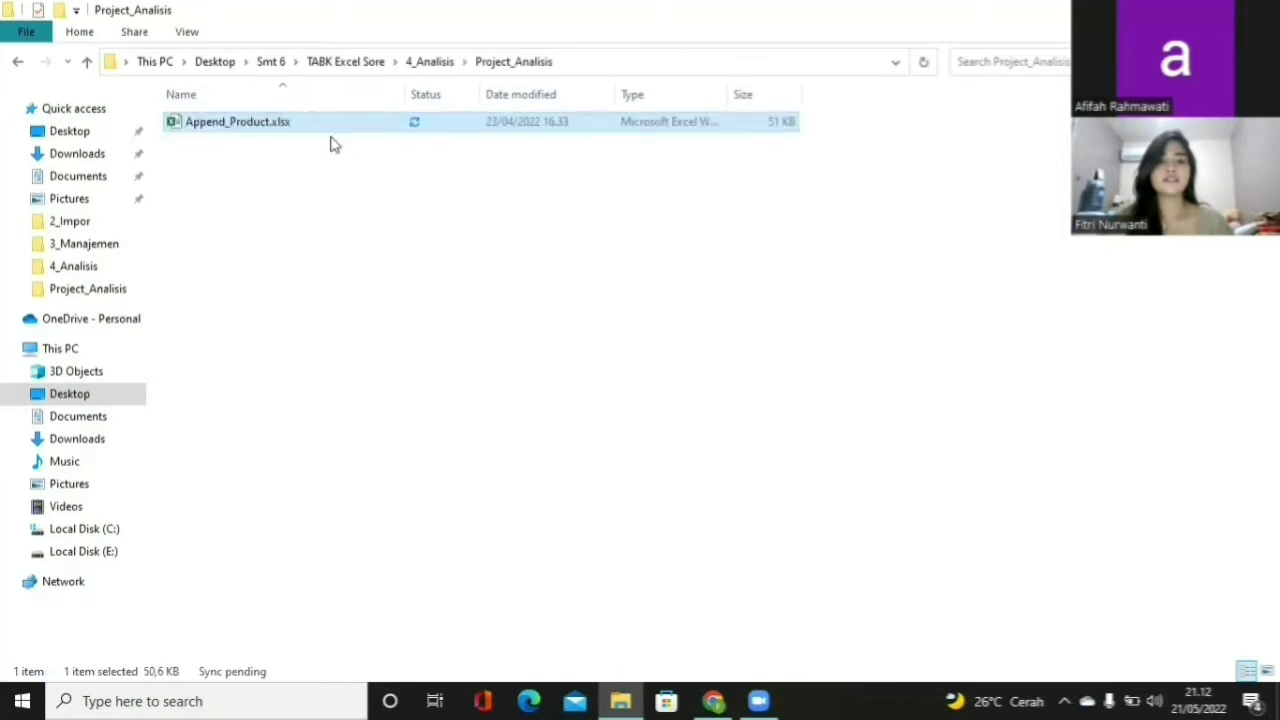
Rename the copied workbook in Project_Analisis to Strata_Product.xlsx.
{"action": "right_click", "coordinate": [313, 121]}
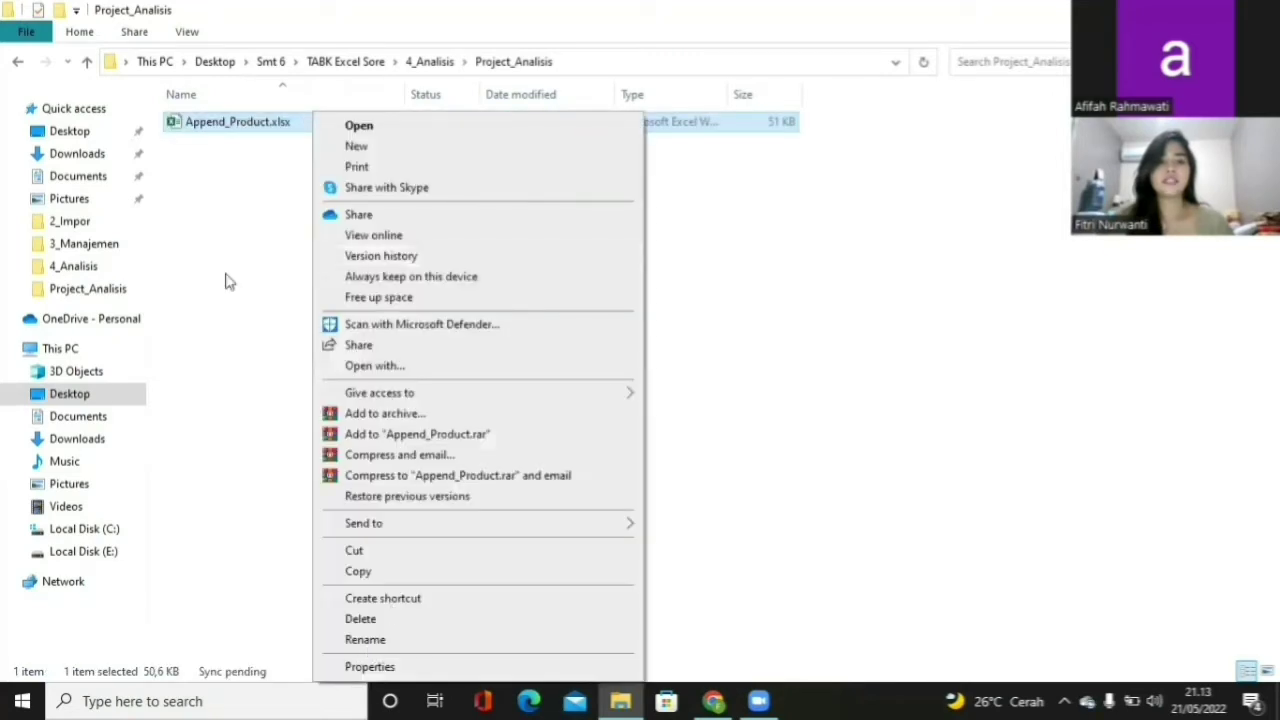
{"action": "left_click", "coordinate": [223, 121]}
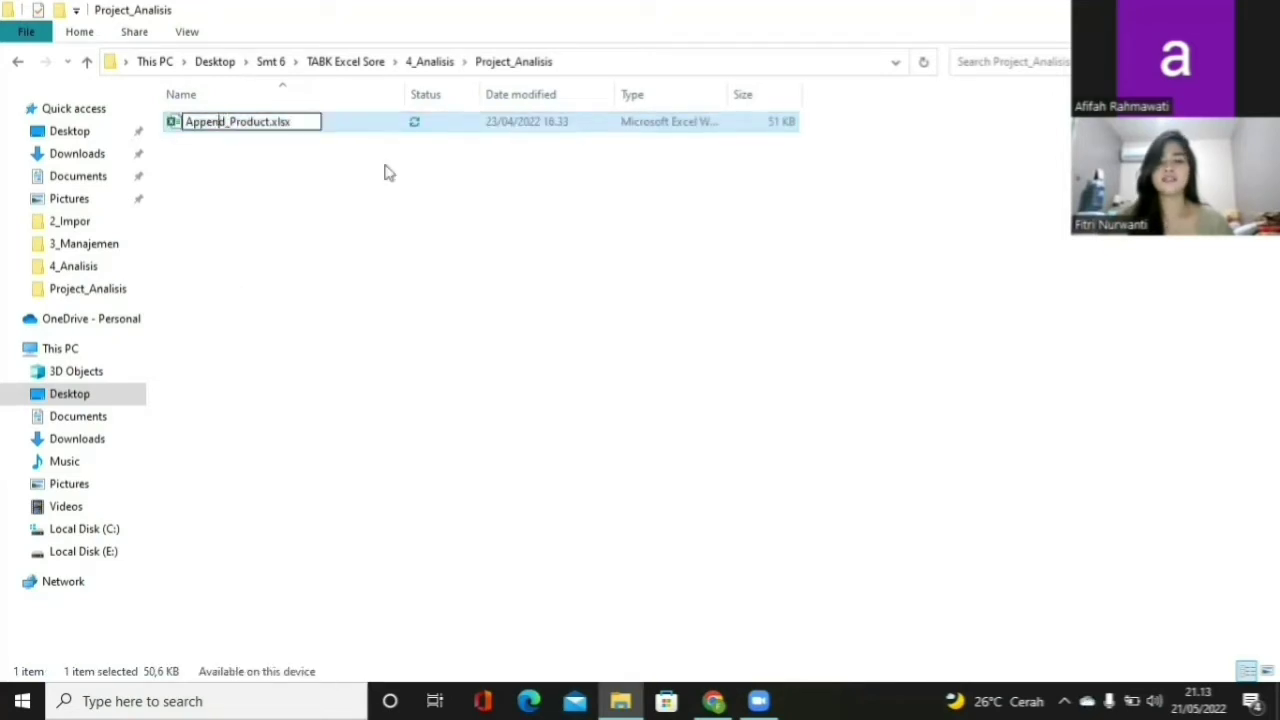
{"action": "key", "text": "Delete"}
{"action": "key", "text": "BackSpace"}
{"action": "key", "text": "BackSpace"}
{"action": "key", "text": "BackSpace"}
{"action": "key", "text": "BackSpace"}
{"action": "key", "text": "BackSpace"}
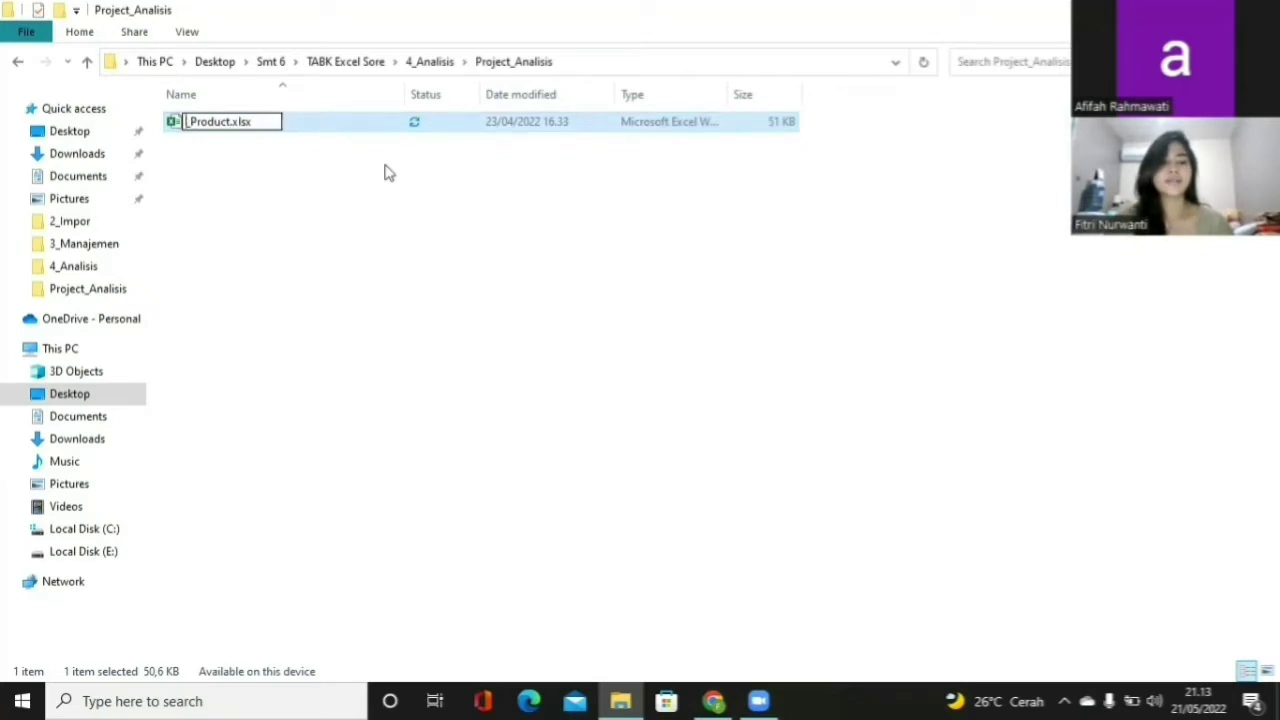
{"action": "type", "text": "Strata"}
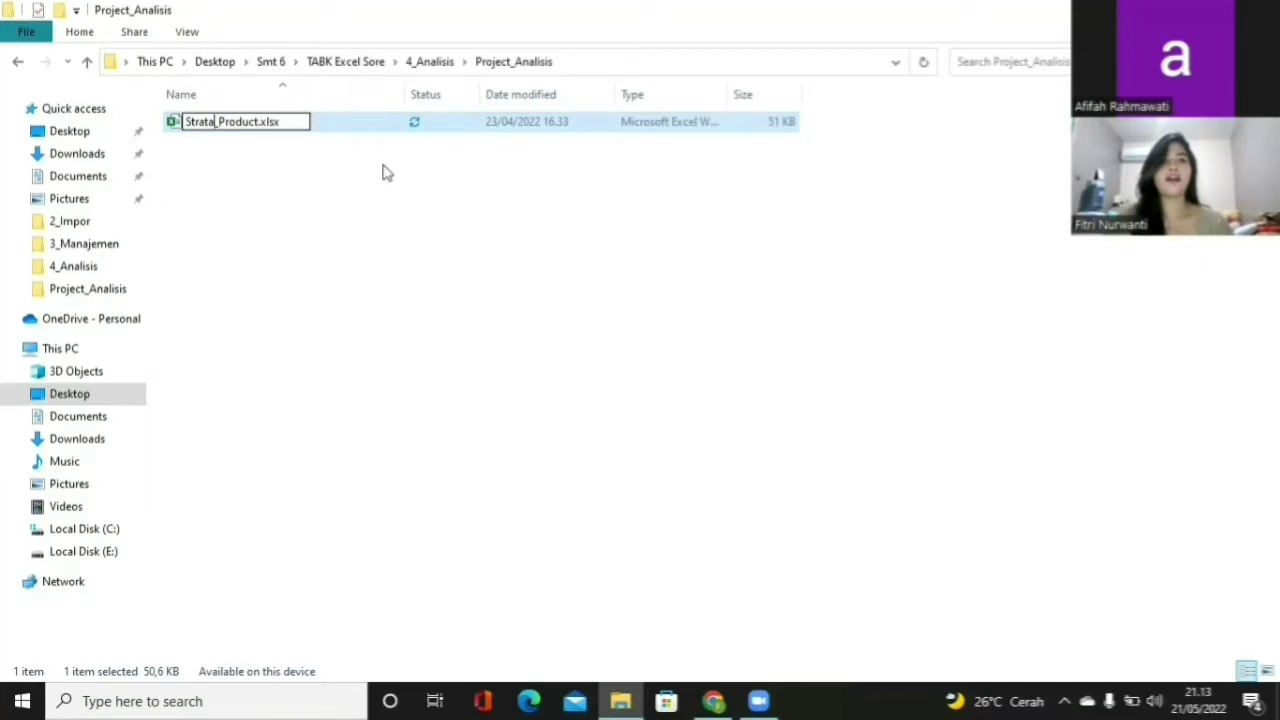
{"action": "key", "text": "Return"}
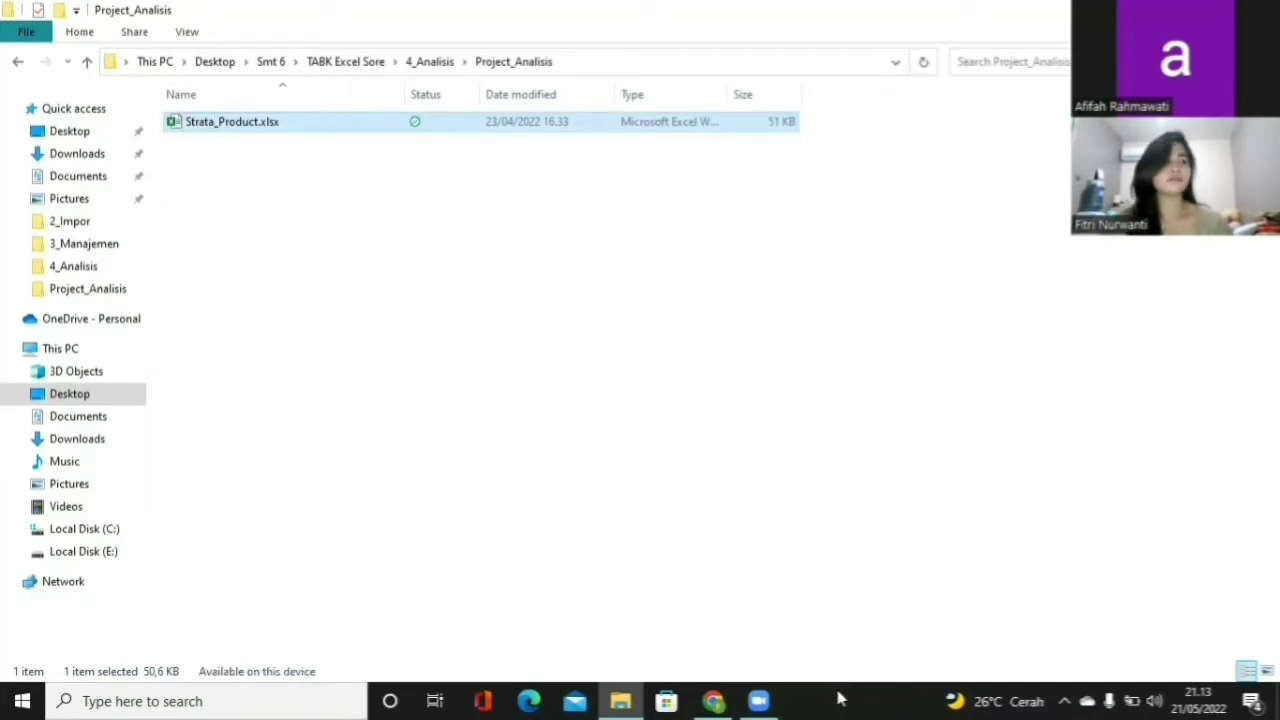
Open Strata_Product.xlsx and enable its external data connections without making the file a trusted document.
{"action": "key", "text": "Return"}
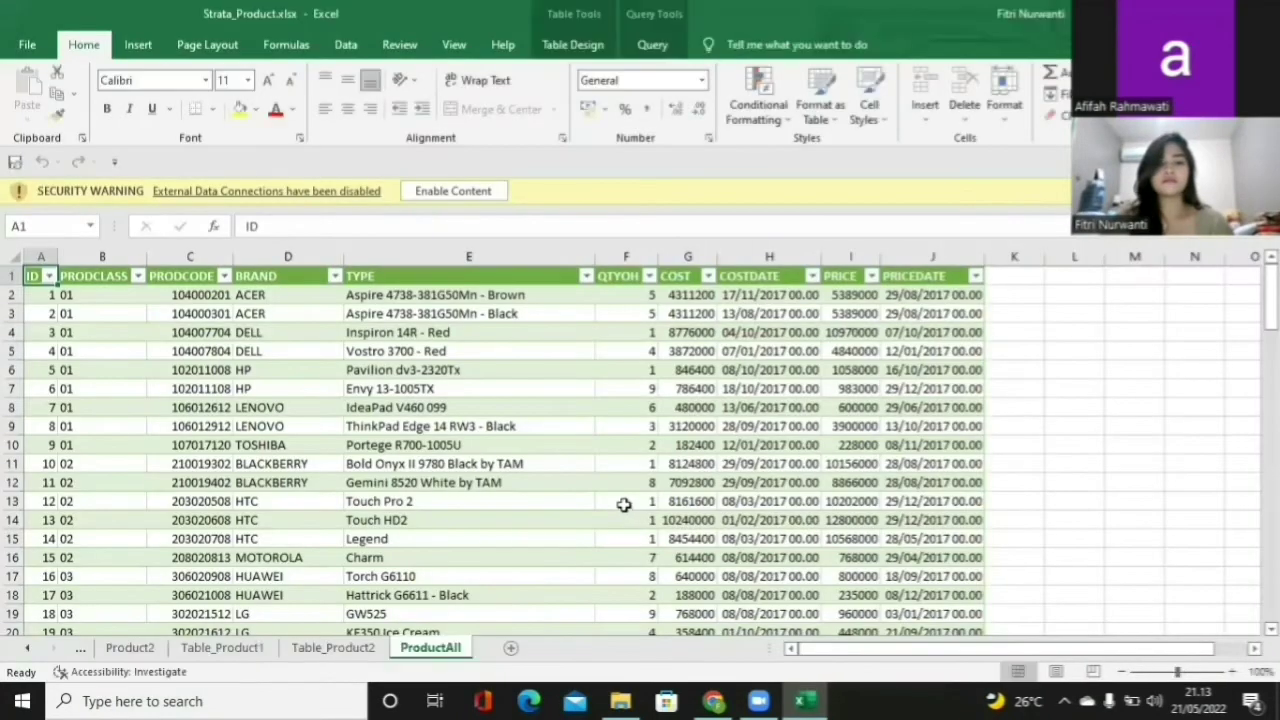
{"action": "scroll", "coordinate": [616, 463], "scroll_direction": "down", "scroll_amount": 1}
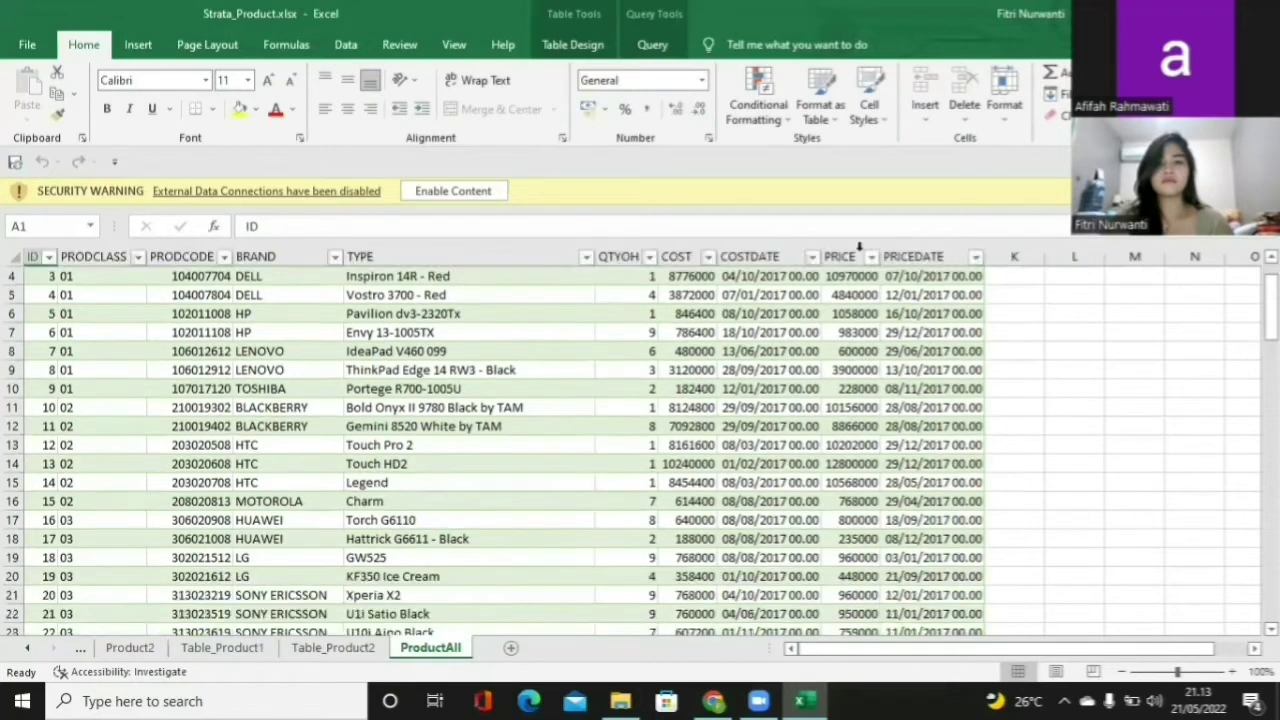
{"action": "scroll", "coordinate": [616, 463], "scroll_direction": "up", "scroll_amount": 1}
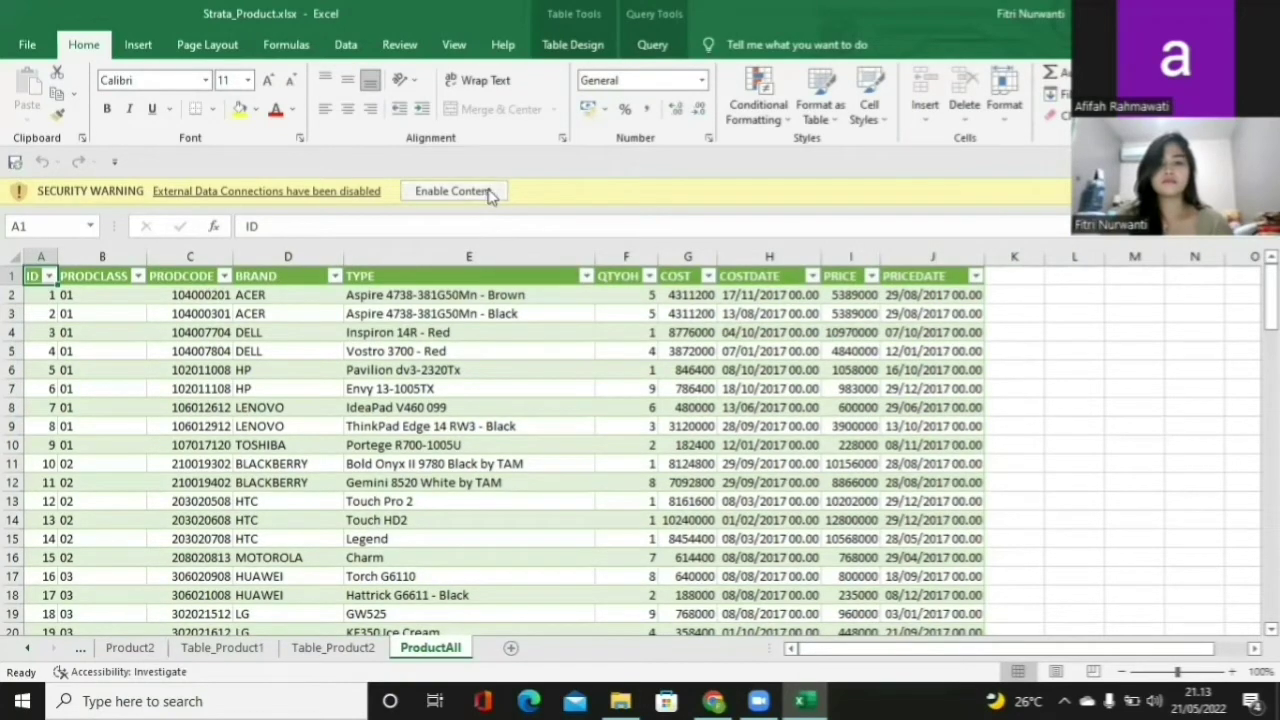
{"action": "left_click", "coordinate": [452, 191]}
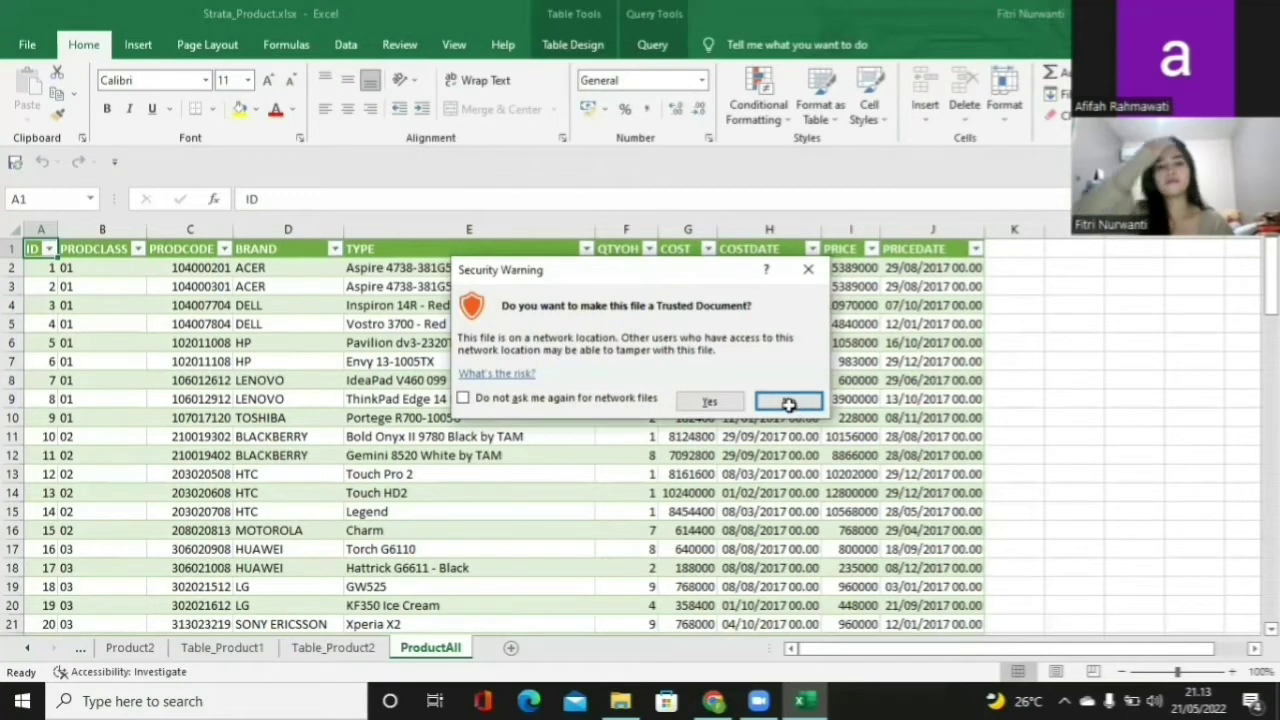
{"action": "left_click", "coordinate": [789, 402]}
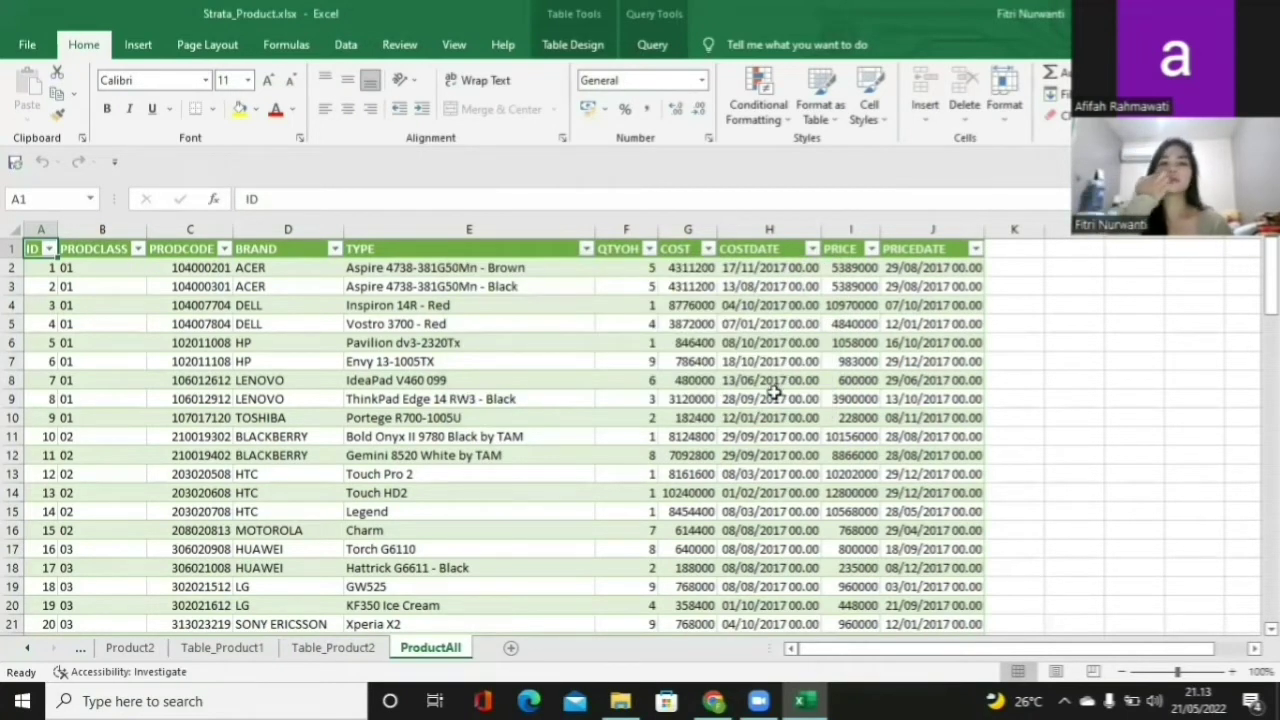
Add a VALUE column in K1 beside PRICEDATE on the ProductAll worksheet and dismiss the Office licence notice.
{"action": "left_click", "coordinate": [1018, 265]}
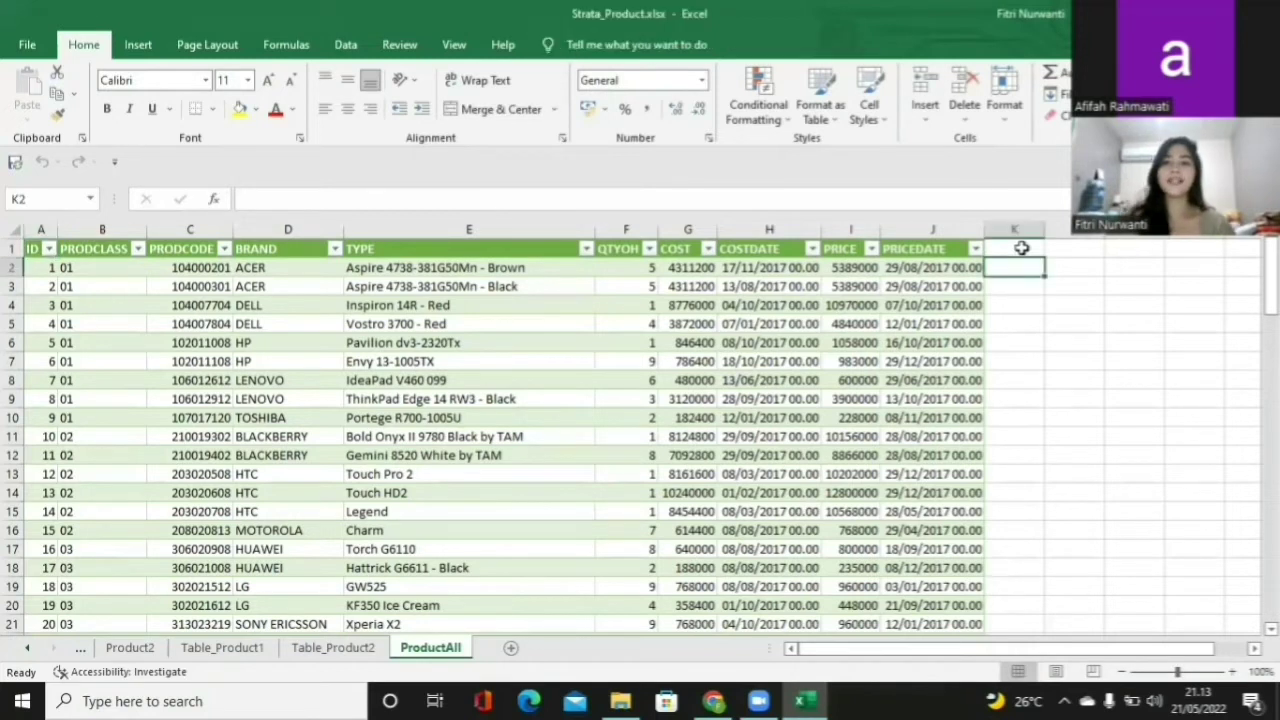
{"action": "left_click", "coordinate": [1021, 248]}
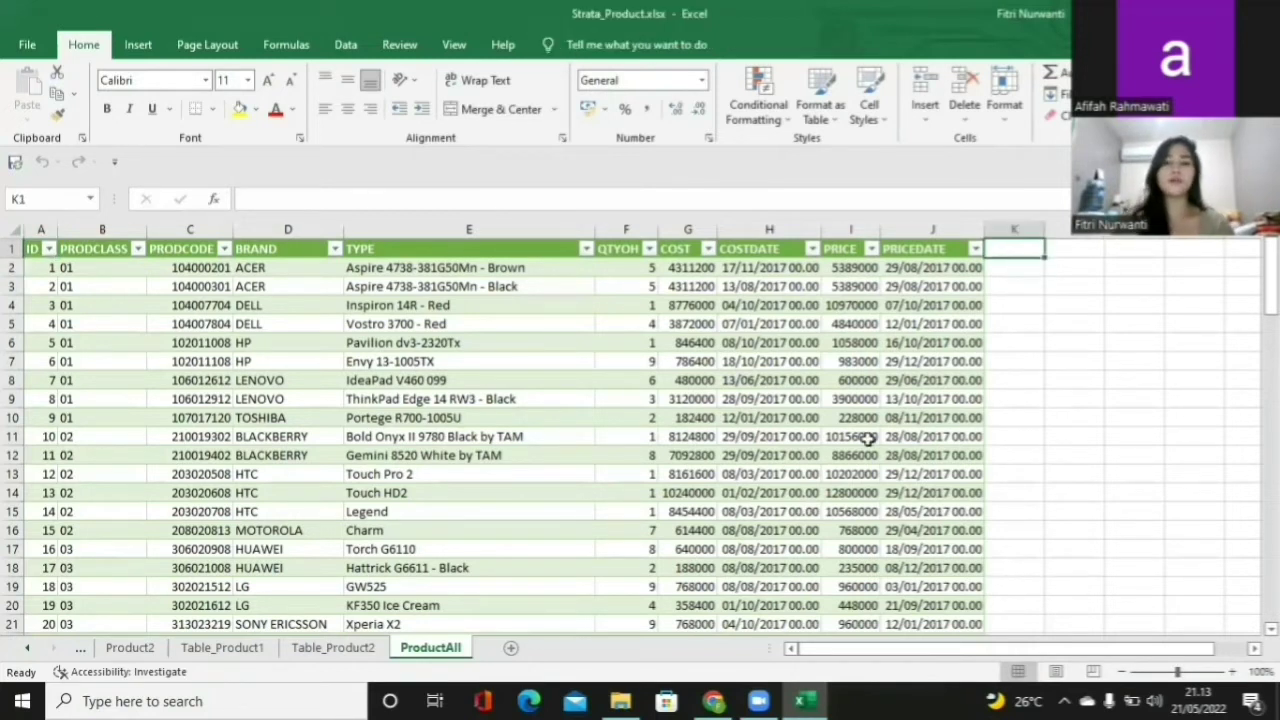
{"action": "type", "text": "VALUE"}
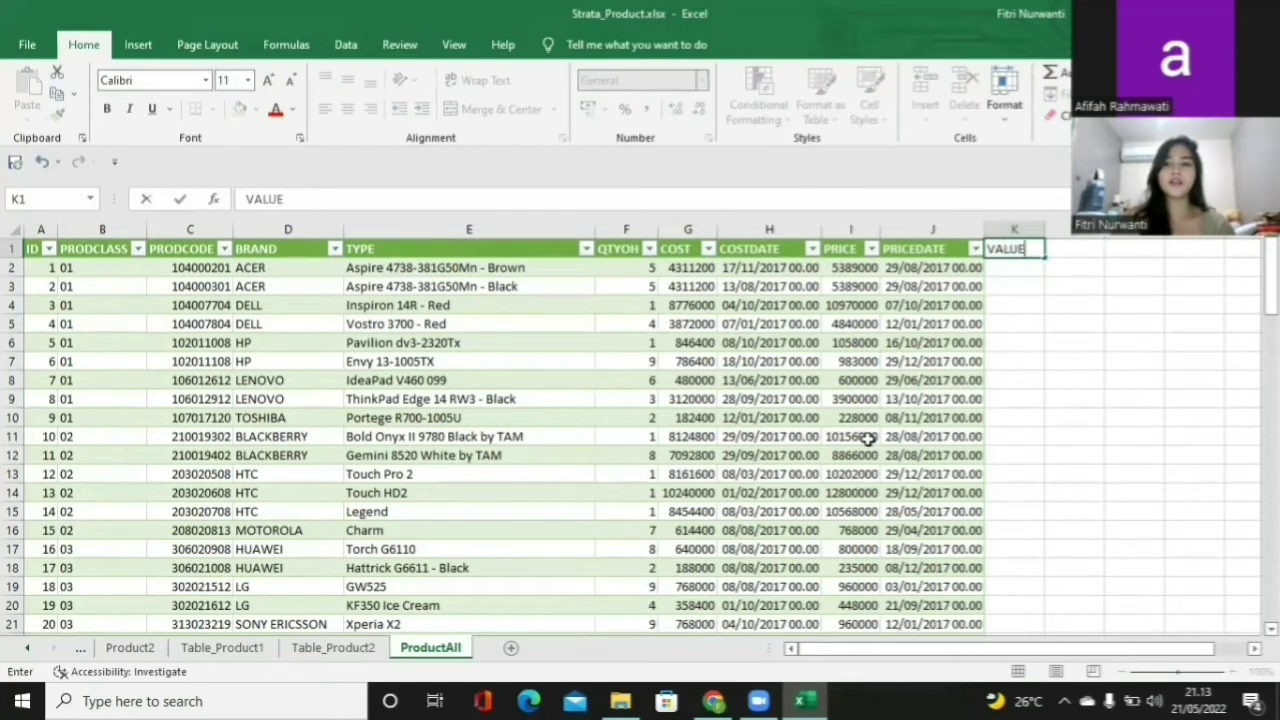
{"action": "key", "text": "Return"}
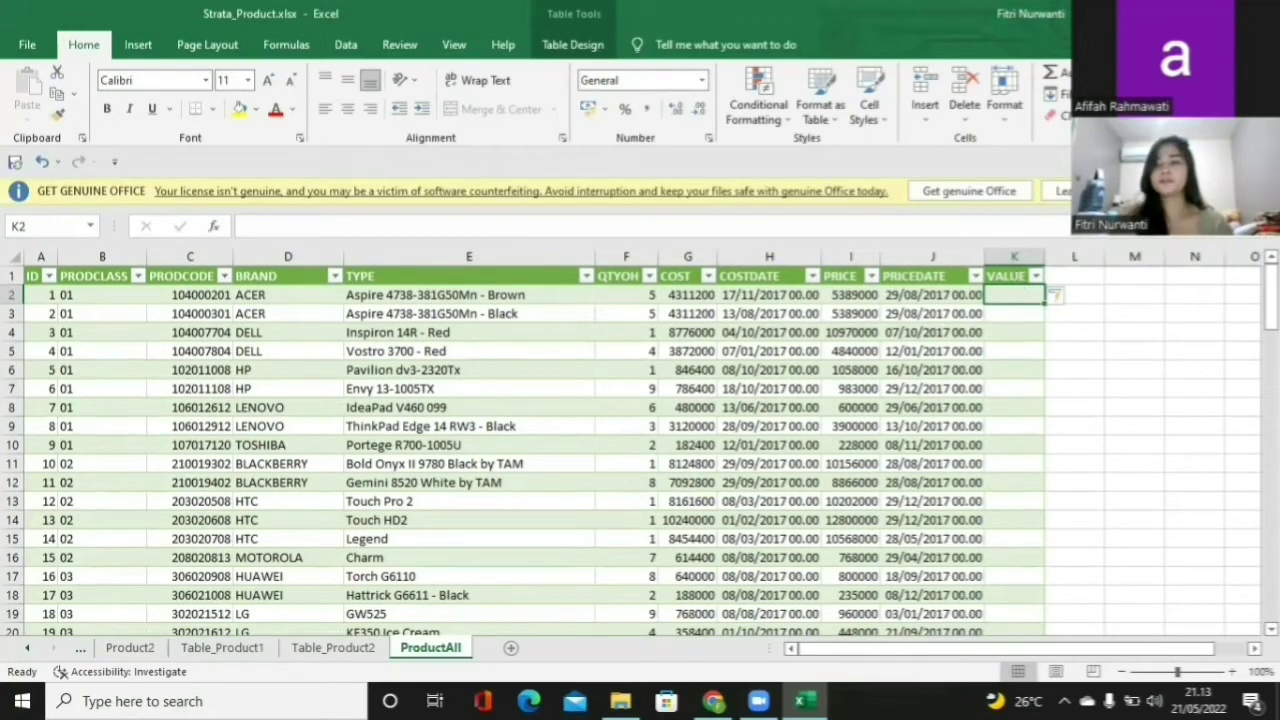
{"action": "left_click", "coordinate": [1262, 191]}
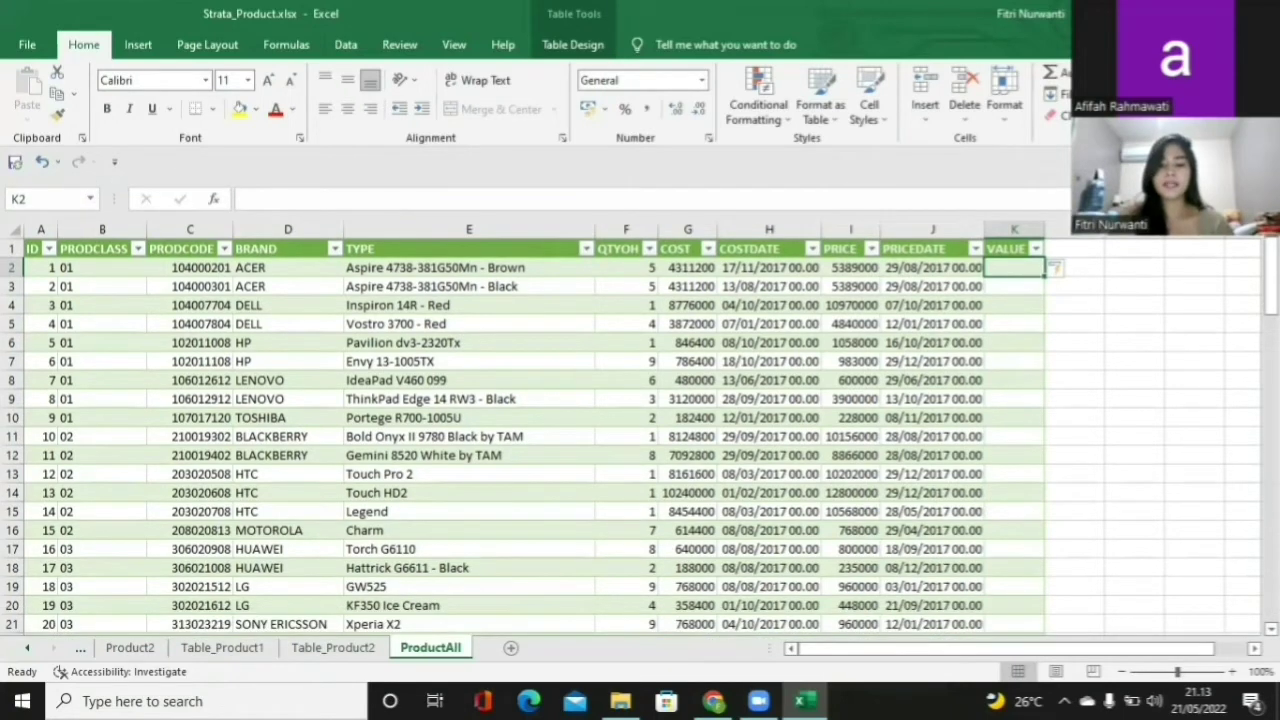
Fill the VALUE column with quantity on hand times cost, entering =F2*G2 in K2.
{"action": "type", "text": "="}
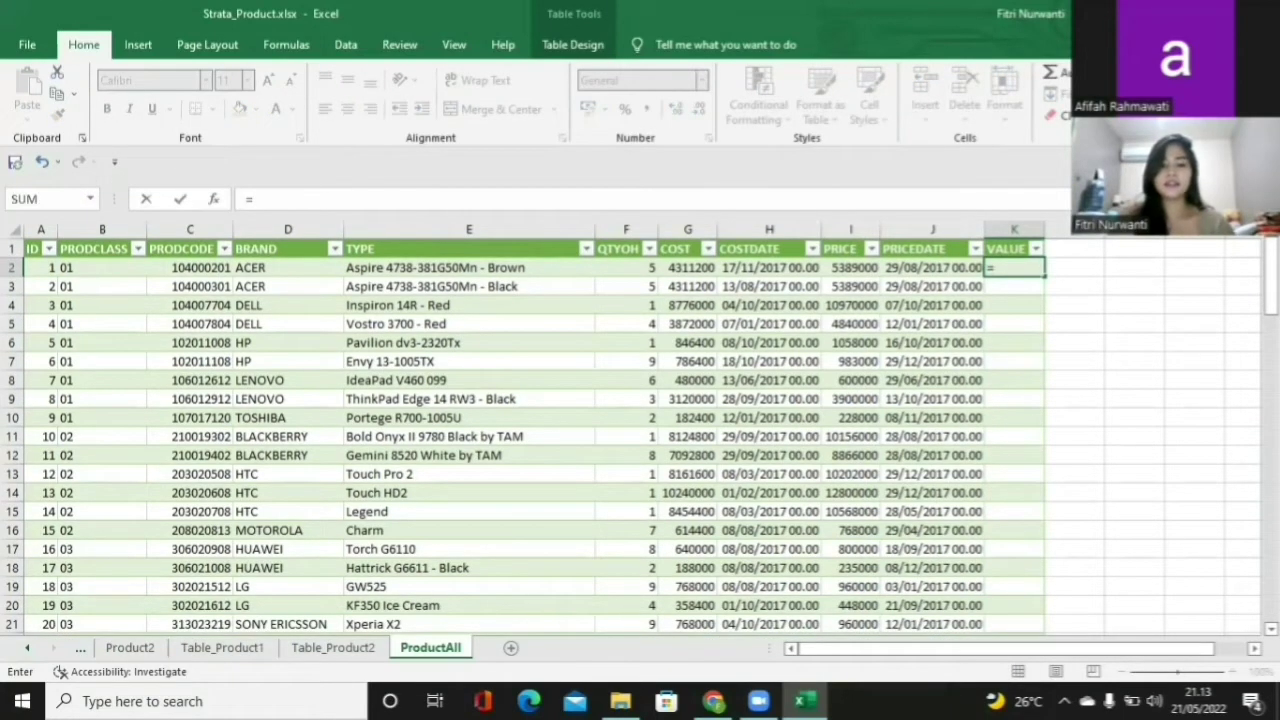
{"action": "left_click", "coordinate": [627, 267]}
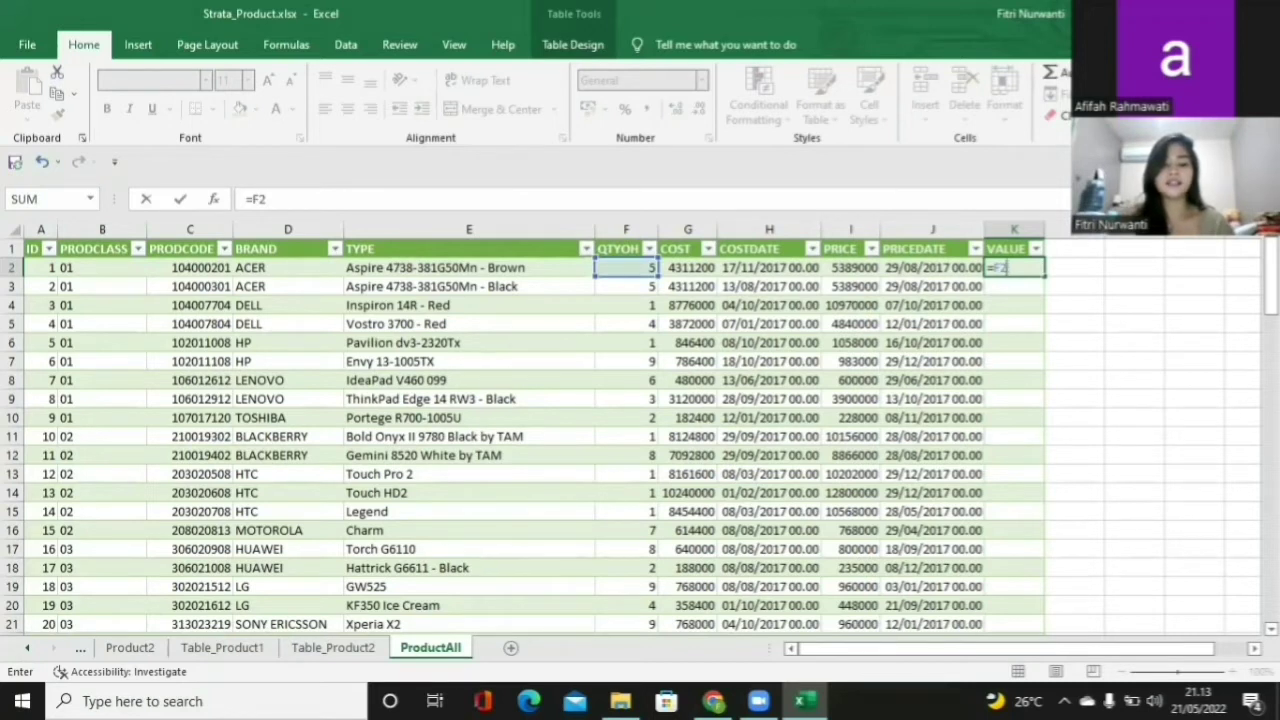
{"action": "type", "text": "*G"}
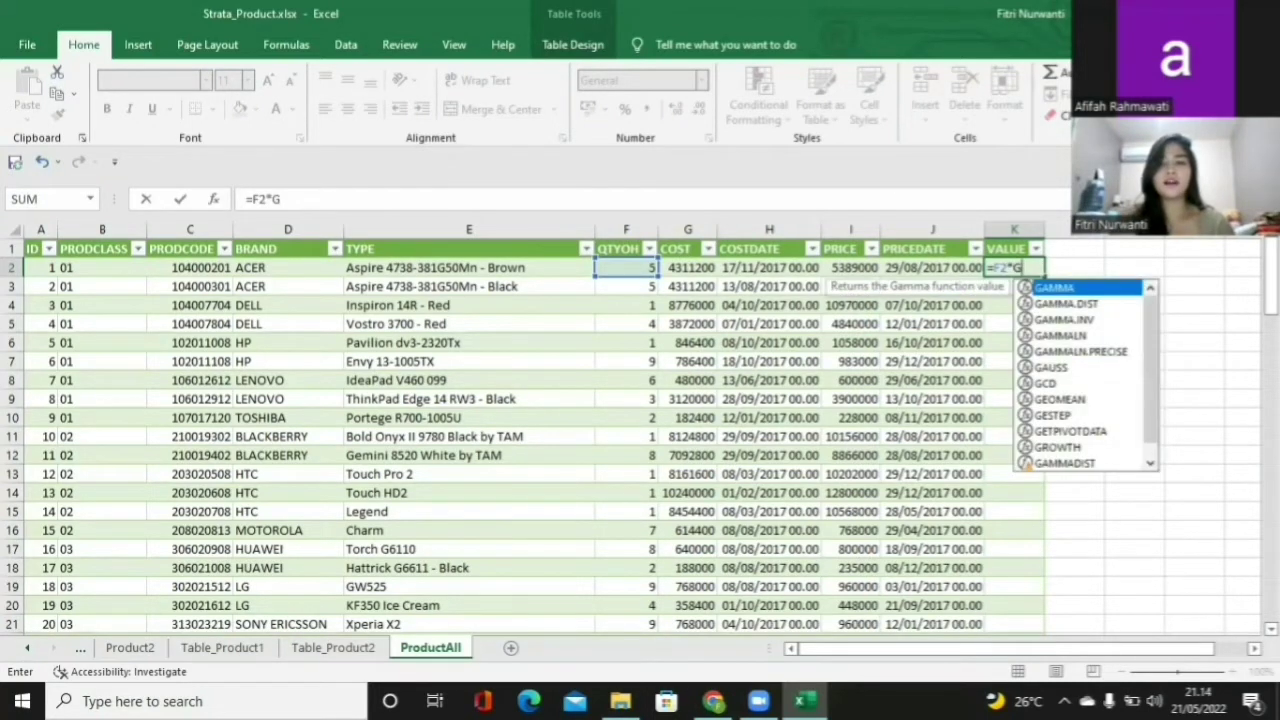
{"action": "type", "text": "2"}
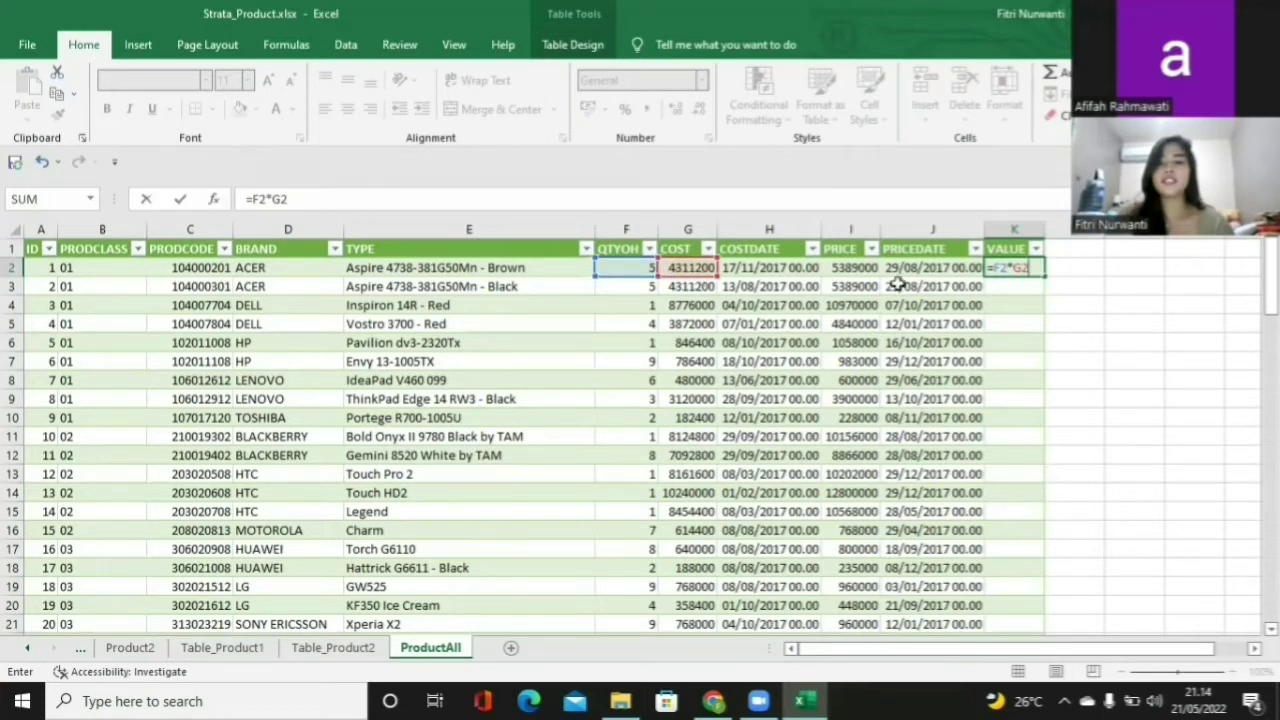
{"action": "key", "text": "Return"}
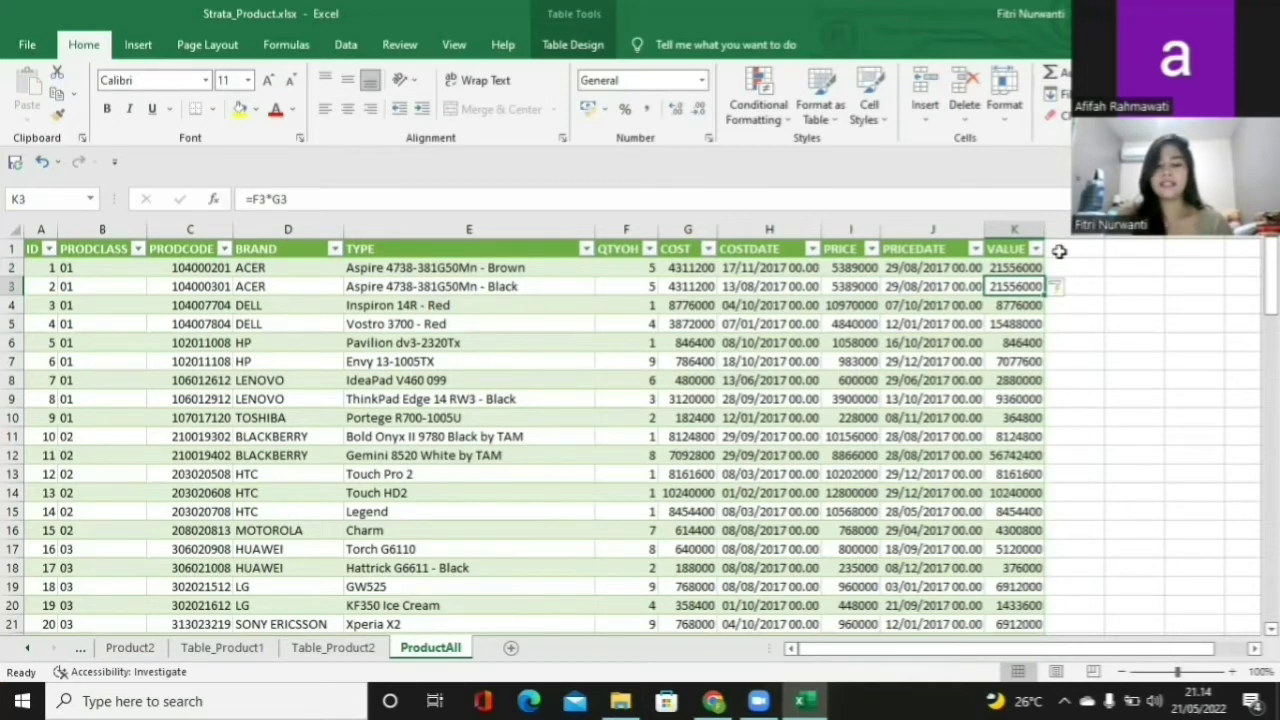
Add a STRAT_PRODCLASS column in L1 beside VALUE on the ProductAll worksheet.
{"action": "left_click", "coordinate": [1059, 251]}
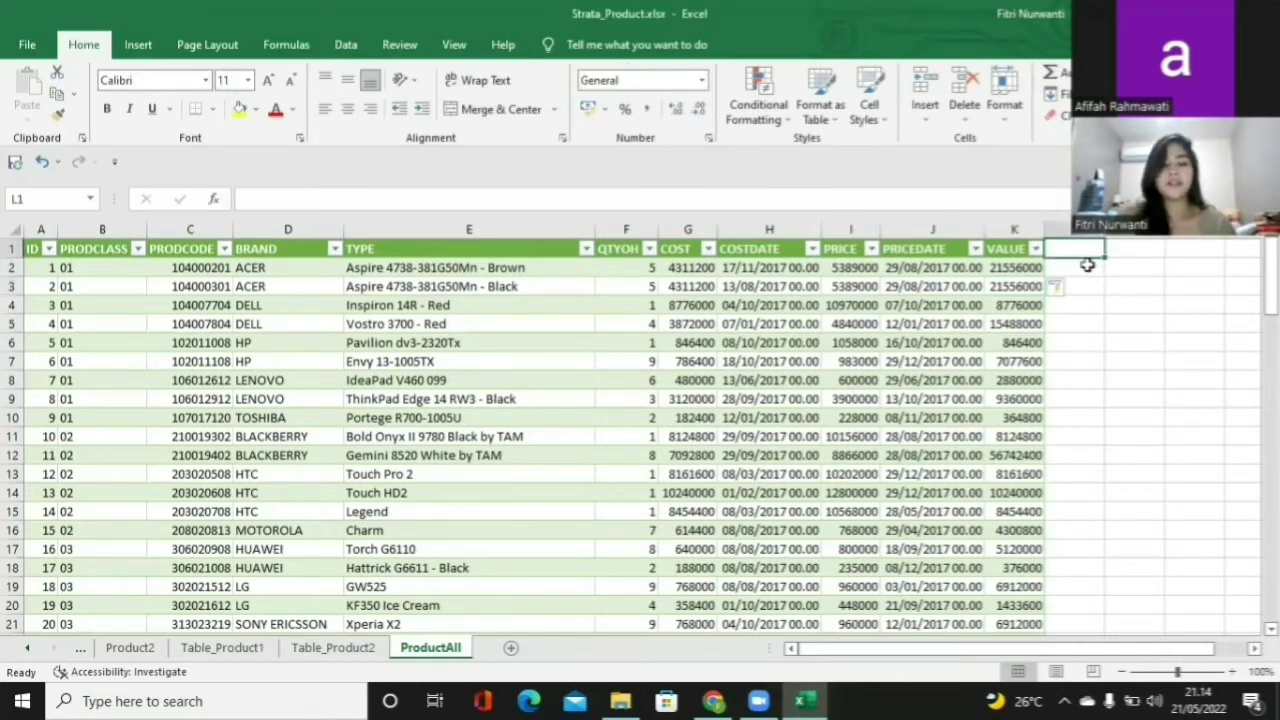
{"action": "key", "text": "F2"}
{"action": "type", "text": "S"}
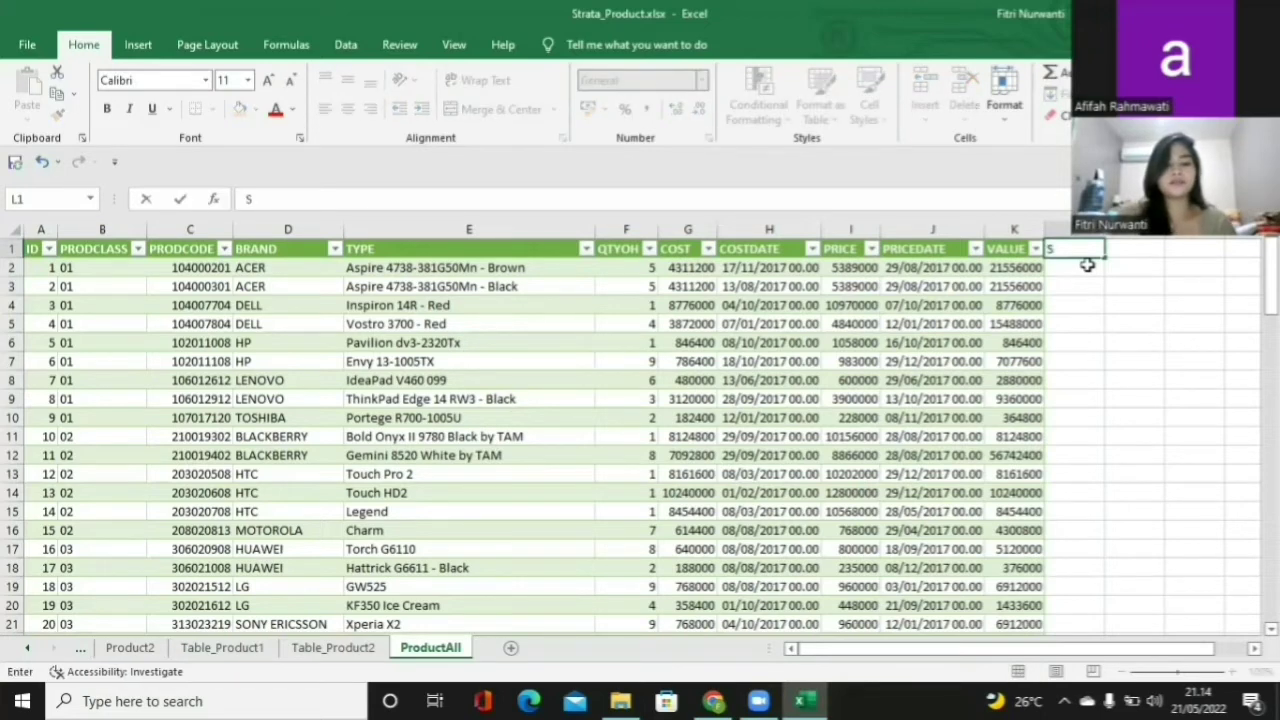
{"action": "type", "text": "TRAT"}
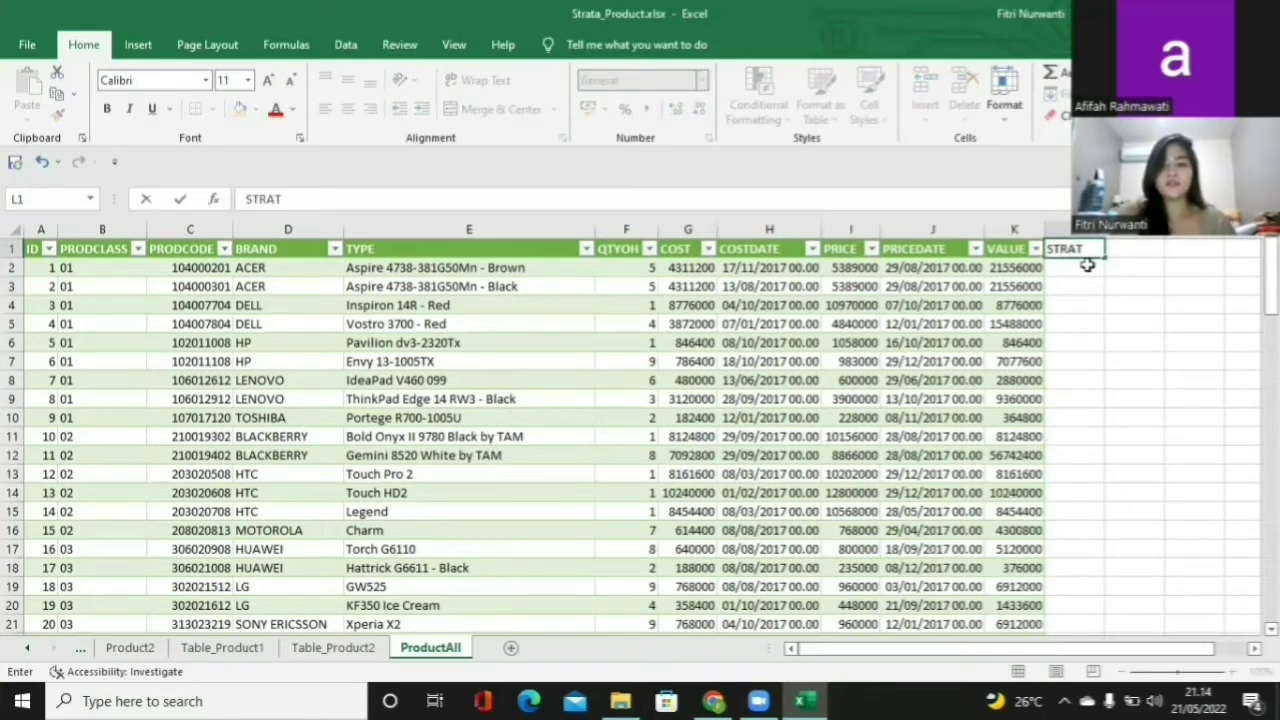
{"action": "type", "text": "_"}
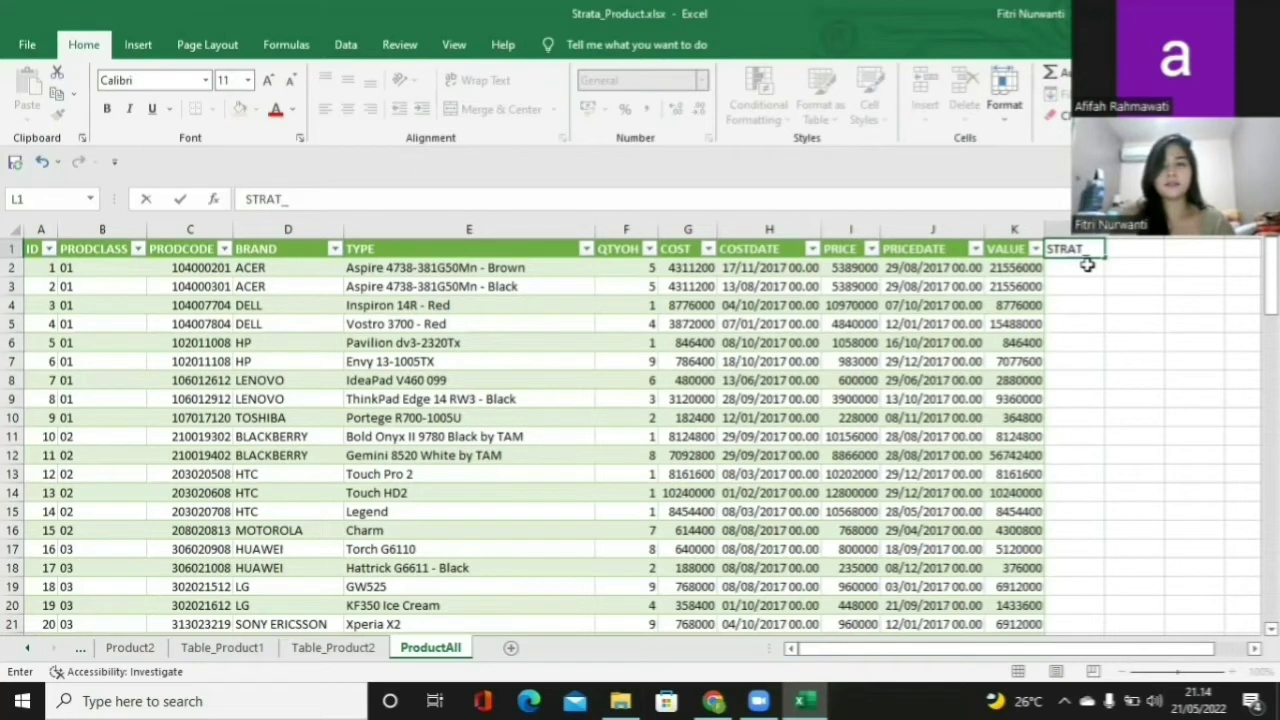
{"action": "type", "text": "PRODCLASS"}
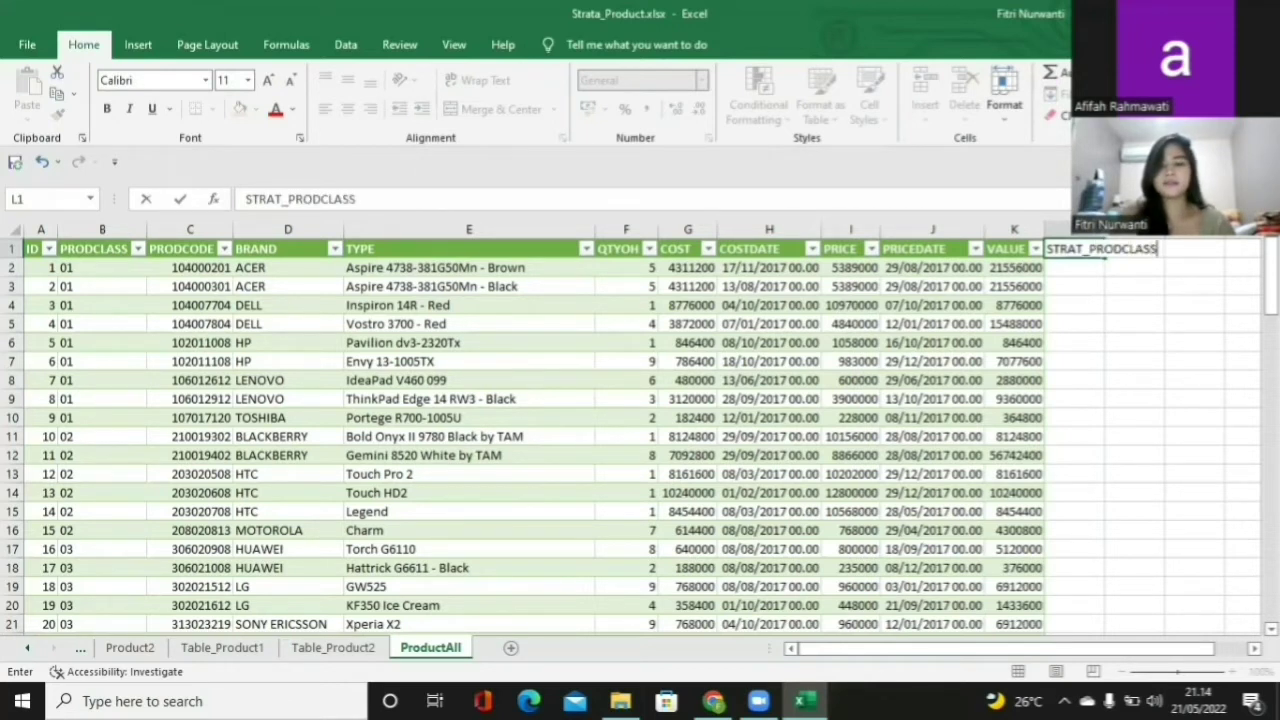
{"action": "key", "text": "Return"}
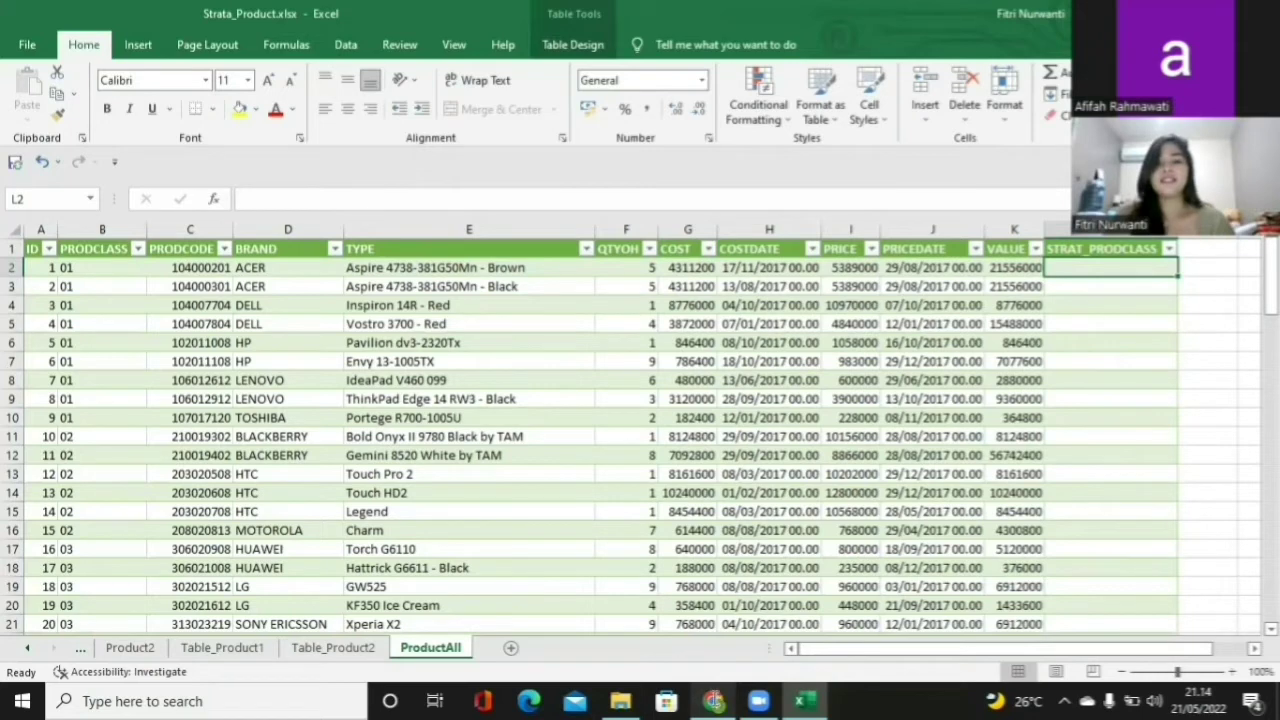
Copy the text-stratification IF formula from the Analisis Strata Data slide in Chrome into L2, classifying PRODCLASS as LAPTOP, PHONE, MONITOR, DISK or KOMPONEN.
{"action": "left_click", "coordinate": [714, 700]}
{"action": "left_click_drag", "start_coordinate": [340, 350], "coordinate": [474, 393]}
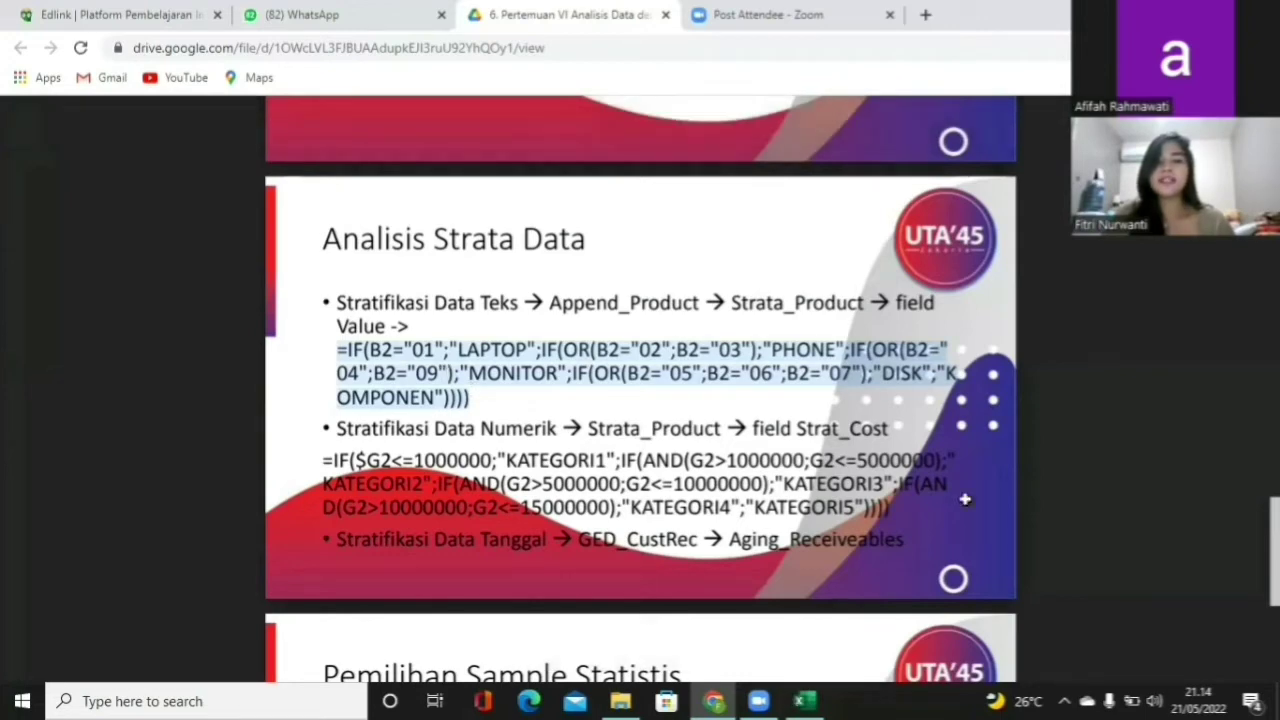
{"action": "left_click", "coordinate": [797, 700]}
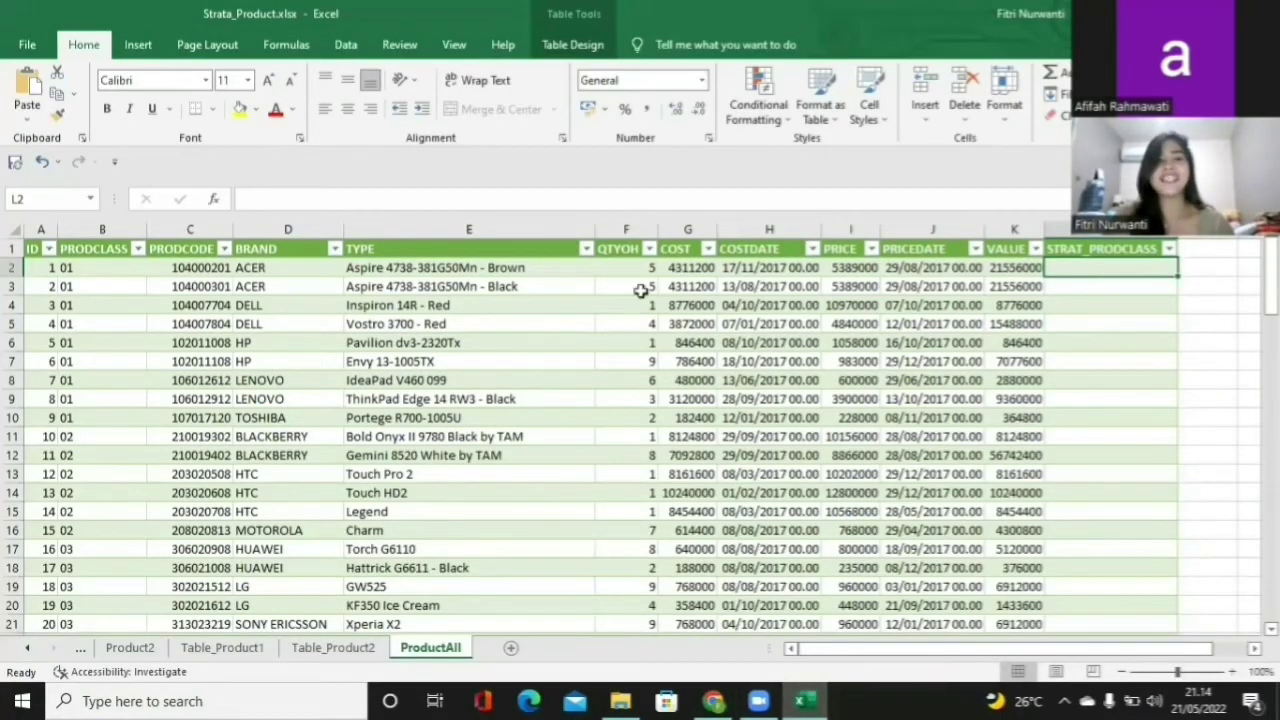
{"action": "left_click", "coordinate": [516, 196]}
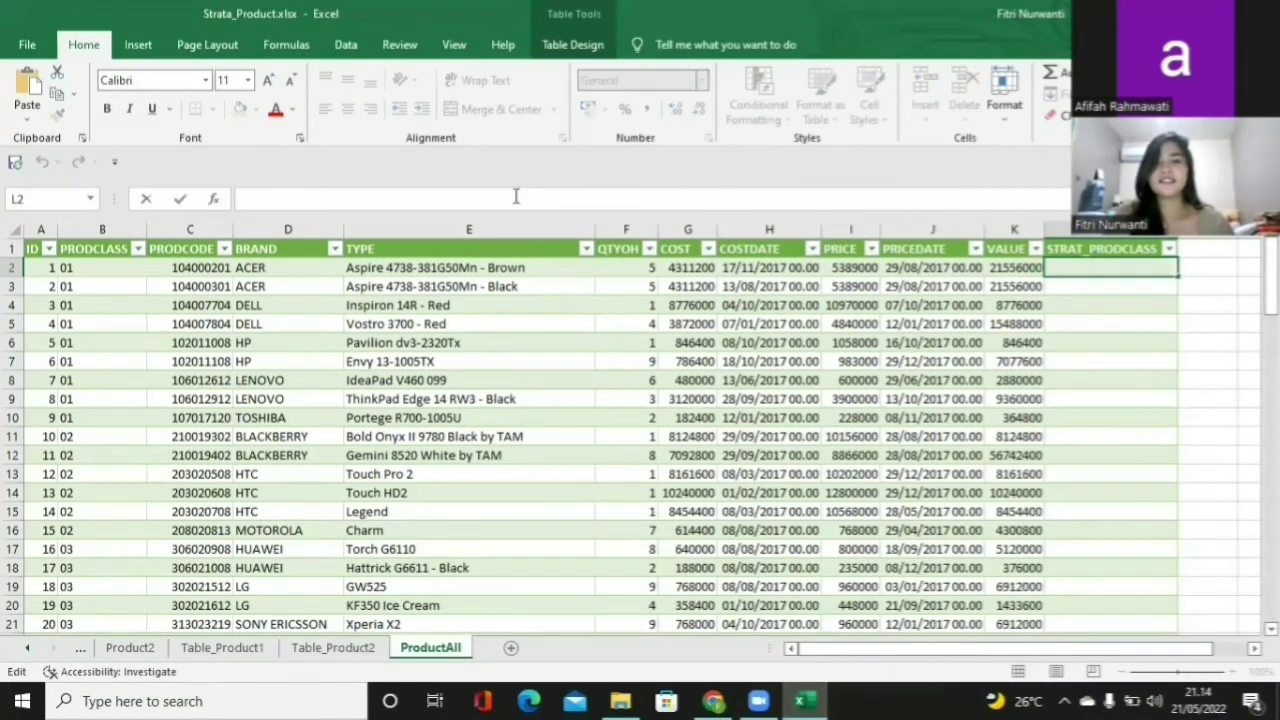
{"action": "key", "text": "ctrl+v"}
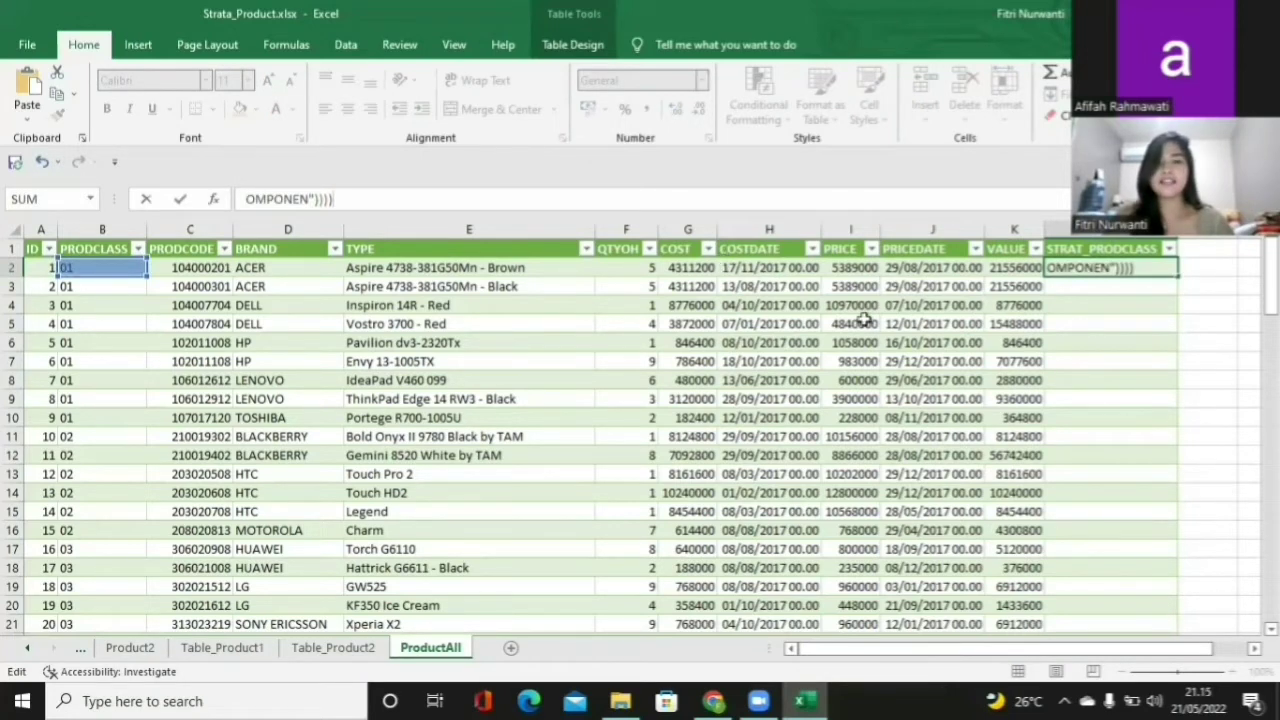
{"action": "key", "text": "Return"}
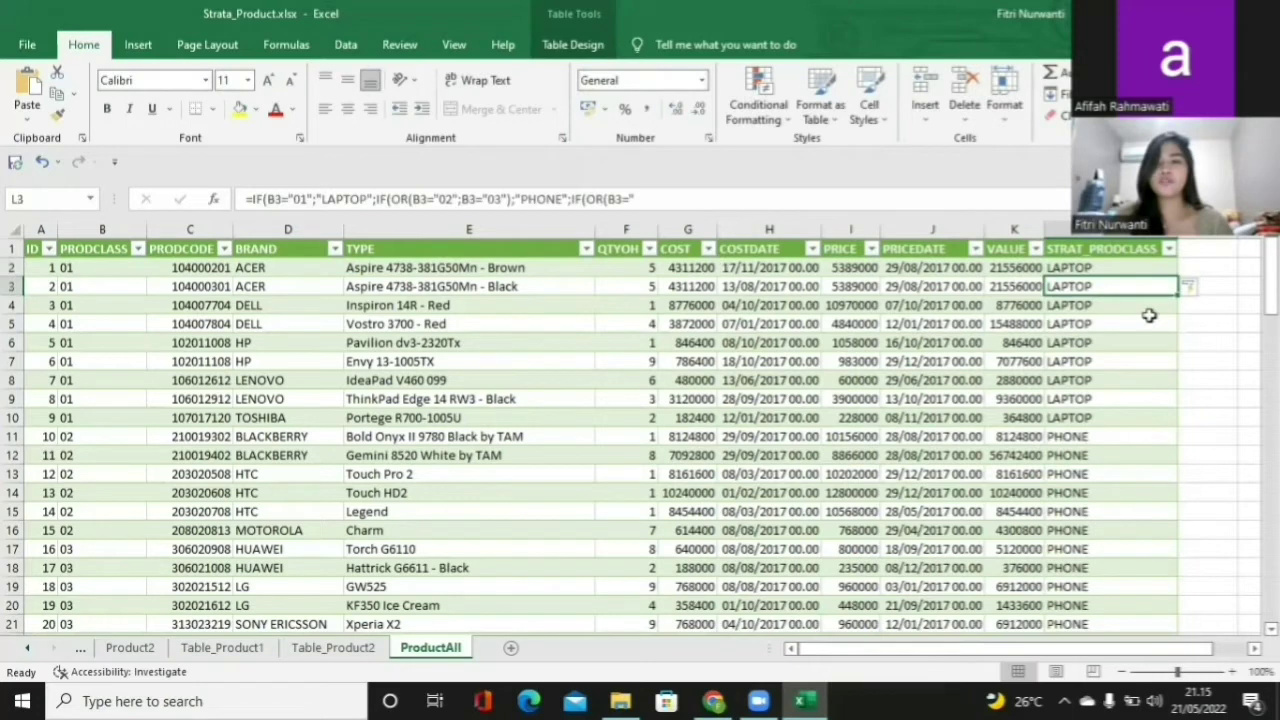
Edit the L2 formula to remove the line break inside the "04" criterion of the MONITOR condition.
{"action": "left_click", "coordinate": [1127, 268]}
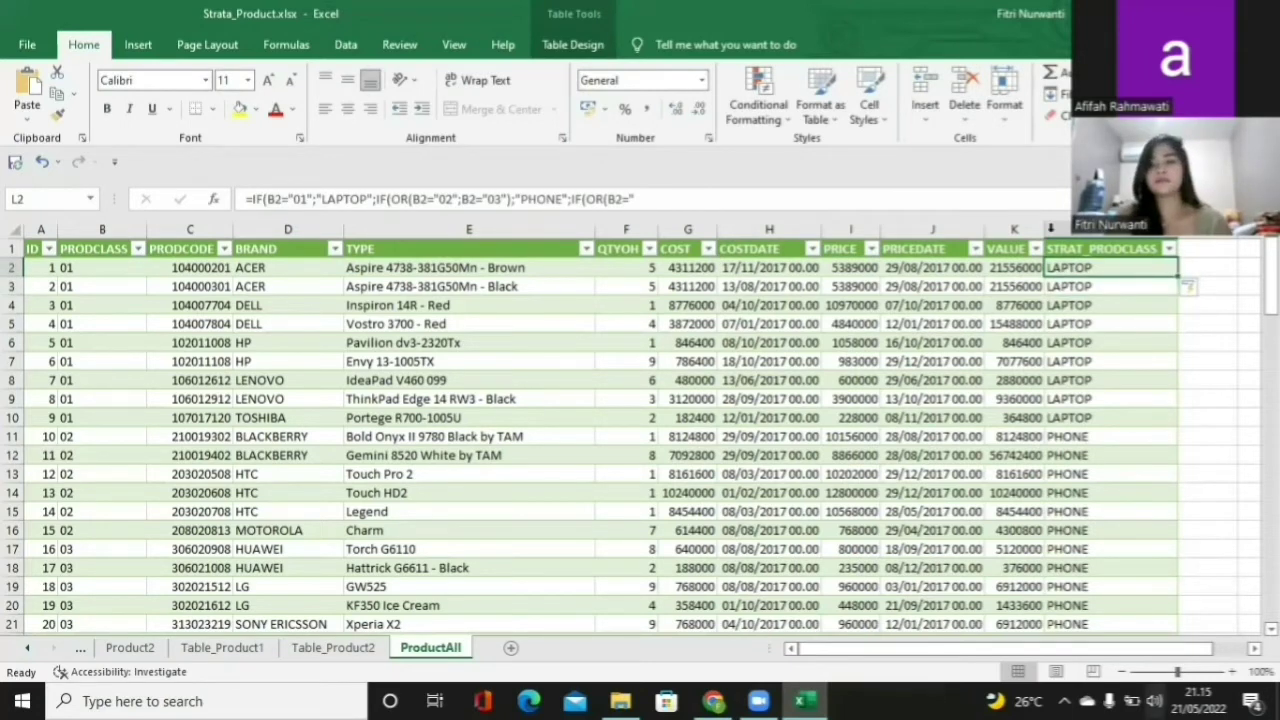
{"action": "key", "text": "F2"}
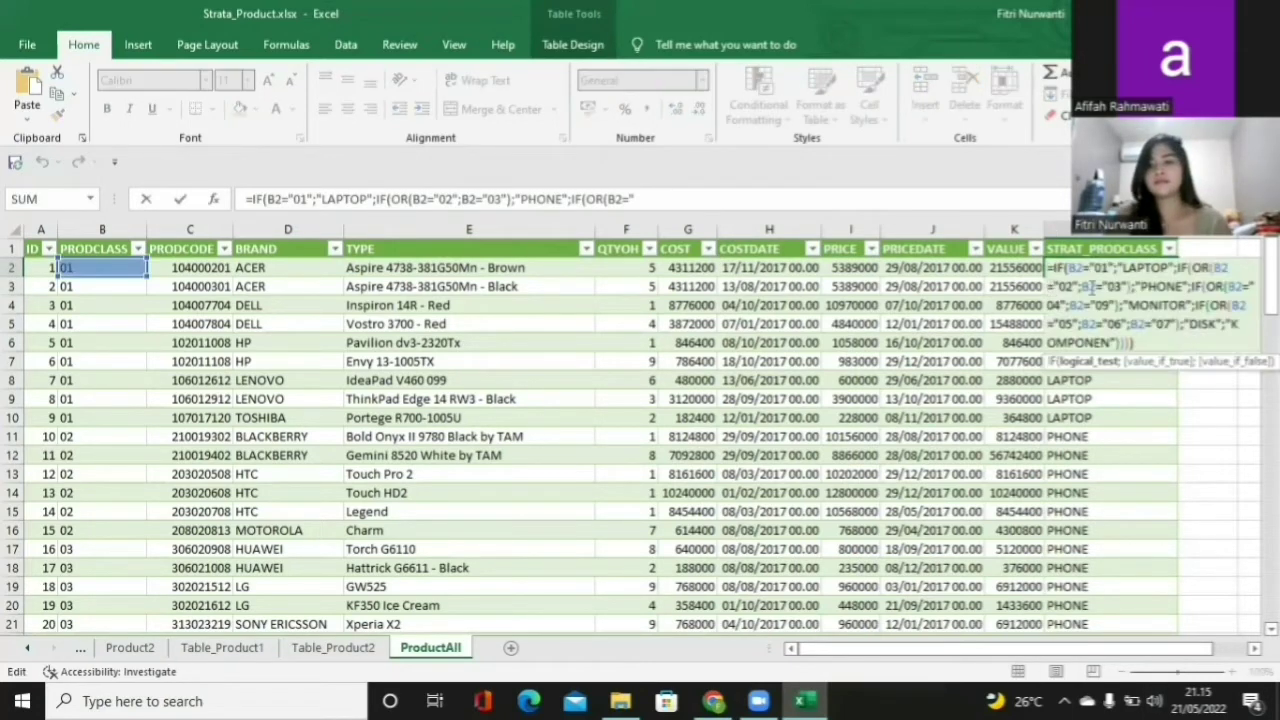
{"action": "left_click", "coordinate": [1093, 287]}
{"action": "key", "text": "Left"}
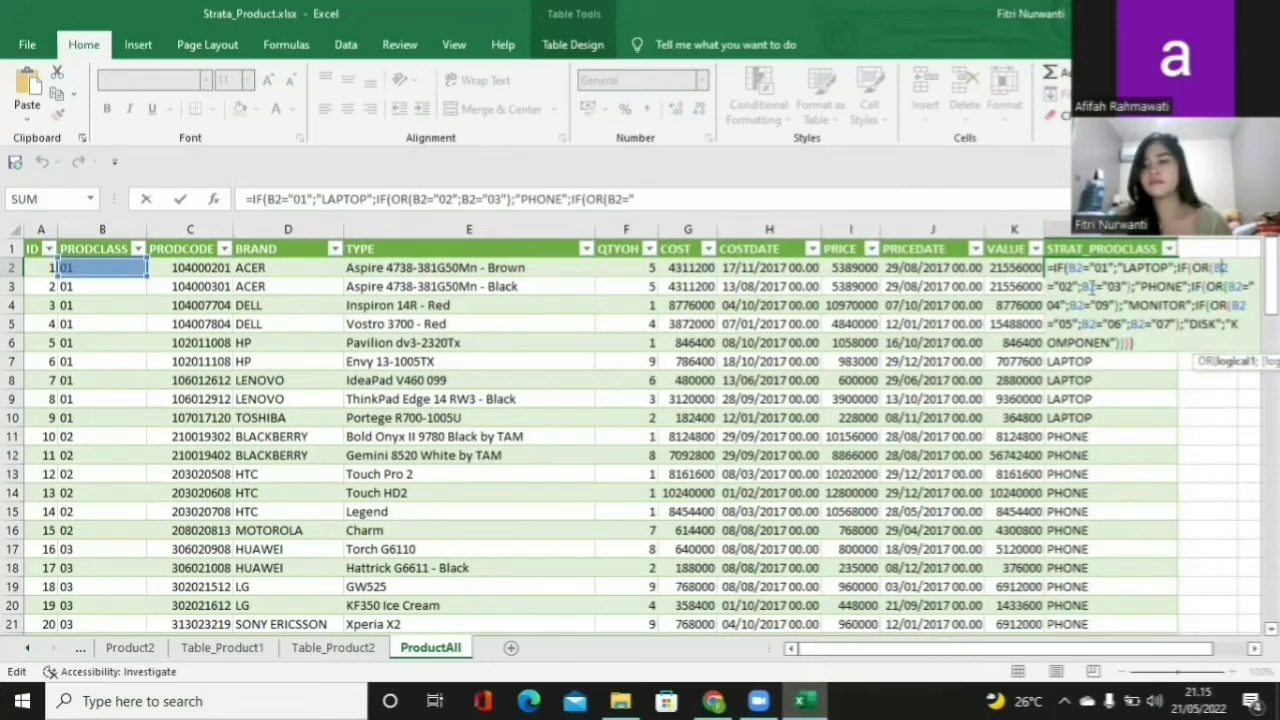
{"action": "key", "text": "Delete"}
{"action": "type", "text": "2"}
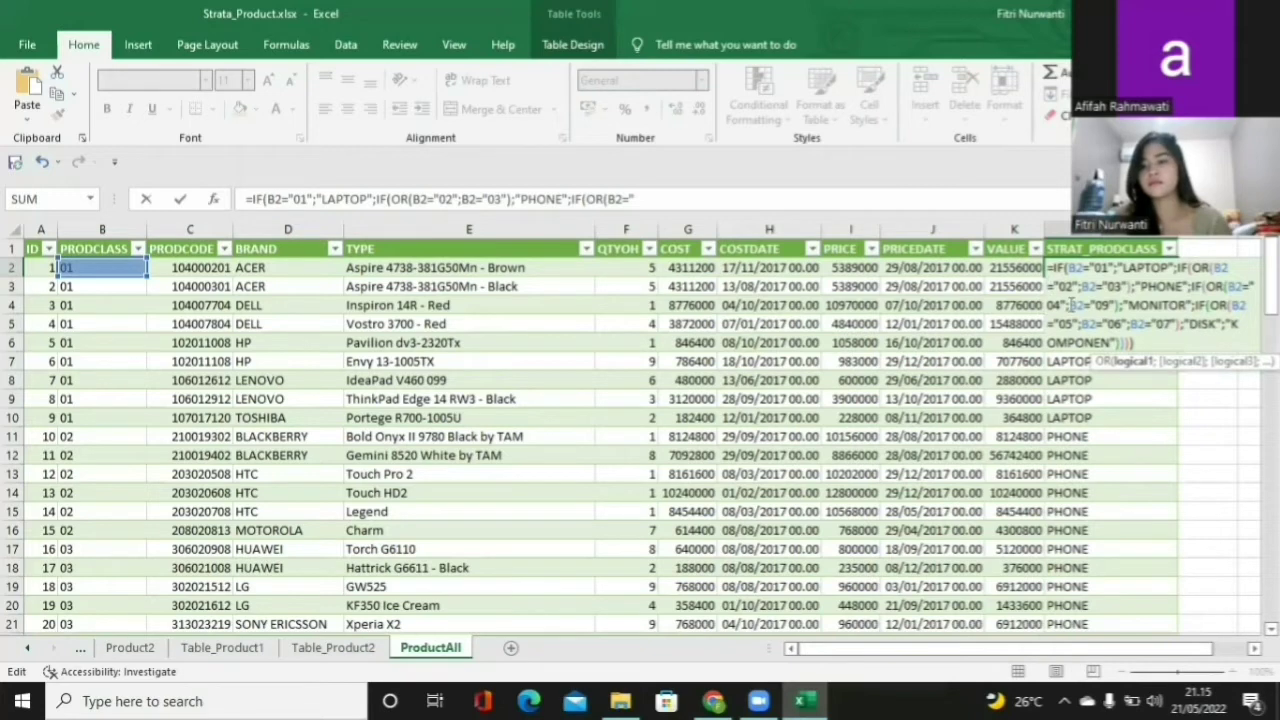
{"action": "left_click", "coordinate": [1069, 305]}
{"action": "key", "text": "Left"}
{"action": "key", "text": "Left"}
{"action": "key", "text": "BackSpace"}
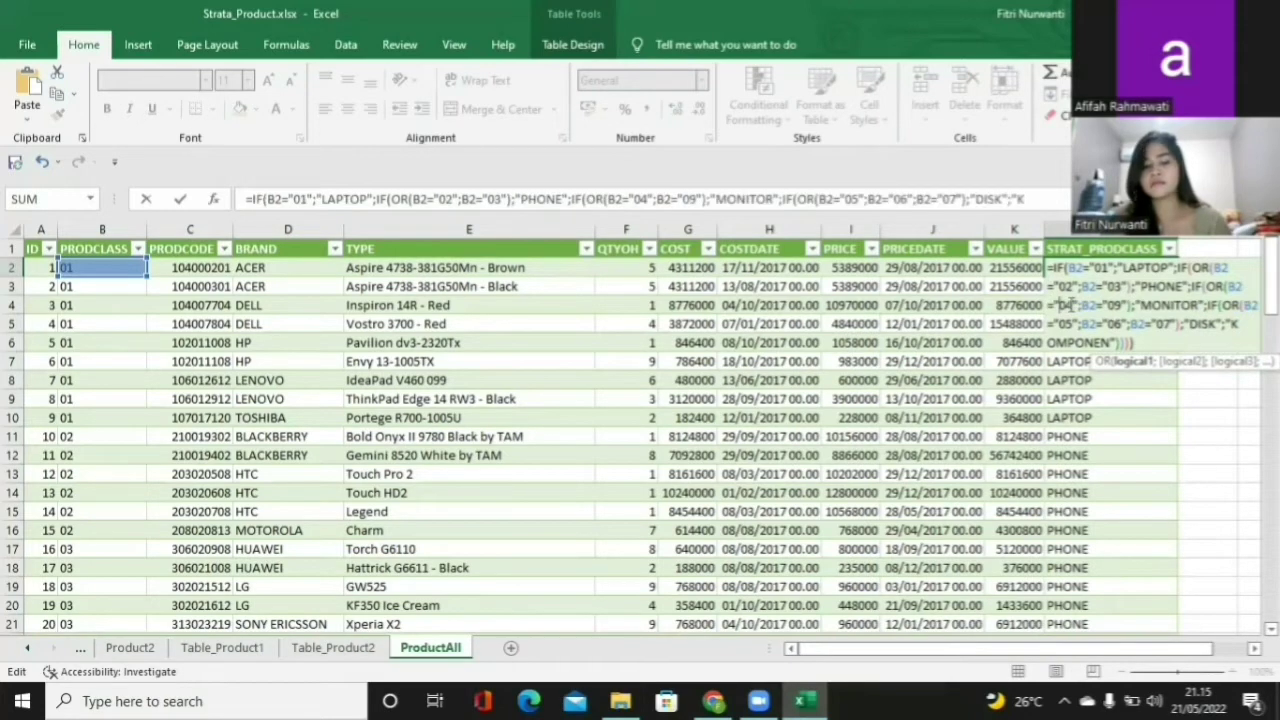
{"action": "key", "text": "alt+Return"}
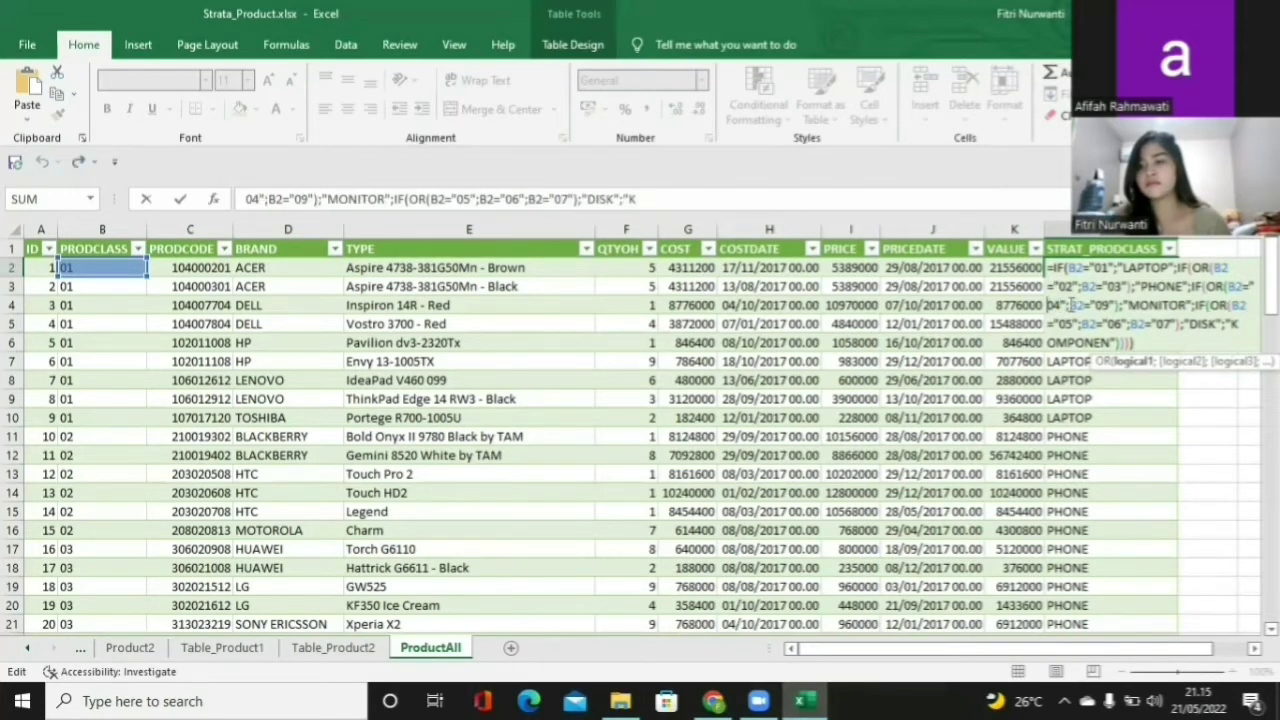
{"action": "key", "text": "BackSpace"}
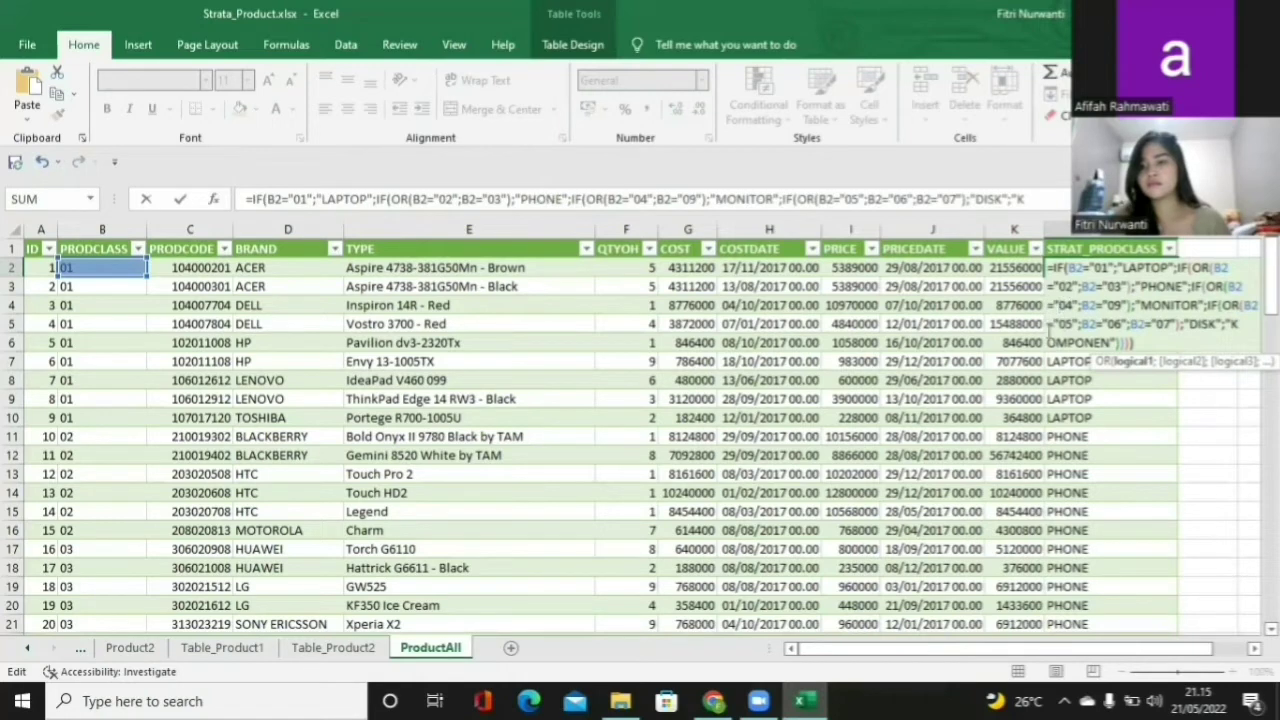
Remove the line break inside "KOMPONEN" in the L2 formula, apply it, and check the STRAT_PRODCLASS values down the table.
{"action": "left_click", "coordinate": [1049, 325]}
{"action": "key", "text": "BackSpace"}
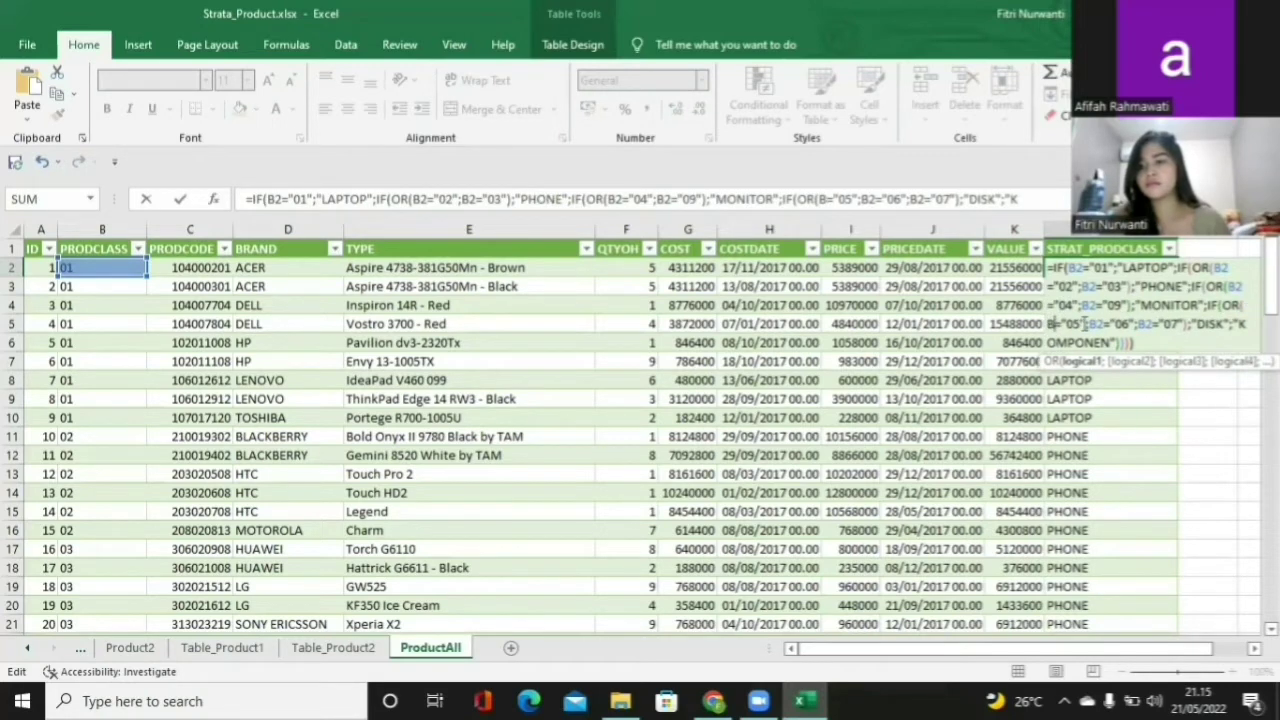
{"action": "type", "text": "2"}
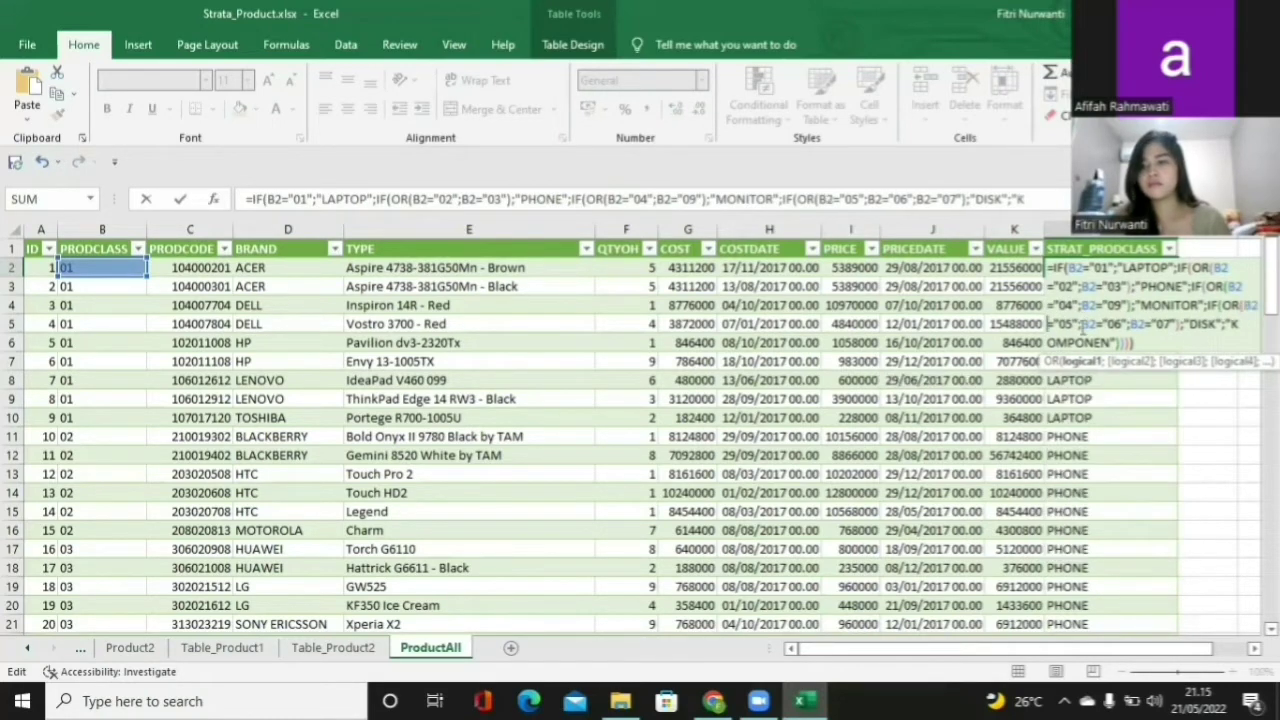
{"action": "left_click", "coordinate": [1049, 342]}
{"action": "key", "text": "BackSpace"}
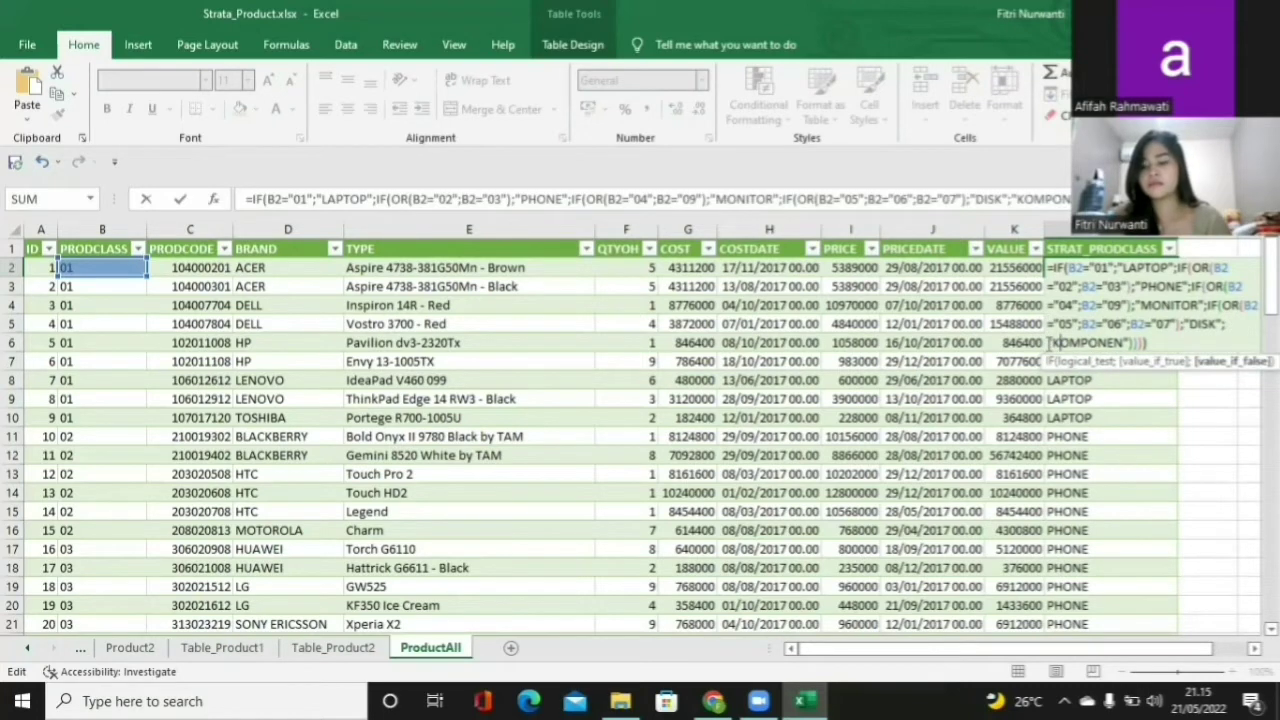
{"action": "key", "text": "Return"}
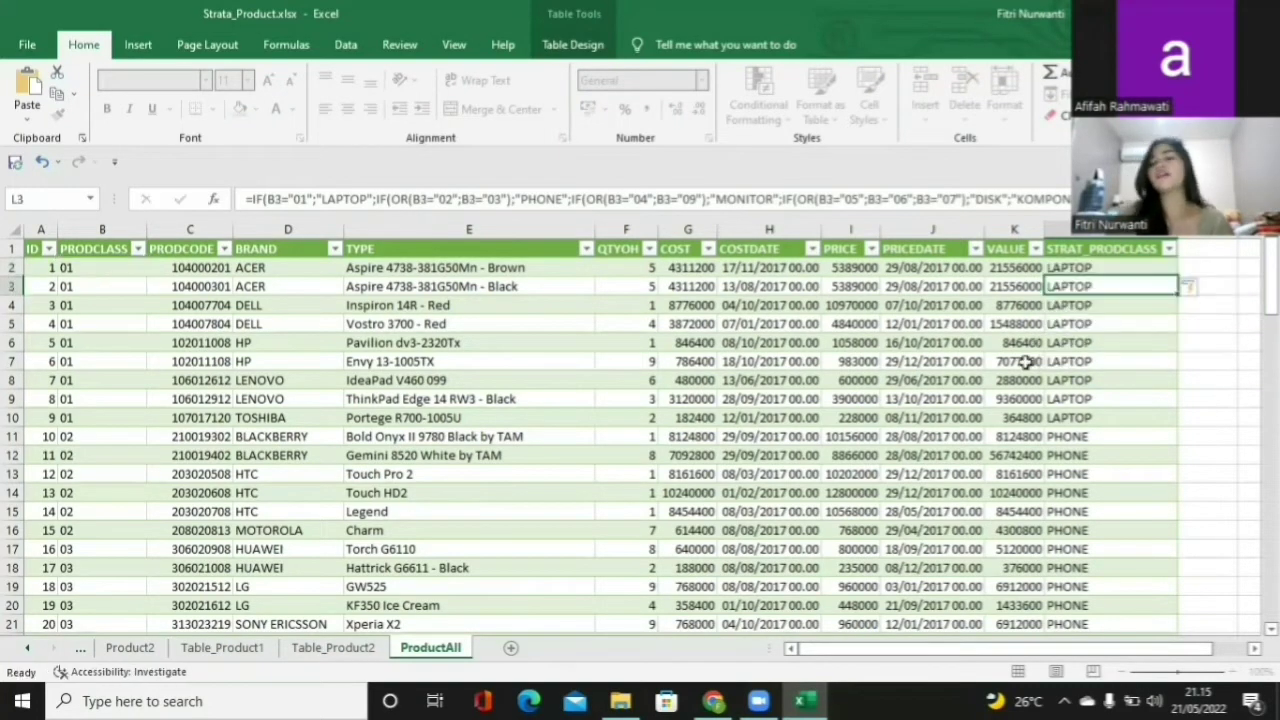
{"action": "scroll", "coordinate": [1081, 365], "scroll_direction": "down", "scroll_amount": 4}
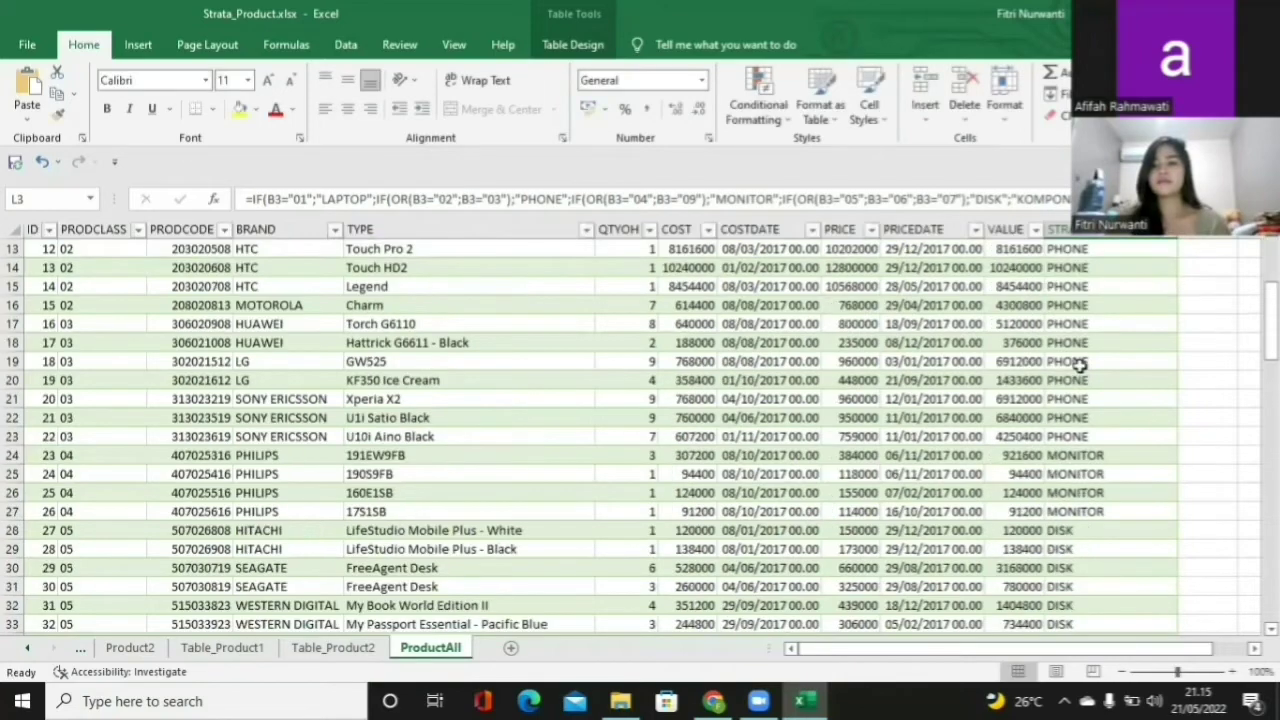
{"action": "scroll", "coordinate": [1075, 360], "scroll_direction": "down", "scroll_amount": 12}
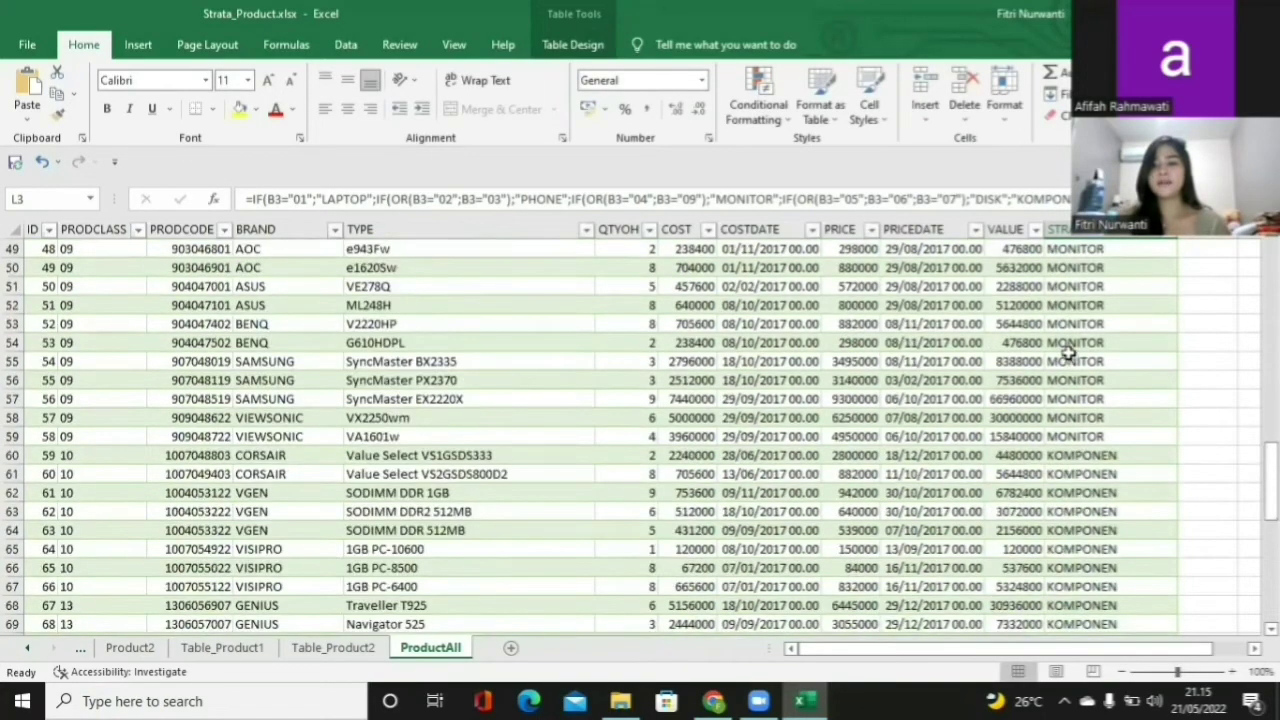
{"action": "scroll", "coordinate": [1068, 353], "scroll_direction": "up", "scroll_amount": 12}
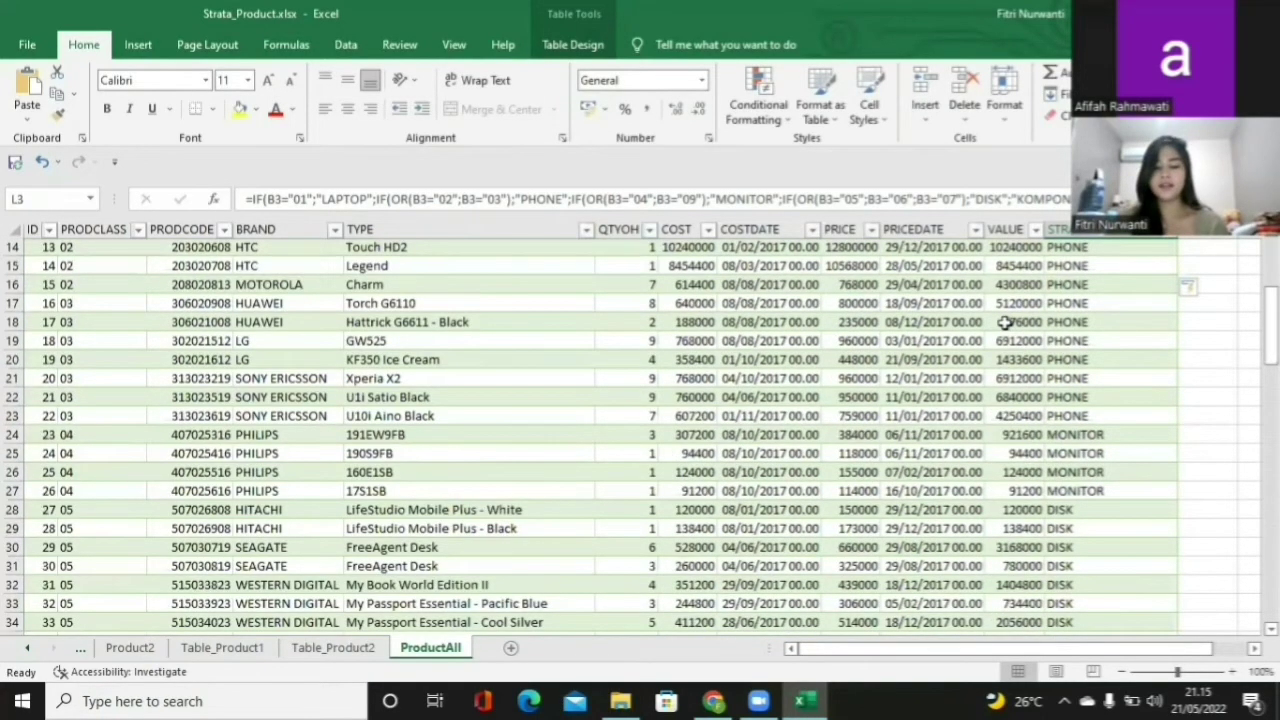
{"action": "scroll", "coordinate": [1005, 322], "scroll_direction": "up", "scroll_amount": 4}
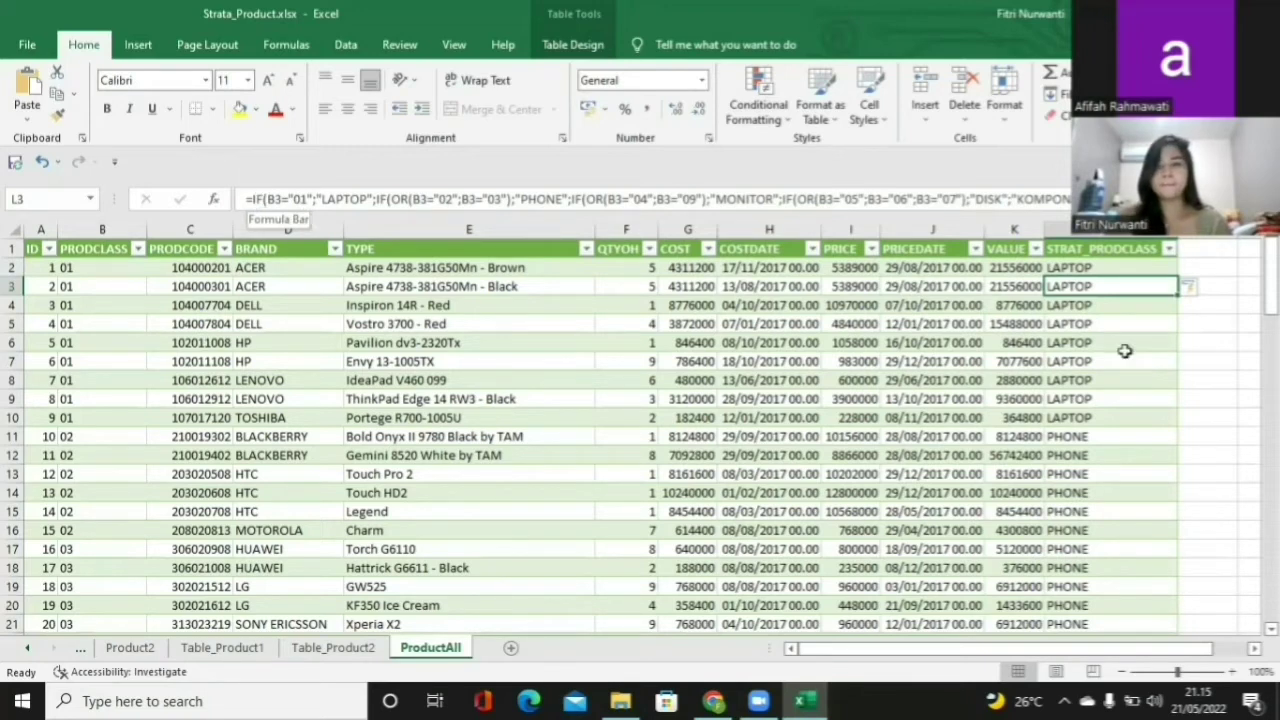
{"action": "left_click", "coordinate": [1118, 268]}
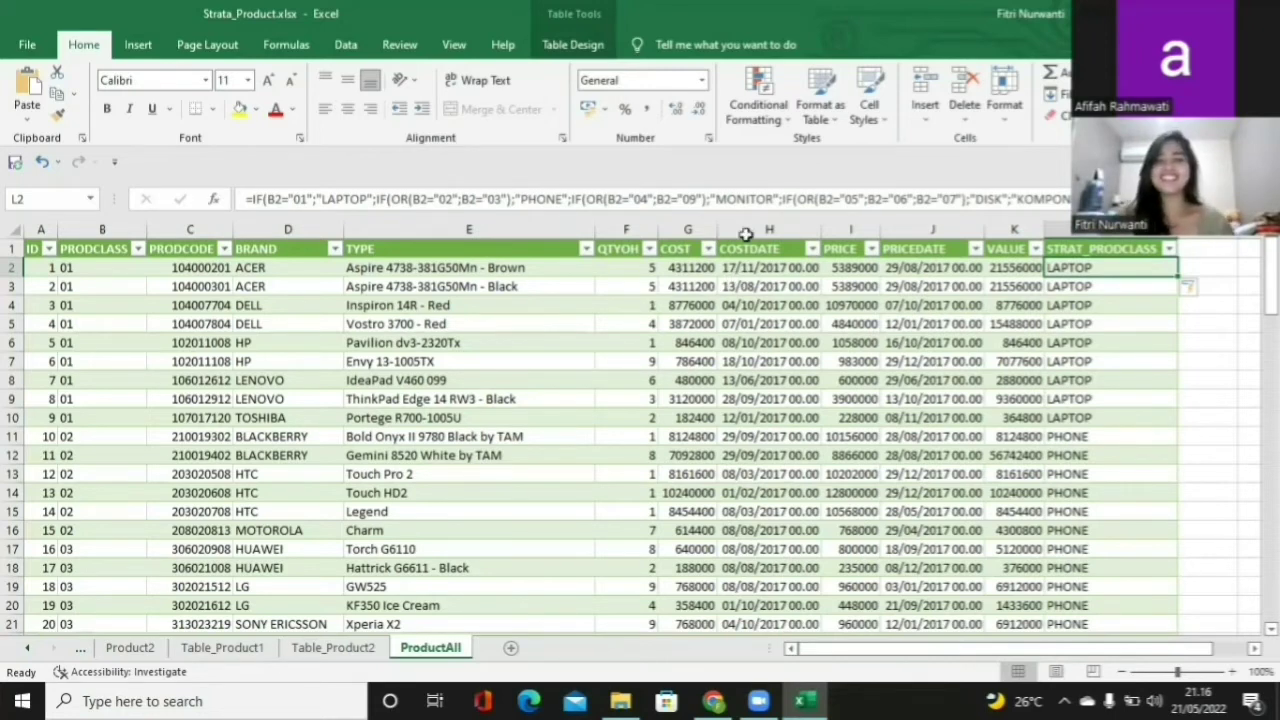
Merge and center cells O1:Q1 in the empty area beside the product table.
{"action": "left_click_drag", "start_coordinate": [864, 650], "coordinate": [968, 650]}
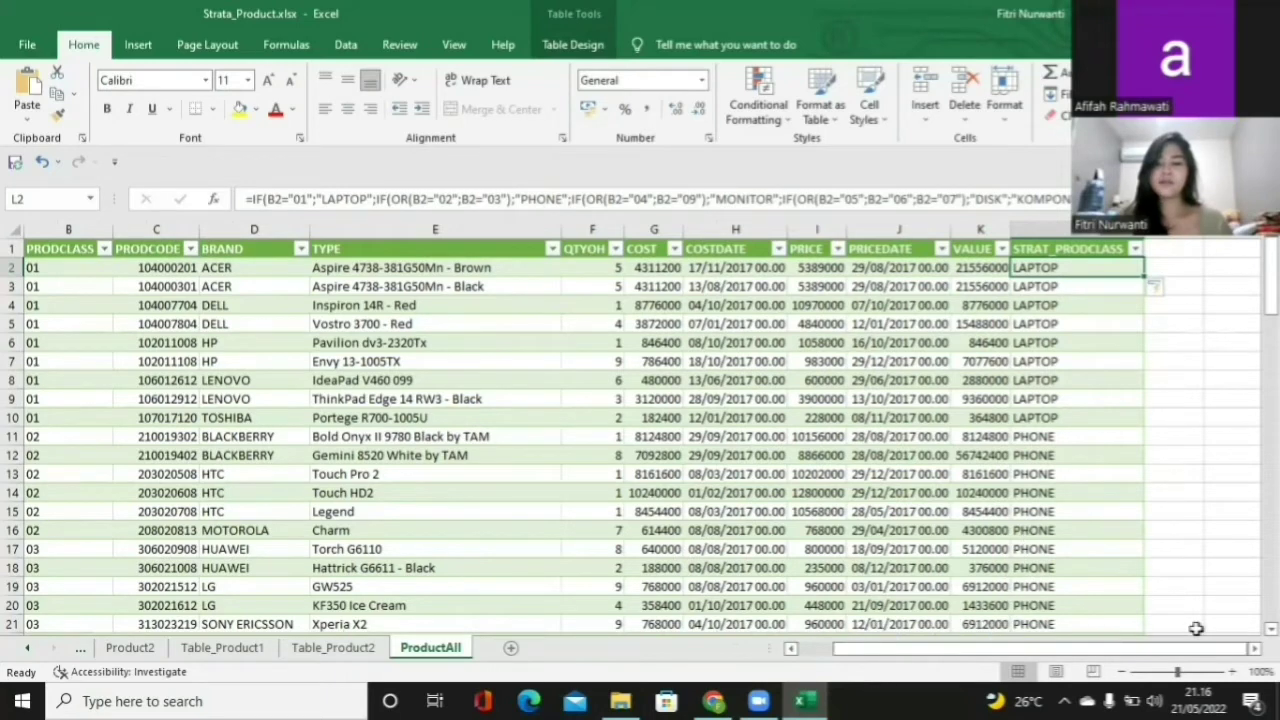
{"action": "scroll", "coordinate": [709, 300], "scroll_direction": "right", "scroll_amount": 5}
{"action": "left_click", "coordinate": [706, 251]}
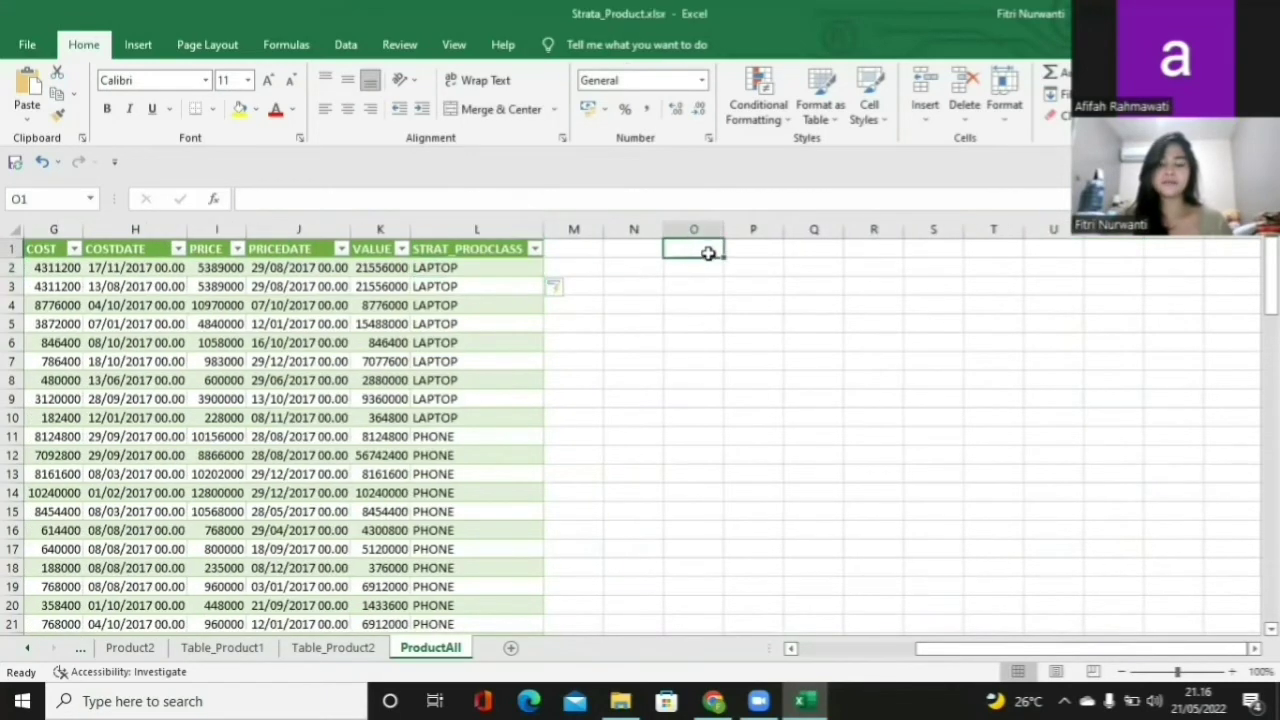
{"action": "left_click_drag", "start_coordinate": [703, 251], "coordinate": [815, 250]}
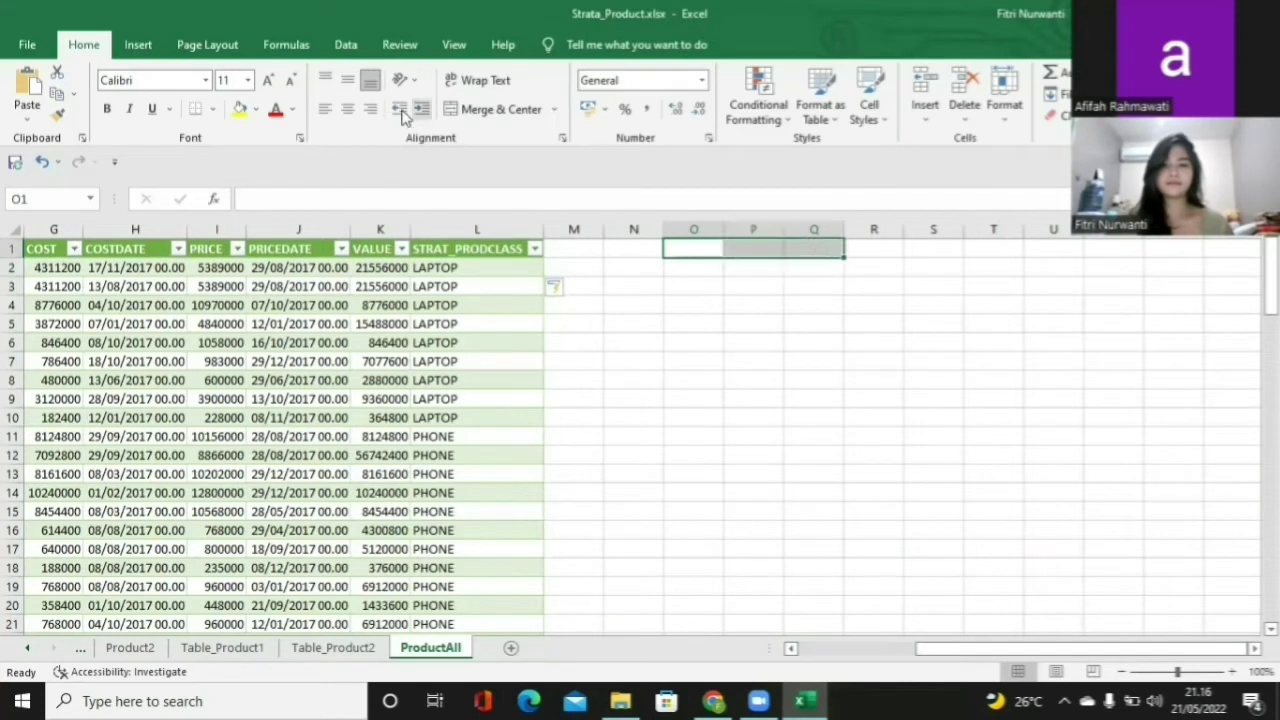
{"action": "left_click", "coordinate": [495, 109]}
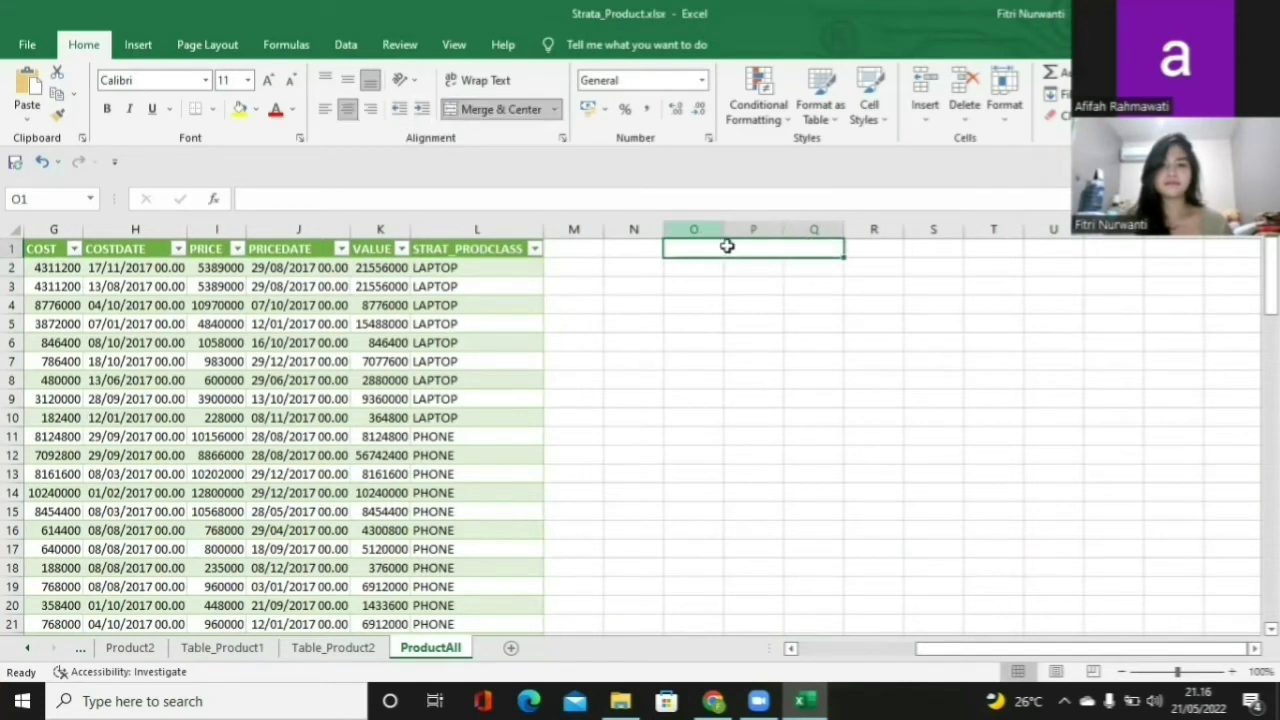
Enter the title STRATIFIKASI PRODCLASS in the merged cell O1:Q1.
{"action": "double_click", "coordinate": [727, 246]}
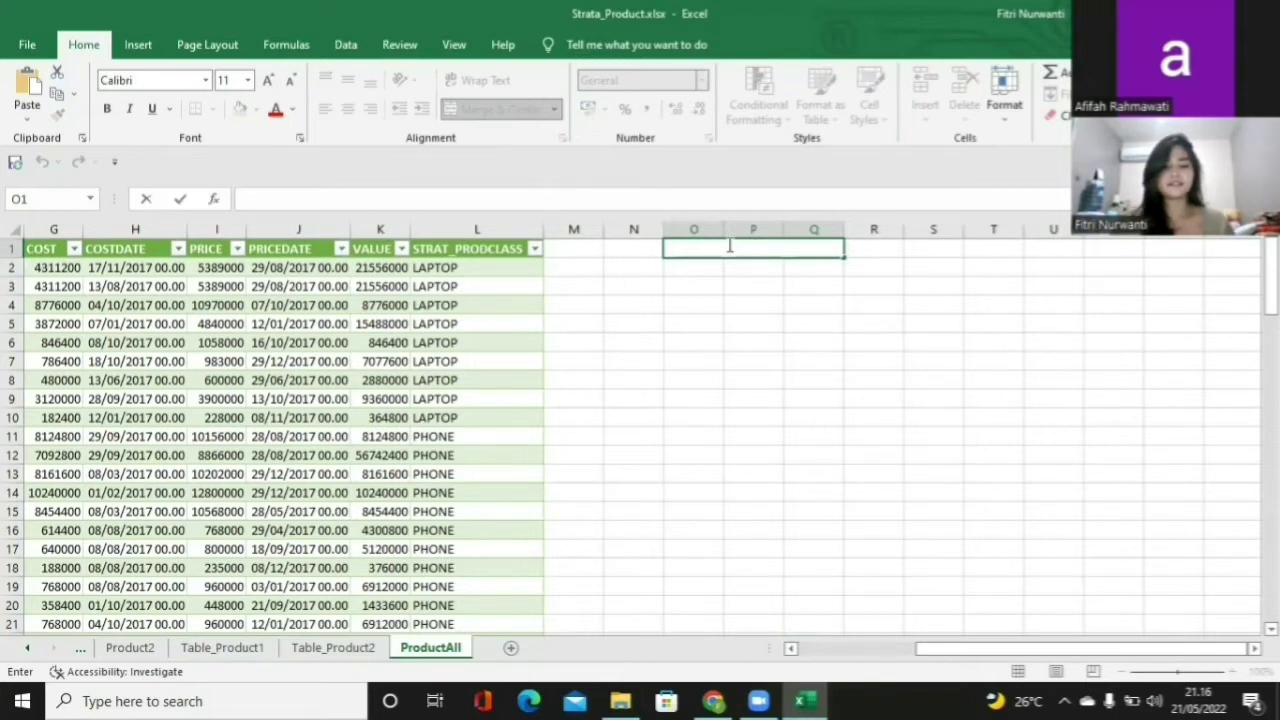
{"action": "type", "text": "stratfi"}
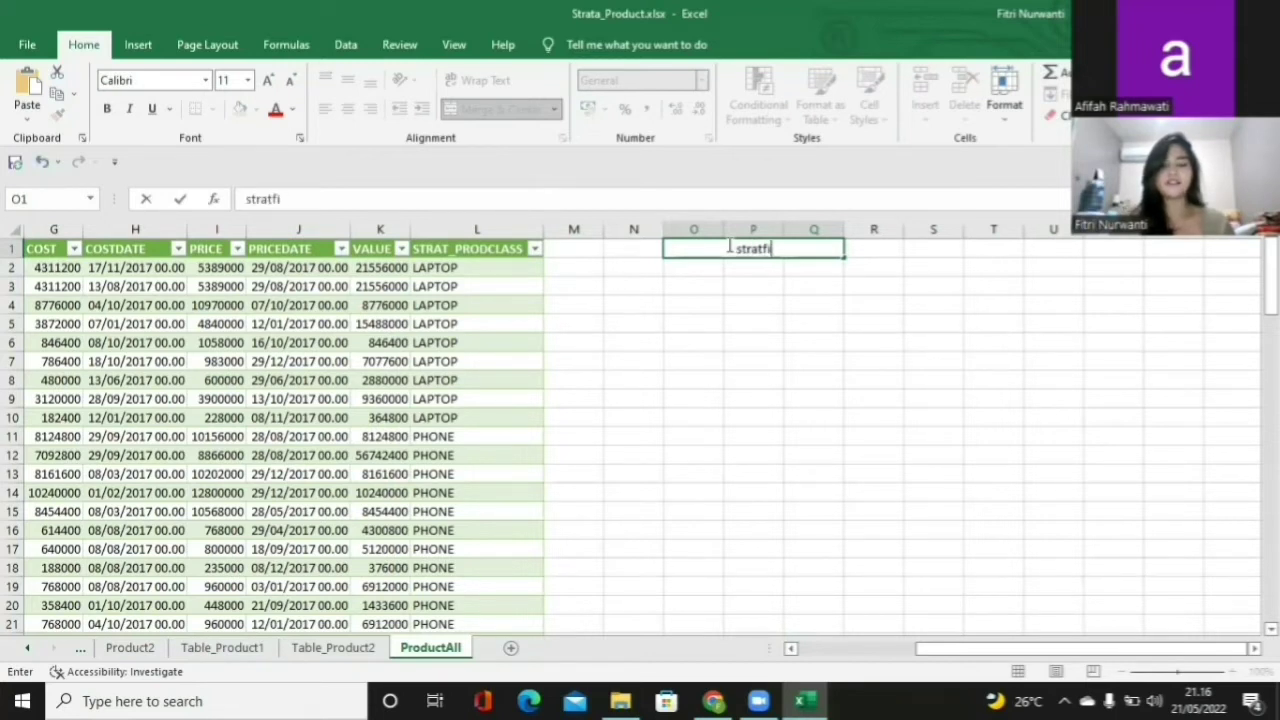
{"action": "key", "text": "BackSpace"}
{"action": "key", "text": "BackSpace"}
{"action": "key", "text": "BackSpace"}
{"action": "key", "text": "BackSpace"}
{"action": "key", "text": "BackSpace"}
{"action": "key", "text": "BackSpace"}
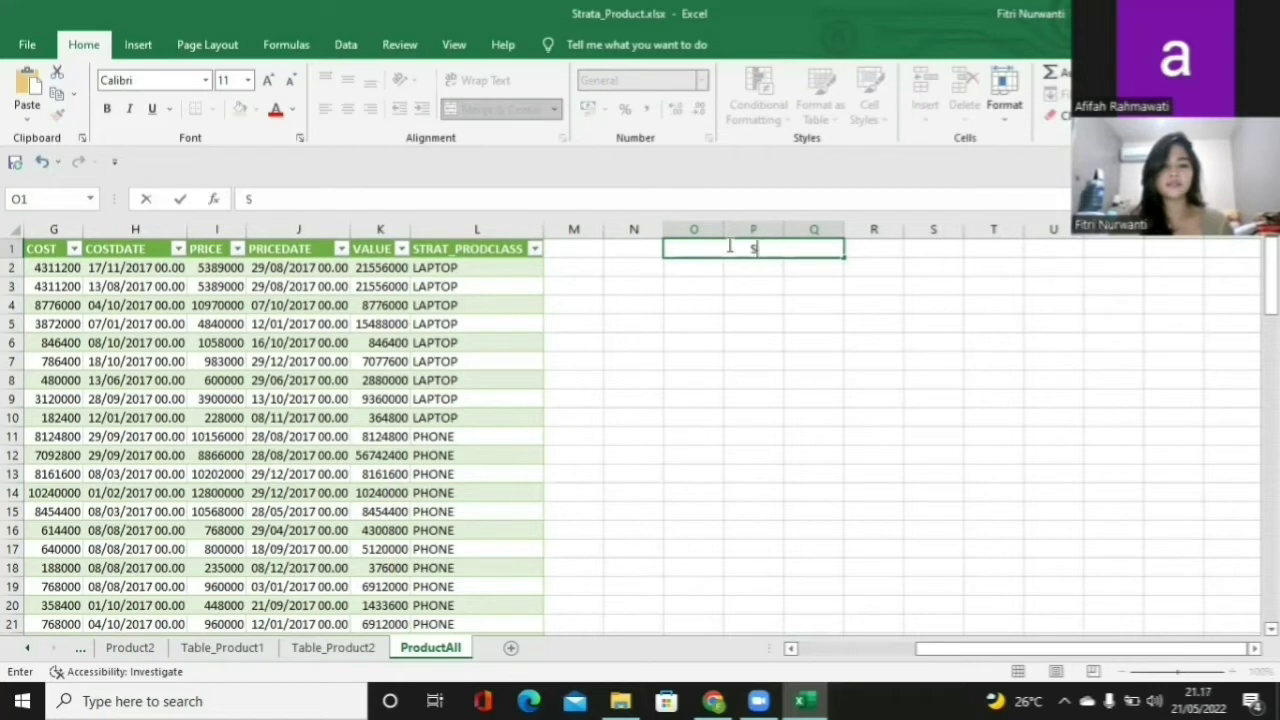
{"action": "type", "text": "TRATIFIKAS"}
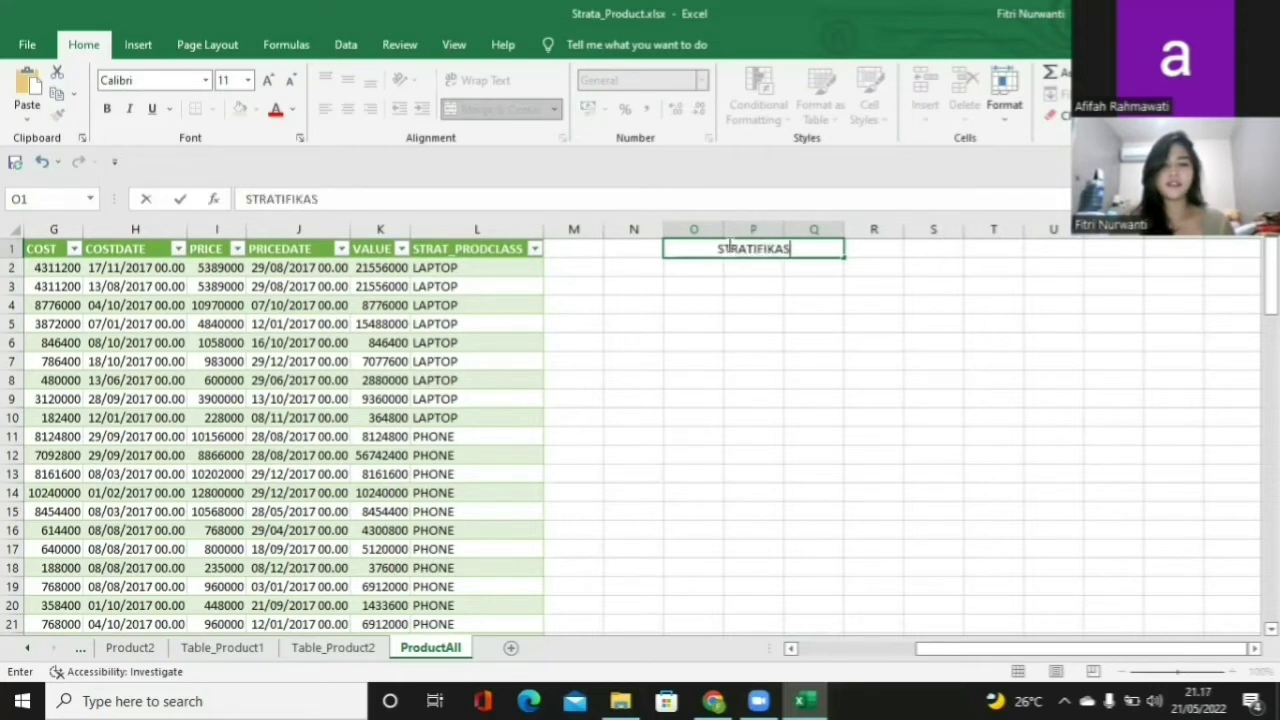
{"action": "type", "text": "I PR "}
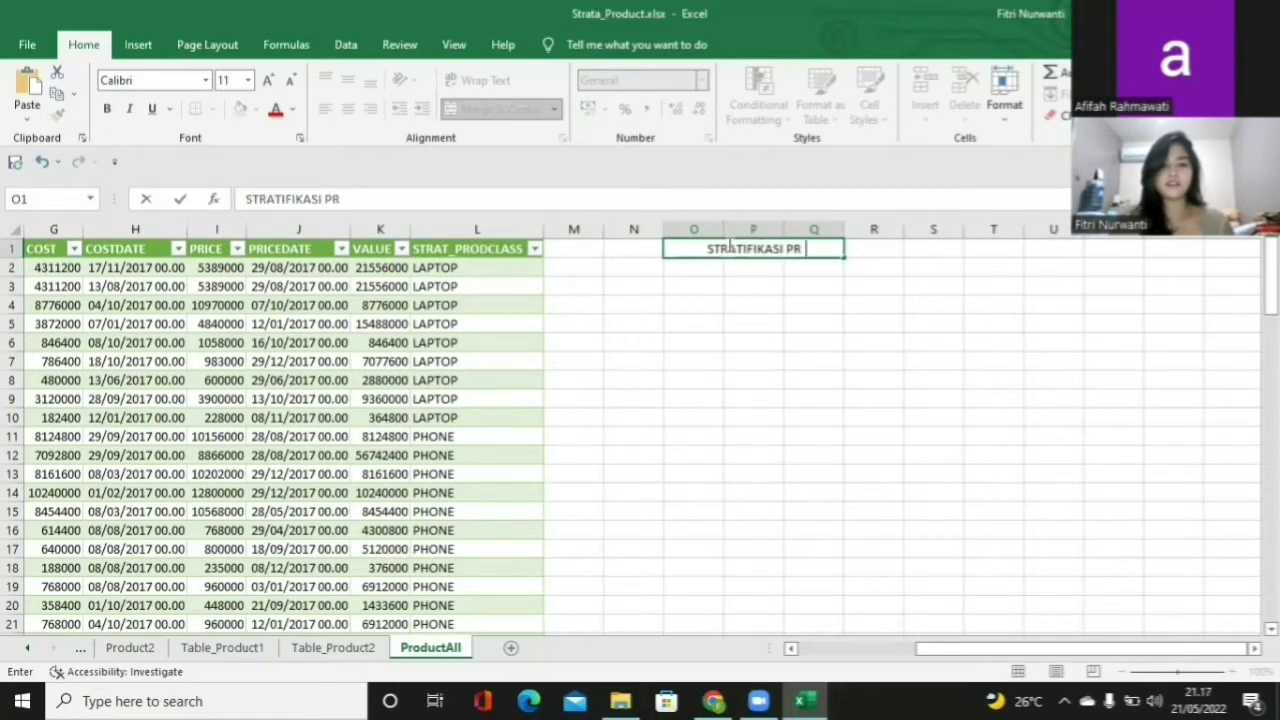
{"action": "type", "text": "ODCLASS"}
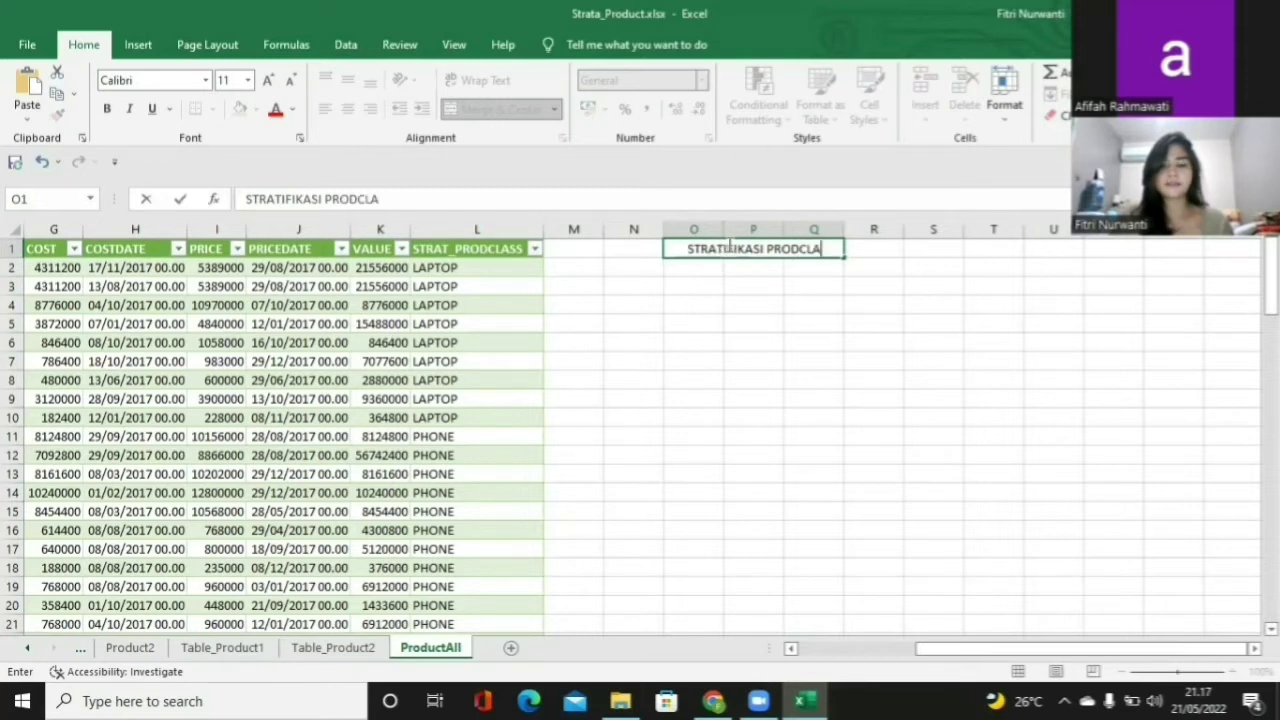
{"action": "key", "text": "Return"}
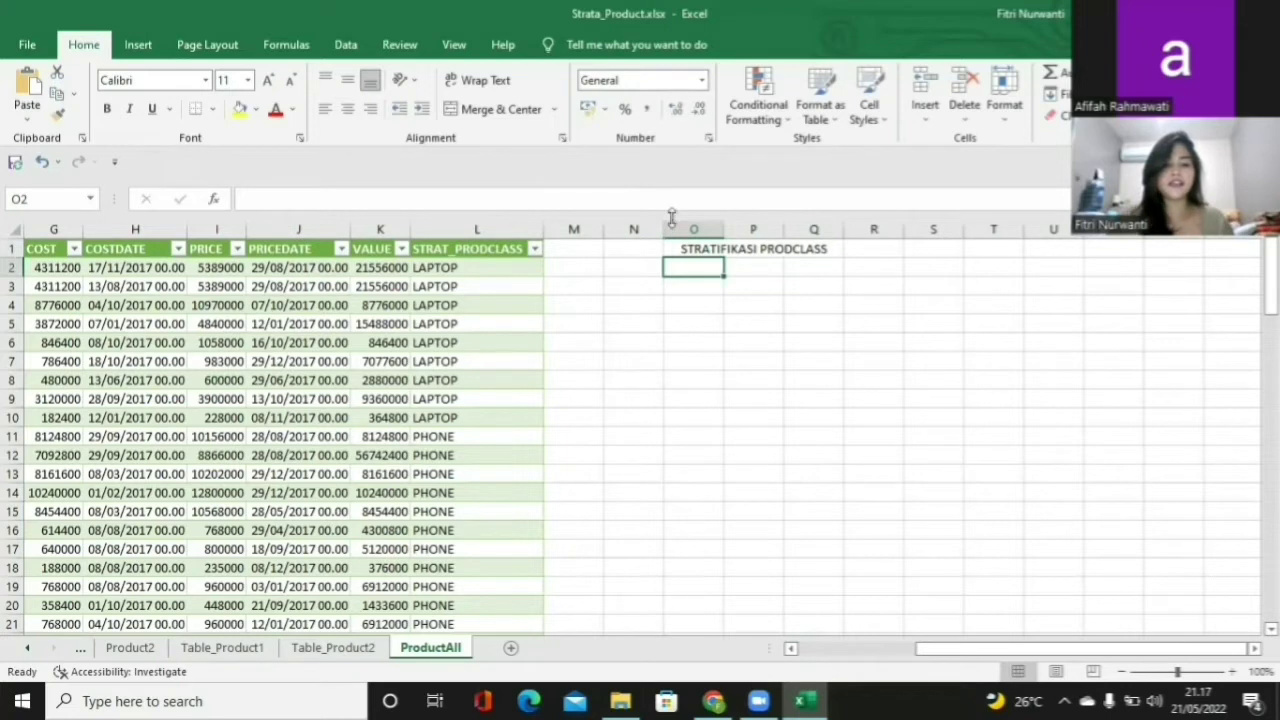
Enter the column headers STRATA, COUNT and VALUE in O2:Q2 below the title.
{"action": "type", "text": "STRATA"}
{"action": "key", "text": "ctrl+Return"}
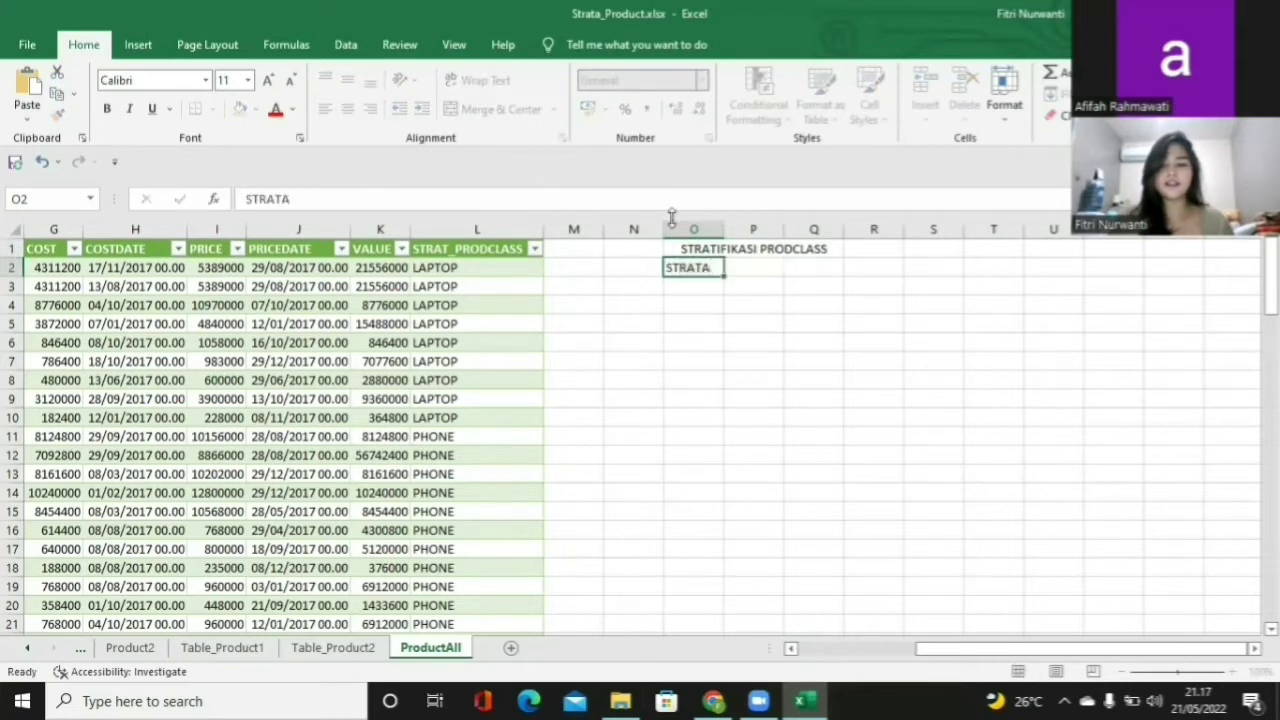
{"action": "key", "text": "Tab"}
{"action": "type", "text": "COUNT"}
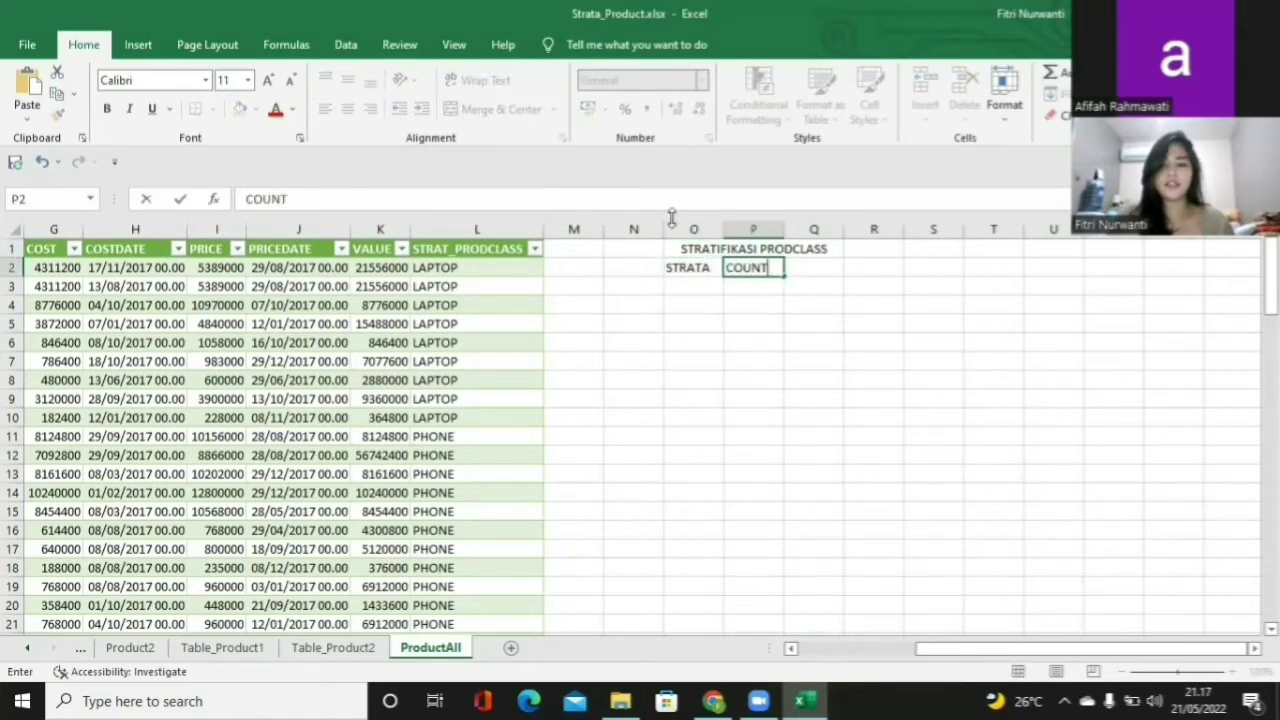
{"action": "key", "text": "Tab"}
{"action": "type", "text": "VALUE"}
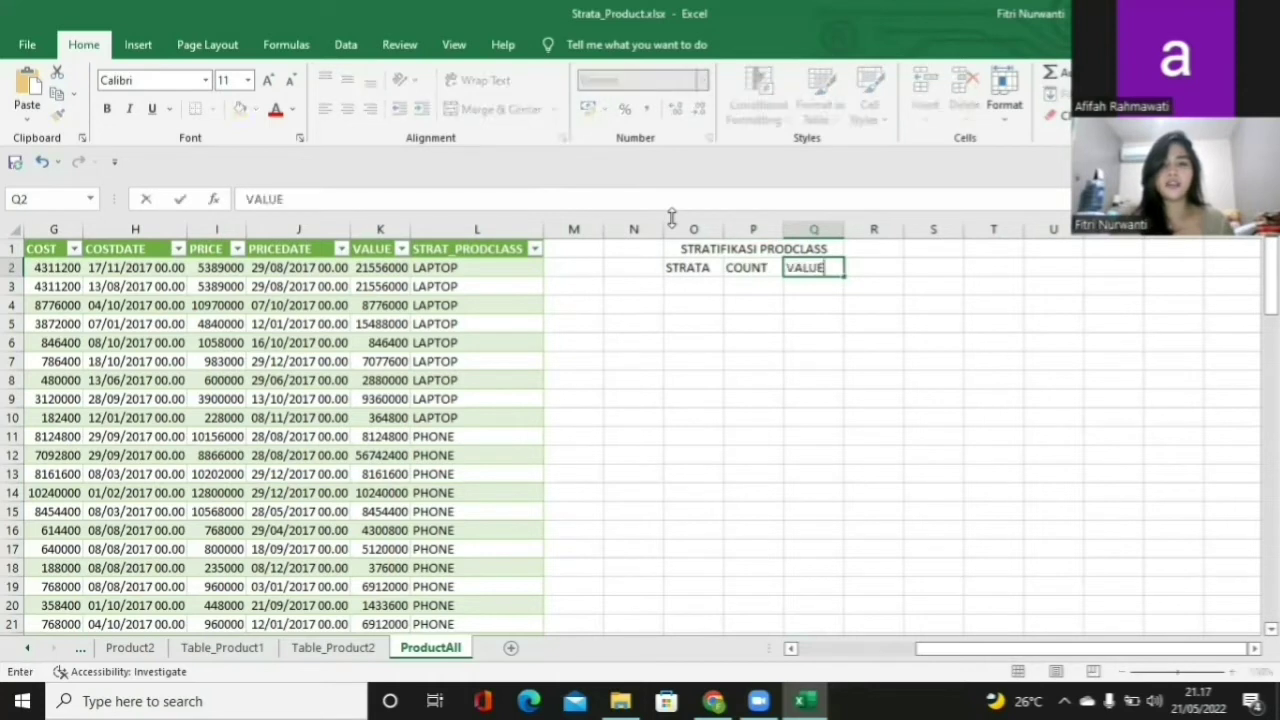
{"action": "key", "text": "Return"}
{"action": "key", "text": "Up"}
{"action": "key", "text": "Up"}
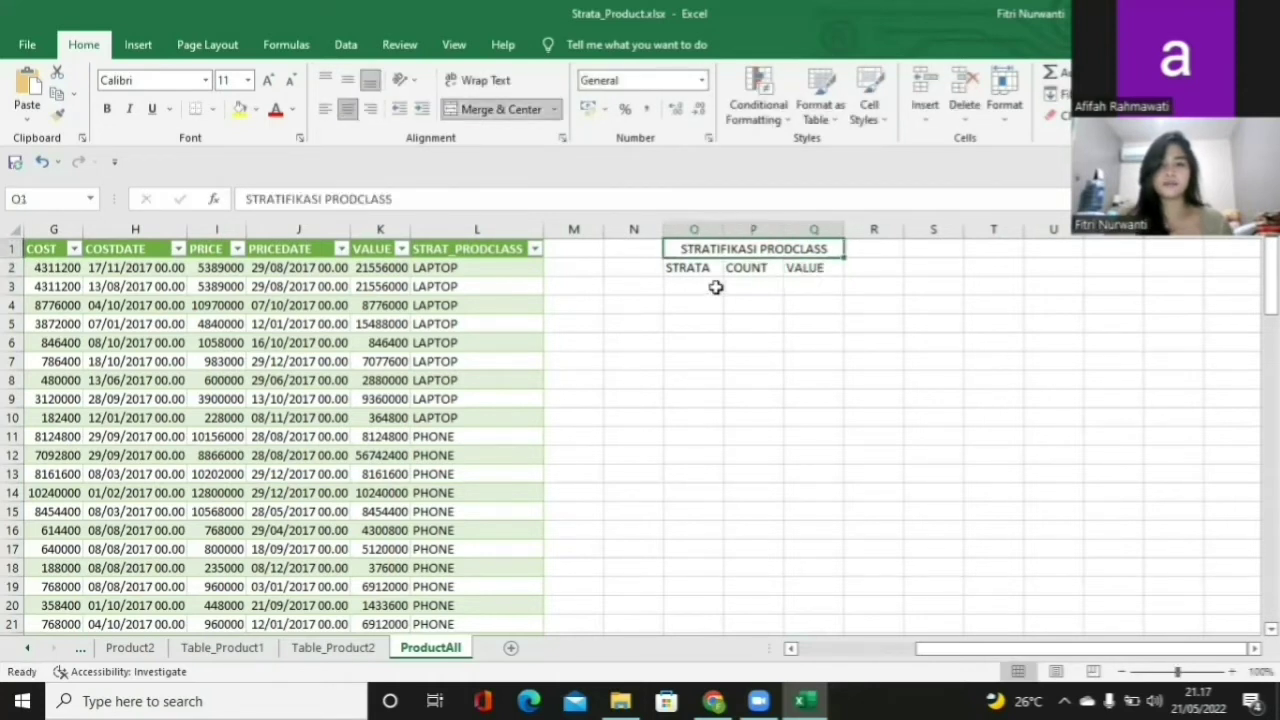
List the strata LAPTOP, PHONE, MONITOR, DISK and KOMPONEN down O3:O7, with TOTAL in O8.
{"action": "left_click", "coordinate": [716, 287]}
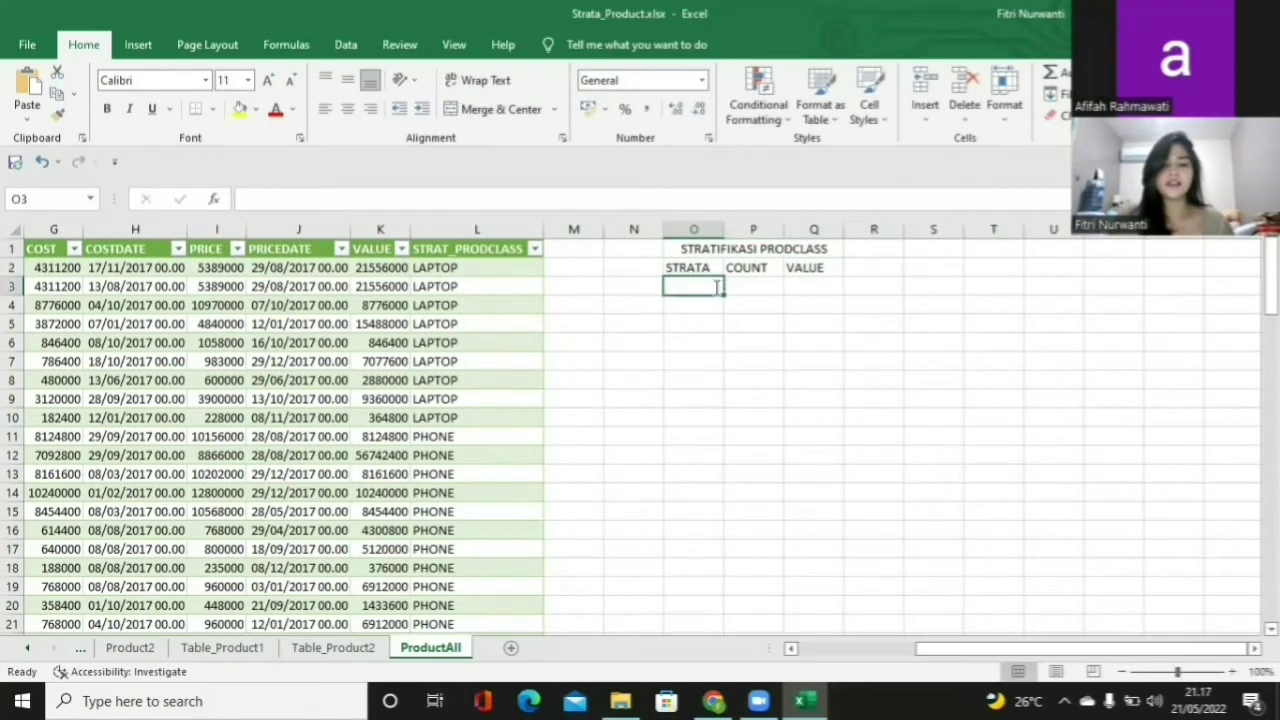
{"action": "type", "text": "LAPTOP"}
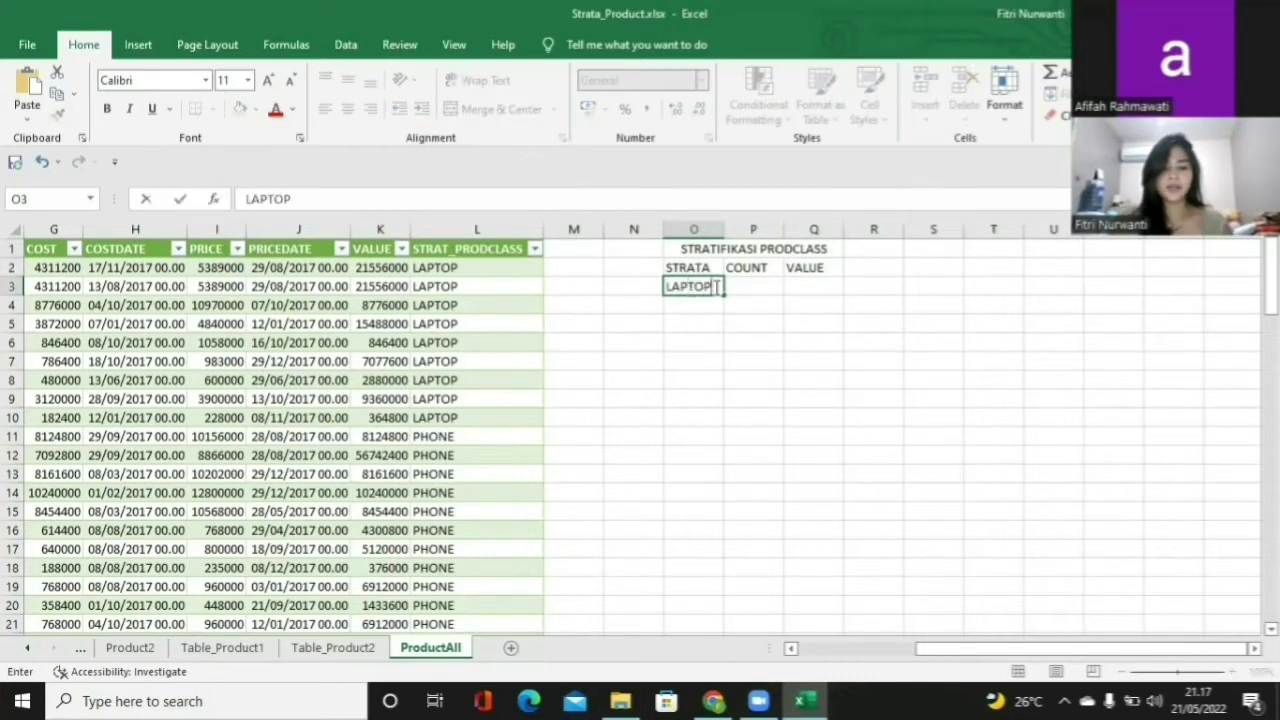
{"action": "key", "text": "Return"}
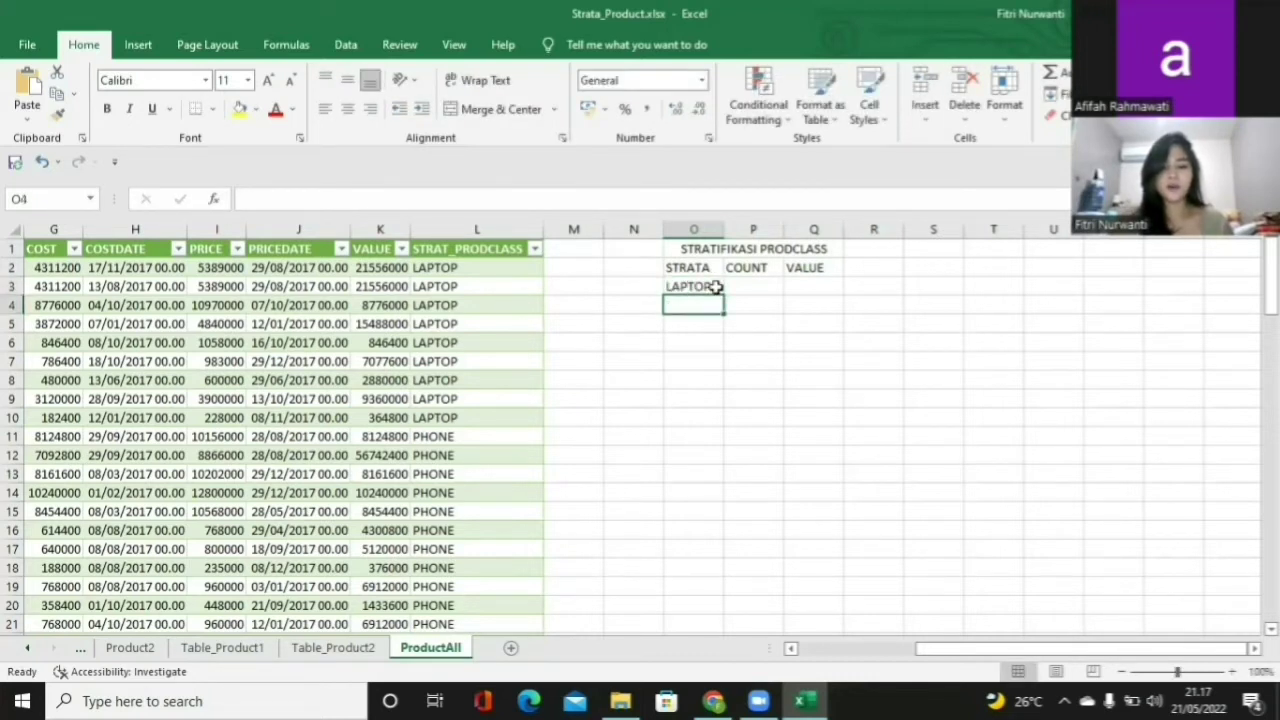
{"action": "type", "text": "PHONE"}
{"action": "key", "text": "ctrl+Return"}
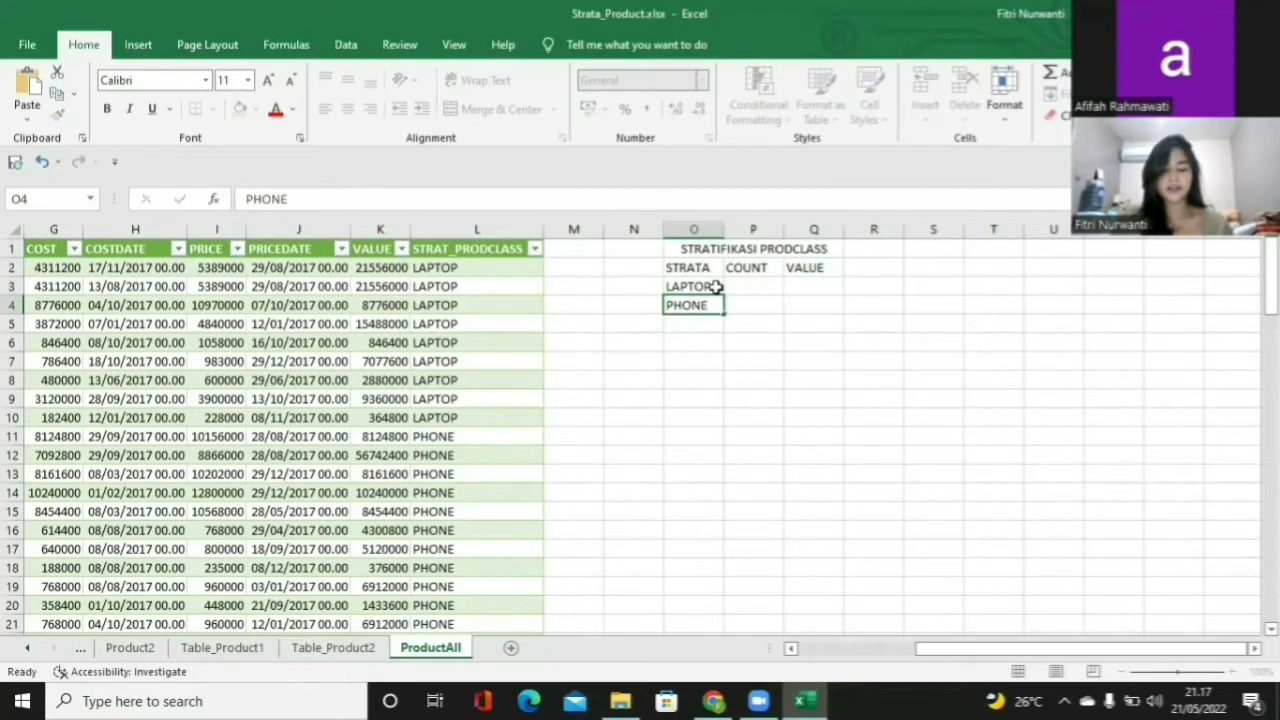
{"action": "key", "text": "Return"}
{"action": "type", "text": "MONITOR"}
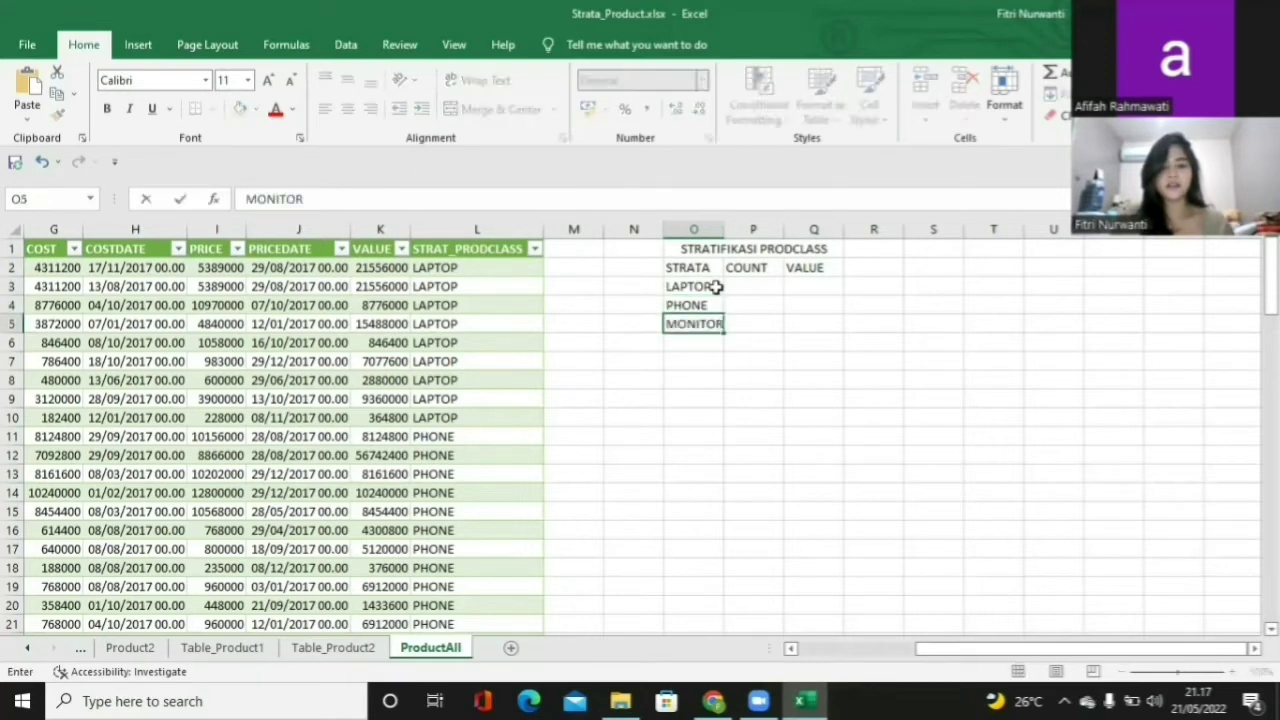
{"action": "key", "text": "Return"}
{"action": "type", "text": "DISK"}
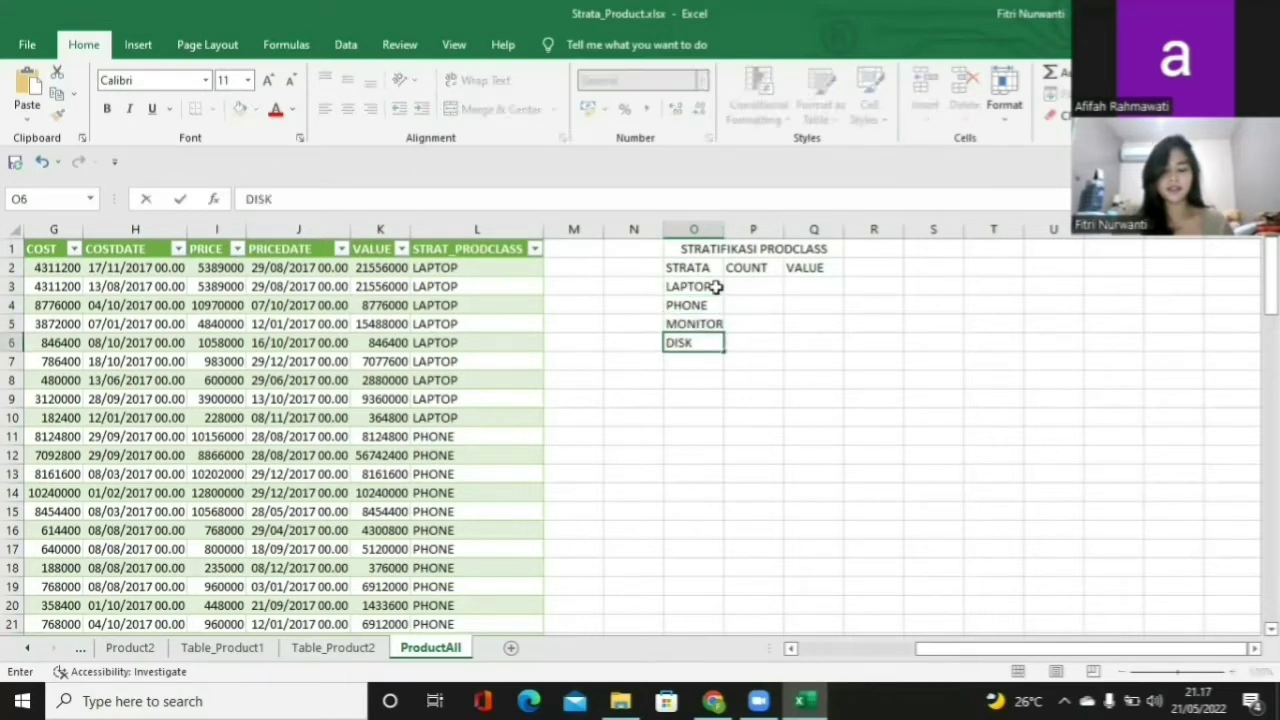
{"action": "key", "text": "Return"}
{"action": "type", "text": "KOM"}
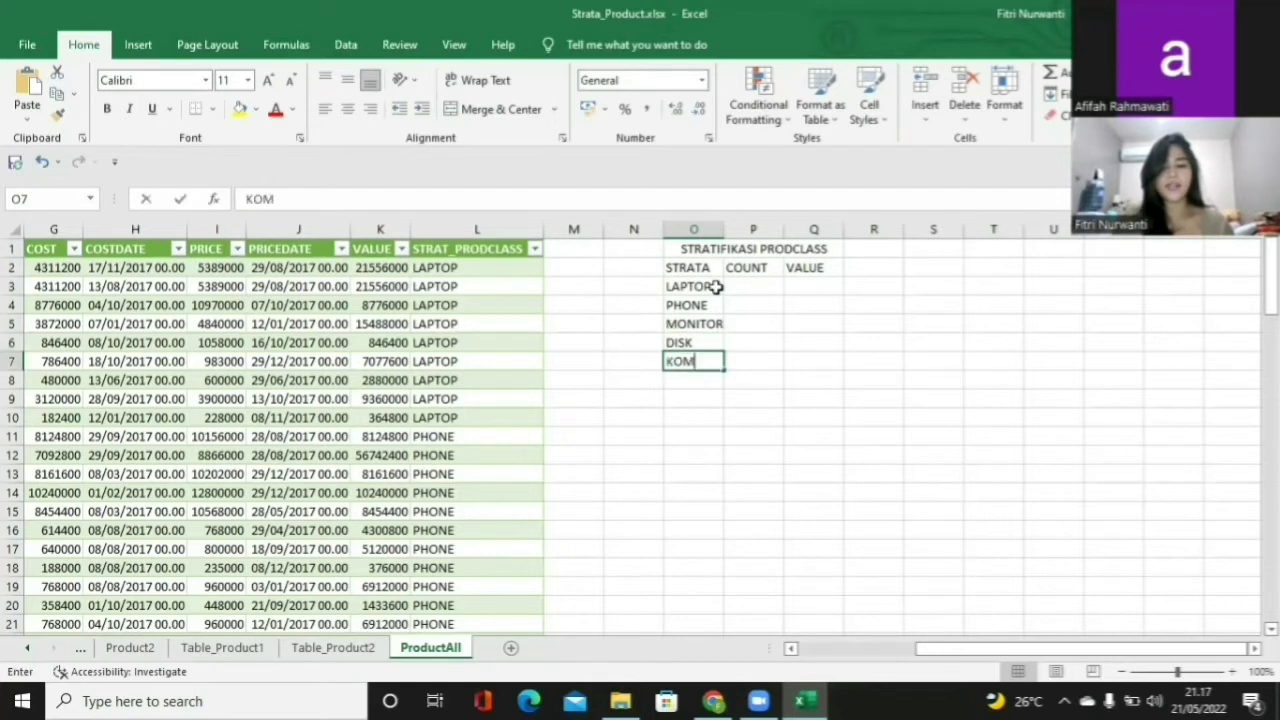
{"action": "type", "text": "PONEN"}
{"action": "key", "text": "Return"}
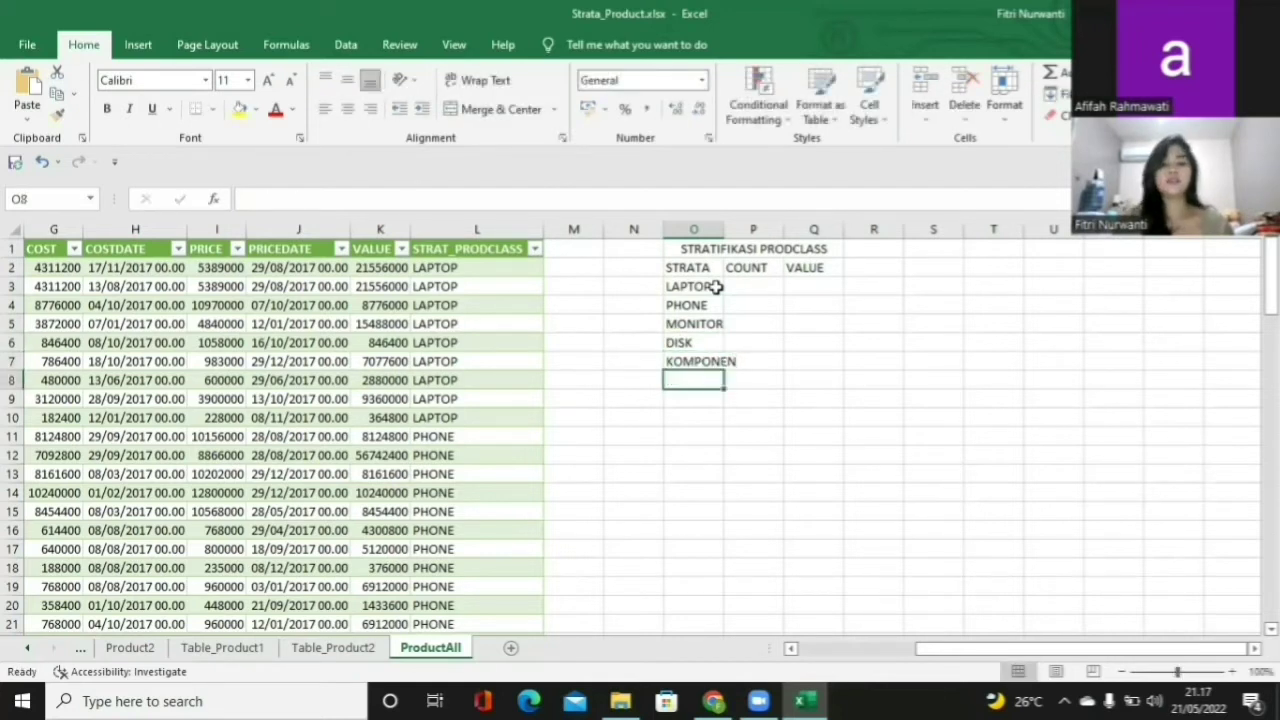
{"action": "type", "text": "TOT"}
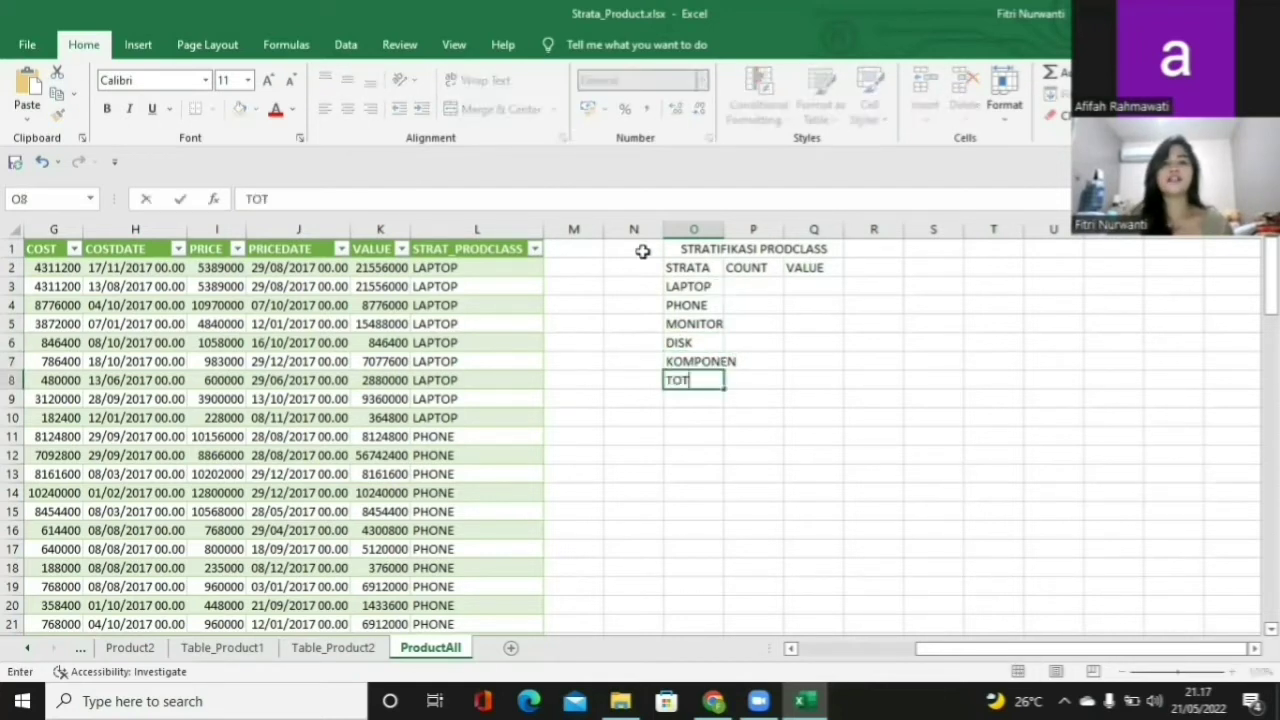
{"action": "type", "text": "AL"}
{"action": "key", "text": "Right"}
{"action": "key", "text": "Up"}
{"action": "key", "text": "Up"}
Auto-fit column O to its labels and apply all borders to the summary range O1:Q8.
{"action": "left_click_drag", "start_coordinate": [697, 248], "coordinate": [820, 380]}
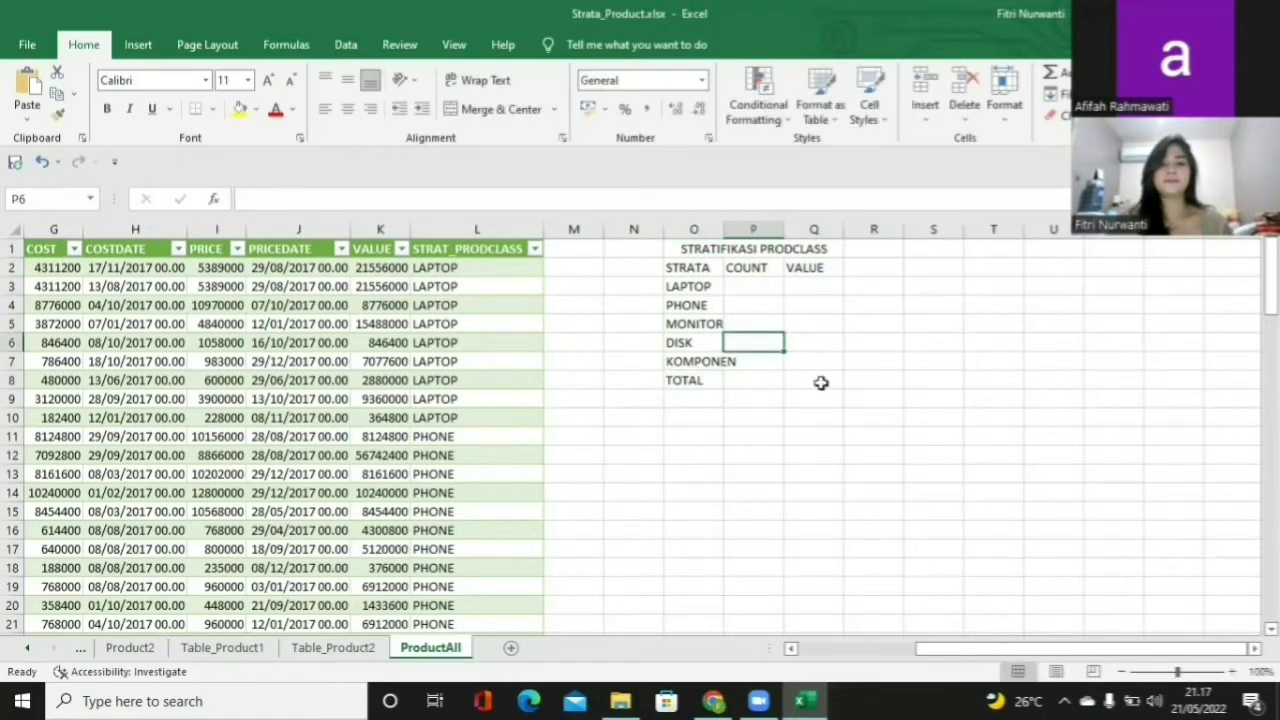
{"action": "double_click", "coordinate": [723, 229]}
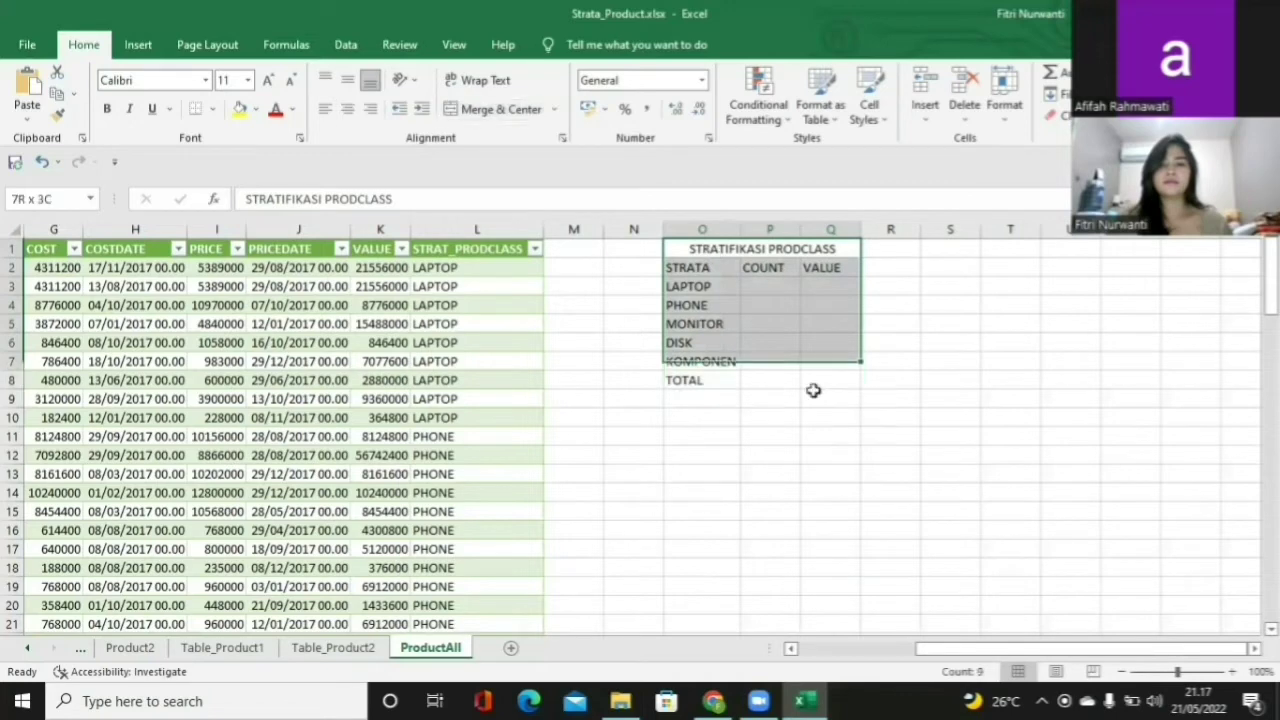
{"action": "left_click", "coordinate": [212, 109]}
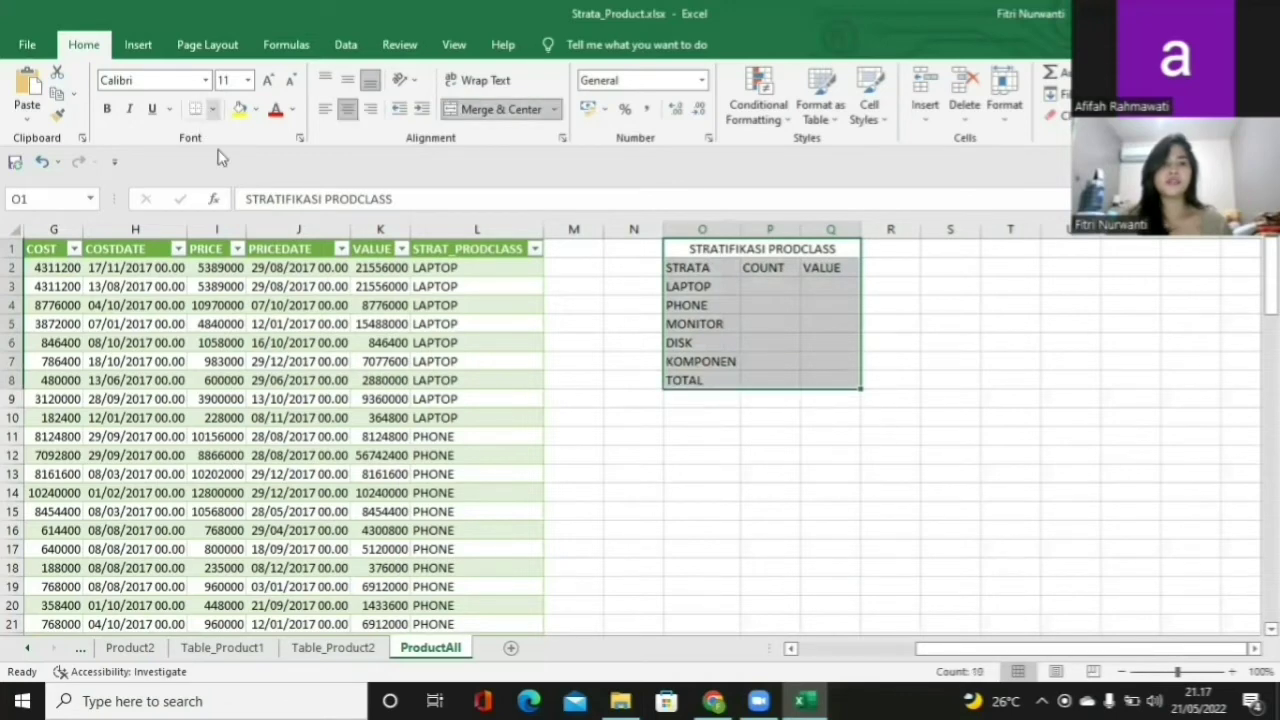
{"action": "left_click", "coordinate": [246, 271]}
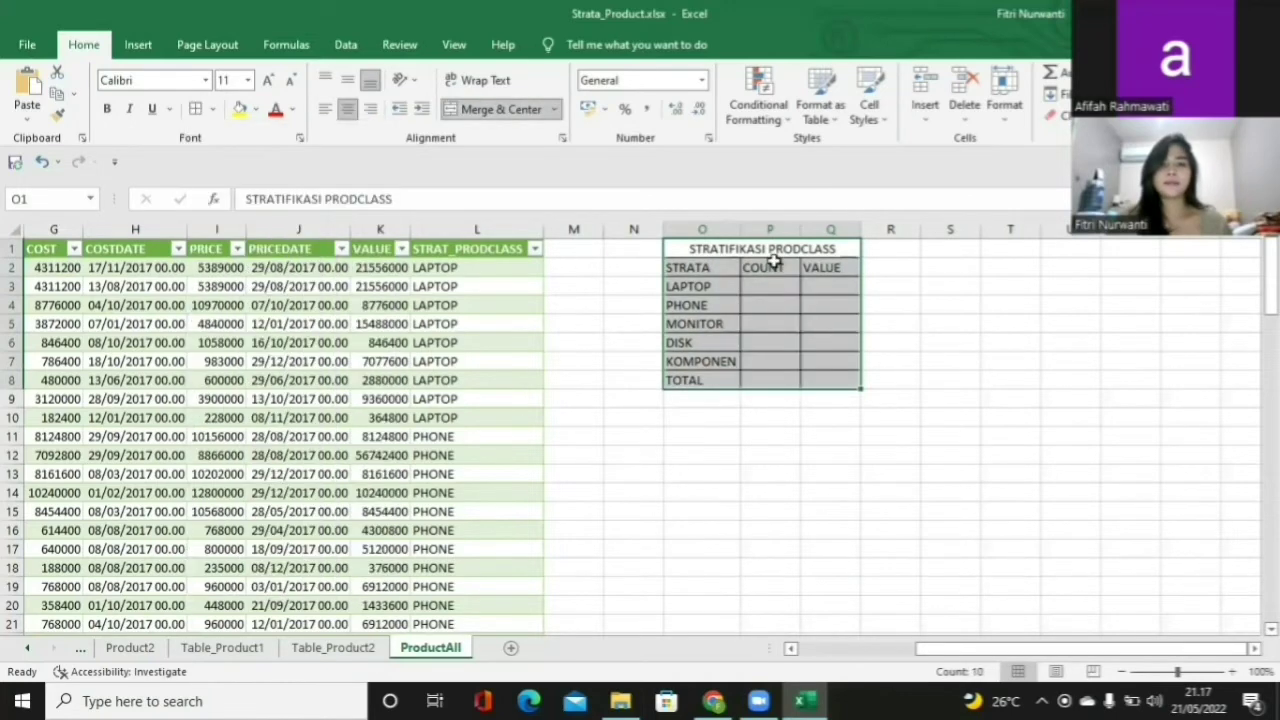
Widen columns O to Q slightly and center the headers in O2:Q2.
{"action": "left_click_drag", "start_coordinate": [750, 235], "coordinate": [760, 235]}
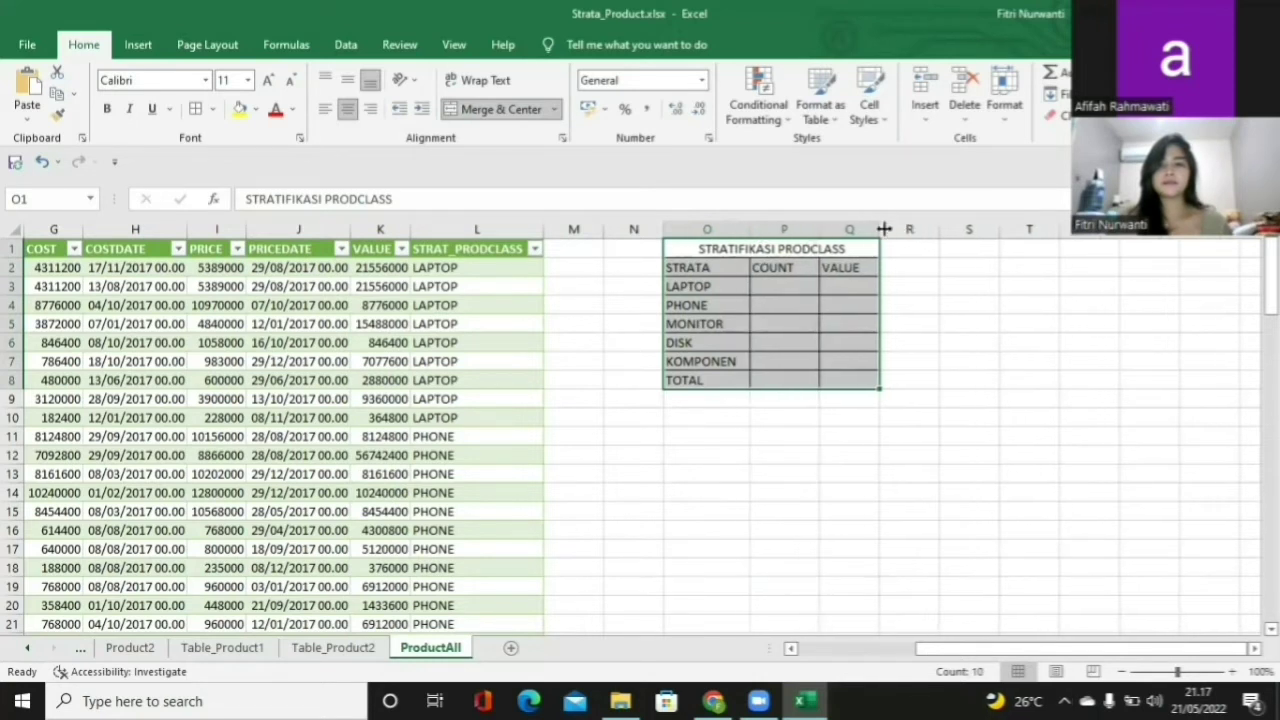
{"action": "left_click_drag", "start_coordinate": [880, 230], "coordinate": [889, 230]}
{"action": "left_click", "coordinate": [784, 323]}
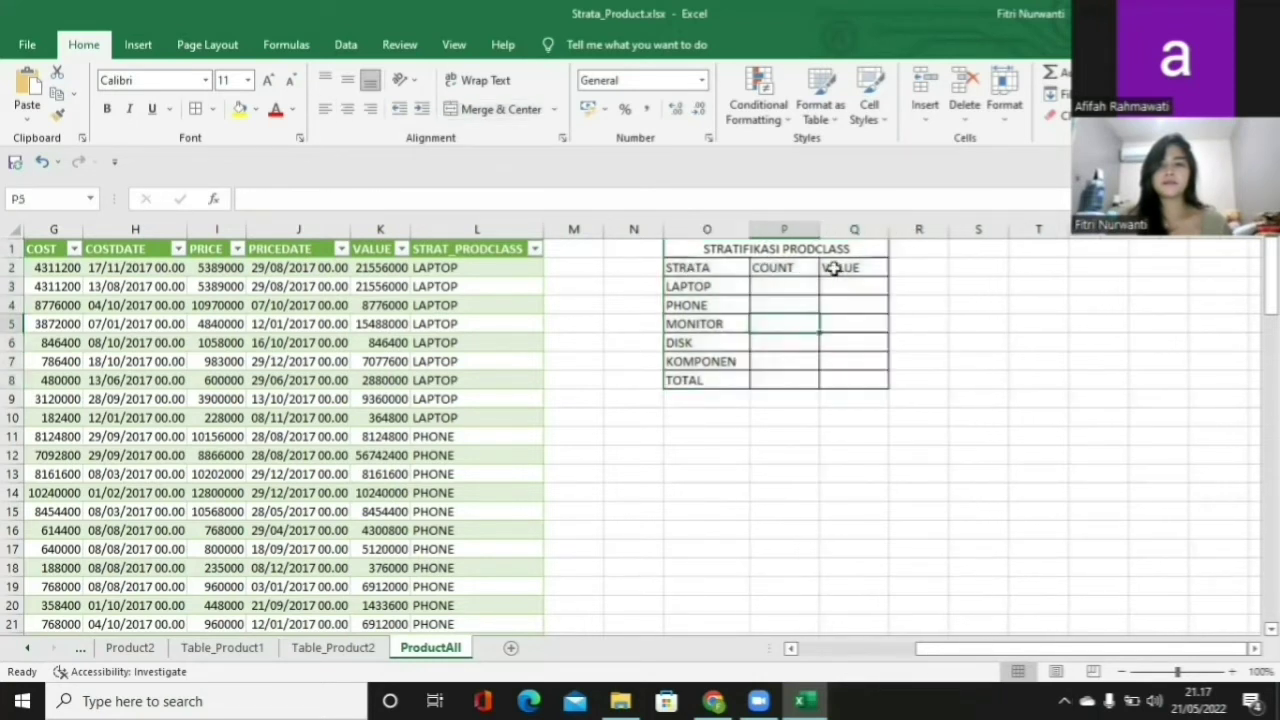
{"action": "left_click_drag", "start_coordinate": [706, 267], "coordinate": [833, 268]}
{"action": "left_click", "coordinate": [348, 109]}
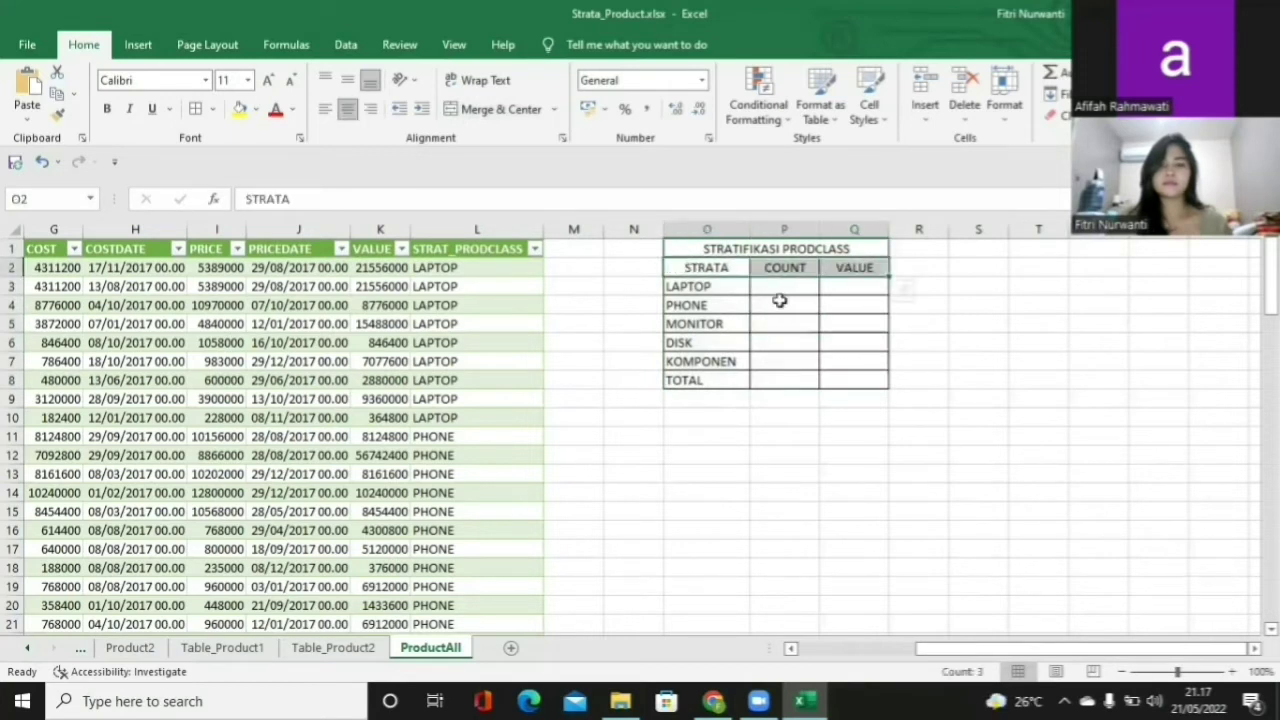
Enter the formula =COUNTIF(L:L;"LAPTOP") in P3 to count the LAPTOP records.
{"action": "left_click", "coordinate": [786, 288]}
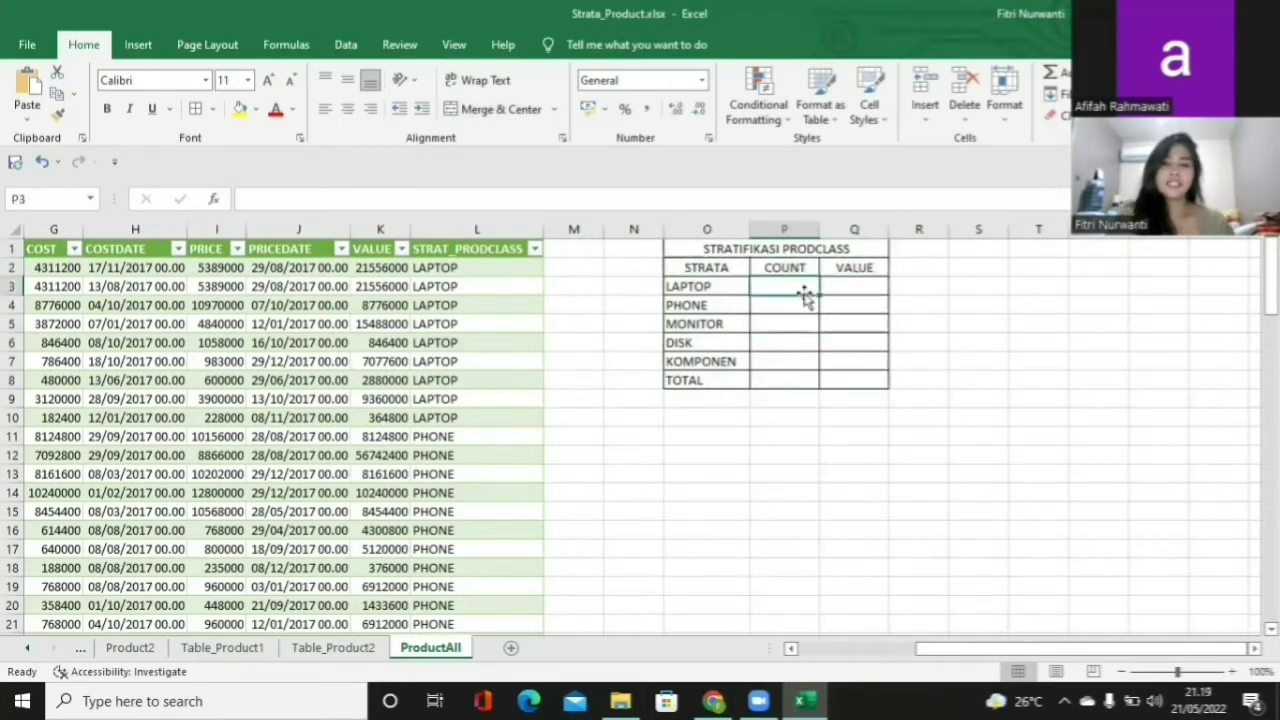
{"action": "type", "text": "="}
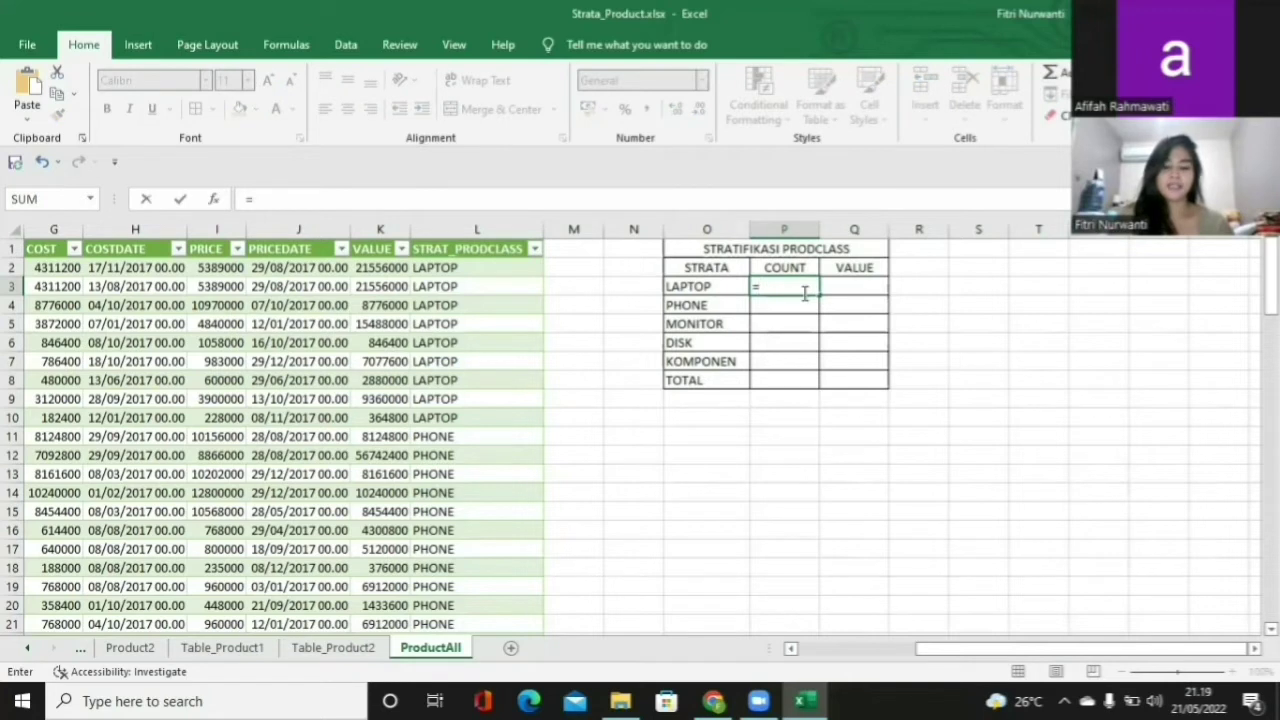
{"action": "type", "text": "COUNTIF"}
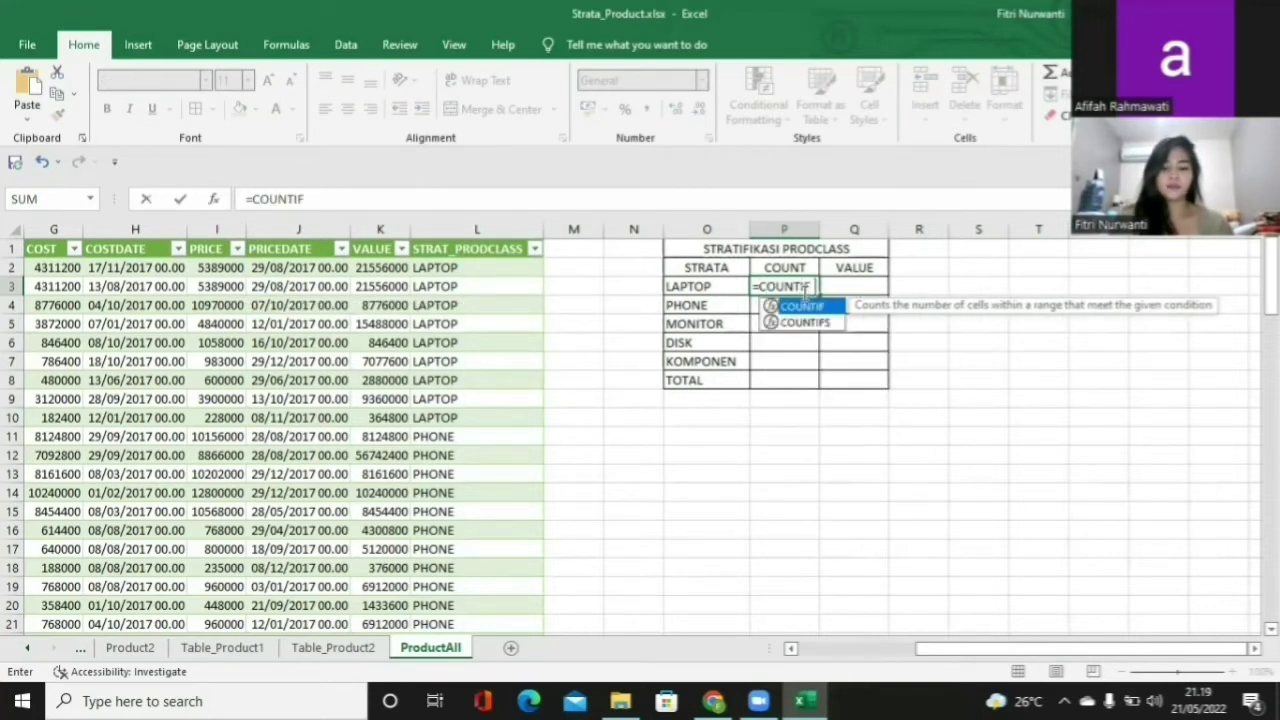
{"action": "type", "text": "(L;"}
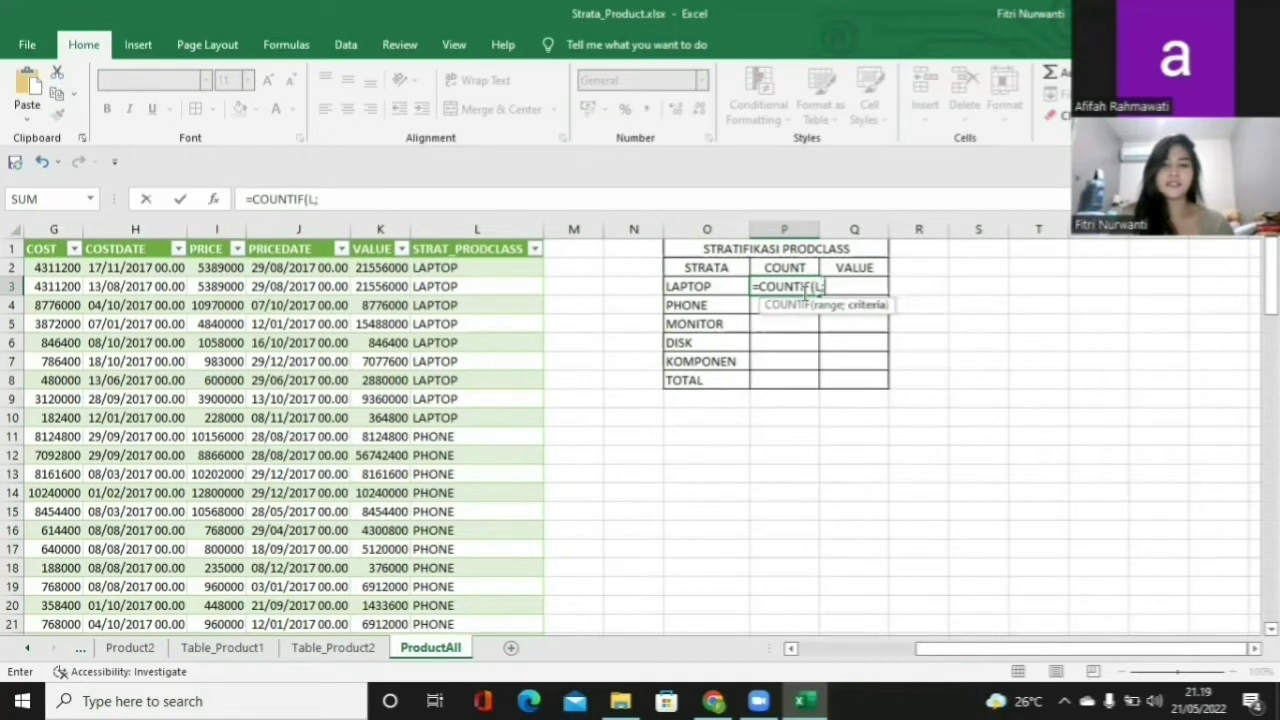
{"action": "type", "text": "L"}
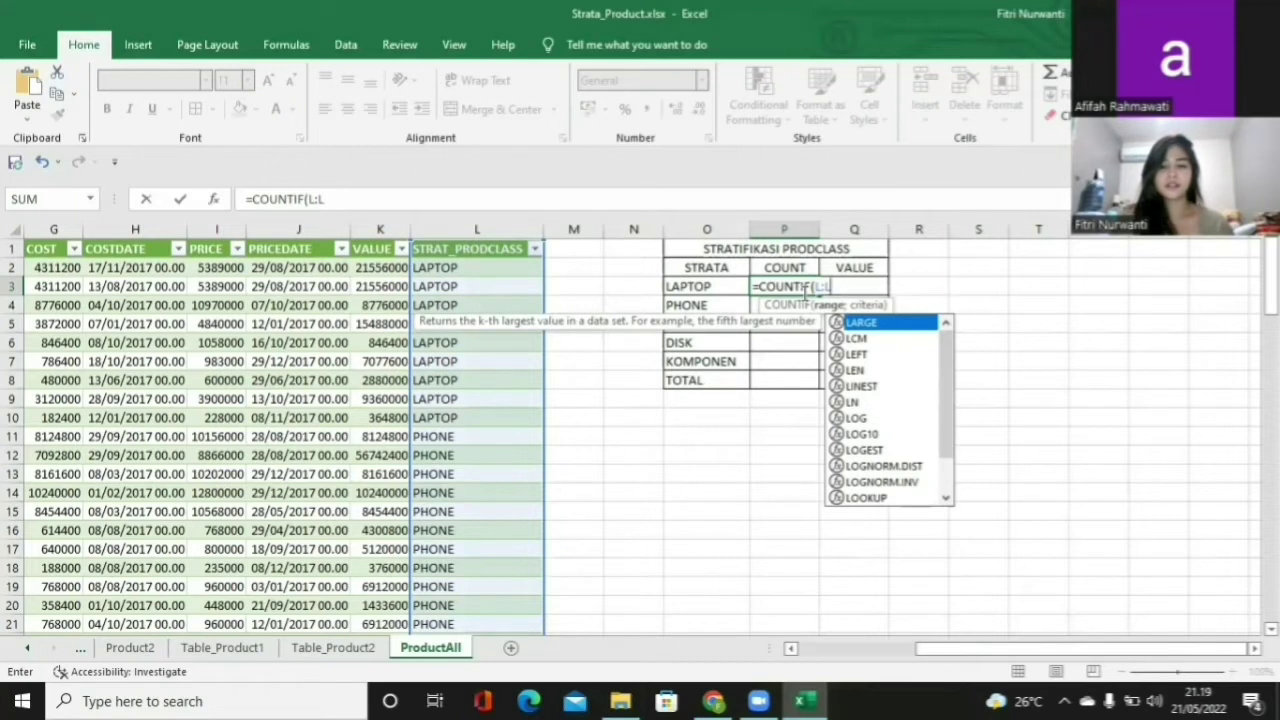
{"action": "type", "text": ";"}
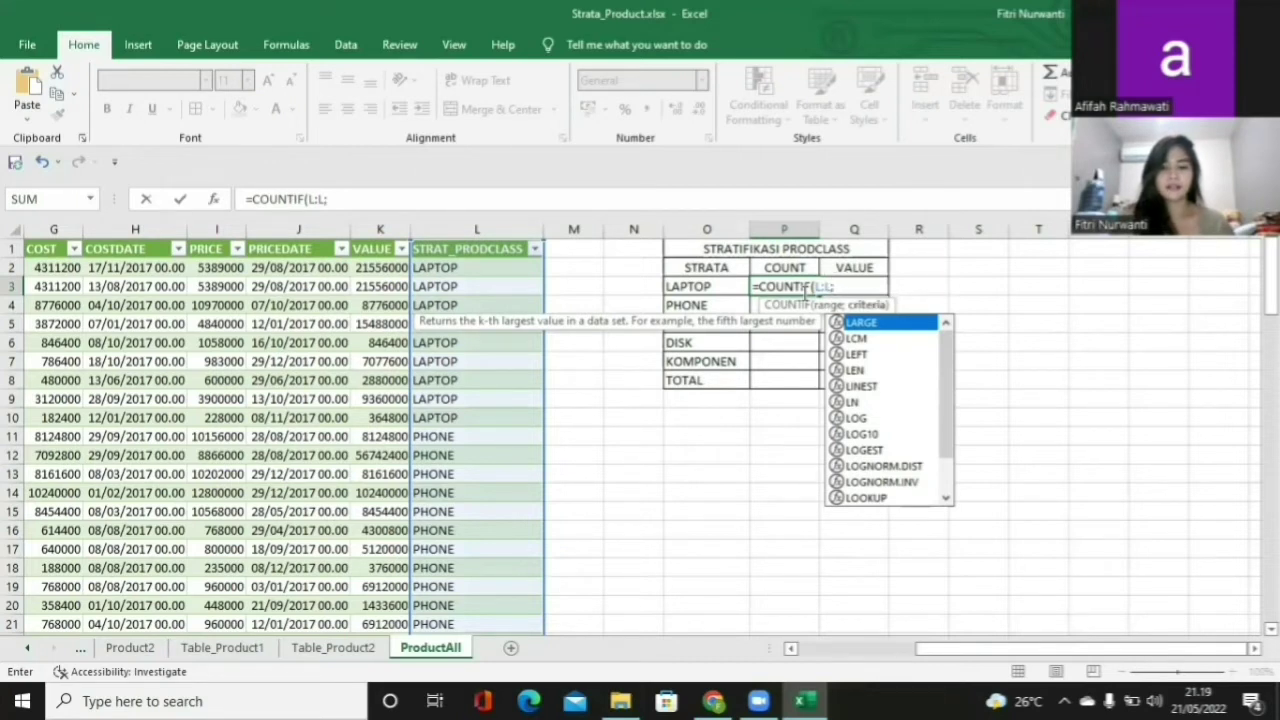
{"action": "type", "text": "\""}
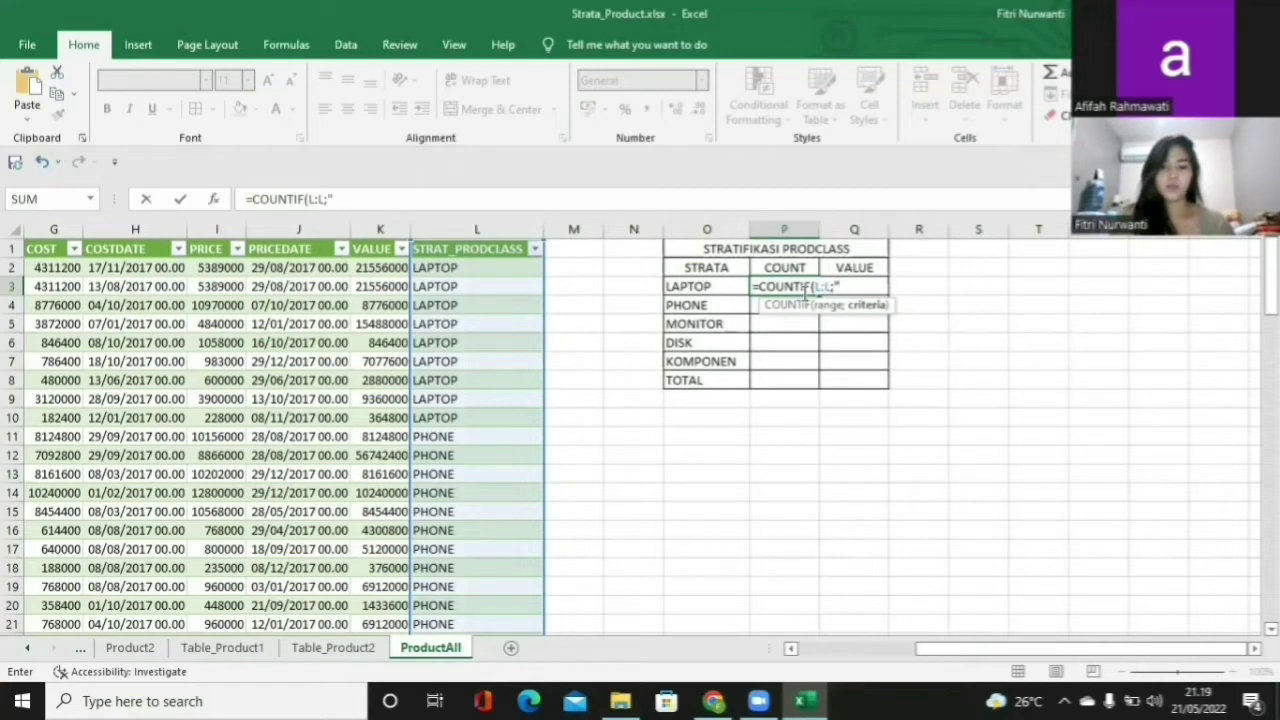
{"action": "type", "text": "LAPTOP"}
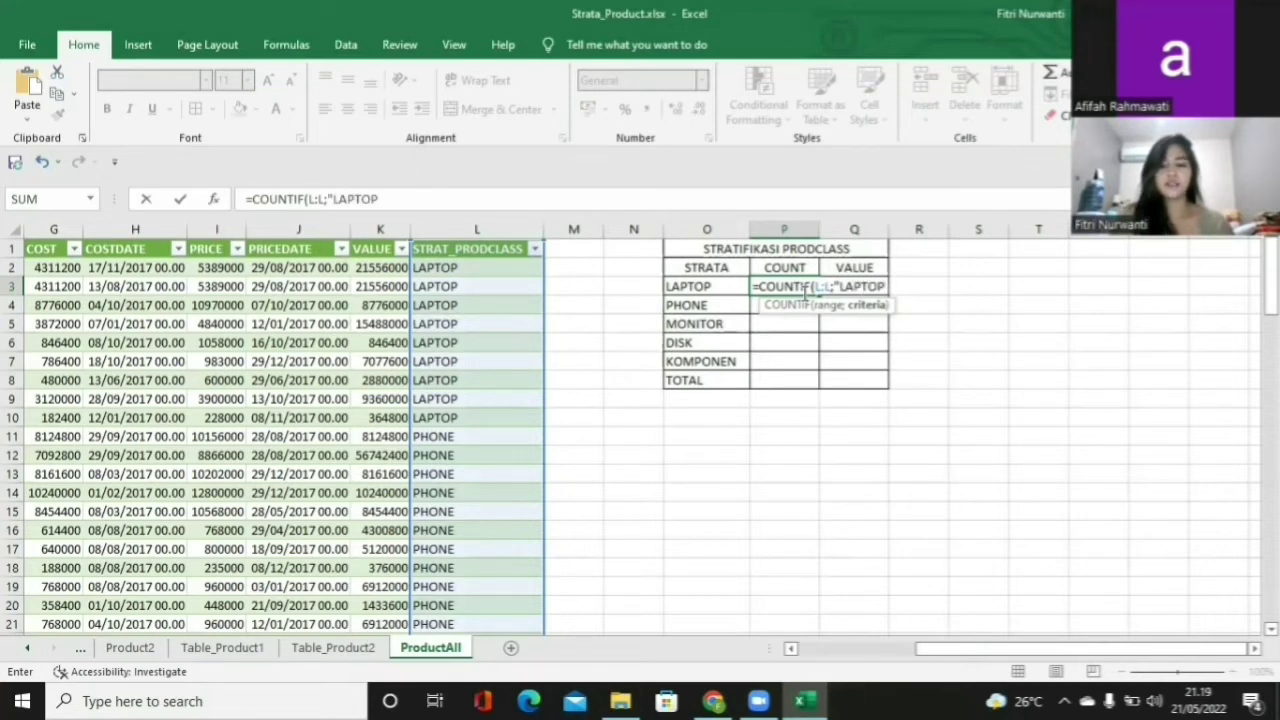
{"action": "type", "text": "\")"}
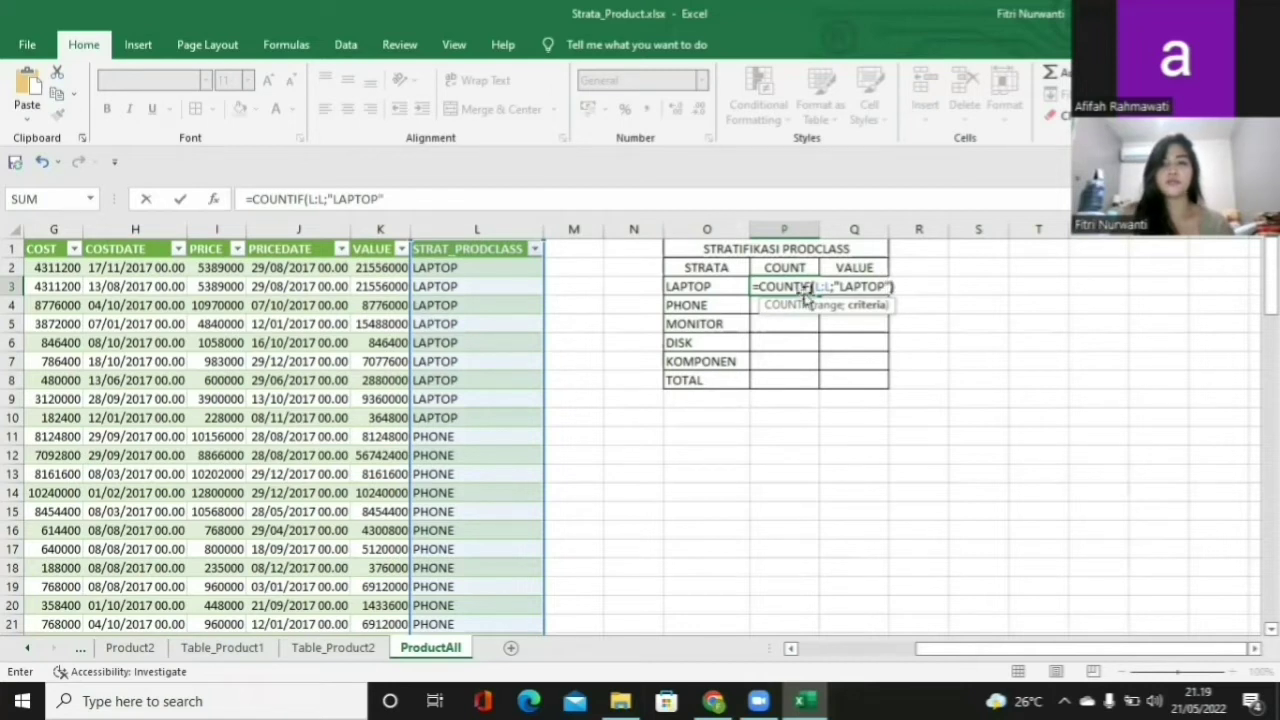
{"action": "key", "text": "Escape"}
Fill the COUNTIF formula from P3 down through the KOMPONEN row, P7.
{"action": "left_click", "coordinate": [808, 300]}
{"action": "left_click", "coordinate": [808, 289]}
{"action": "left_click_drag", "start_coordinate": [818, 295], "coordinate": [796, 363]}
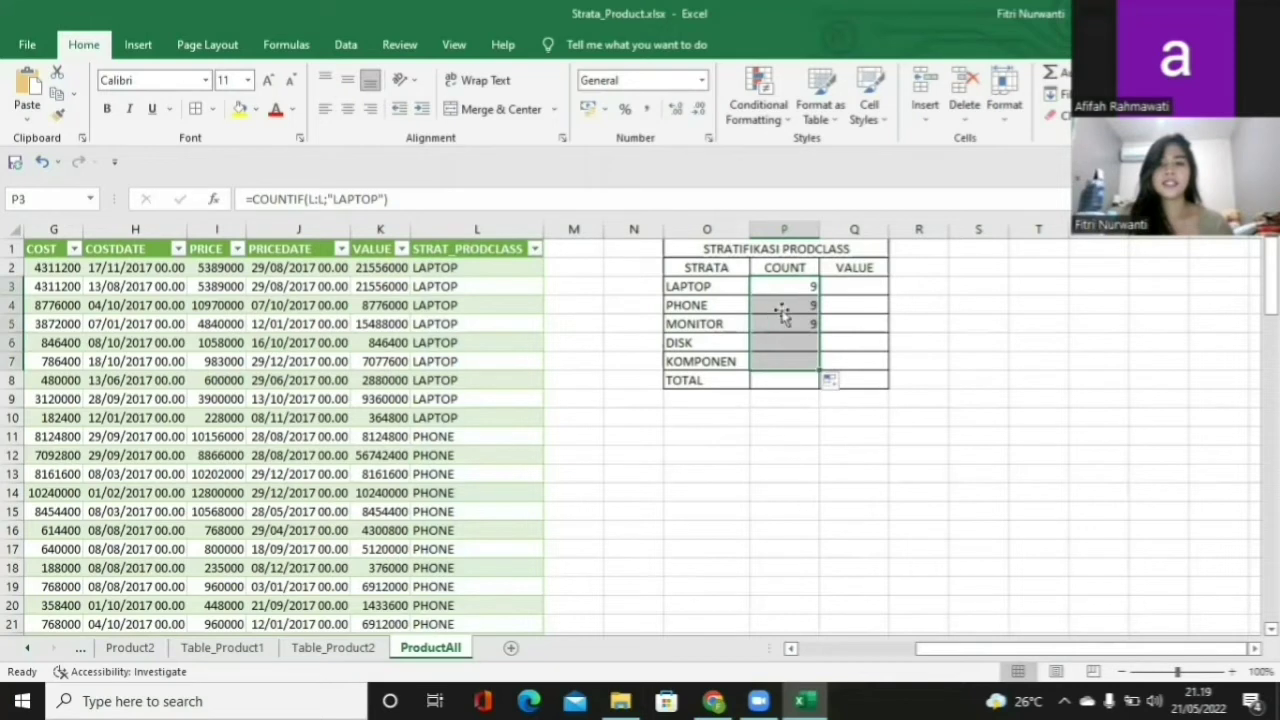
Change the criterion of the count formula in P4 to "PHONE".
{"action": "left_click", "coordinate": [780, 308]}
{"action": "double_click", "coordinate": [787, 305]}
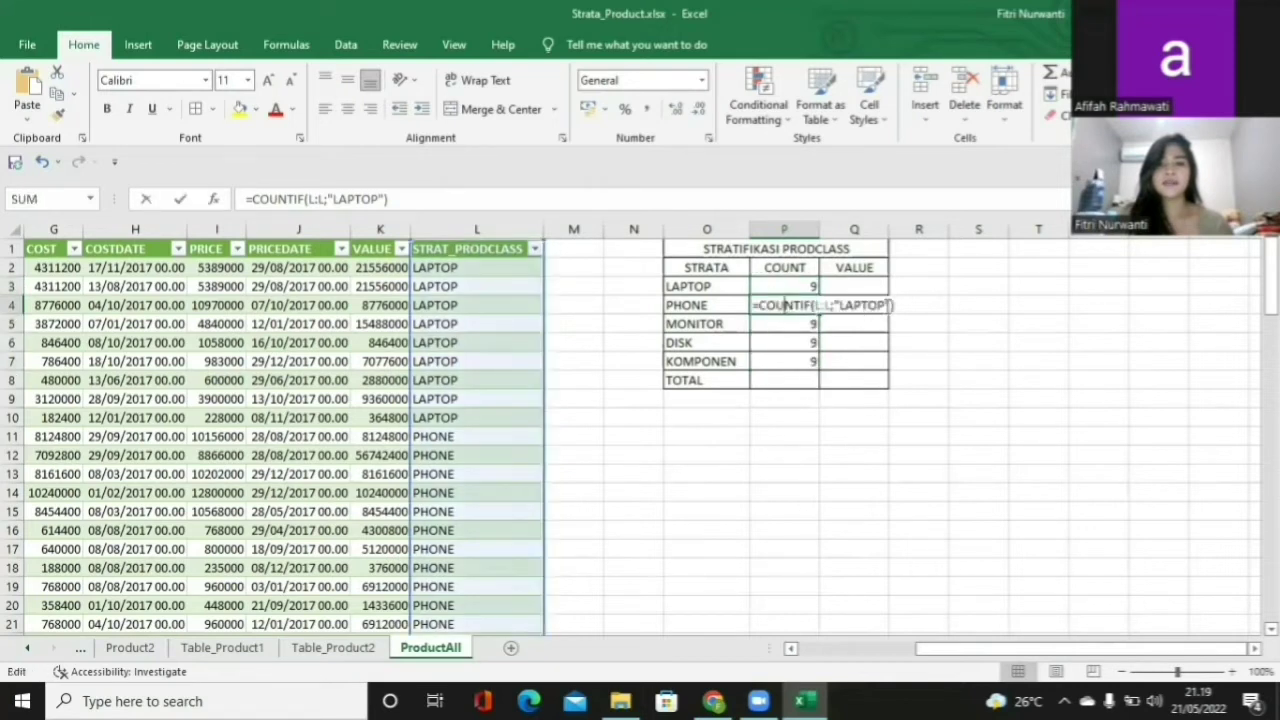
{"action": "left_click", "coordinate": [880, 303]}
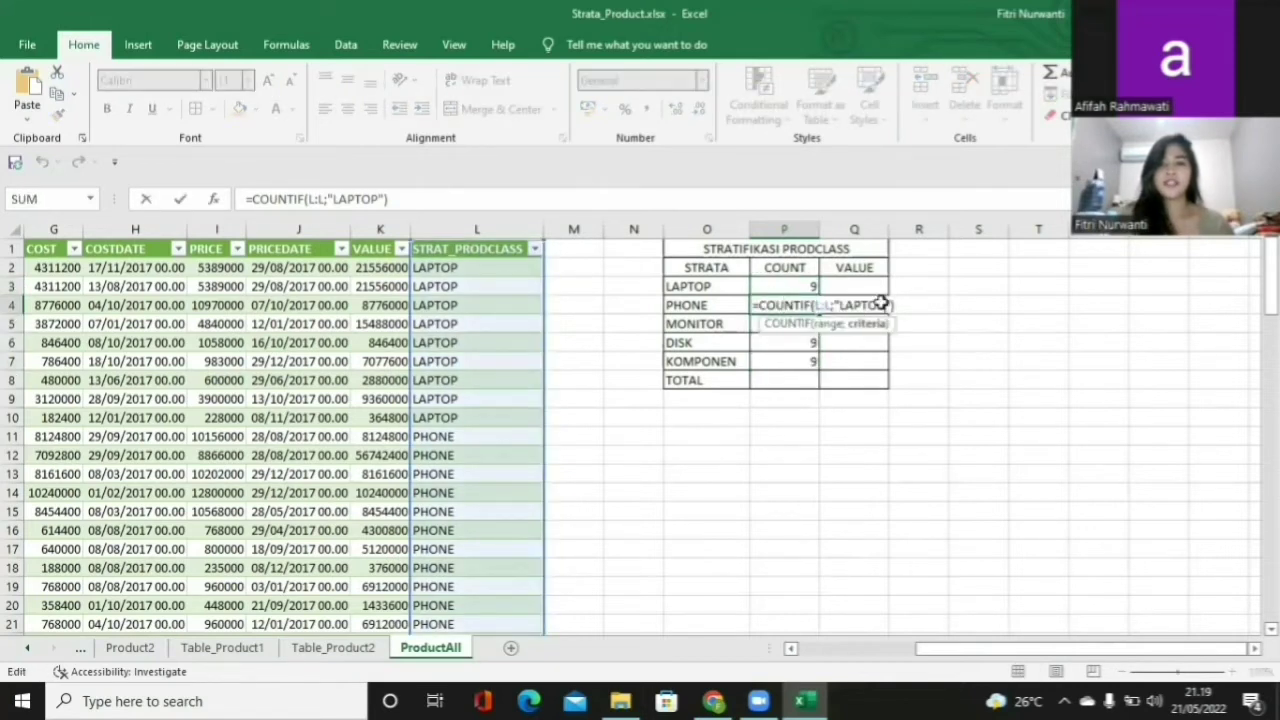
{"action": "key", "text": "BackSpace"}
{"action": "key", "text": "BackSpace"}
{"action": "key", "text": "BackSpace"}
{"action": "key", "text": "BackSpace"}
{"action": "key", "text": "BackSpace"}
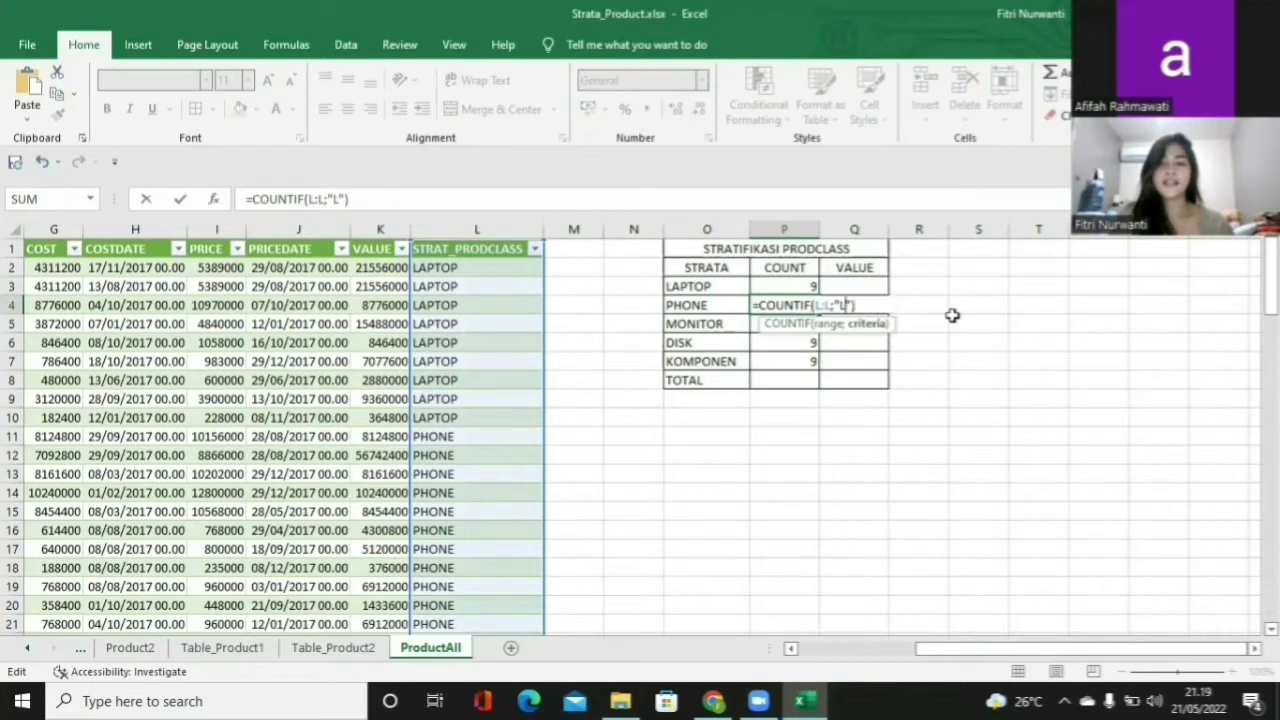
{"action": "key", "text": "BackSpace"}
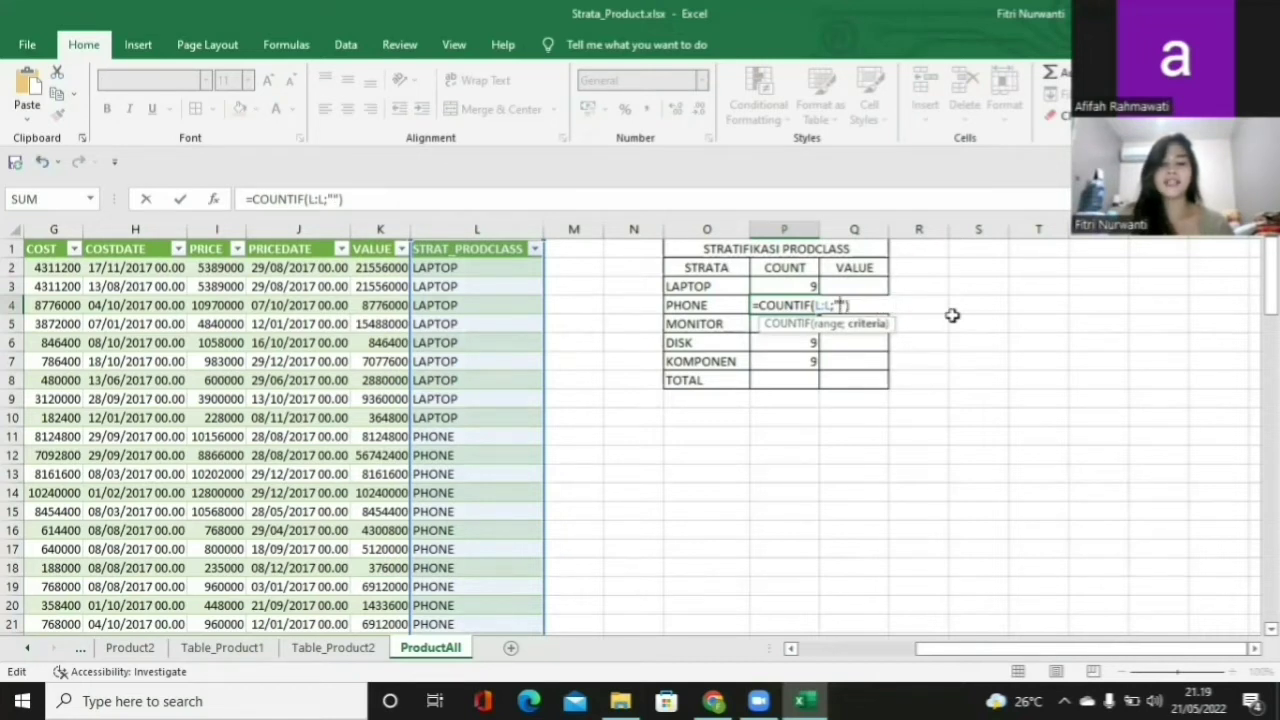
{"action": "type", "text": "PHONE"}
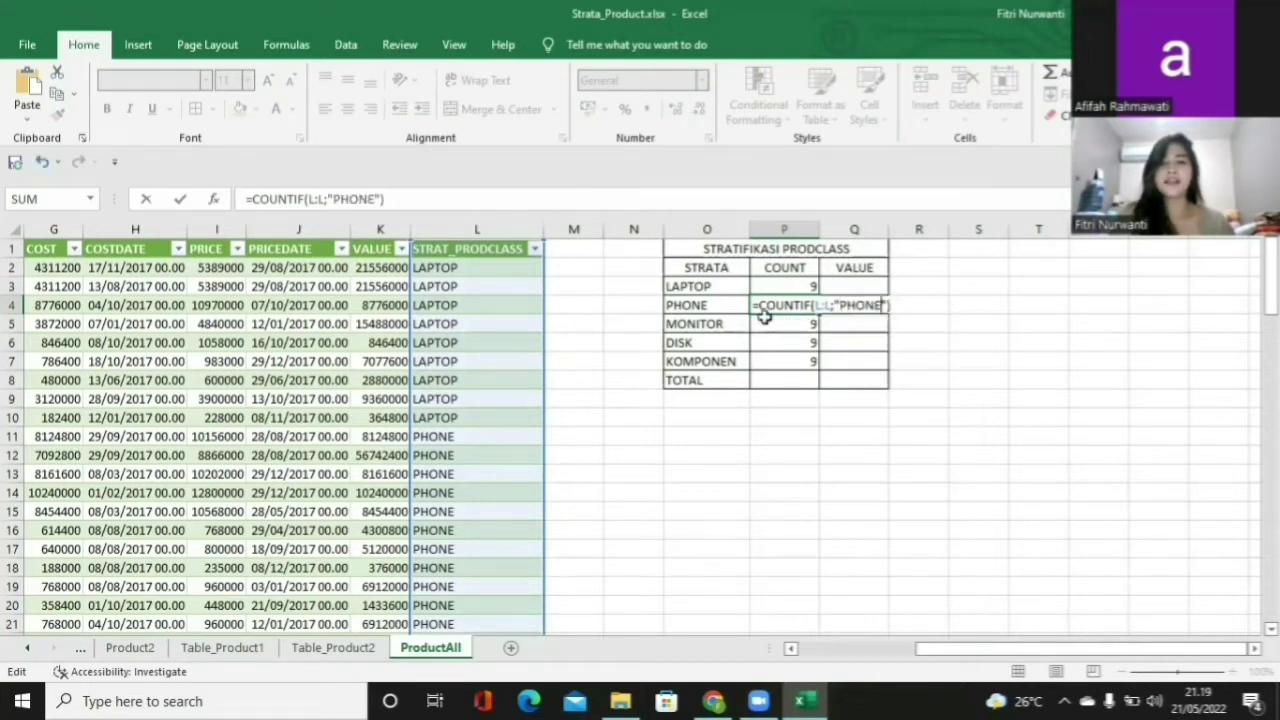
{"action": "key", "text": "Return"}
Change the criterion of the count formula in P5 to "MONITOR".
{"action": "left_click", "coordinate": [384, 199]}
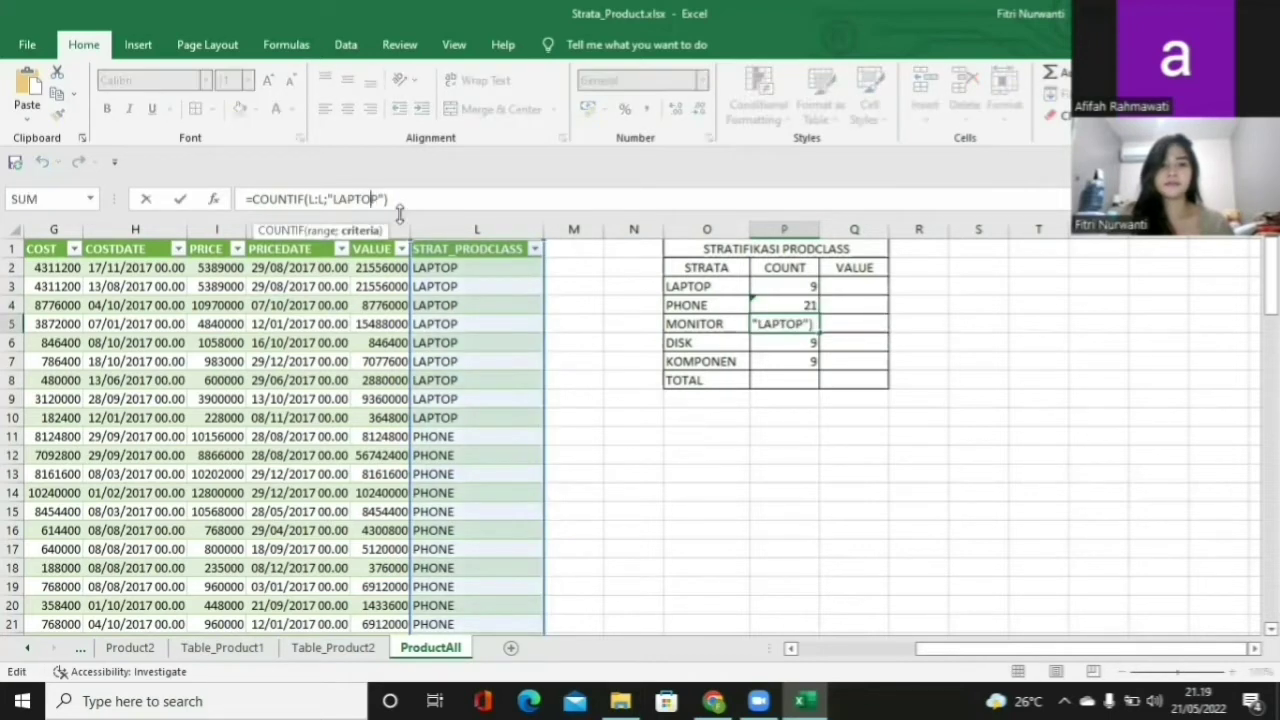
{"action": "key", "text": "BackSpace"}
{"action": "key", "text": "BackSpace"}
{"action": "key", "text": "BackSpace"}
{"action": "key", "text": "BackSpace"}
{"action": "key", "text": "BackSpace"}
{"action": "key", "text": "BackSpace"}
{"action": "type", "text": "MON"}
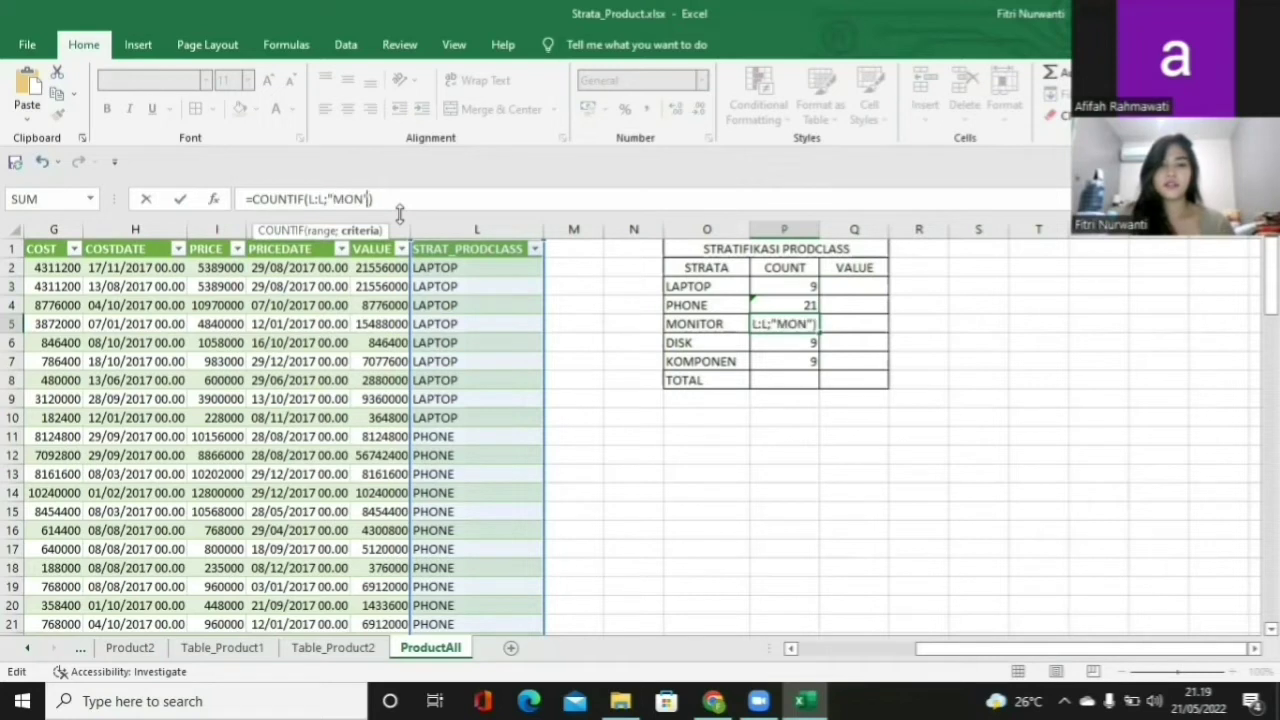
{"action": "type", "text": "ITOR"}
{"action": "key", "text": "Return"}
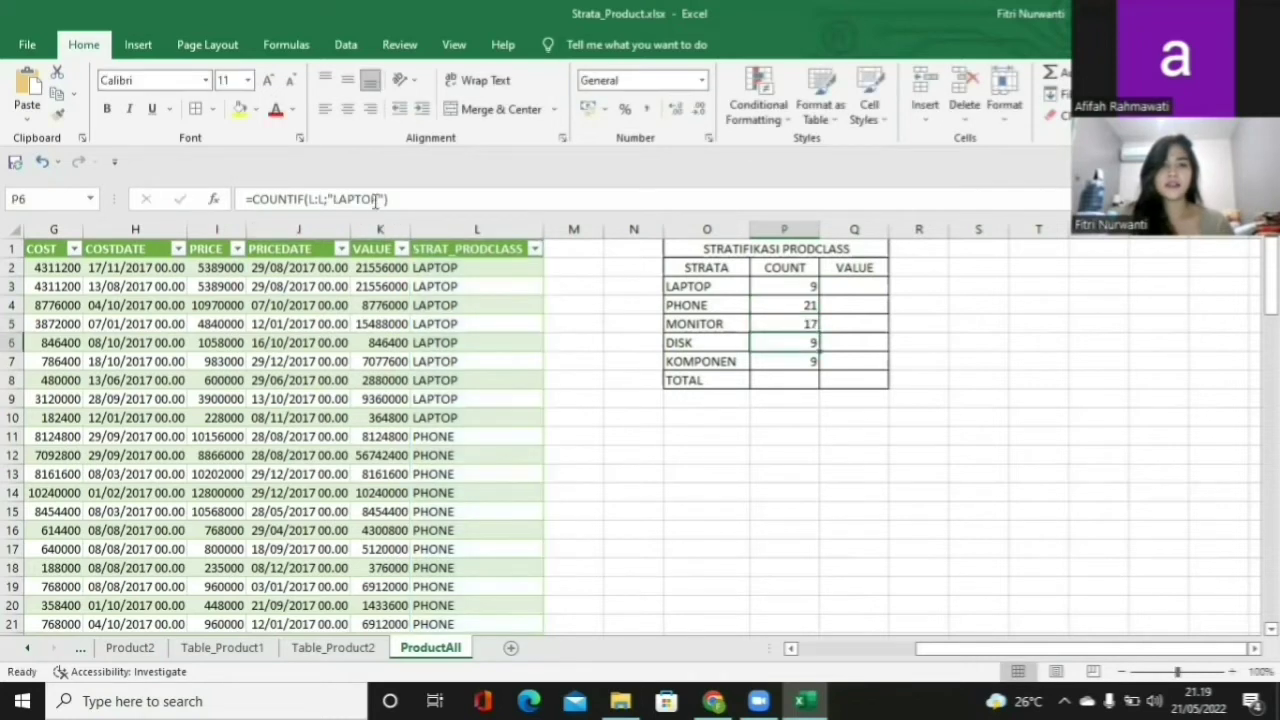
Change the criterion of the count formula in P6 to "DISK".
{"action": "left_click", "coordinate": [377, 199]}
{"action": "key", "text": "BackSpace"}
{"action": "key", "text": "BackSpace"}
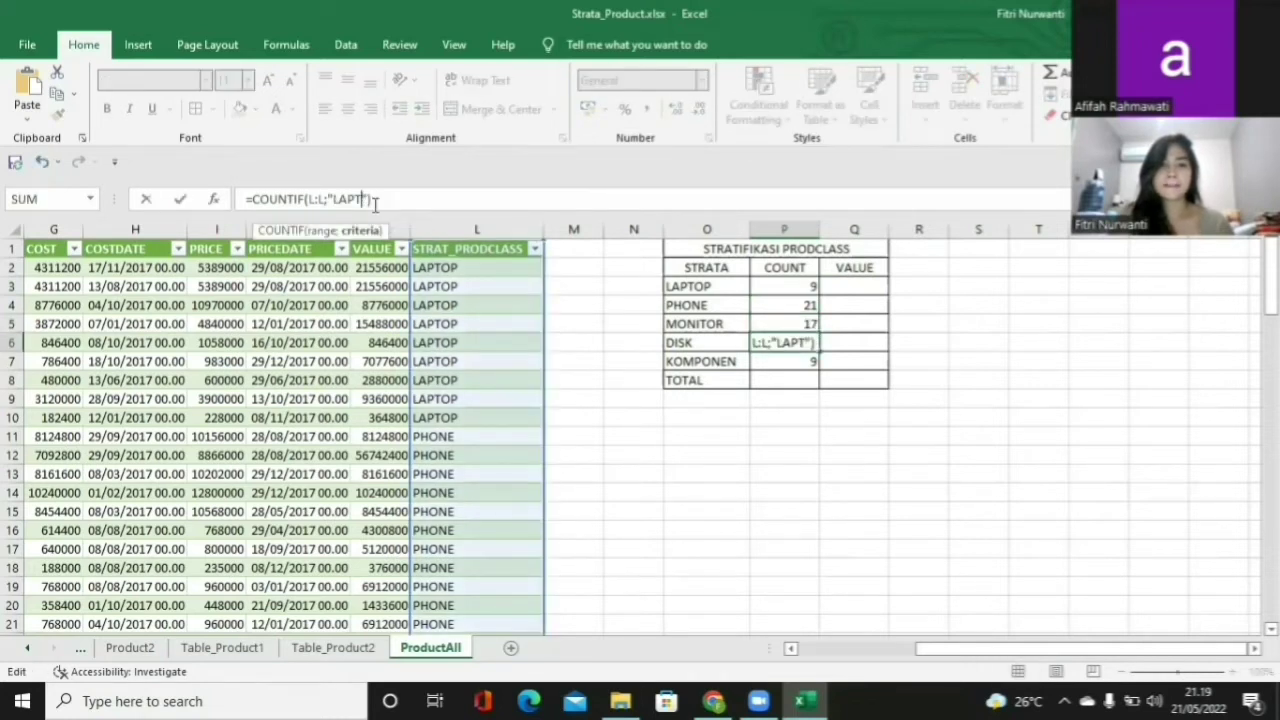
{"action": "key", "text": "BackSpace"}
{"action": "key", "text": "BackSpace"}
{"action": "key", "text": "BackSpace"}
{"action": "key", "text": "BackSpace"}
{"action": "type", "text": "DIS"}
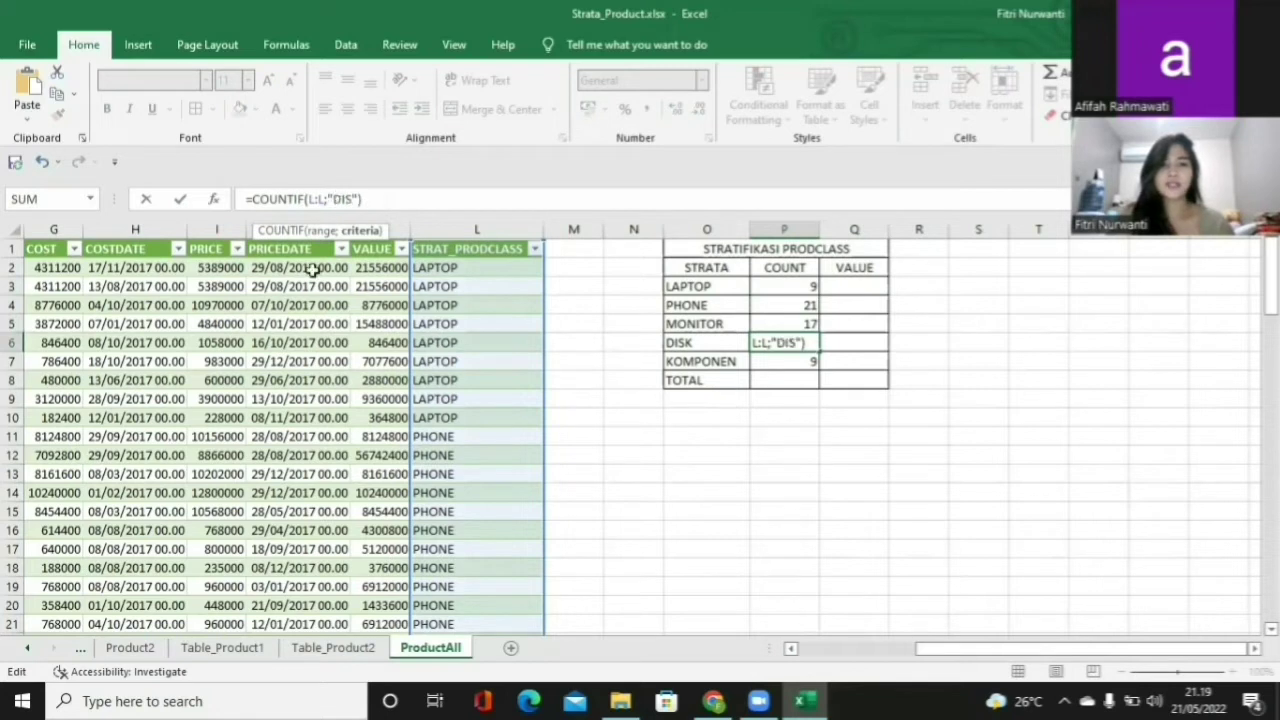
{"action": "key", "text": "Return"}
Change the criterion of the count formula in P7 to "KOMPONEN".
{"action": "left_click", "coordinate": [401, 204]}
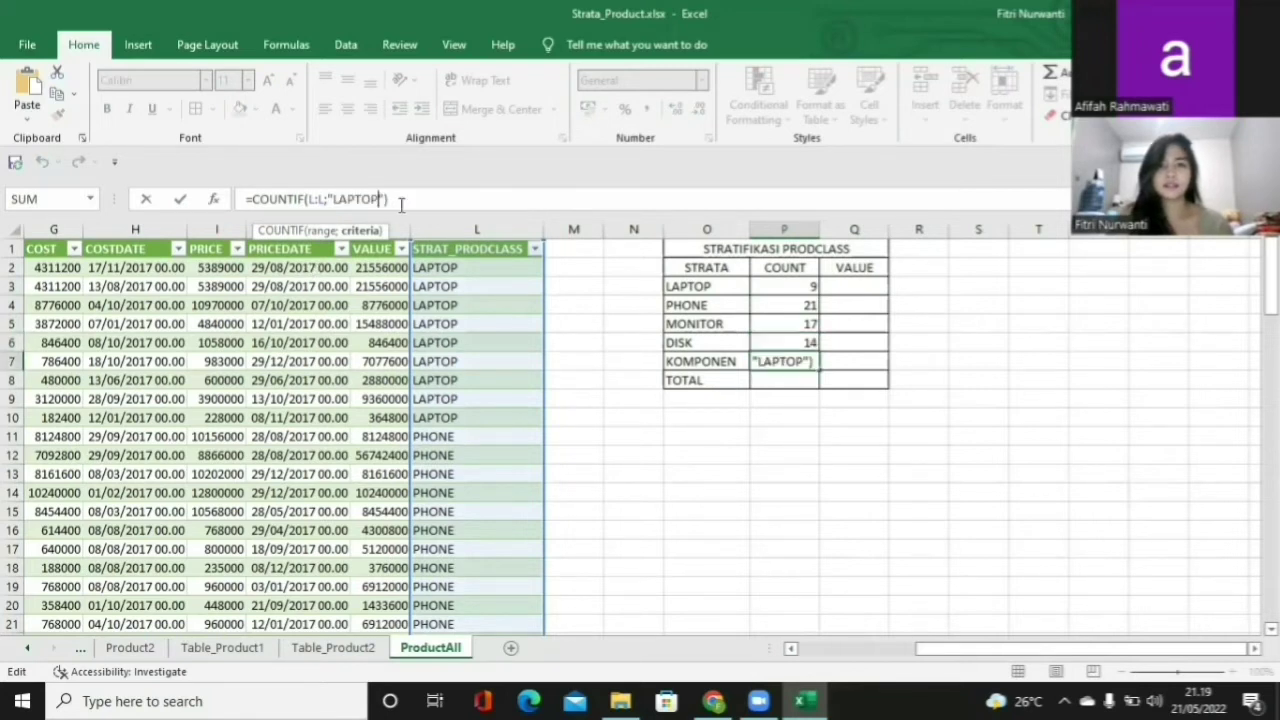
{"action": "key", "text": "BackSpace"}
{"action": "key", "text": "BackSpace"}
{"action": "key", "text": "BackSpace"}
{"action": "key", "text": "BackSpace"}
{"action": "key", "text": "BackSpace"}
{"action": "key", "text": "BackSpace"}
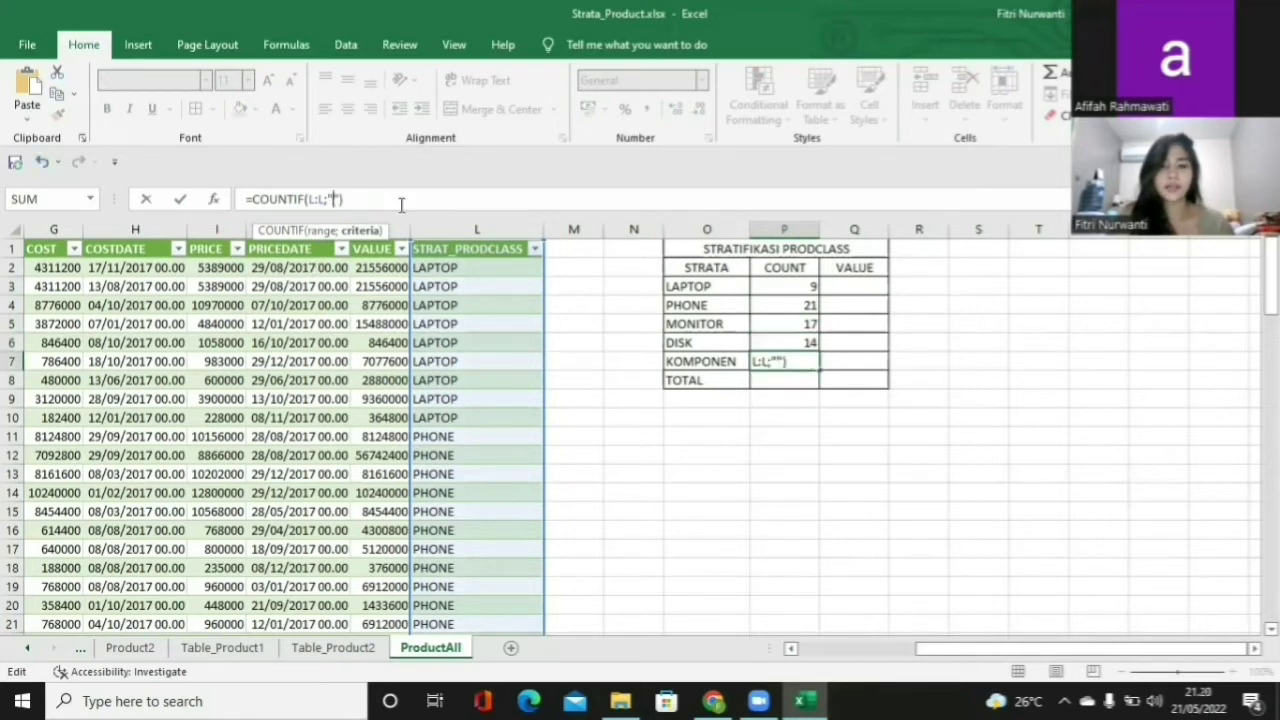
{"action": "type", "text": "KOMPONEN"}
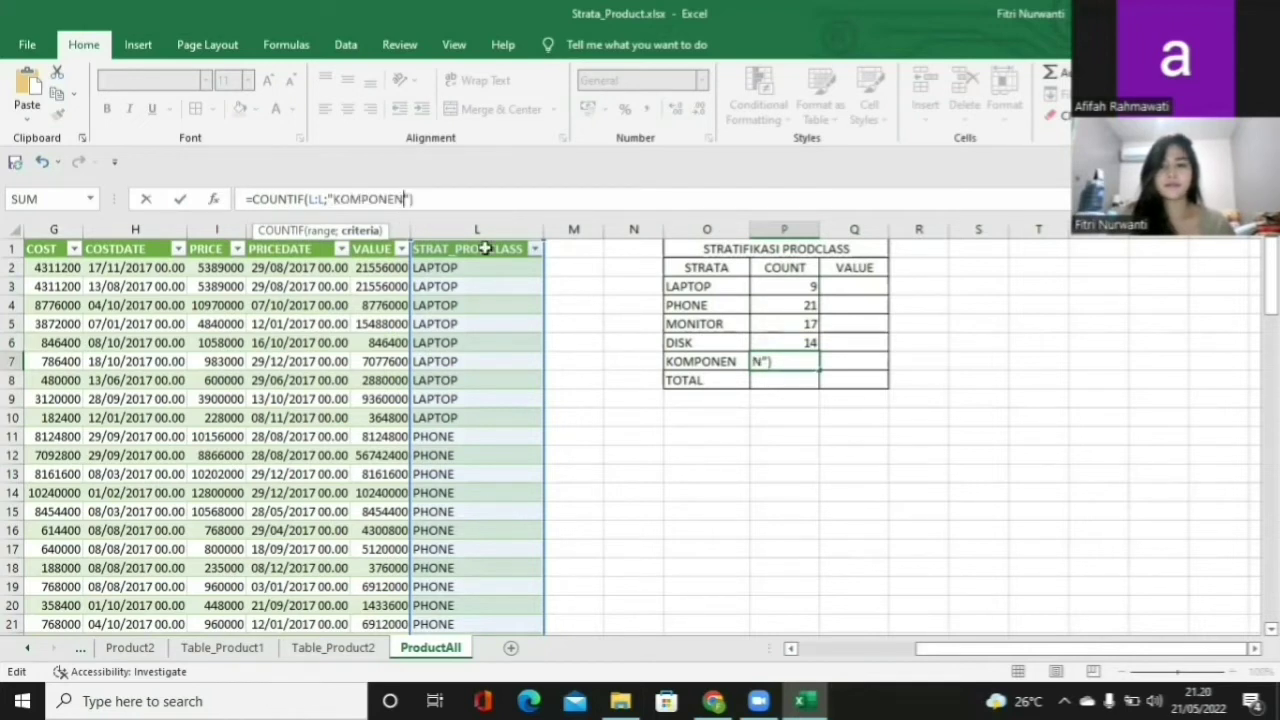
{"action": "key", "text": "Return"}
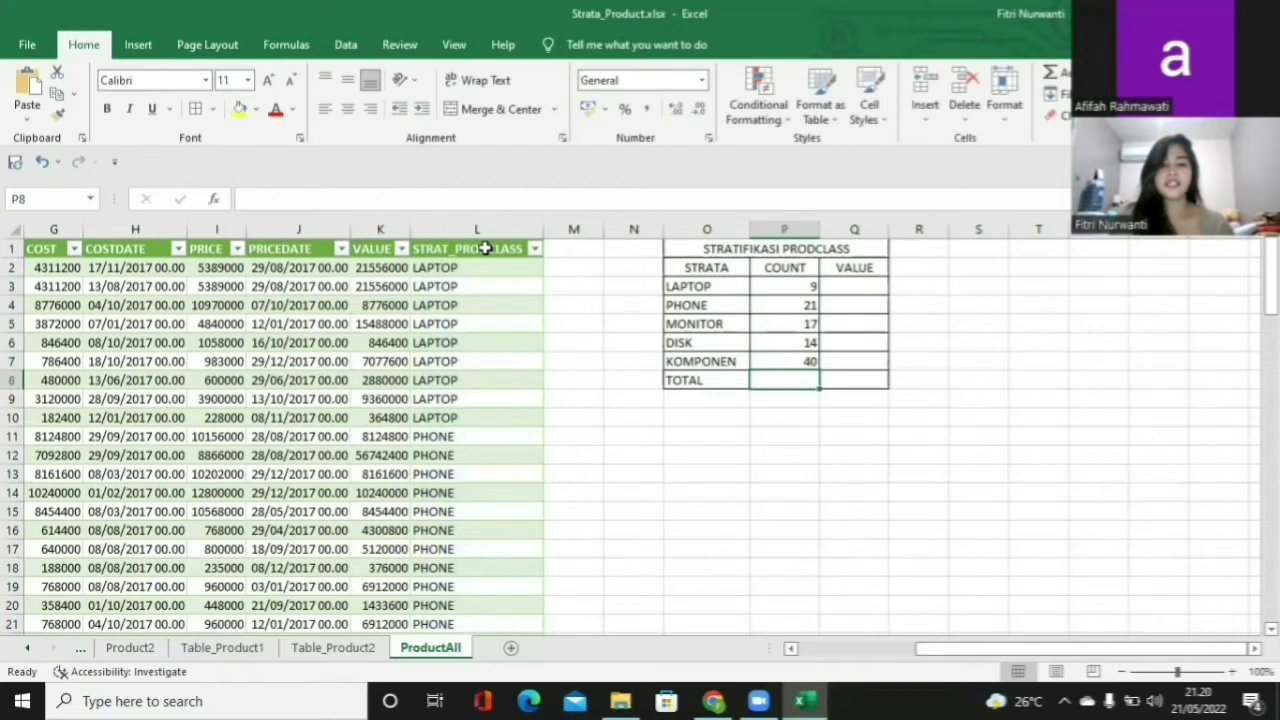
Total the strata counts in P8 with a SUM over P3:P7.
{"action": "type", "text": "=sum"}
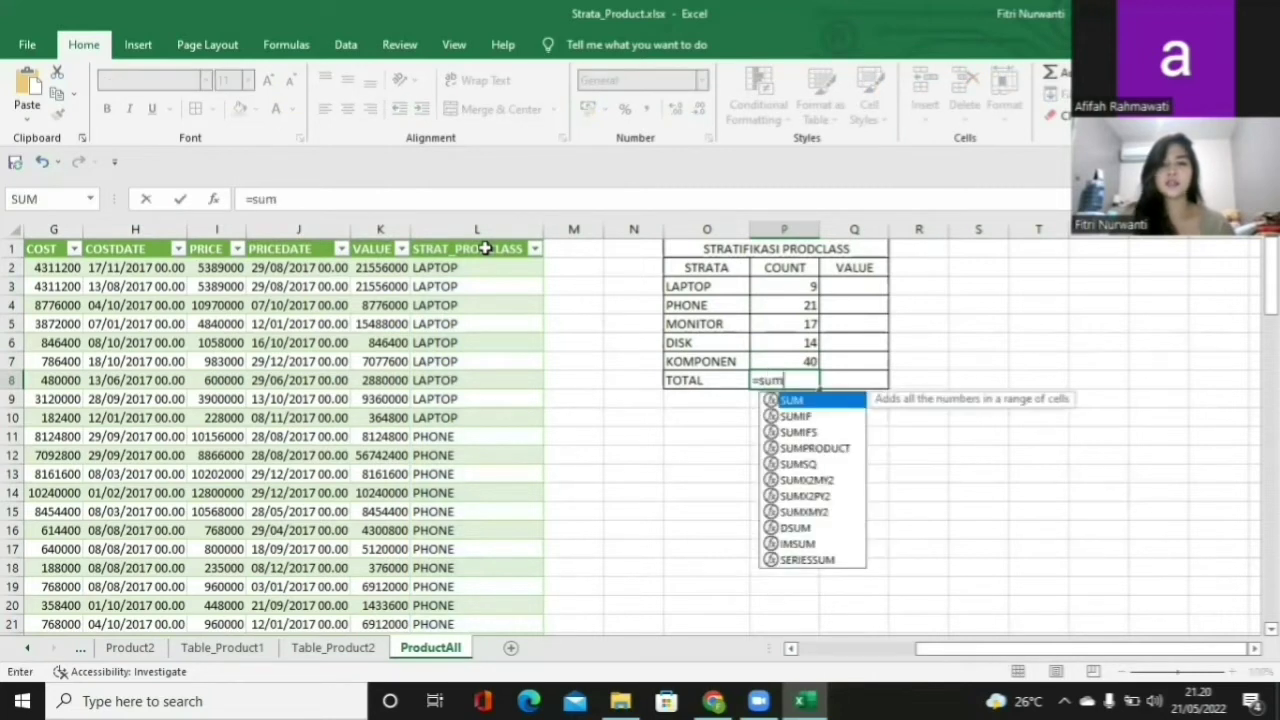
{"action": "type", "text": "("}
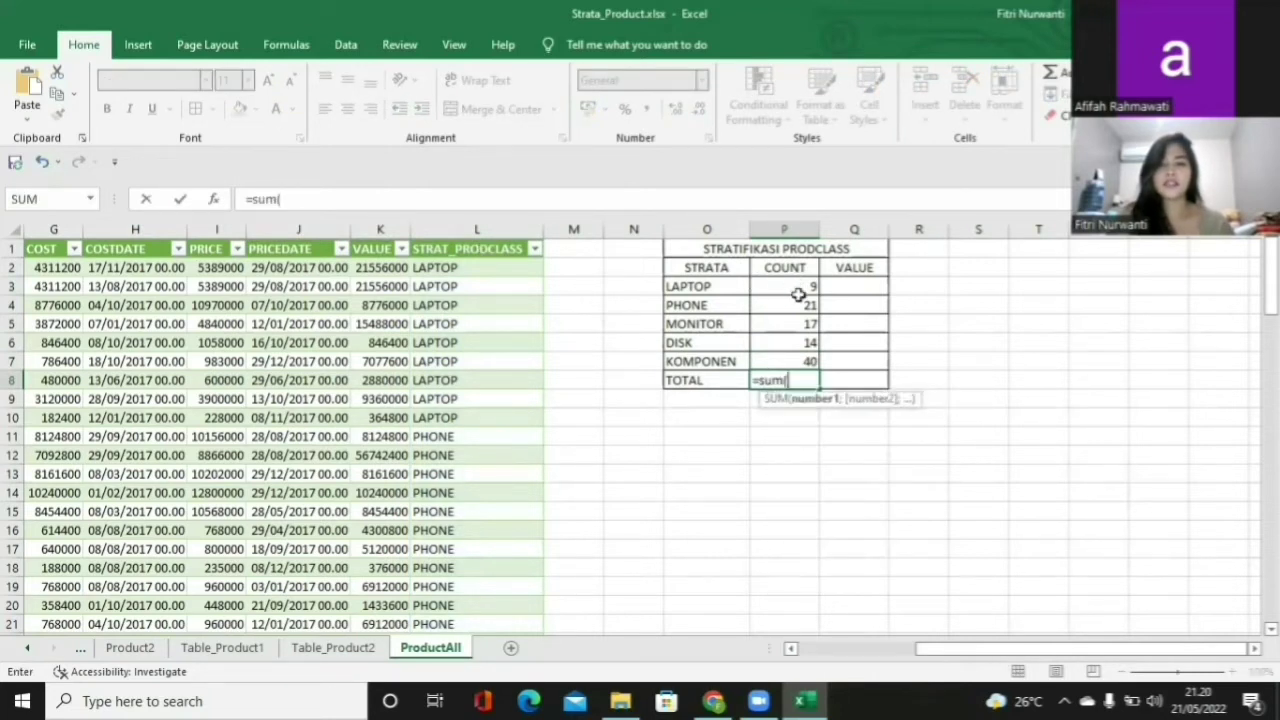
{"action": "left_click_drag", "start_coordinate": [785, 286], "coordinate": [805, 372]}
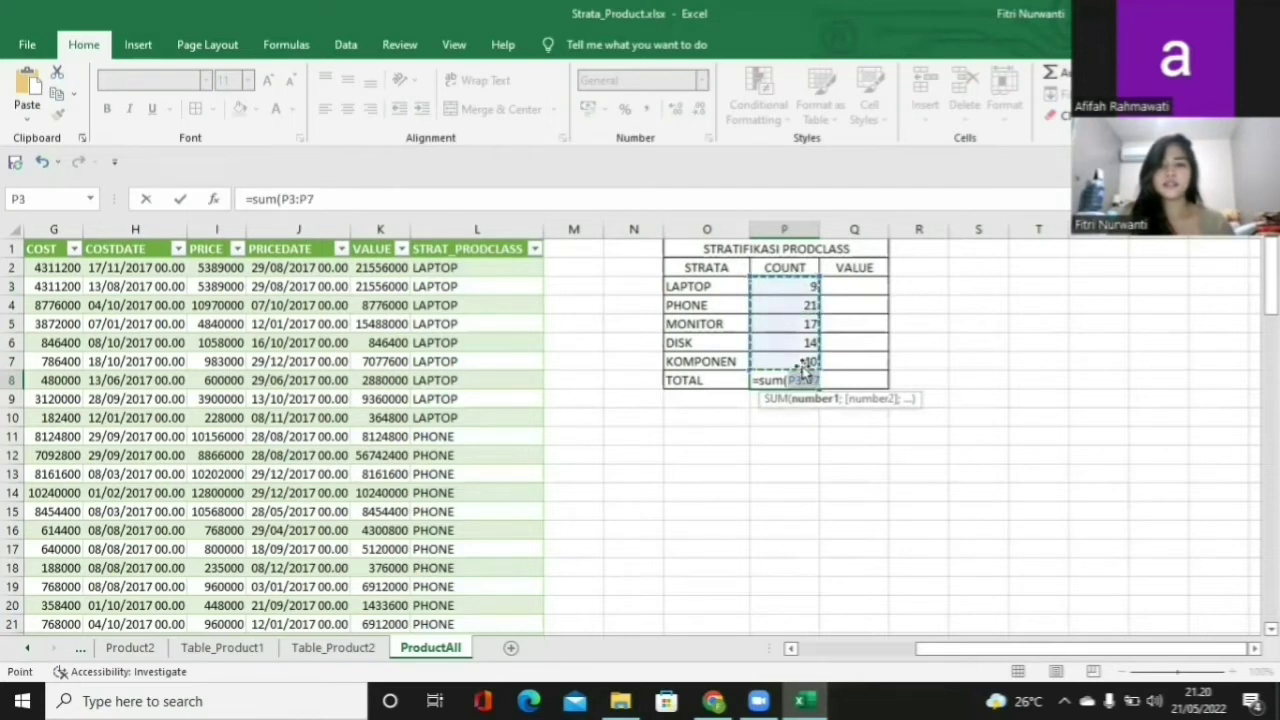
{"action": "key", "text": "Return"}
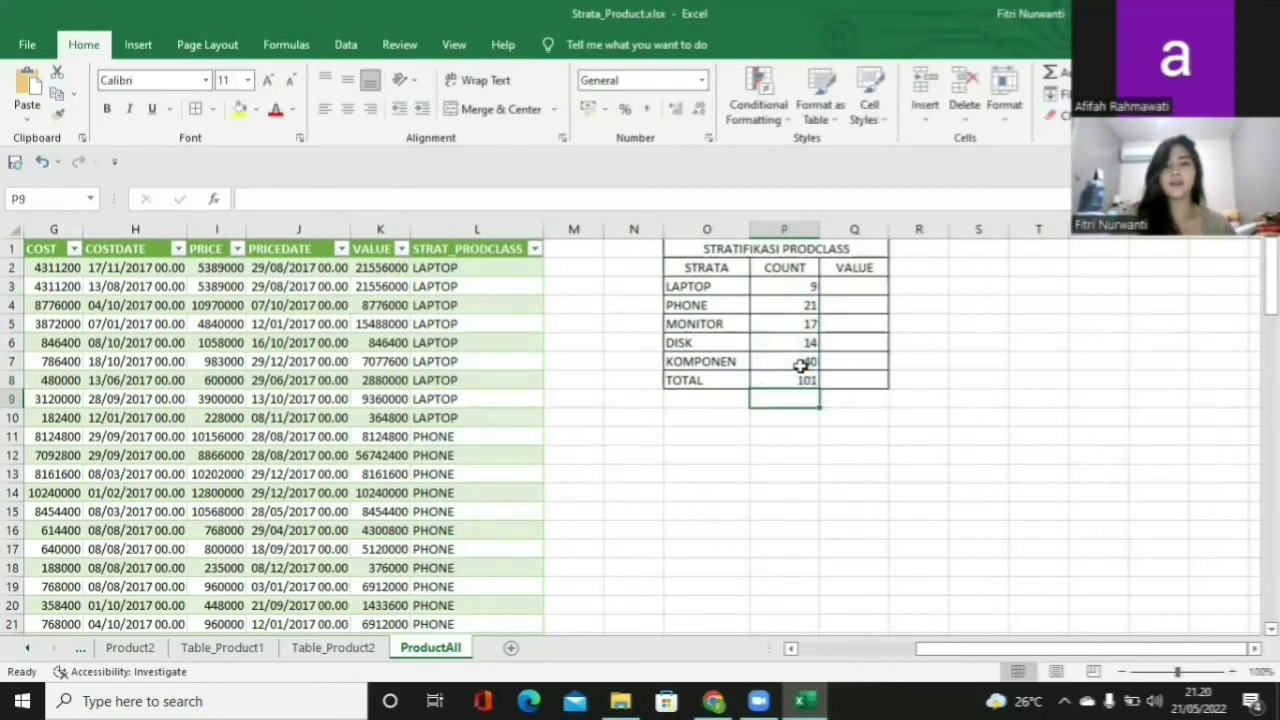
Enter the formula =SUMIF(L:L;"LAPTOP";K:K) in Q3 to sum the LAPTOP values.
{"action": "left_click", "coordinate": [860, 283]}
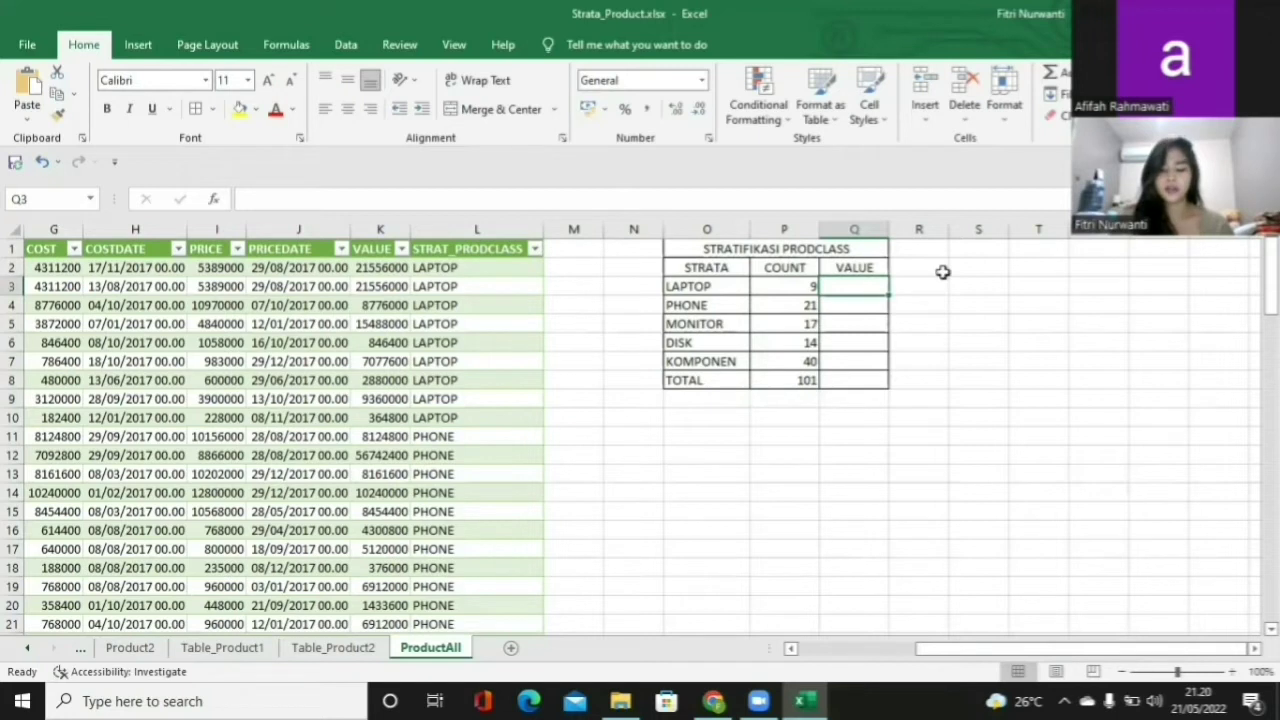
{"action": "type", "text": "=SU"}
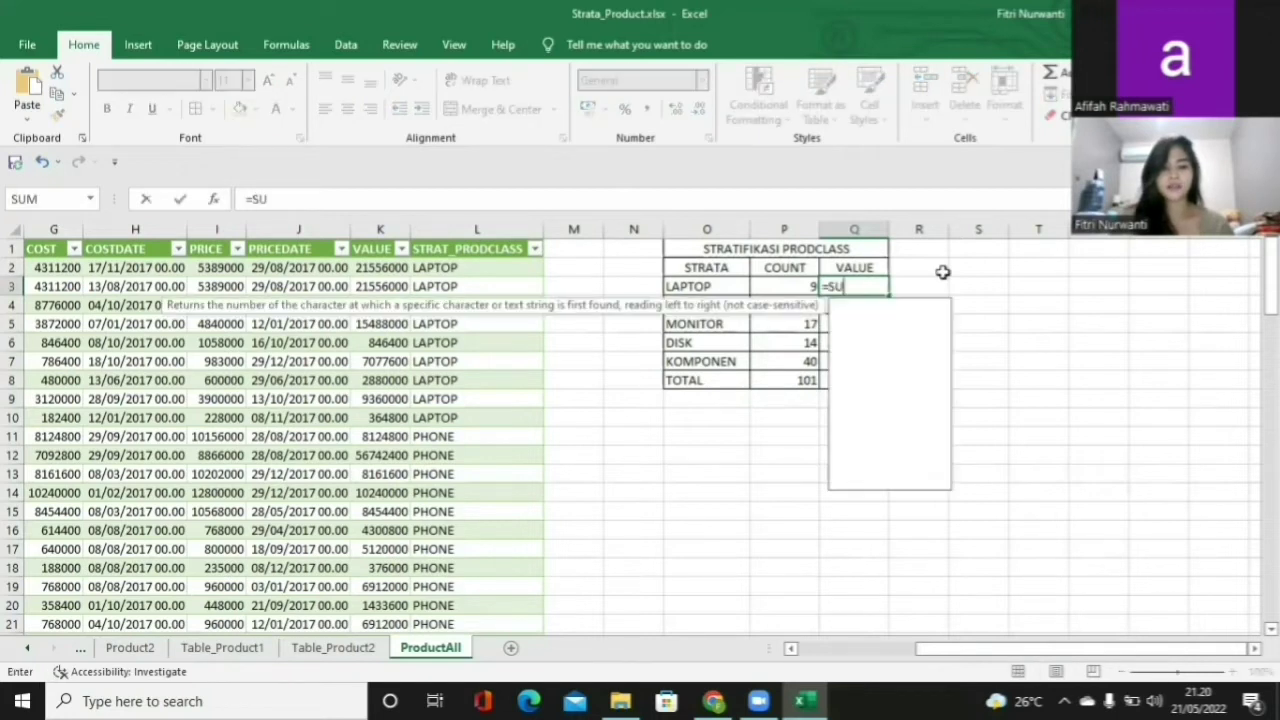
{"action": "type", "text": "MIF"}
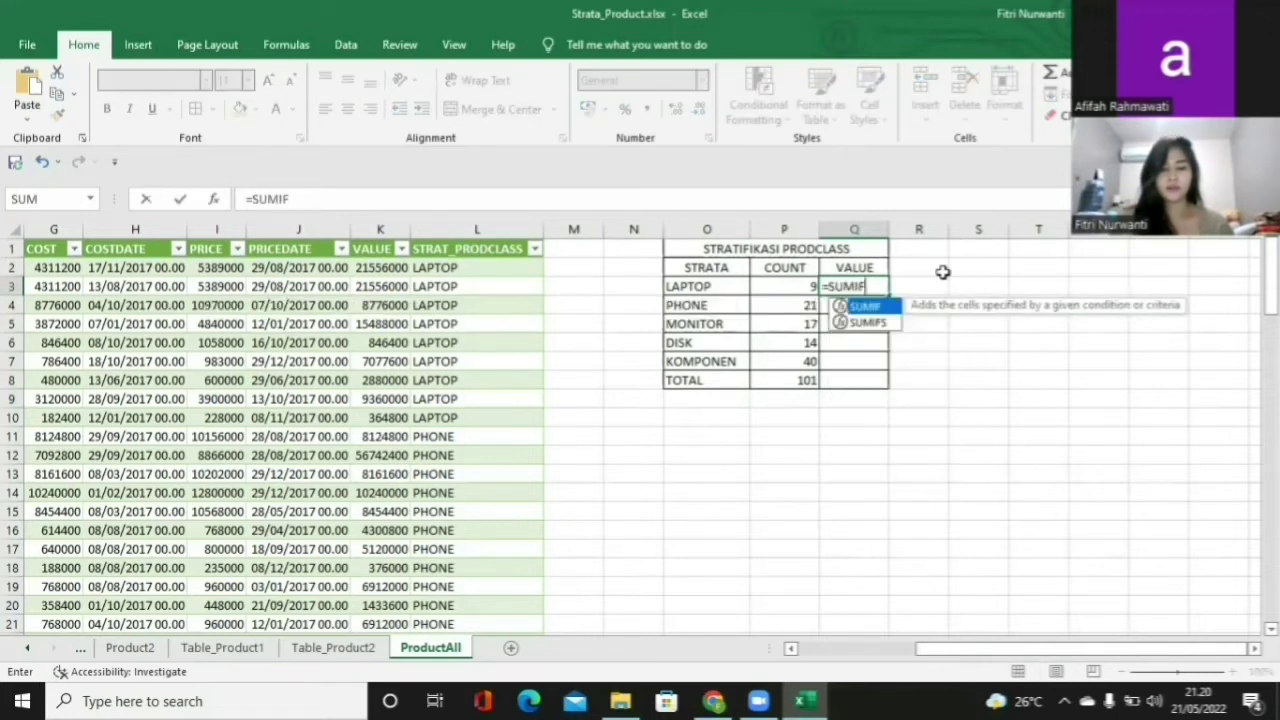
{"action": "type", "text": "(L"}
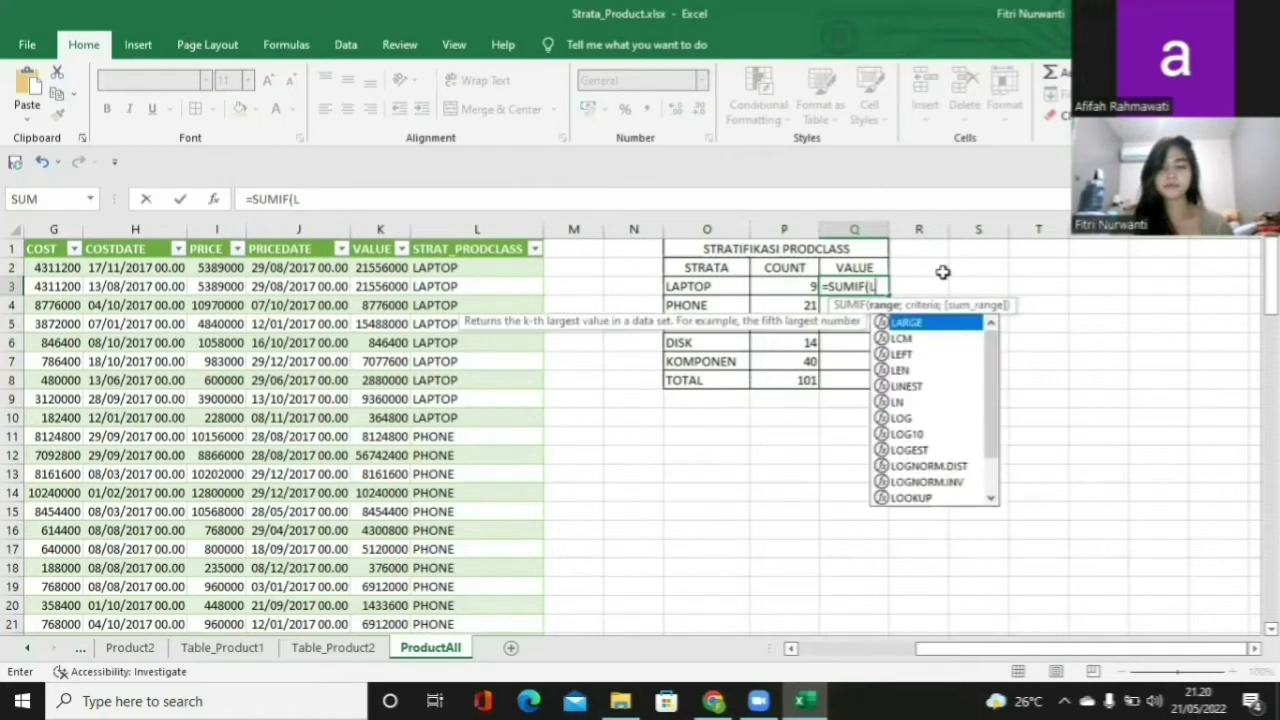
{"action": "type", "text": ":"}
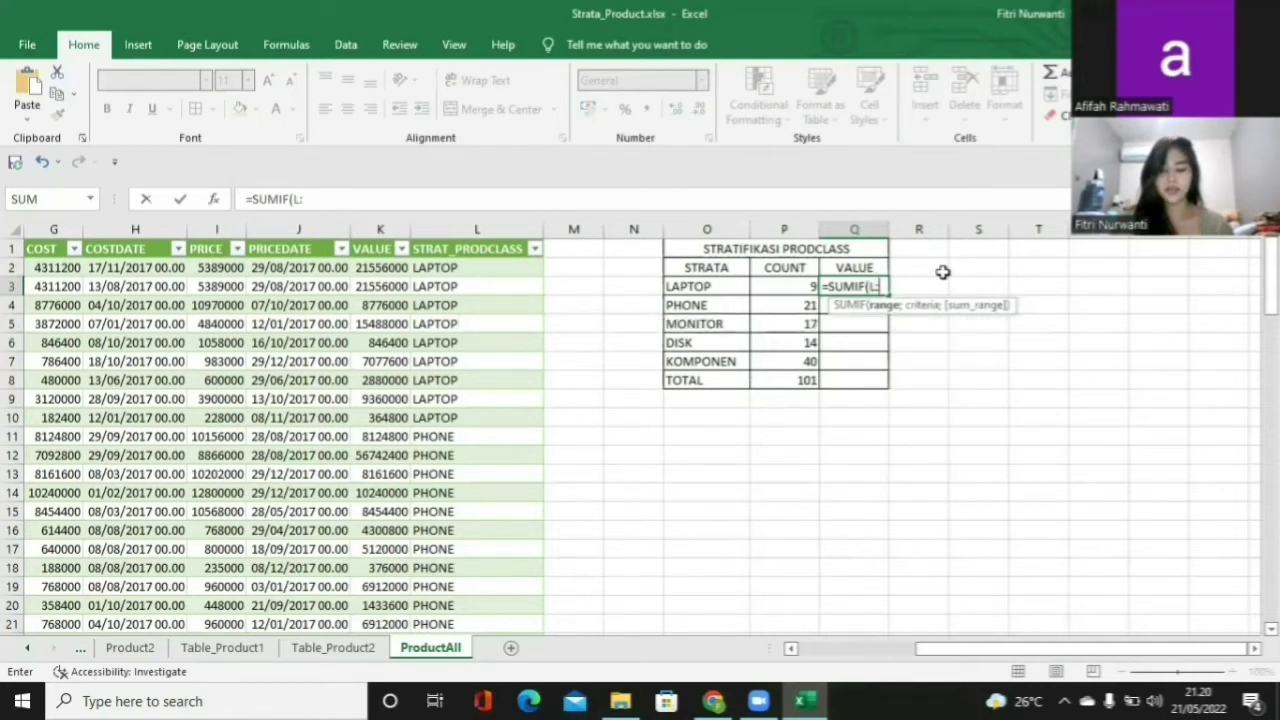
{"action": "type", "text": "L;"}
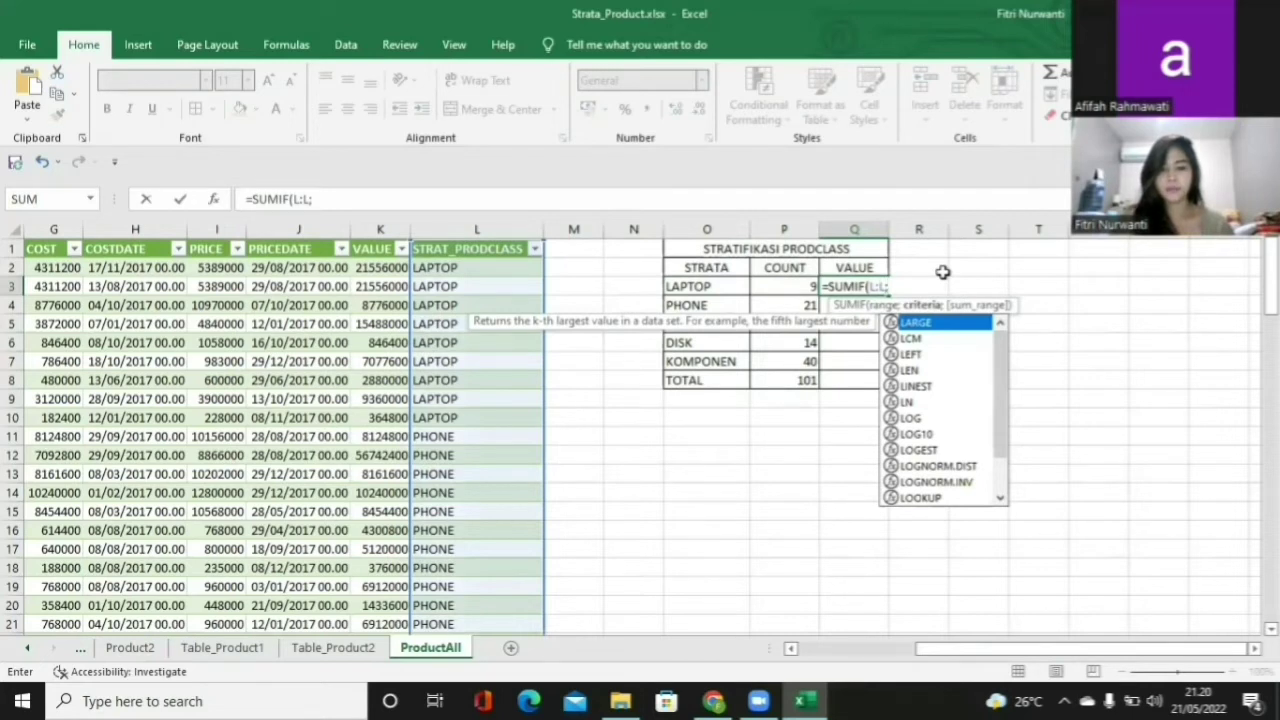
{"action": "type", "text": "\""}
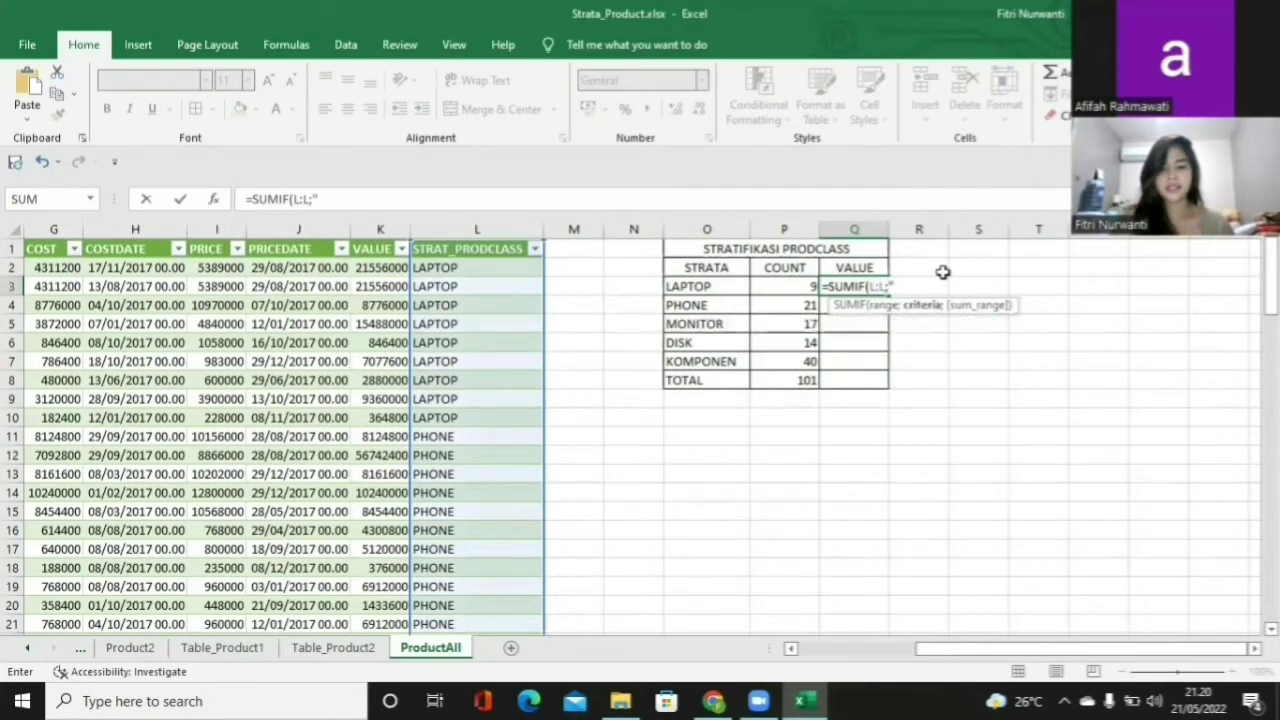
{"action": "type", "text": "LAPTOP"}
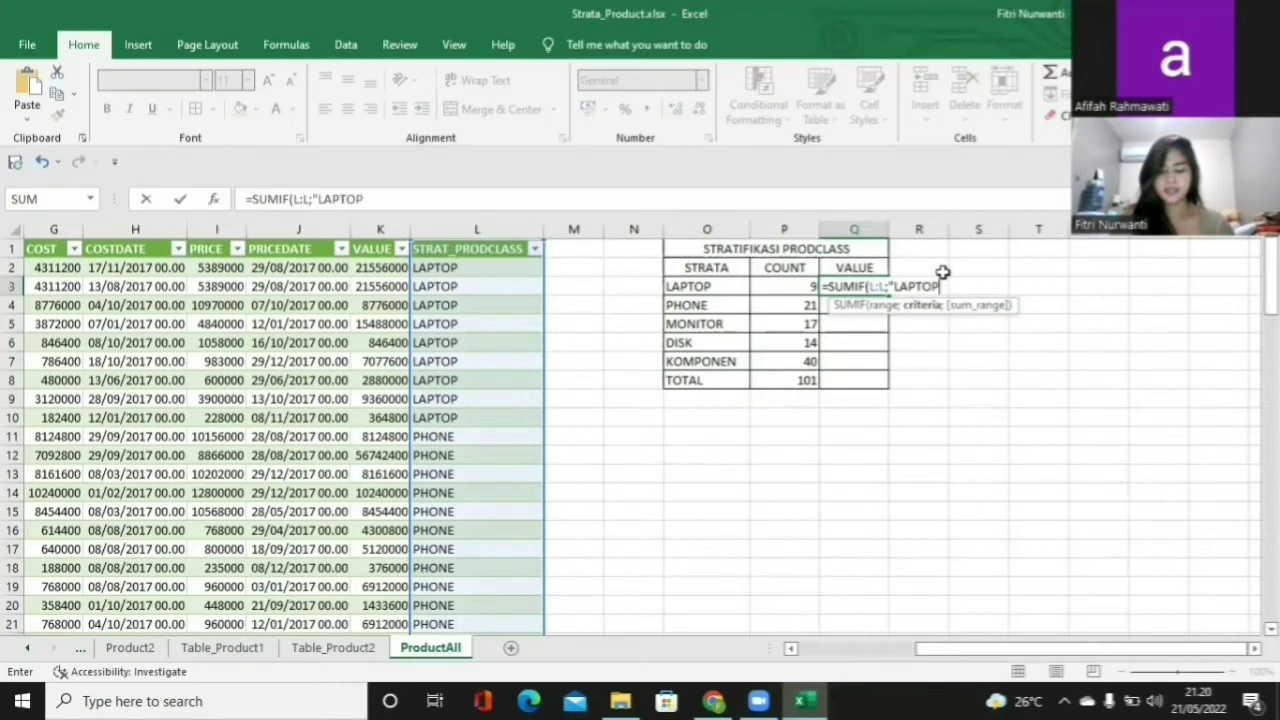
{"action": "type", "text": "\""}
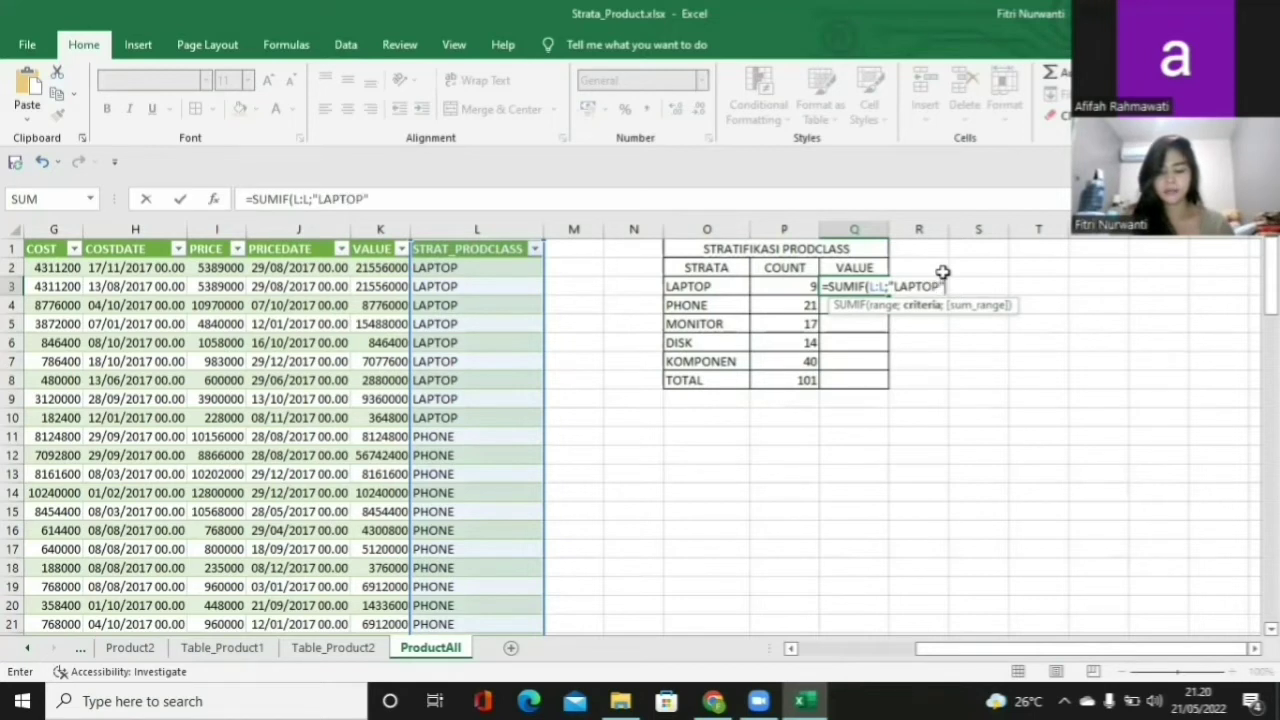
{"action": "type", "text": ";k"}
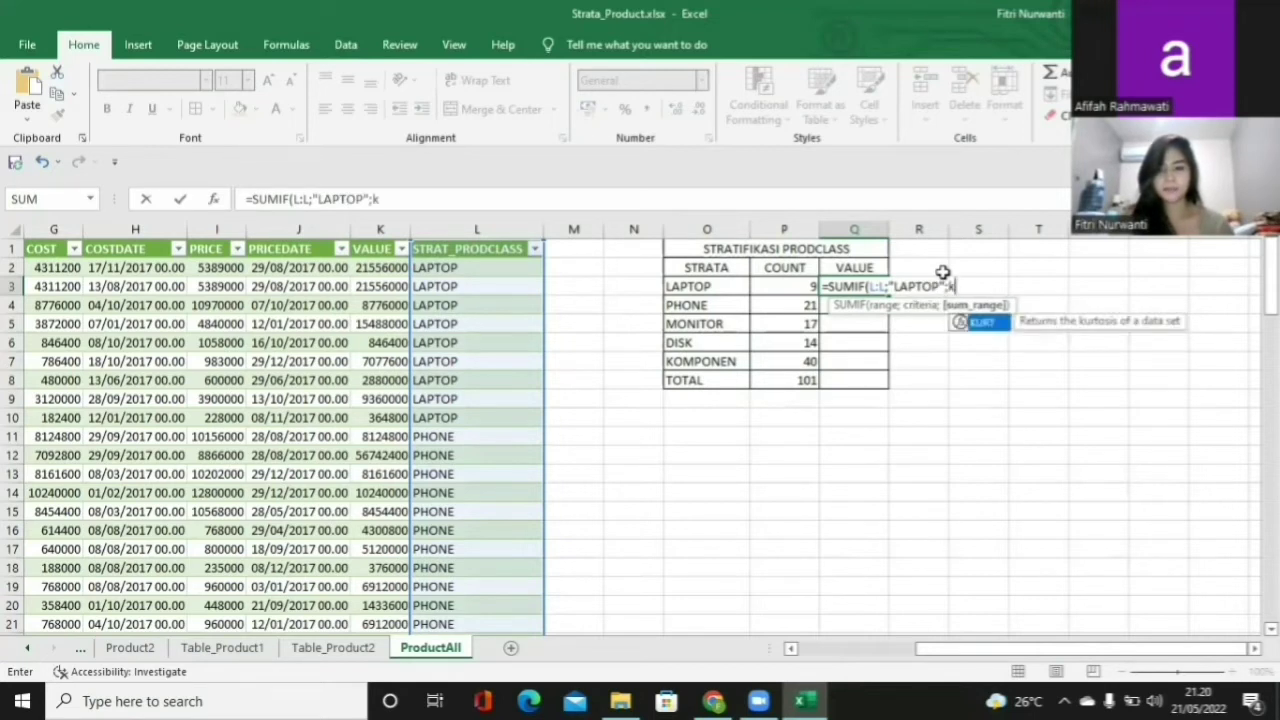
{"action": "key", "text": "BackSpace"}
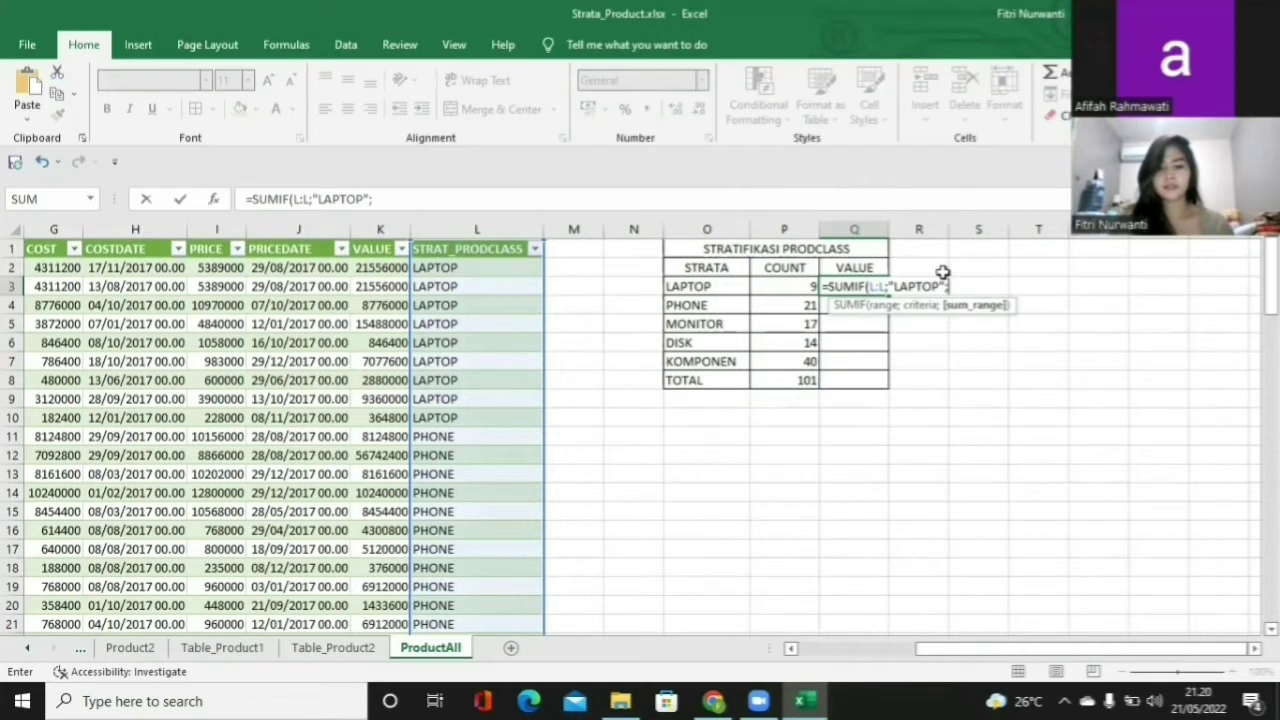
{"action": "type", "text": "K"}
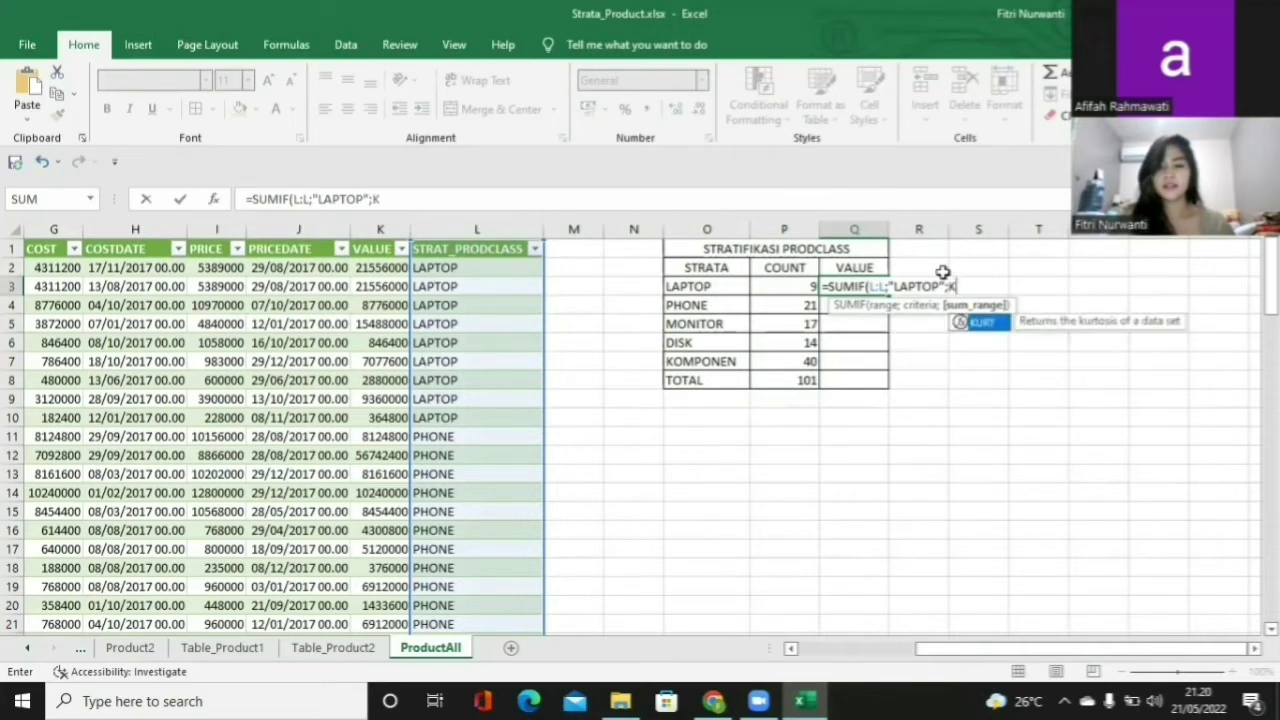
{"action": "type", "text": ":K)"}
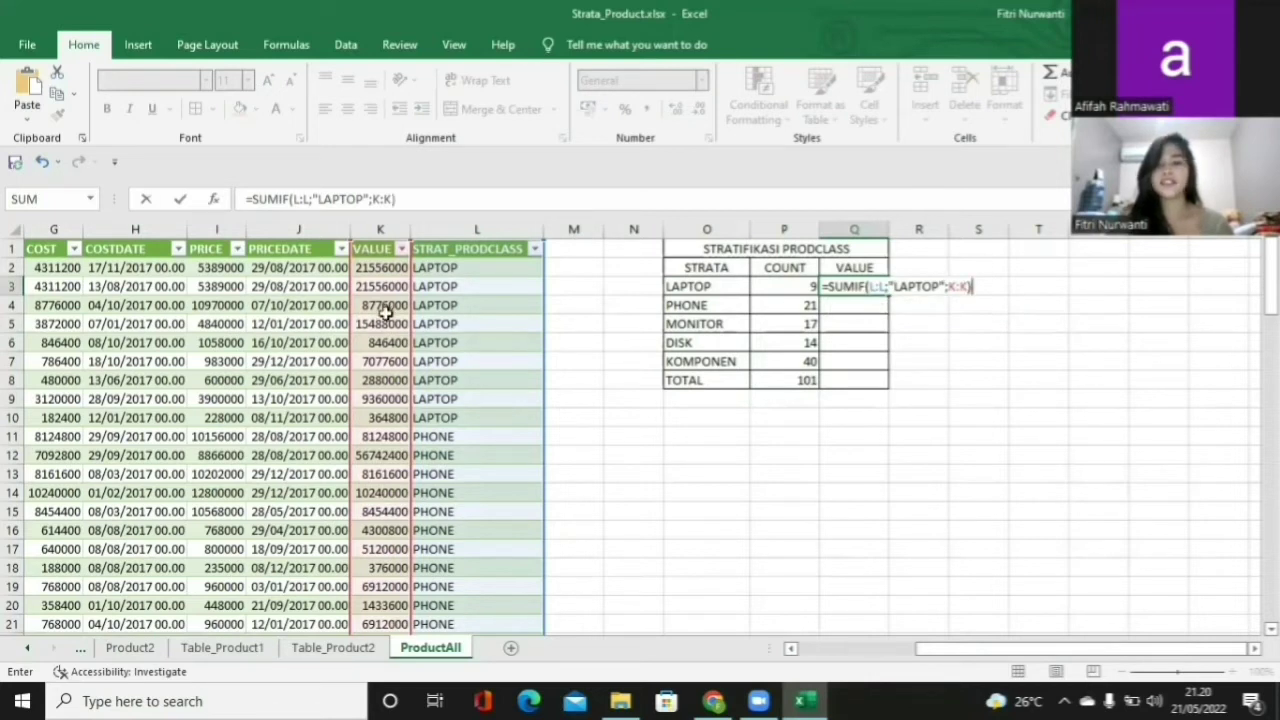
{"action": "key", "text": "Return"}
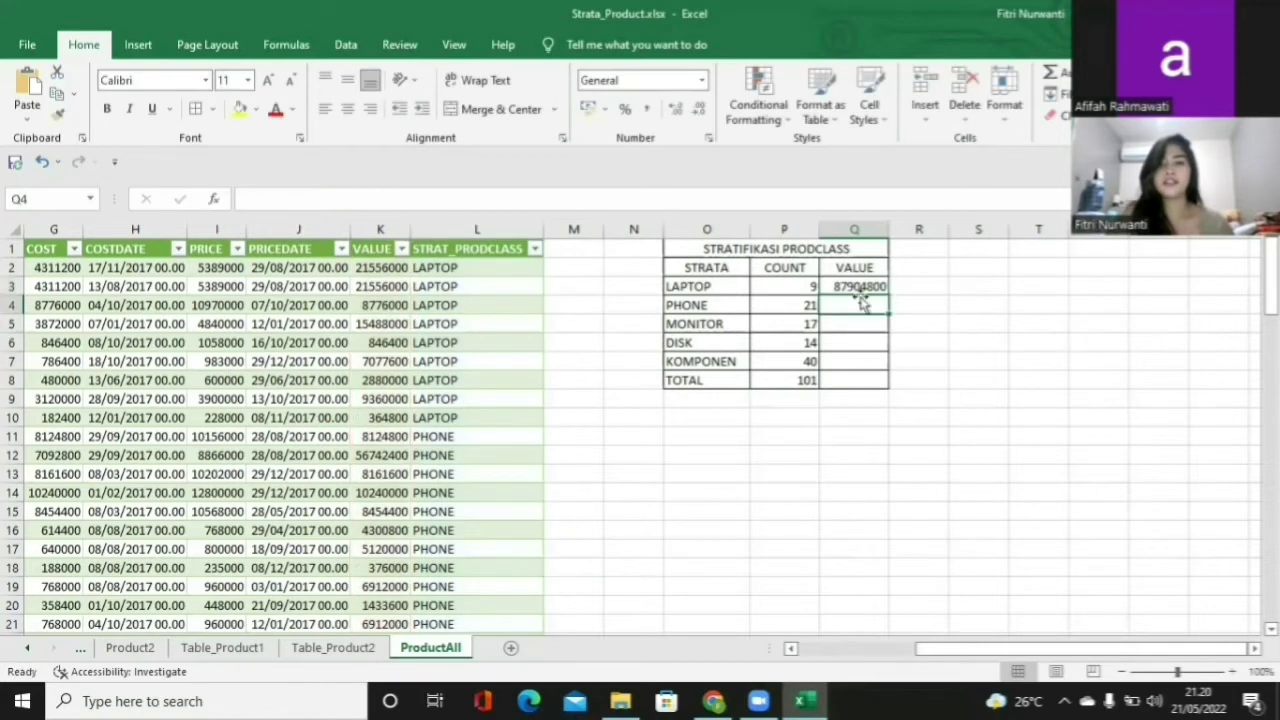
Format Q3 with thousands separators and no decimals, and widen column Q to fit the number.
{"action": "left_click", "coordinate": [855, 286]}
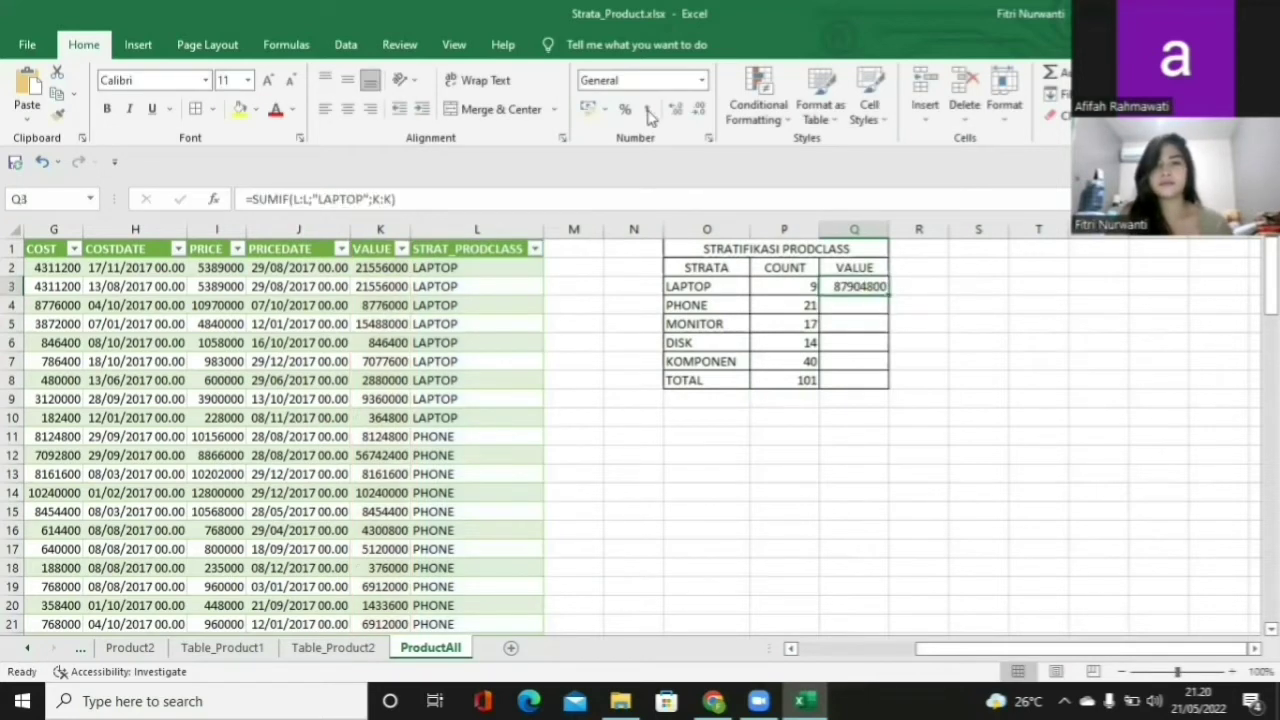
{"action": "left_click", "coordinate": [648, 110]}
{"action": "left_click", "coordinate": [698, 108]}
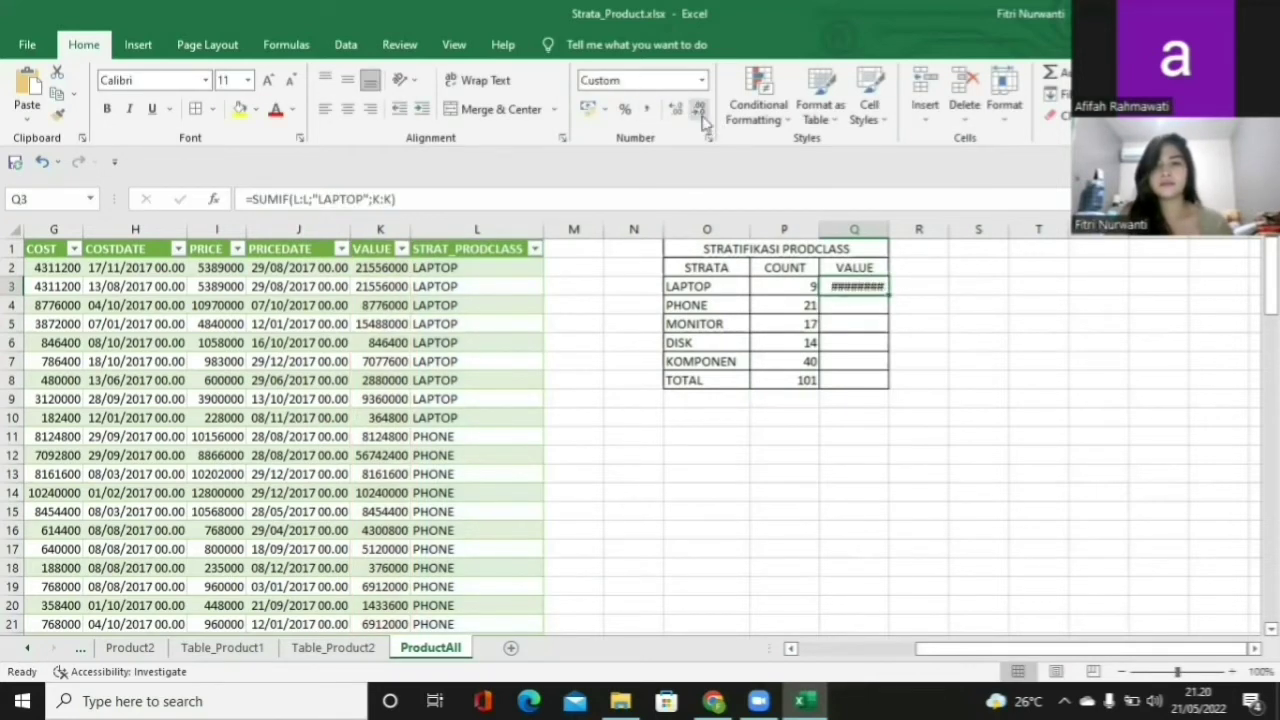
{"action": "left_click_drag", "start_coordinate": [889, 230], "coordinate": [905, 230]}
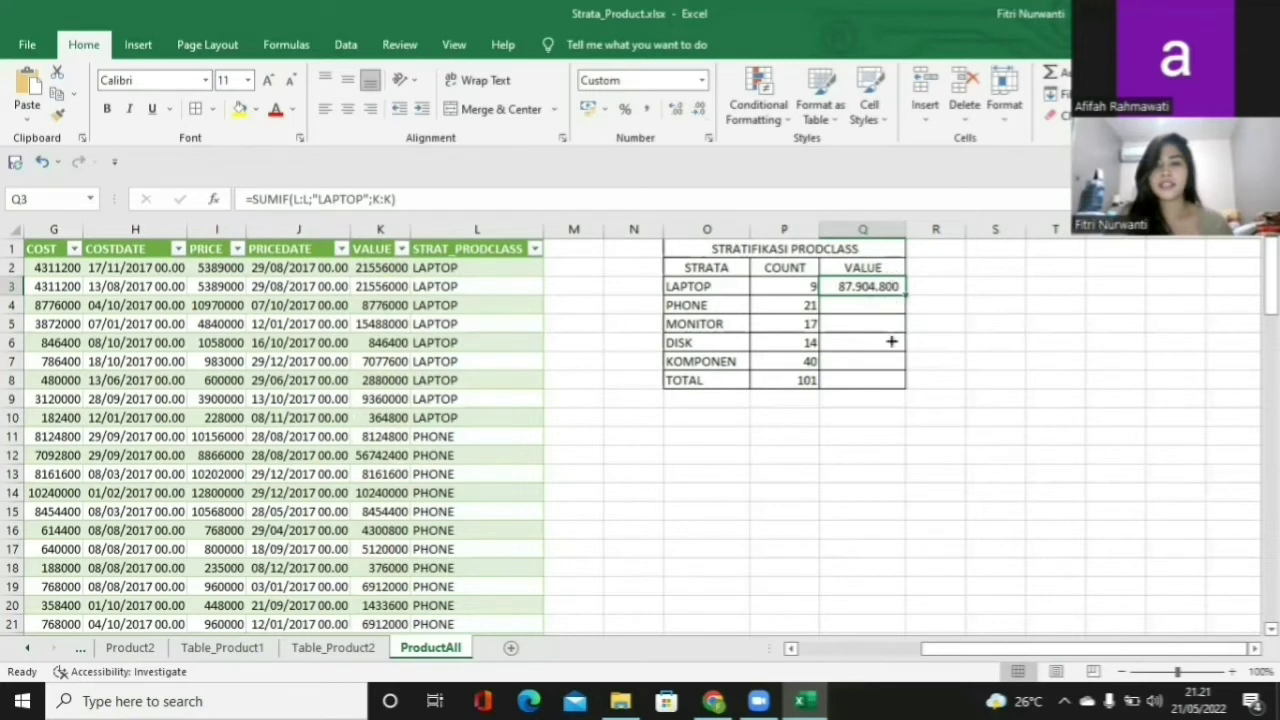
Fill the Q3 formula down to Q7 and change the SUMIF criterion in Q4 to "PHONE".
{"action": "mouse_move", "coordinate": [891, 342]}
{"action": "left_mouse_down"}
{"action": "mouse_move", "coordinate": [894, 366]}
{"action": "mouse_move", "coordinate": [889, 356]}
{"action": "left_mouse_up"}
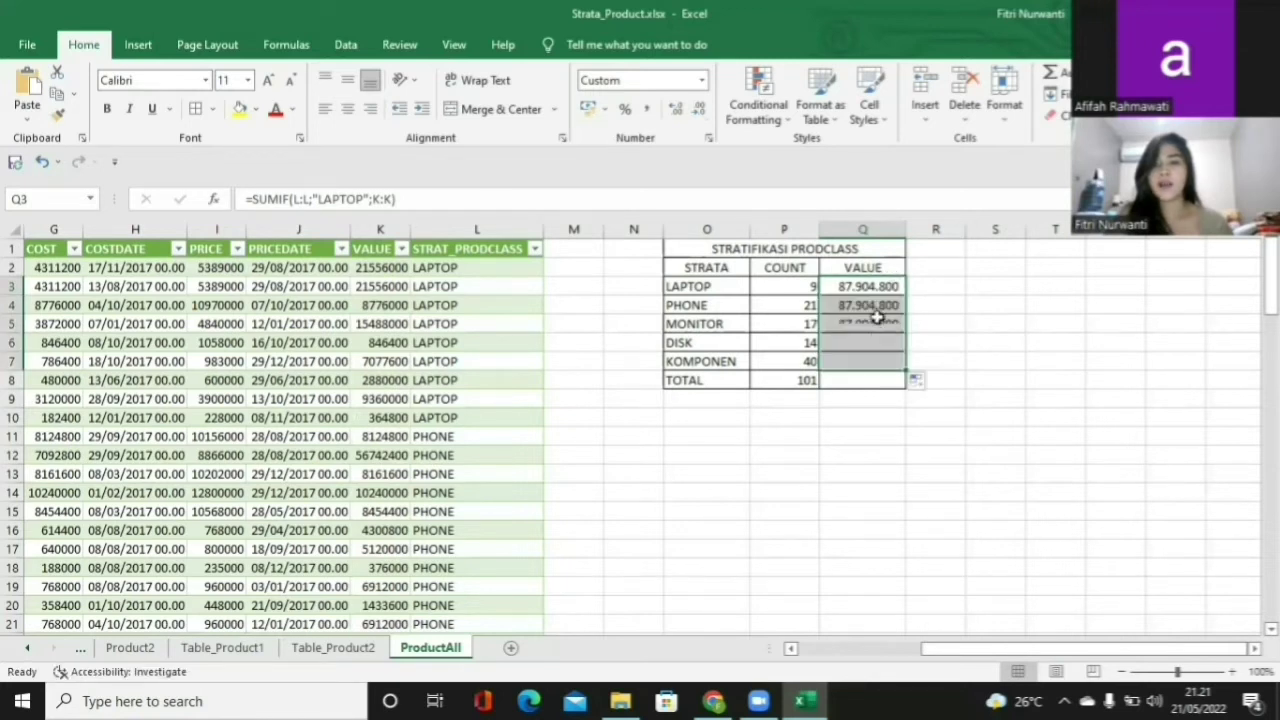
{"action": "left_click", "coordinate": [864, 305]}
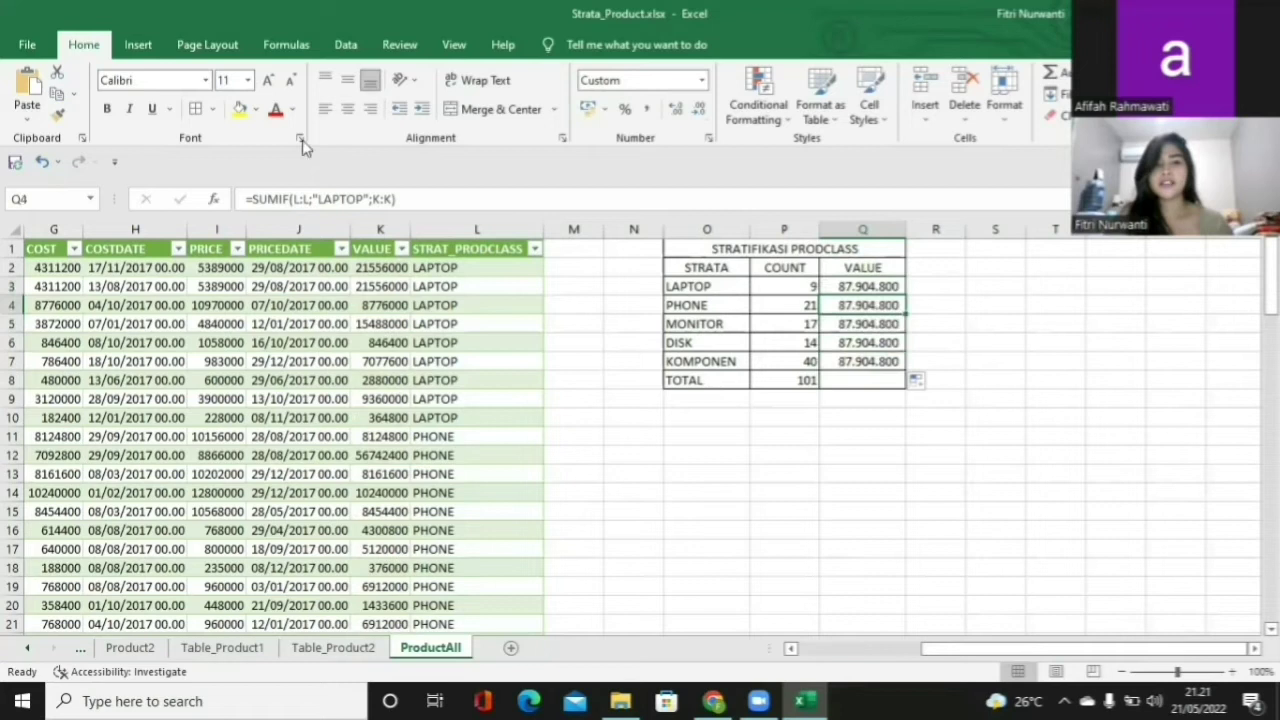
{"action": "left_click", "coordinate": [365, 198]}
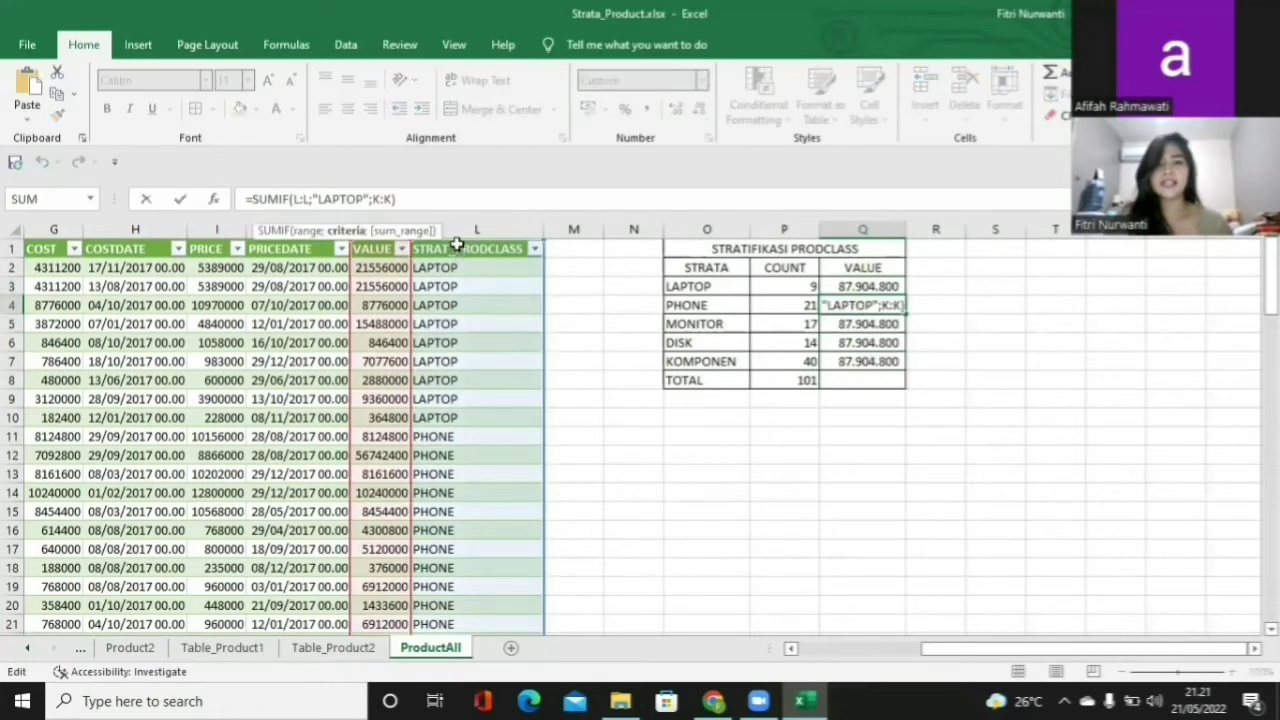
{"action": "key", "text": "BackSpace"}
{"action": "key", "text": "BackSpace"}
{"action": "key", "text": "BackSpace"}
{"action": "key", "text": "BackSpace"}
{"action": "key", "text": "BackSpace"}
{"action": "key", "text": "BackSpace"}
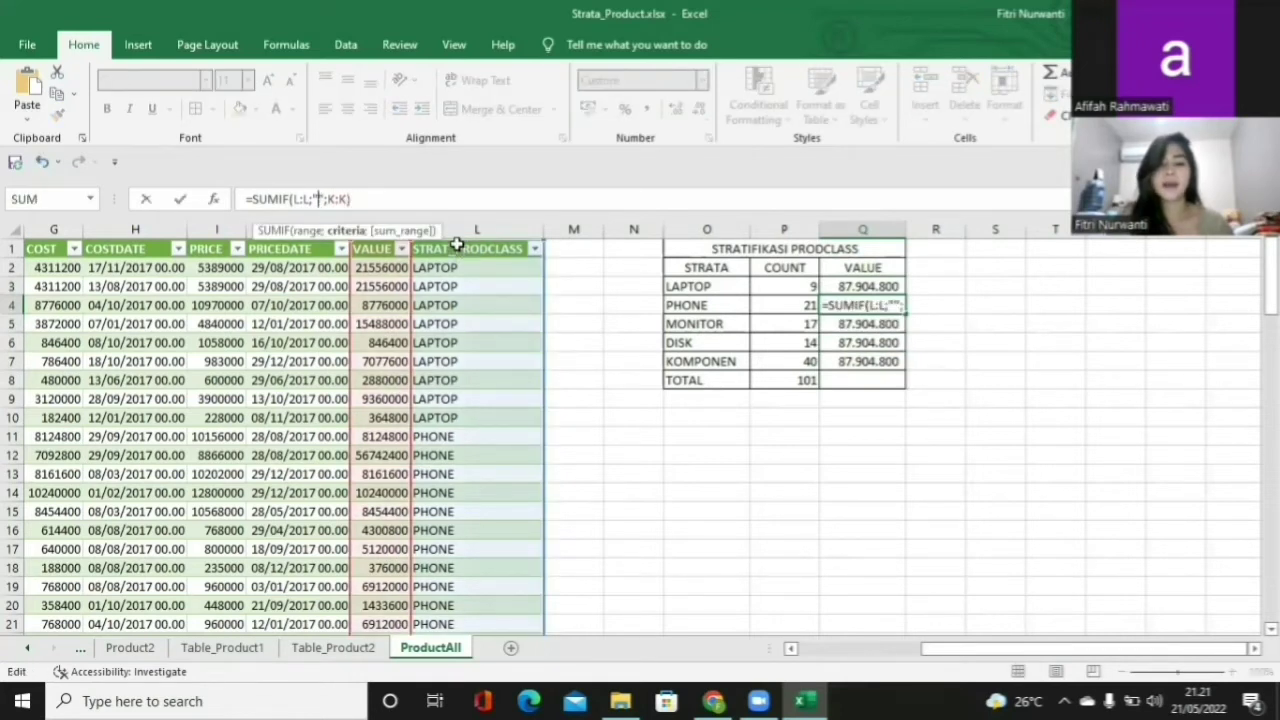
{"action": "type", "text": "PHONE"}
{"action": "key", "text": "Return"}
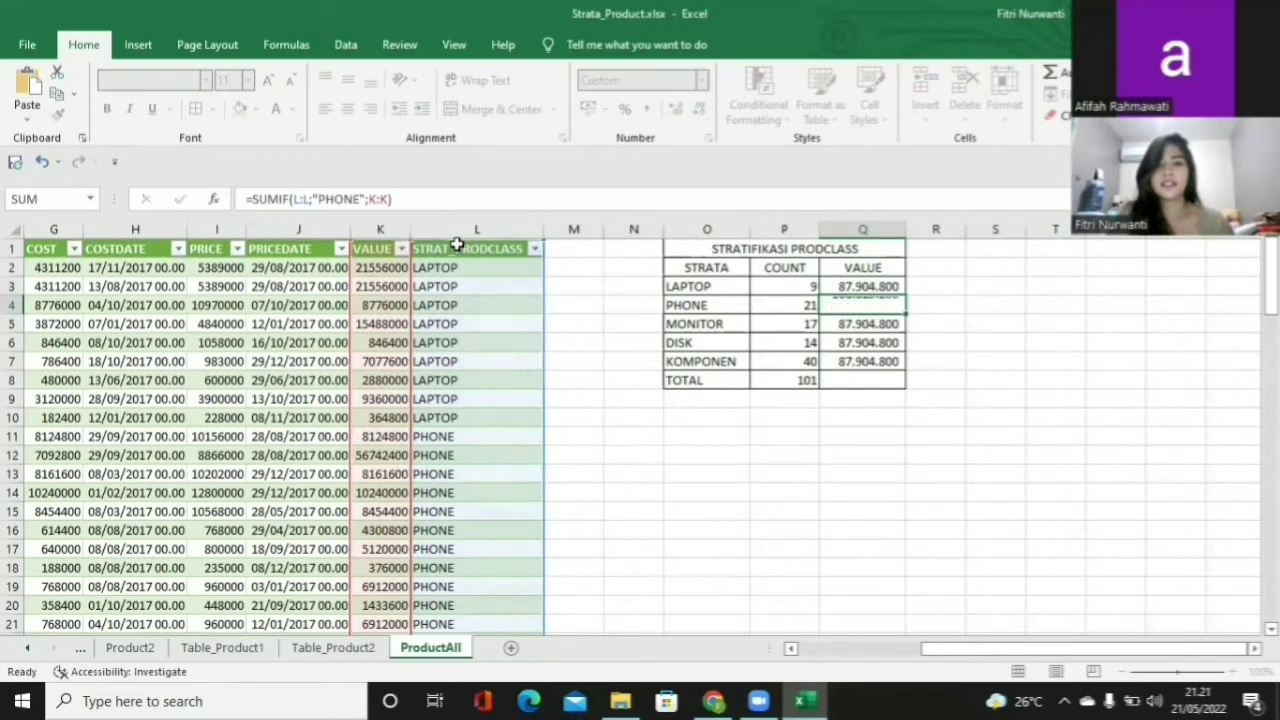
Change the criterion of the SUMIF formula in the MONITOR row's VALUE cell (Q5) to "MONITOR".
{"action": "left_click", "coordinate": [365, 199]}
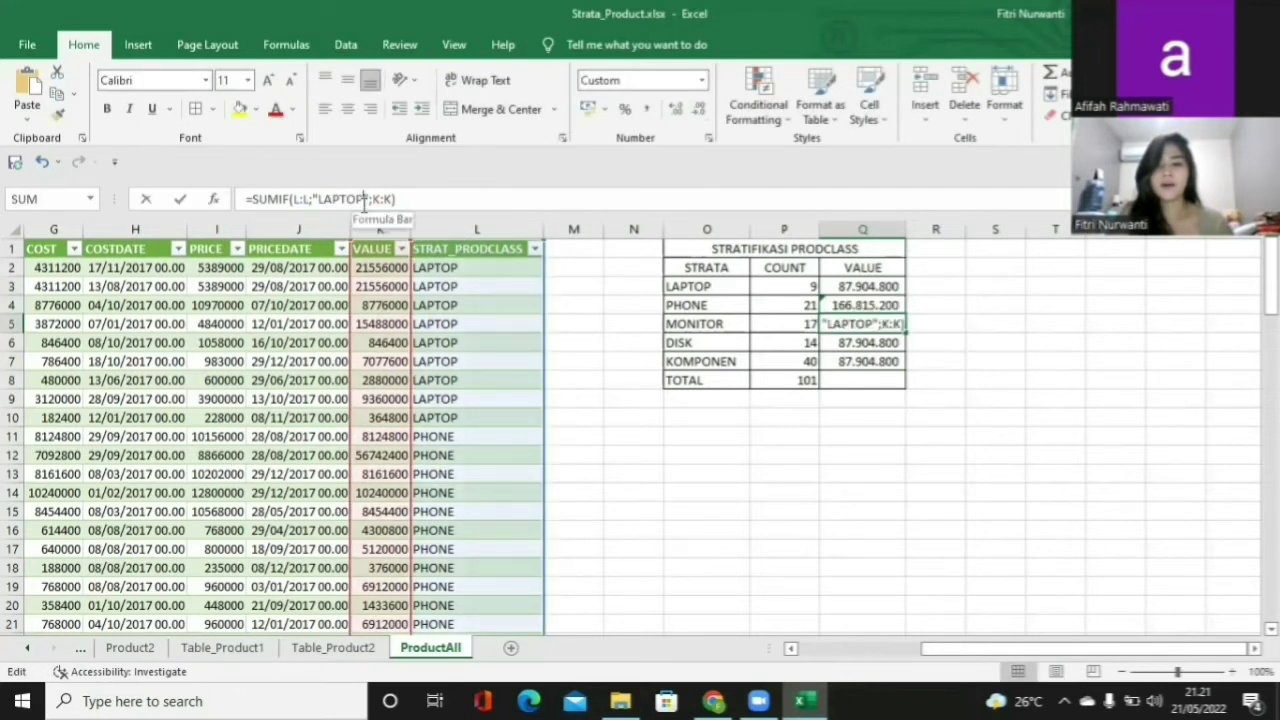
{"action": "key", "text": "BackSpace"}
{"action": "key", "text": "BackSpace"}
{"action": "key", "text": "BackSpace"}
{"action": "key", "text": "BackSpace"}
{"action": "key", "text": "BackSpace"}
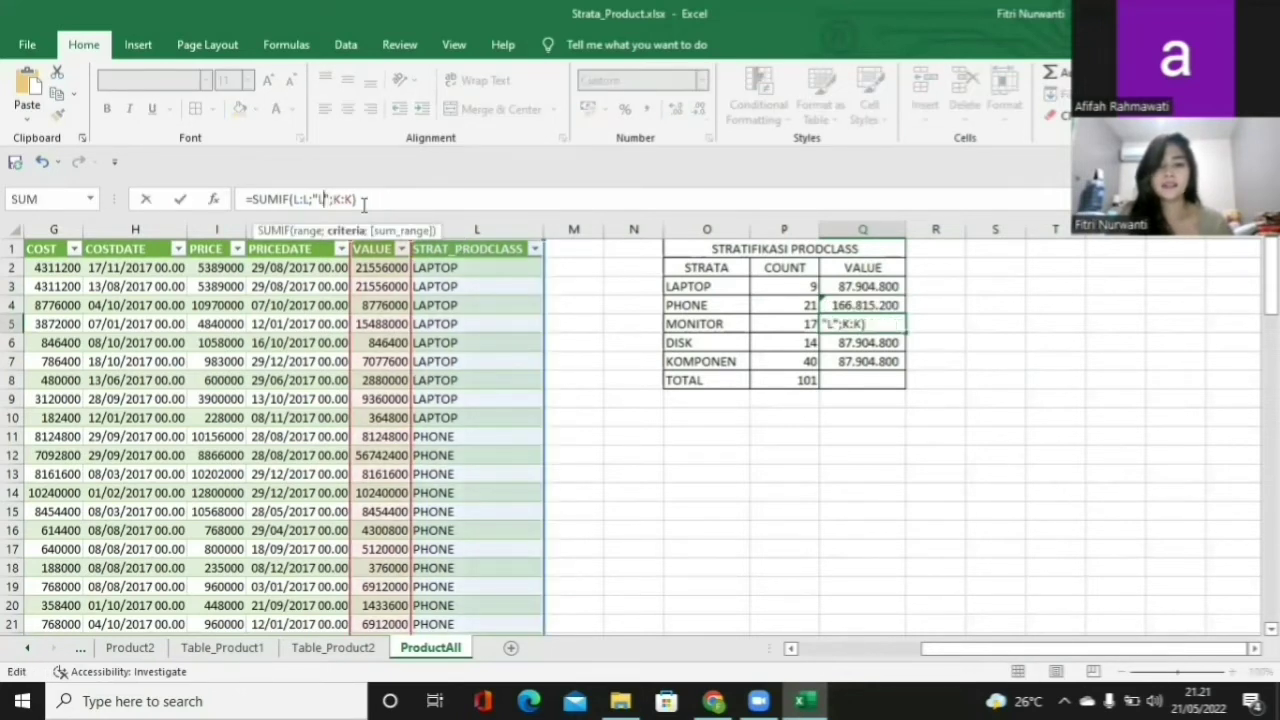
{"action": "key", "text": "BackSpace"}
{"action": "type", "text": "MONITPR"}
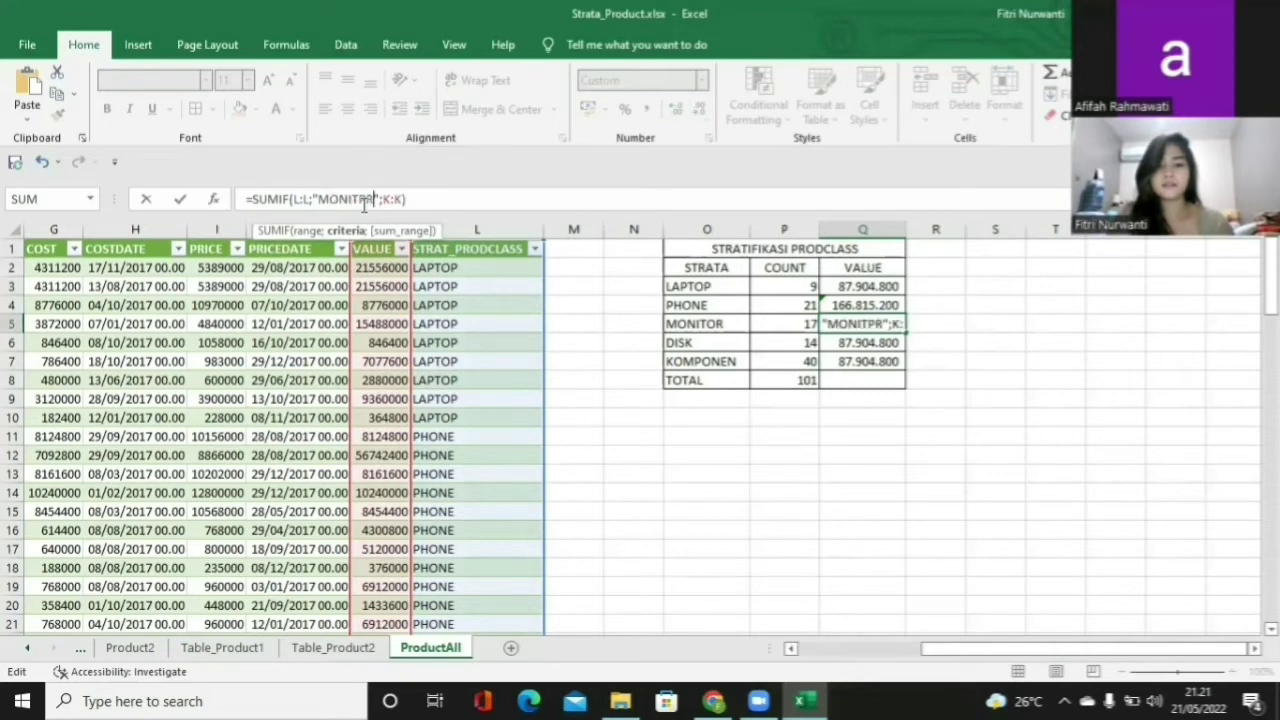
{"action": "key", "text": "BackSpace"}
{"action": "key", "text": "BackSpace"}
{"action": "type", "text": "OR"}
{"action": "key", "text": "Return"}
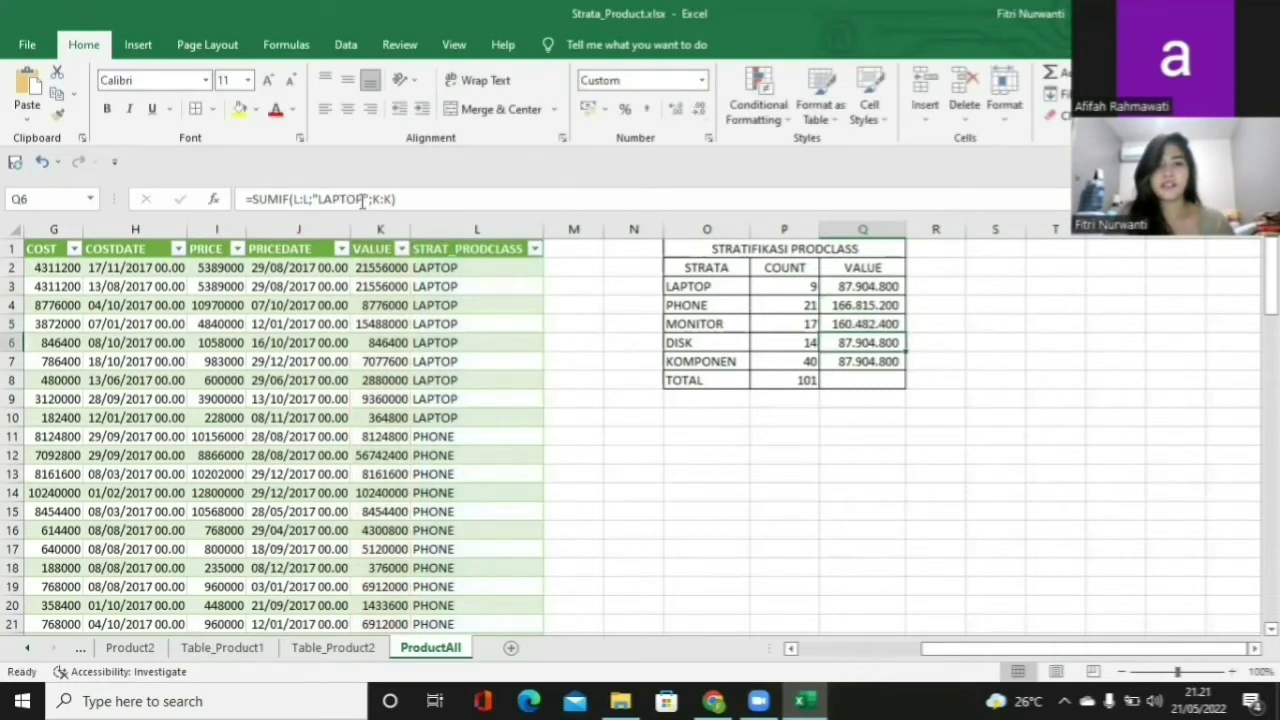
Change the criterion of the SUMIF formula in the DISK row's VALUE cell (Q6) to "DISK".
{"action": "left_click", "coordinate": [367, 200]}
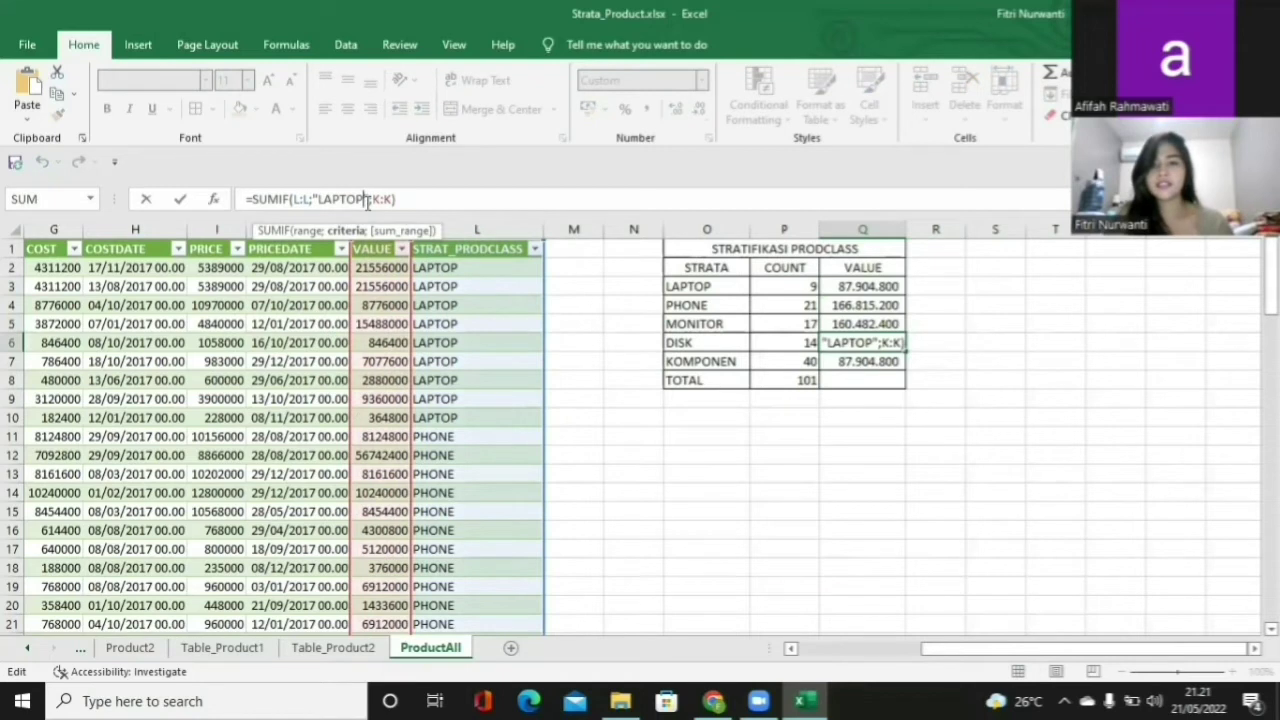
{"action": "key", "text": "BackSpace"}
{"action": "key", "text": "BackSpace"}
{"action": "key", "text": "BackSpace"}
{"action": "key", "text": "BackSpace"}
{"action": "key", "text": "BackSpace"}
{"action": "key", "text": "BackSpace"}
{"action": "type", "text": "D"}
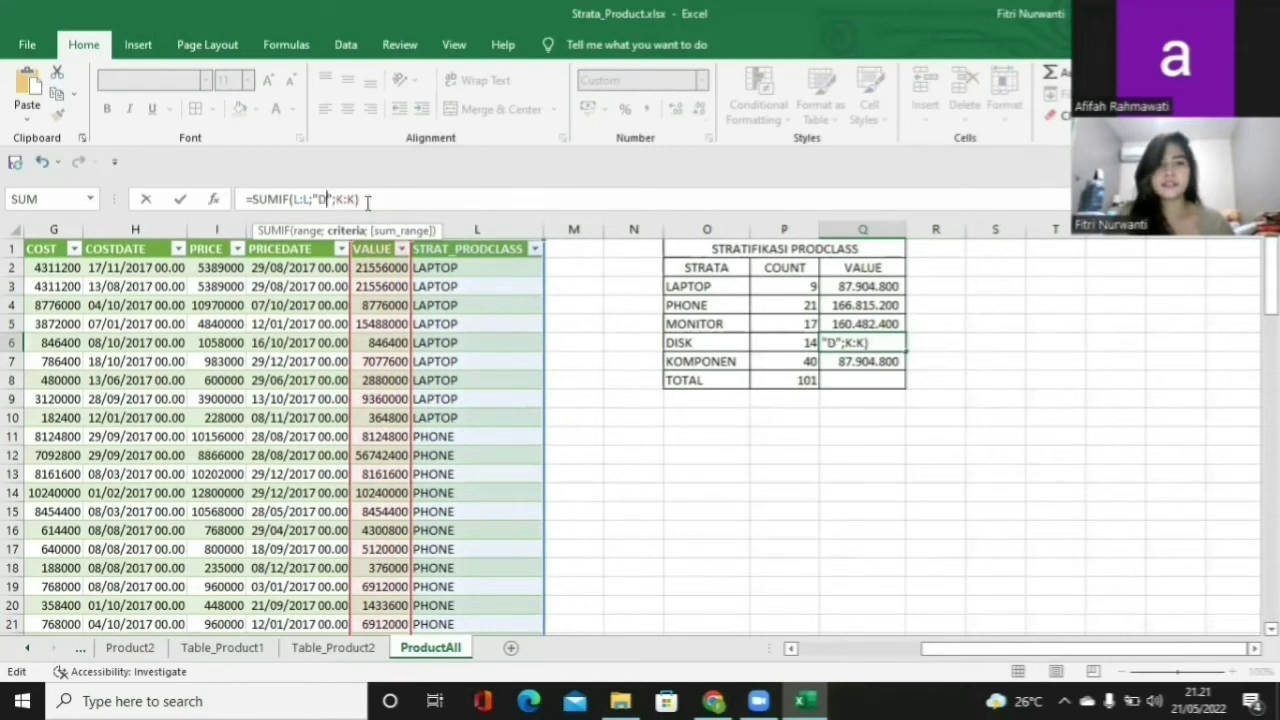
{"action": "type", "text": "ISK"}
{"action": "key", "text": "Return"}
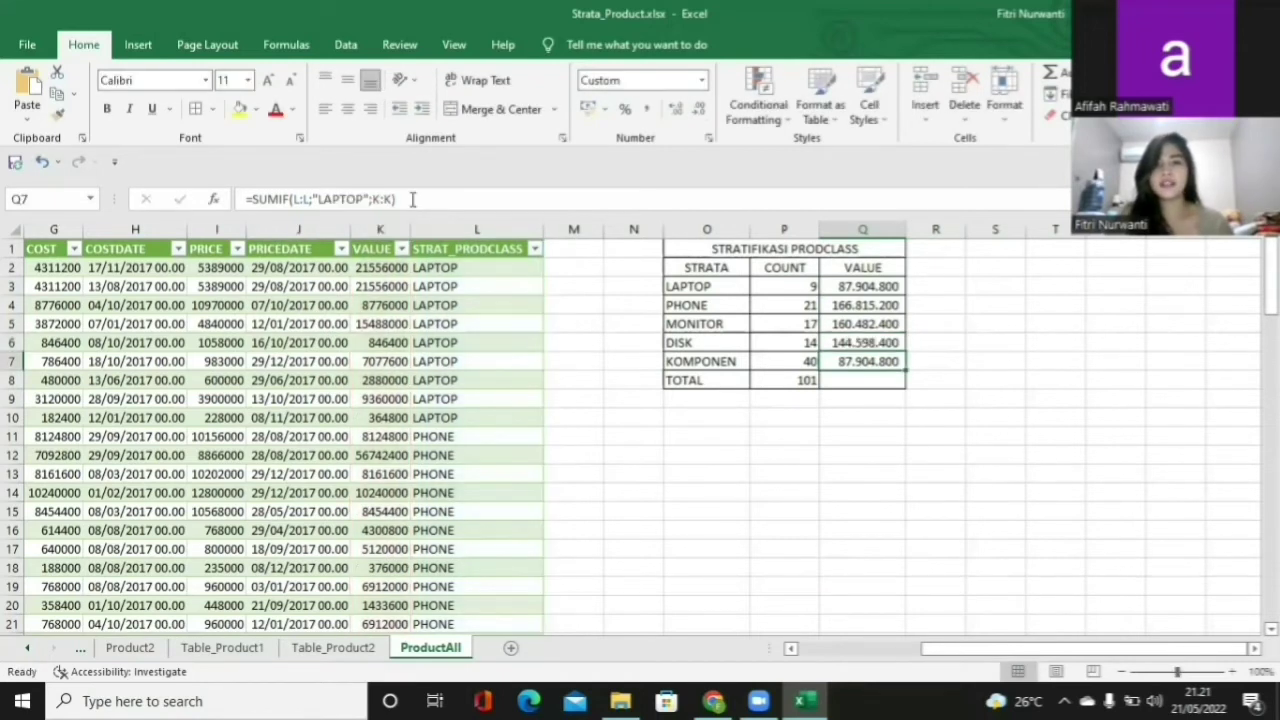
Change the criterion of the SUMIF formula in the KOMPONEN row's VALUE cell (Q7) to "KOMPONEN".
{"action": "left_click", "coordinate": [359, 201]}
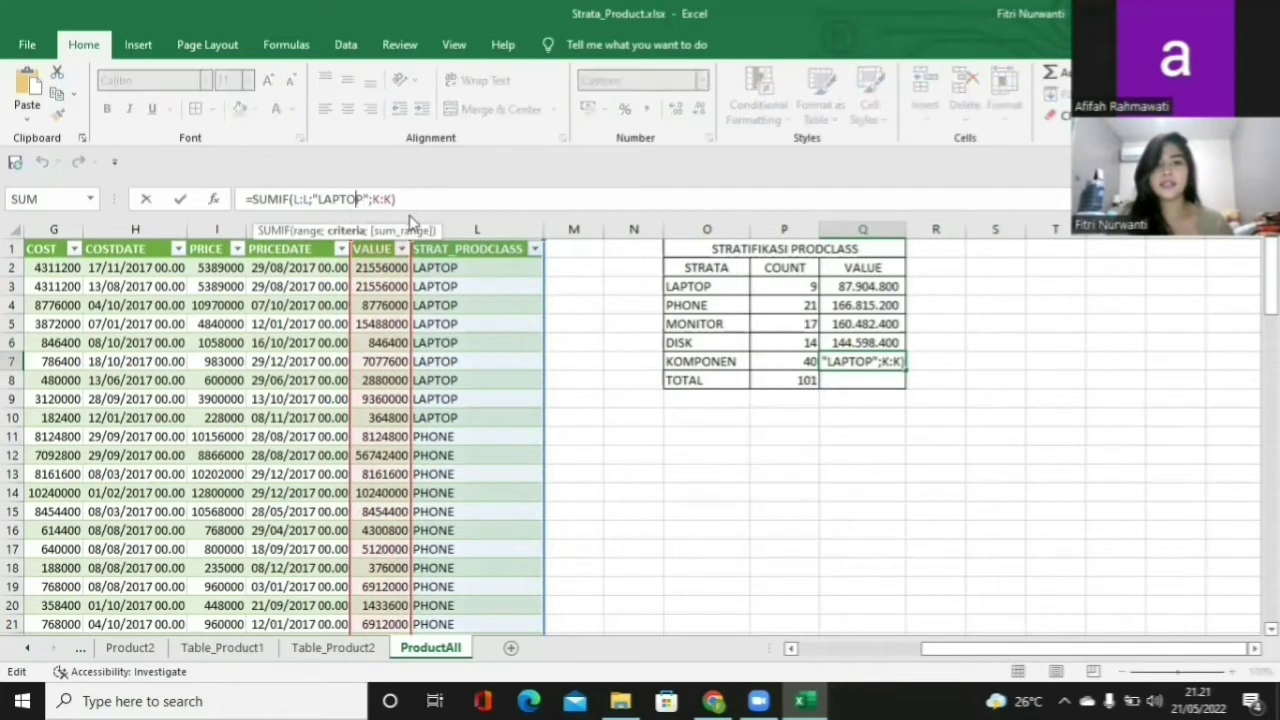
{"action": "key", "text": "BackSpace"}
{"action": "key", "text": "BackSpace"}
{"action": "key", "text": "BackSpace"}
{"action": "key", "text": "BackSpace"}
{"action": "key", "text": "BackSpace"}
{"action": "key", "text": "BackSpace"}
{"action": "type", "text": "KOMPO"}
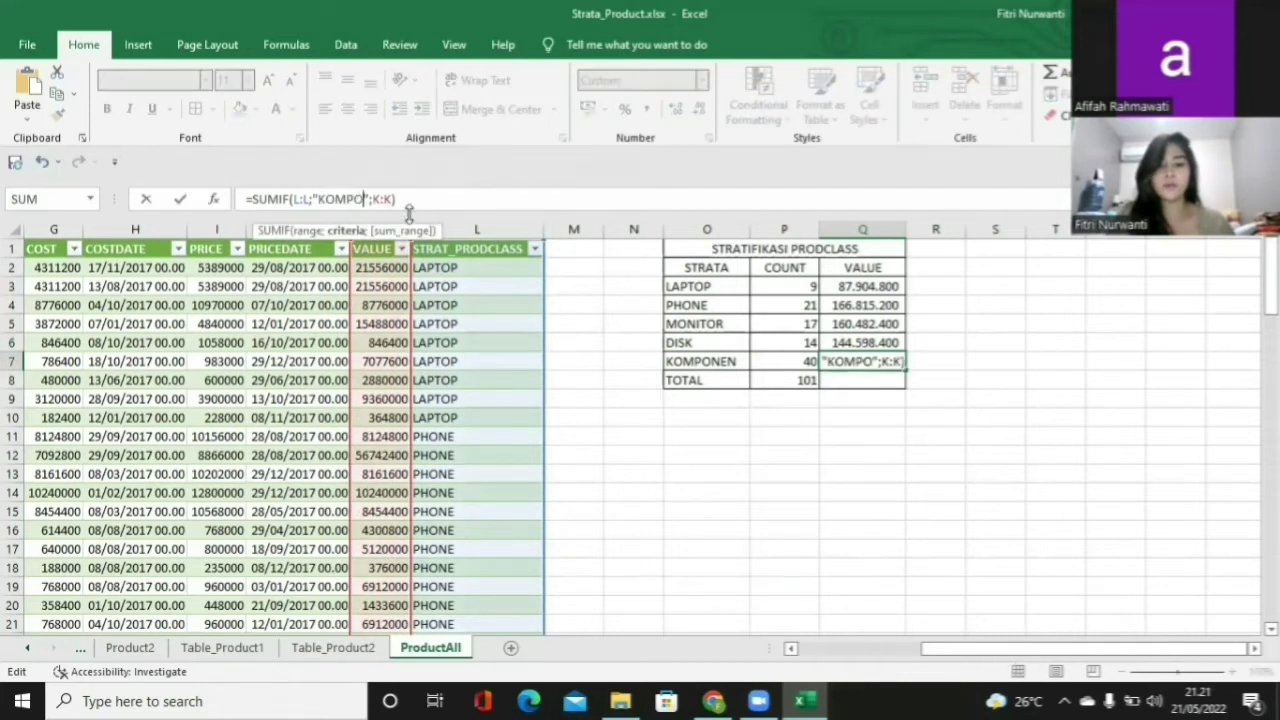
{"action": "type", "text": "NEN"}
{"action": "key", "text": "Return"}
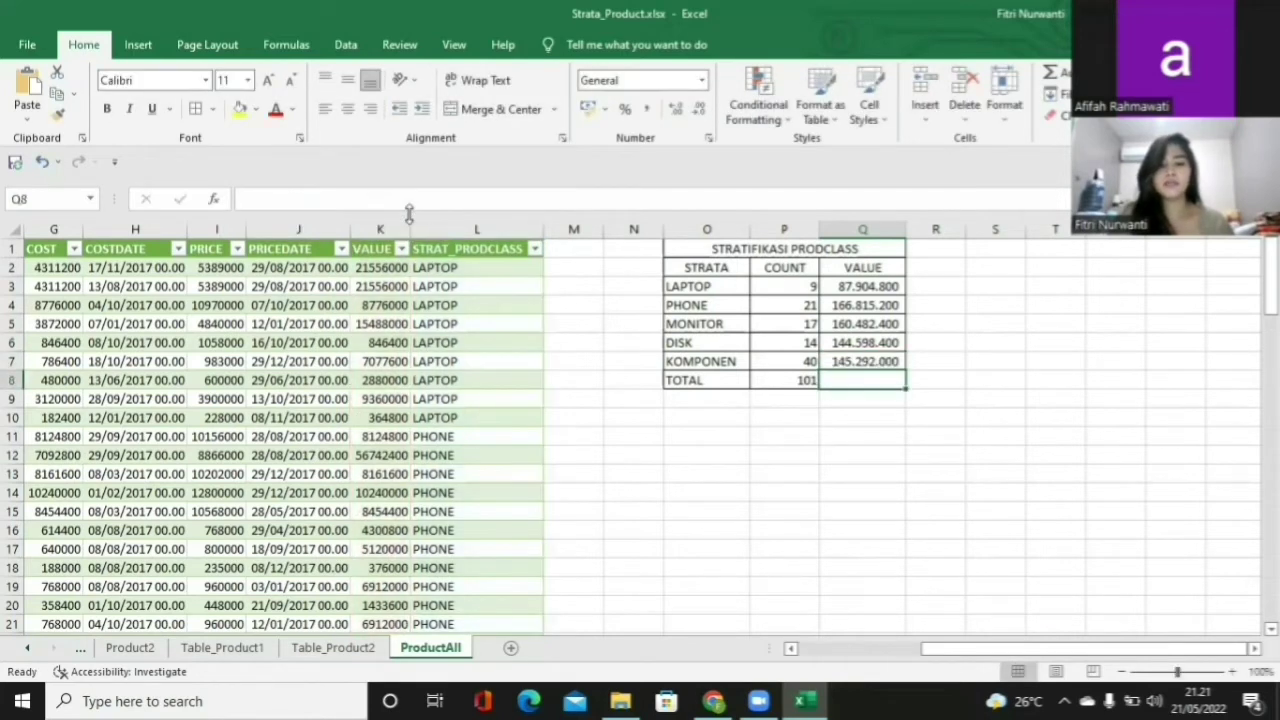
Total the VALUE column in the TOTAL row (Q8) with the formula =sum(Q3:Q7).
{"action": "type", "text": "=sum("}
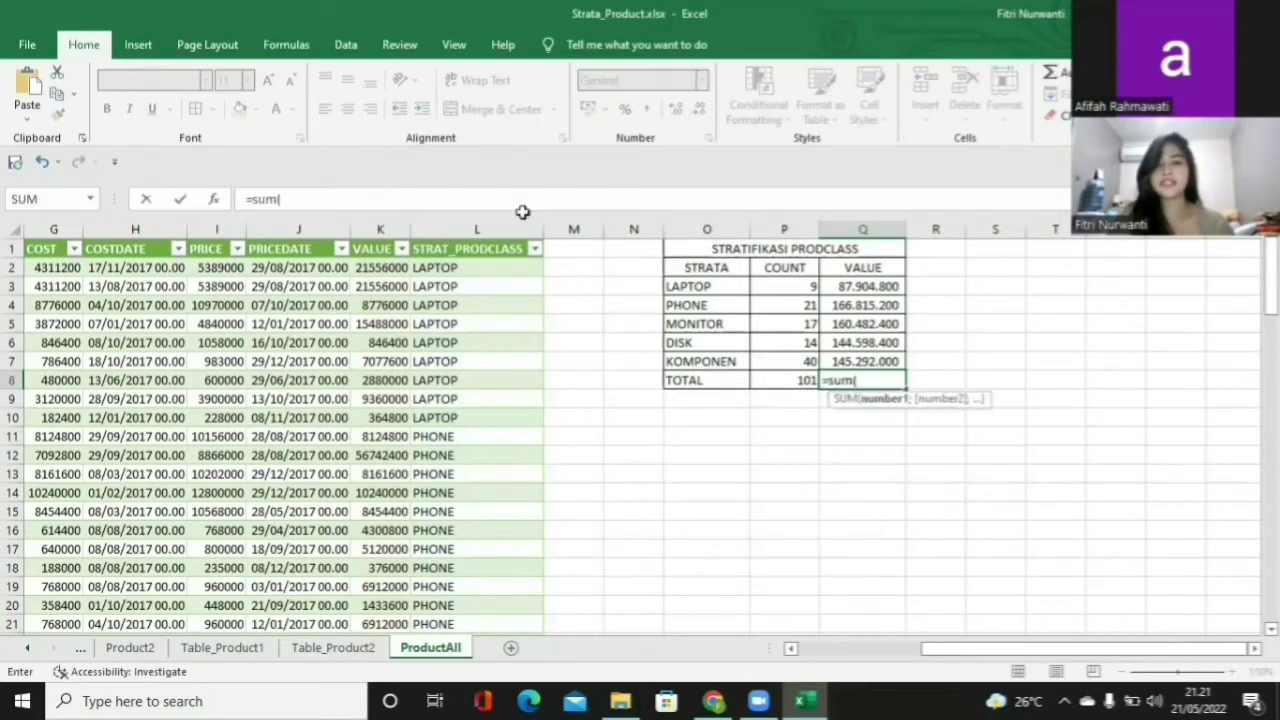
{"action": "left_click_drag", "start_coordinate": [866, 288], "coordinate": [870, 378]}
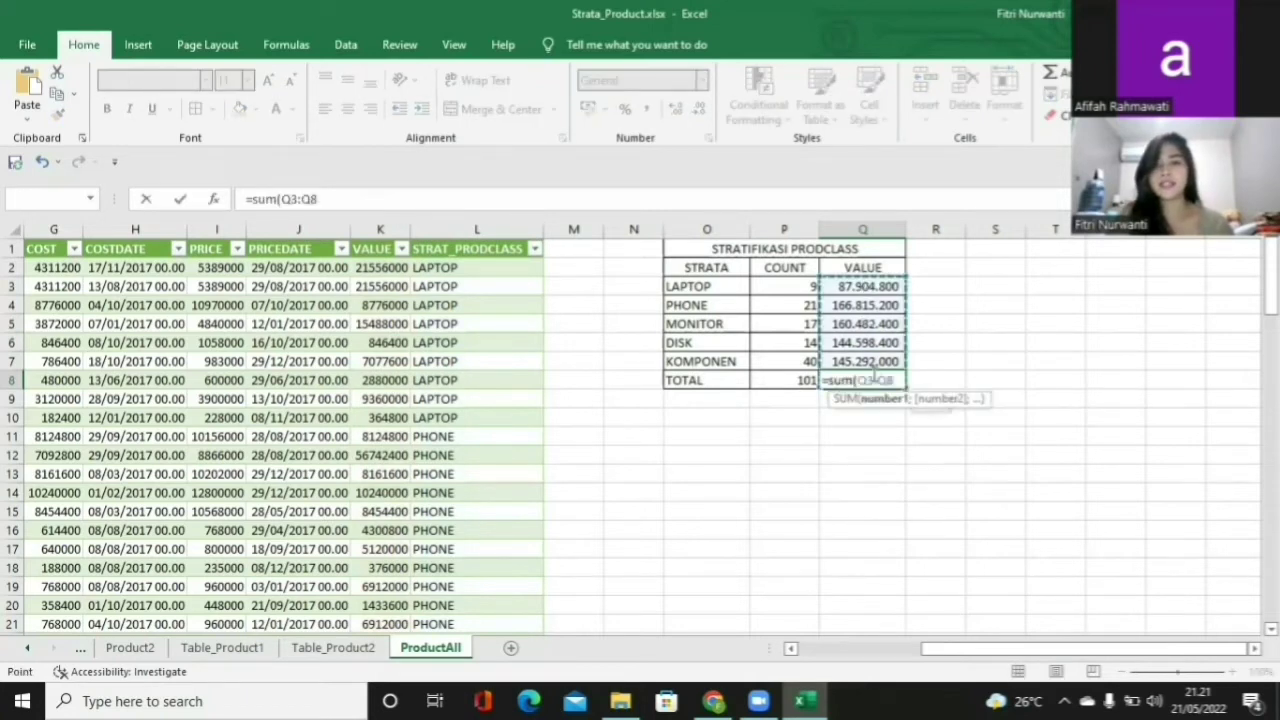
{"action": "left_click", "coordinate": [870, 286]}
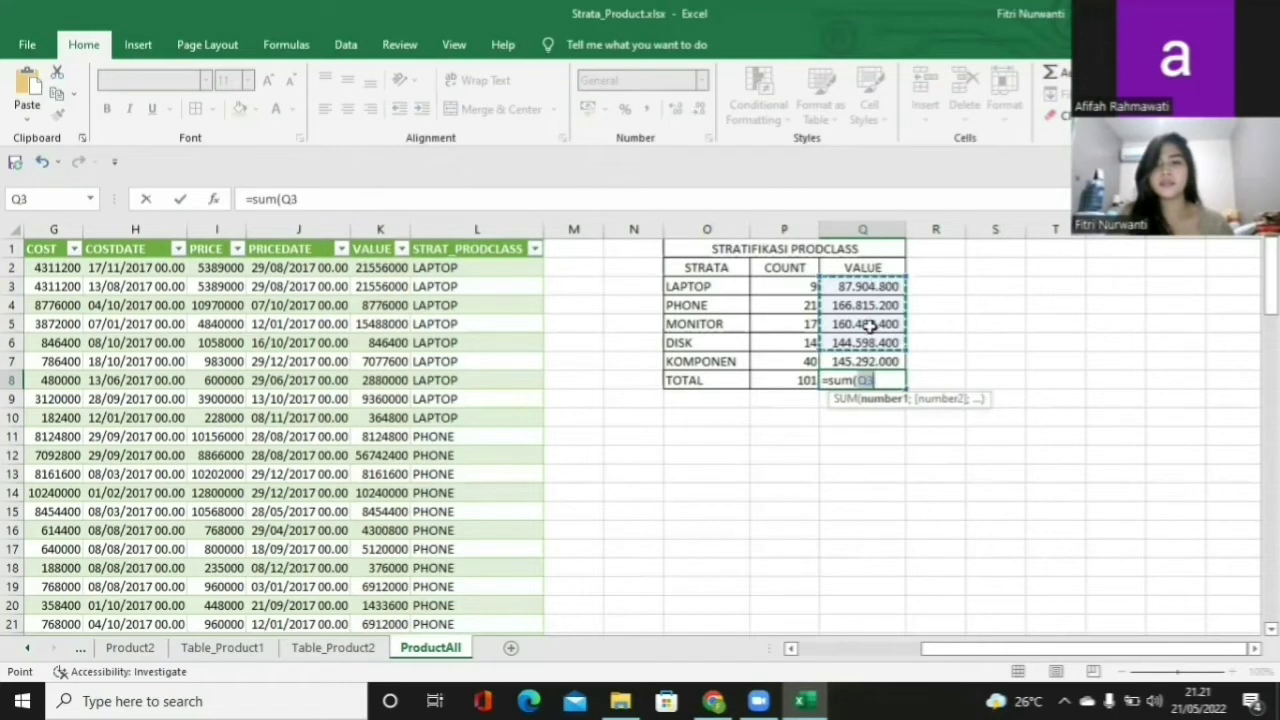
{"action": "left_click_drag", "start_coordinate": [865, 286], "coordinate": [861, 362]}
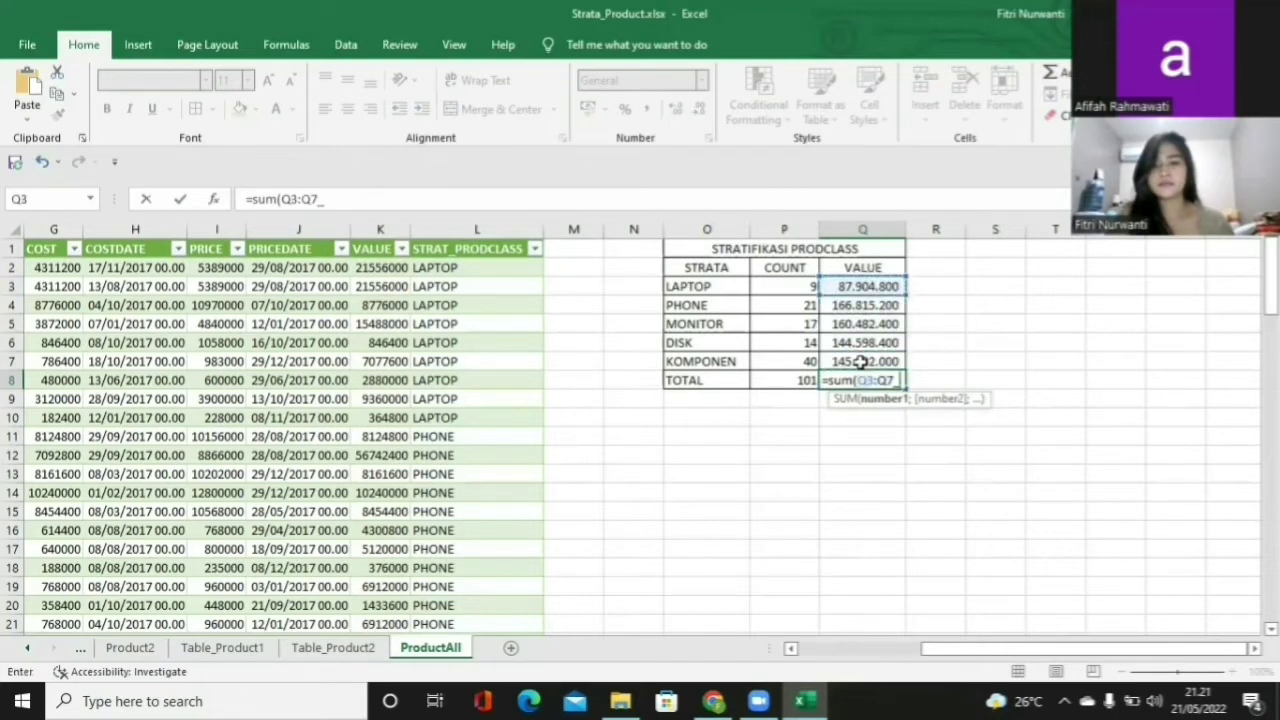
{"action": "type", "text": ")"}
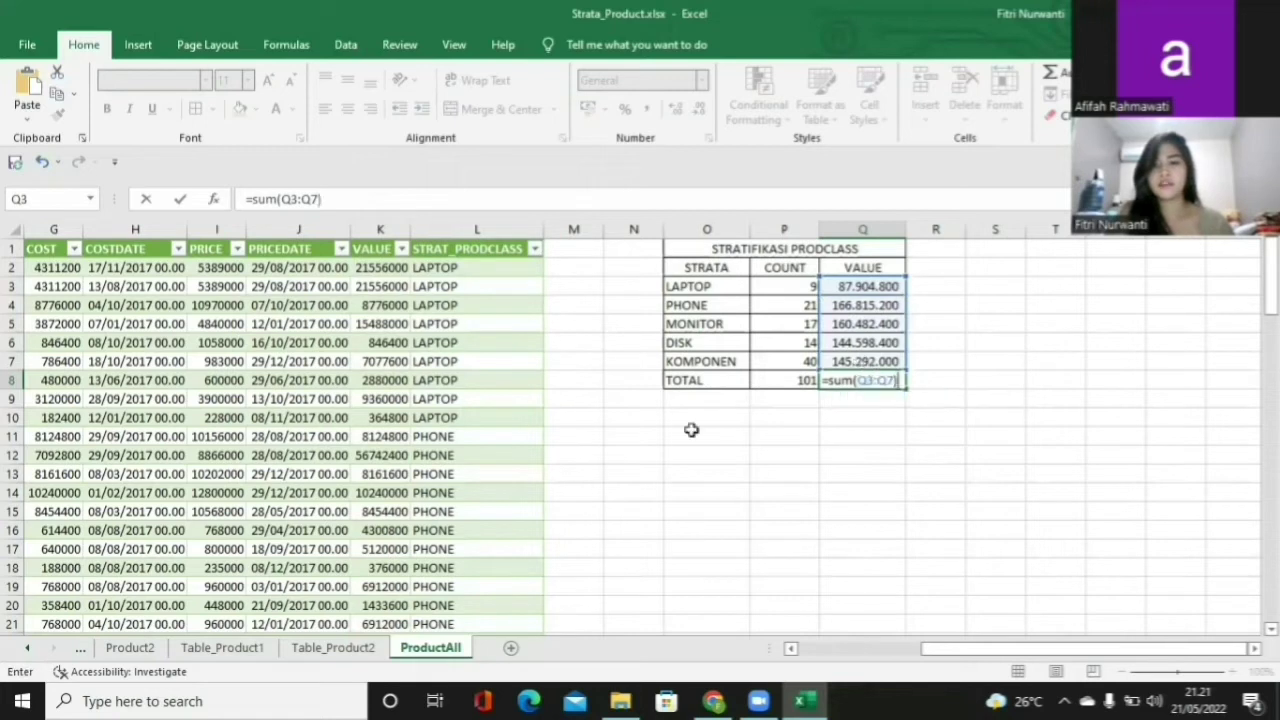
{"action": "key", "text": "Return"}
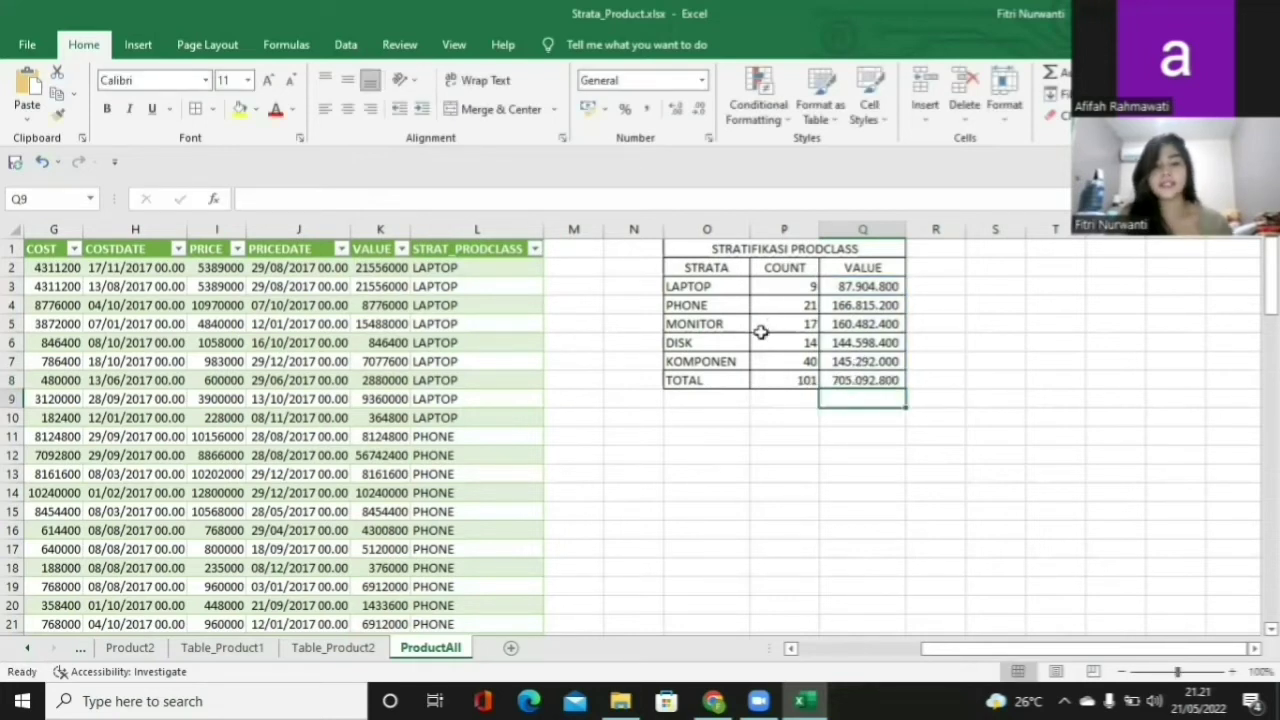
Add a STRAT_COST column header in M1 beside STRAT_PRODCLASS and fit the column width to the header.
{"action": "left_click", "coordinate": [571, 250]}
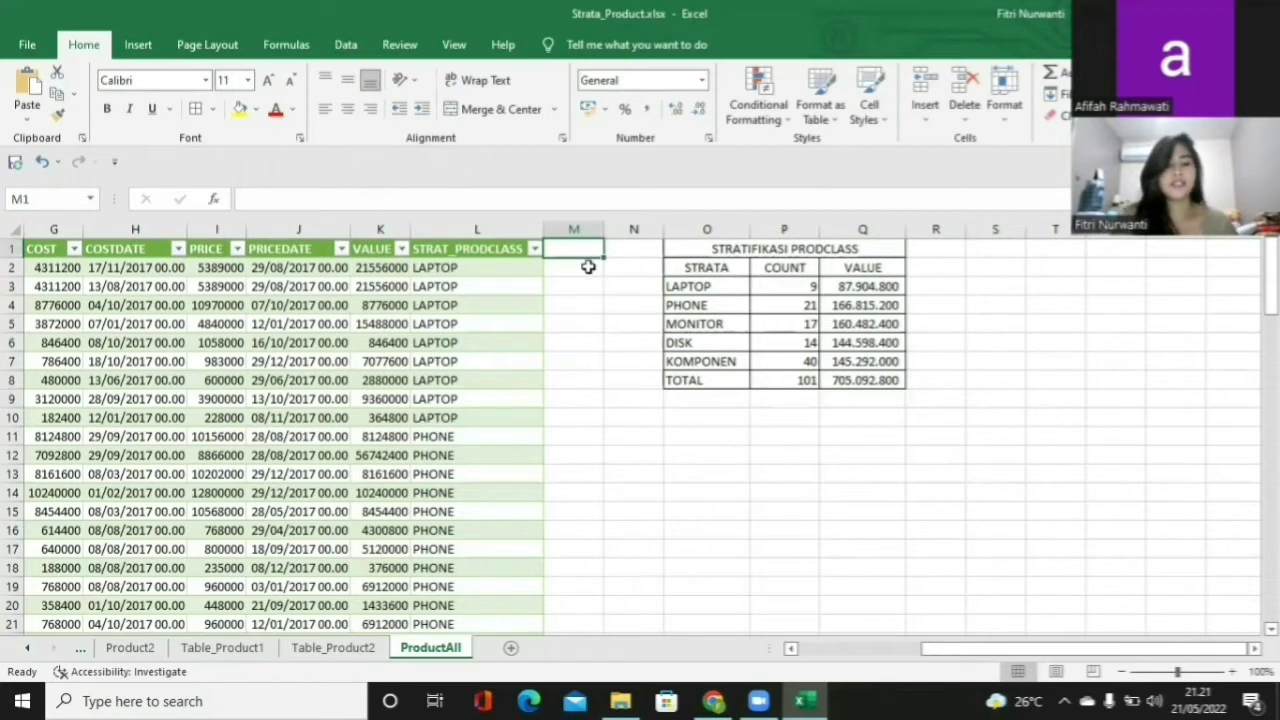
{"action": "type", "text": "ST"}
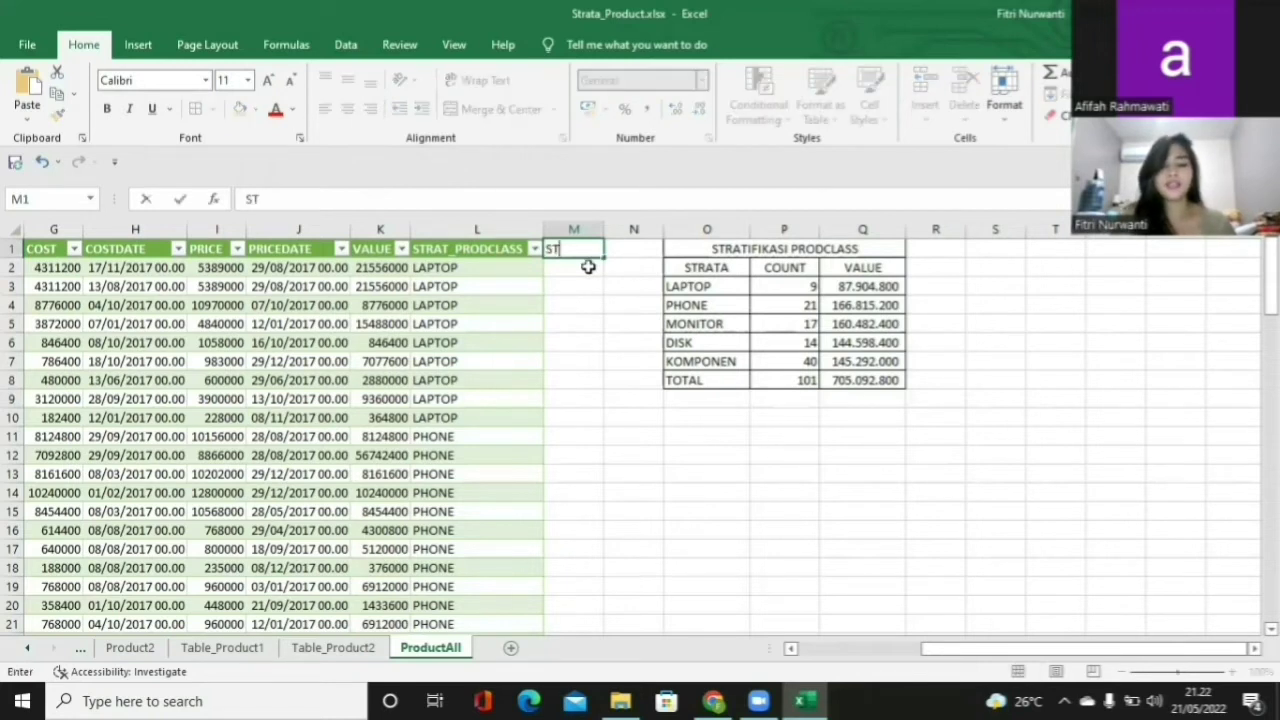
{"action": "type", "text": "RAT_"}
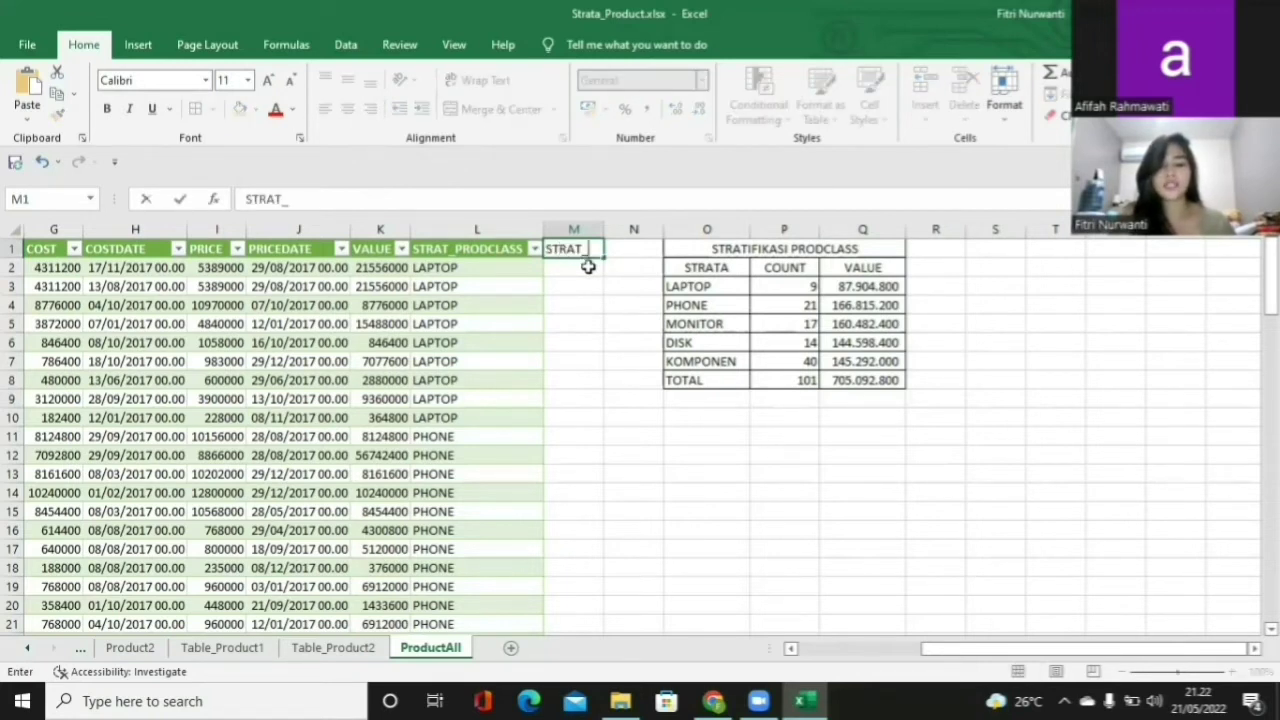
{"action": "type", "text": "COST"}
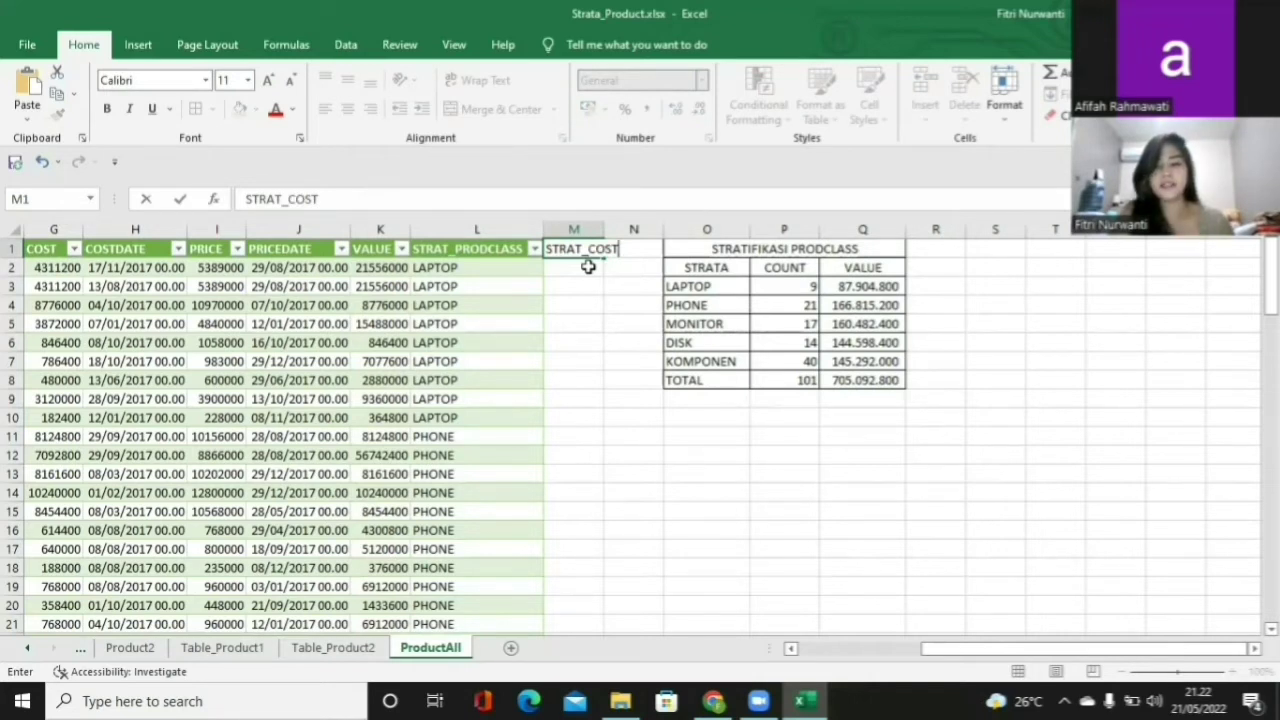
{"action": "key", "text": "Return"}
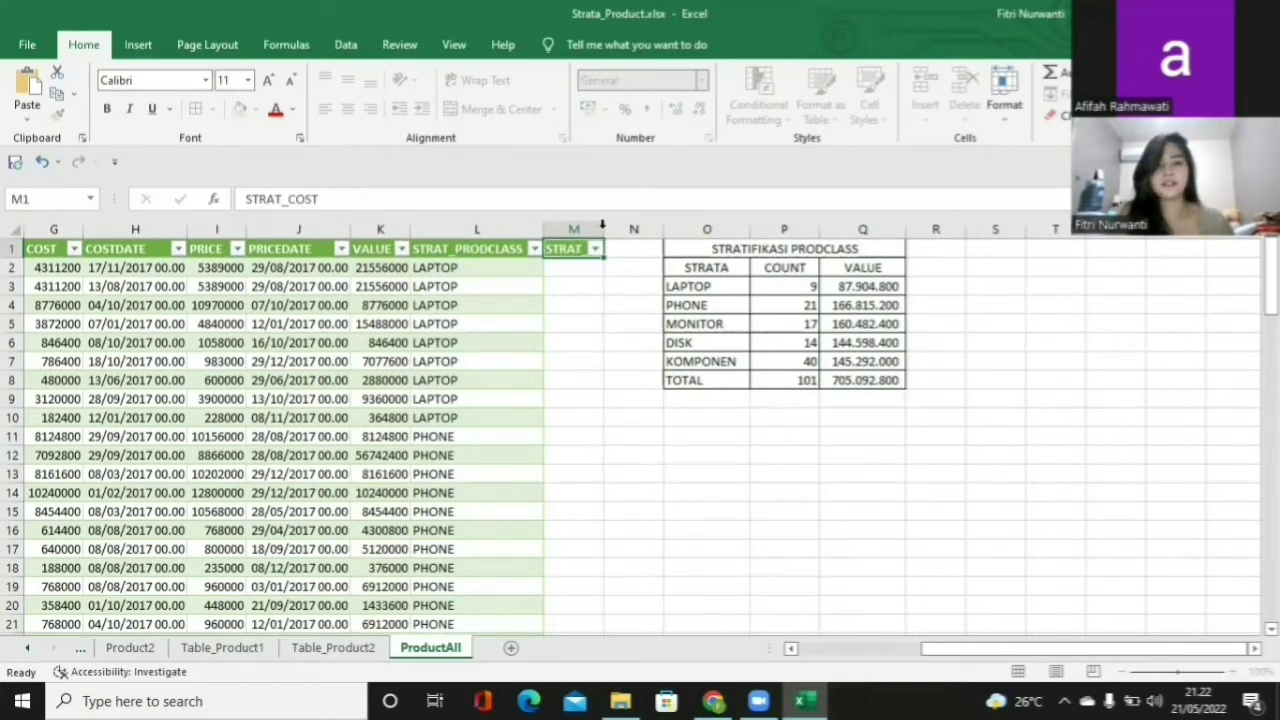
{"action": "double_click", "coordinate": [602, 228]}
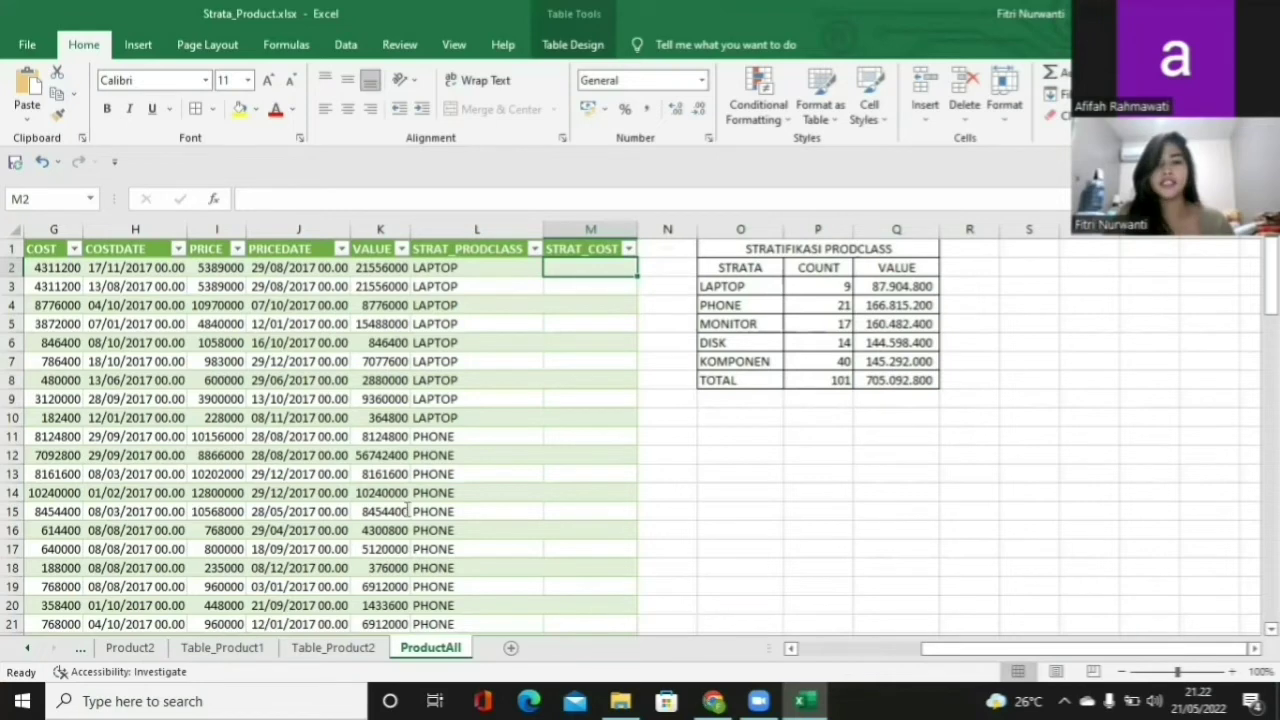
Copy the Strat_Cost nested IF formula (KATEGORI1 to KATEGORI5) from the Google Drive slide in Chrome and paste it into cell M2 in Excel.
{"action": "left_click", "coordinate": [709, 700]}
{"action": "left_click_drag", "start_coordinate": [325, 460], "coordinate": [893, 511]}
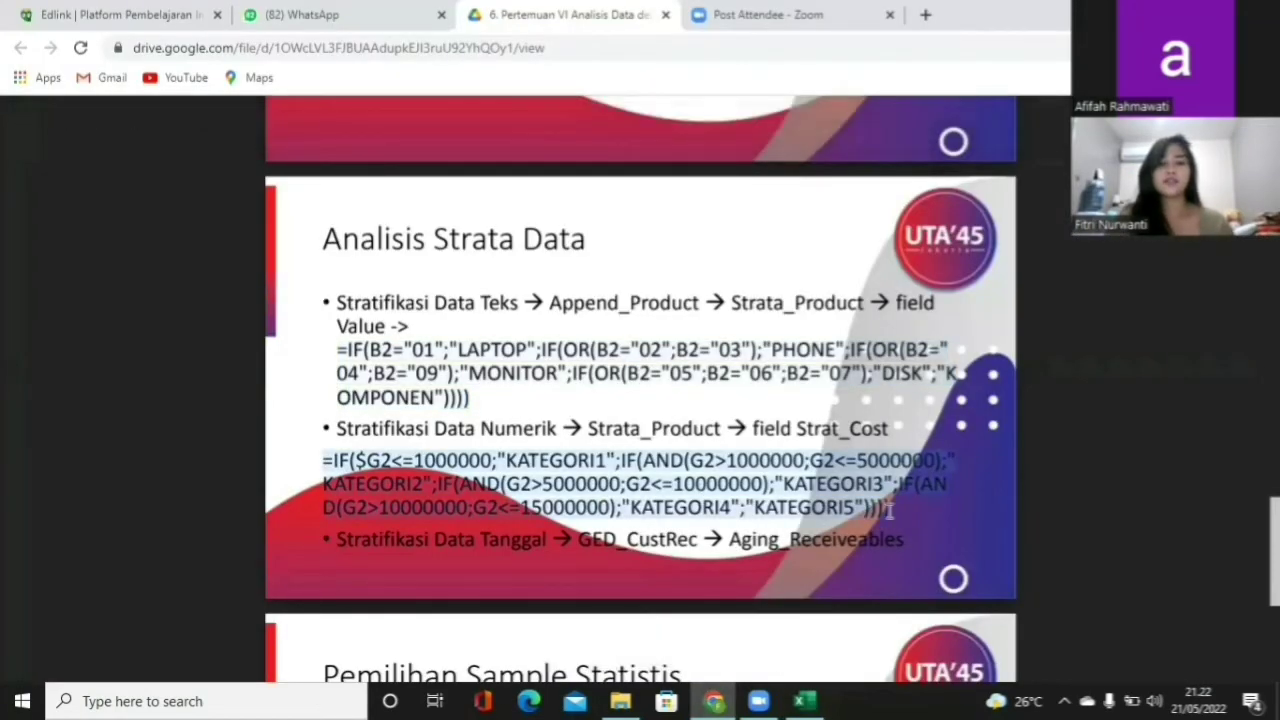
{"action": "left_click", "coordinate": [803, 700]}
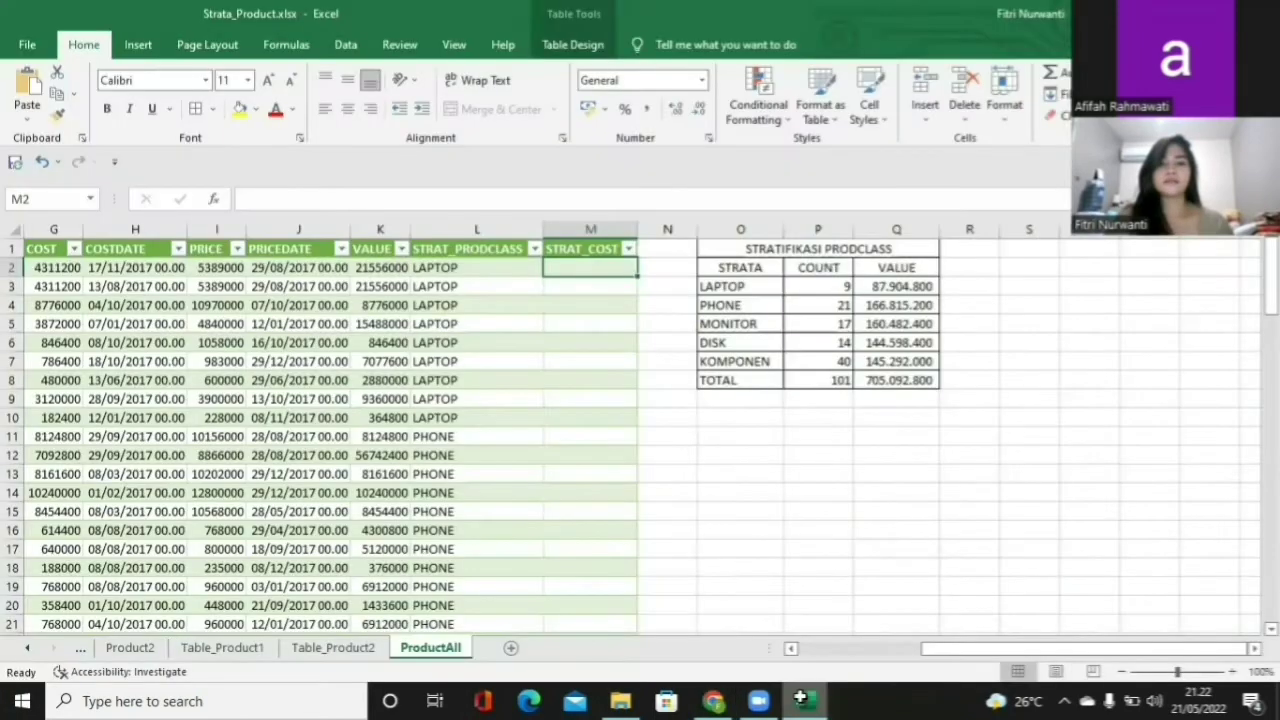
{"action": "double_click", "coordinate": [603, 268]}
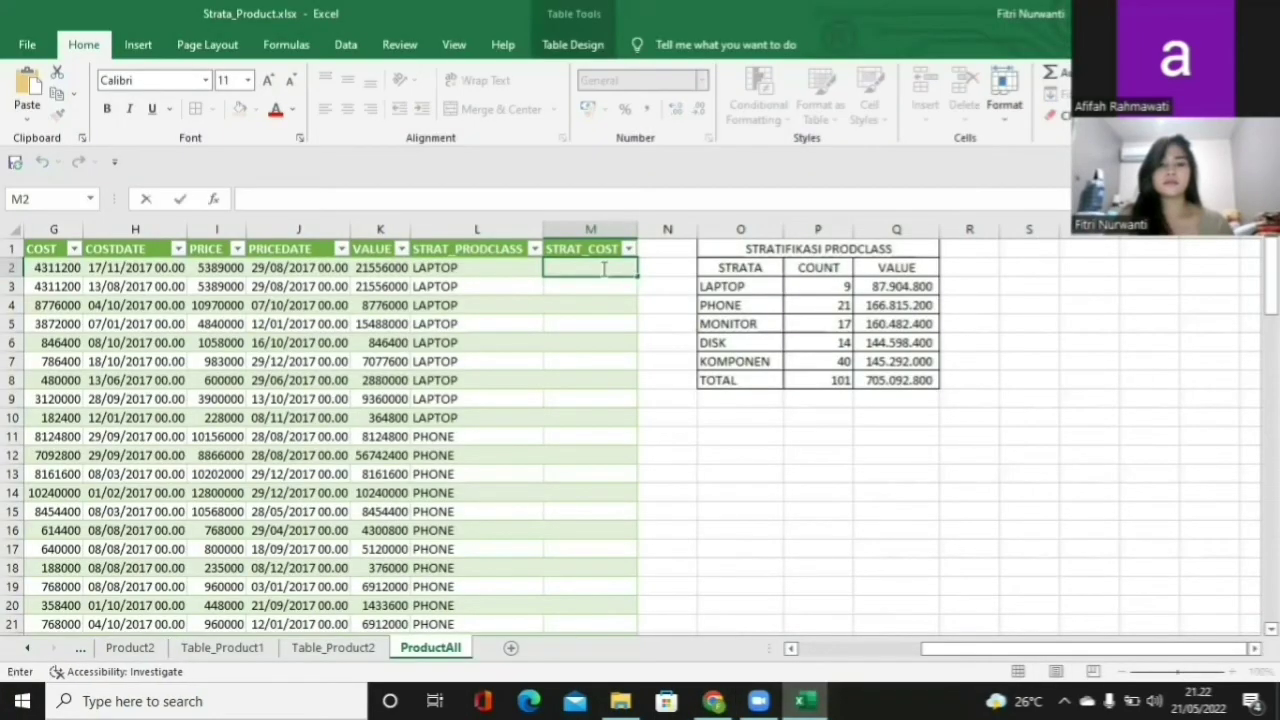
{"action": "type", "text": "=IF($G2<=1000000;\"KATEGORI1\";IF(AND(G2>1000000;G2<=5000000);\"KATEGORI2\";IF(AND(G2>5000000;G2<=10000000);\"KATEGORI3\";IF(AND(G2>10000000;G2<=15000000);\"KATEGORI4\";\"KATEGORI5\"))))"}
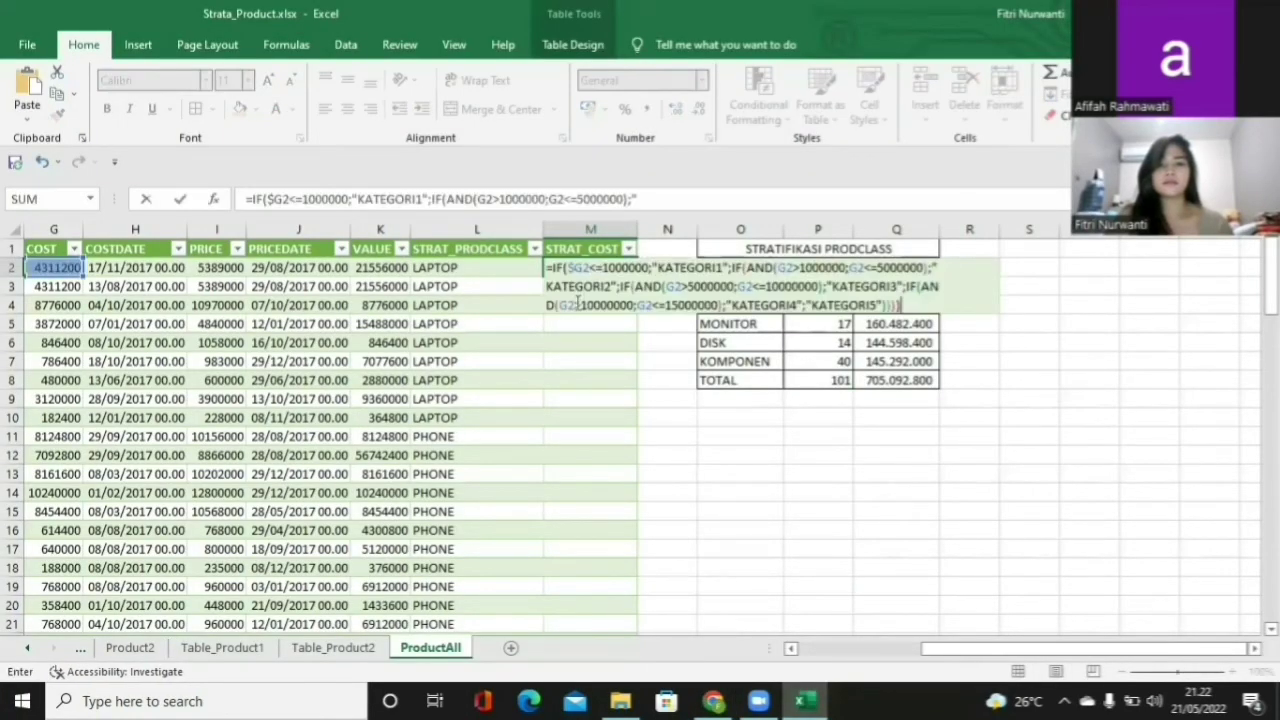
Remove the line breaks inside the pasted formula in M2 so that it reads as one continuous expression.
{"action": "left_click", "coordinate": [548, 288]}
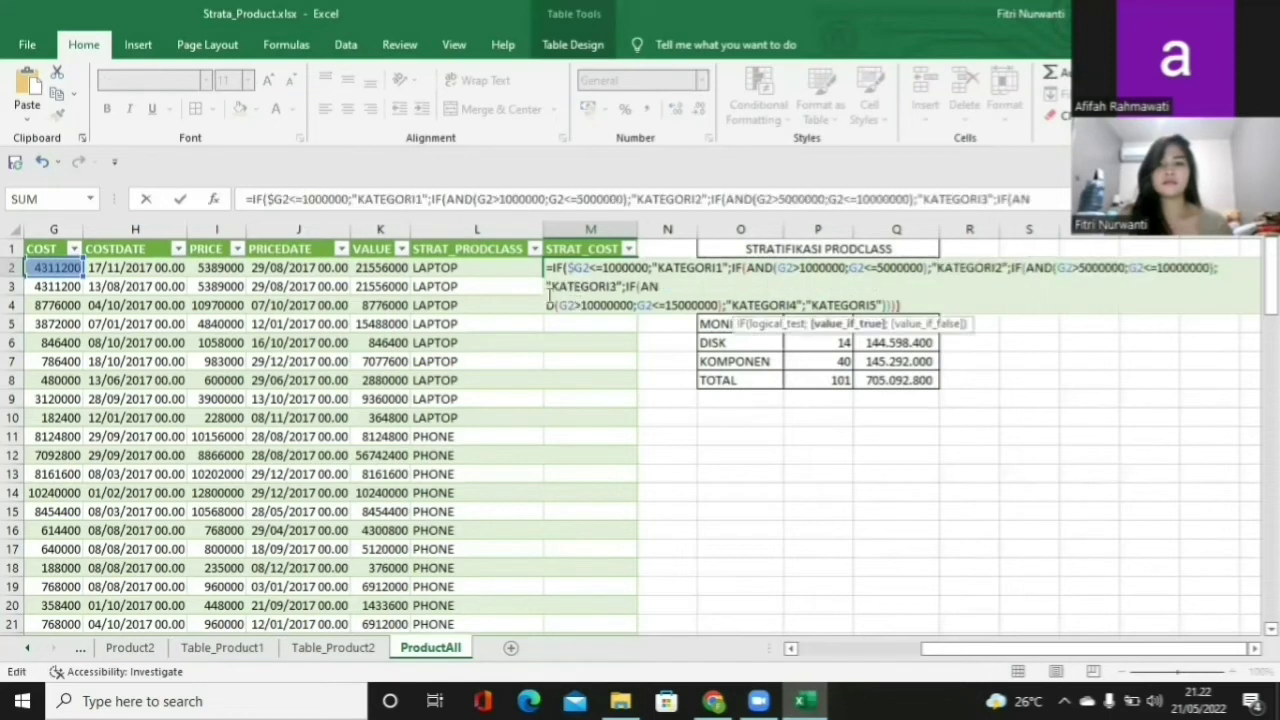
{"action": "left_click", "coordinate": [546, 305]}
{"action": "key", "text": "BackSpace"}
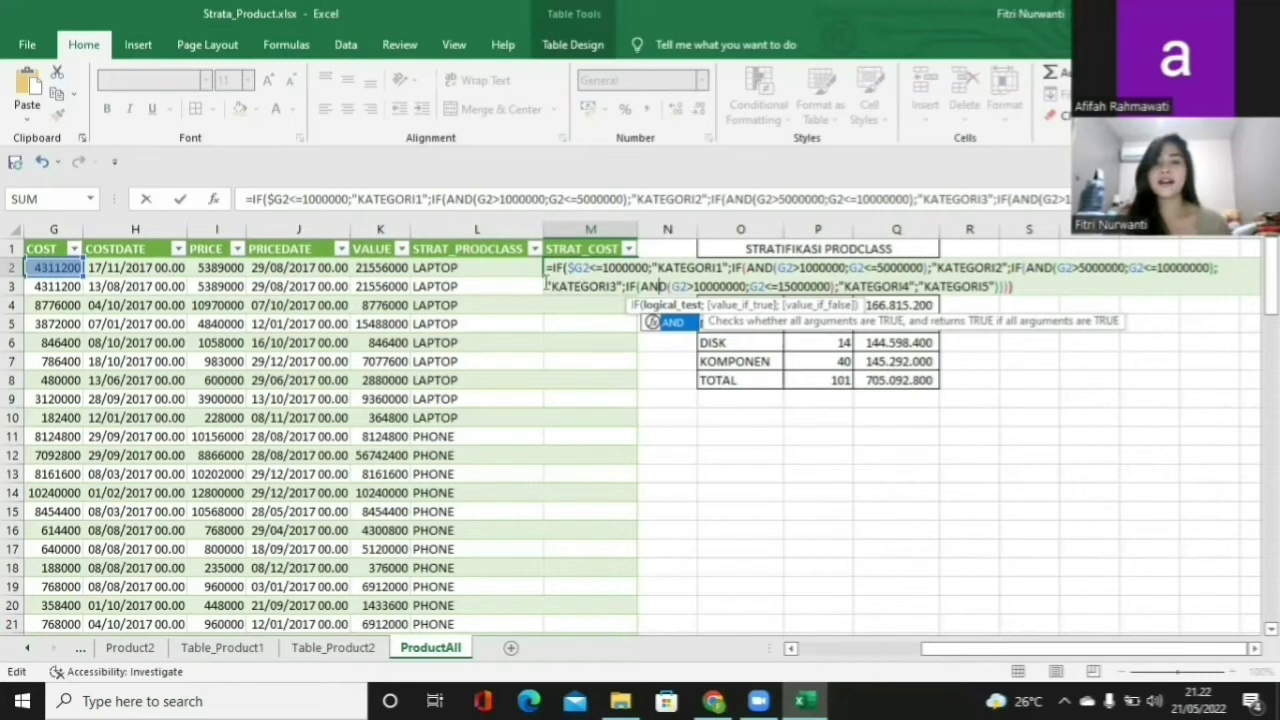
{"action": "left_click", "coordinate": [546, 287]}
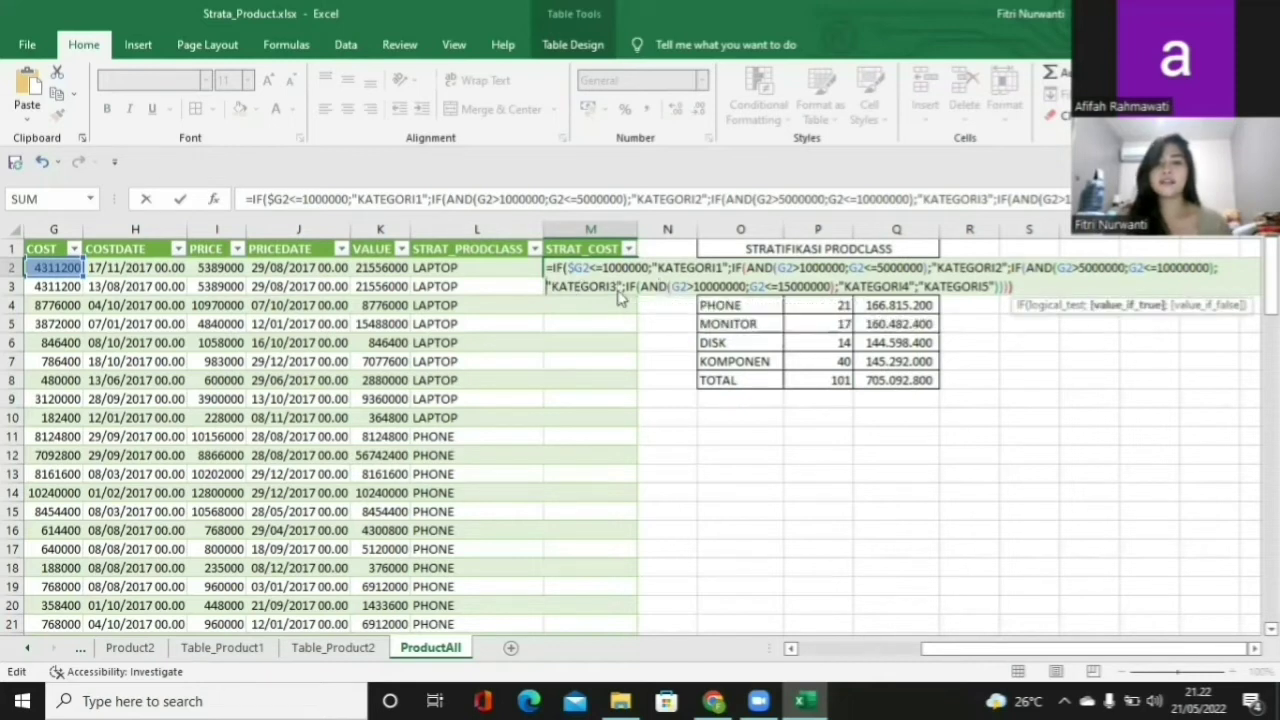
{"action": "key", "text": "BackSpace"}
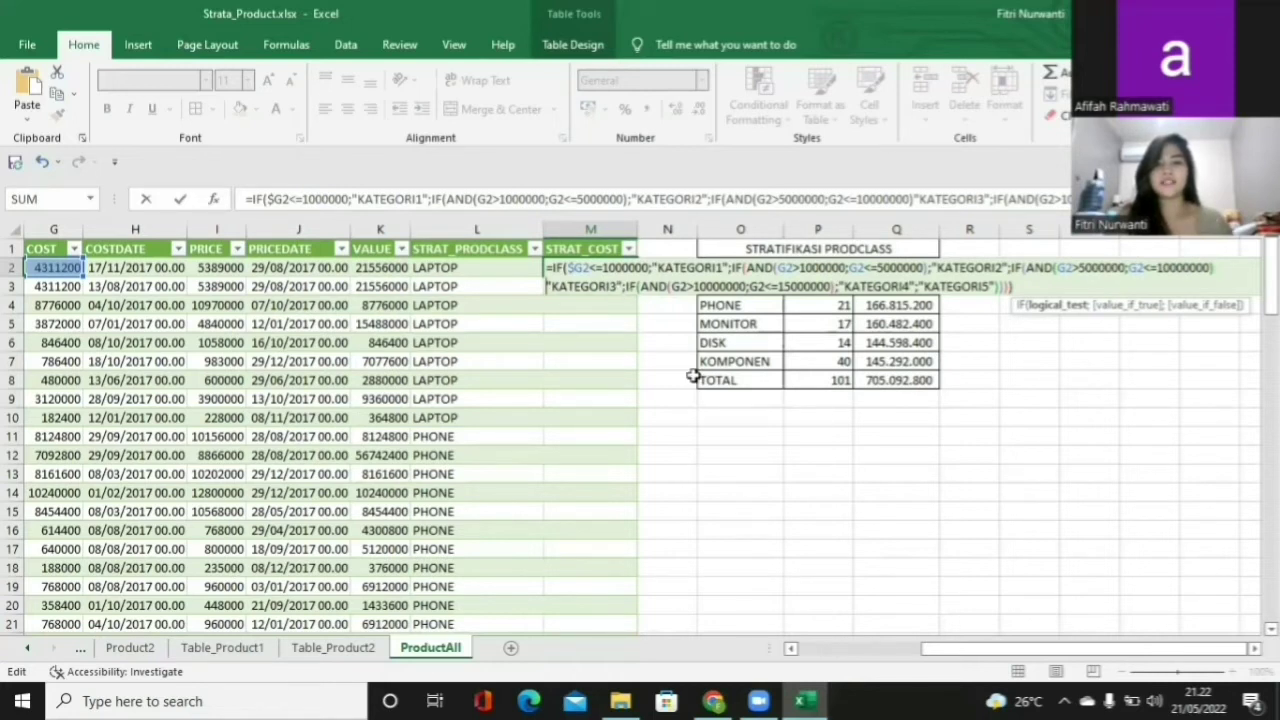
{"action": "key", "text": "BackSpace"}
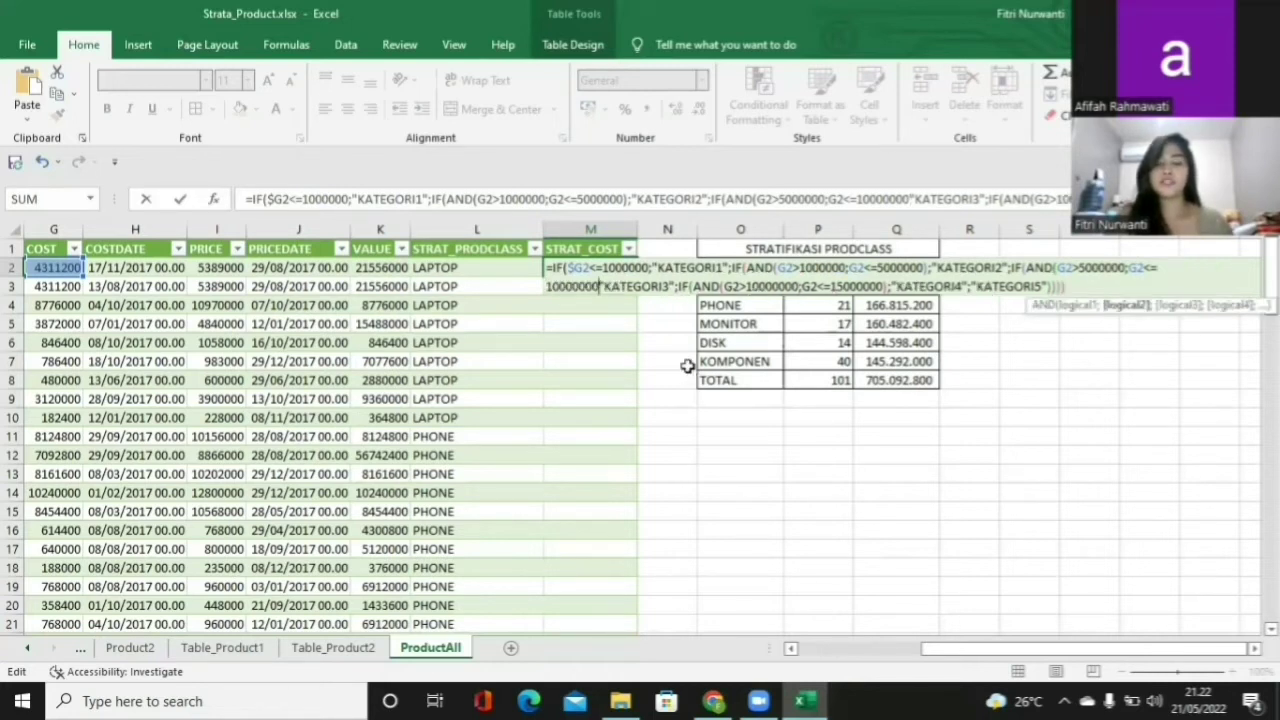
{"action": "type", "text": ");"}
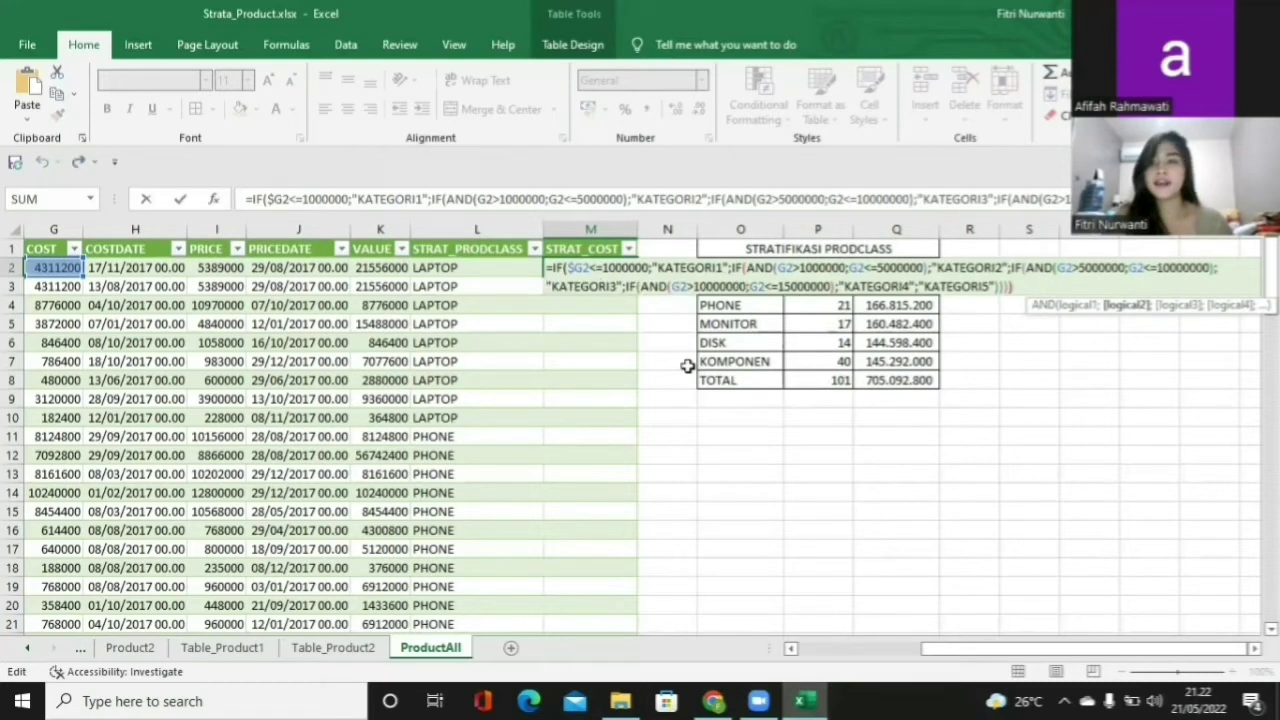
{"action": "key", "text": "BackSpace"}
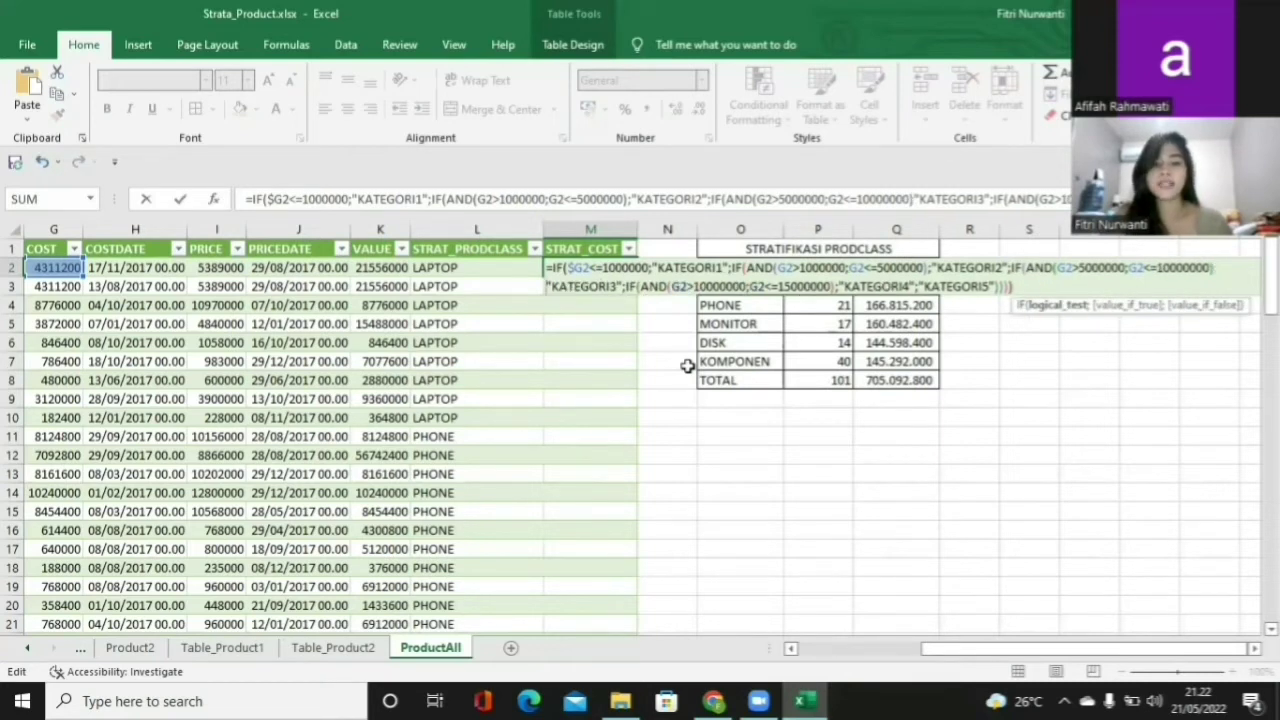
{"action": "type", "text": ";"}
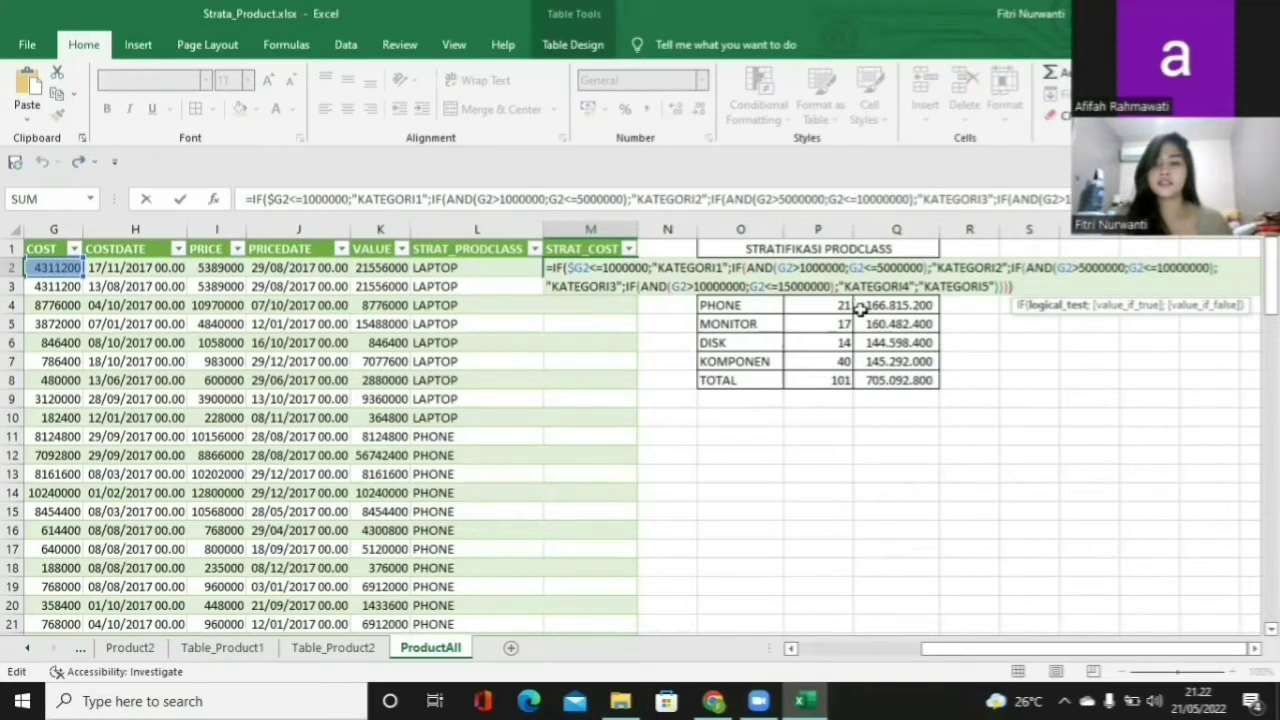
Commit the nested IF formula in M2 to fill the STRAT_COST column with cost categories.
{"action": "key", "text": "Return"}
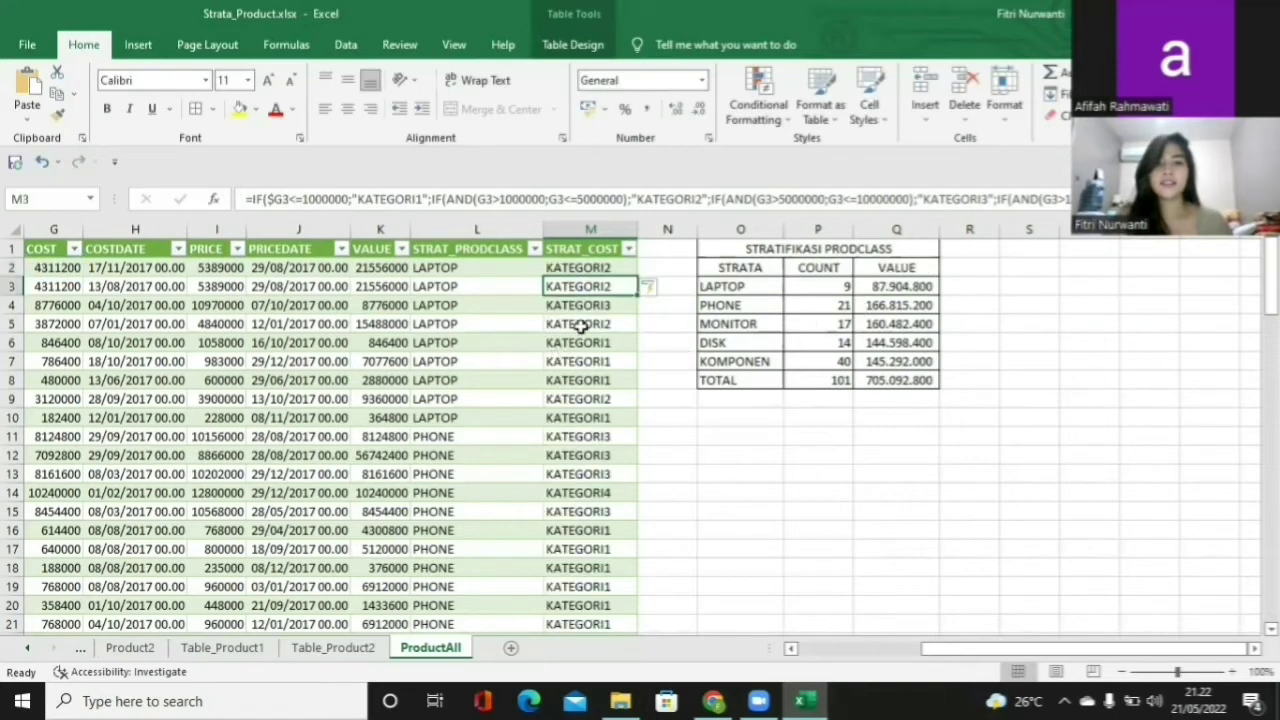
Duplicate the STRATIFIKASI PRODCLASS summary table (O1:Q8) below the original, starting at cell O10.
{"action": "scroll", "coordinate": [581, 325], "scroll_direction": "down", "scroll_amount": 10}
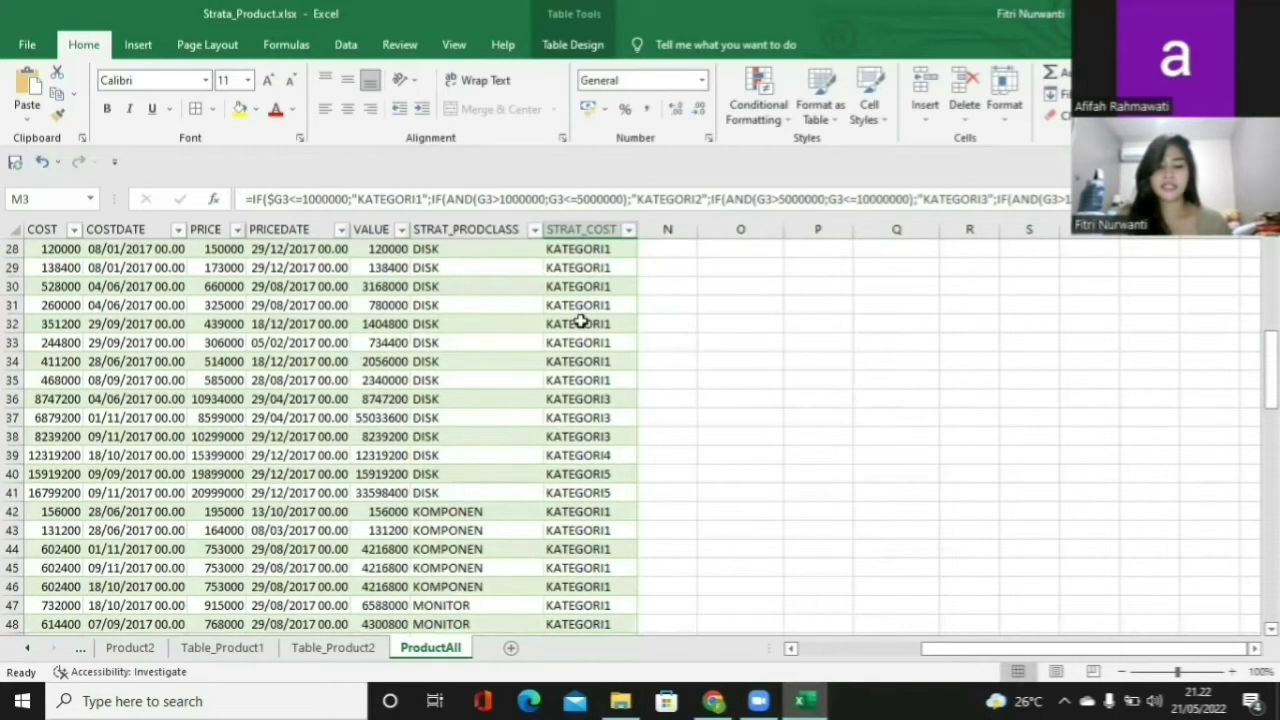
{"action": "scroll", "coordinate": [581, 323], "scroll_direction": "down", "scroll_amount": 2}
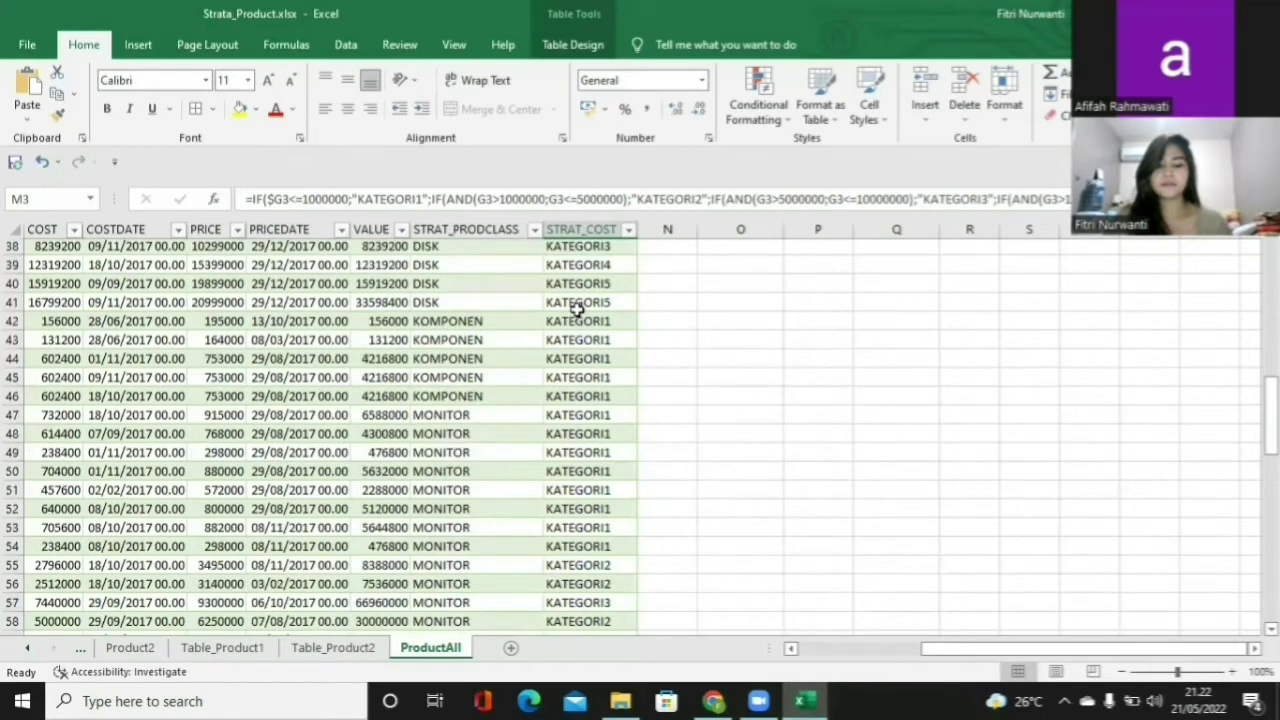
{"action": "scroll", "coordinate": [572, 300], "scroll_direction": "up", "scroll_amount": 4}
{"action": "scroll", "coordinate": [570, 297], "scroll_direction": "up", "scroll_amount": 8}
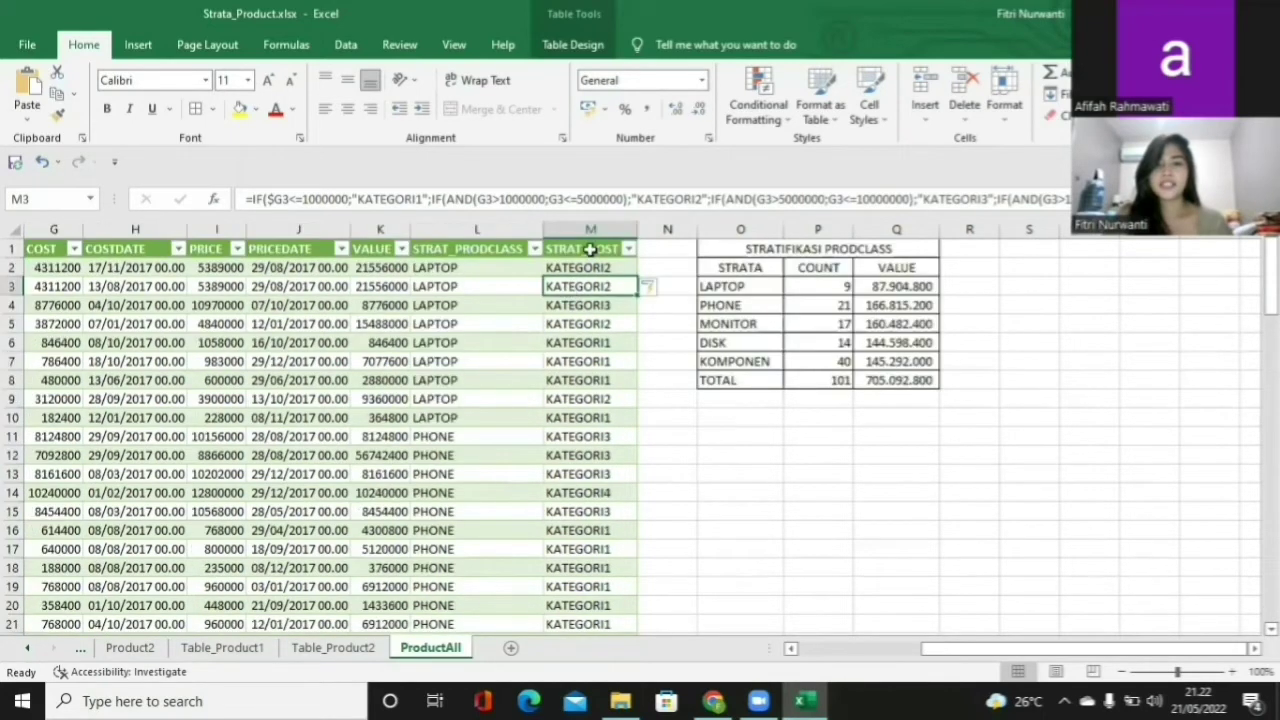
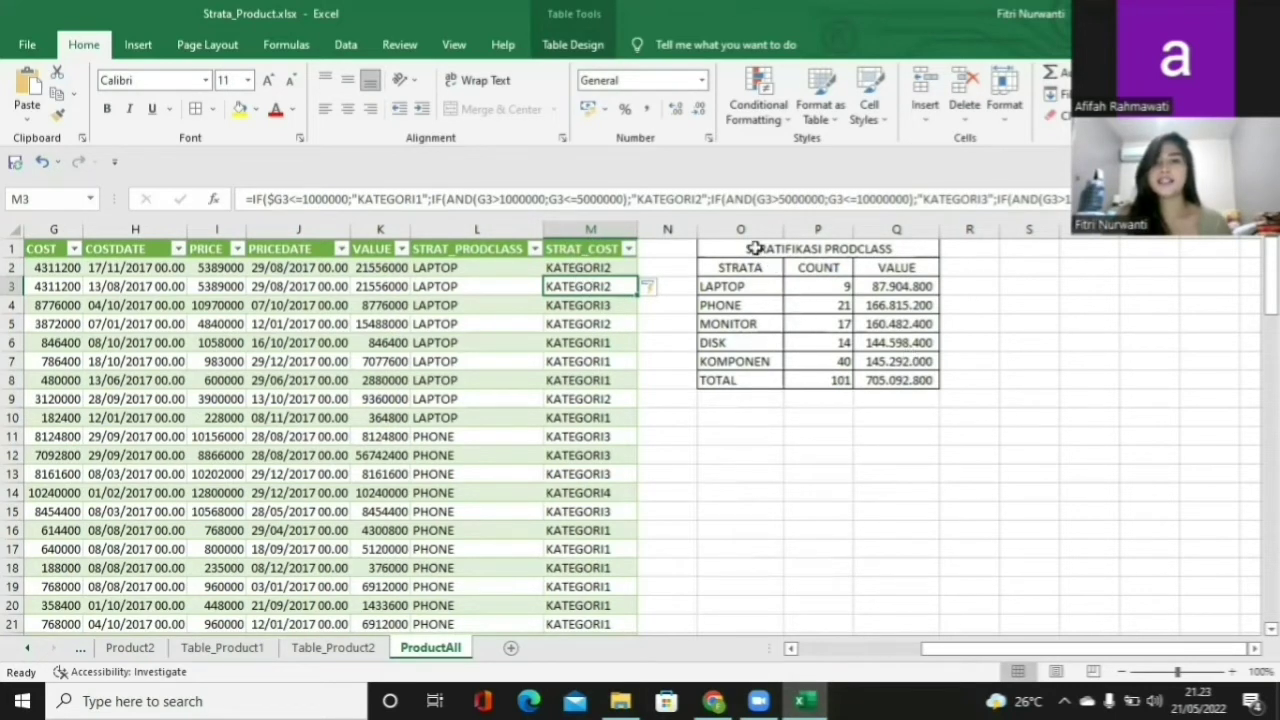
{"action": "left_click_drag", "start_coordinate": [755, 248], "coordinate": [836, 383]}
{"action": "key", "text": "ctrl+c"}
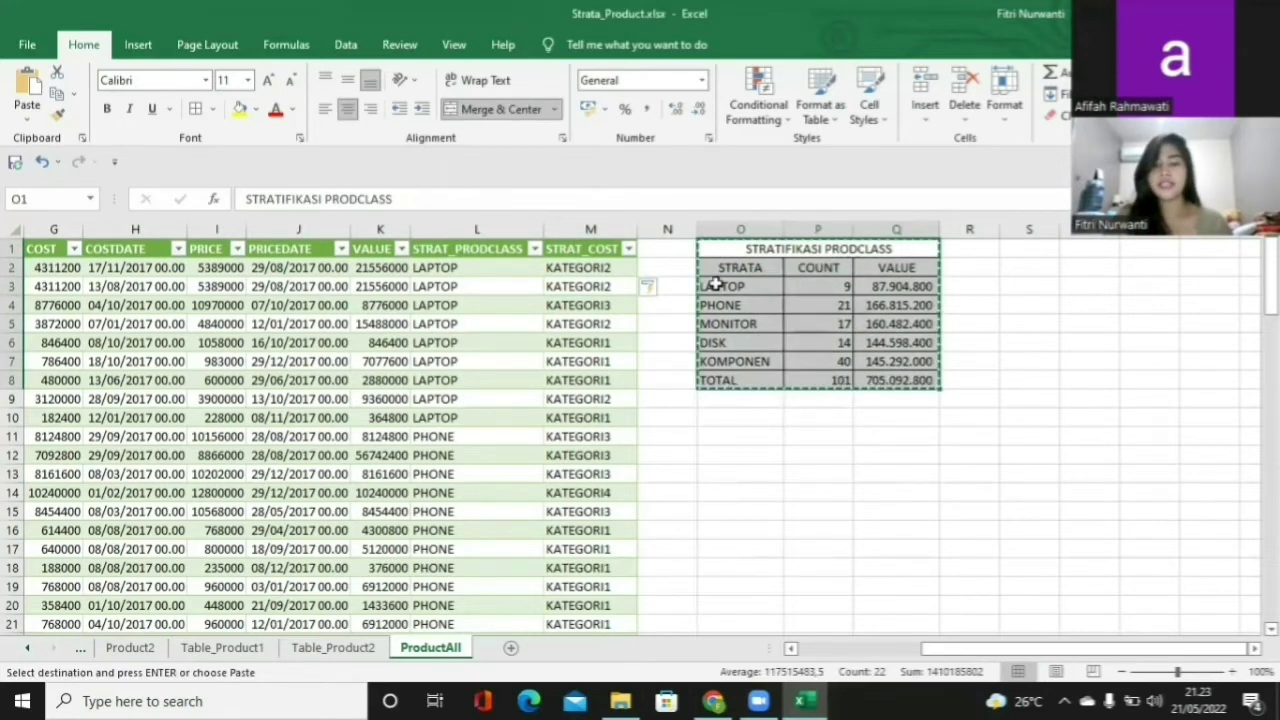
{"action": "left_click", "coordinate": [738, 417]}
{"action": "key", "text": "ctrl+v"}
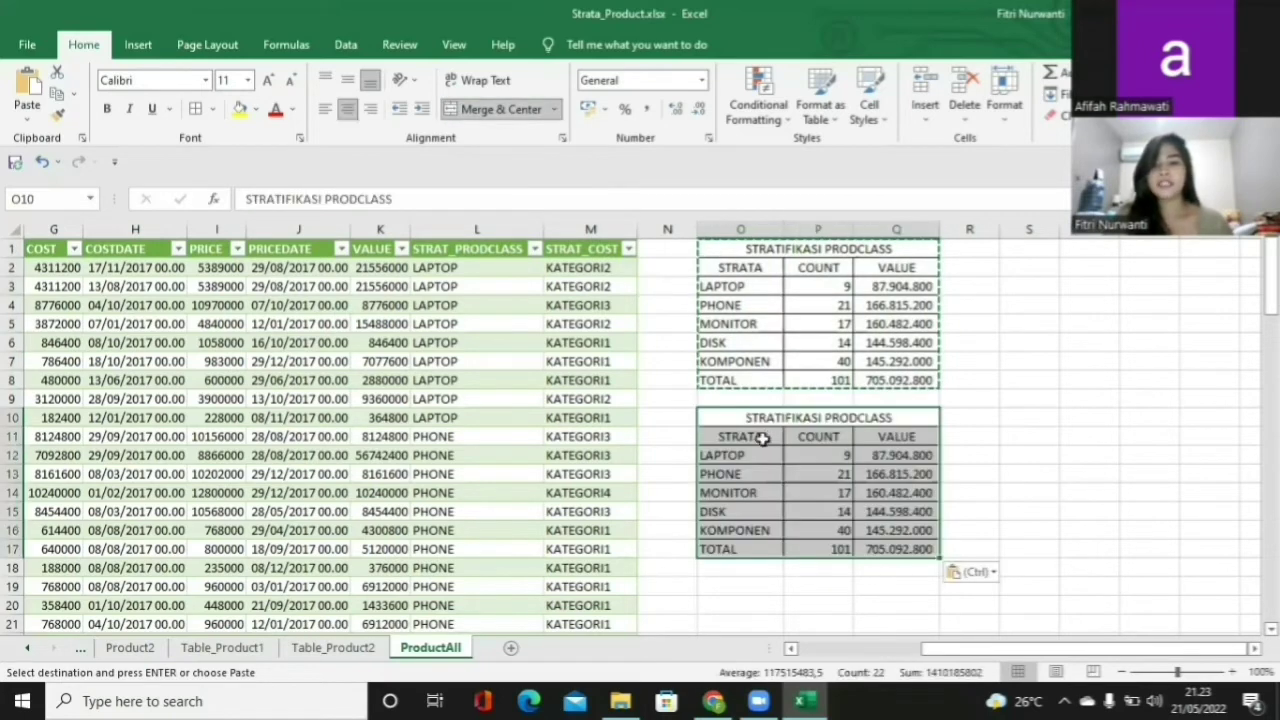
Relabel the first three strata rows of the copied table (O12:O14) as KATEGORI1, KATEGORI2 and KATEGORI3.
{"action": "left_click_drag", "start_coordinate": [765, 440], "coordinate": [930, 440]}
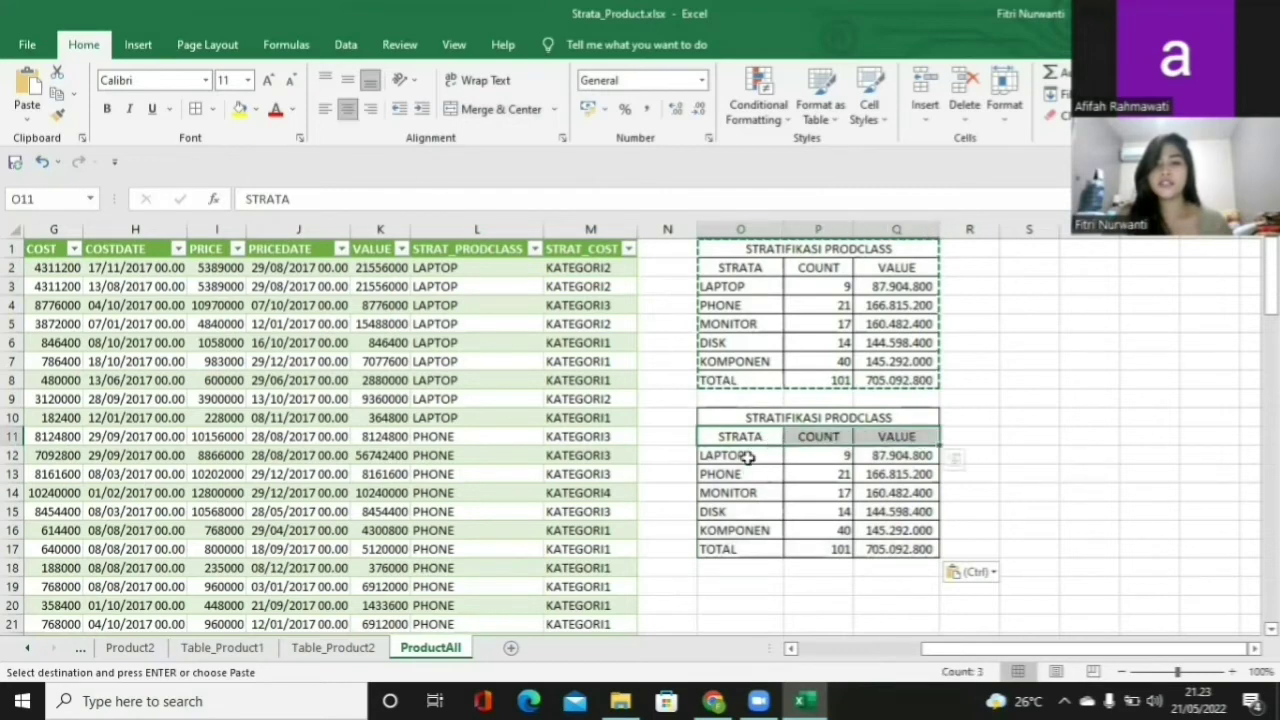
{"action": "left_click", "coordinate": [748, 452]}
{"action": "type", "text": "KA"}
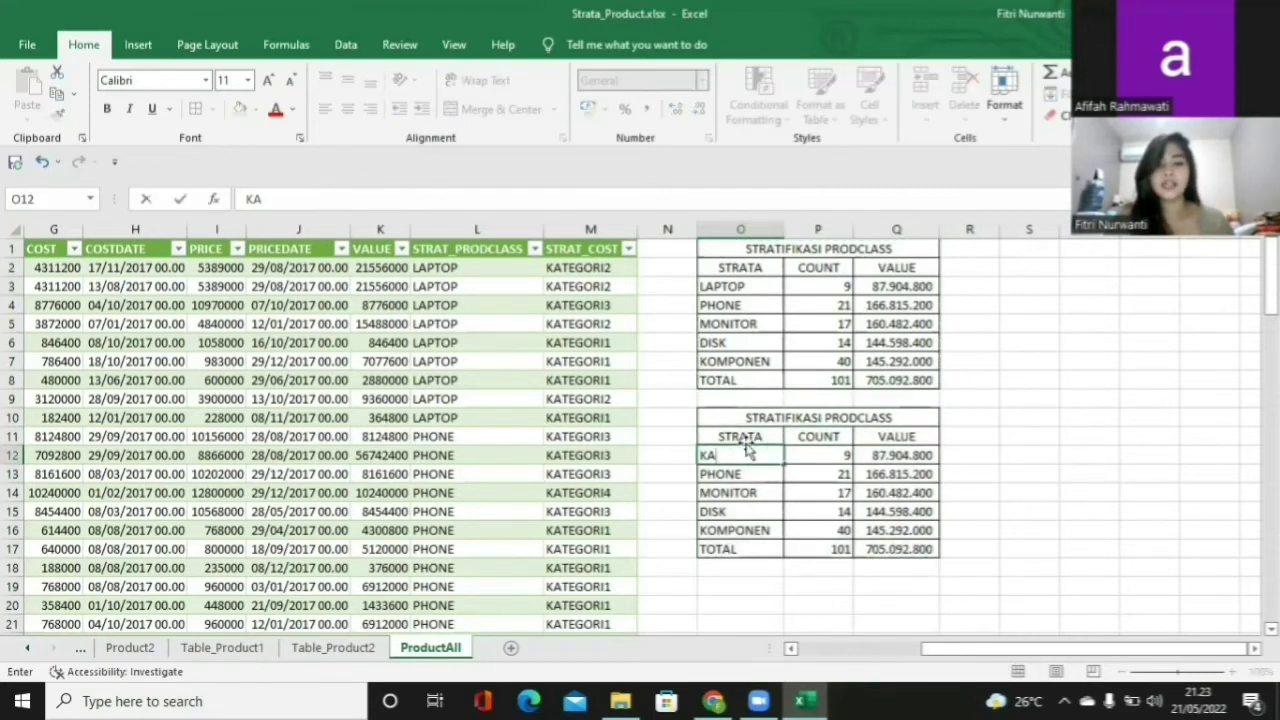
{"action": "type", "text": "TEGO"}
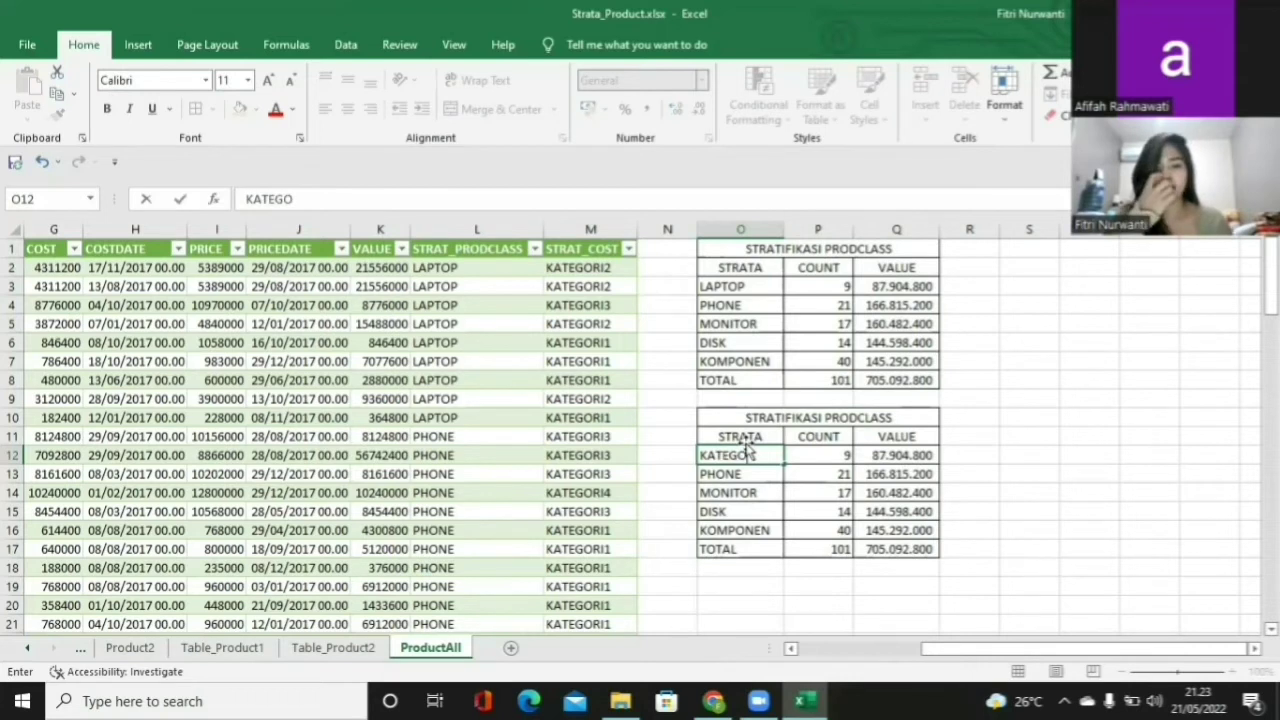
{"action": "type", "text": "RI1"}
{"action": "key", "text": "ctrl+Return"}
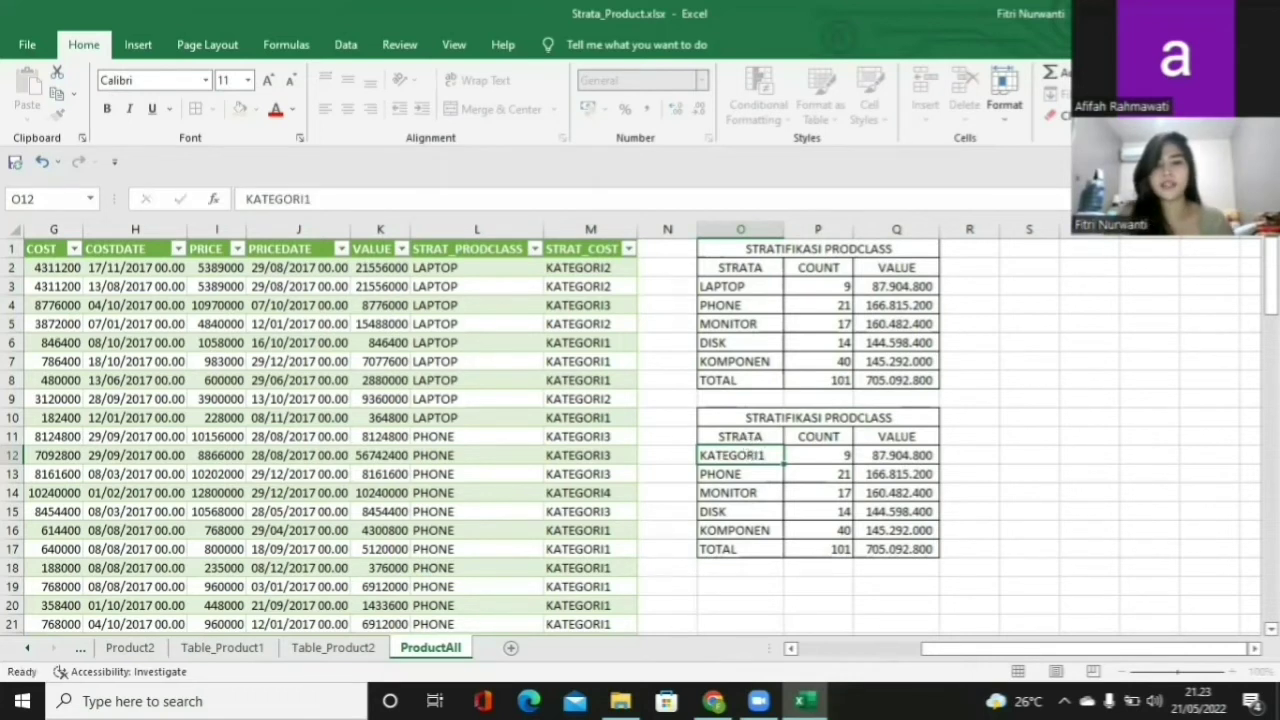
{"action": "key", "text": "Down"}
{"action": "type", "text": "KAT"}
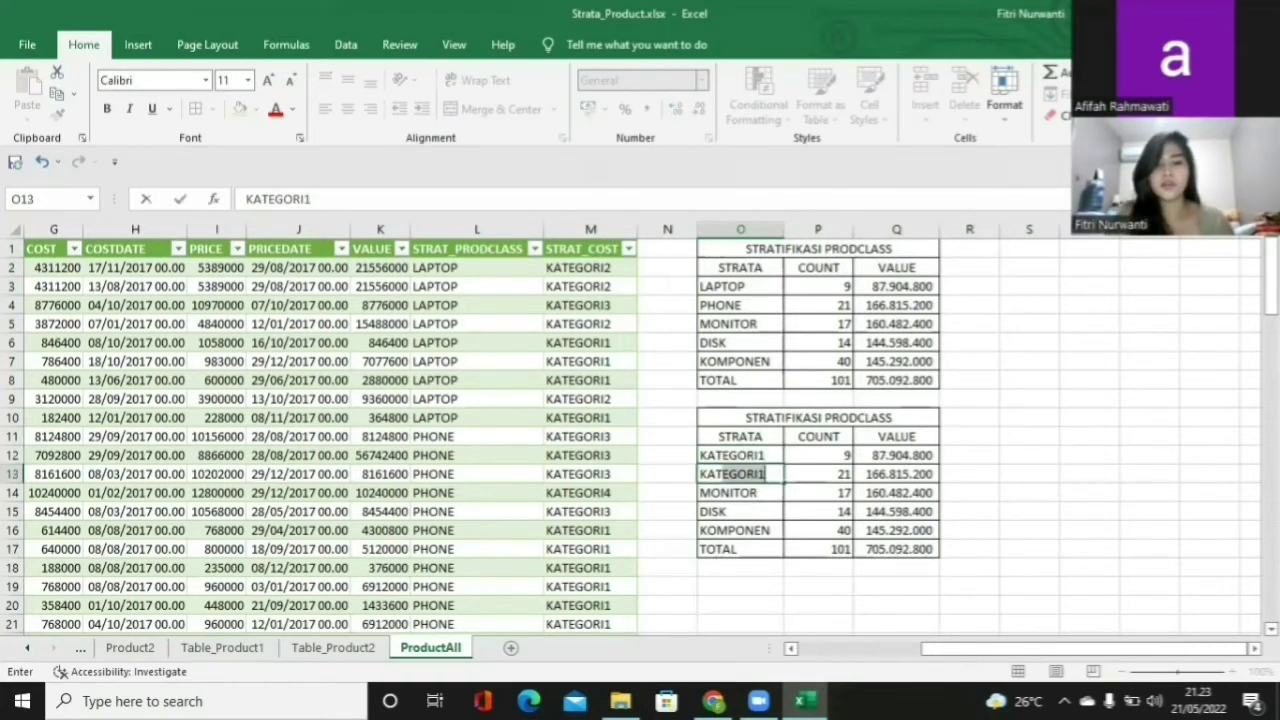
{"action": "type", "text": "EGORI2"}
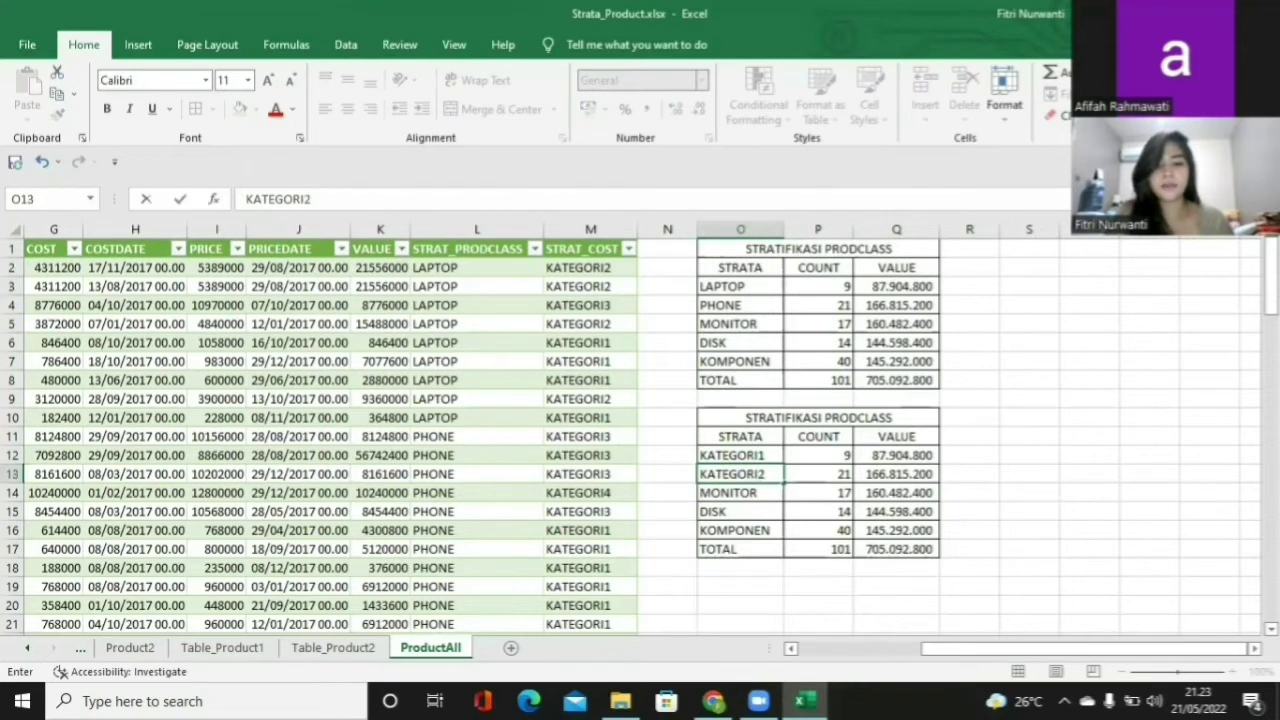
{"action": "key", "text": "Return"}
{"action": "type", "text": "KATEGORI3"}
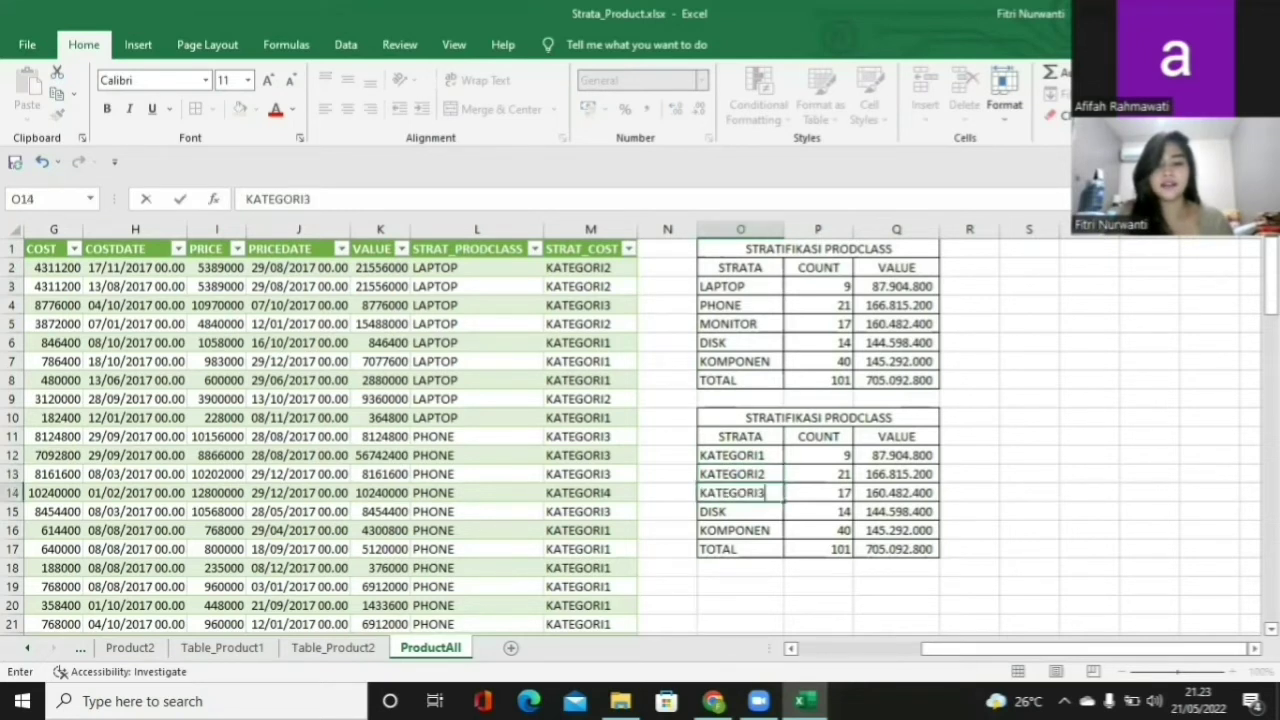
{"action": "key", "text": "Return"}
Relabel the remaining strata rows above TOTAL in the copied table (O15:O16) as KATEGORI4 and KATEGORI5.
{"action": "type", "text": "KATEGORI"}
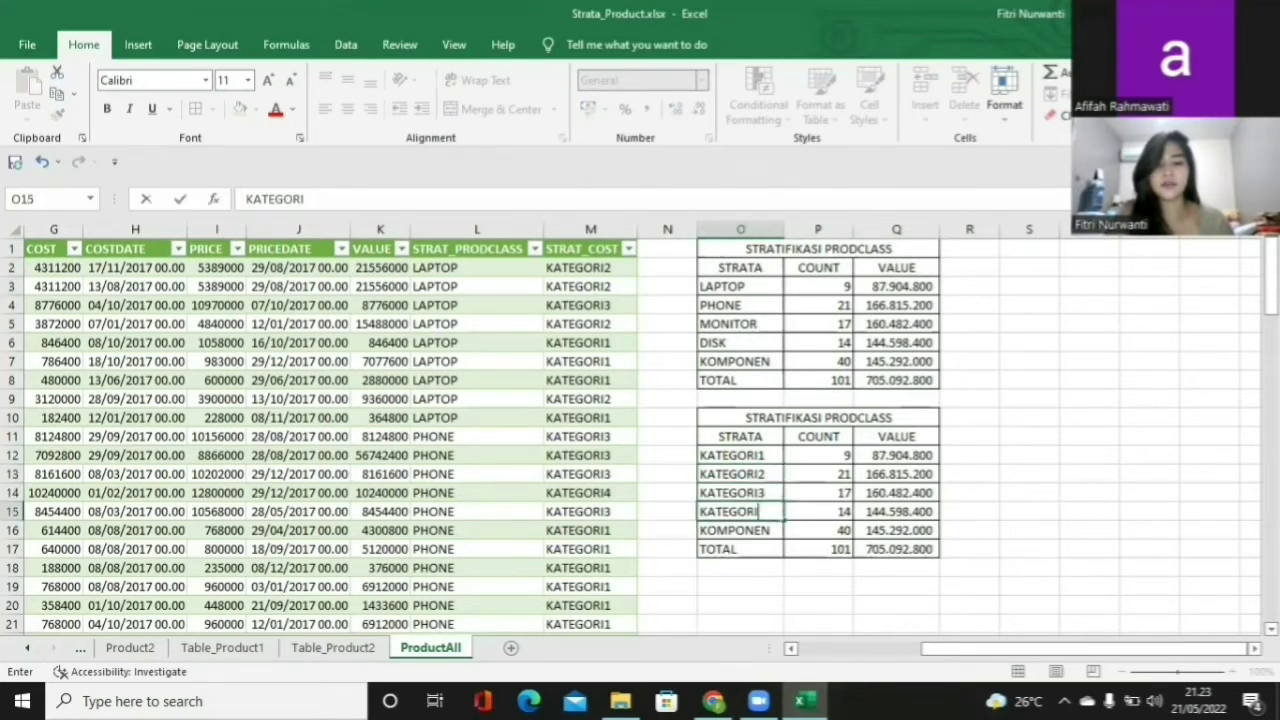
{"action": "type", "text": "5"}
{"action": "key", "text": "BackSpace"}
{"action": "type", "text": "4"}
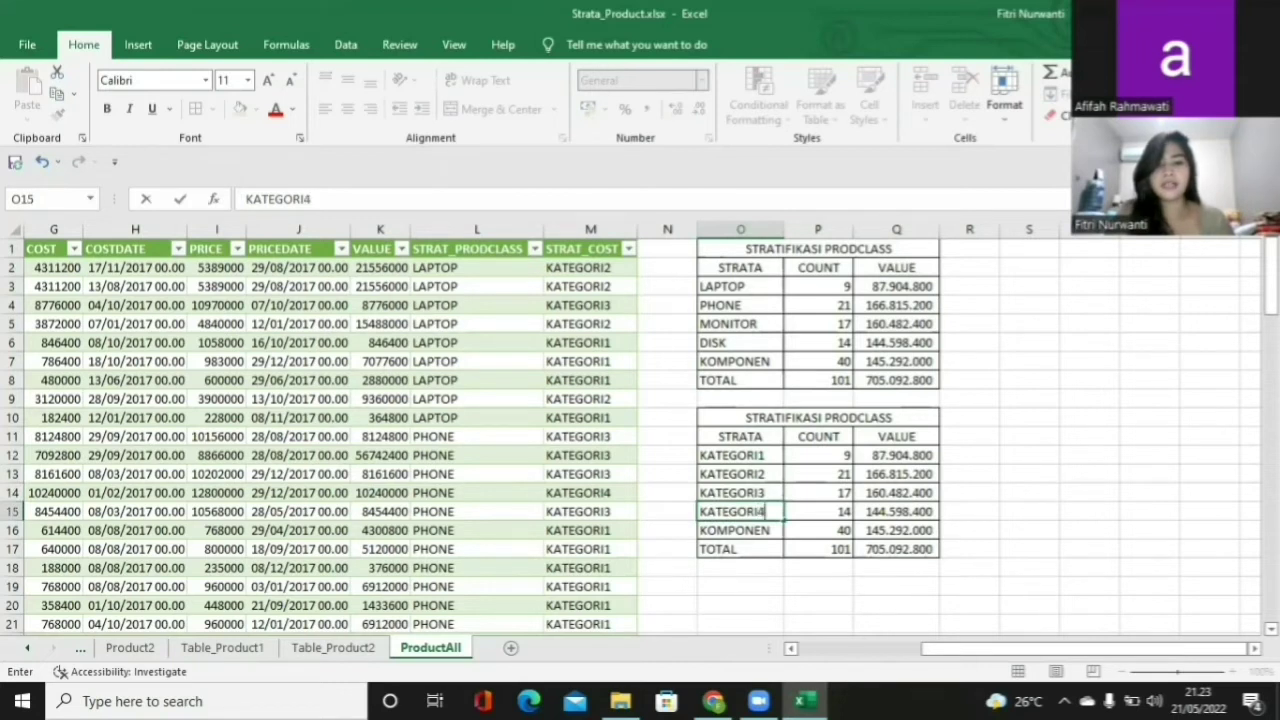
{"action": "key", "text": "Return"}
{"action": "type", "text": "KATEGO"}
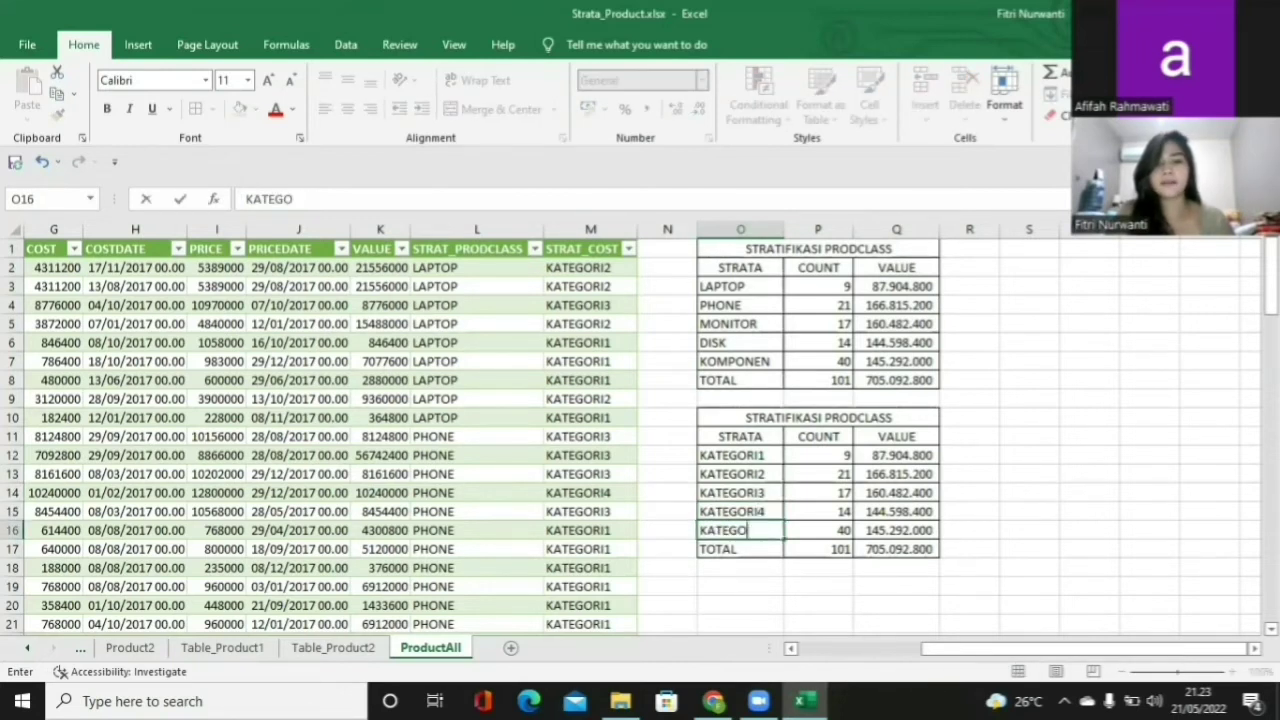
{"action": "type", "text": "RI5"}
{"action": "left_click", "coordinate": [818, 472]}
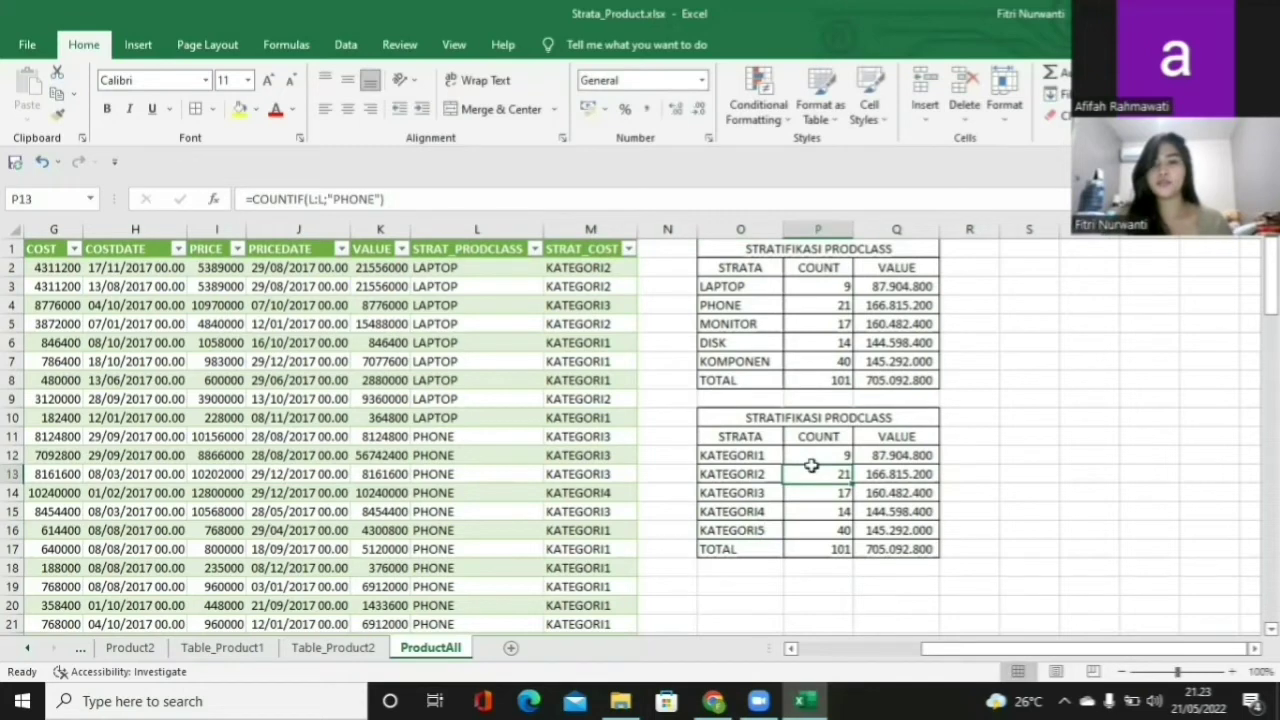
Clear the copied COUNT and VALUE formulas for KATEGORI1 to KATEGORI5 in P12:Q16.
{"action": "left_click", "coordinate": [824, 455]}
{"action": "left_click_drag", "start_coordinate": [824, 455], "coordinate": [896, 513]}
{"action": "key", "text": "Delete"}
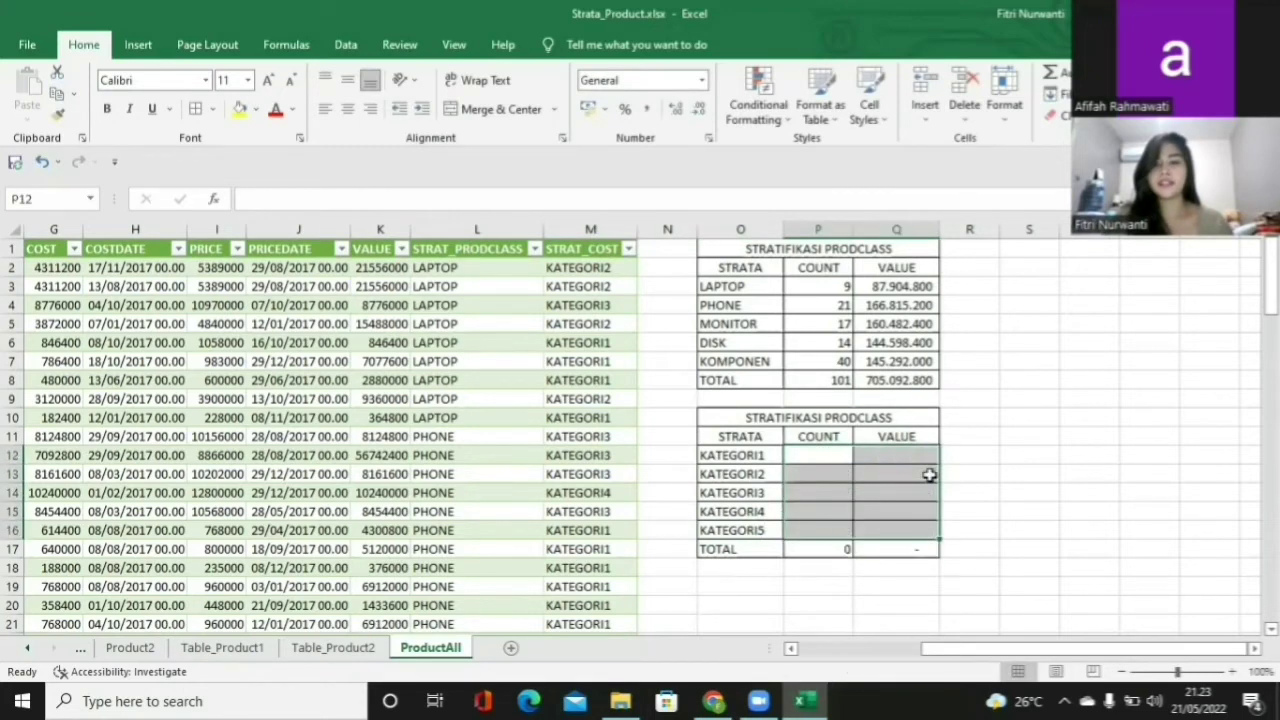
Enter =COUNTIF(M:M;"KATEGORI1") in P12 and fill the formula down to P16.
{"action": "left_click", "coordinate": [819, 456]}
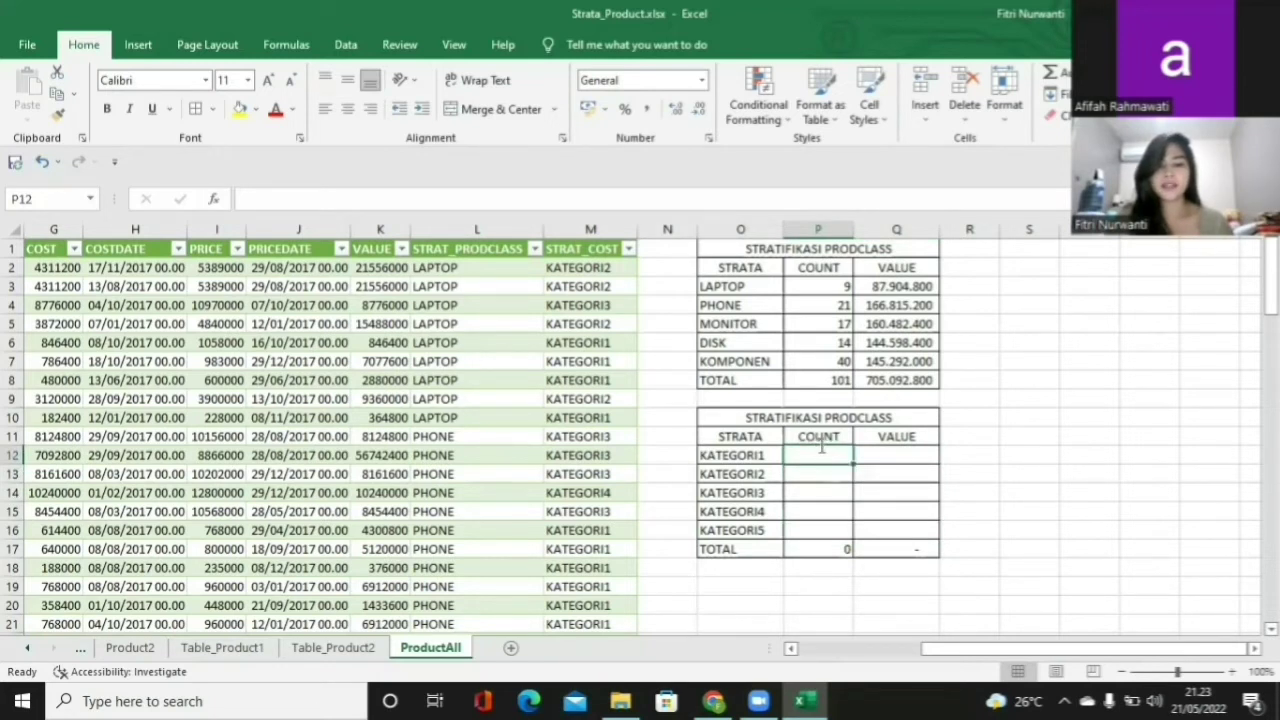
{"action": "type", "text": "=COUNT"}
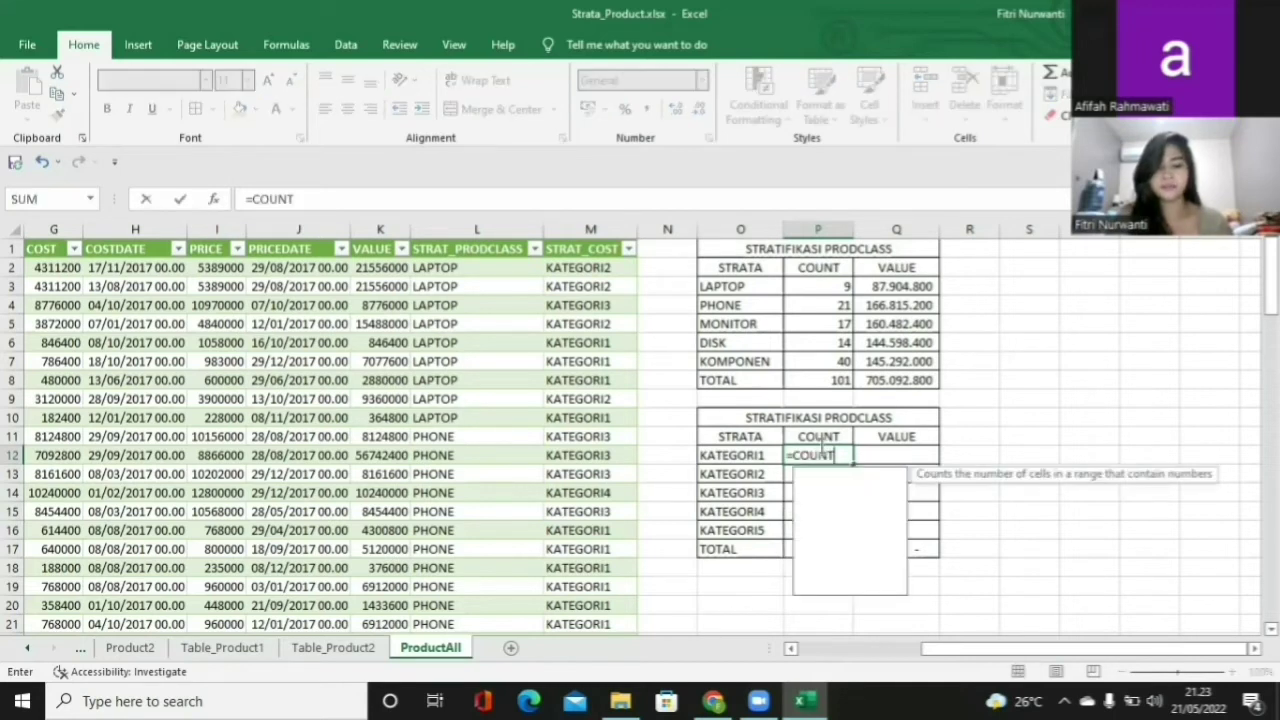
{"action": "type", "text": "IF("}
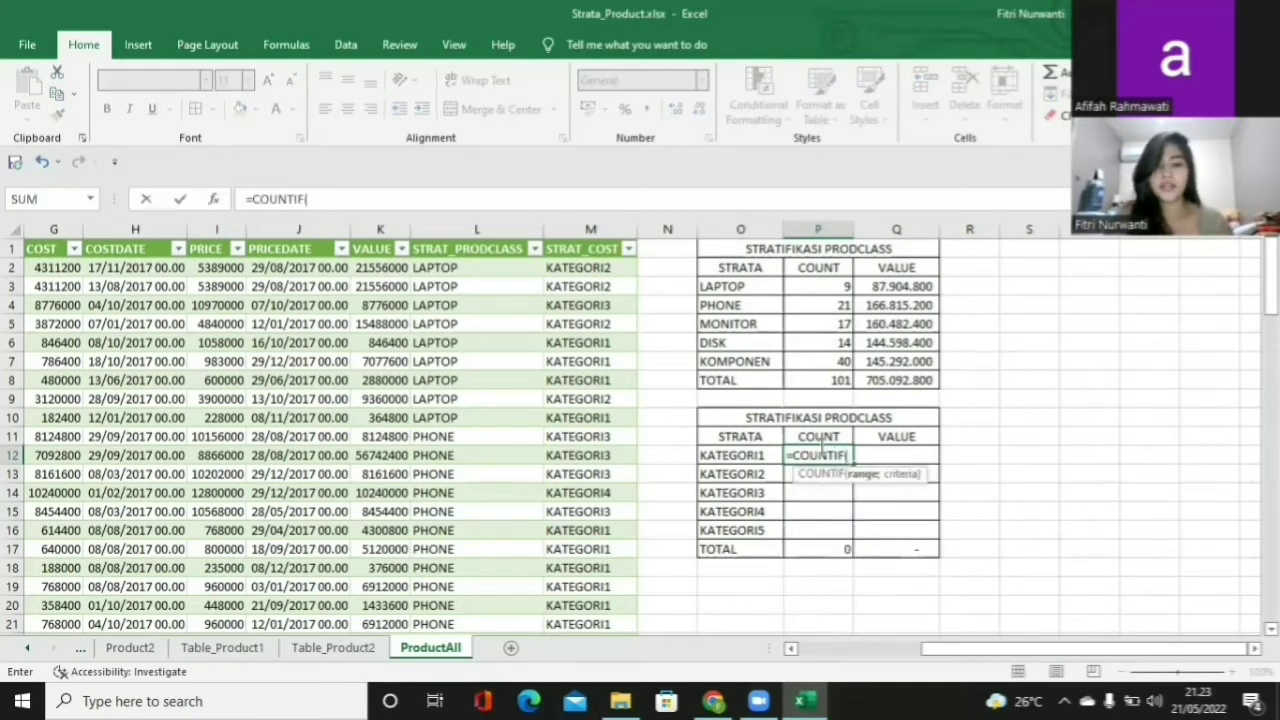
{"action": "type", "text": "M:"}
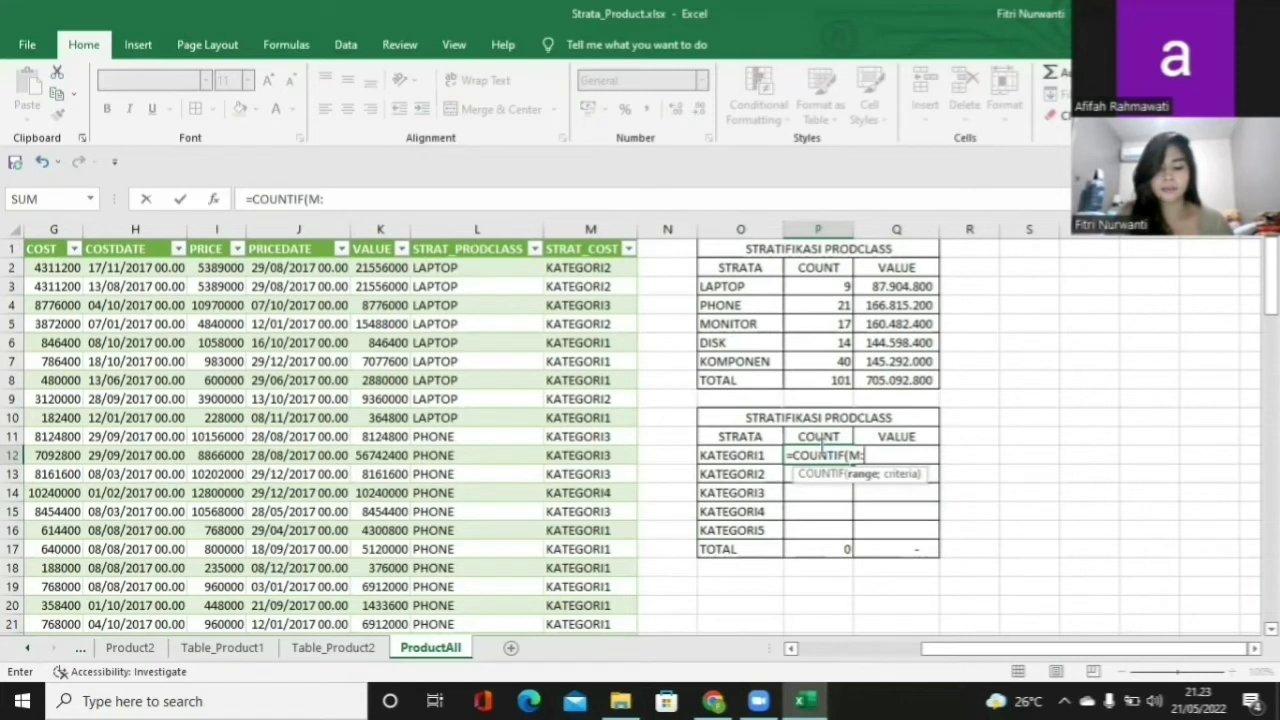
{"action": "type", "text": "M;"}
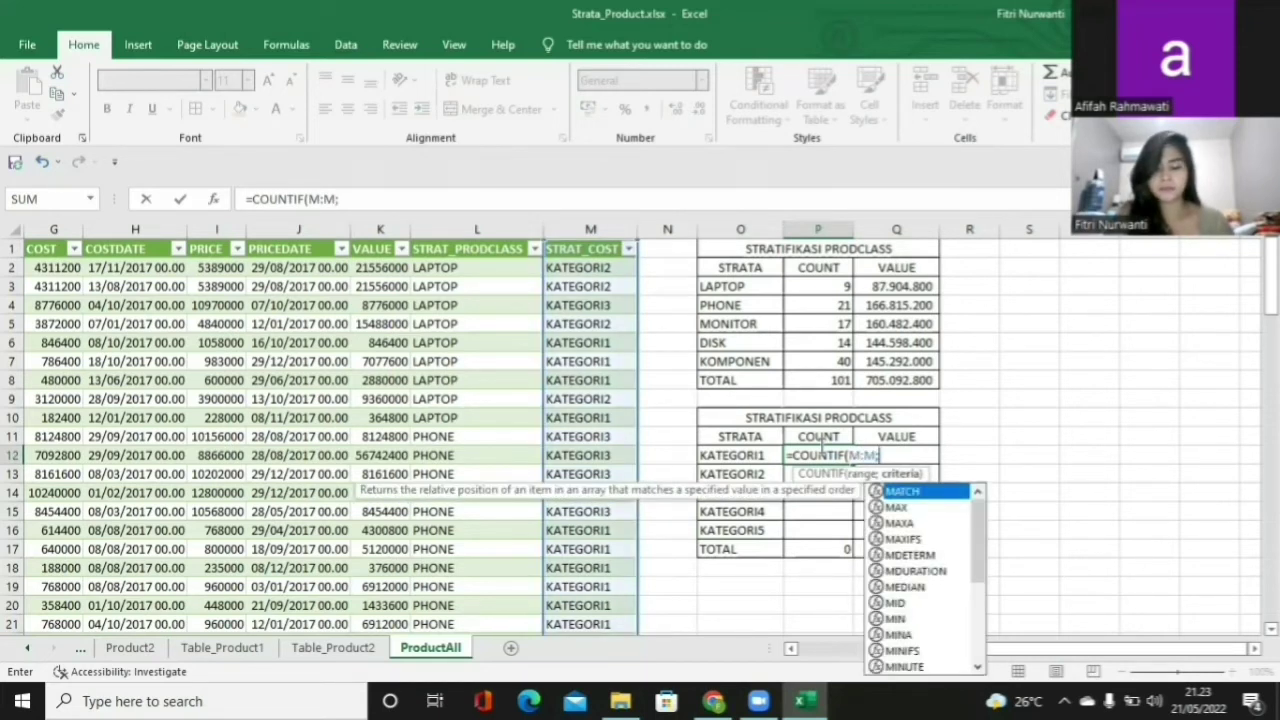
{"action": "type", "text": "\""}
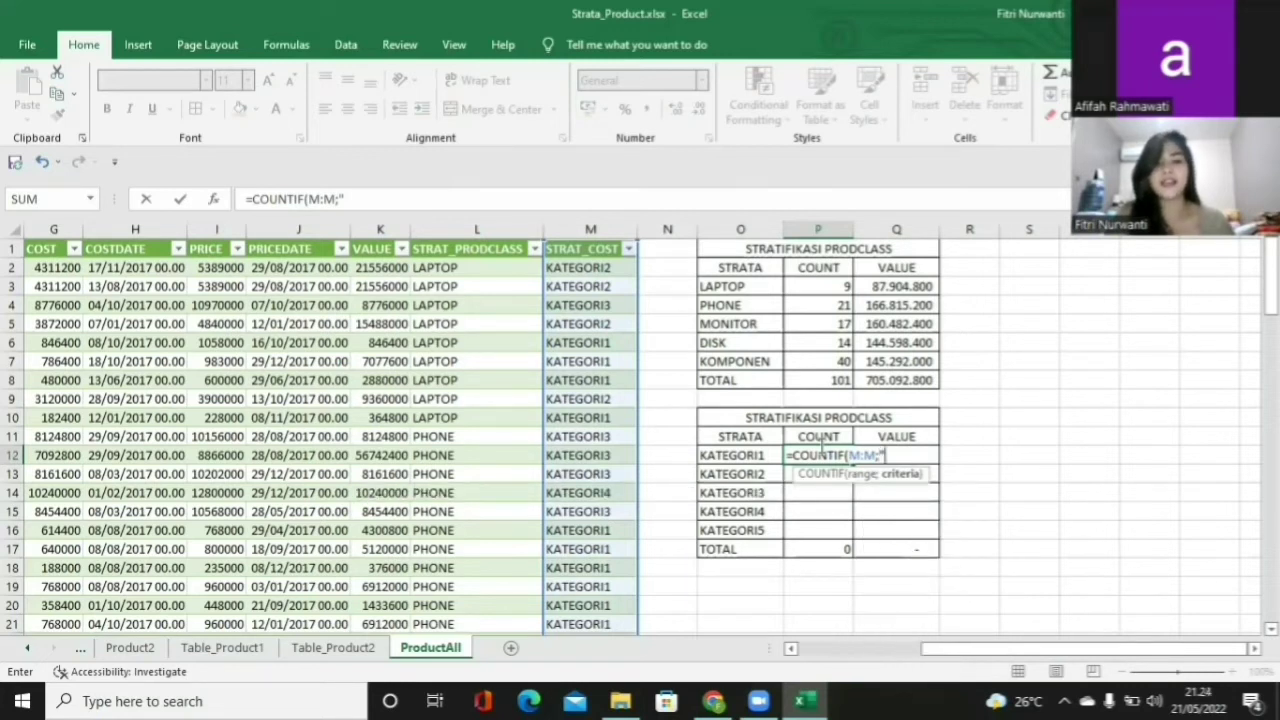
{"action": "type", "text": "KATEGO"}
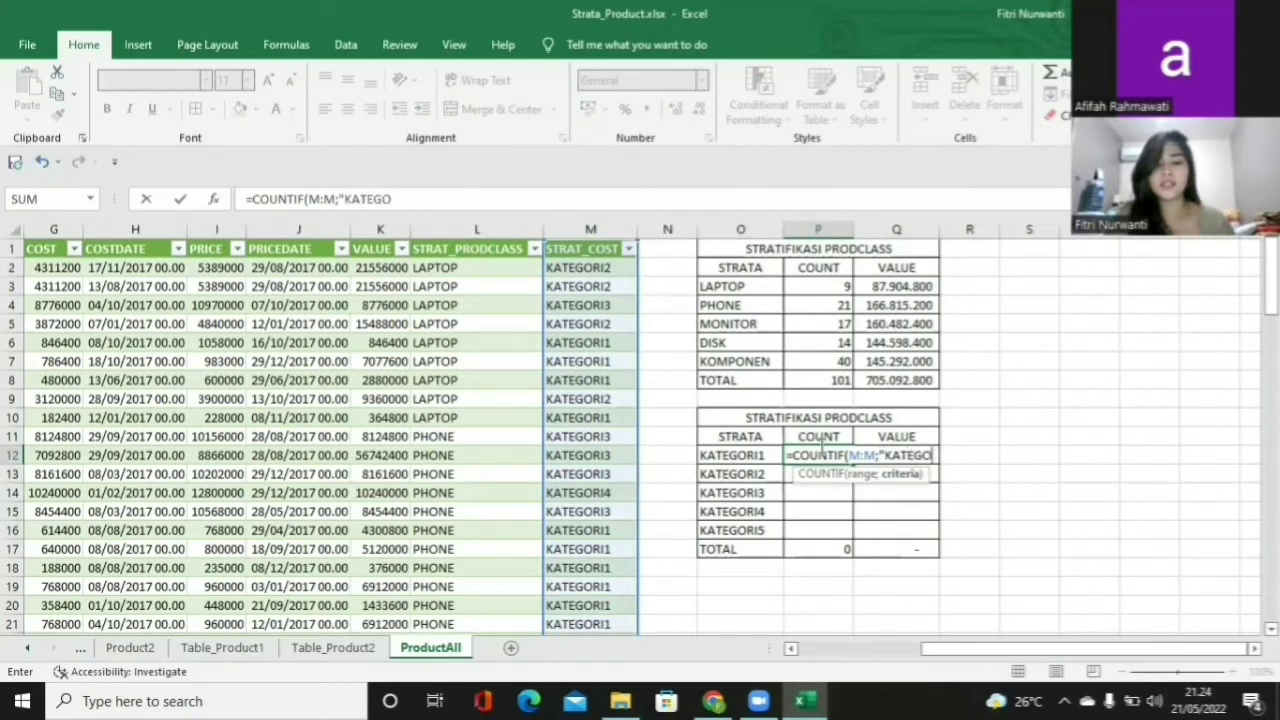
{"action": "type", "text": "RI1"}
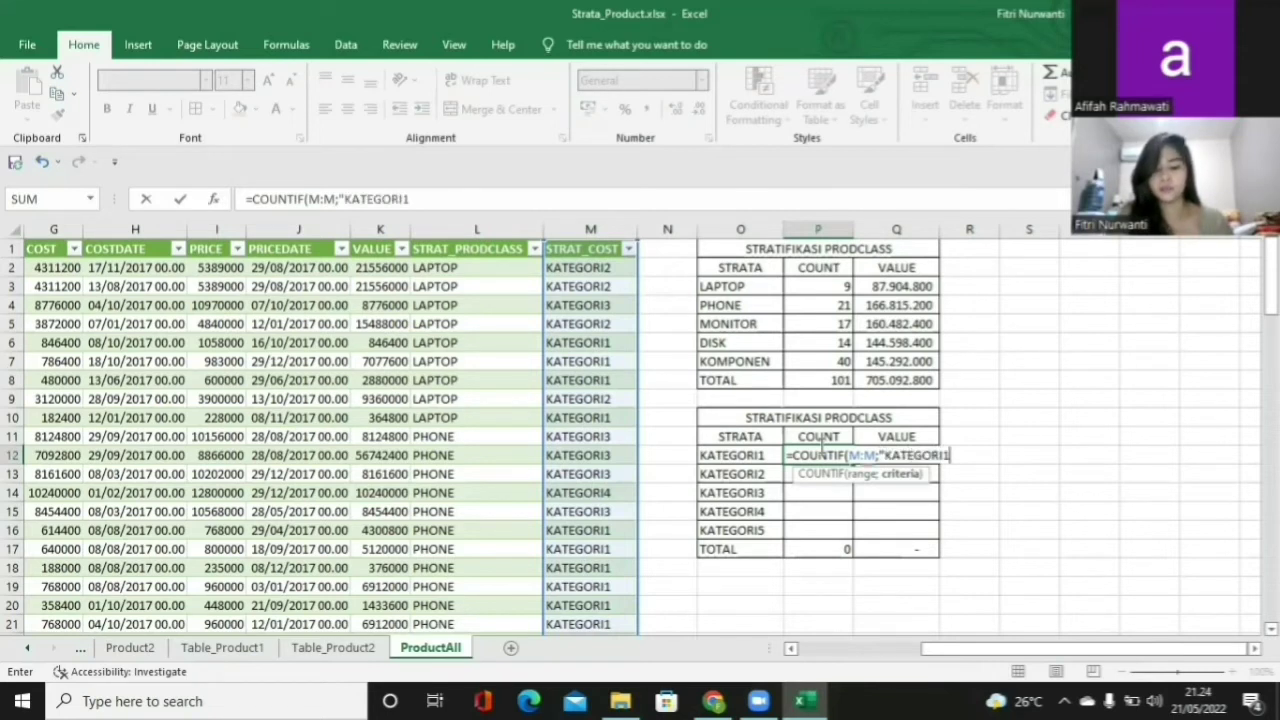
{"action": "type", "text": "\""}
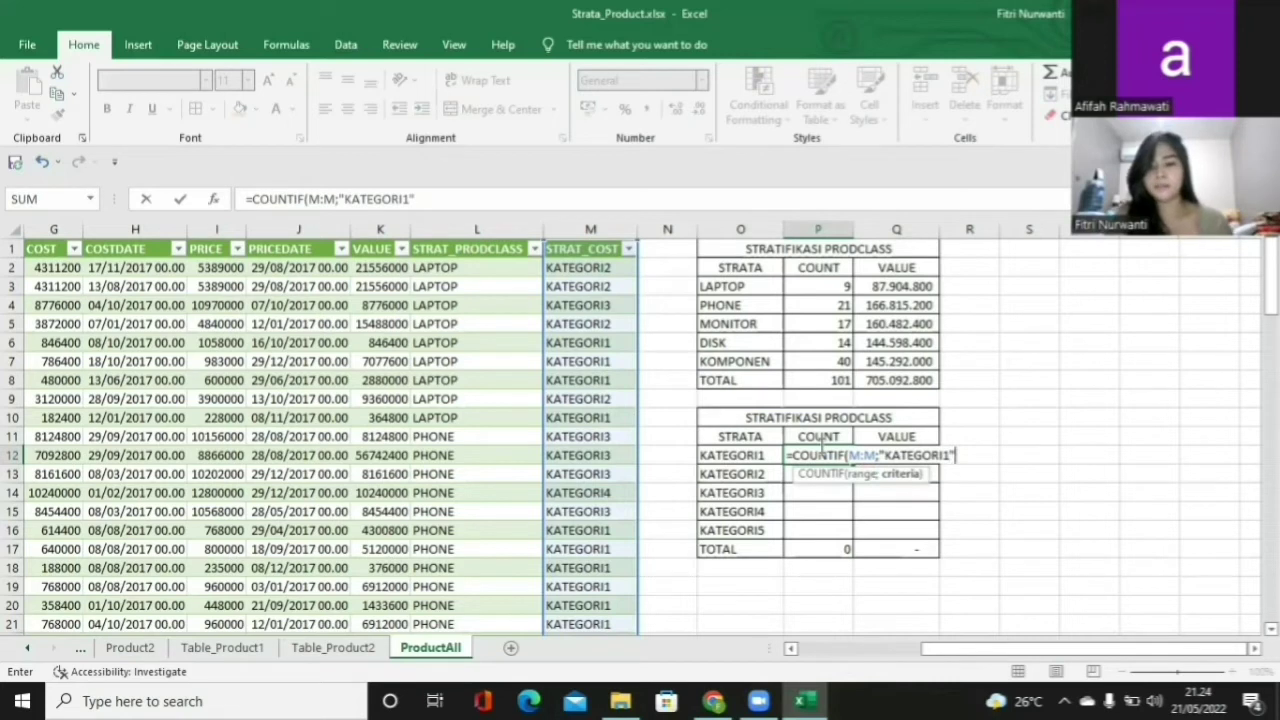
{"action": "type", "text": ")"}
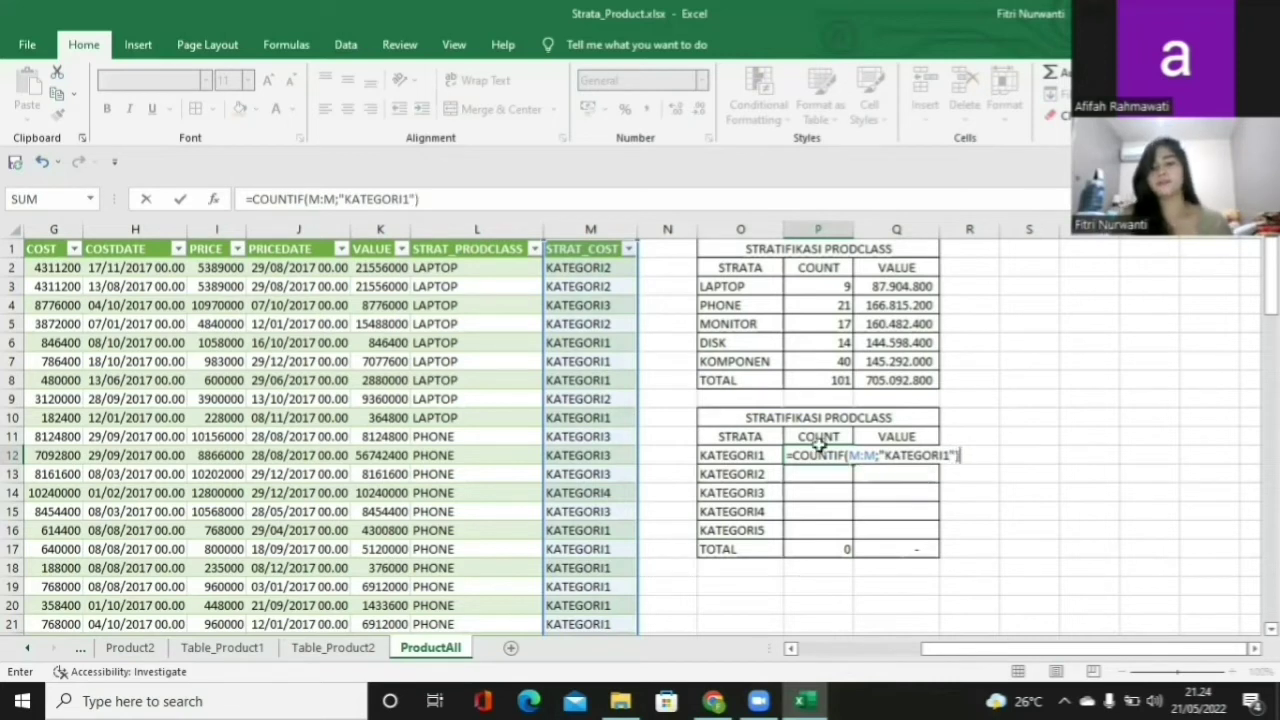
{"action": "key", "text": "Return"}
{"action": "left_click", "coordinate": [842, 460]}
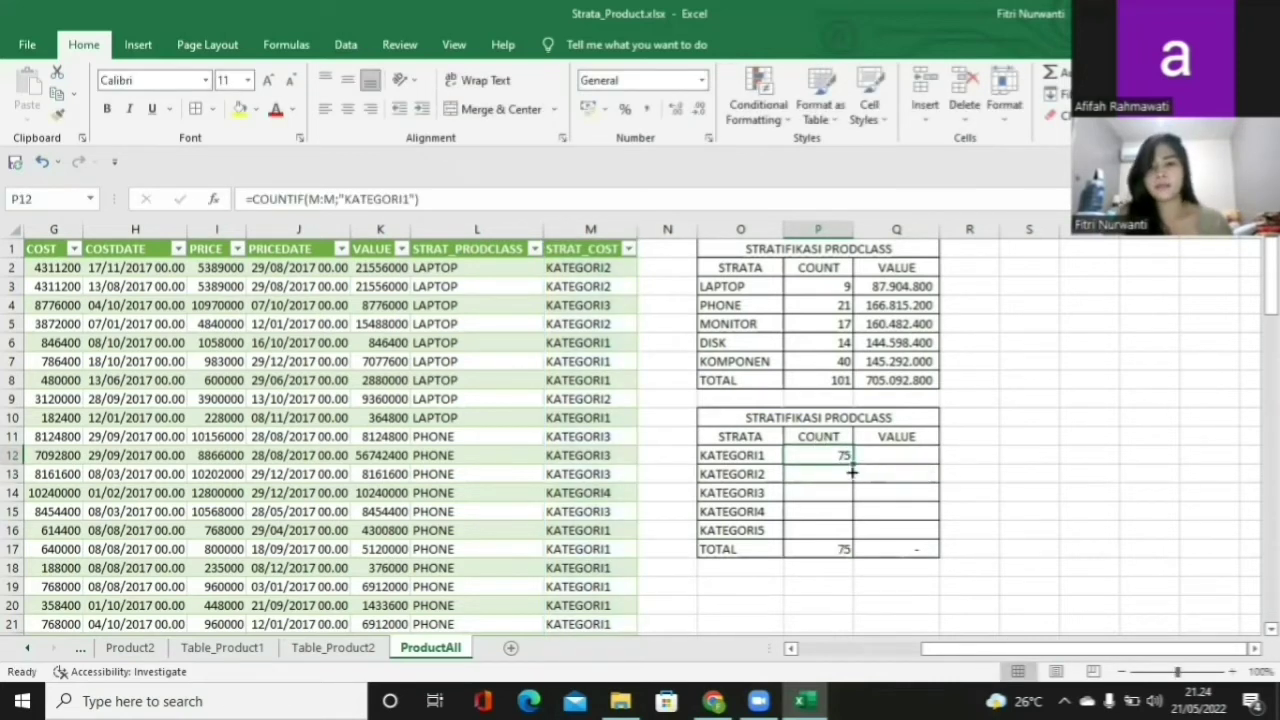
{"action": "left_click_drag", "start_coordinate": [852, 464], "coordinate": [850, 532]}
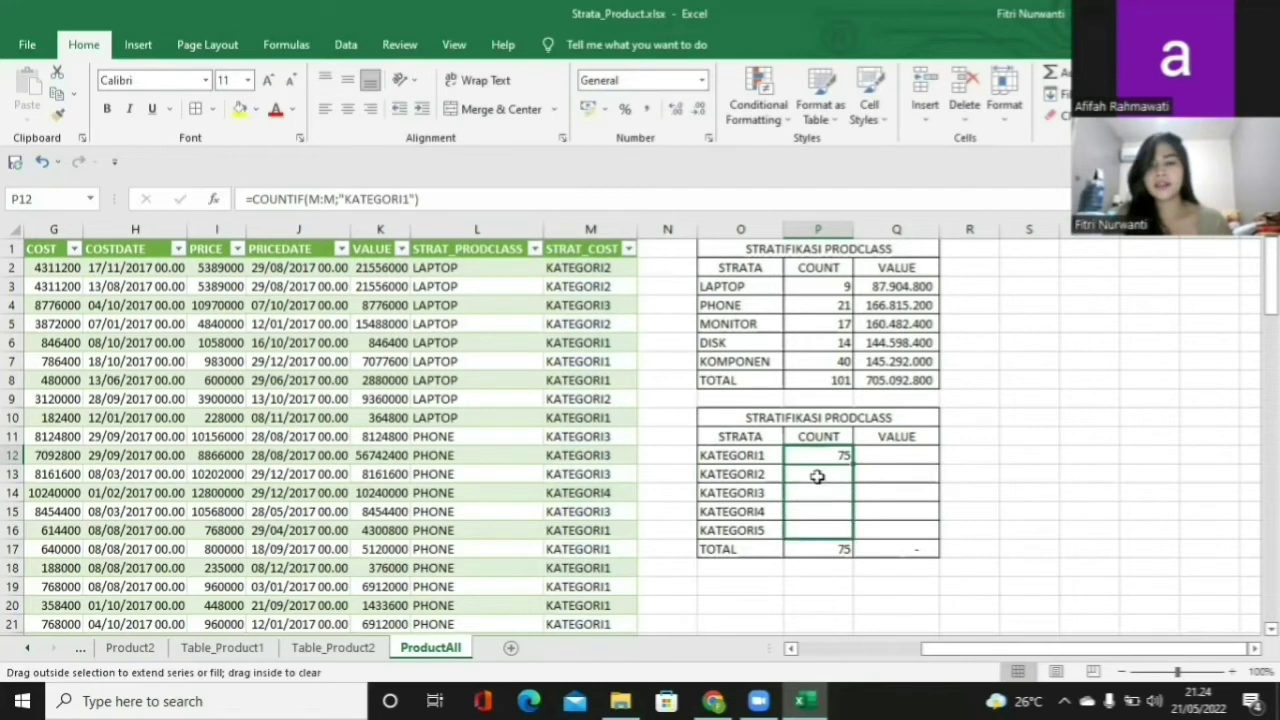
Change the COUNTIF criterion to "KATEGORI2" in P13 and to "KATEGORI3" in P14.
{"action": "left_click", "coordinate": [817, 477]}
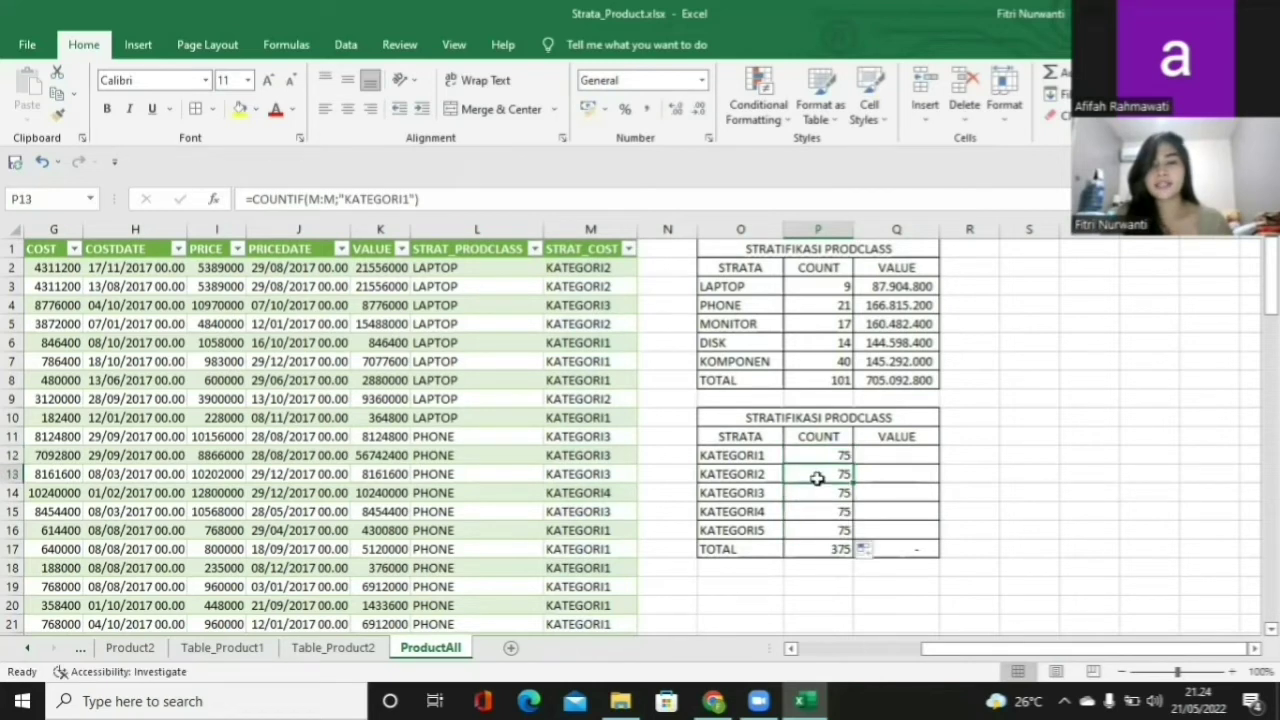
{"action": "left_click", "coordinate": [448, 208]}
{"action": "key", "text": "BackSpace"}
{"action": "type", "text": "2"}
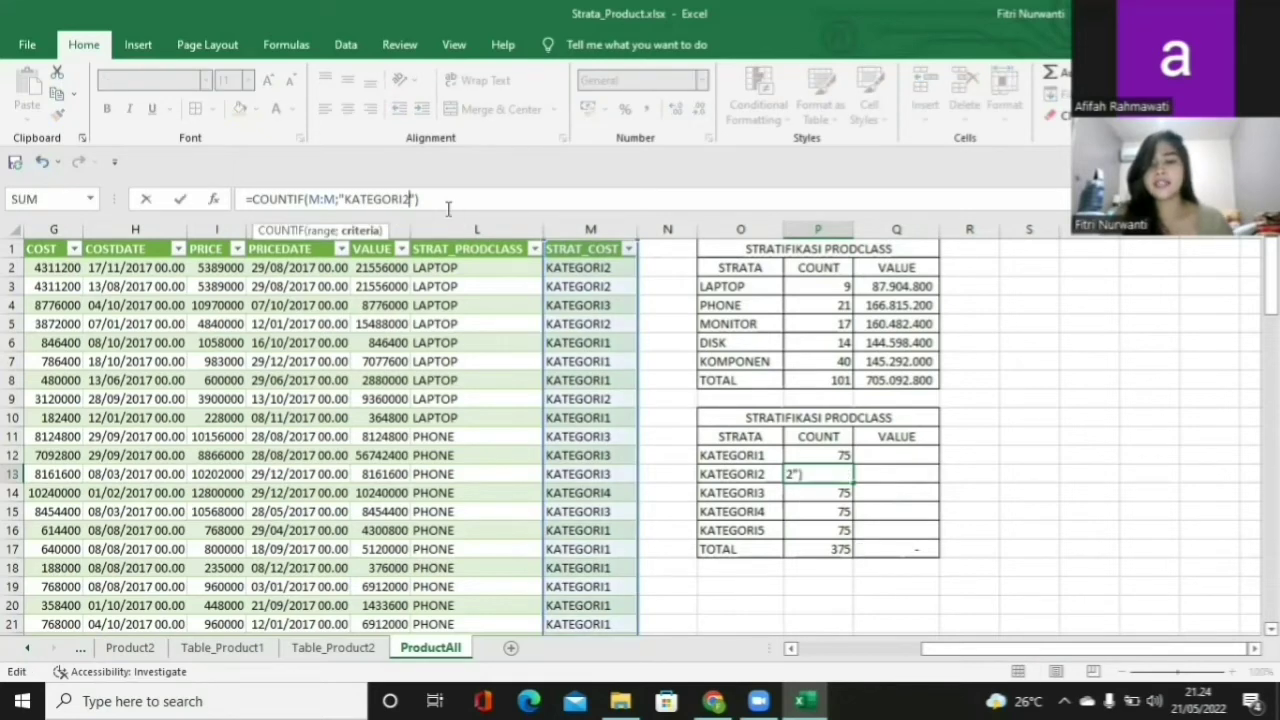
{"action": "key", "text": "Return"}
{"action": "left_click", "coordinate": [419, 201]}
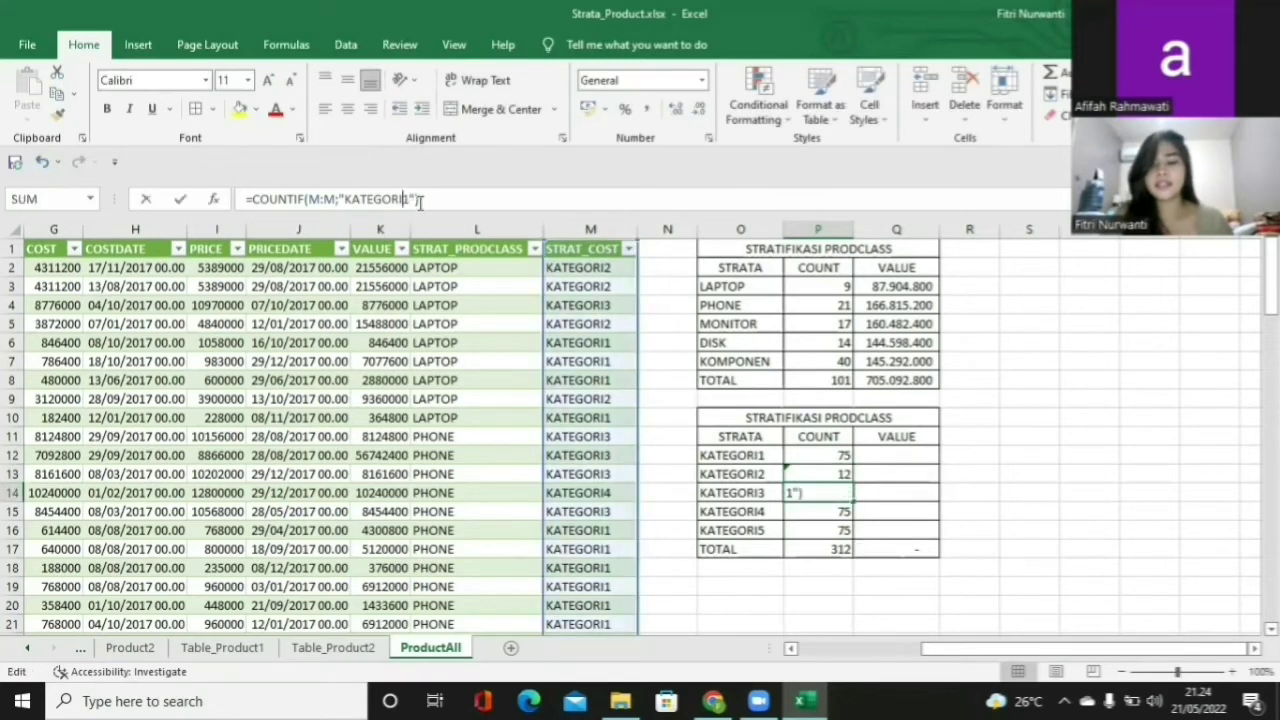
{"action": "key", "text": "BackSpace"}
{"action": "type", "text": "3"}
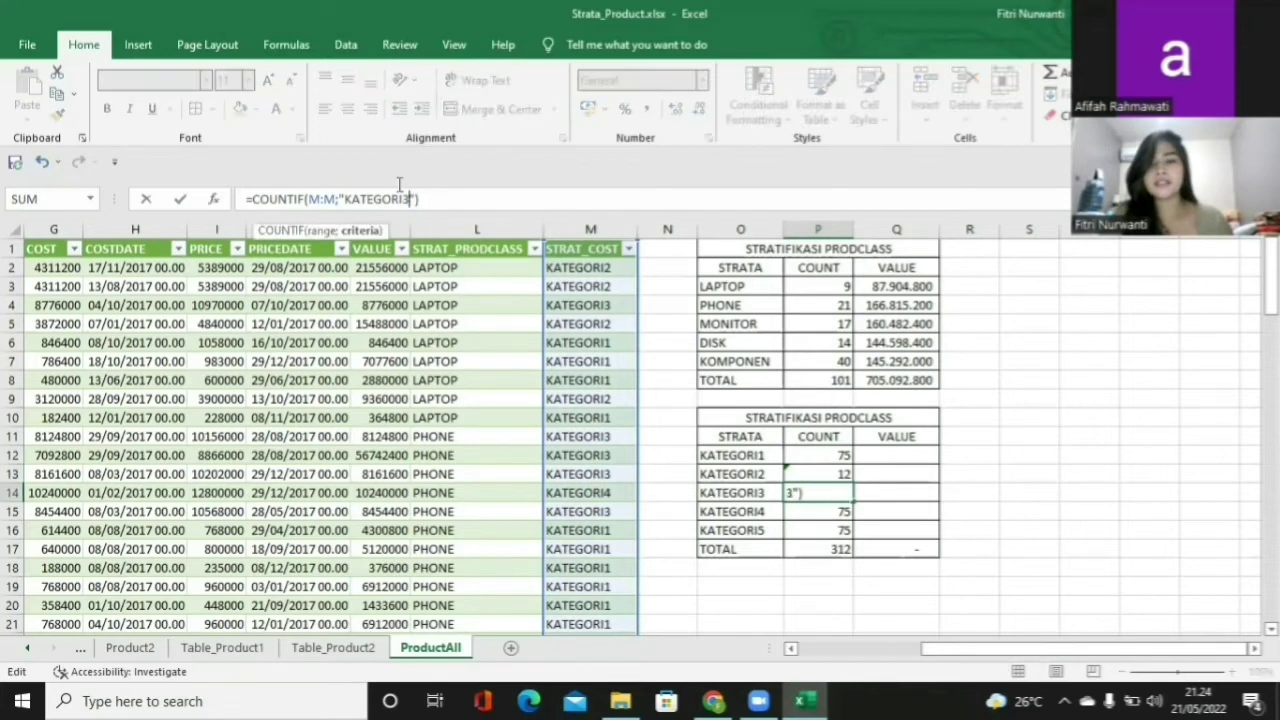
{"action": "key", "text": "Return"}
Change the COUNTIF criterion to "KATEGORI4" in P15 and to "KATEGORI5" in P16.
{"action": "left_click", "coordinate": [409, 199]}
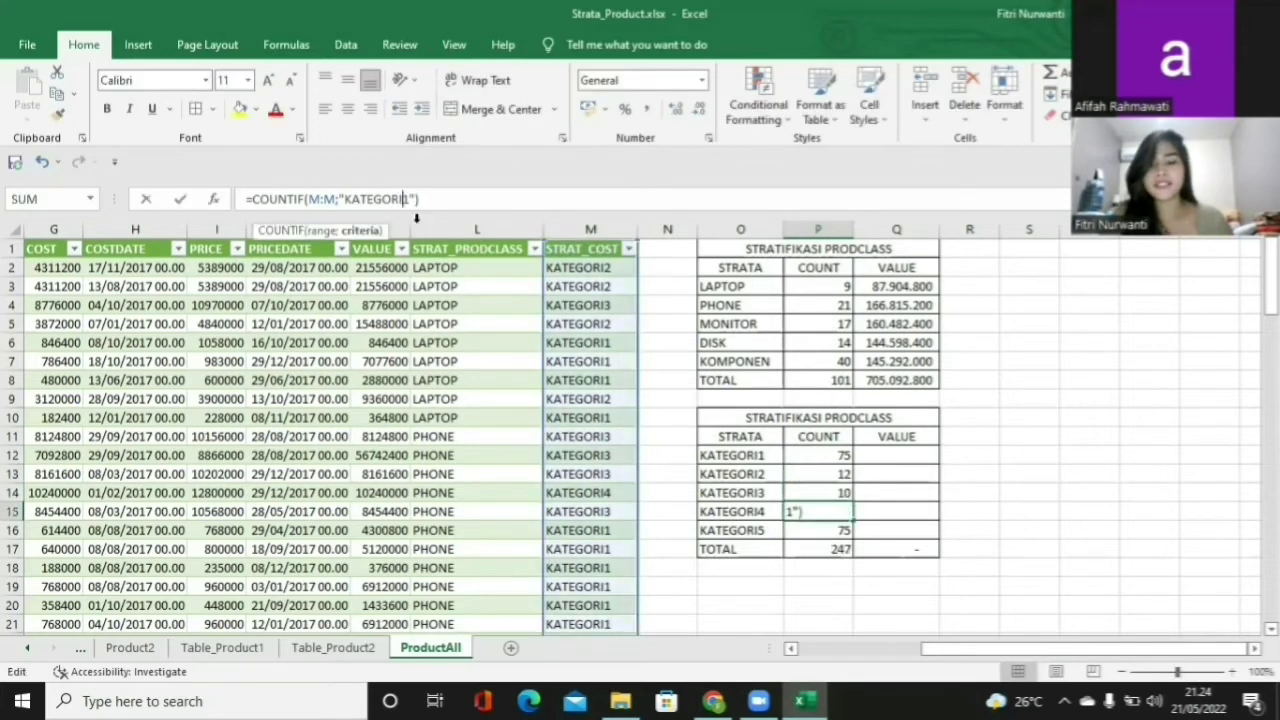
{"action": "key", "text": "BackSpace"}
{"action": "type", "text": "4"}
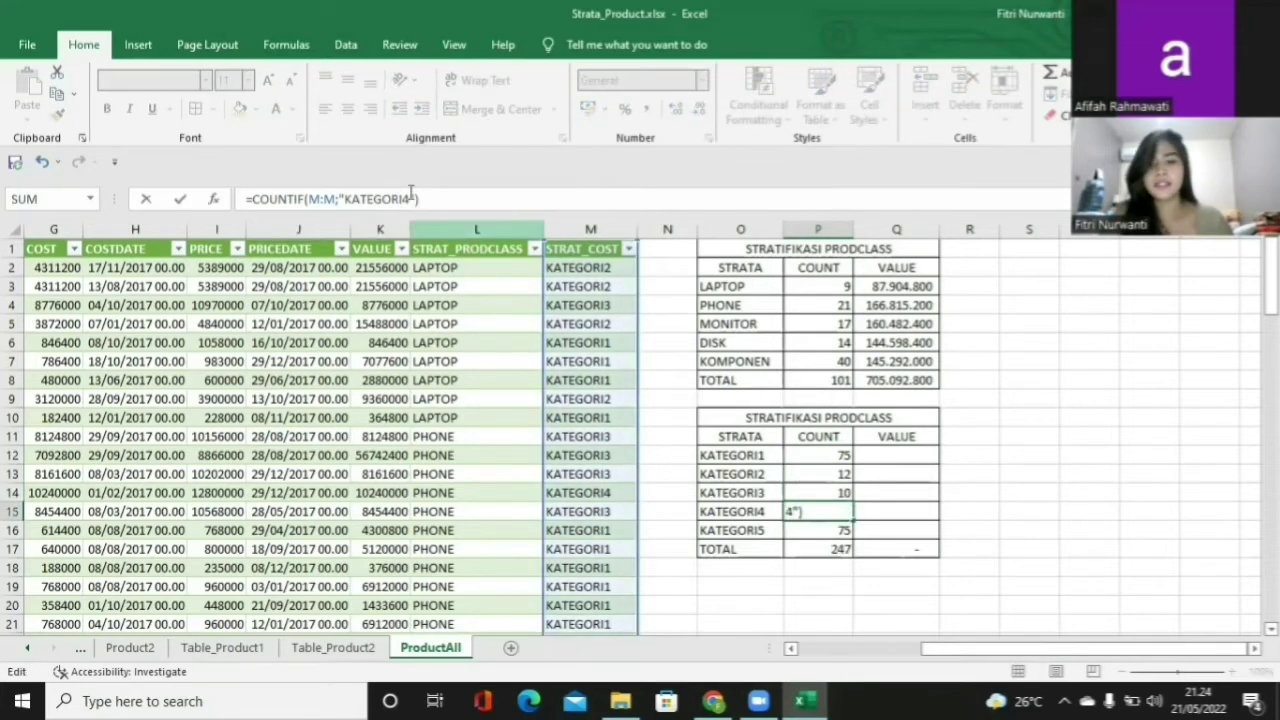
{"action": "key", "text": "Return"}
{"action": "left_click", "coordinate": [437, 210]}
{"action": "key", "text": "BackSpace"}
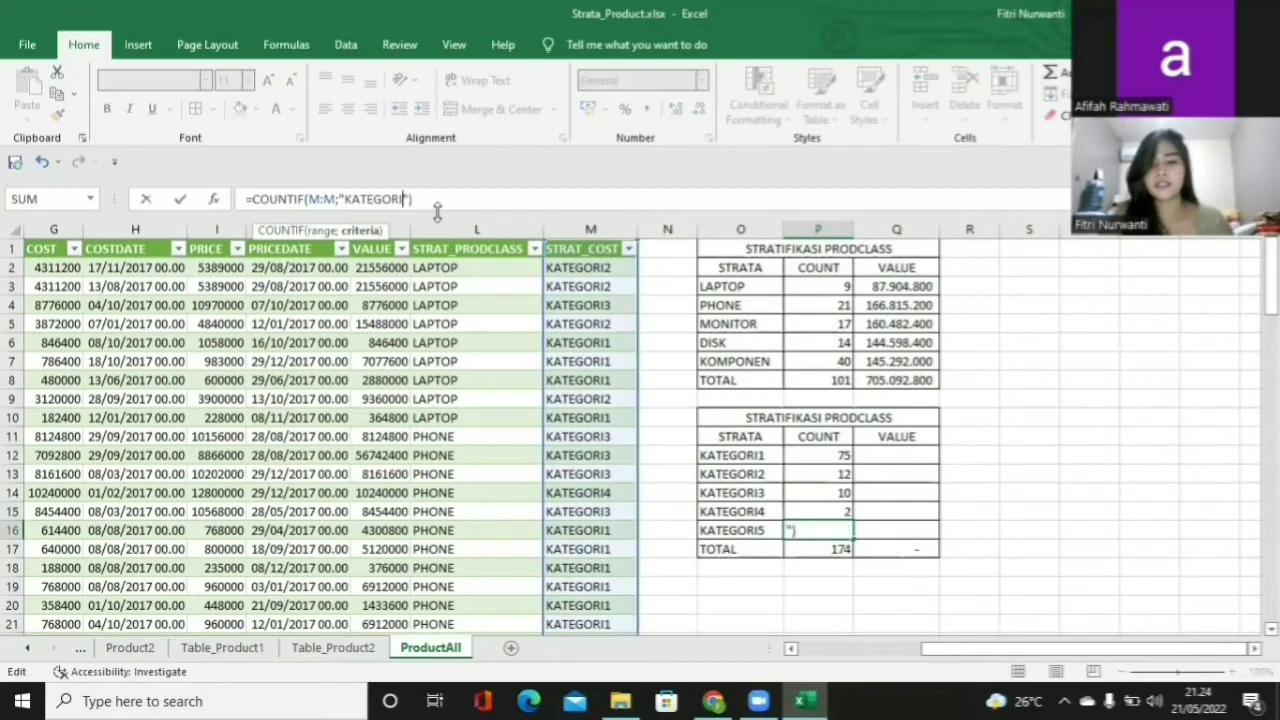
{"action": "type", "text": "5"}
{"action": "key", "text": "Return"}
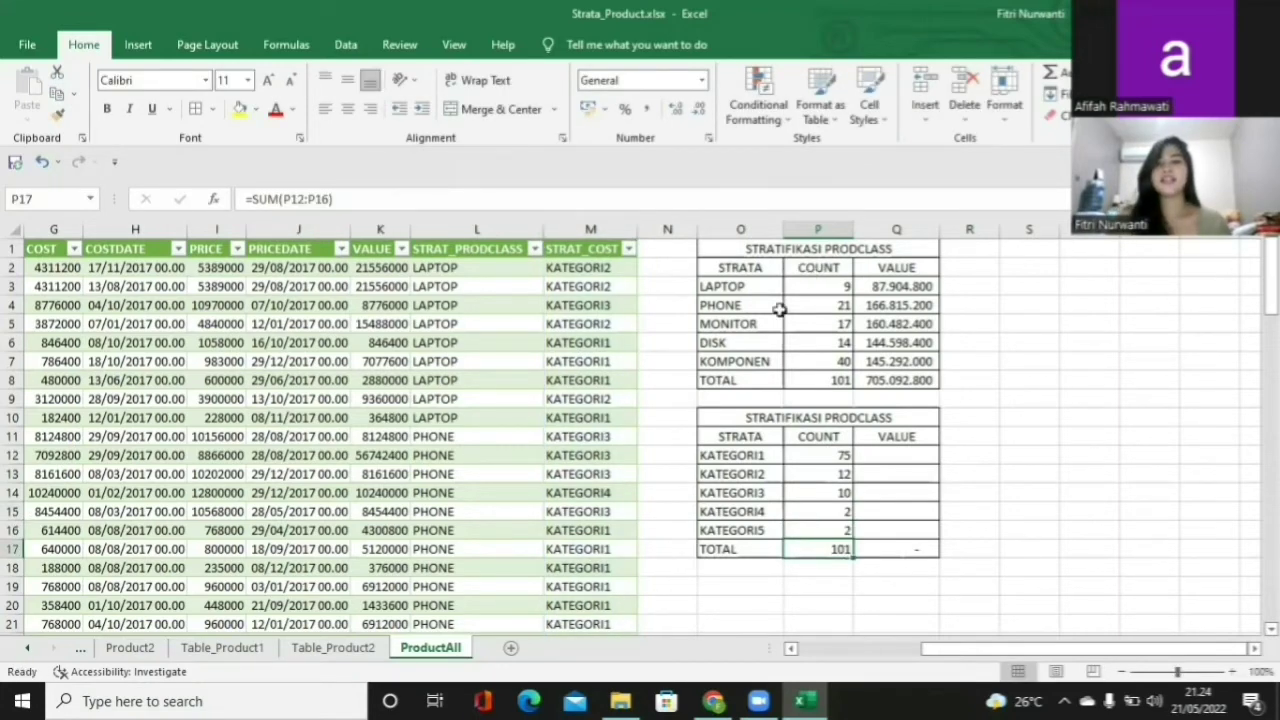
Enter =SUMIF(M:M;"KATEGORI1";K:K) in Q12 and fill the formula down to Q16.
{"action": "left_click", "coordinate": [888, 457]}
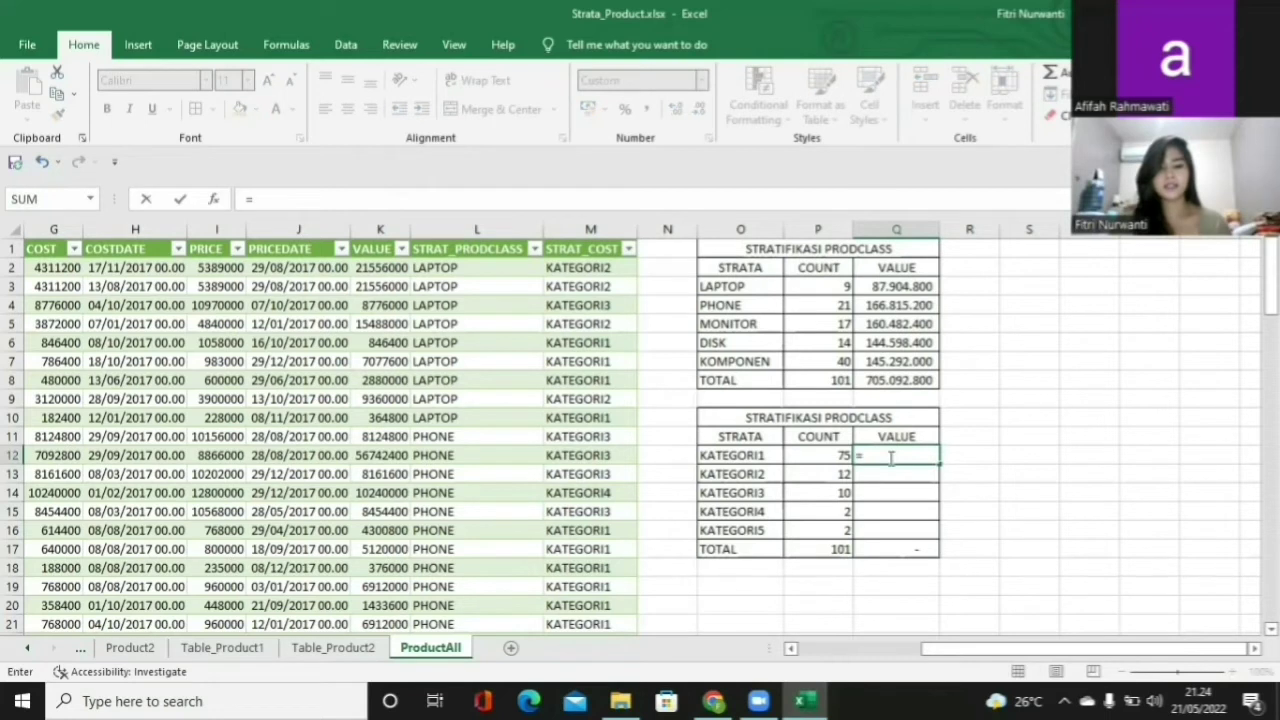
{"action": "type", "text": "SUMIF"}
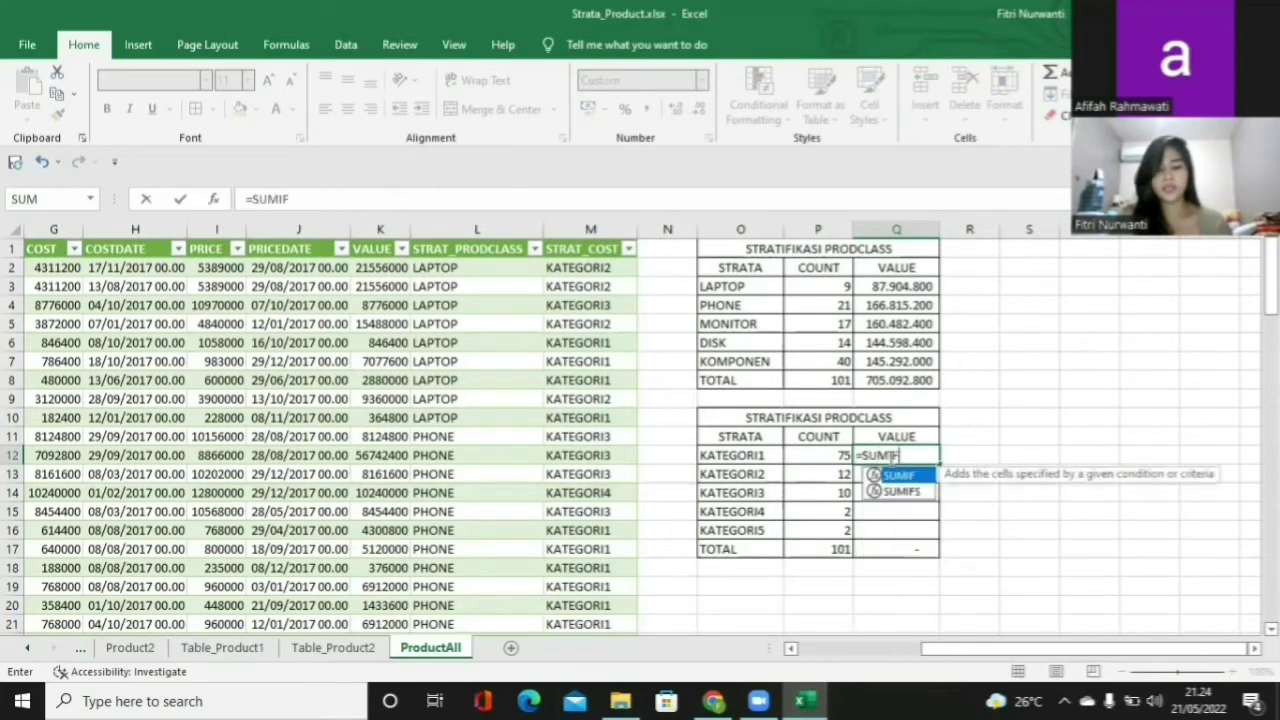
{"action": "type", "text": "(M"}
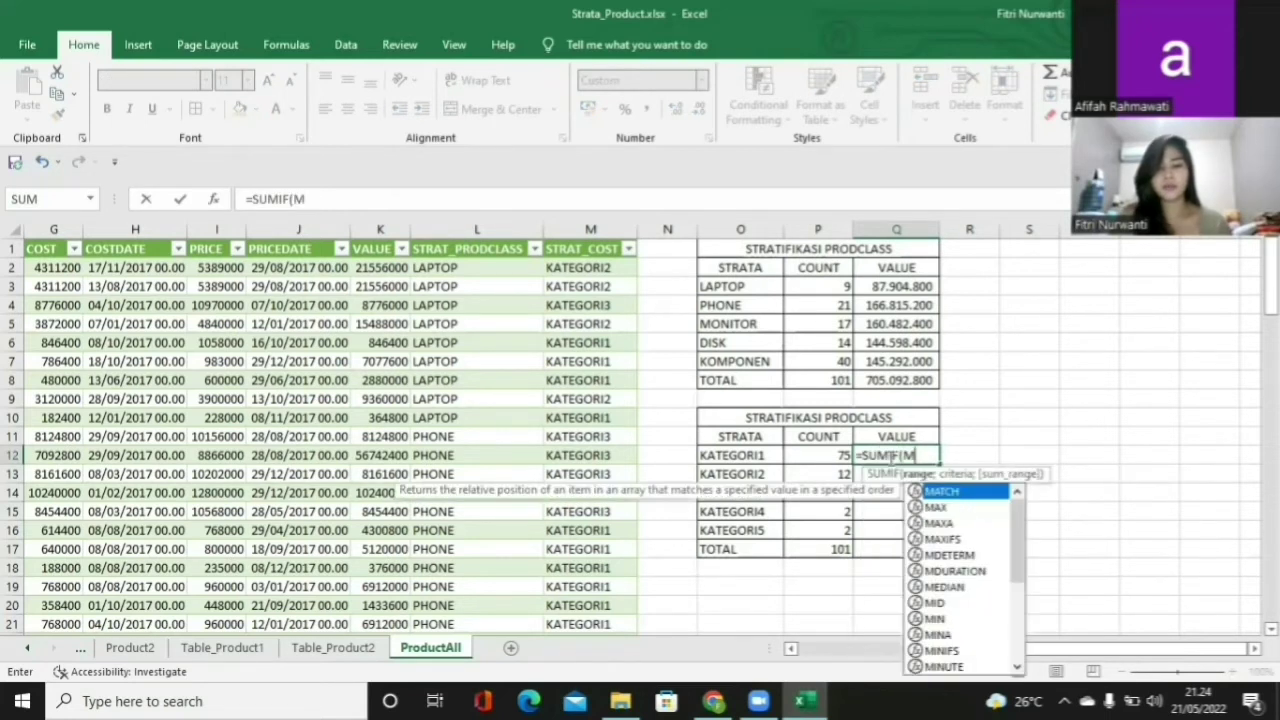
{"action": "type", "text": ":M"}
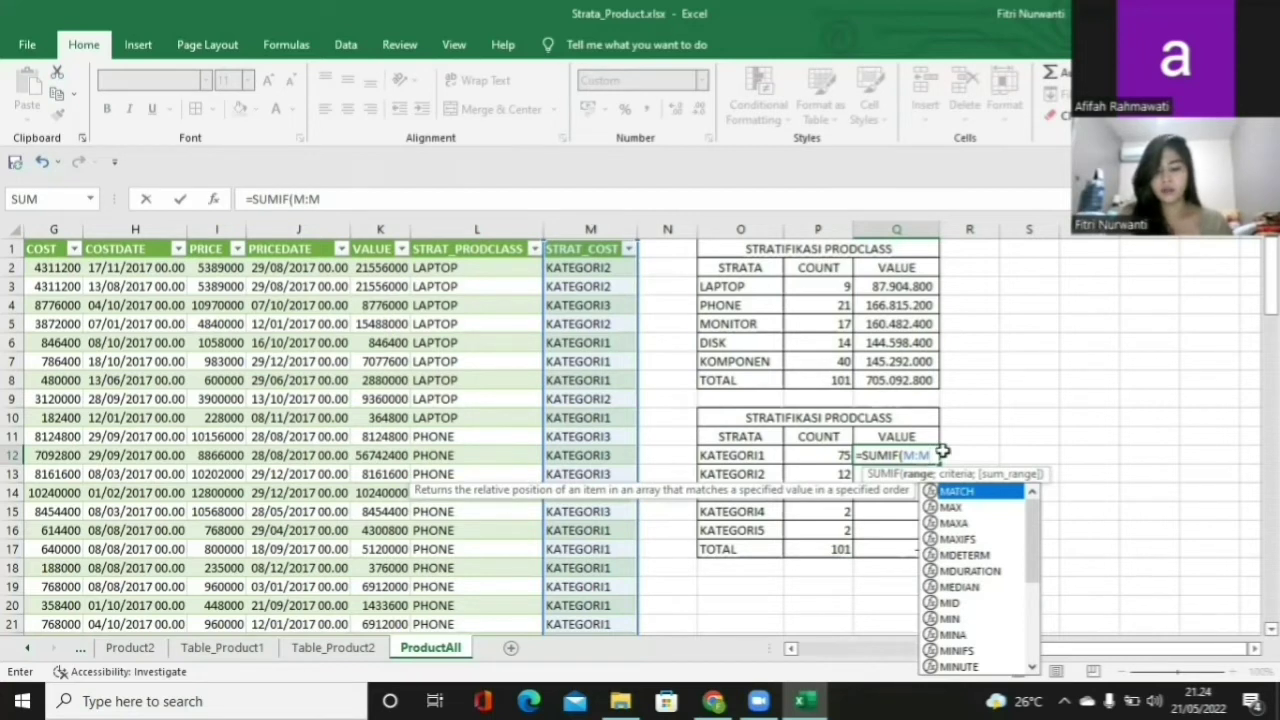
{"action": "type", "text": ";"}
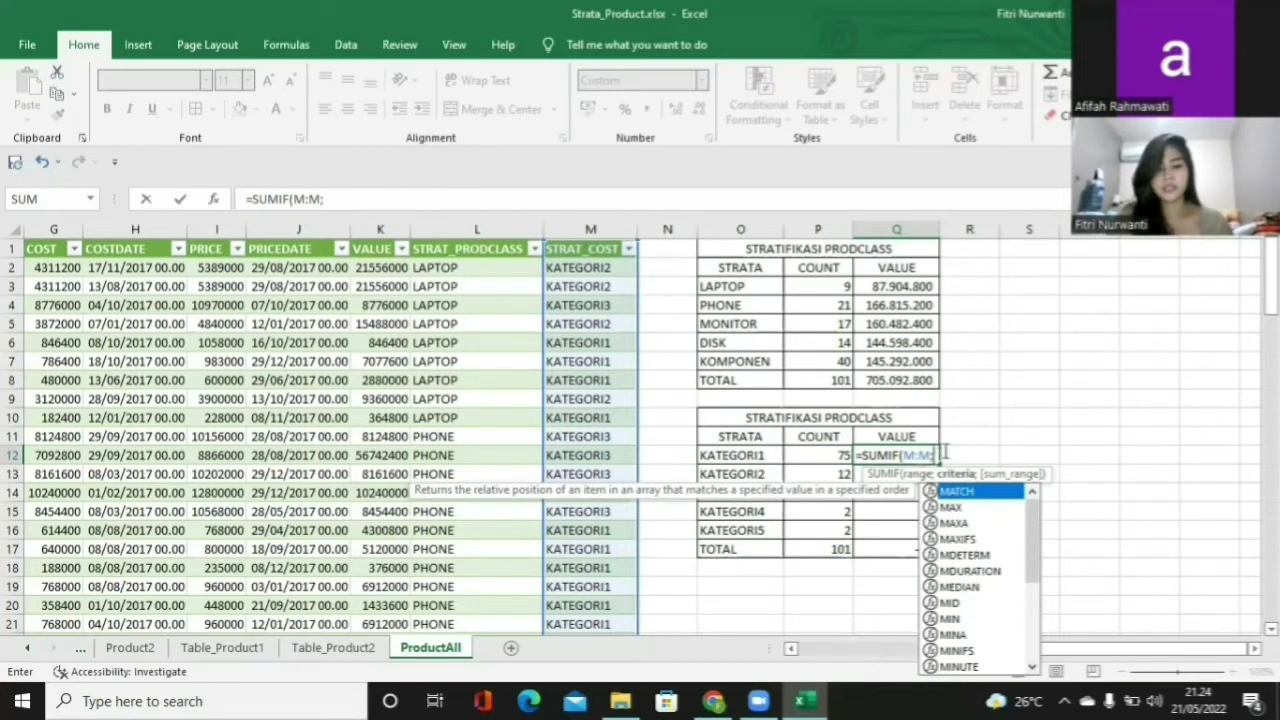
{"action": "type", "text": "\"KATEGORI1"}
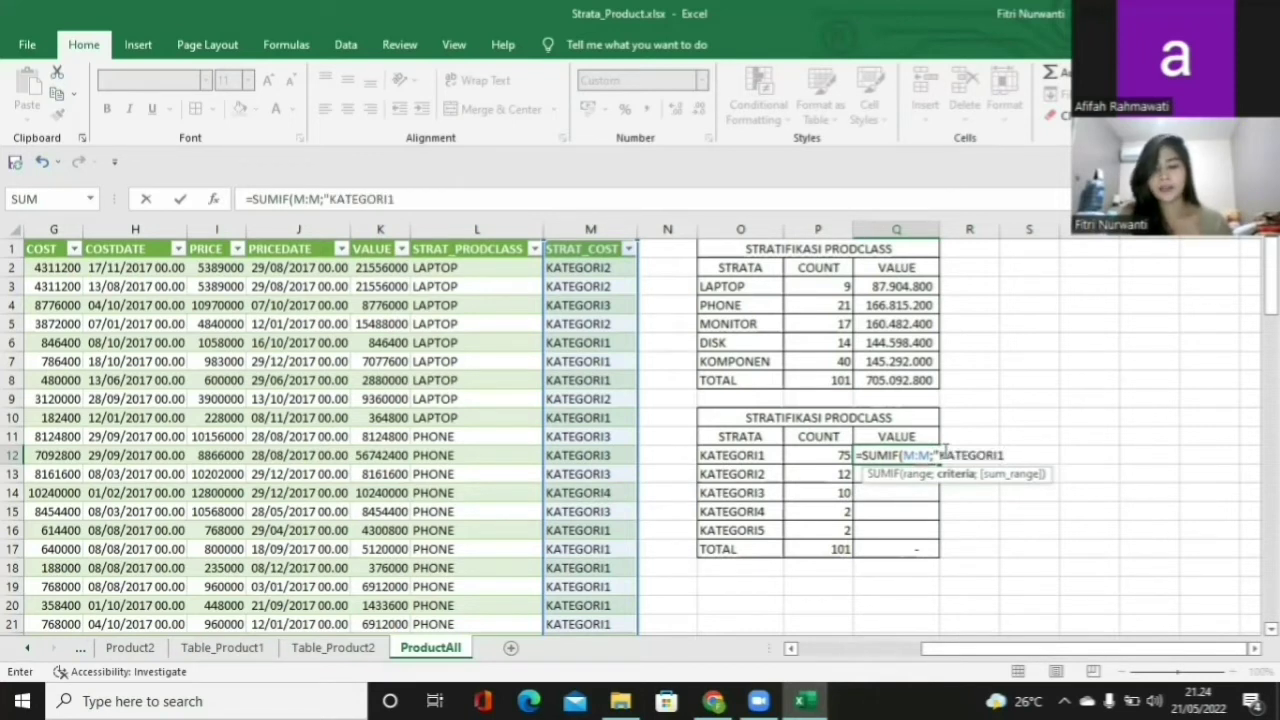
{"action": "type", "text": ";"}
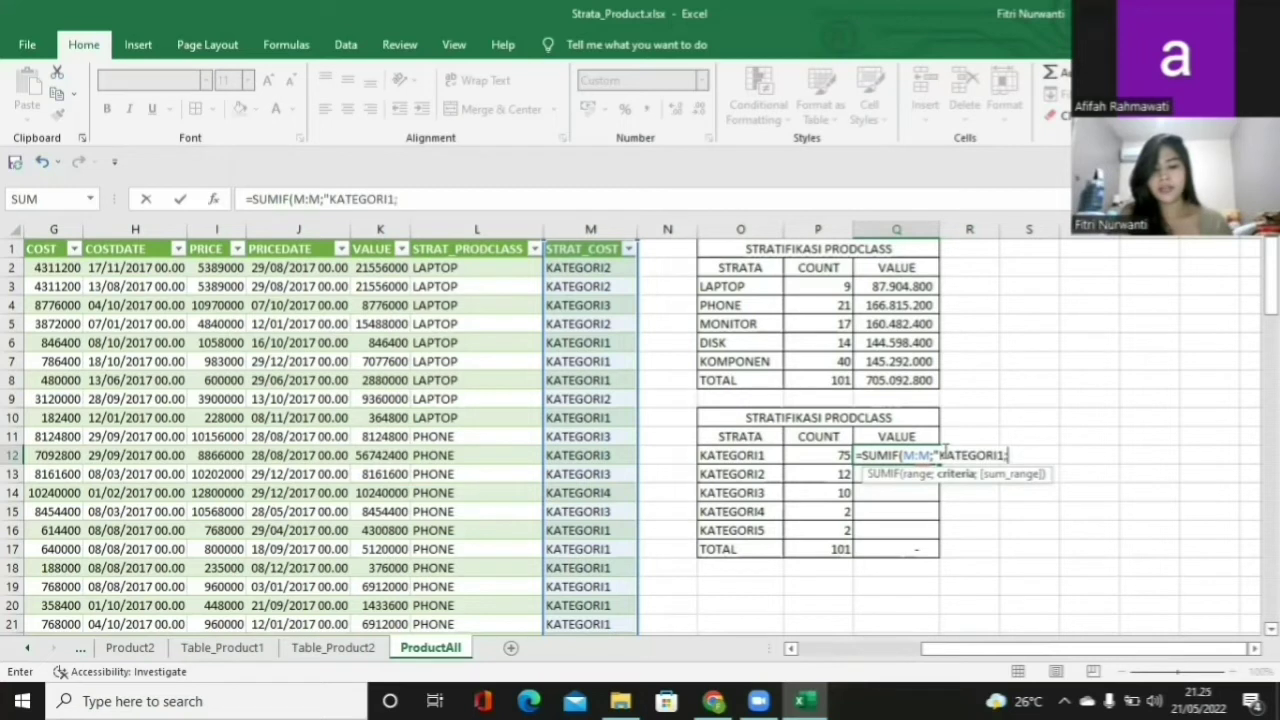
{"action": "type", "text": "k"}
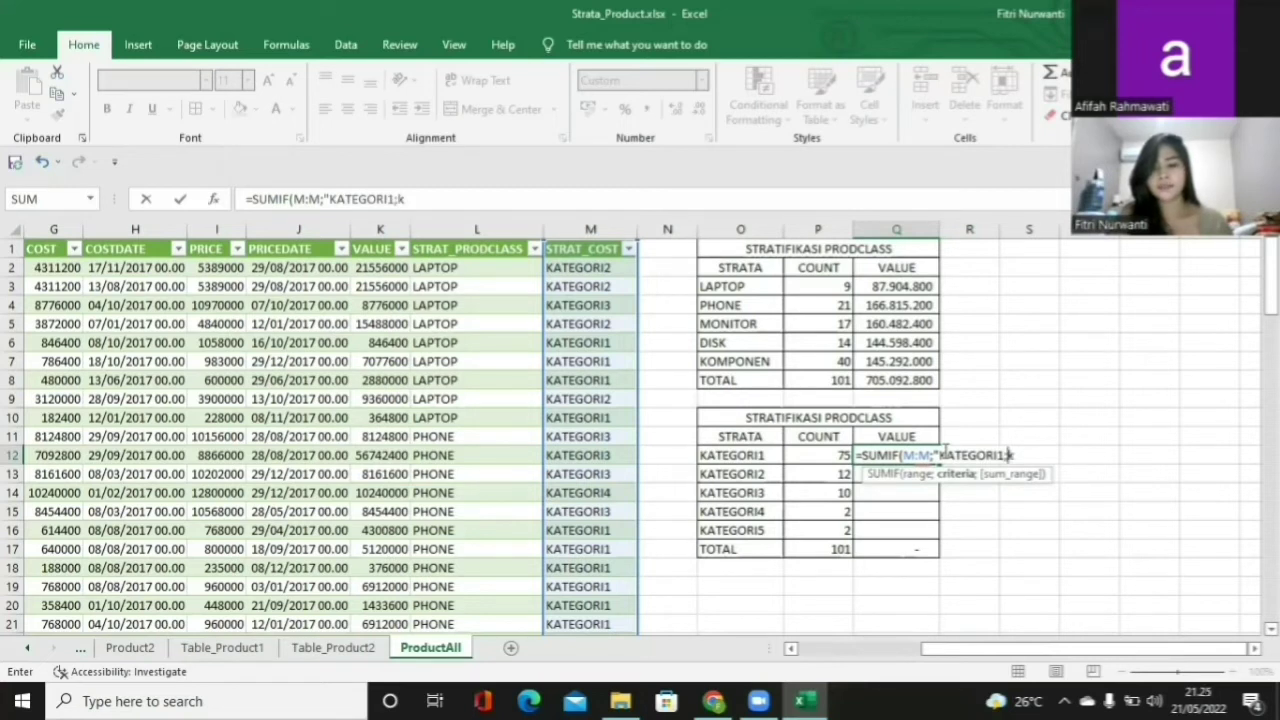
{"action": "key", "text": "BackSpace"}
{"action": "type", "text": "K"}
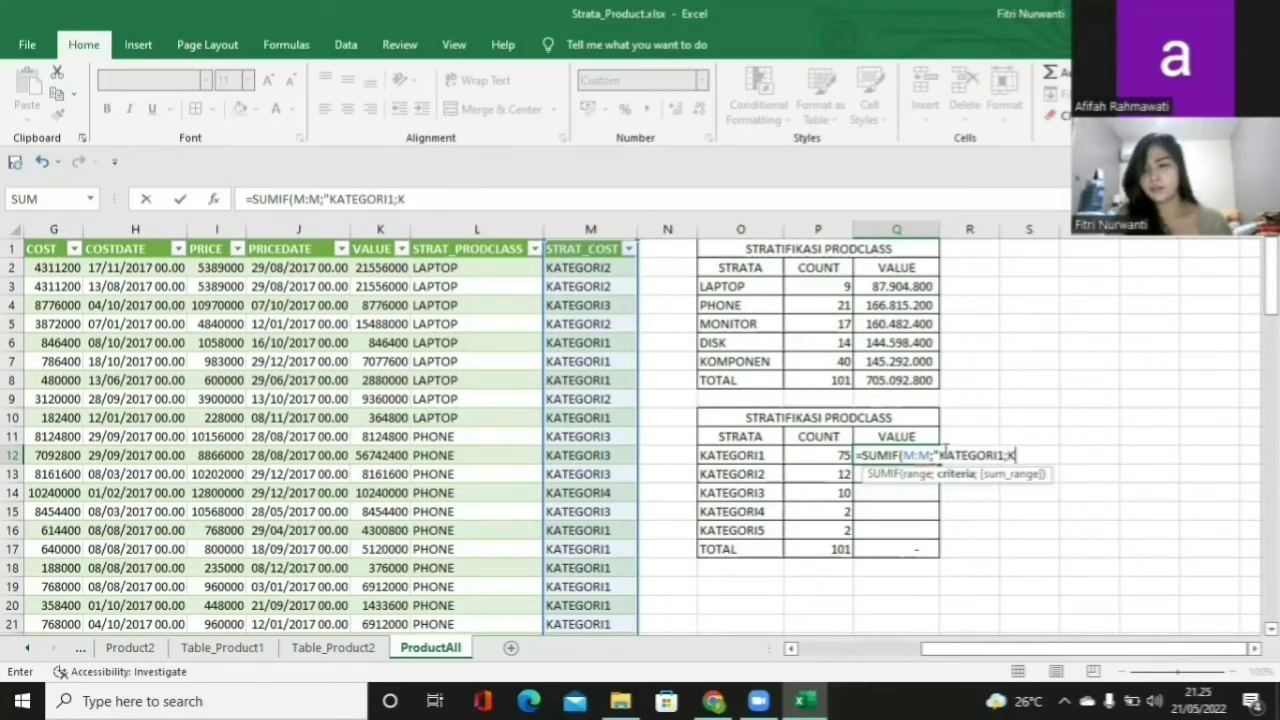
{"action": "type", "text": ":K"}
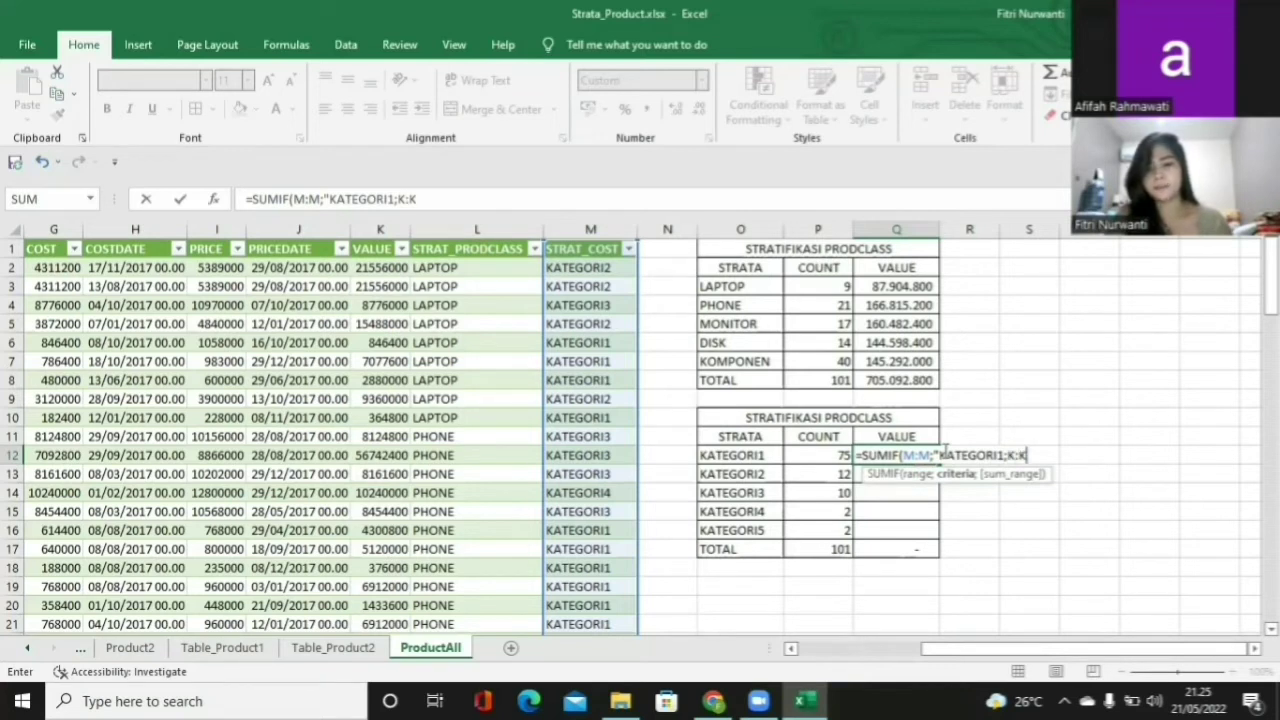
{"action": "type", "text": " )"}
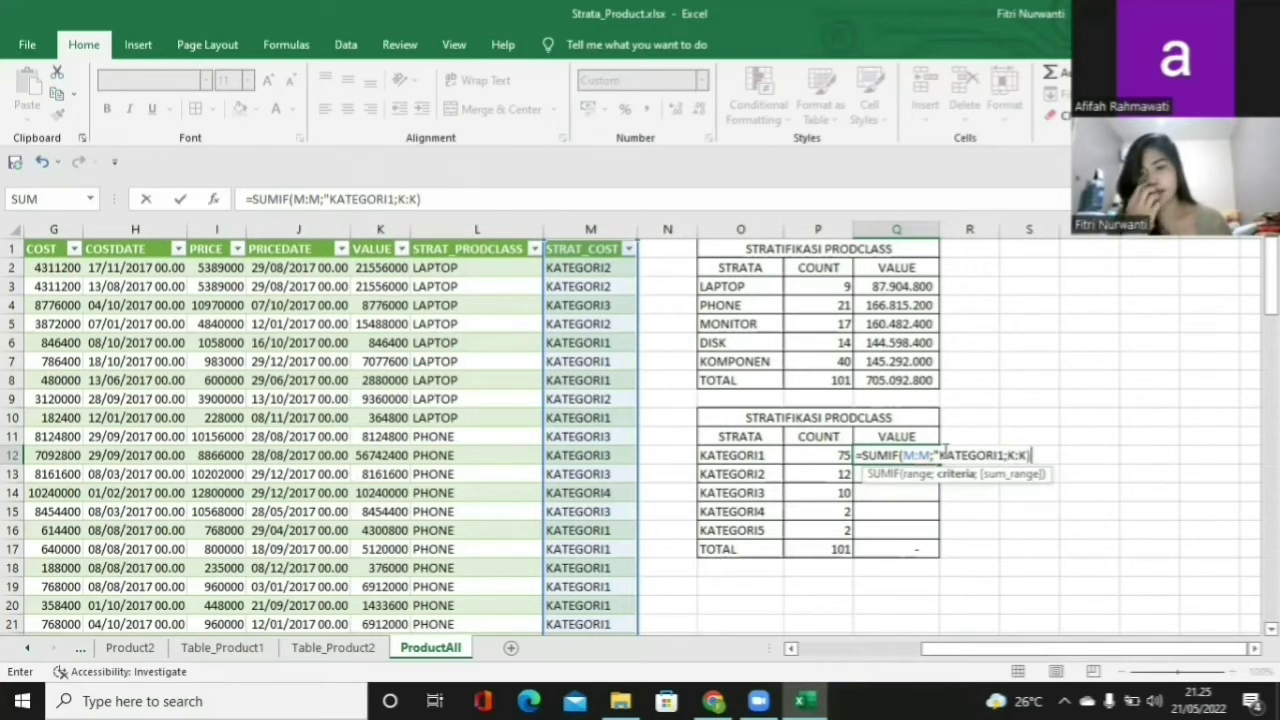
{"action": "left_click", "coordinate": [1026, 461]}
{"action": "key", "text": "Right"}
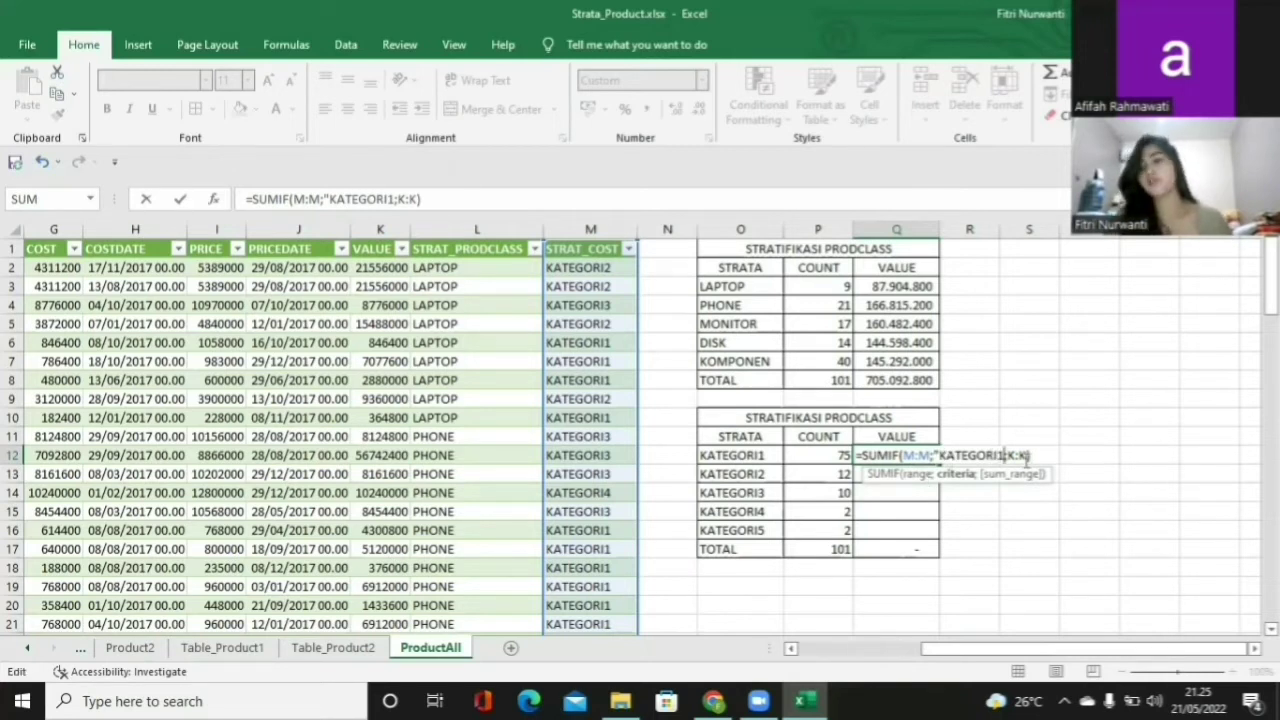
{"action": "type", "text": "\""}
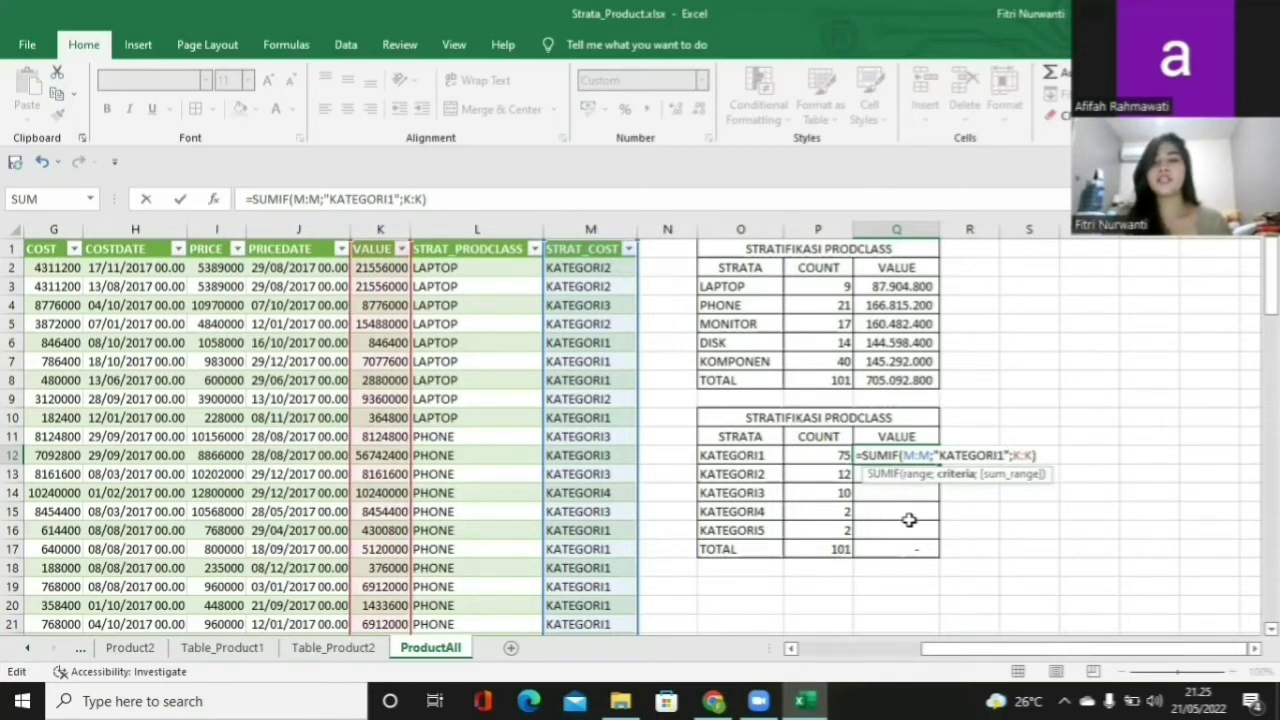
{"action": "key", "text": "Return"}
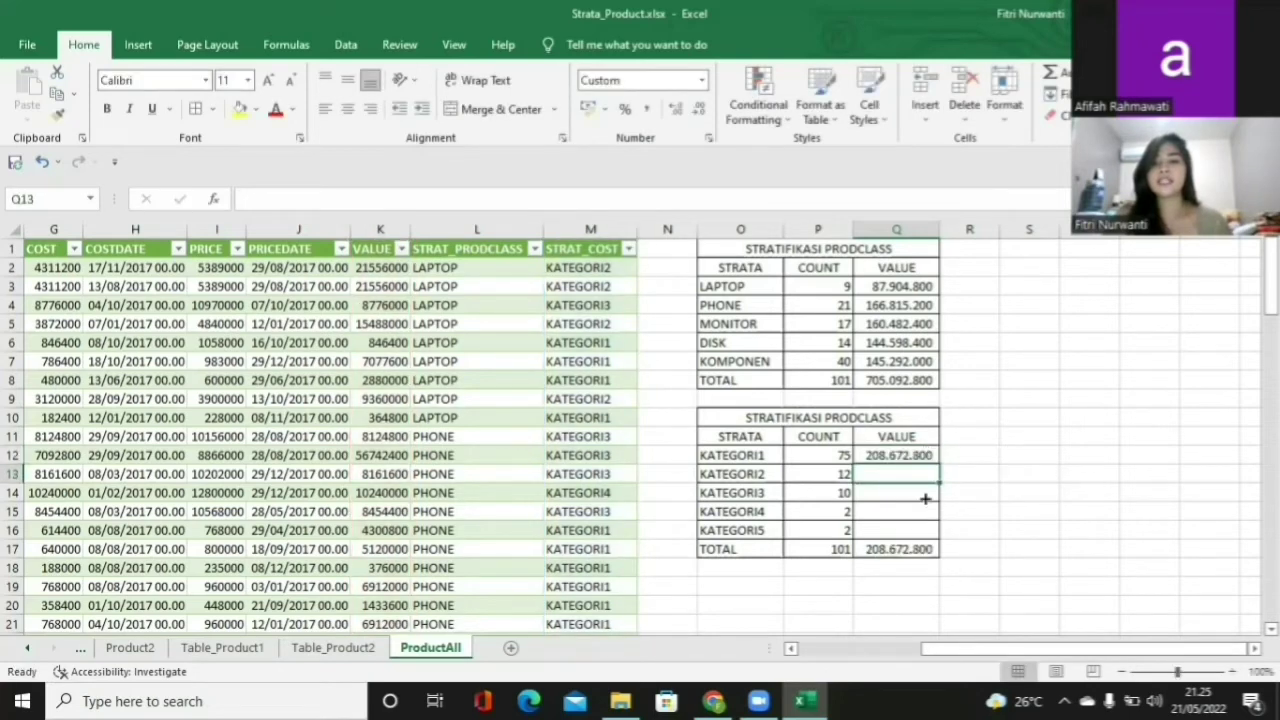
{"action": "left_click", "coordinate": [897, 456]}
{"action": "left_click_drag", "start_coordinate": [939, 464], "coordinate": [919, 538]}
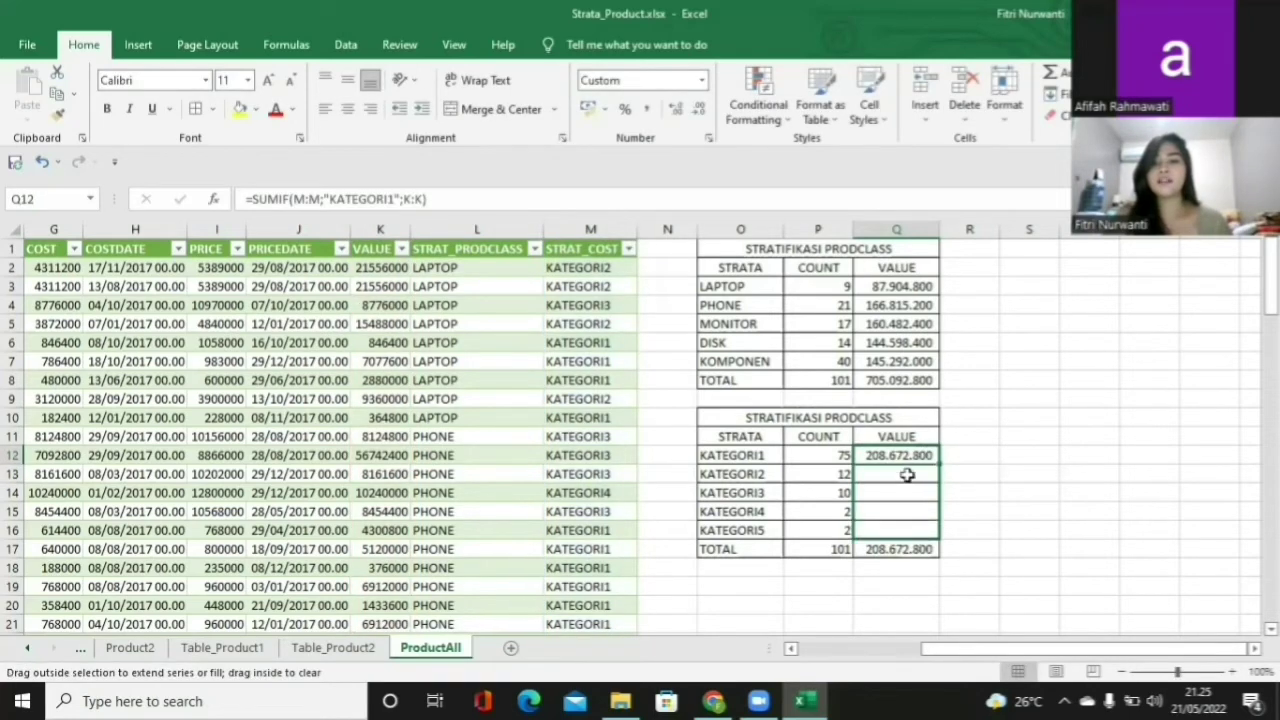
Change the SUMIF criterion to "KATEGORI2" in Q13 and to "KATEGORI3" in Q14.
{"action": "left_click", "coordinate": [908, 473]}
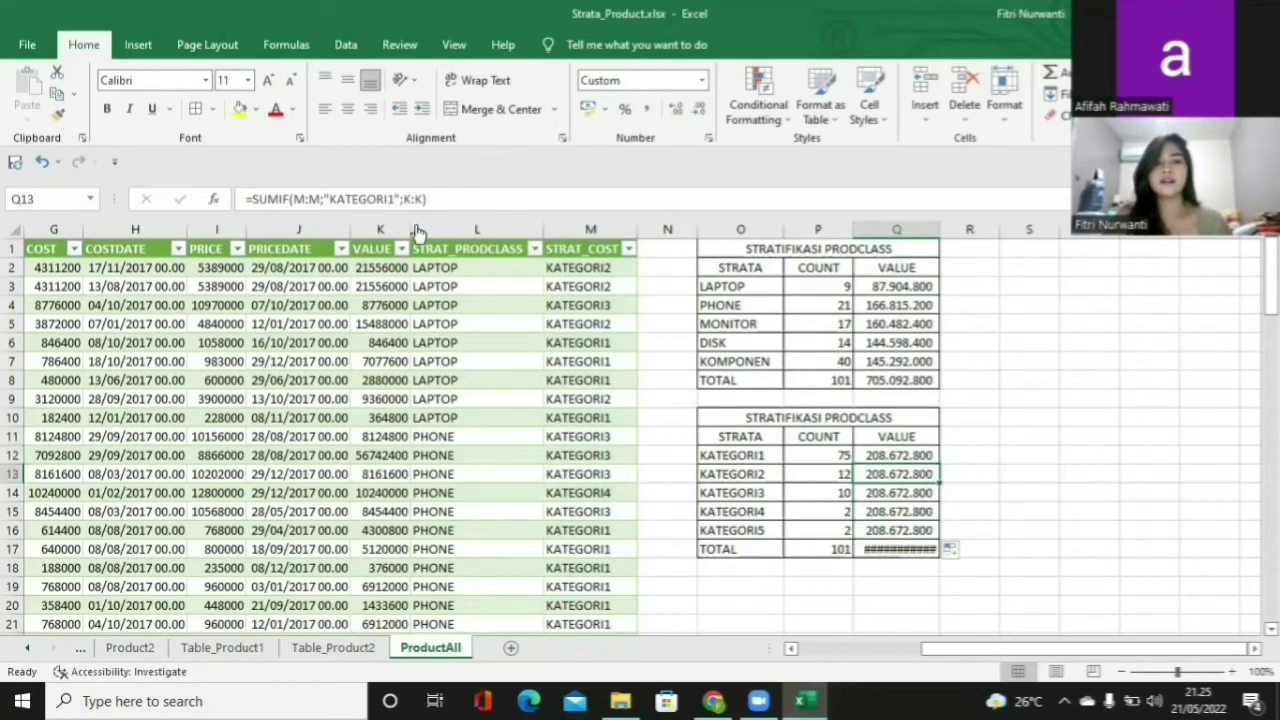
{"action": "key", "text": "F2"}
{"action": "key", "text": "Left"}
{"action": "key", "text": "Left"}
{"action": "key", "text": "Left"}
{"action": "key", "text": "Left"}
{"action": "key", "text": "Left"}
{"action": "key", "text": "Left"}
{"action": "key", "text": "BackSpace"}
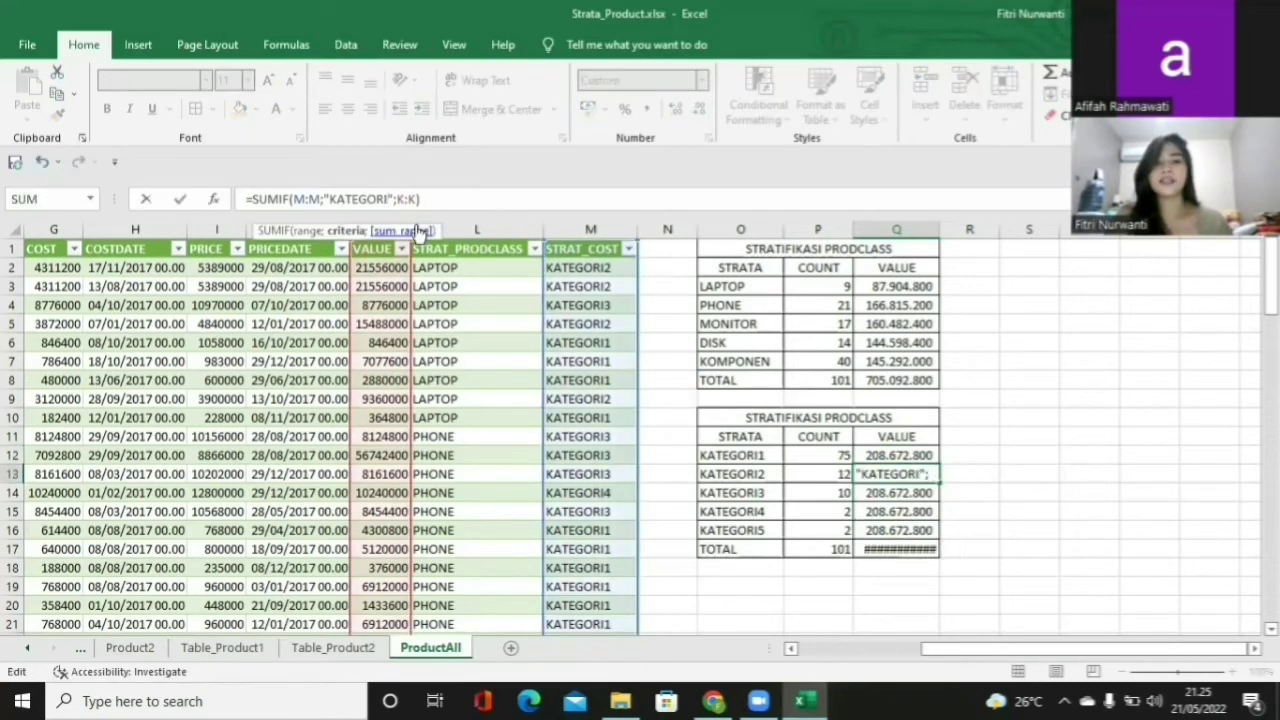
{"action": "type", "text": "2"}
{"action": "key", "text": "Return"}
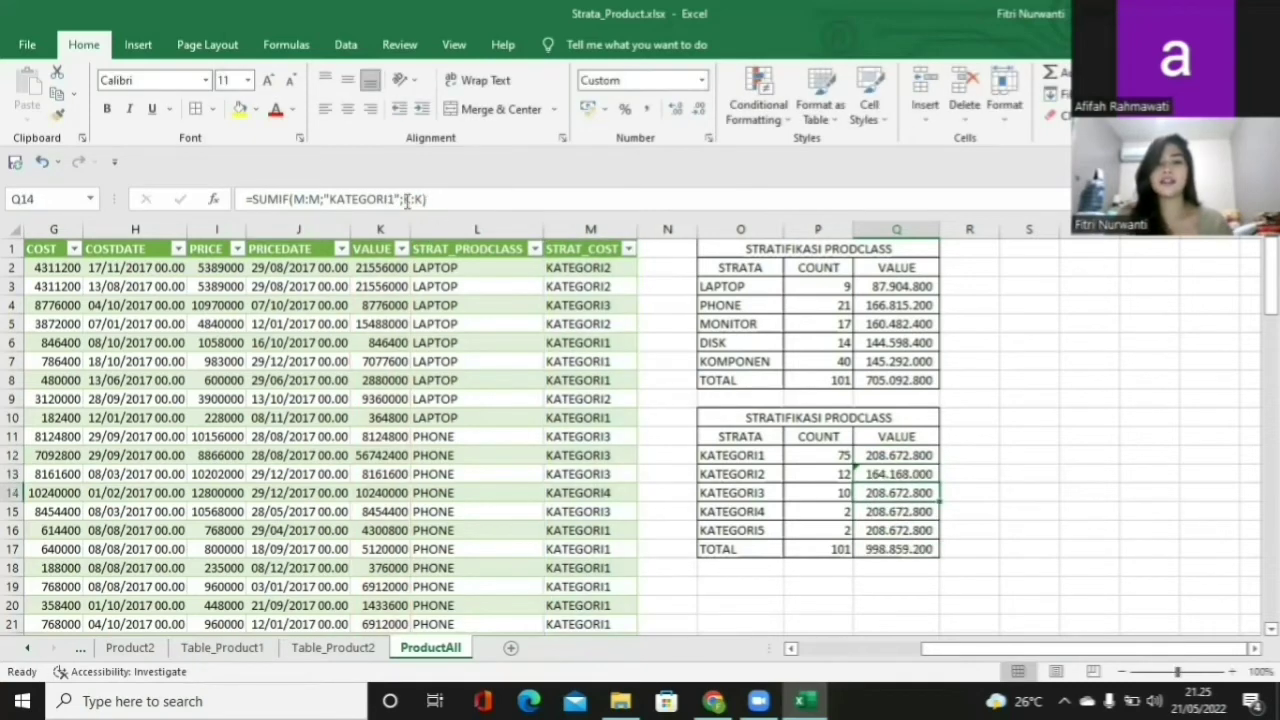
{"action": "left_click", "coordinate": [396, 199]}
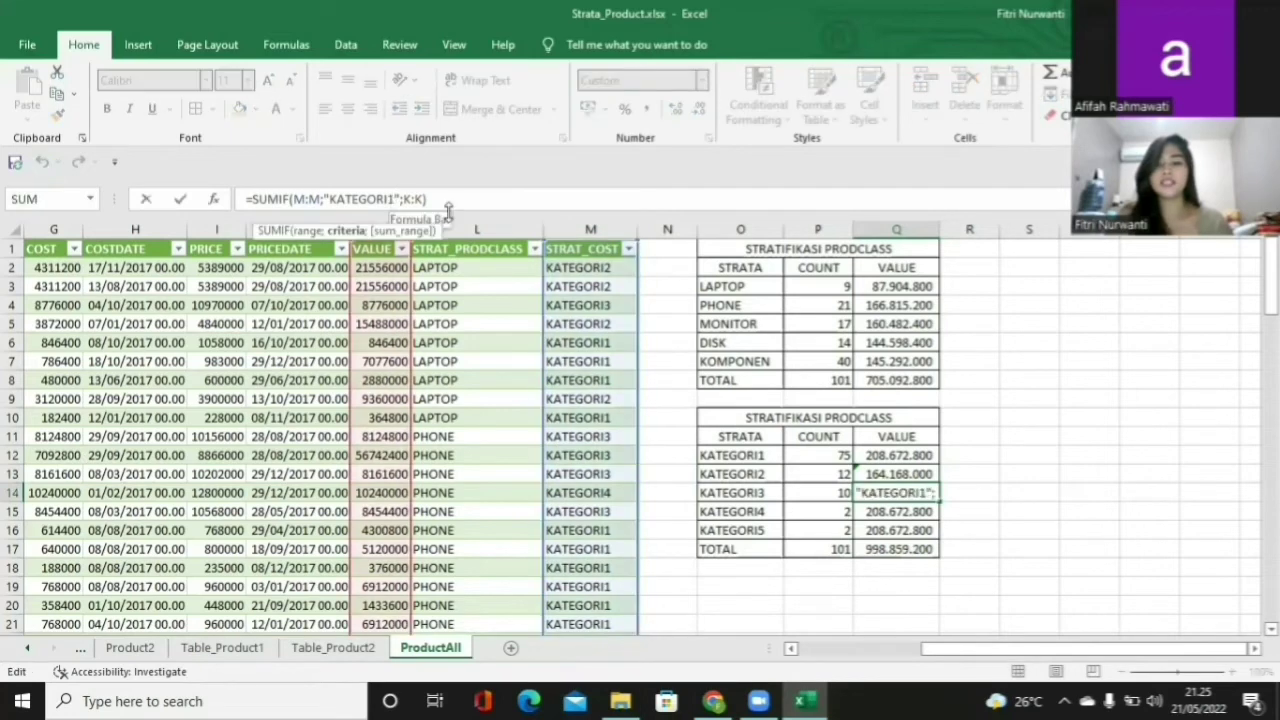
{"action": "key", "text": "BackSpace"}
{"action": "type", "text": "3"}
{"action": "key", "text": "Return"}
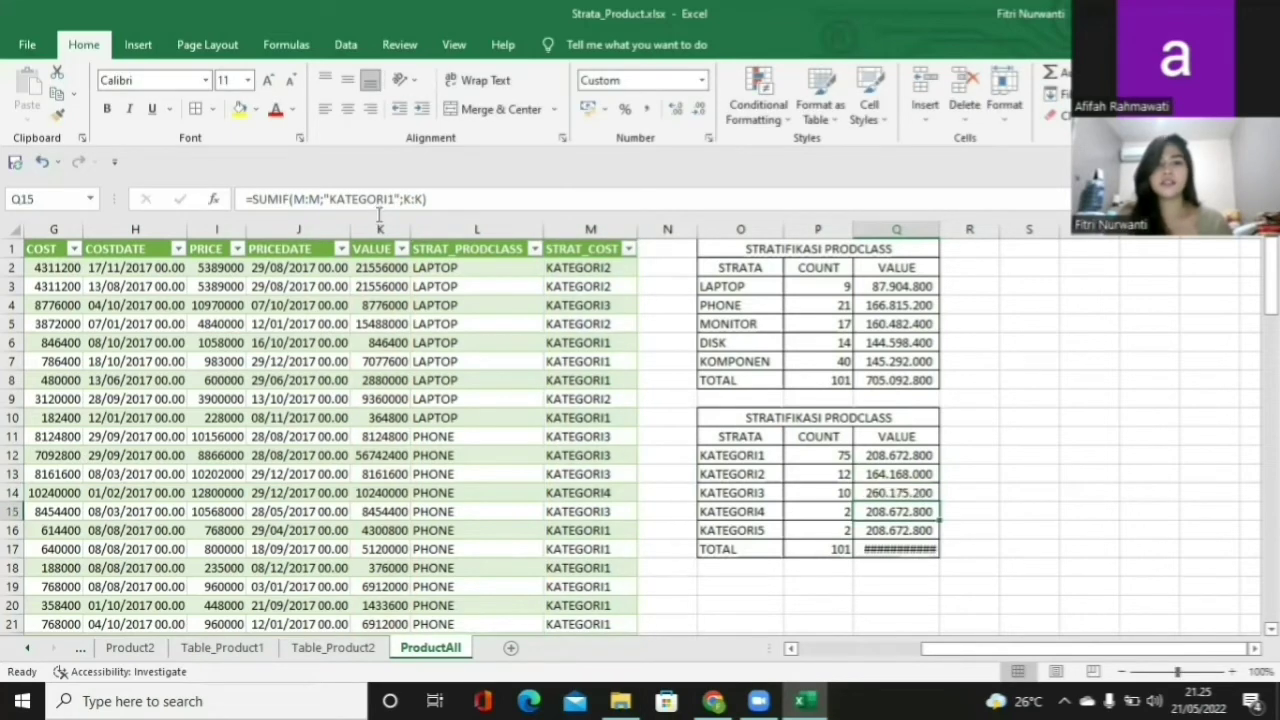
Change the SUMIF criterion to "KATEGORI4" in Q15 and to "KATEGORI5" in Q16.
{"action": "left_click", "coordinate": [406, 202]}
{"action": "key", "text": "BackSpace"}
{"action": "type", "text": "4"}
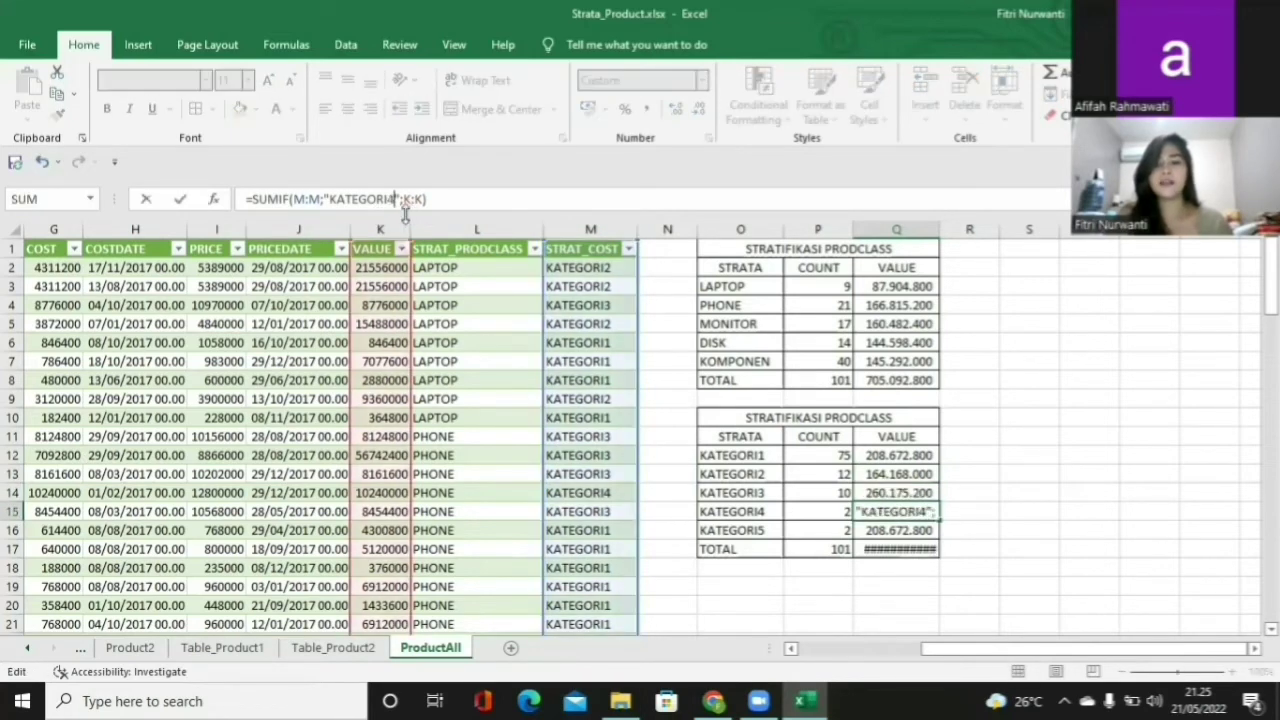
{"action": "key", "text": "Return"}
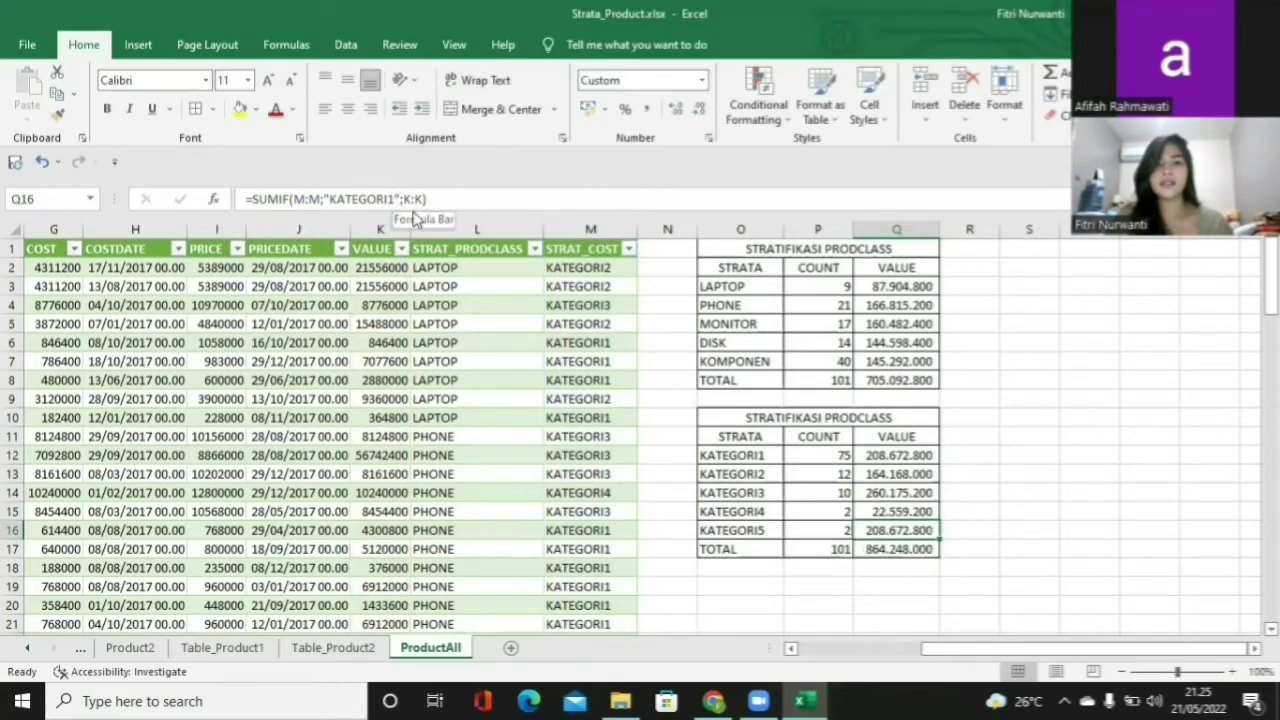
{"action": "left_click", "coordinate": [412, 205]}
{"action": "key", "text": "BackSpace"}
{"action": "type", "text": "5"}
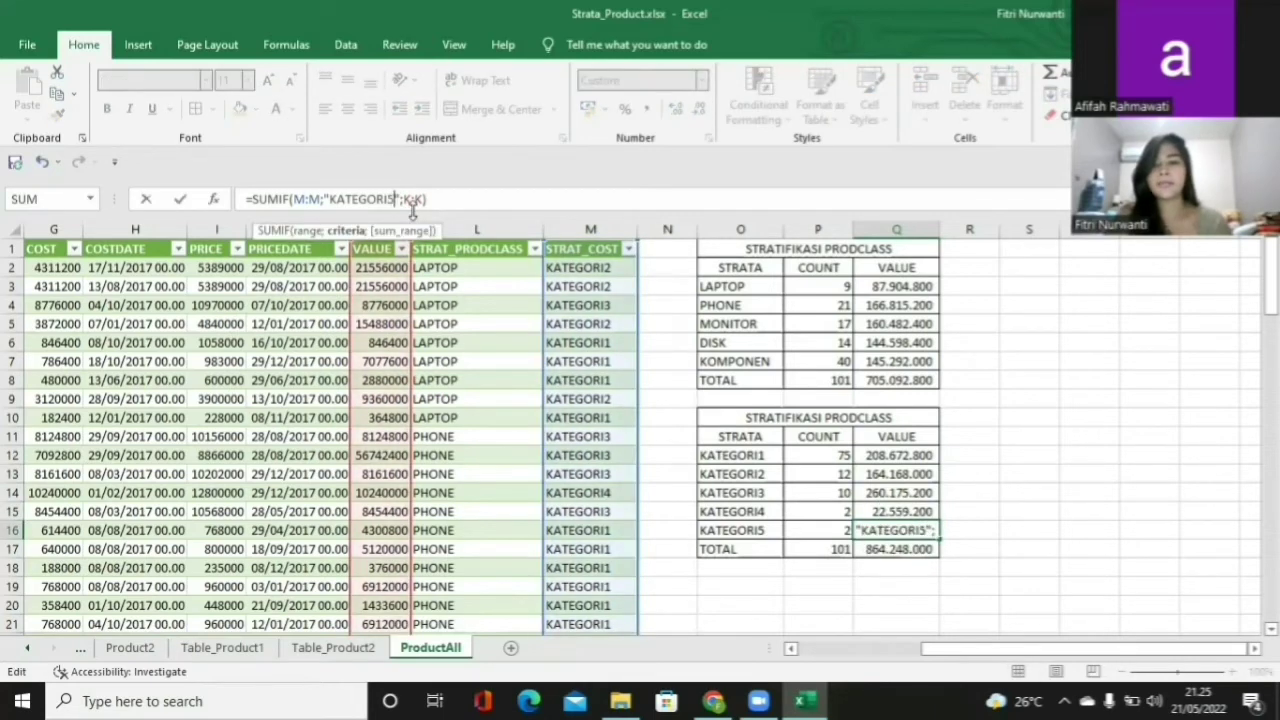
{"action": "key", "text": "Return"}
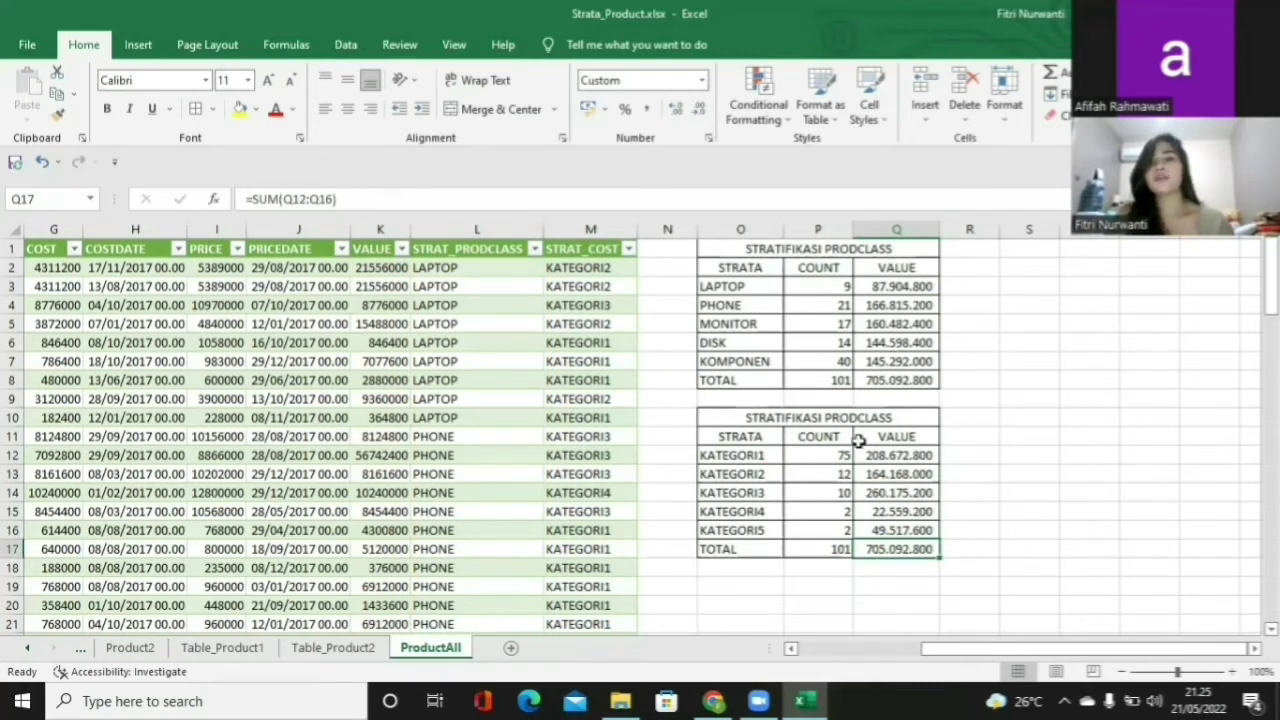
Retitle the second summary table in O10 as STRATIFIKASI PRODUK.
{"action": "double_click", "coordinate": [905, 418]}
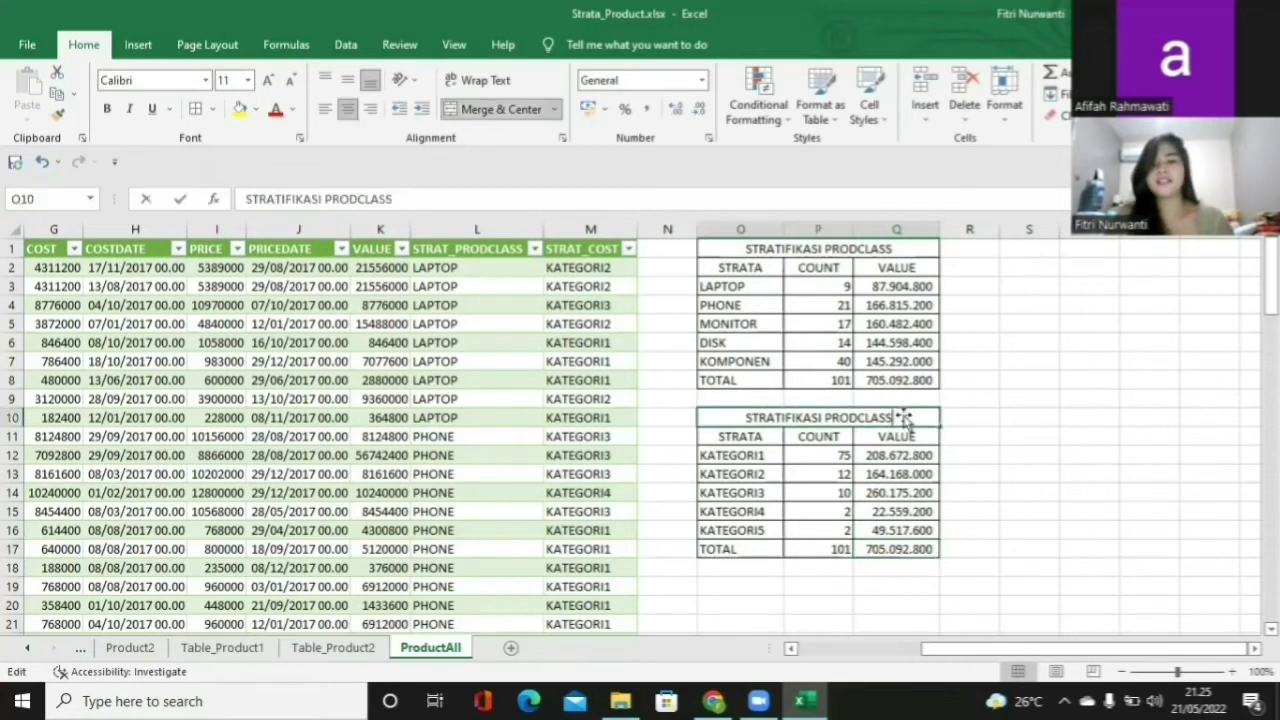
{"action": "key", "text": "BackSpace"}
{"action": "key", "text": "BackSpace"}
{"action": "key", "text": "BackSpace"}
{"action": "key", "text": "BackSpace"}
{"action": "key", "text": "BackSpace"}
{"action": "type", "text": "U"}
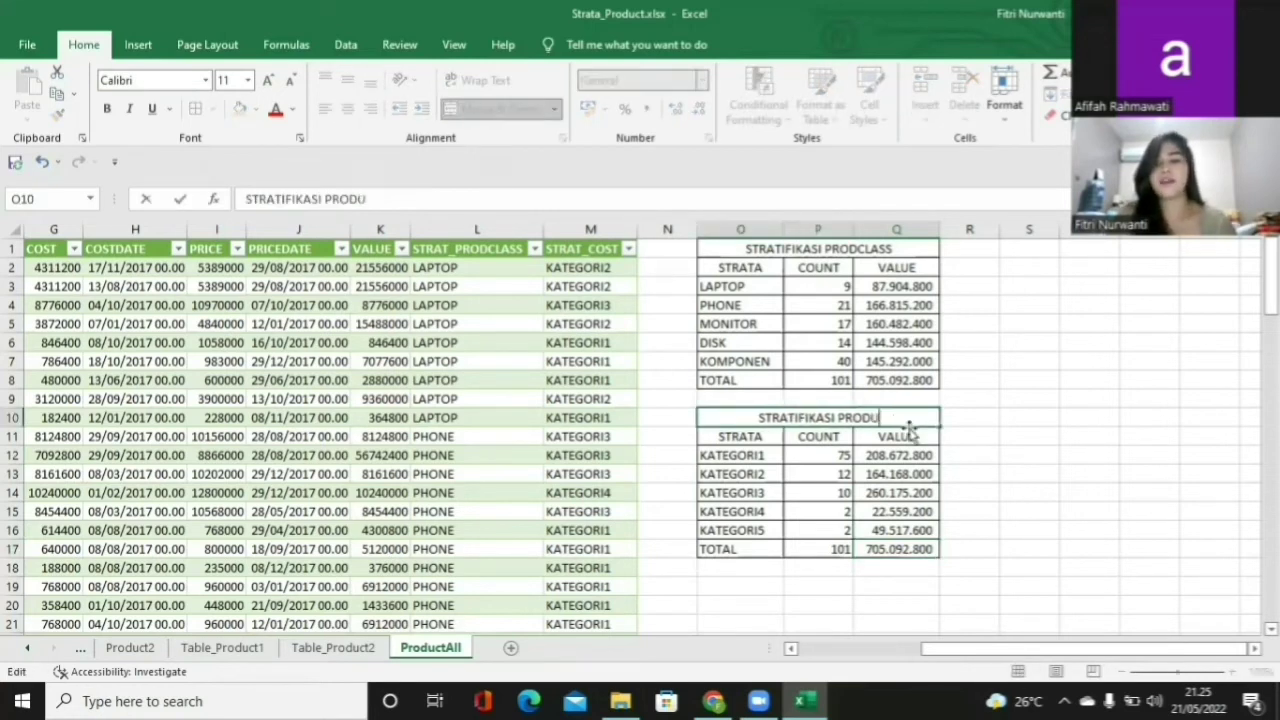
{"action": "type", "text": "K"}
{"action": "key", "text": "Return"}
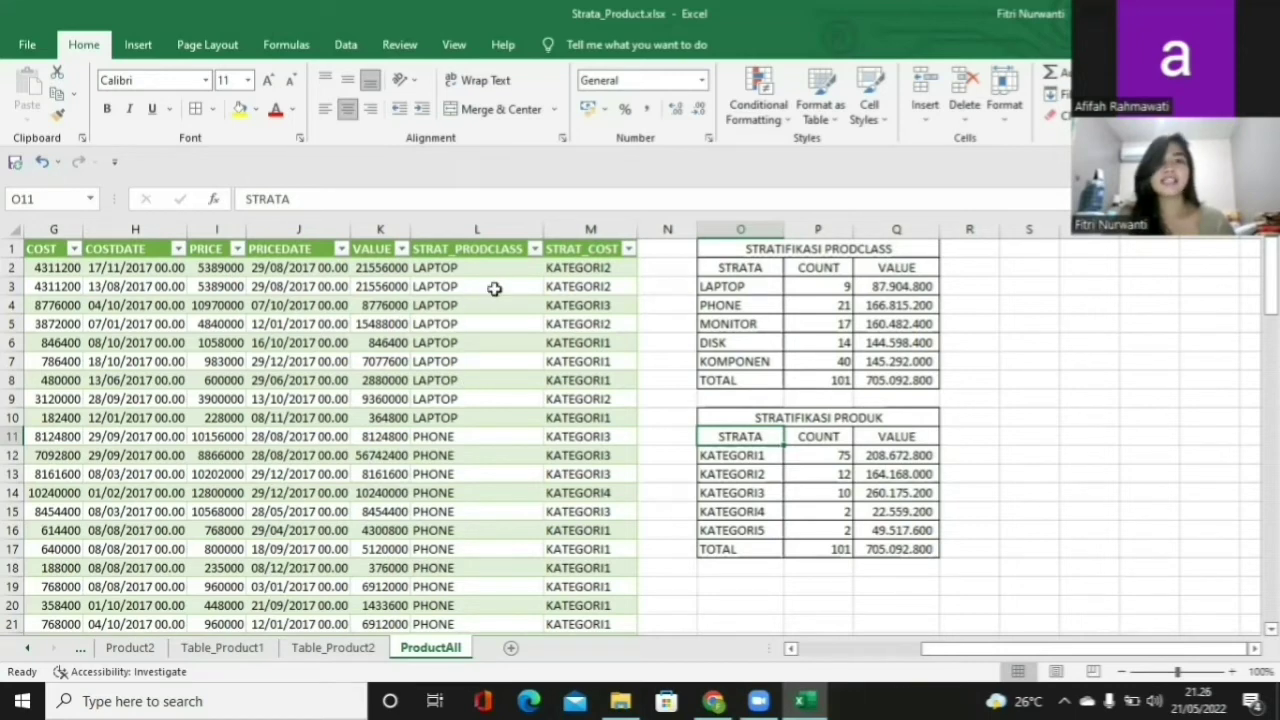
{"action": "left_click", "coordinate": [22, 45]}
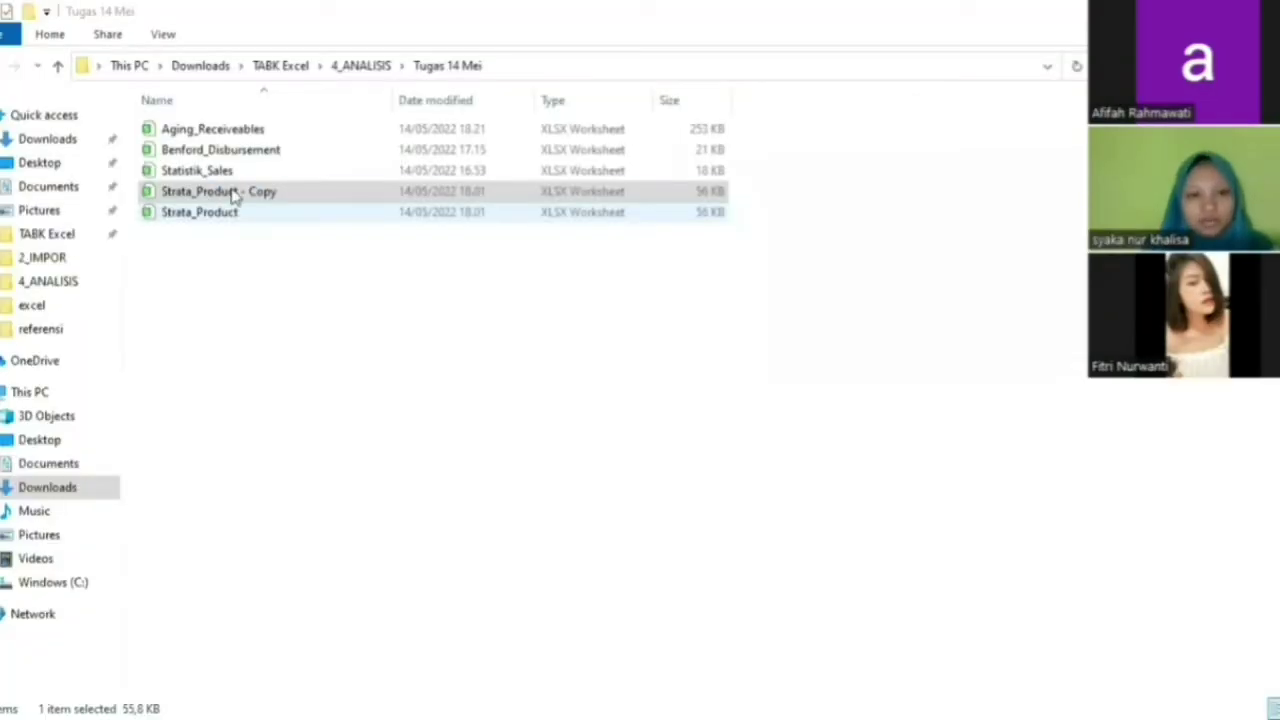
Rename the file Strata_Product - Copy as StratSample_Product.
{"action": "double_click", "coordinate": [230, 190]}
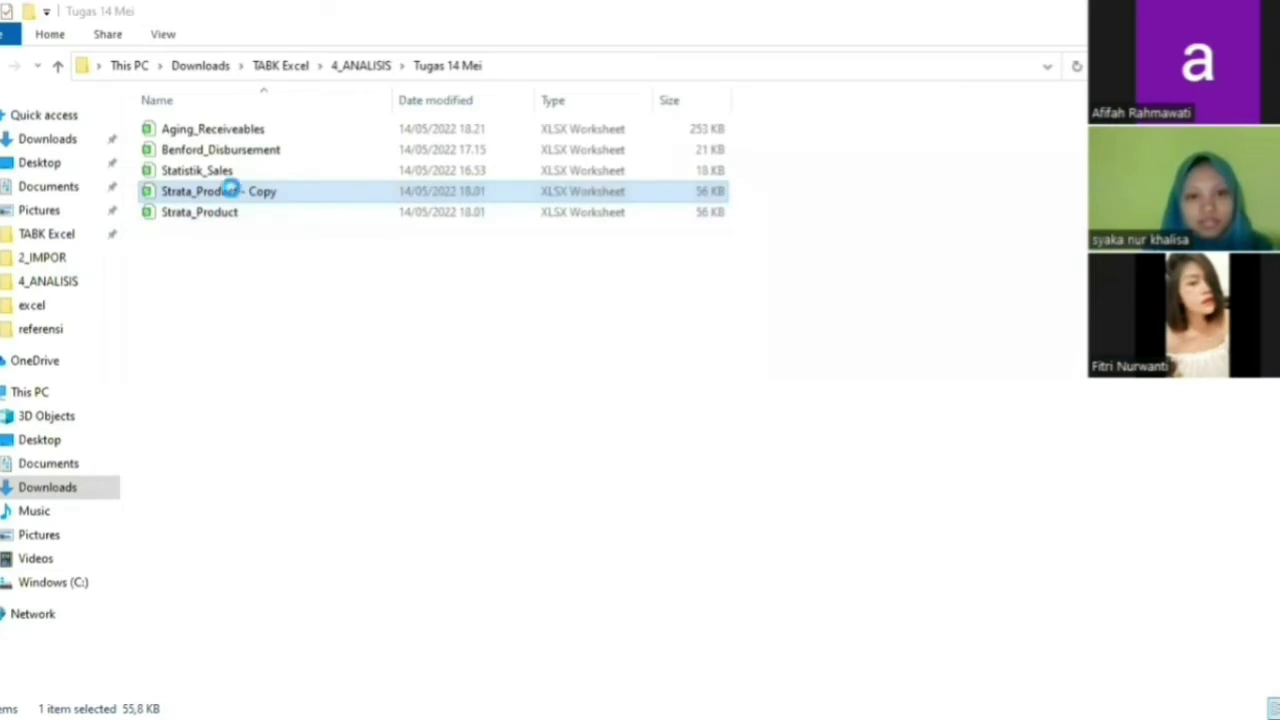
{"action": "right_click", "coordinate": [231, 190]}
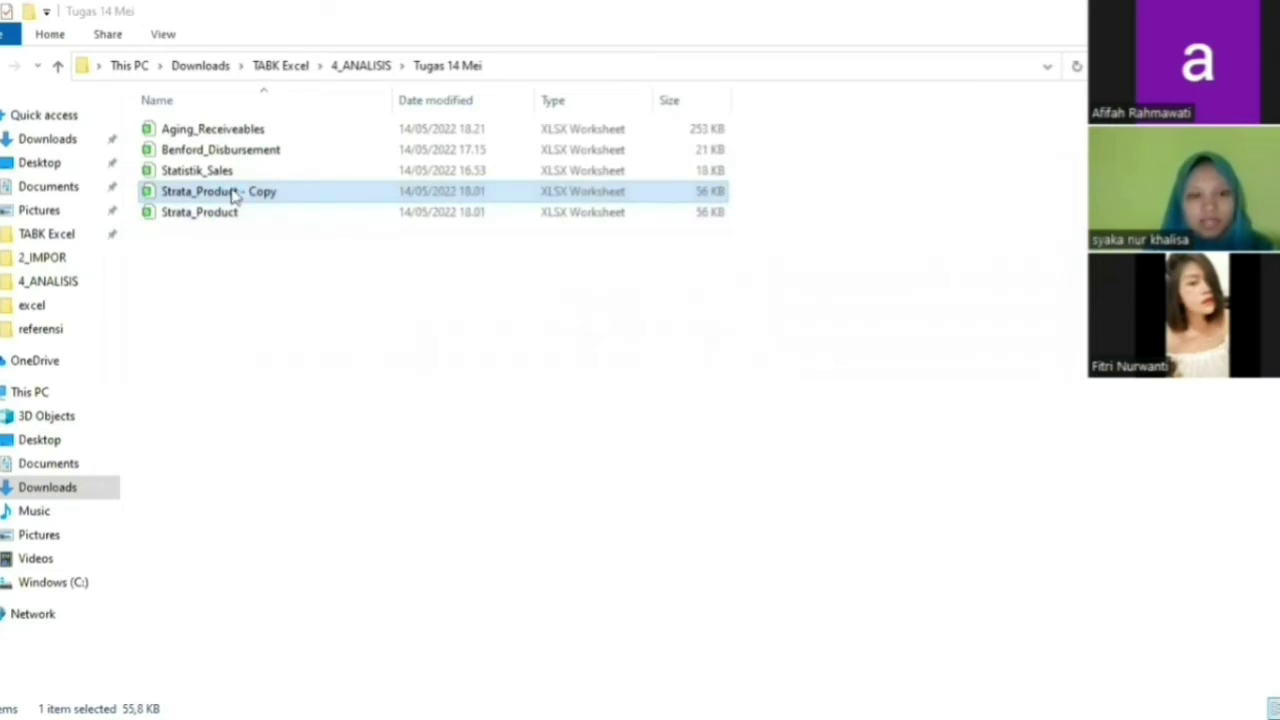
{"action": "left_click", "coordinate": [288, 676]}
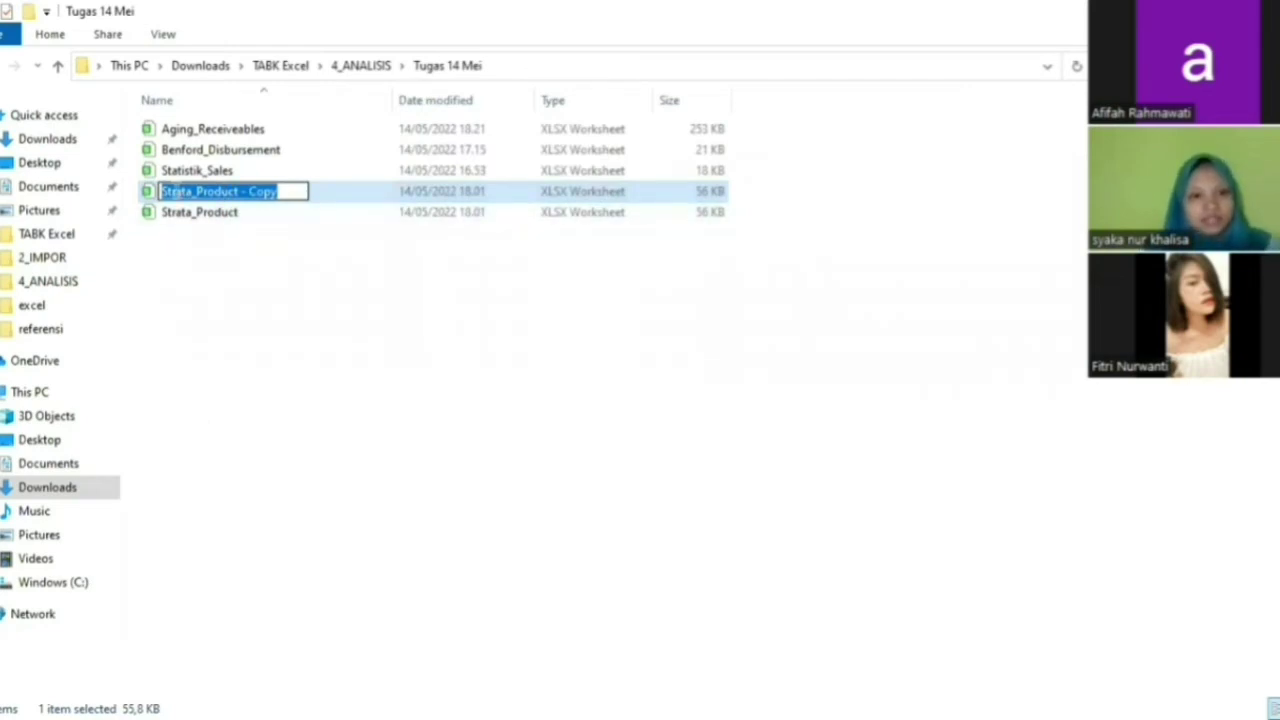
{"action": "left_click", "coordinate": [284, 191]}
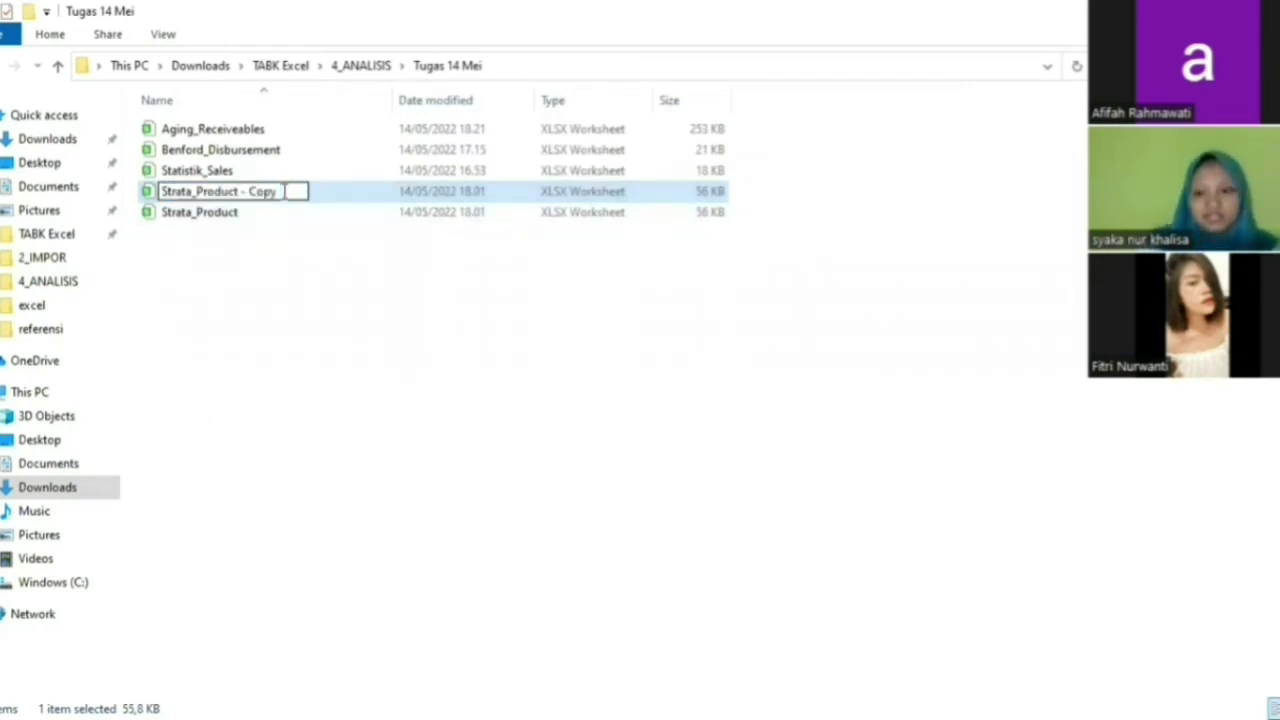
{"action": "key", "text": "BackSpace"}
{"action": "key", "text": "BackSpace"}
{"action": "key", "text": "BackSpace"}
{"action": "key", "text": "BackSpace"}
{"action": "key", "text": "BackSpace"}
{"action": "key", "text": "BackSpace"}
{"action": "key", "text": "BackSpace"}
{"action": "key", "text": "BackSpace"}
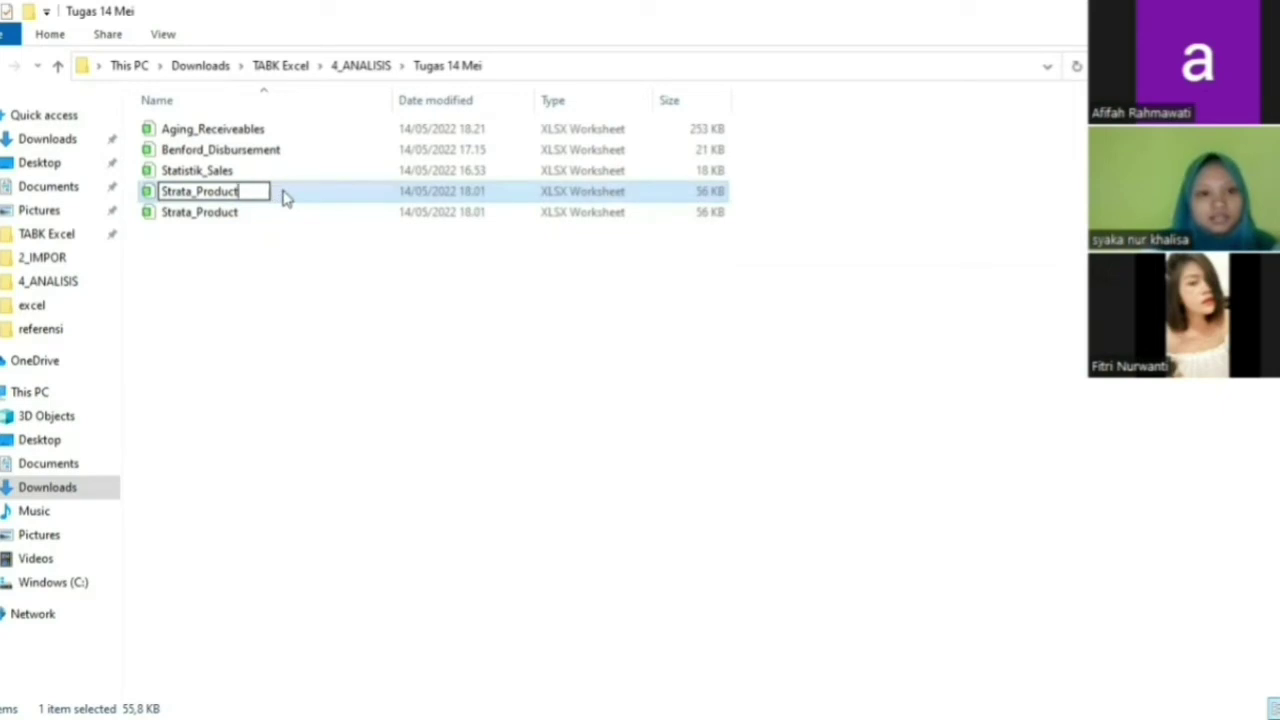
{"action": "left_click", "coordinate": [190, 191]}
{"action": "key", "text": "BackSpace"}
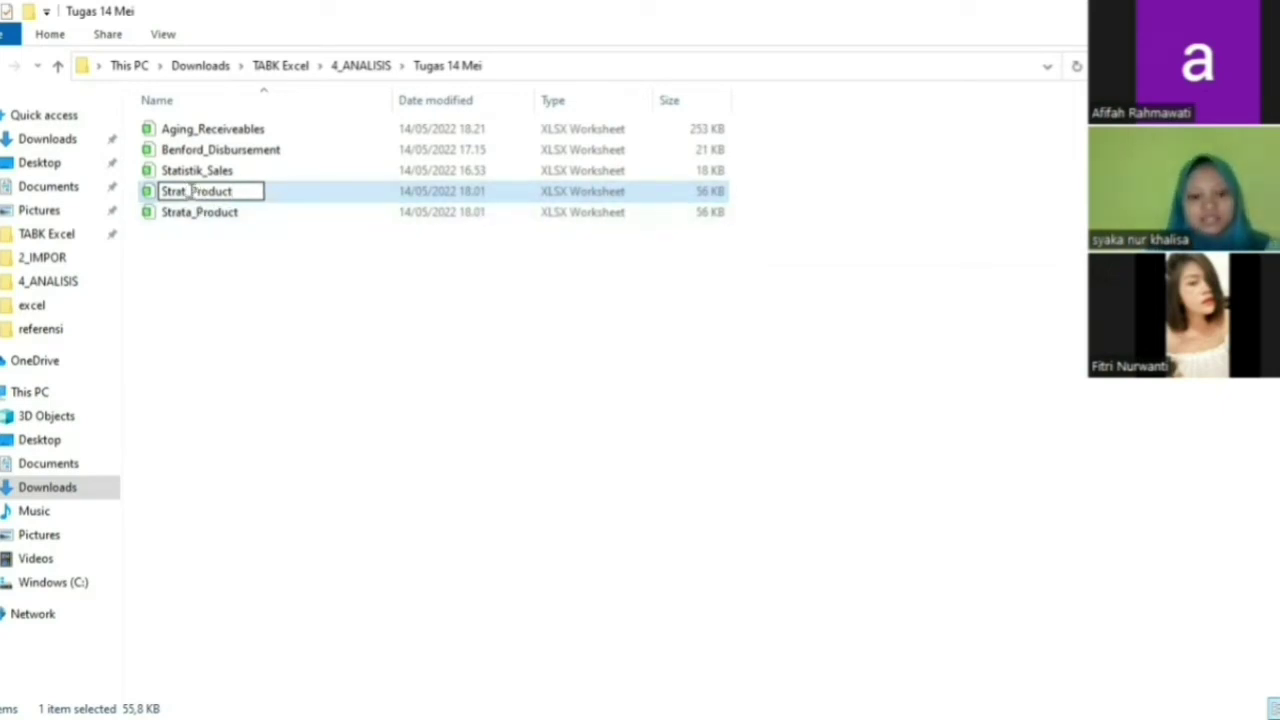
{"action": "type", "text": "Sample"}
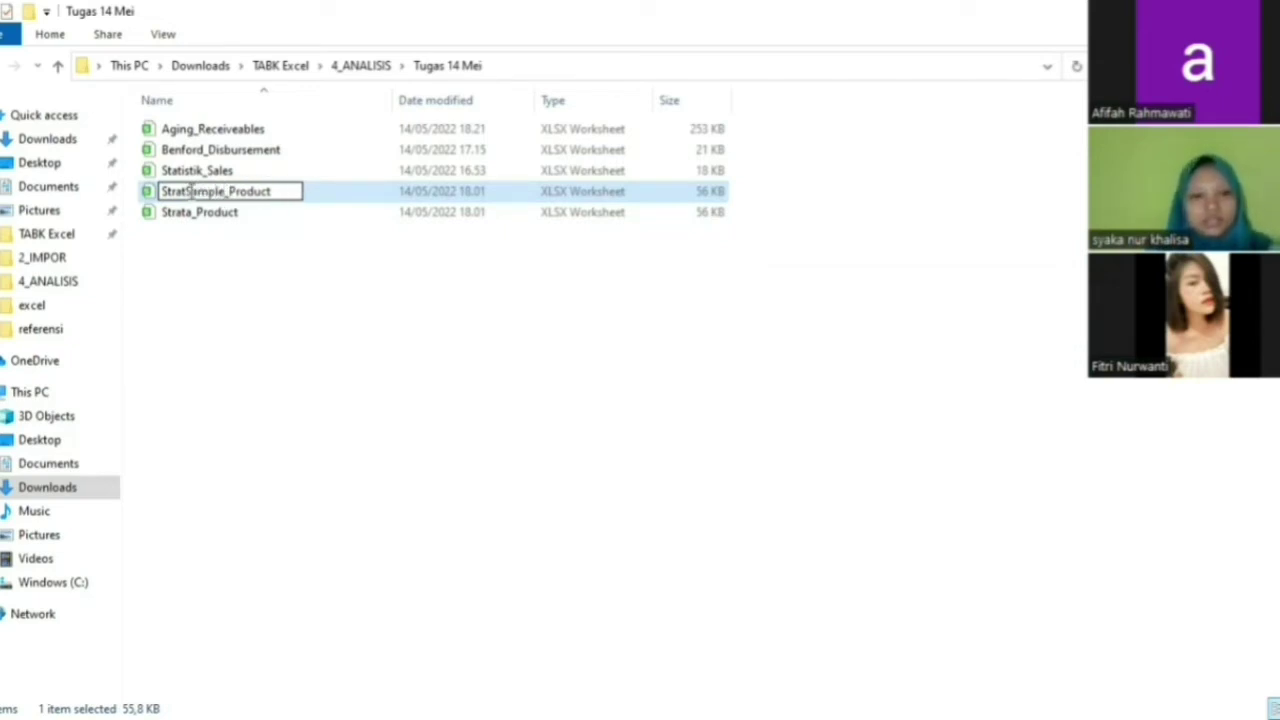
{"action": "key", "text": "Return"}
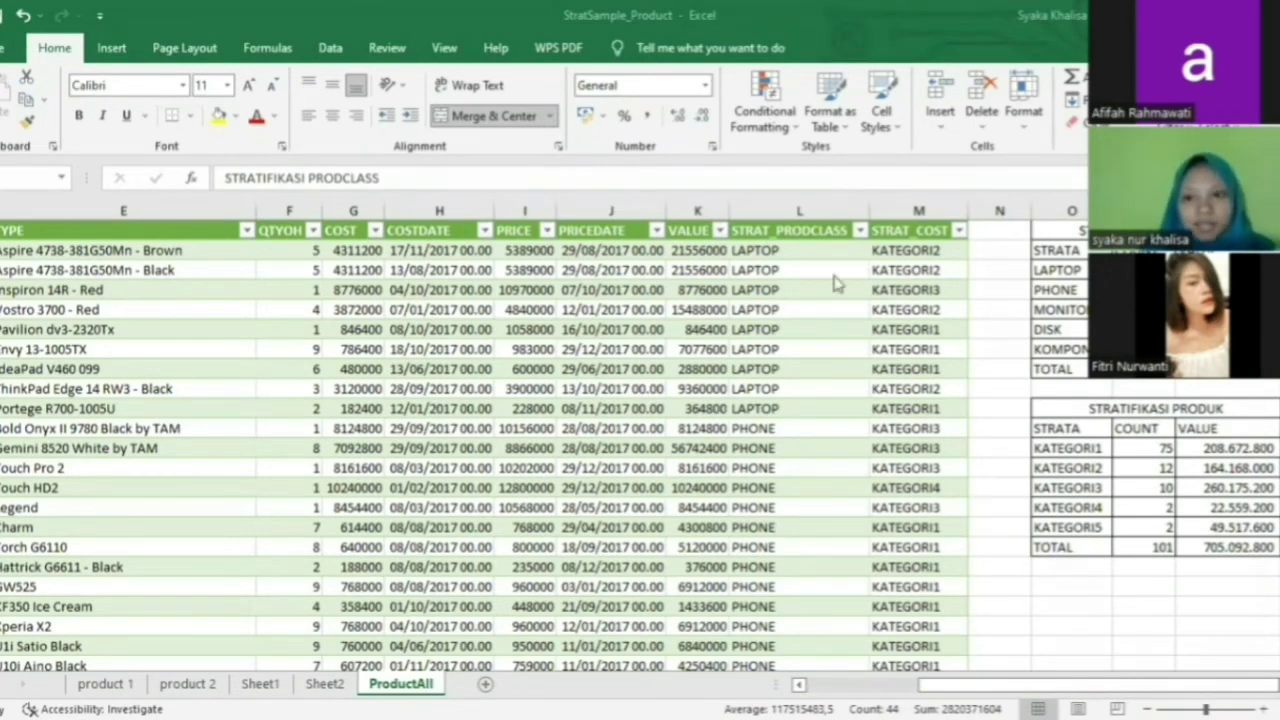
Delete the columns from O onward that hold the two stratification summary tables on the ProductAll sheet.
{"action": "left_click", "coordinate": [1057, 212]}
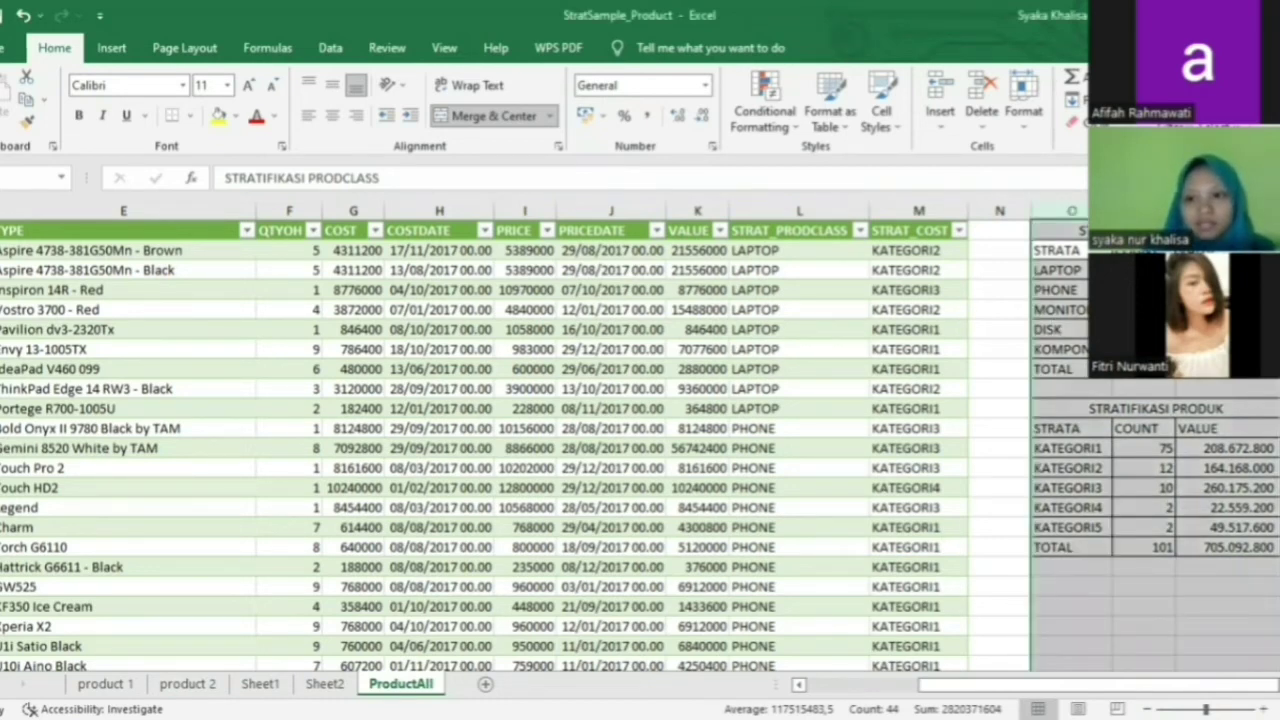
{"action": "right_click", "coordinate": [1163, 428]}
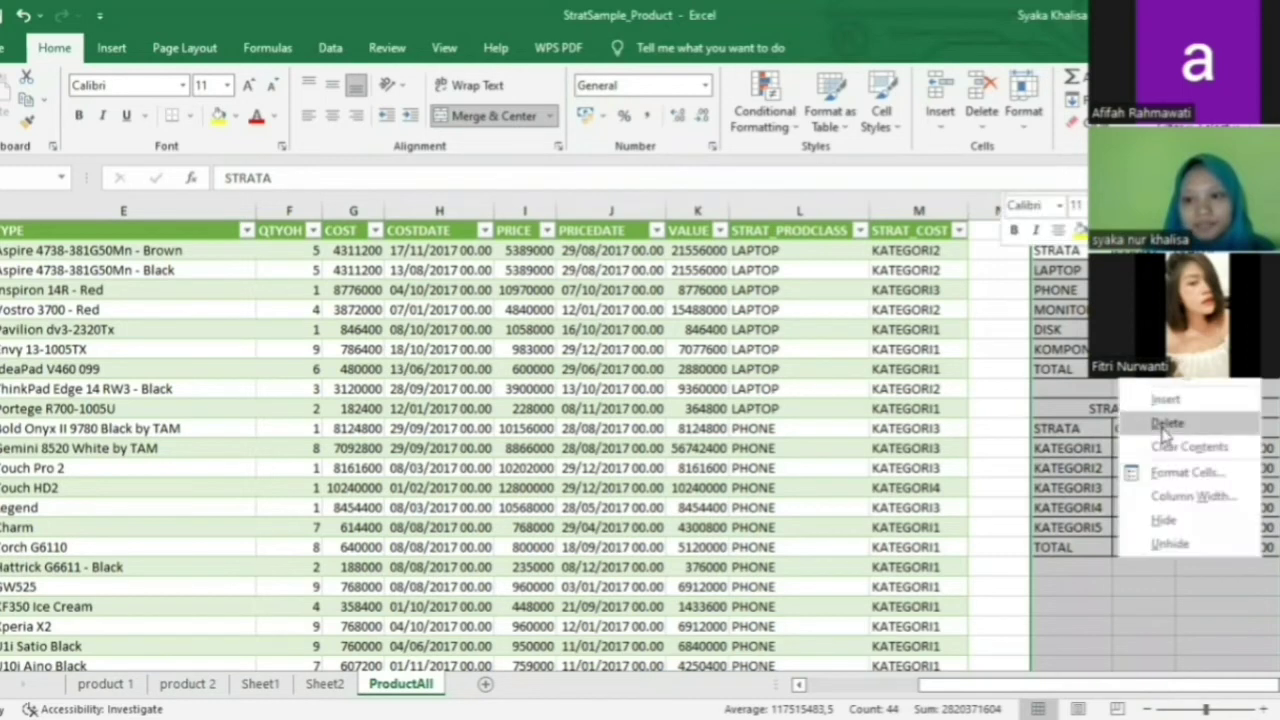
{"action": "left_click", "coordinate": [1165, 425]}
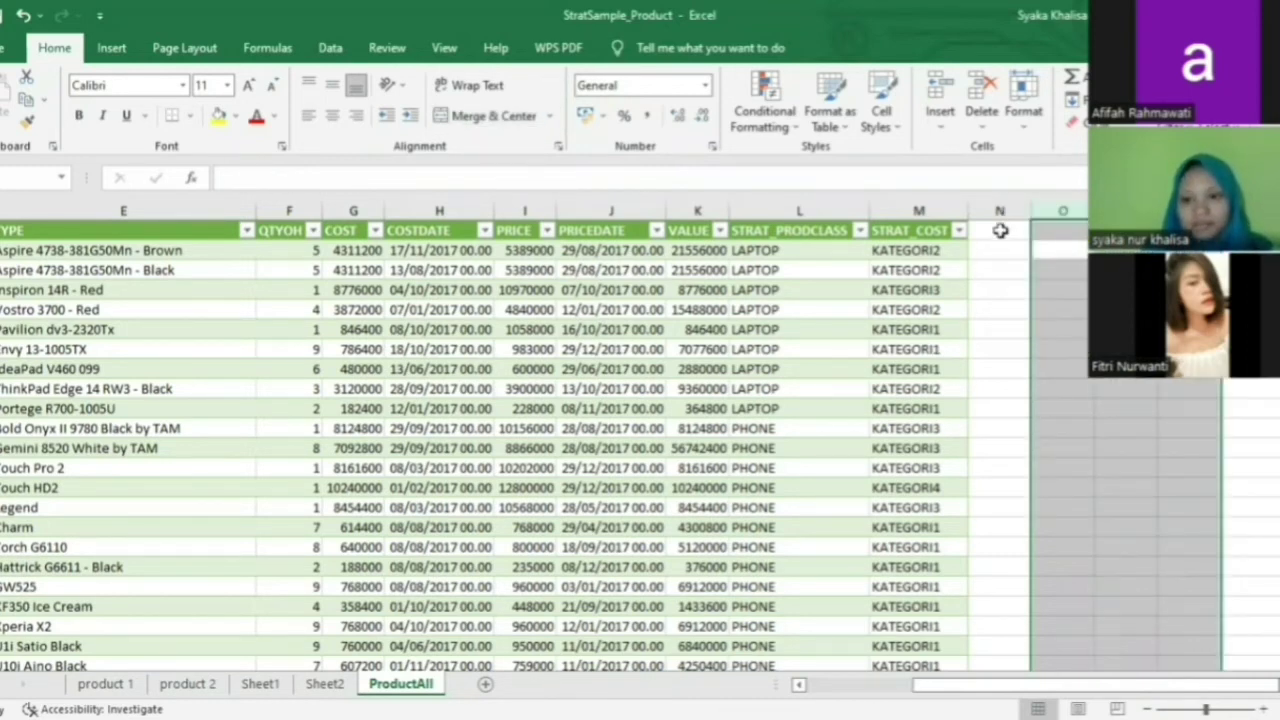
Add a RANDOM column to the table in column N and fill it with =RAND().
{"action": "left_click", "coordinate": [1000, 231]}
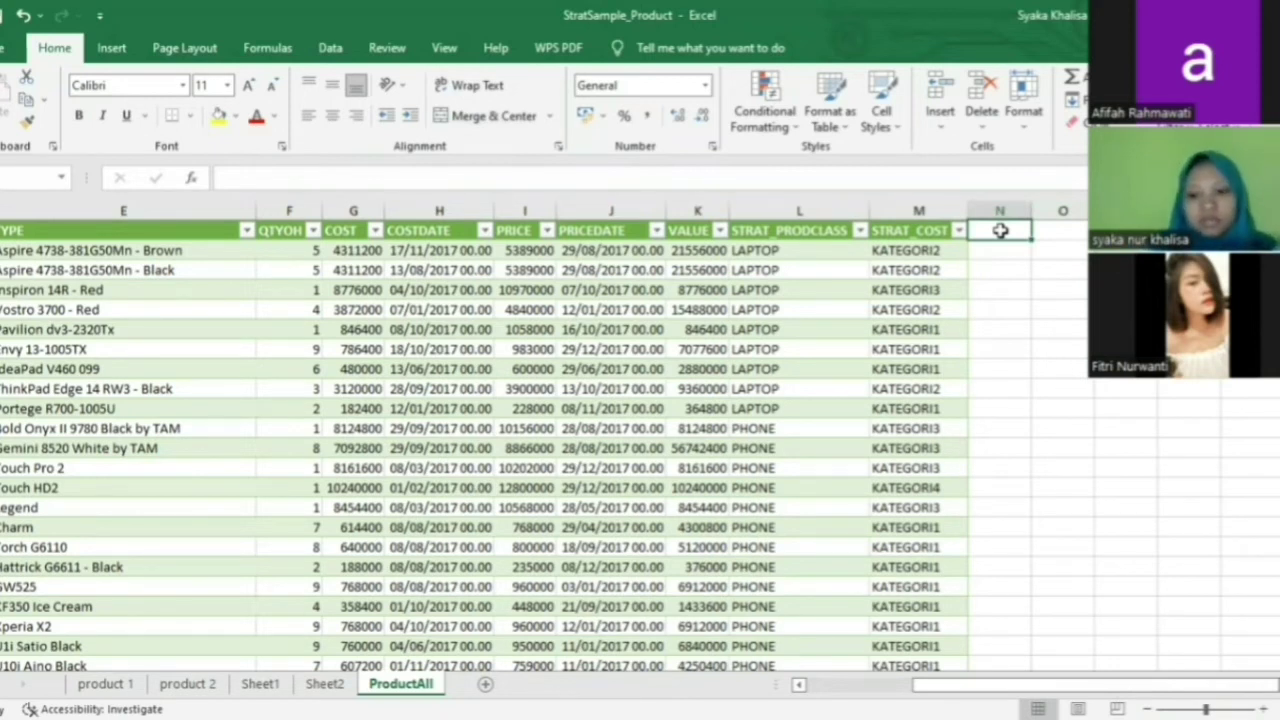
{"action": "type", "text": "RANDOM"}
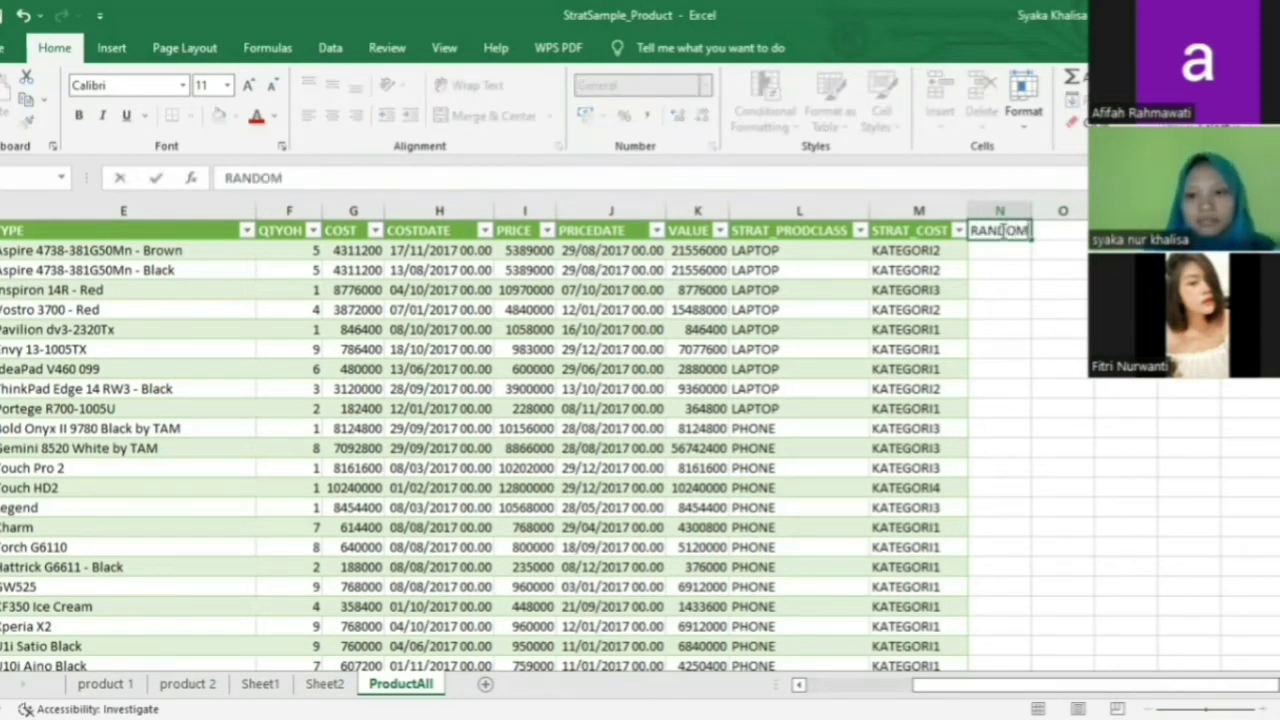
{"action": "key", "text": "Return"}
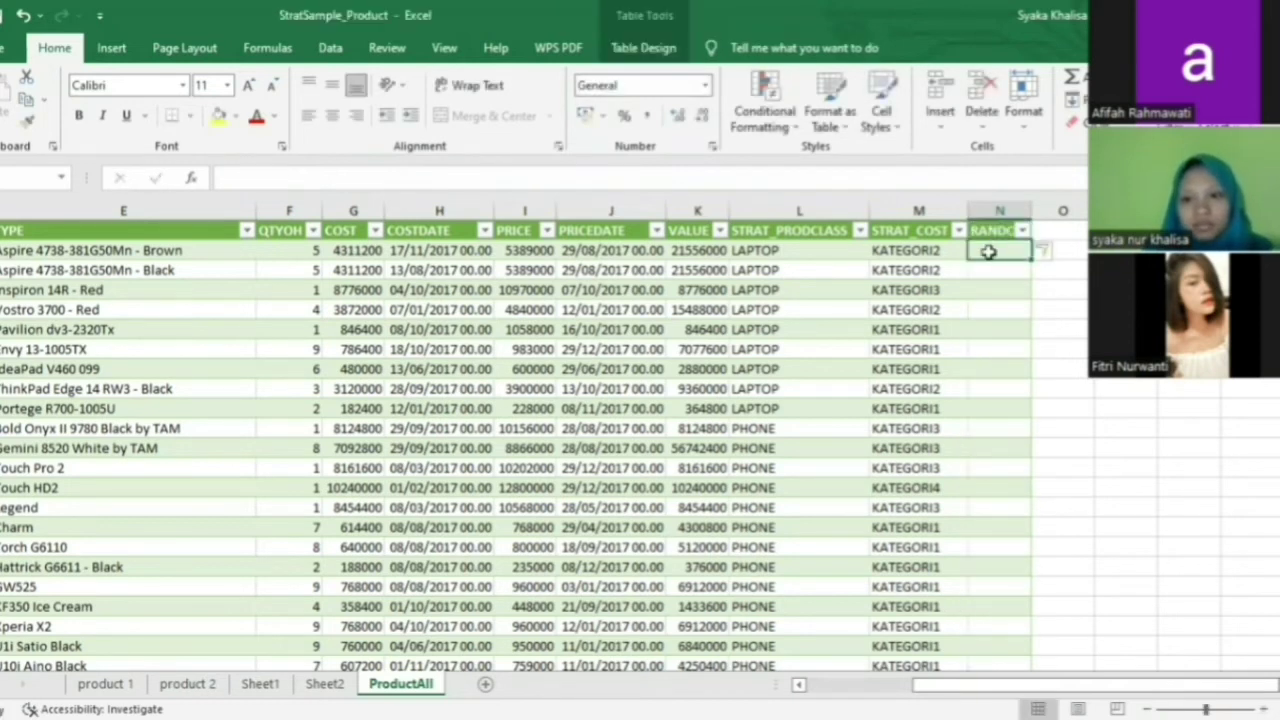
{"action": "type", "text": "="}
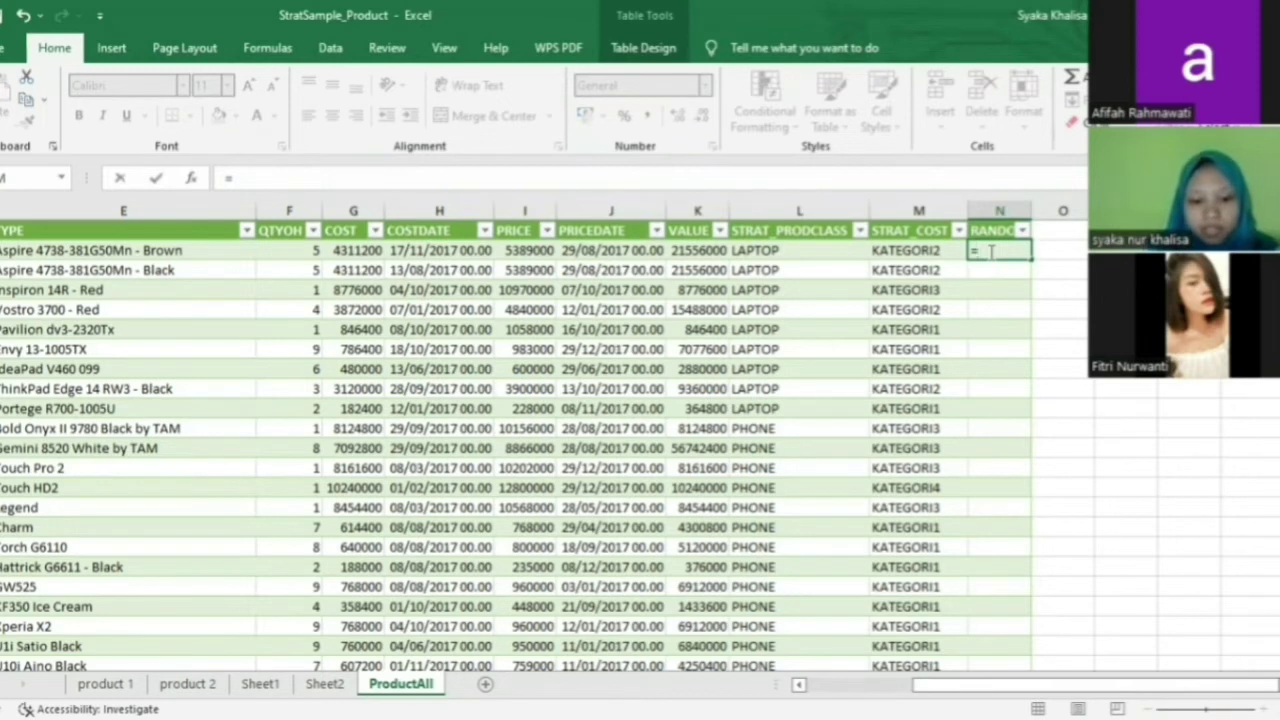
{"action": "type", "text": "R"}
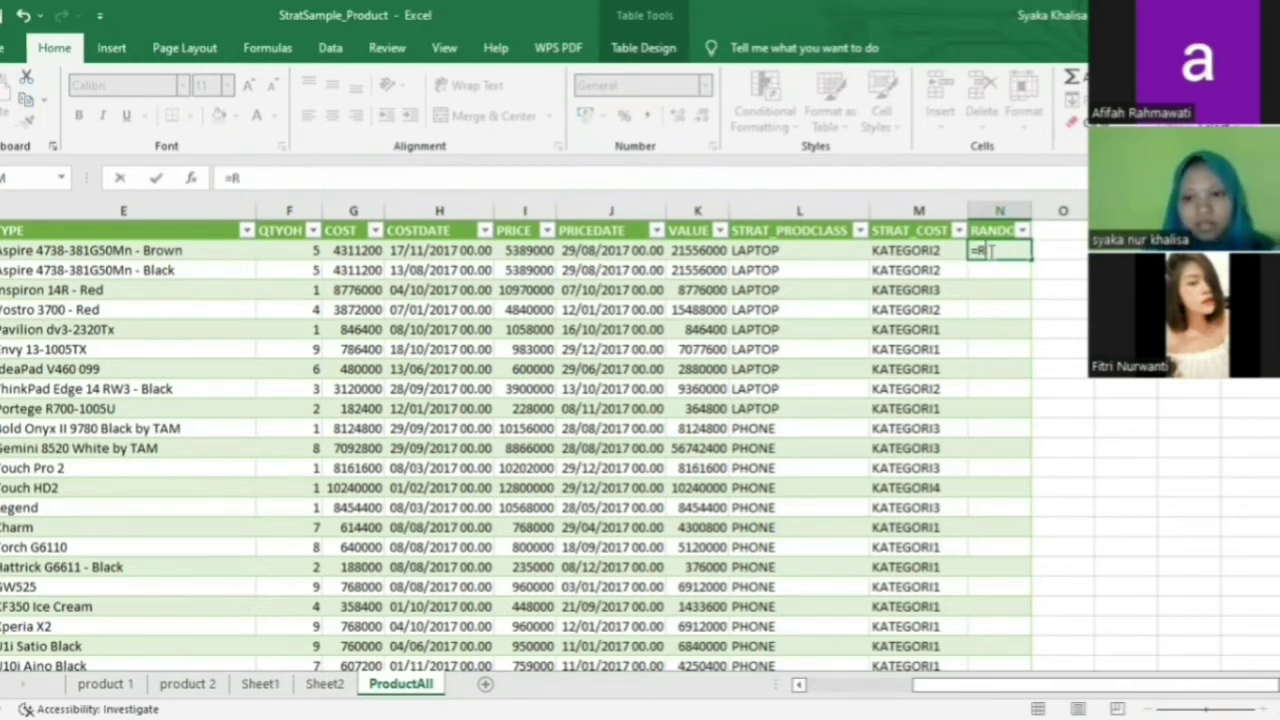
{"action": "type", "text": "AND"}
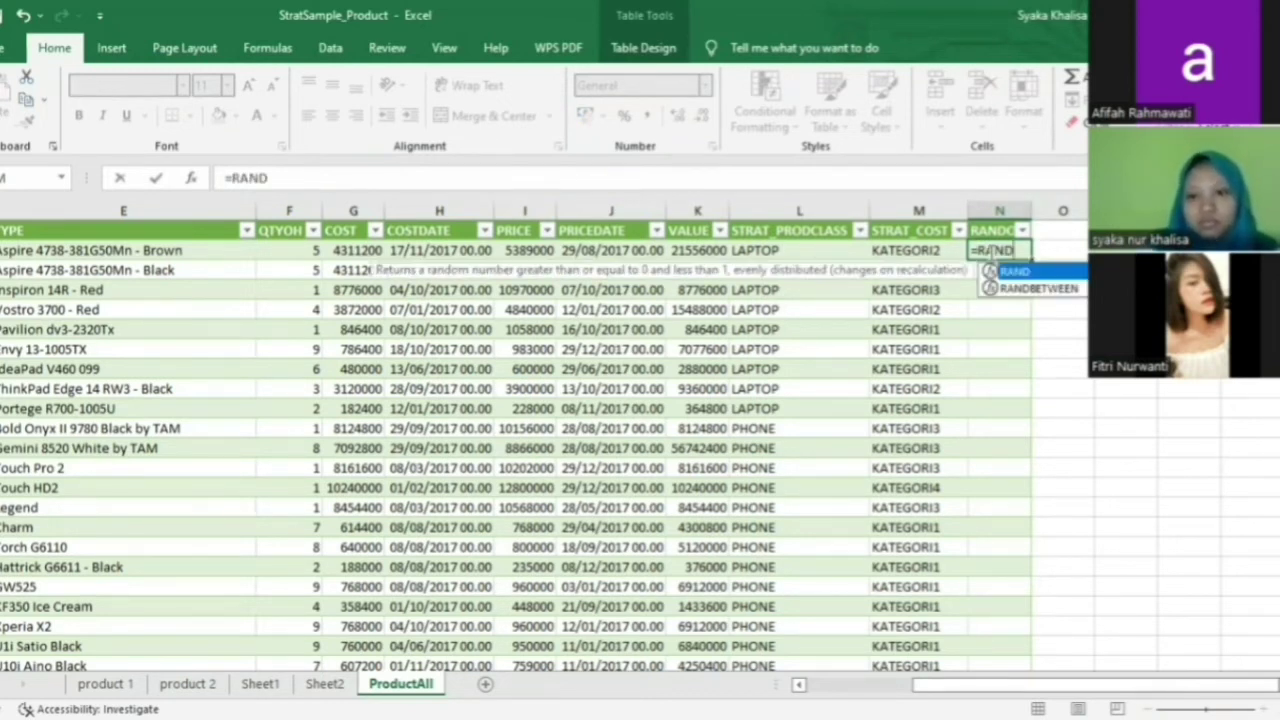
{"action": "type", "text": "()"}
{"action": "key", "text": "Return"}
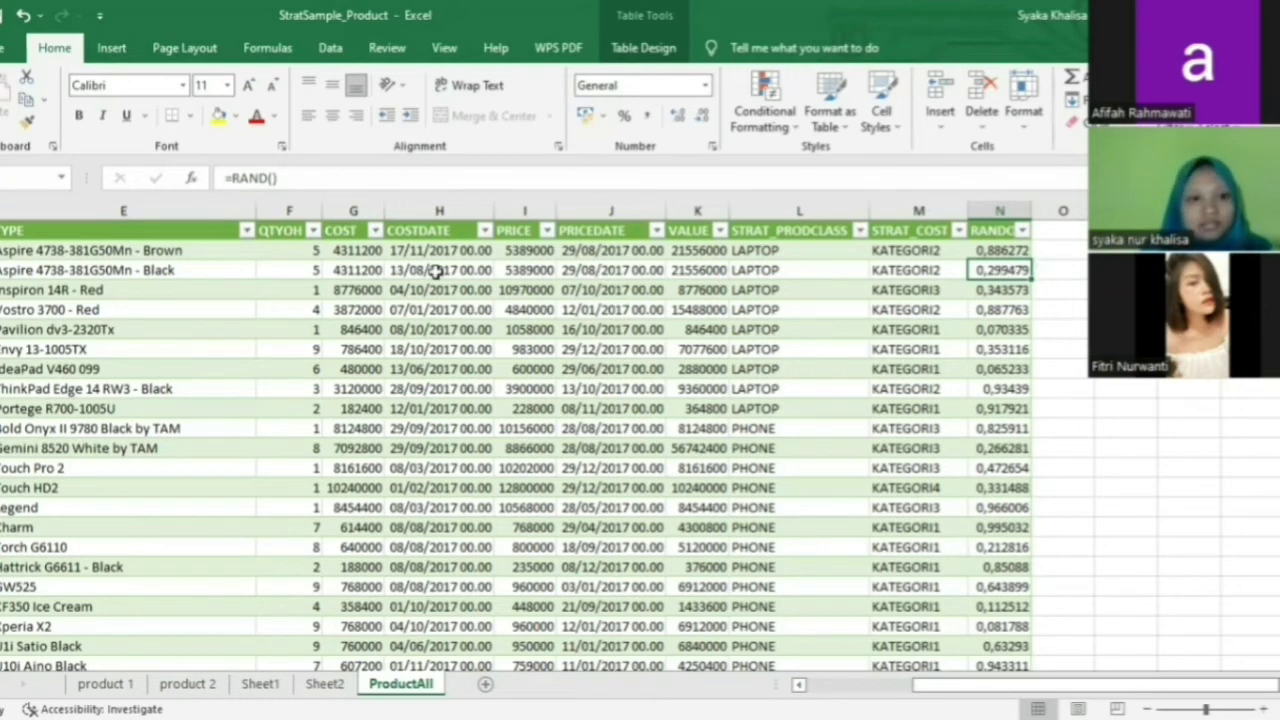
Copy all of the product table's data and paste it back in place from A2 as values only.
{"action": "key", "text": "ctrl+a"}
{"action": "key", "text": "ctrl+c"}
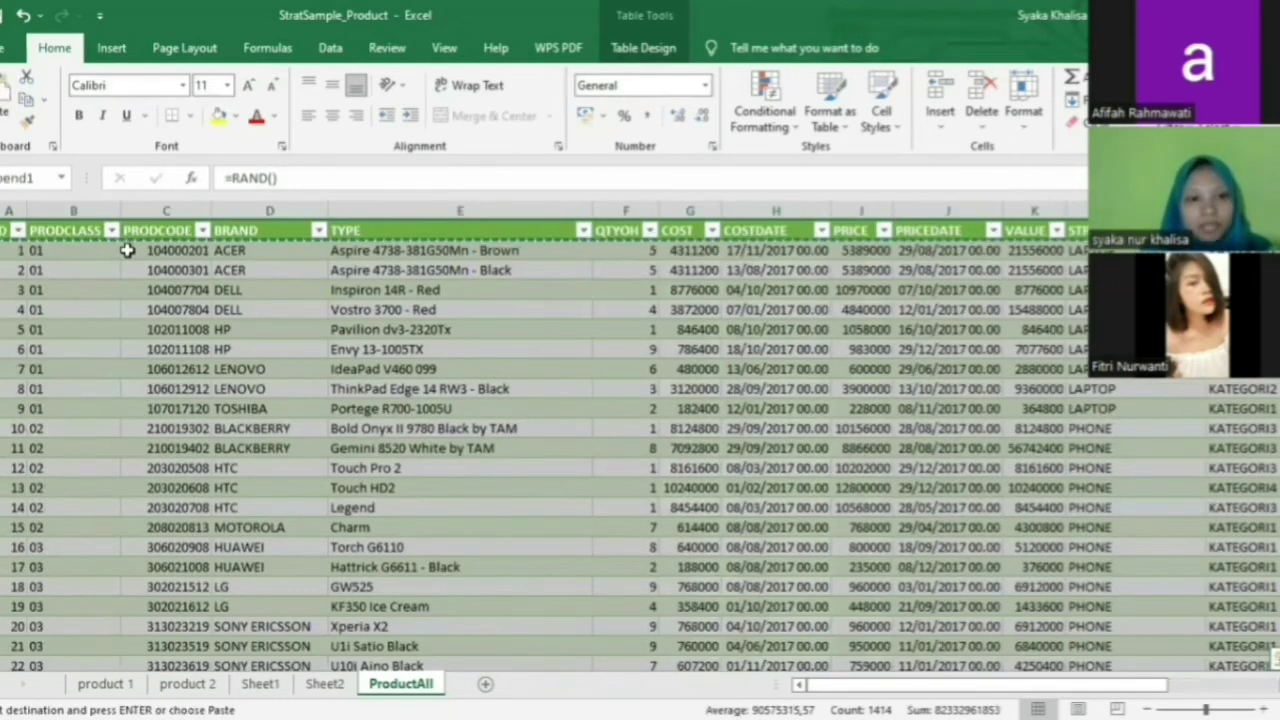
{"action": "left_click", "coordinate": [12, 250]}
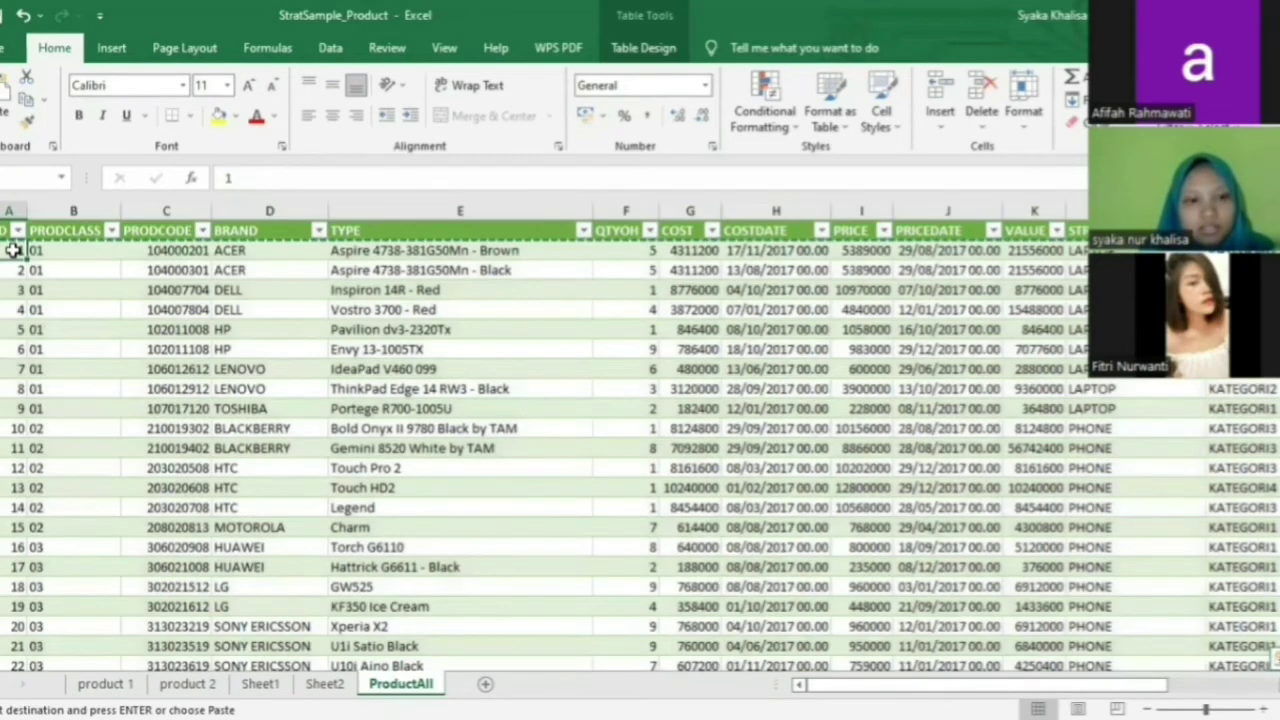
{"action": "right_click", "coordinate": [13, 252]}
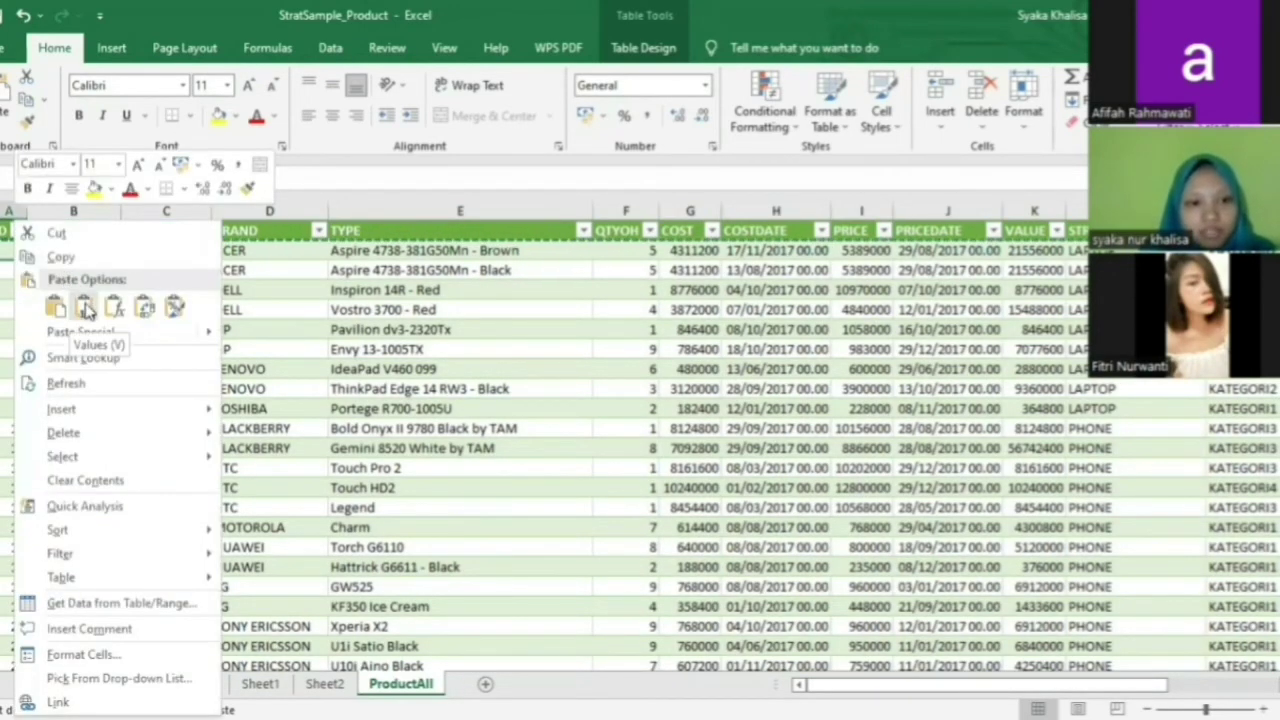
{"action": "left_click", "coordinate": [86, 308]}
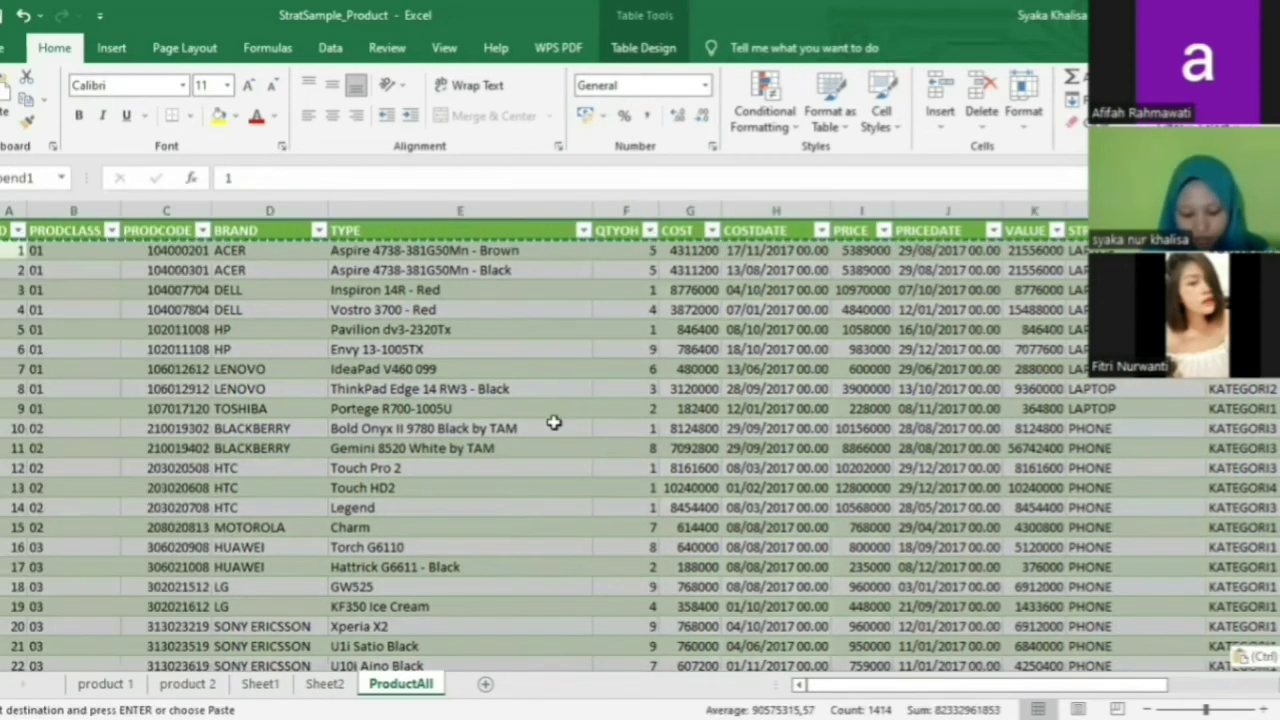
{"action": "left_click", "coordinate": [553, 422]}
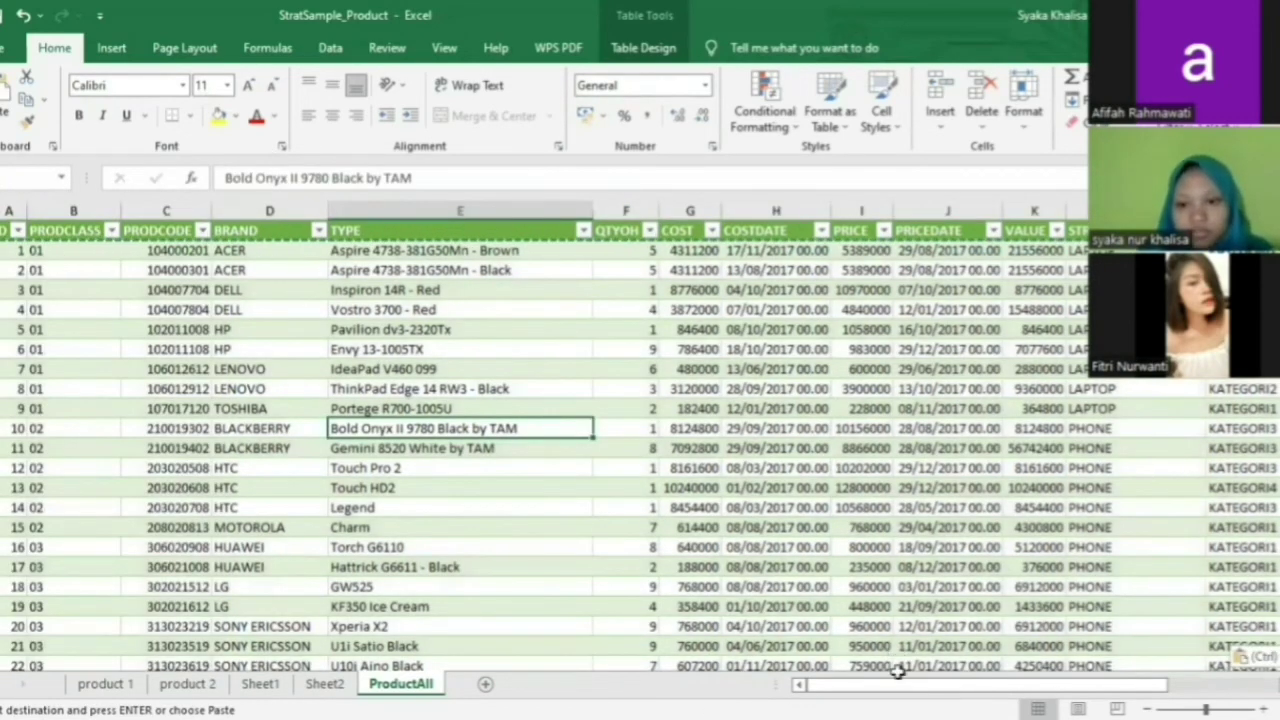
Enter the title STRATIFIED SAMPLING in P2, beside the product table.
{"action": "left_click_drag", "start_coordinate": [898, 684], "coordinate": [1040, 688]}
{"action": "left_click", "coordinate": [1127, 250]}
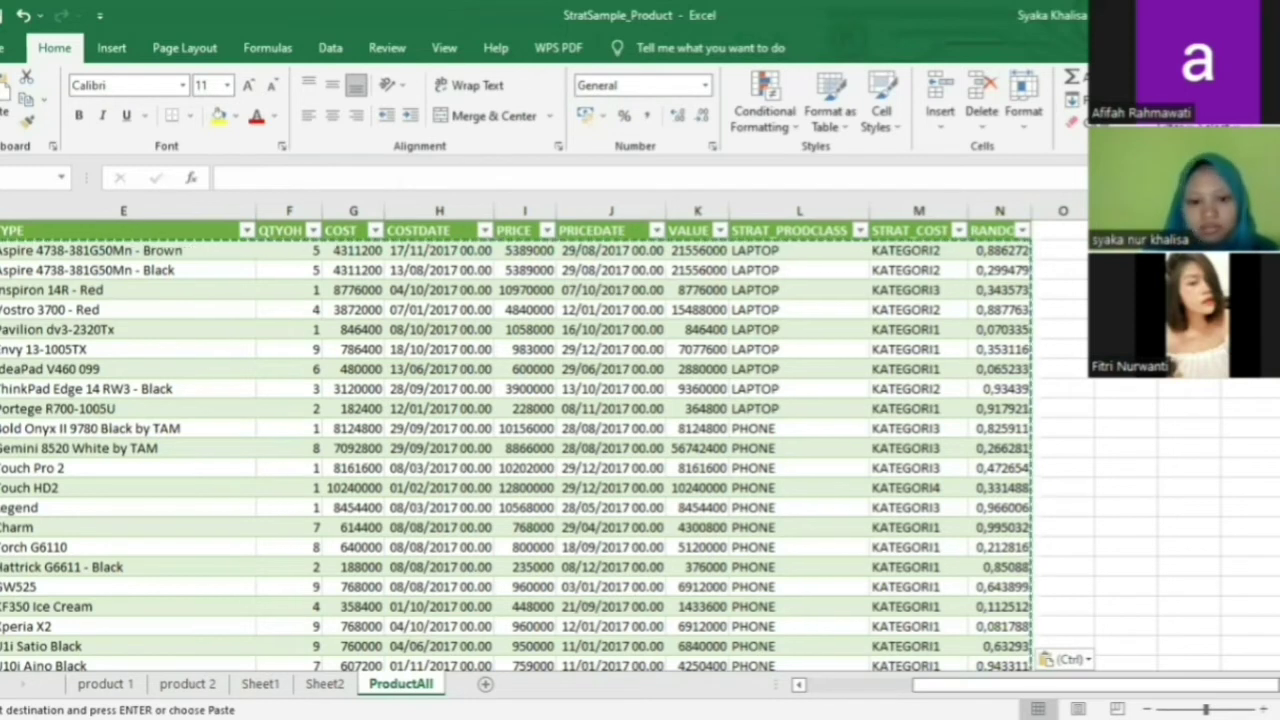
{"action": "type", "text": "s"}
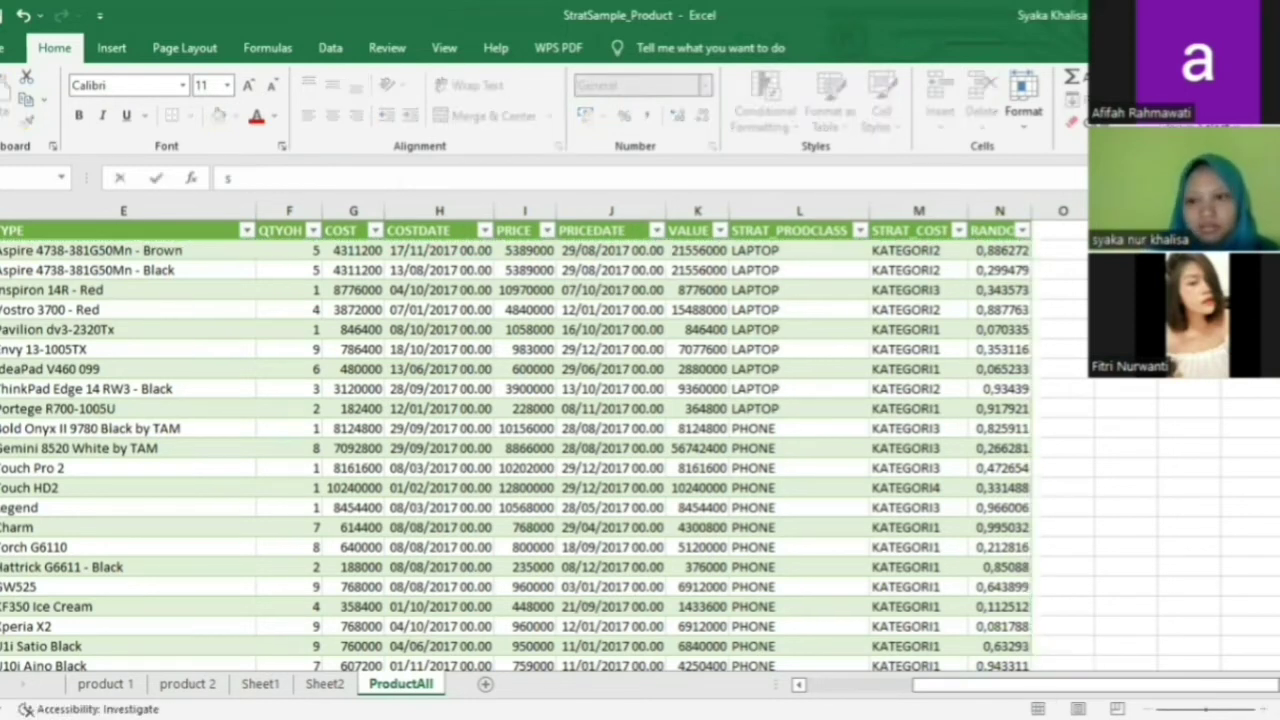
{"action": "key", "text": "BackSpace"}
{"action": "type", "text": "S"}
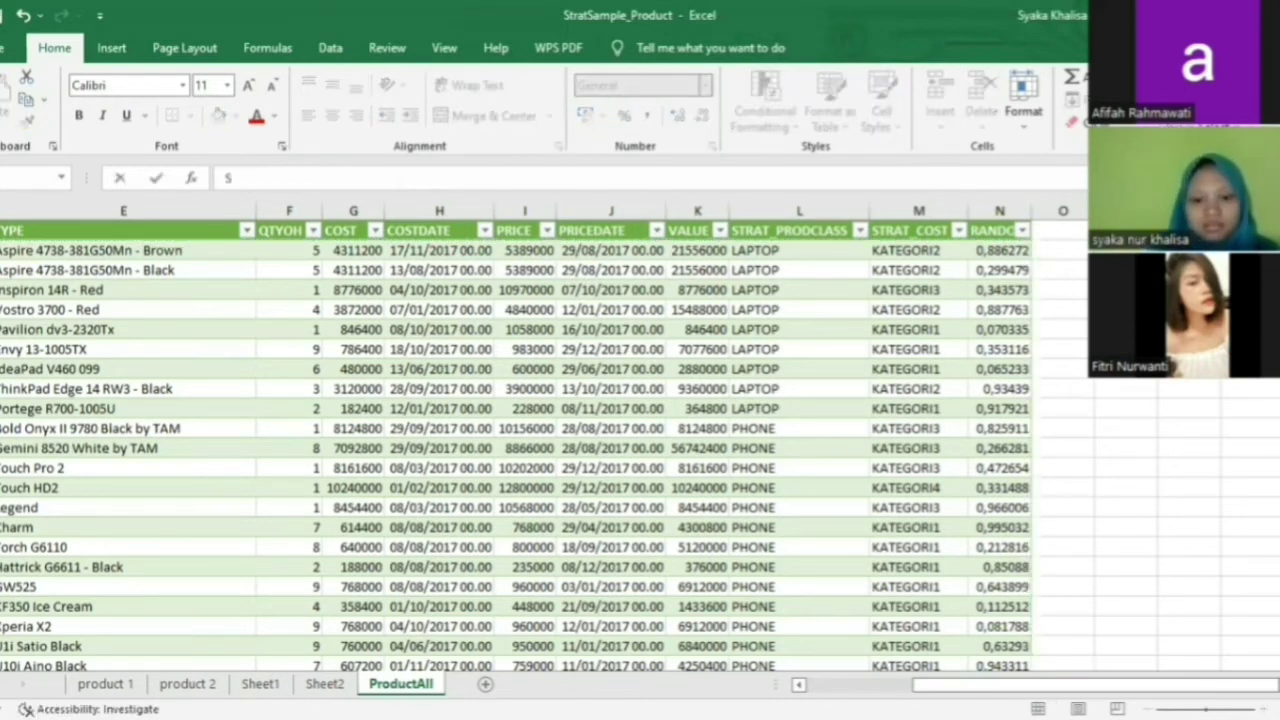
{"action": "type", "text": "t"}
{"action": "key", "text": "BackSpace"}
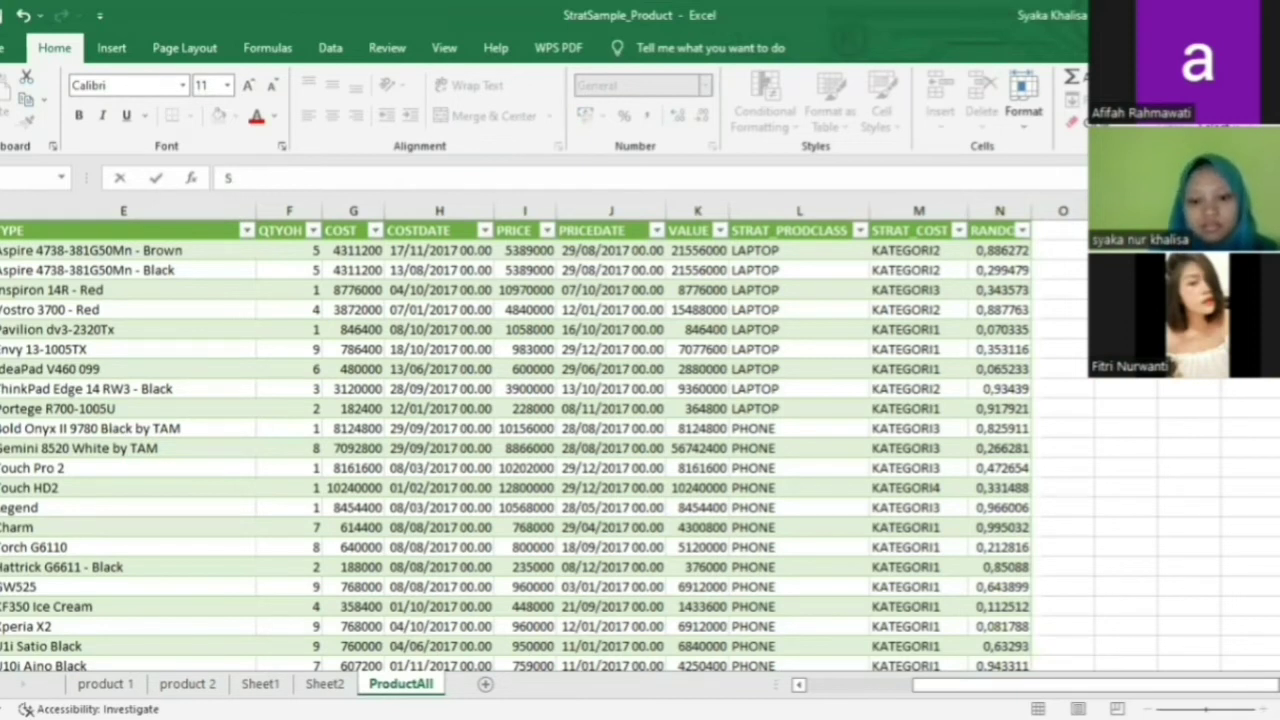
{"action": "type", "text": "TRA"}
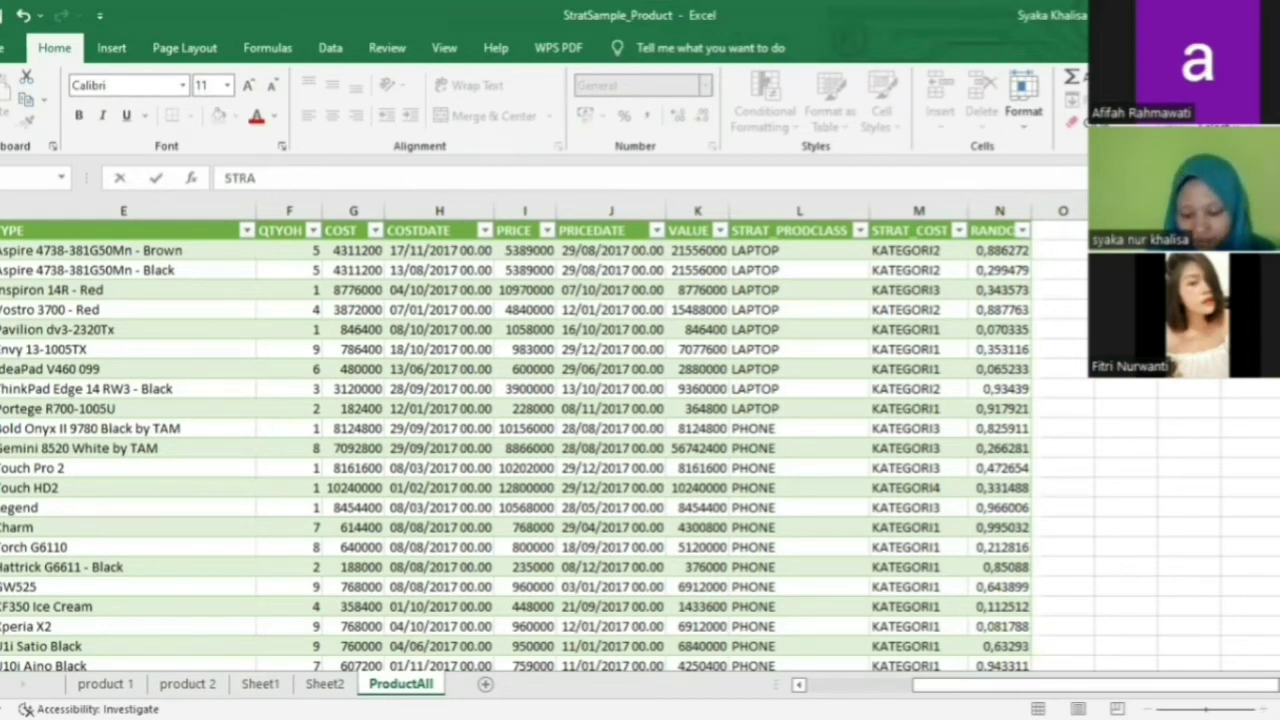
{"action": "type", "text": "T"}
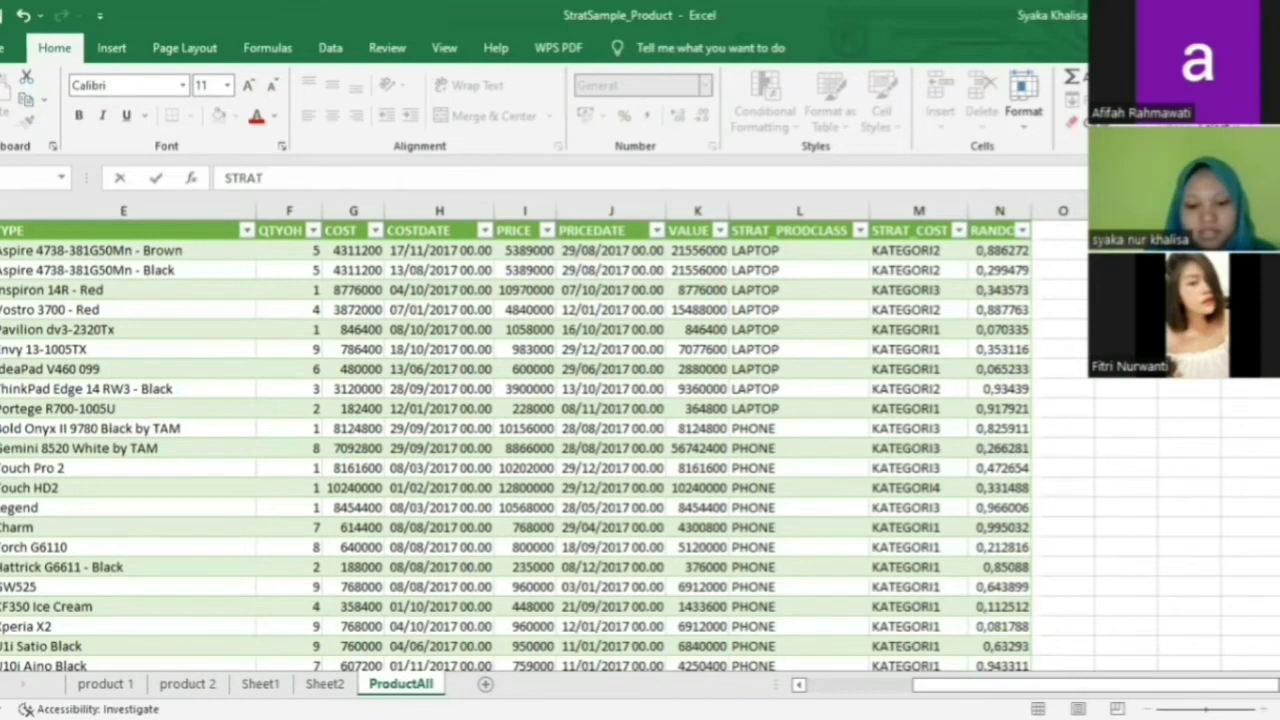
{"action": "type", "text": "IFIED"}
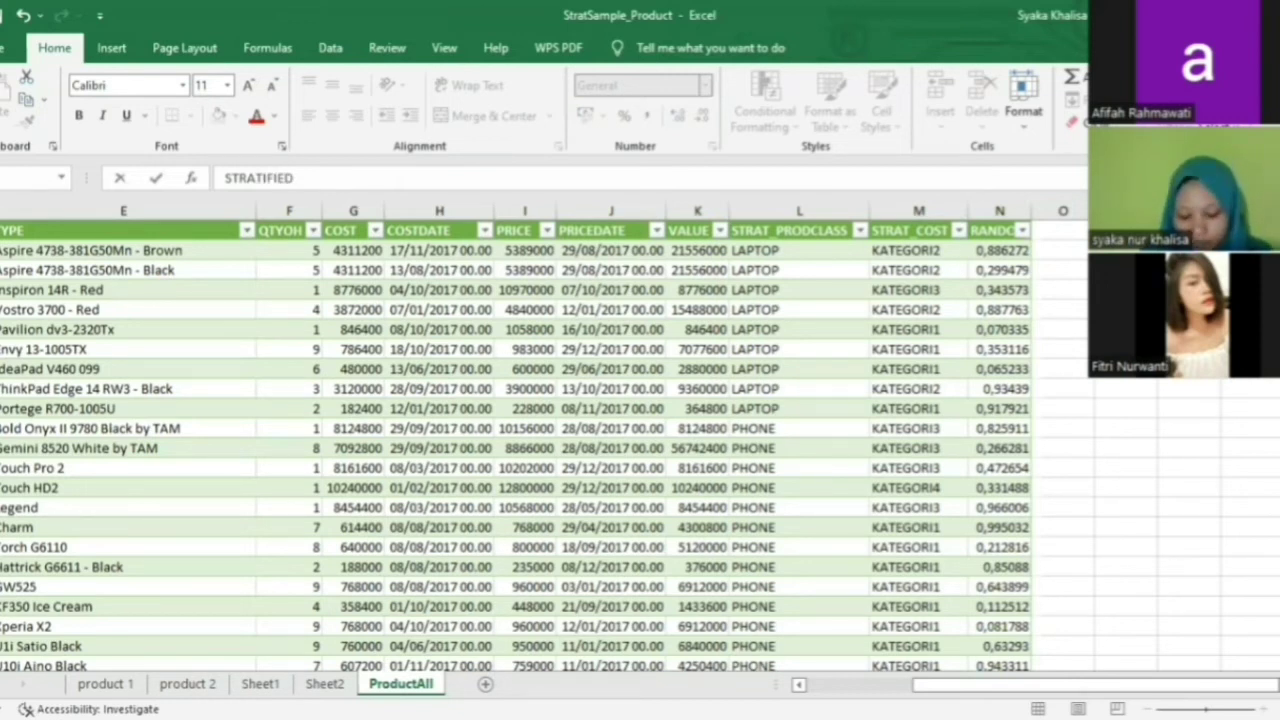
{"action": "type", "text": " SAMPLING"}
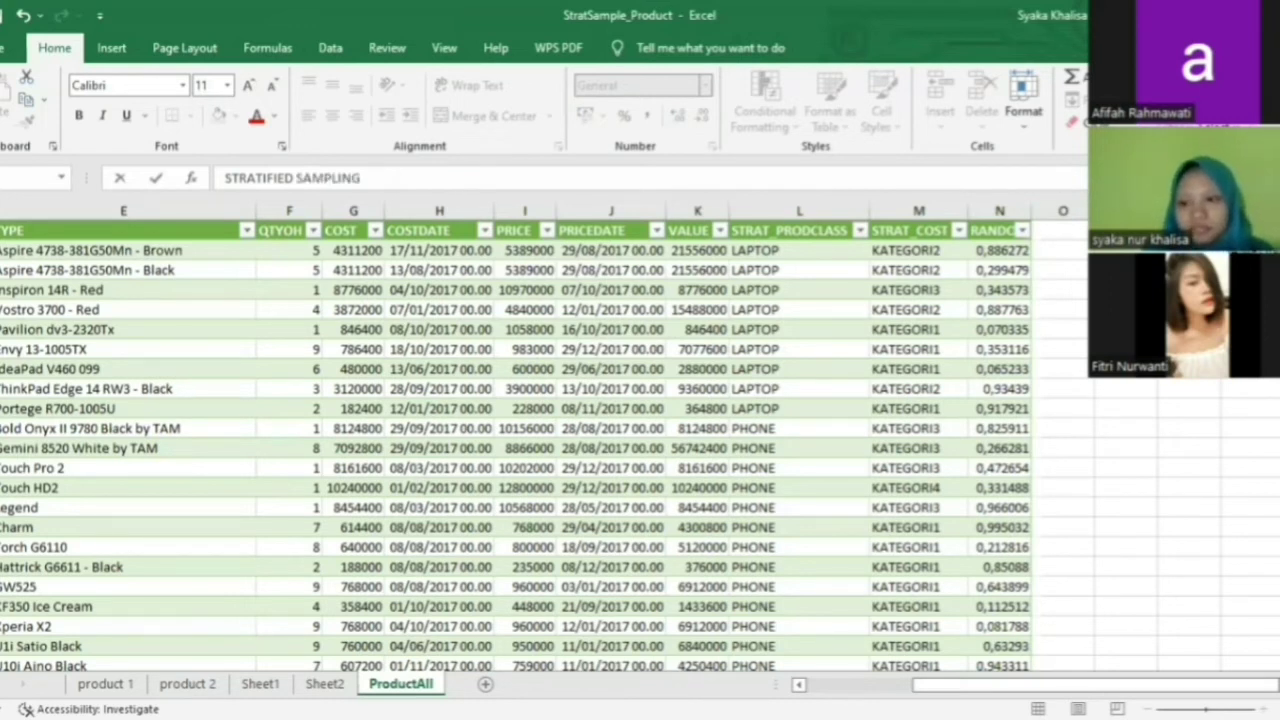
{"action": "key", "text": "Return"}
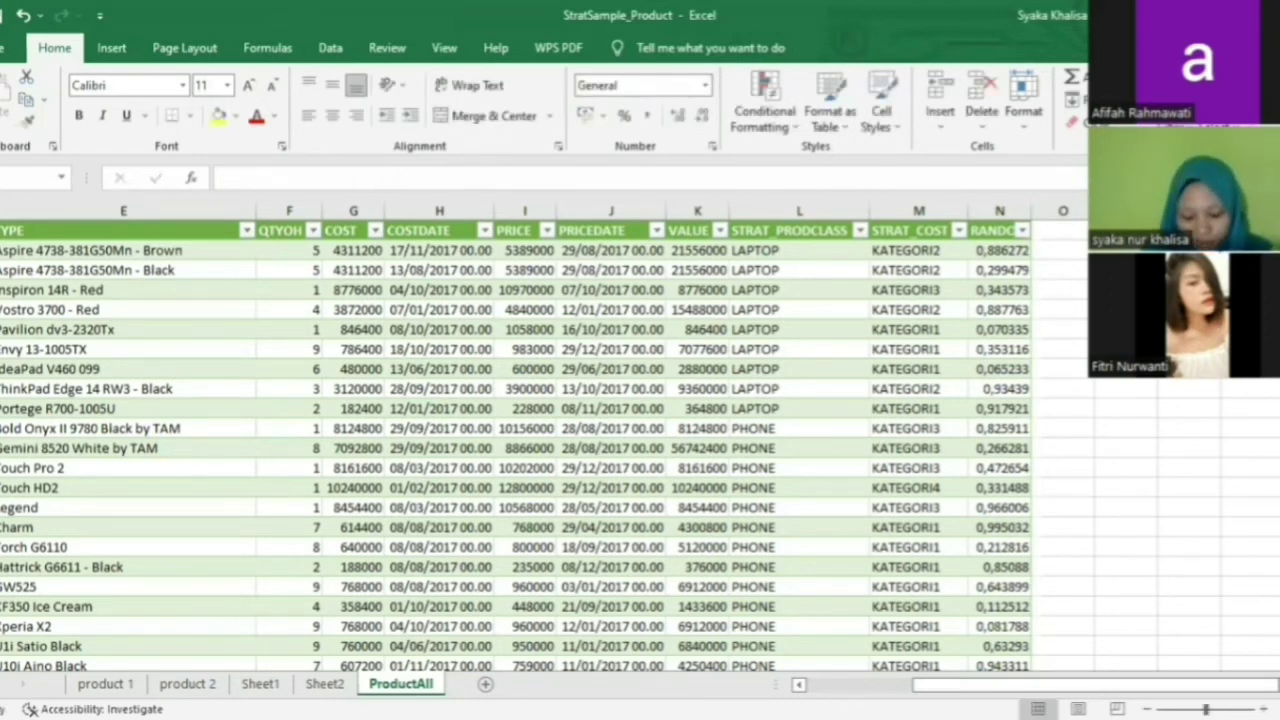
Enter the headers STARATA, COUNT, PROPORSI and SAMPLE in the row beneath the STRATIFIED SAMPLING title.
{"action": "type", "text": "S"}
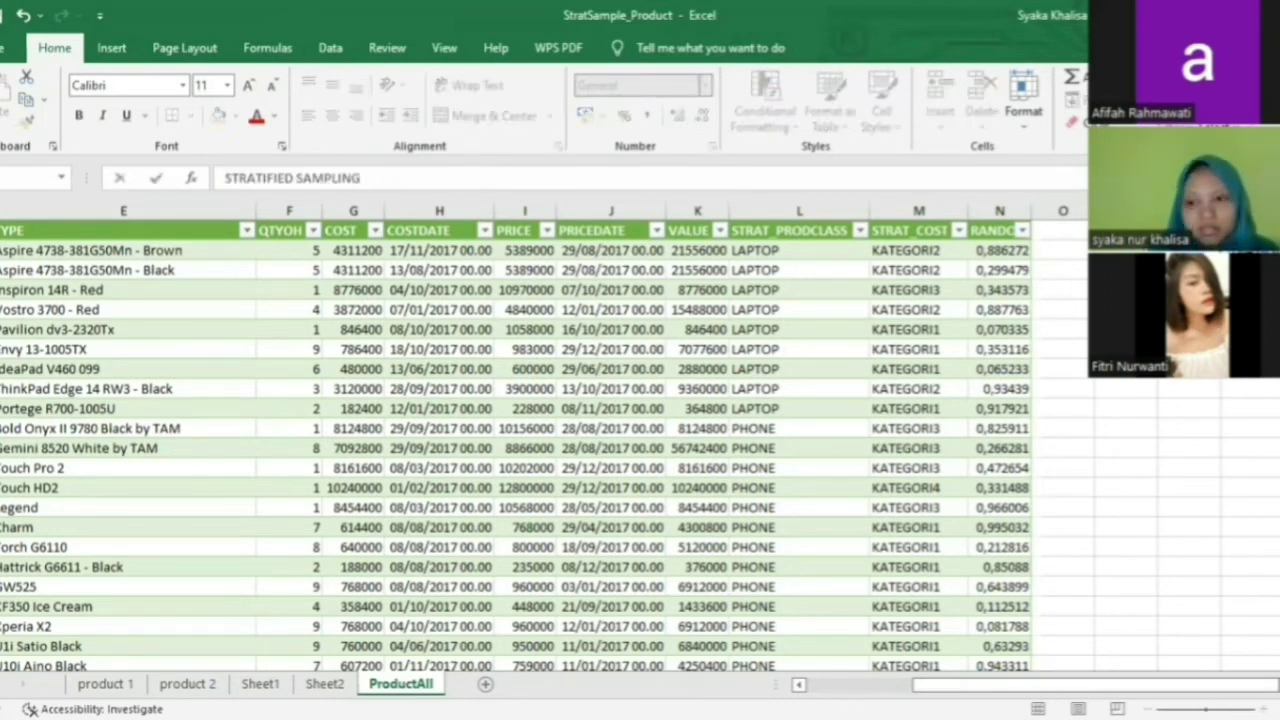
{"action": "type", "text": "TARA"}
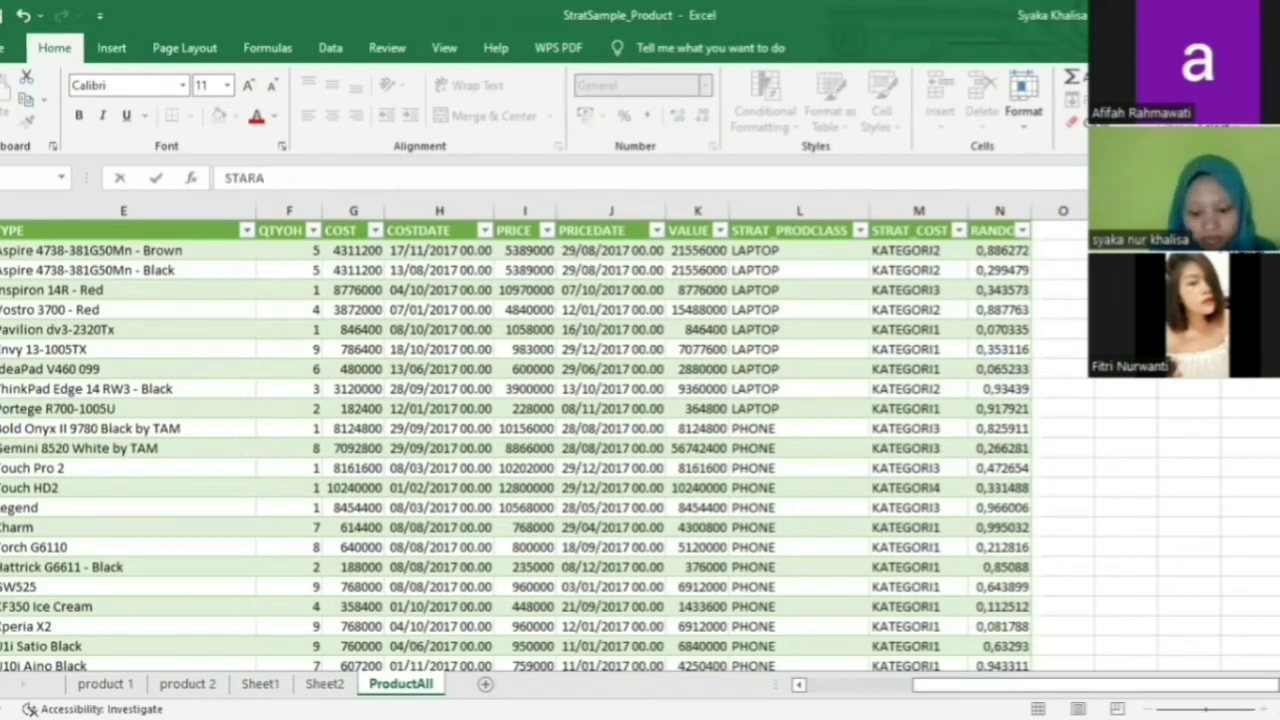
{"action": "type", "text": "TA"}
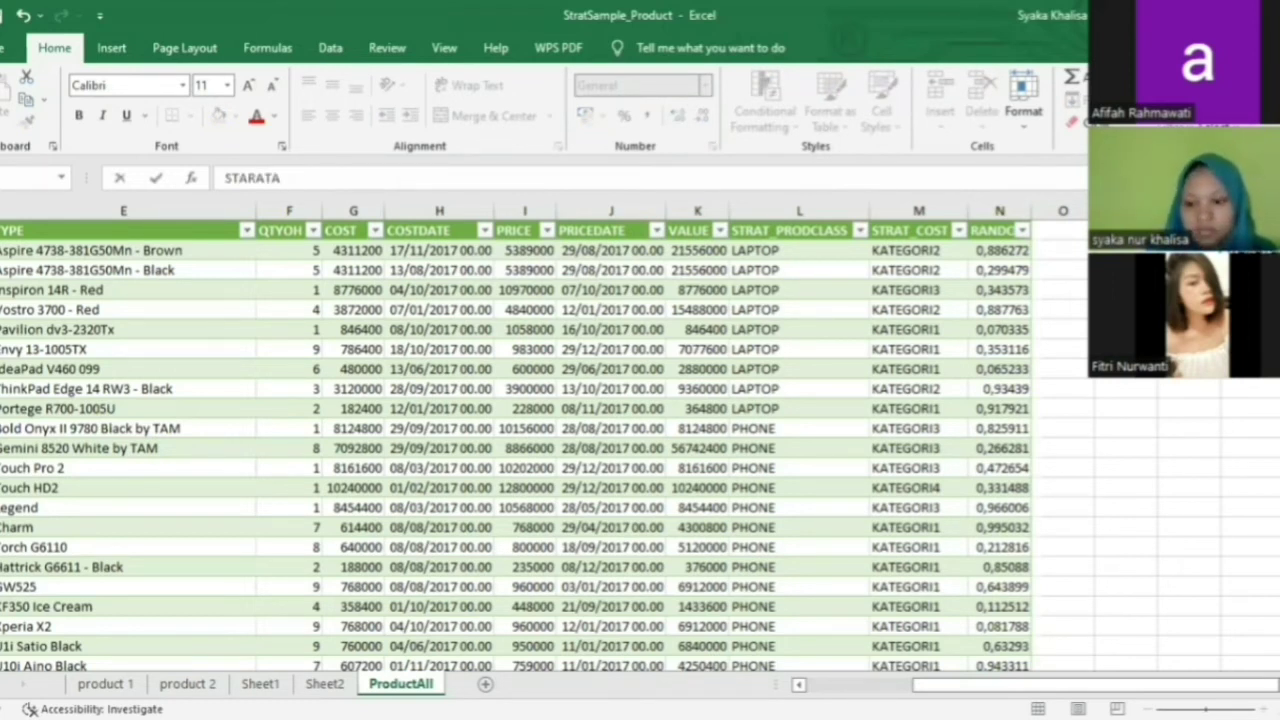
{"action": "key", "text": "Tab"}
{"action": "type", "text": "COUNT"}
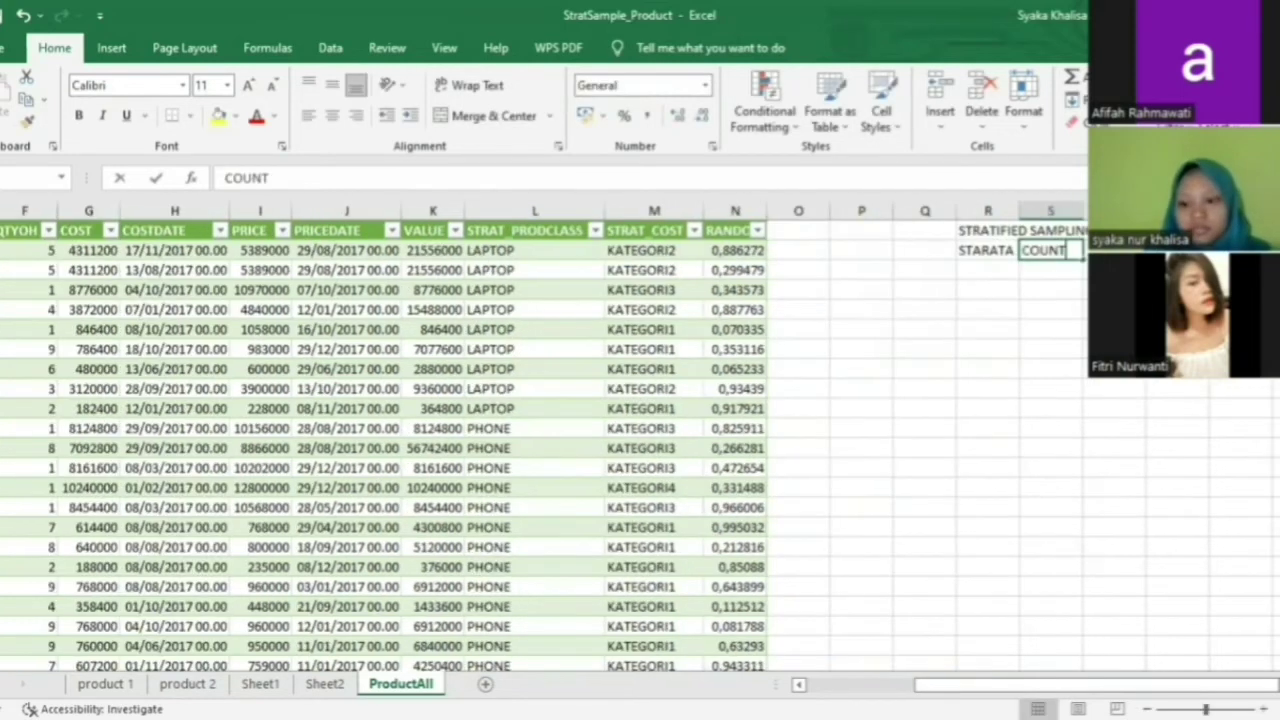
{"action": "key", "text": "Tab"}
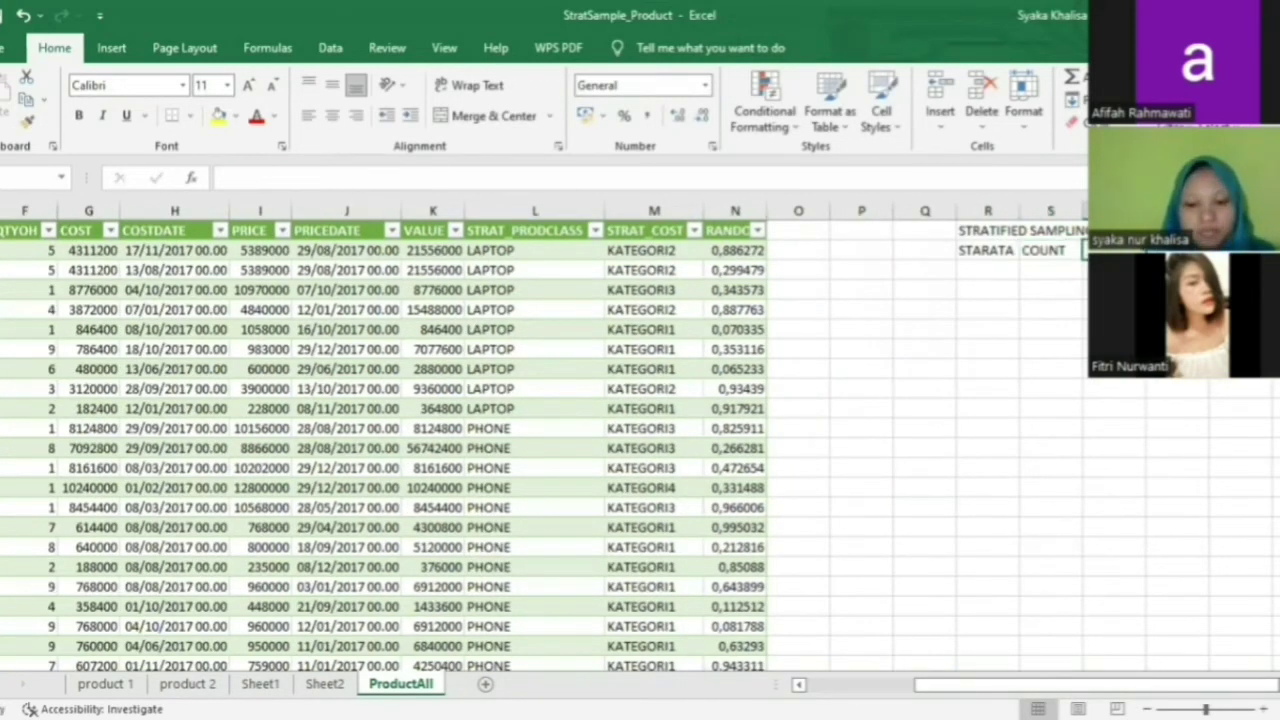
{"action": "type", "text": "PROPOR"}
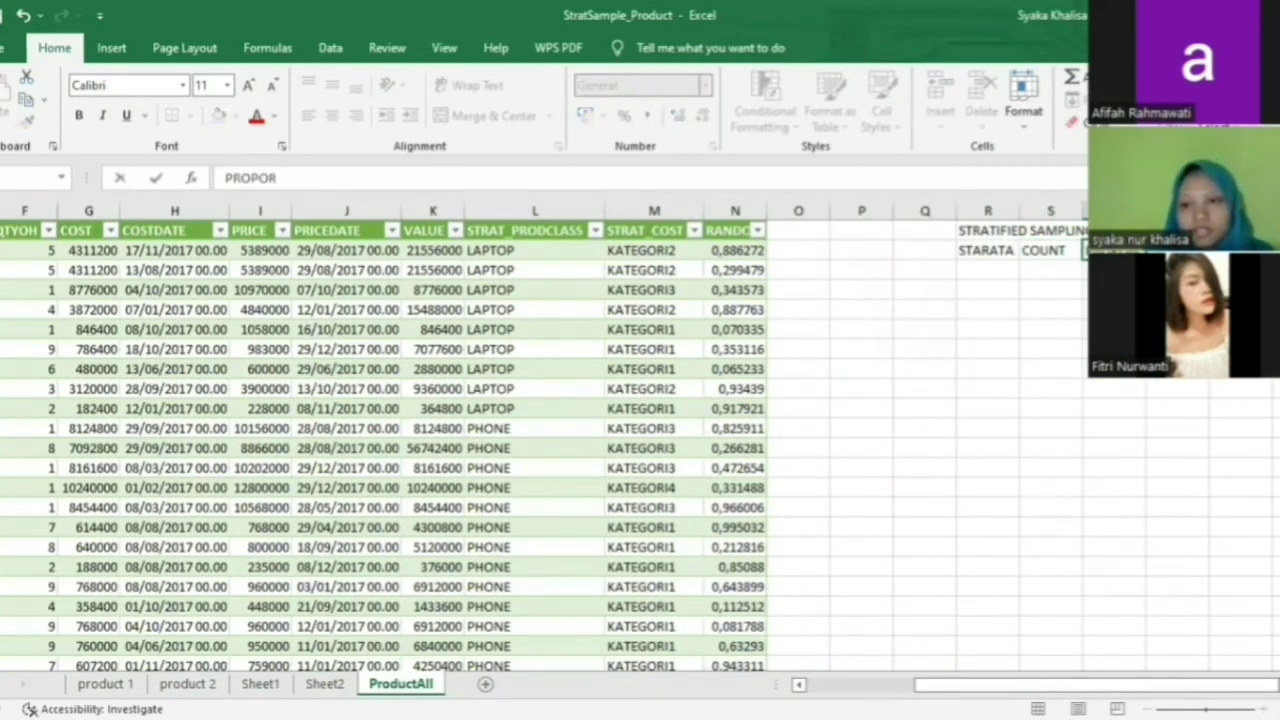
{"action": "type", "text": "SI"}
{"action": "key", "text": "Return"}
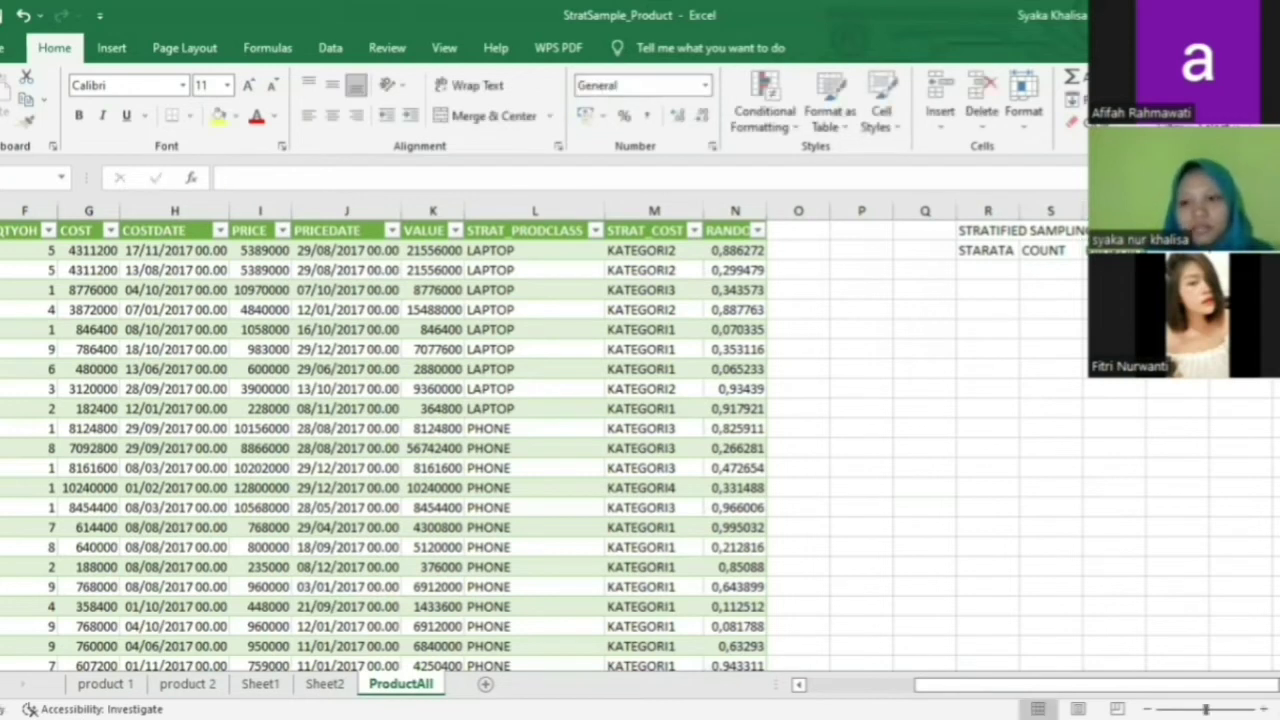
{"action": "type", "text": "SAMPLE"}
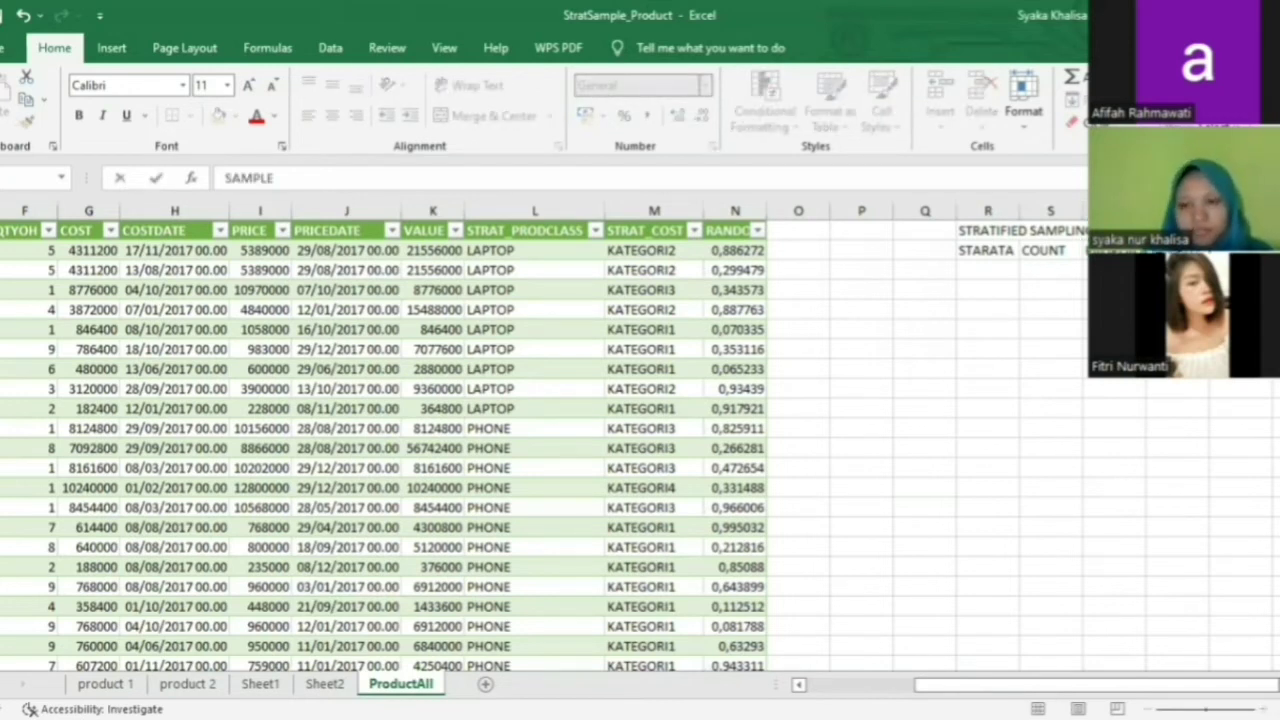
{"action": "key", "text": "Return"}
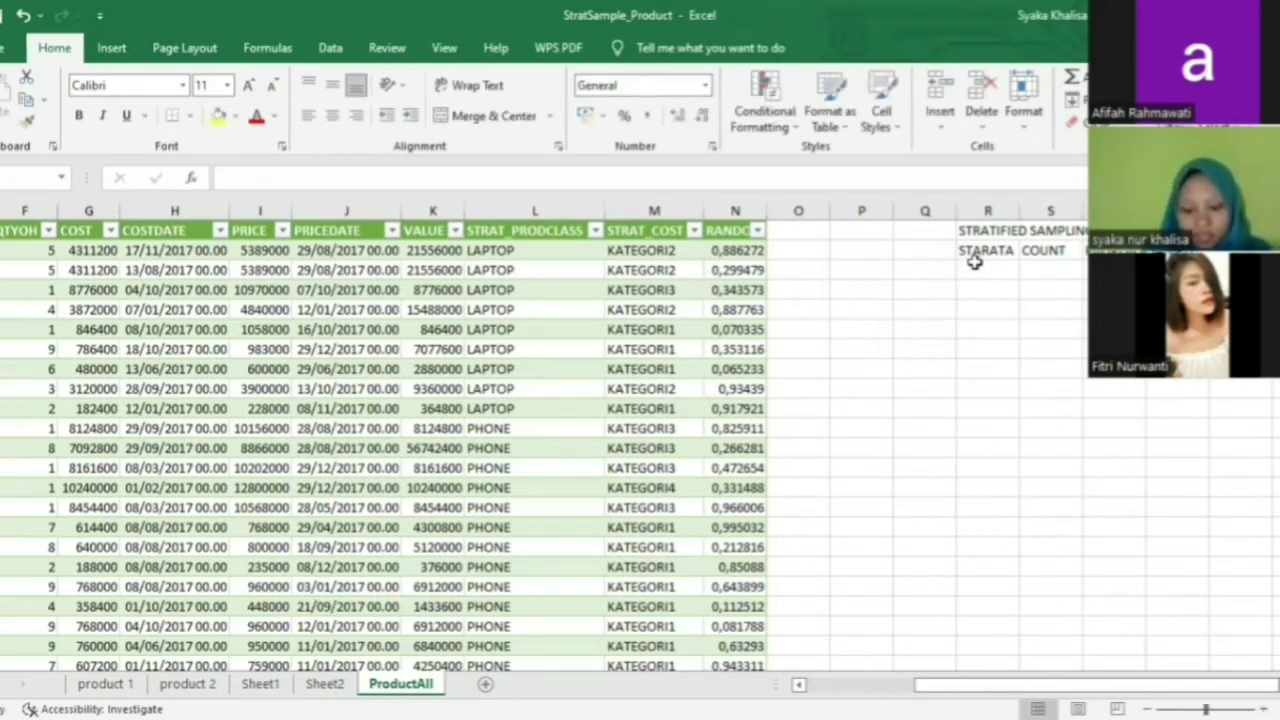
List LAPTOP, PHONE, MONITOR, DISK, KOMPONEN and TOTAL down the STARATA column of the sampling table.
{"action": "left_click", "coordinate": [974, 262]}
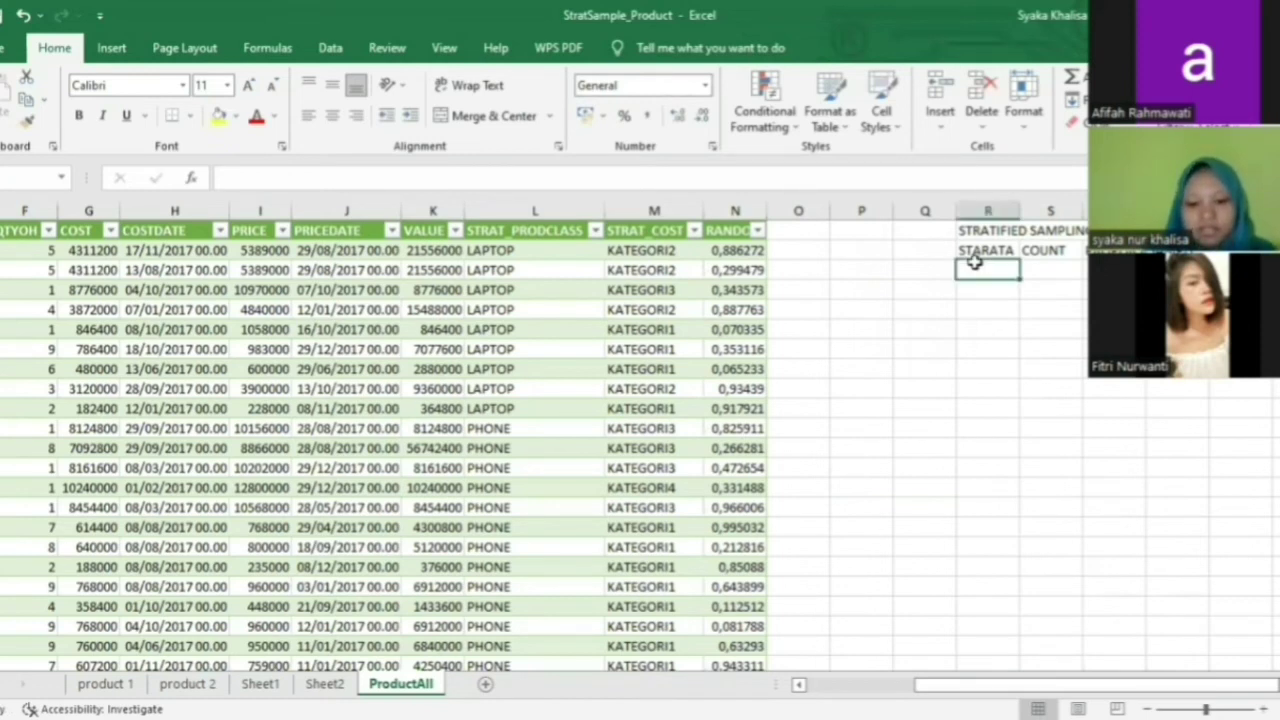
{"action": "type", "text": "LP"}
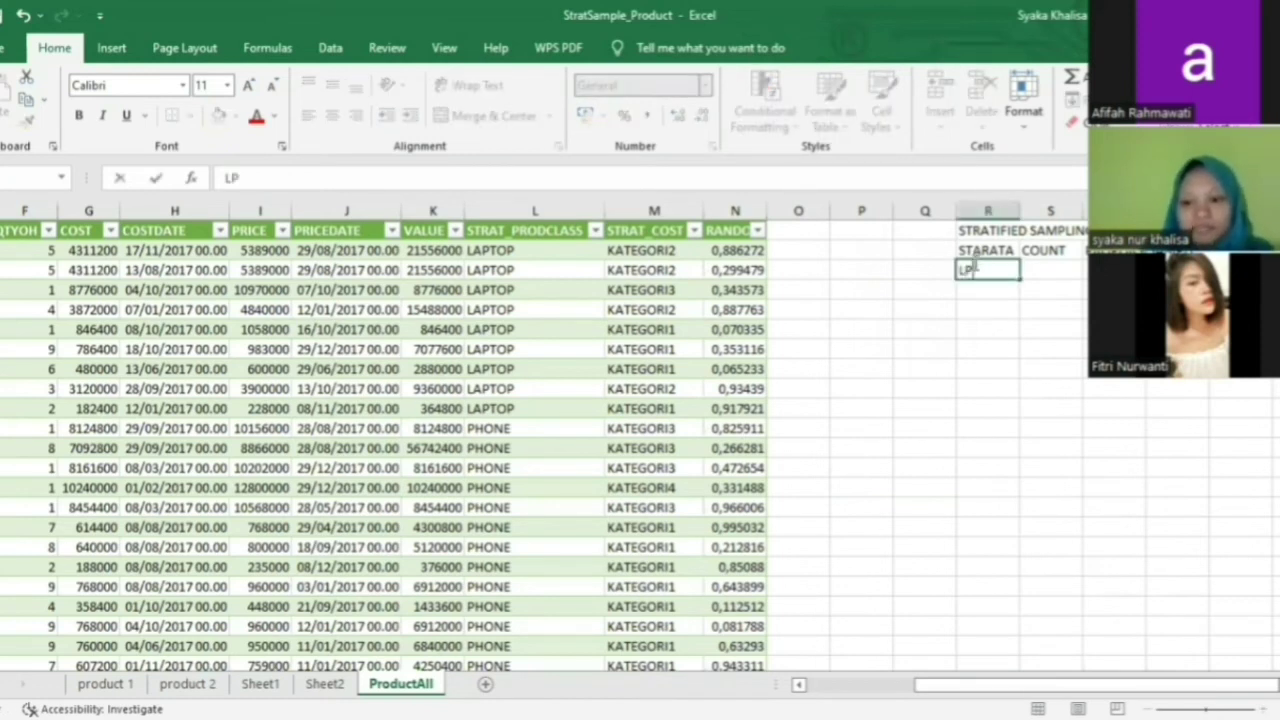
{"action": "key", "text": "BackSpace"}
{"action": "type", "text": "APTOP"}
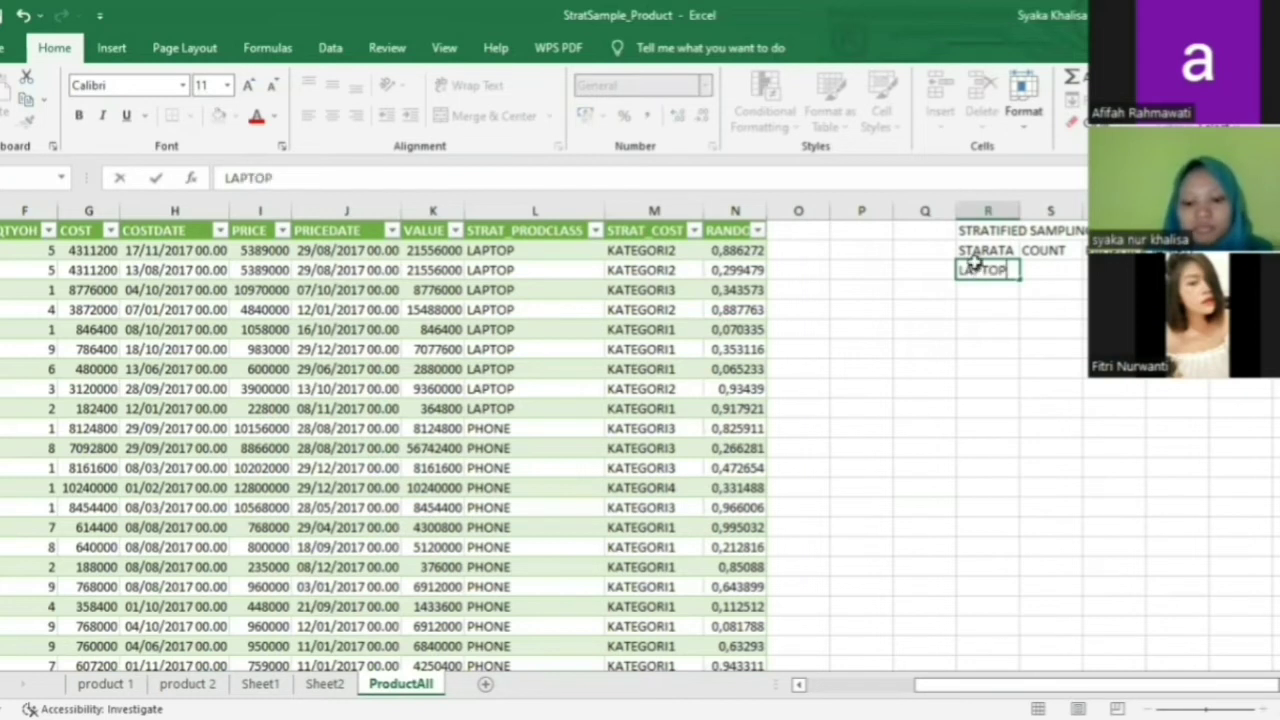
{"action": "key", "text": "Return"}
{"action": "type", "text": "PHONE"}
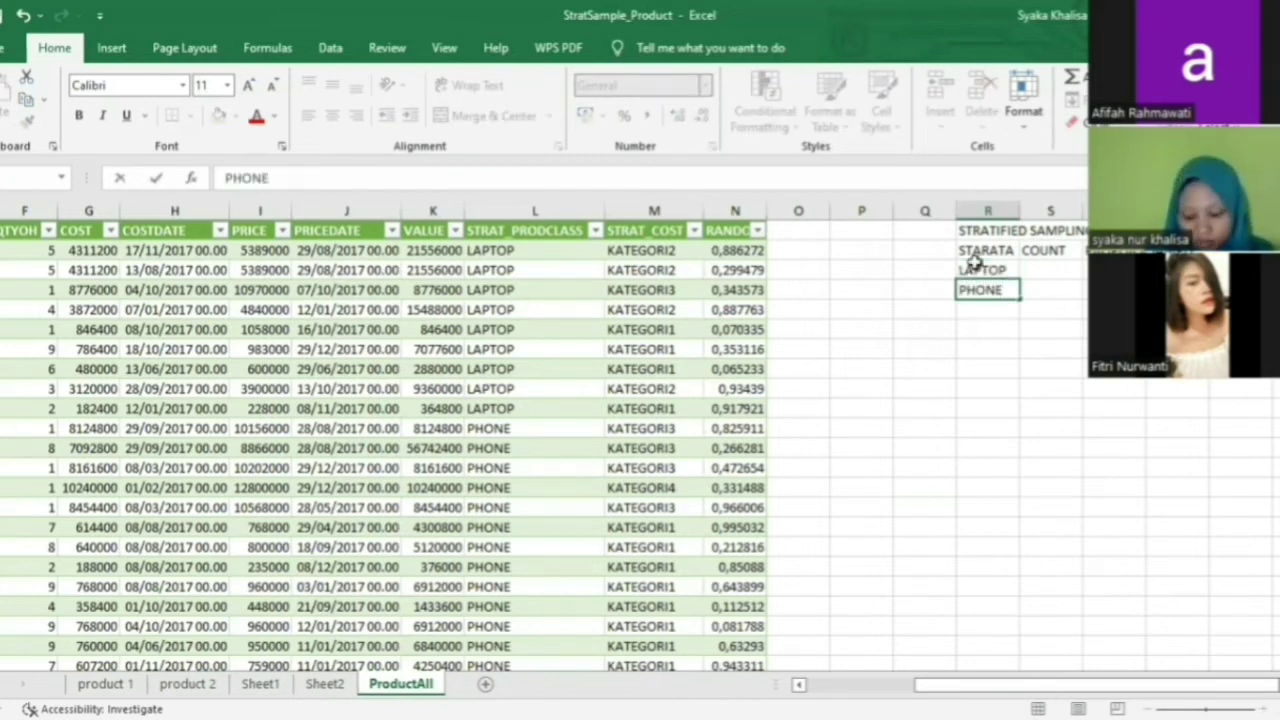
{"action": "key", "text": "Return"}
{"action": "type", "text": "MONITOR"}
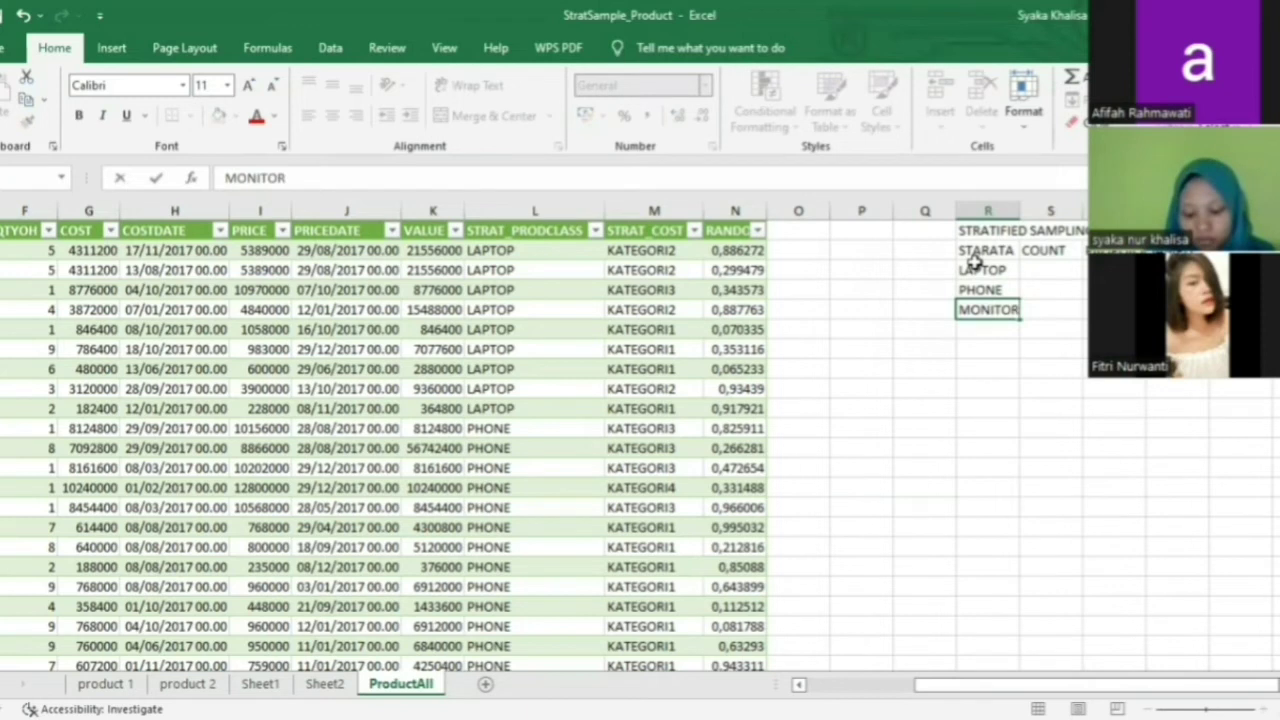
{"action": "key", "text": "Return"}
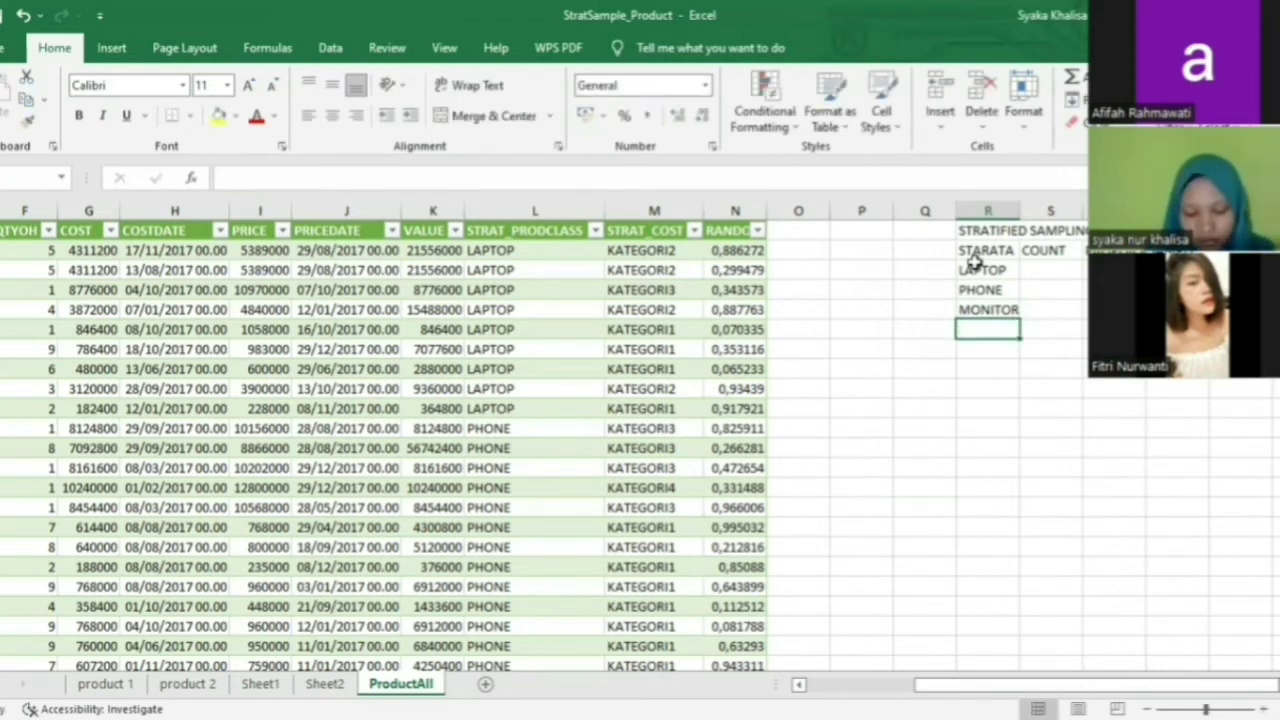
{"action": "type", "text": "DISK"}
{"action": "key", "text": "Return"}
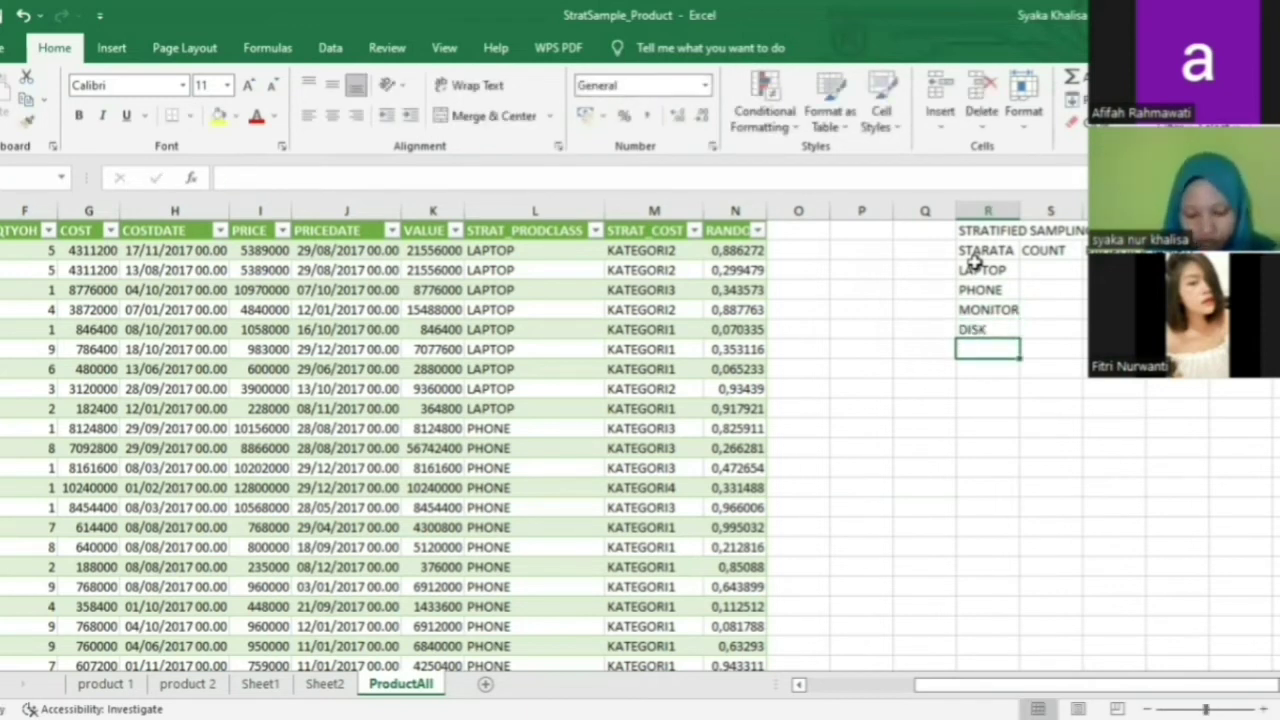
{"action": "type", "text": "KOMPONEN"}
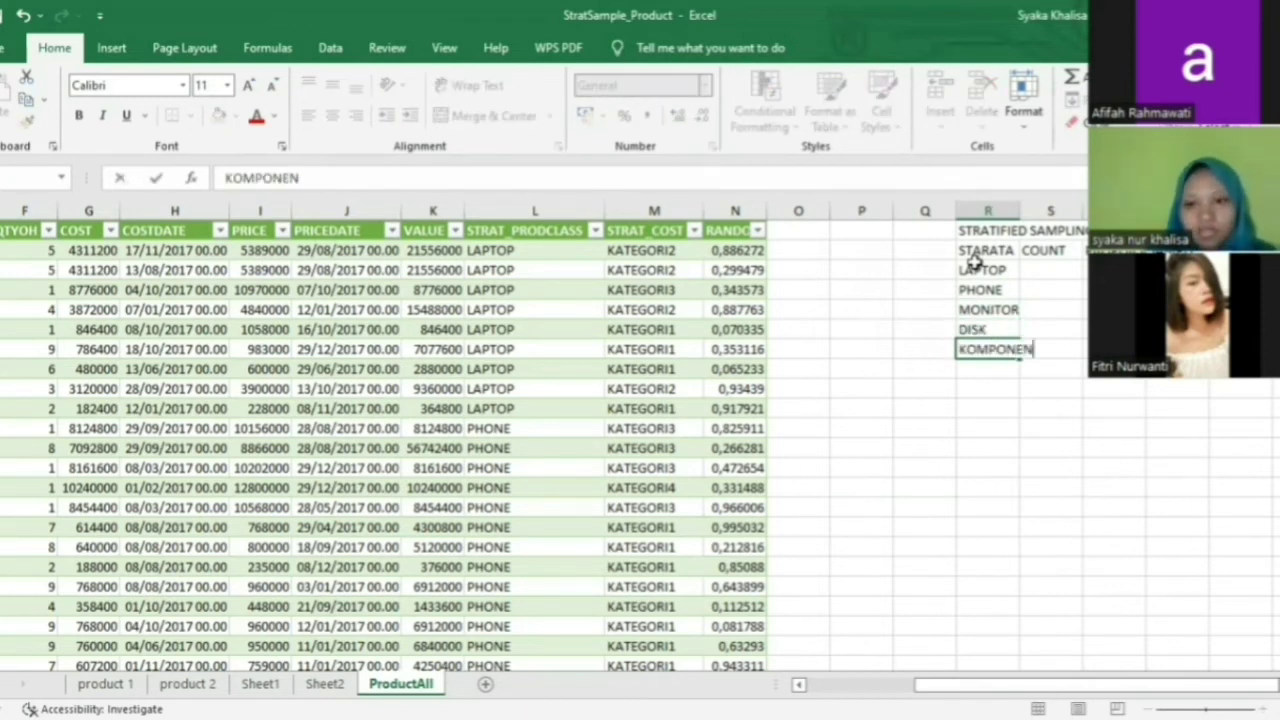
{"action": "key", "text": "Return"}
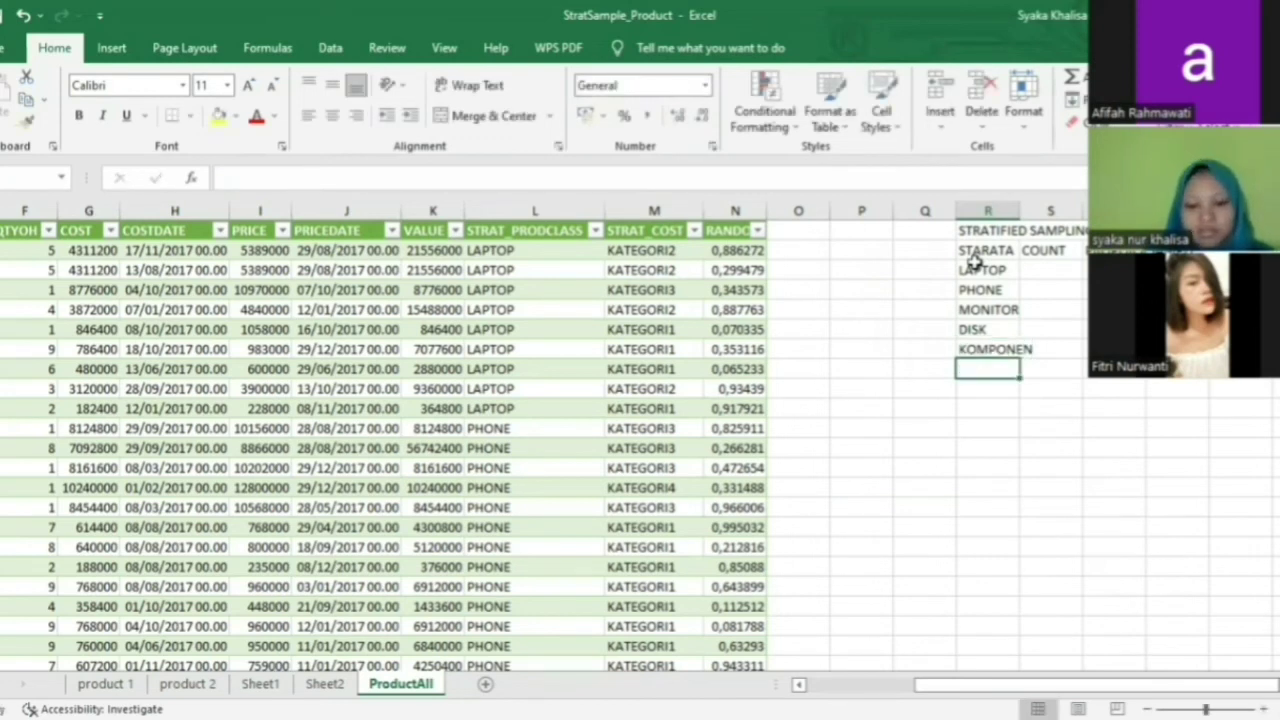
{"action": "type", "text": "TOTAL"}
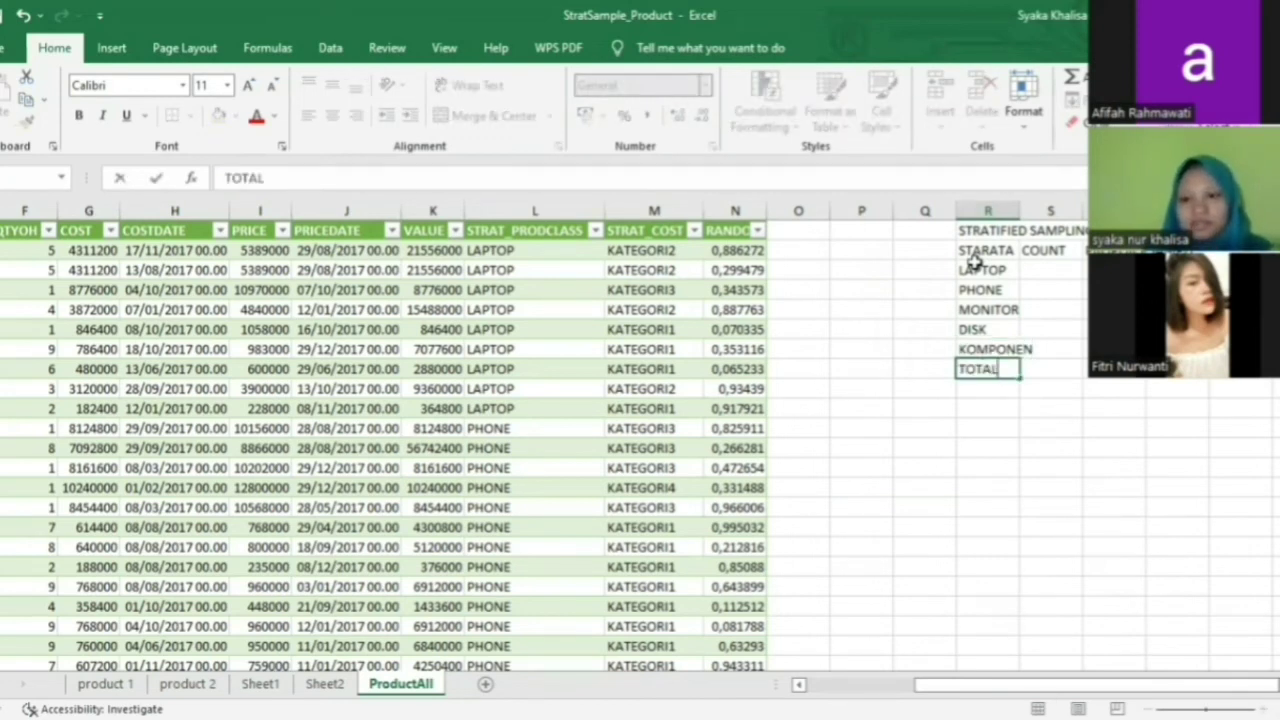
{"action": "key", "text": "Tab"}
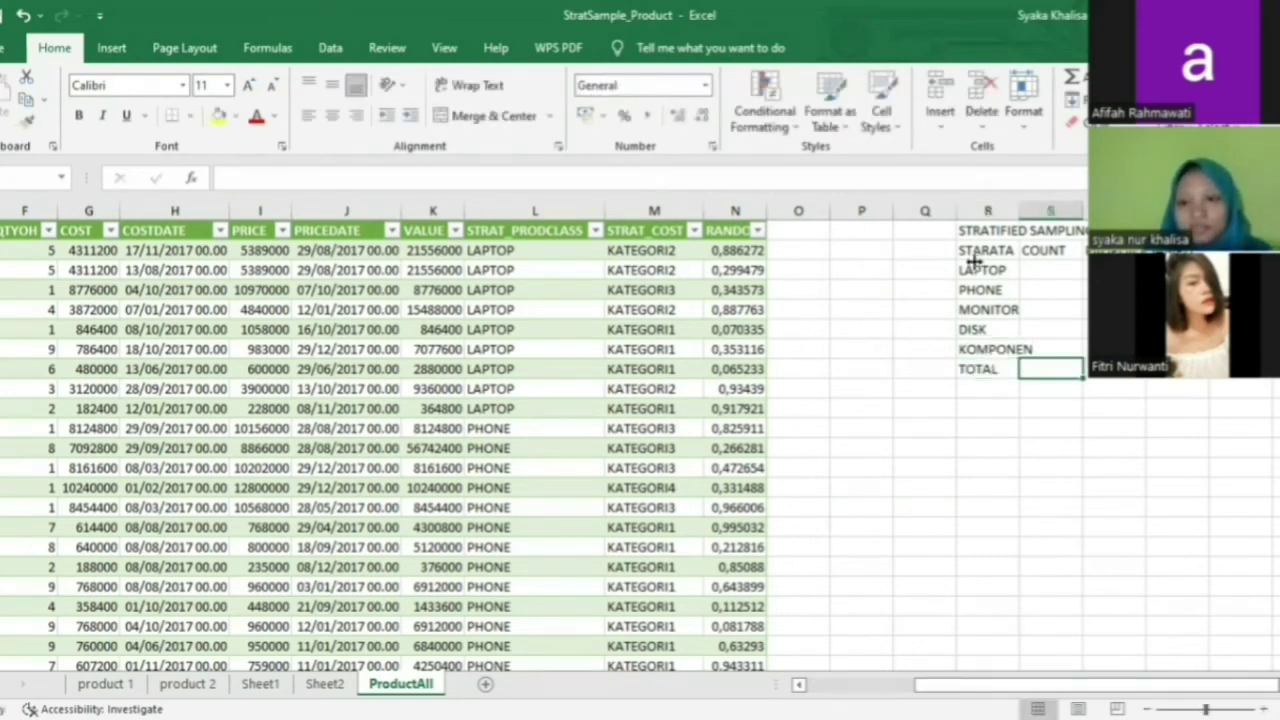
Merge and center the STRATIFIED SAMPLING title across the sampling table's four columns.
{"action": "double_click", "coordinate": [1020, 210]}
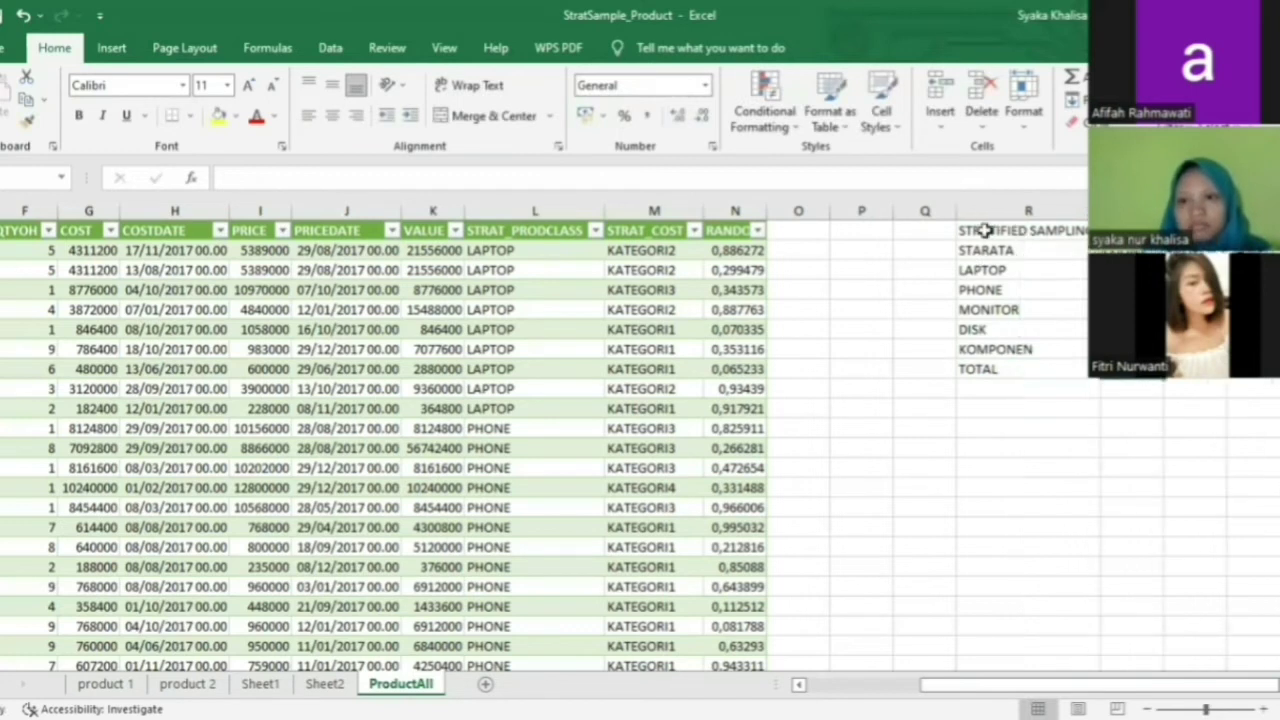
{"action": "left_click_drag", "start_coordinate": [1040, 231], "coordinate": [1250, 231]}
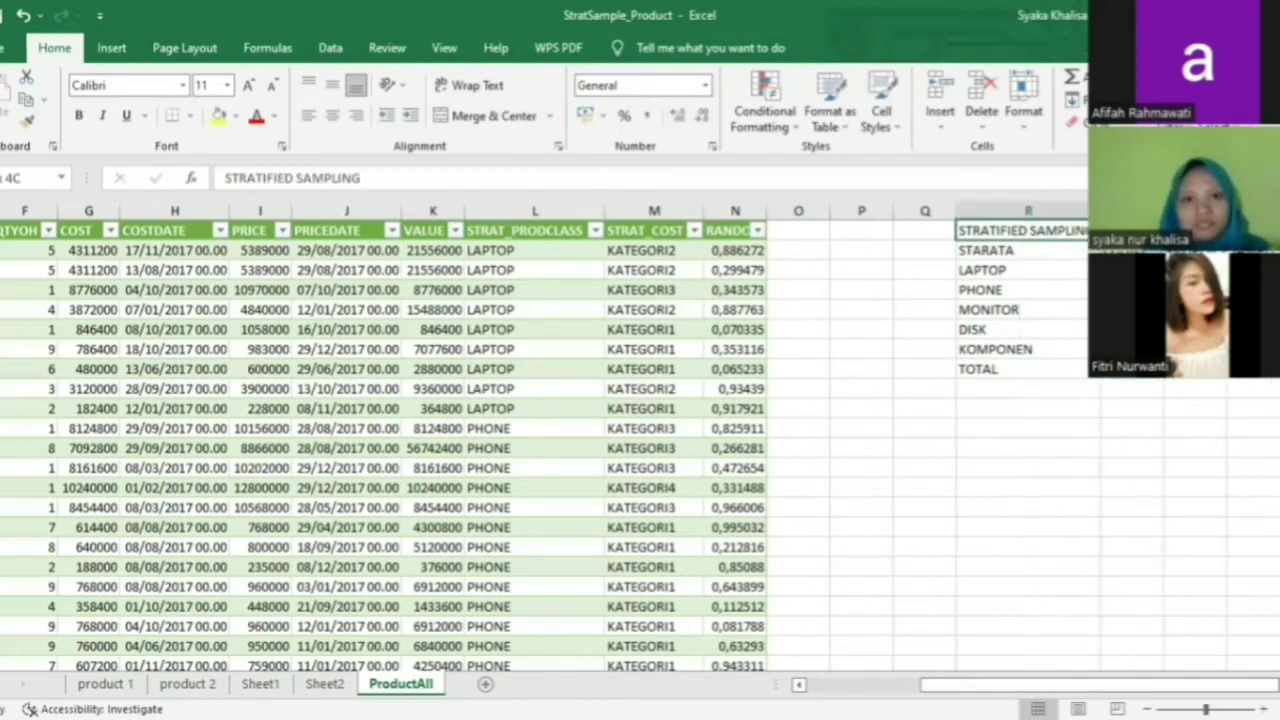
{"action": "left_click", "coordinate": [496, 117]}
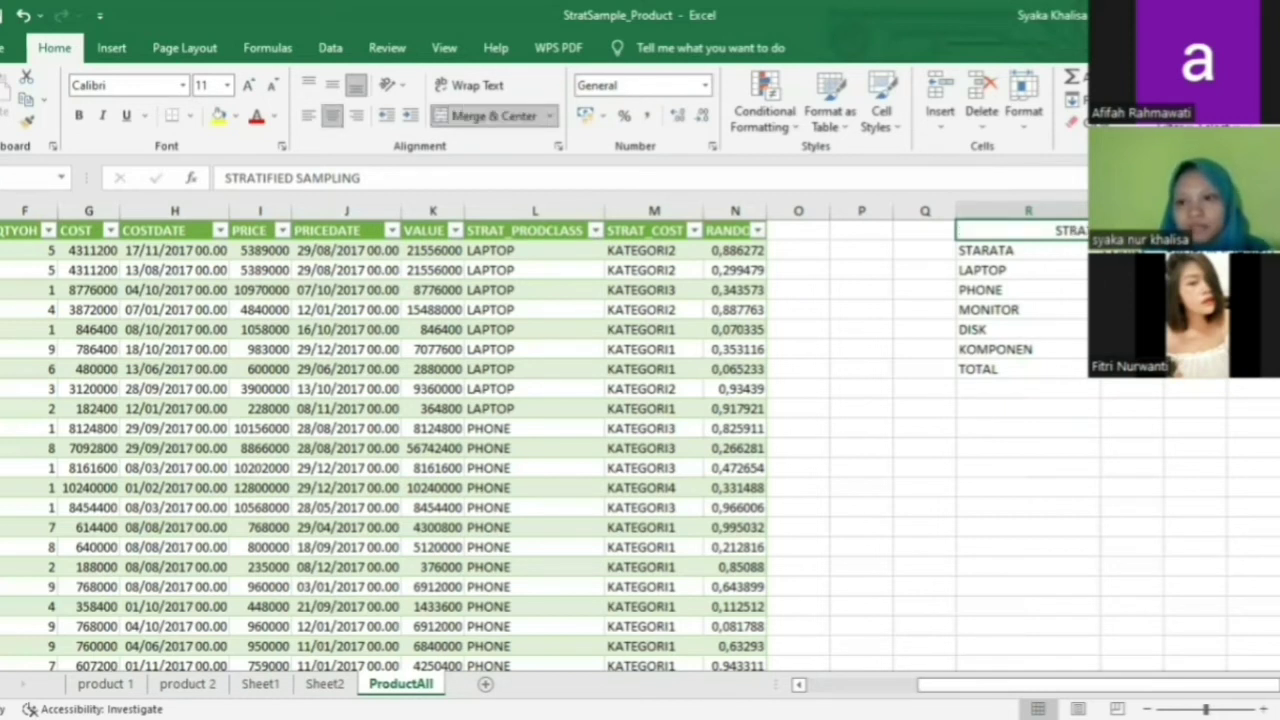
Fit the sampling table's column widths to their contents and apply all borders to the whole table.
{"action": "double_click", "coordinate": [1101, 211]}
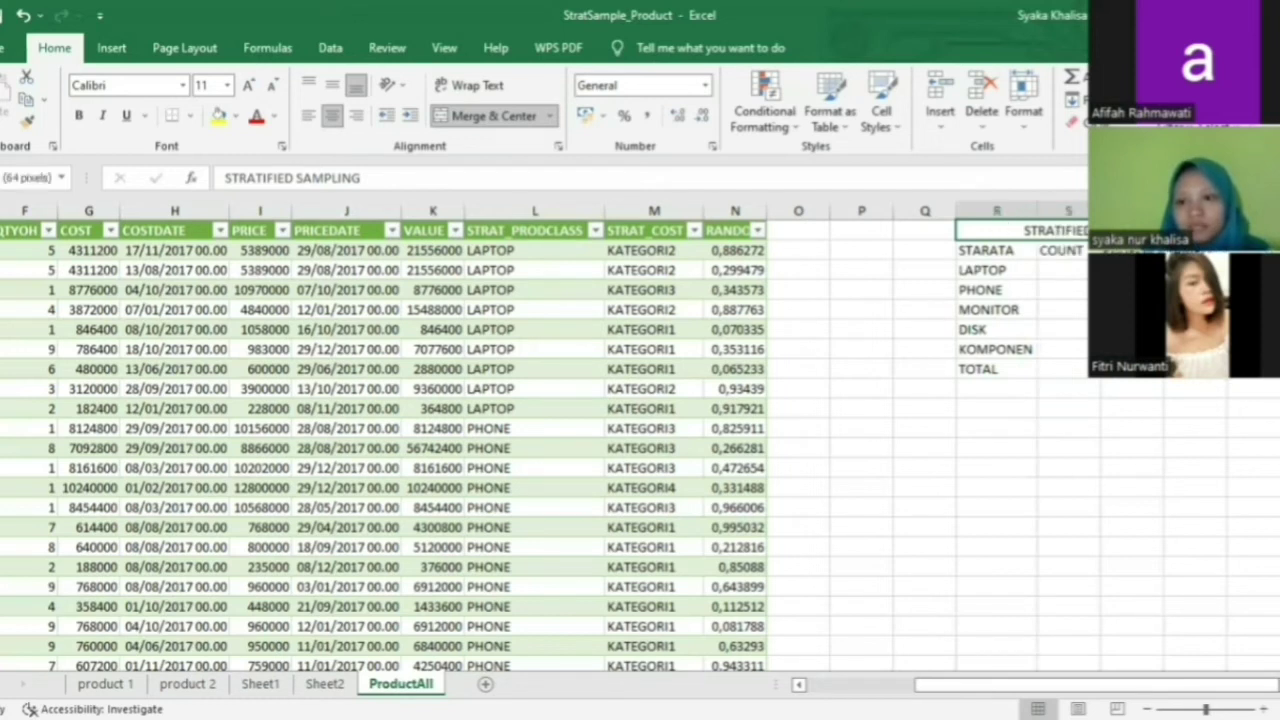
{"action": "double_click", "coordinate": [1164, 211]}
{"action": "left_click_drag", "start_coordinate": [1164, 231], "coordinate": [1212, 368]}
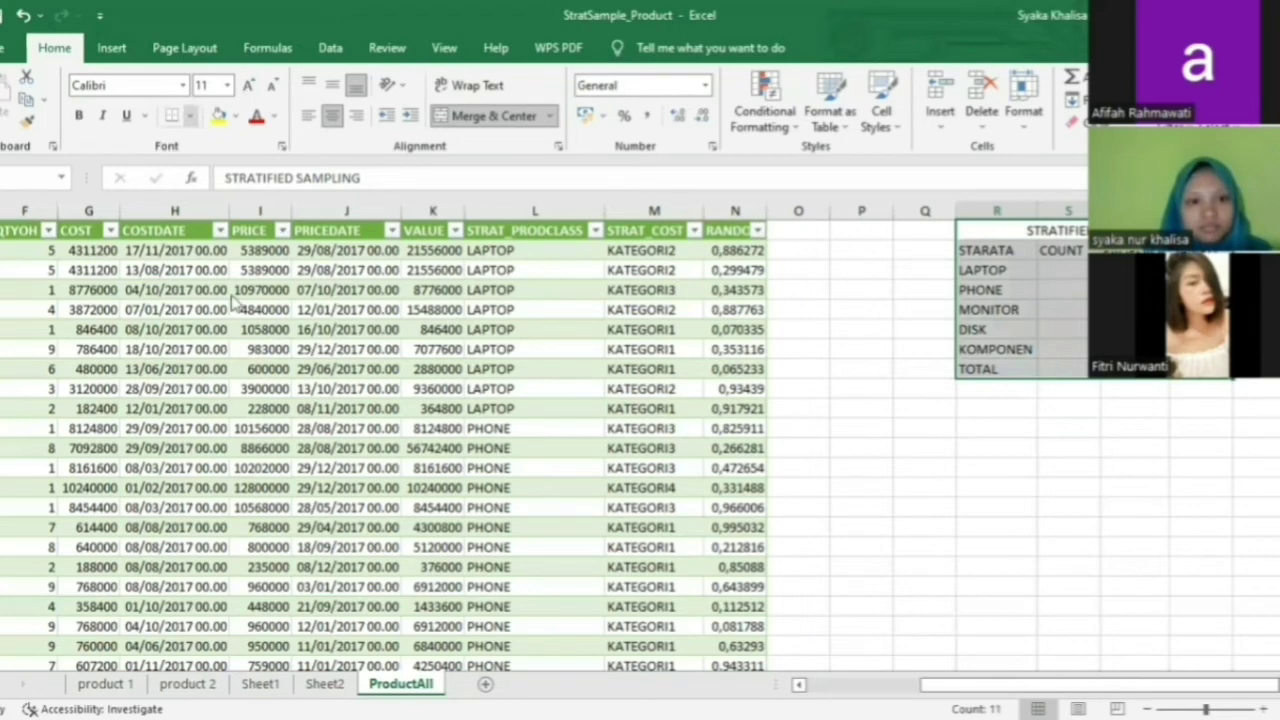
{"action": "left_click", "coordinate": [193, 116]}
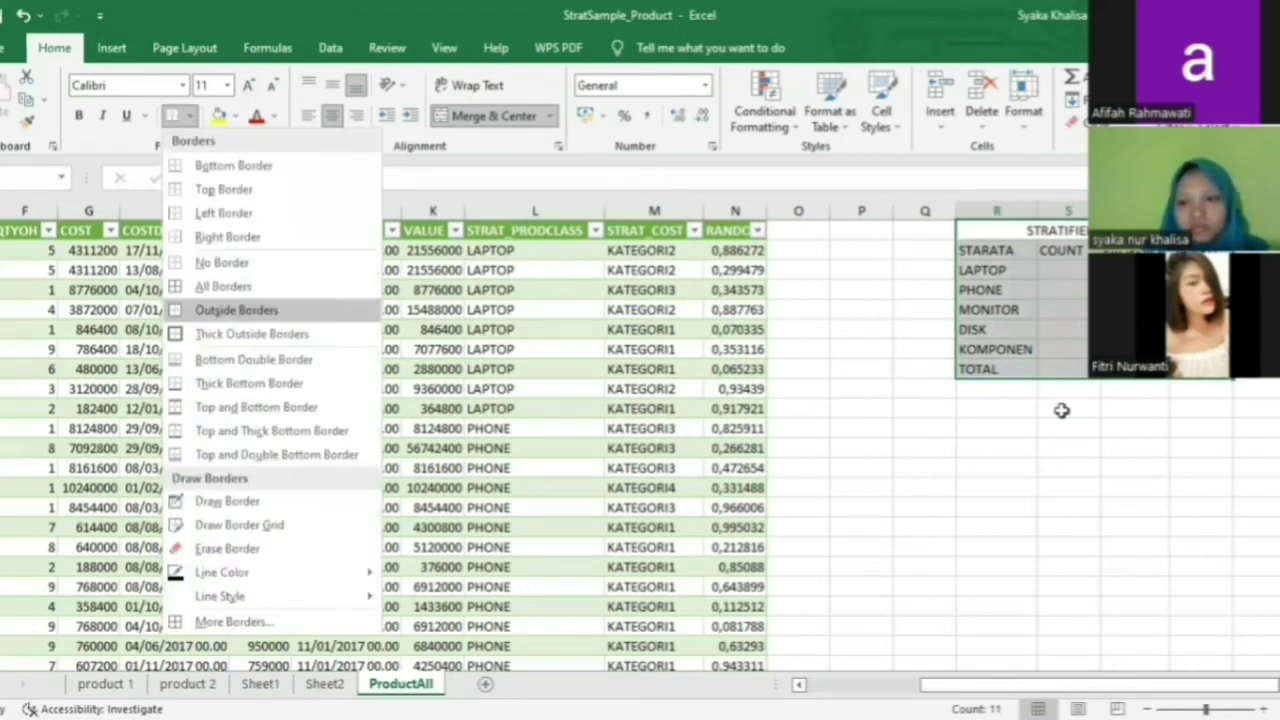
Enter =COUNTIF(L:L;"LAPTOP") in the LAPTOP row's COUNT cell and fill it down through the KOMPONEN row.
{"action": "left_click", "coordinate": [1069, 266]}
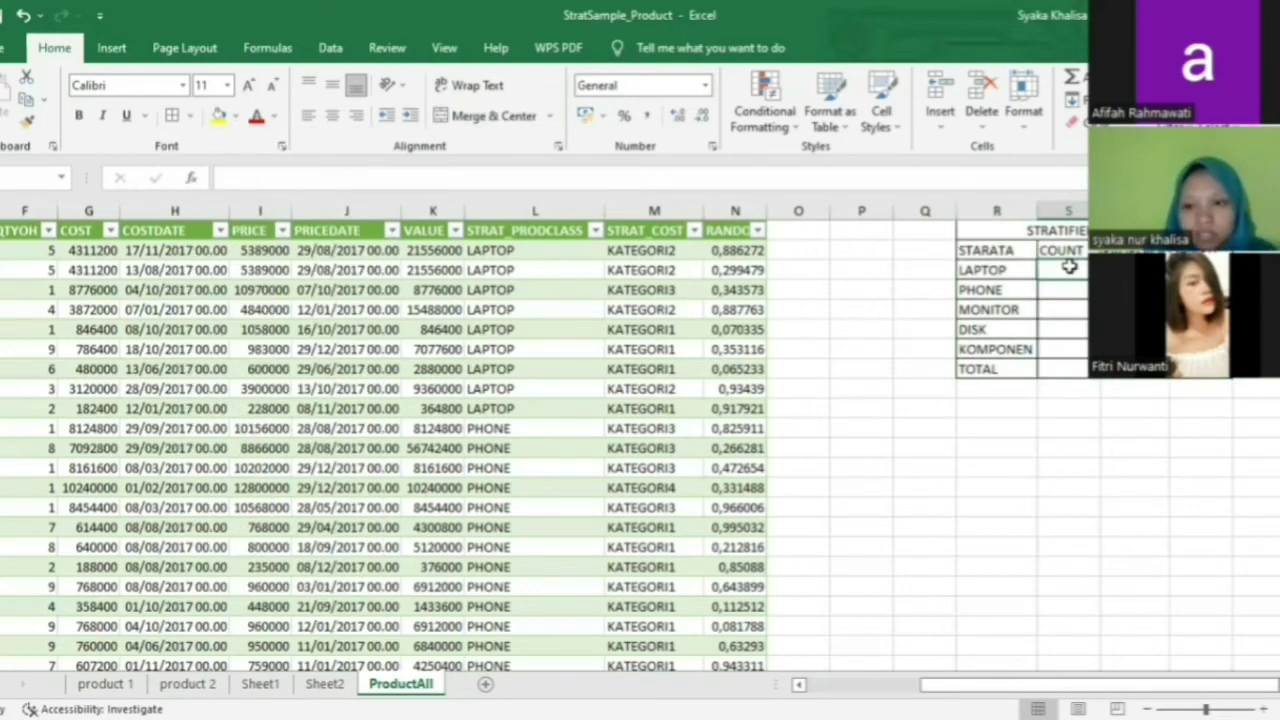
{"action": "type", "text": "="}
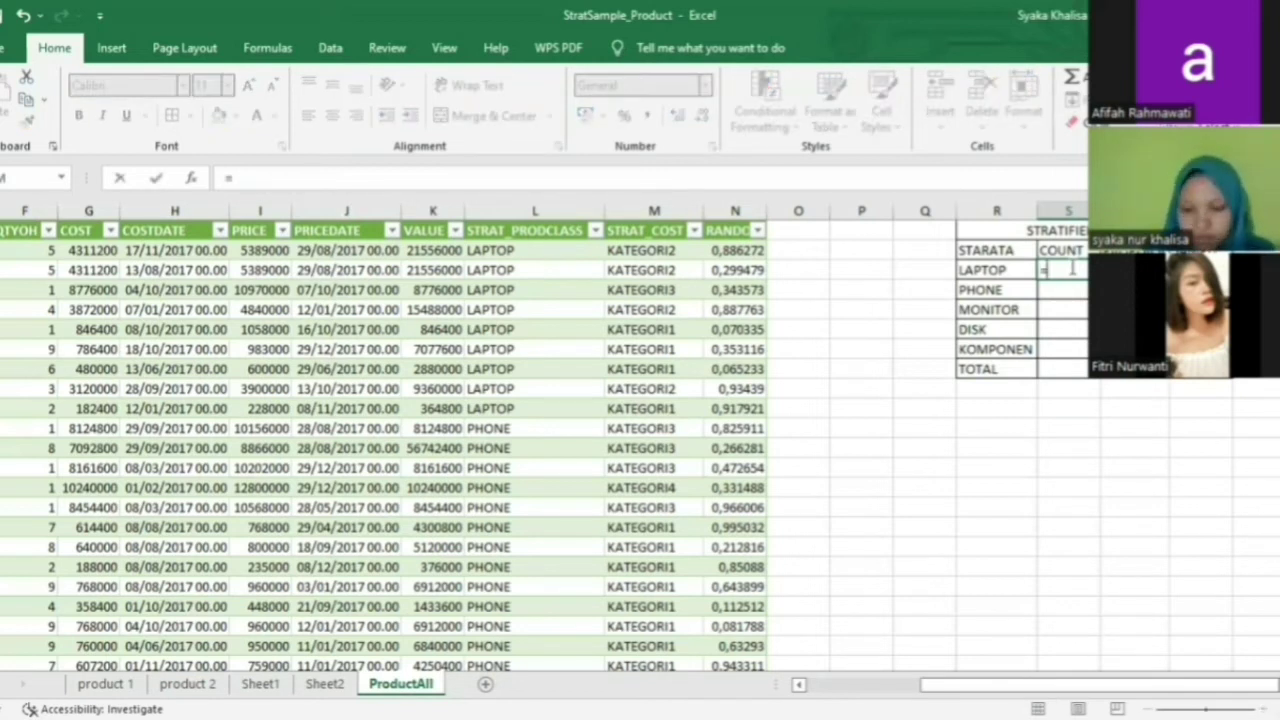
{"action": "type", "text": "COUNTIF"}
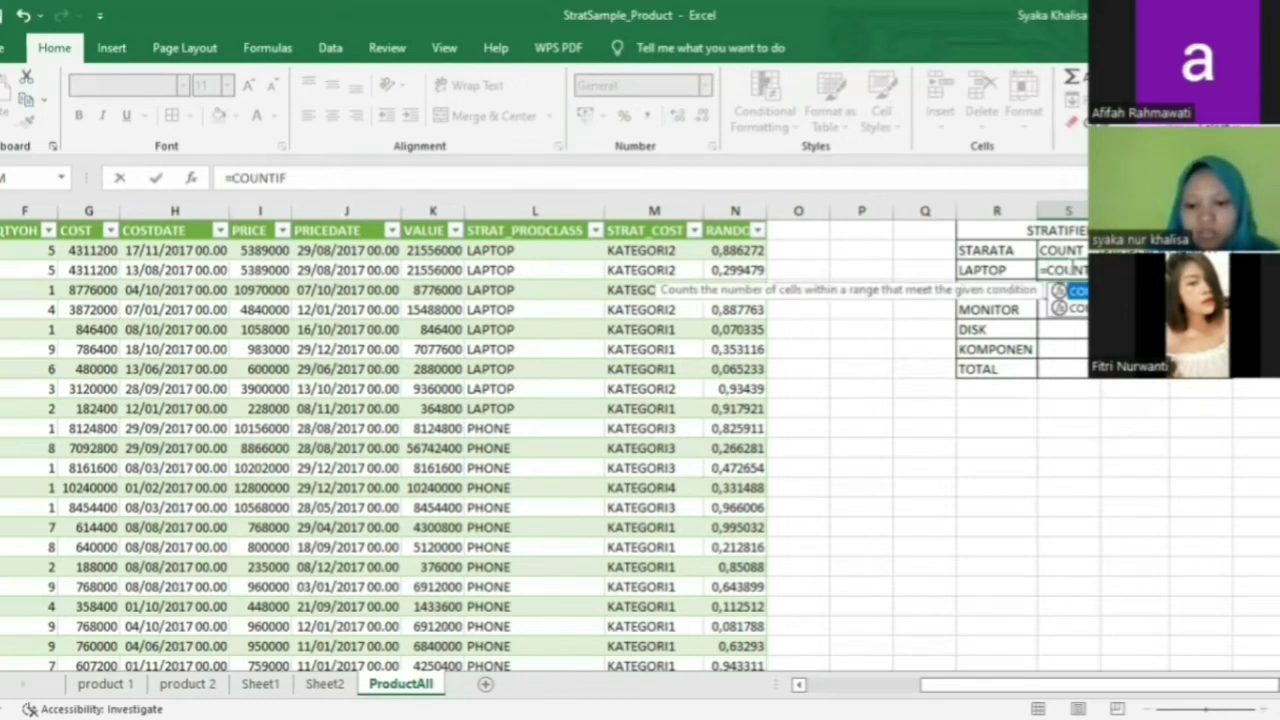
{"action": "type", "text": "("}
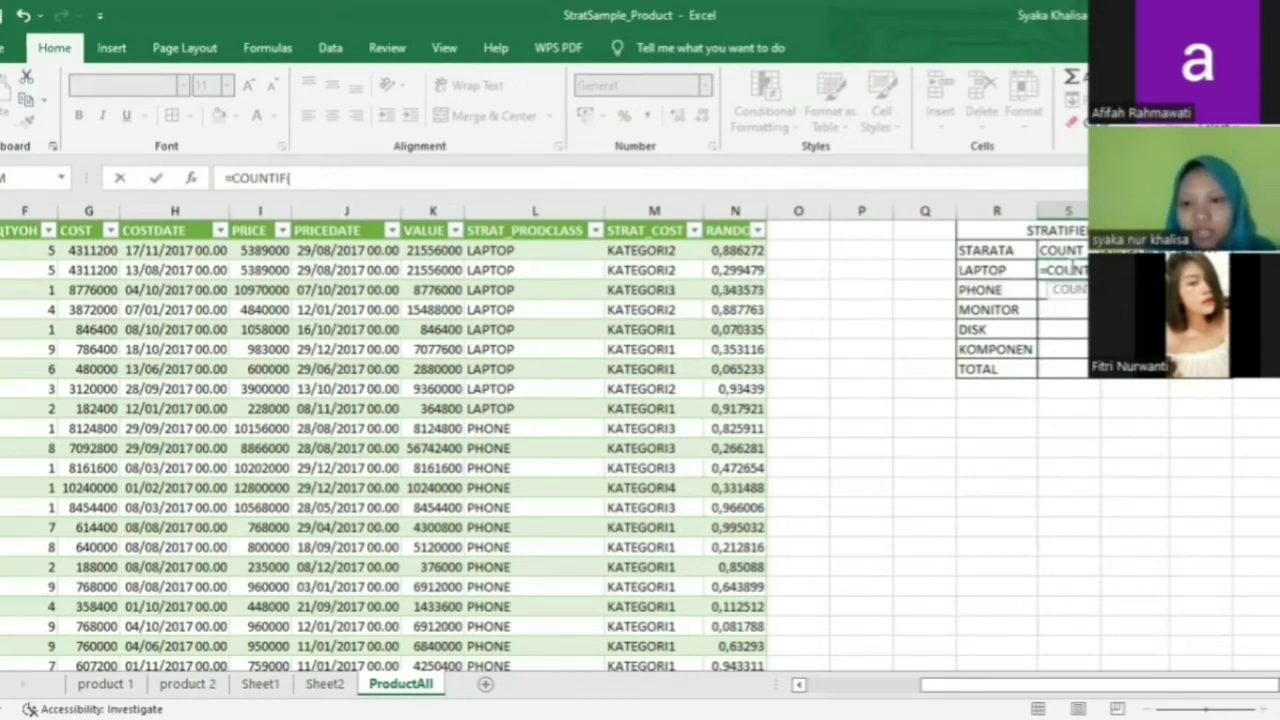
{"action": "type", "text": "L"}
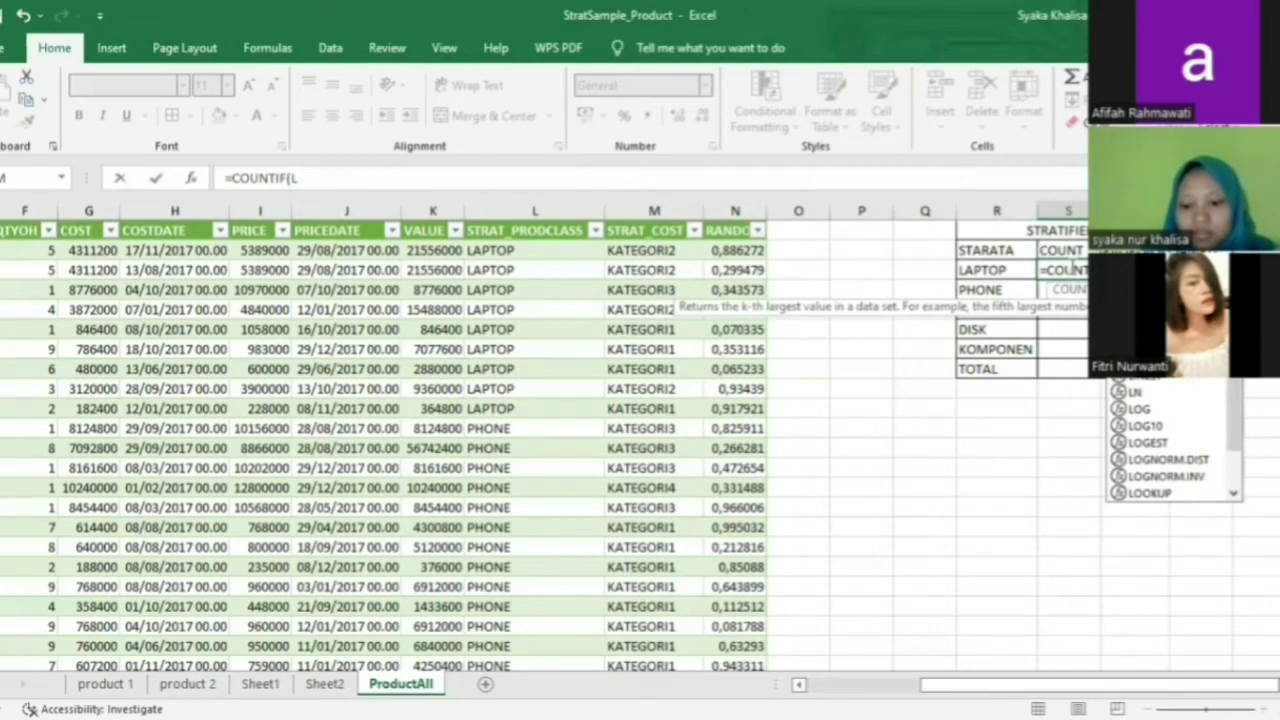
{"action": "type", "text": ":"}
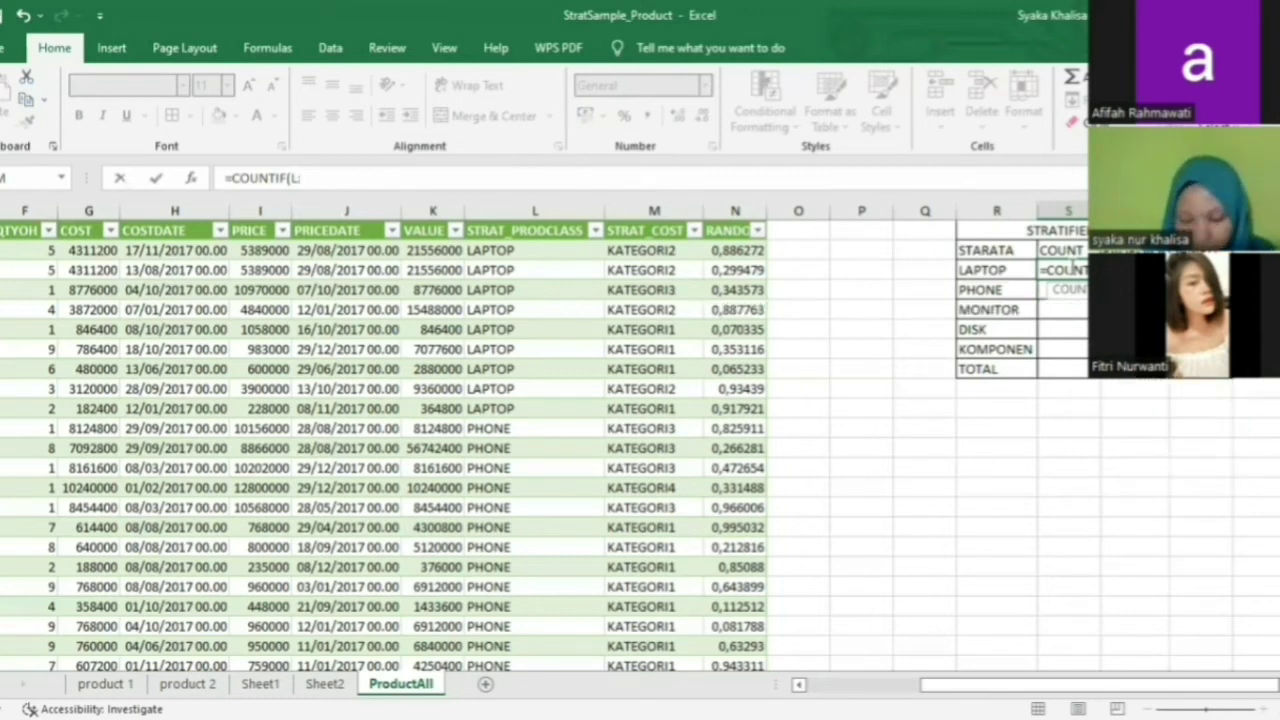
{"action": "type", "text": "L"}
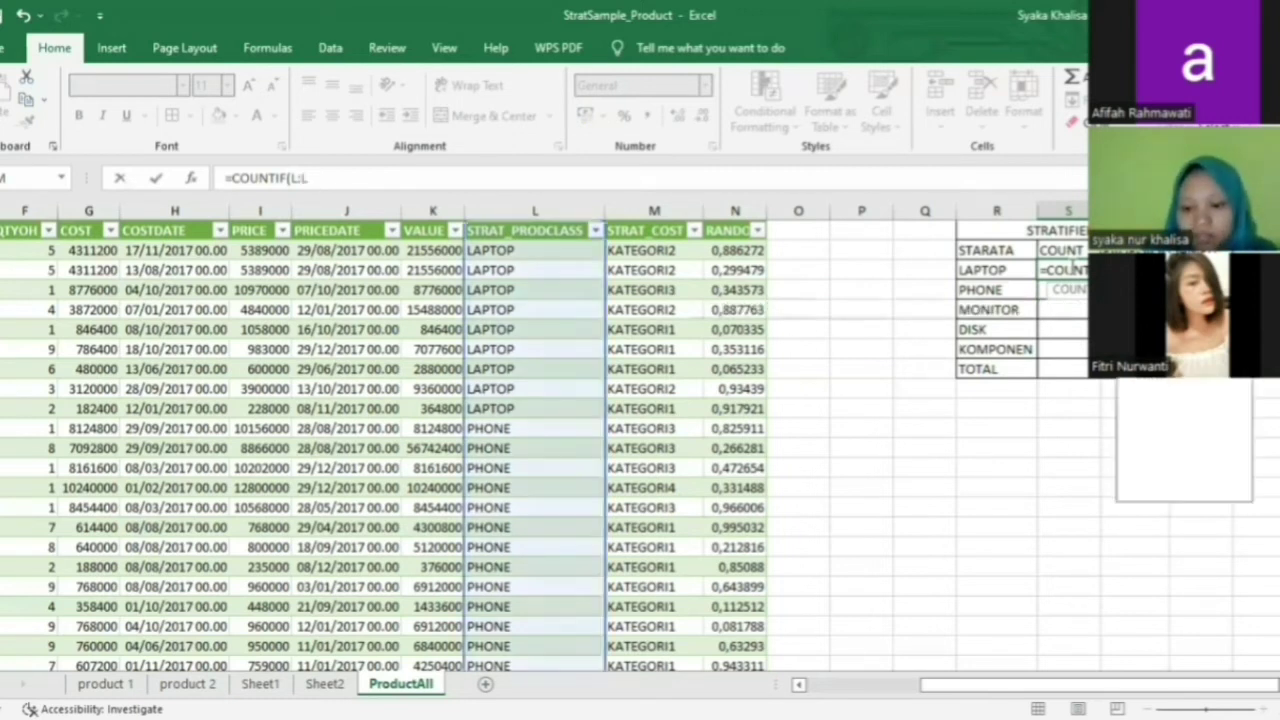
{"action": "type", "text": ";"}
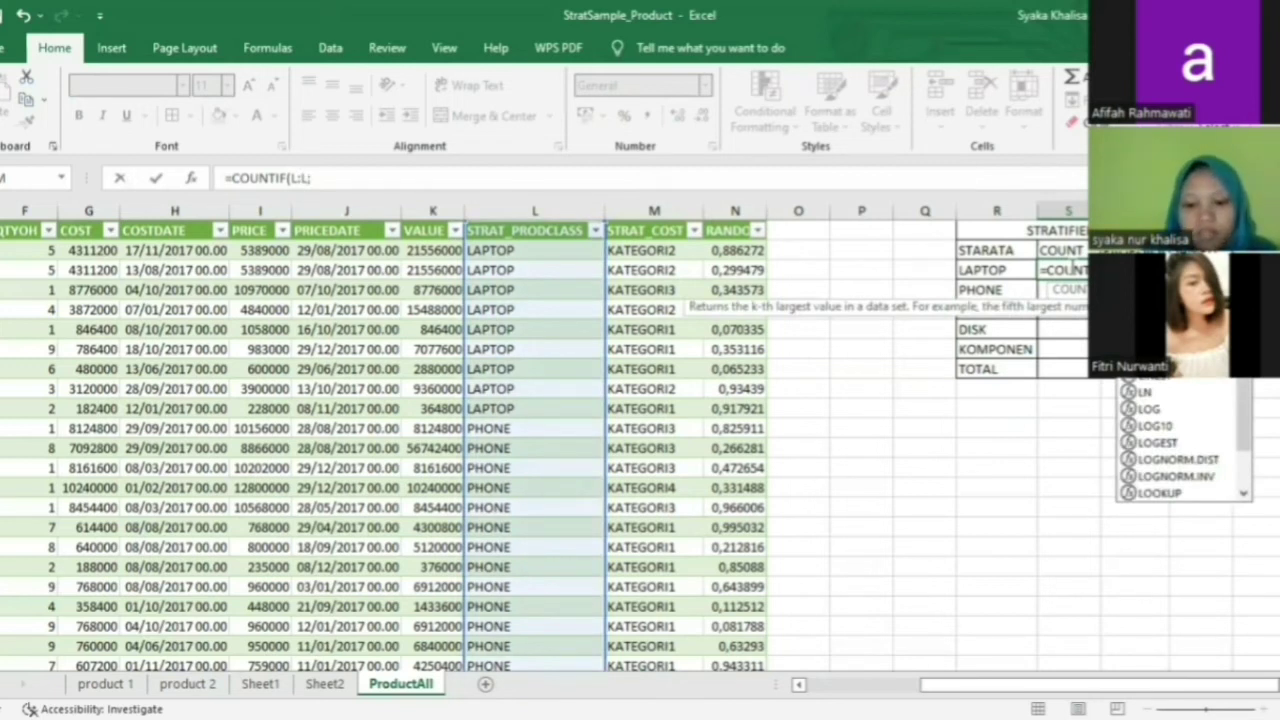
{"action": "type", "text": "\"LAPTOP"}
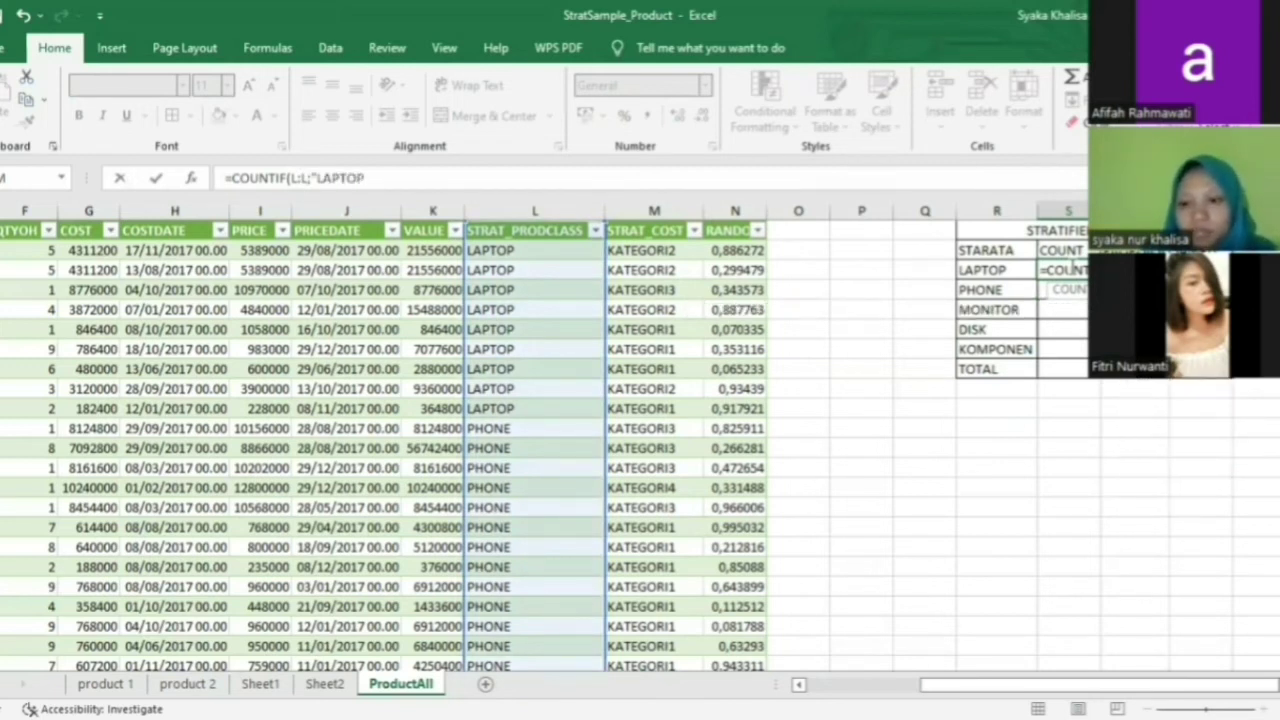
{"action": "type", "text": ")"}
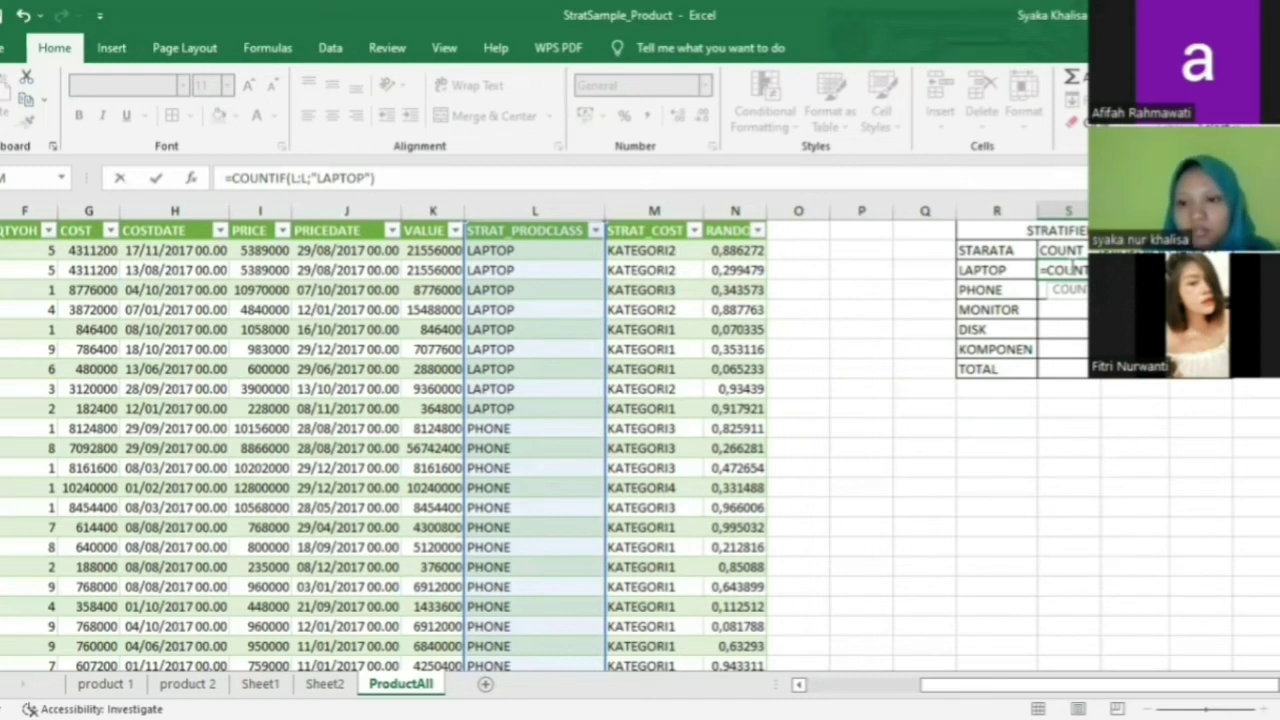
{"action": "key", "text": "Return"}
{"action": "left_click", "coordinate": [1070, 270]}
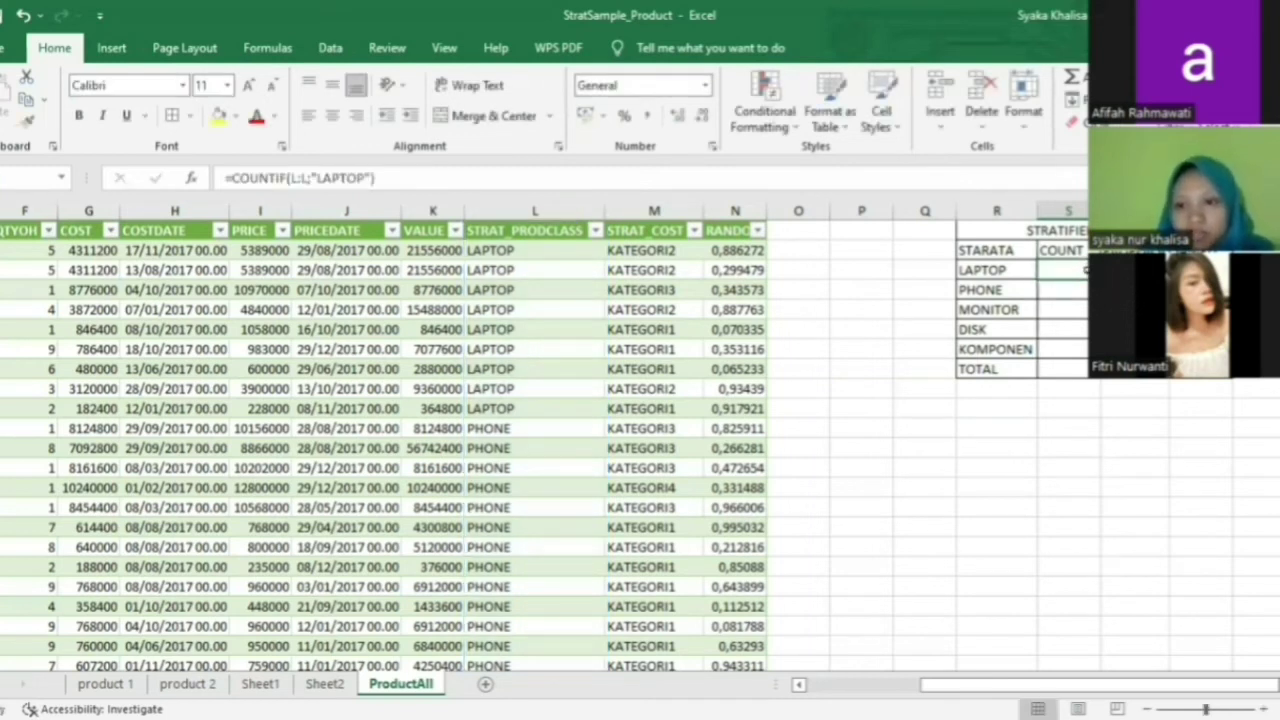
{"action": "left_click_drag", "start_coordinate": [1098, 280], "coordinate": [1090, 350]}
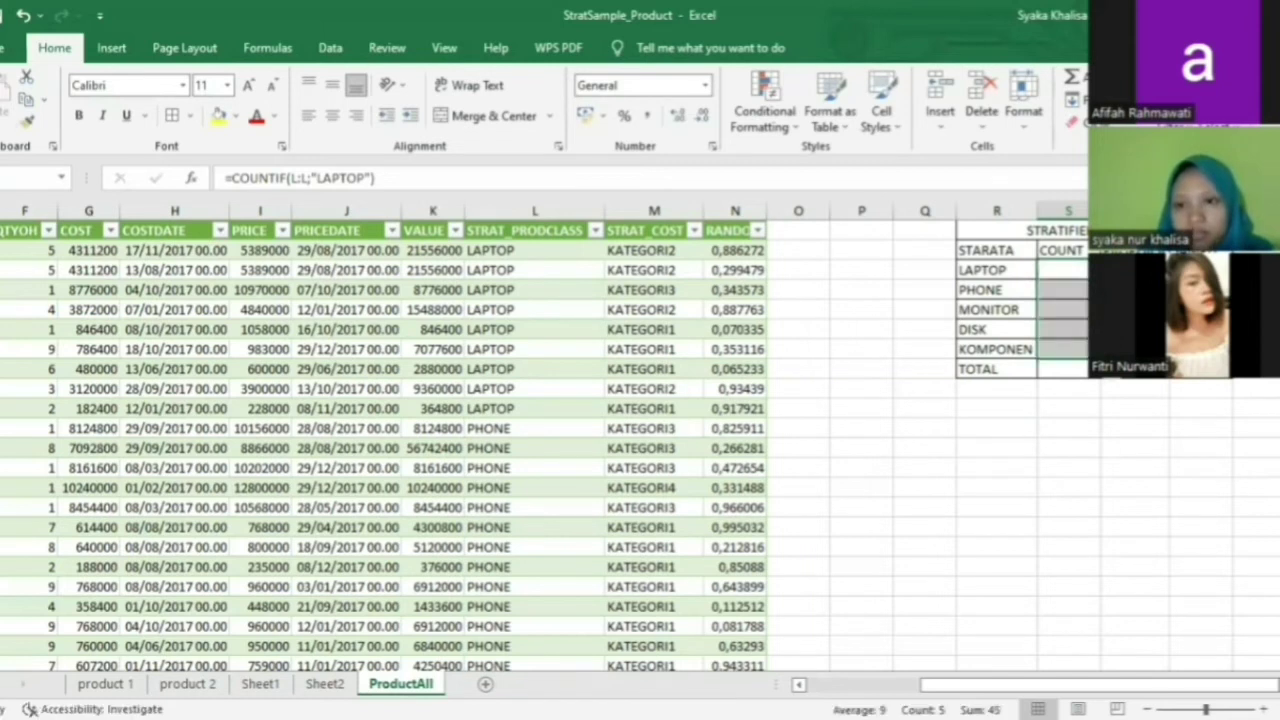
Replace the criterion in the PHONE row's COUNTIF formula with "PHONE".
{"action": "left_click", "coordinate": [1080, 290]}
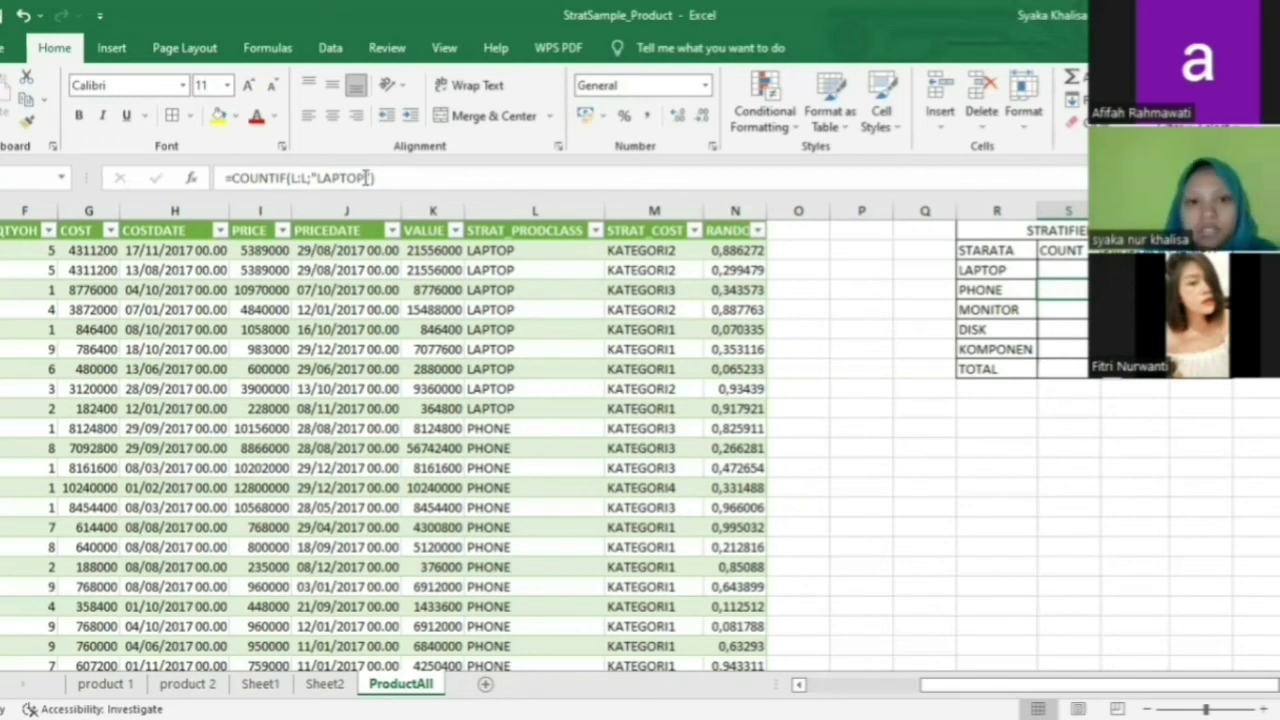
{"action": "left_click", "coordinate": [367, 177]}
{"action": "key", "text": "BackSpace"}
{"action": "key", "text": "BackSpace"}
{"action": "key", "text": "BackSpace"}
{"action": "key", "text": "BackSpace"}
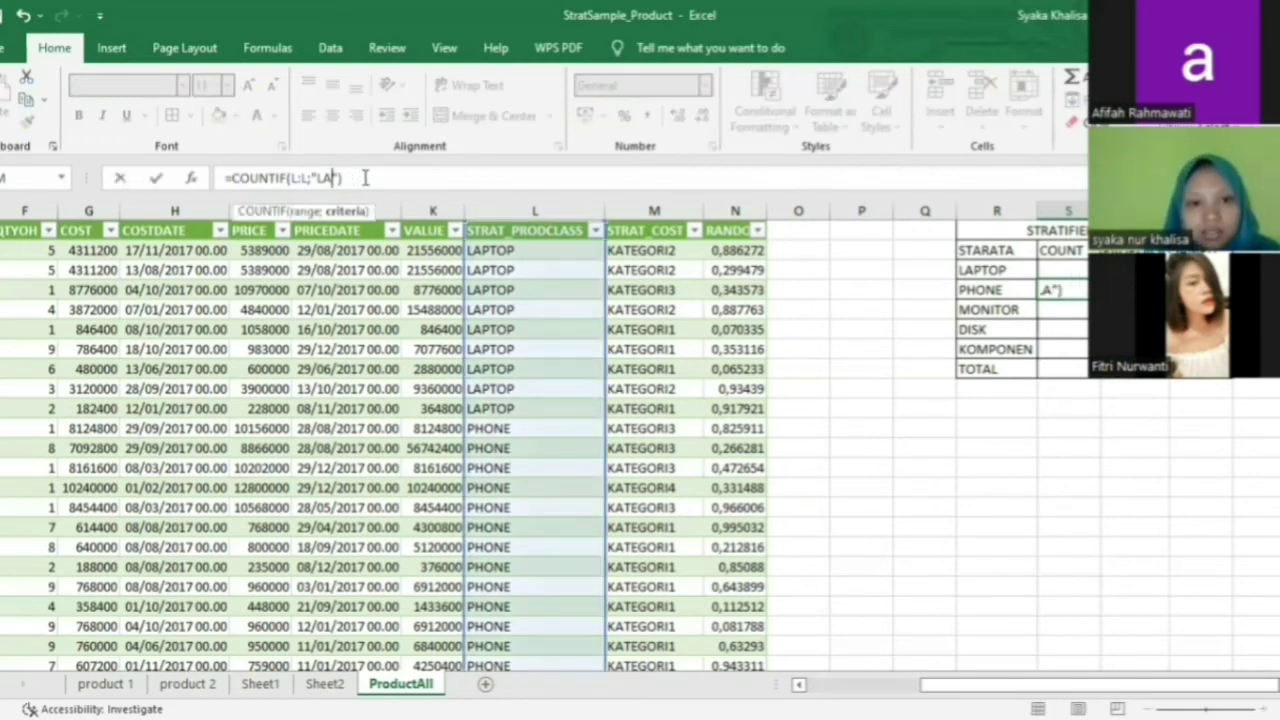
{"action": "key", "text": "BackSpace"}
{"action": "key", "text": "BackSpace"}
{"action": "type", "text": "PHON"}
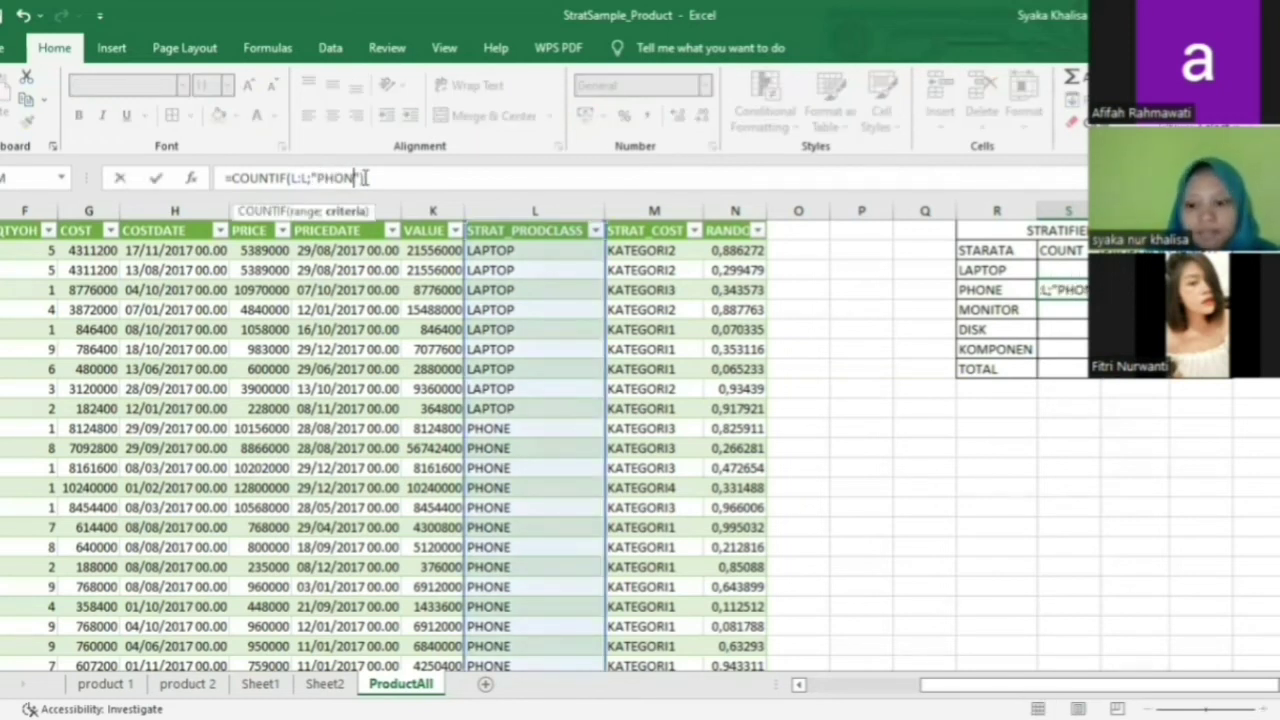
{"action": "type", "text": "E"}
{"action": "key", "text": "Return"}
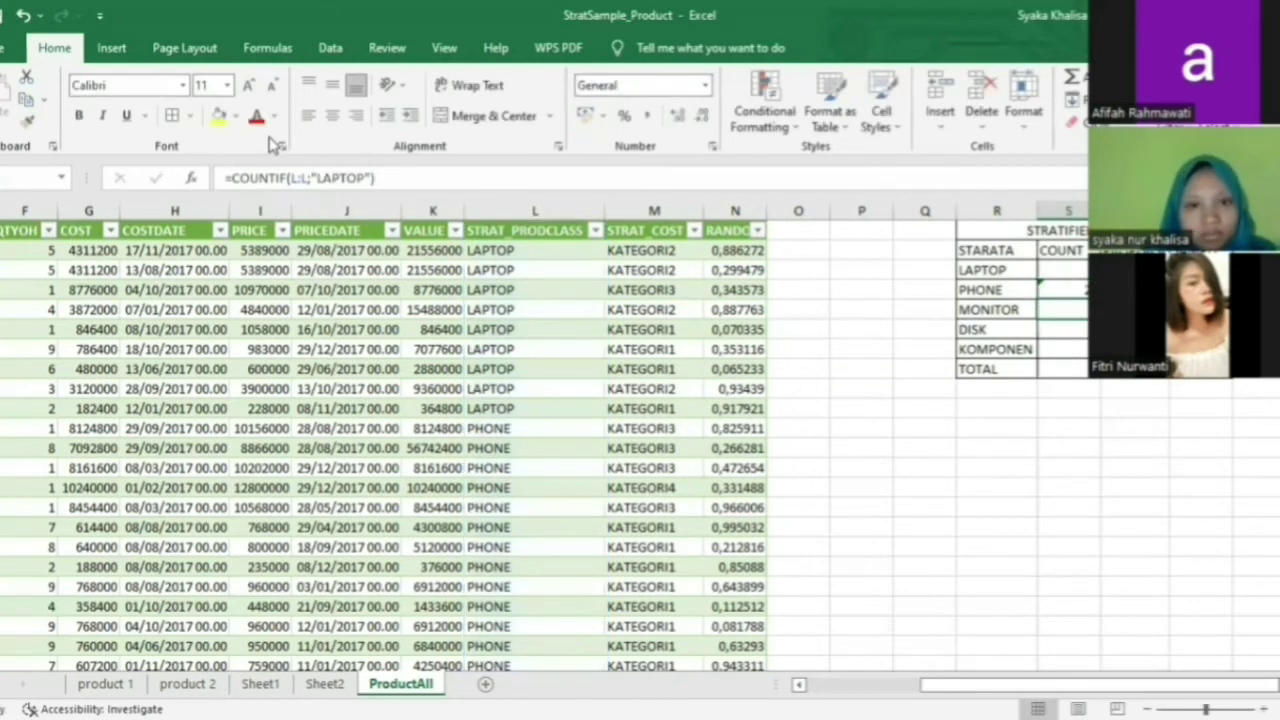
Replace the criterion in the MONITOR row's COUNTIF formula with "MONITOR".
{"action": "double_click", "coordinate": [363, 177]}
{"action": "key", "text": "BackSpace"}
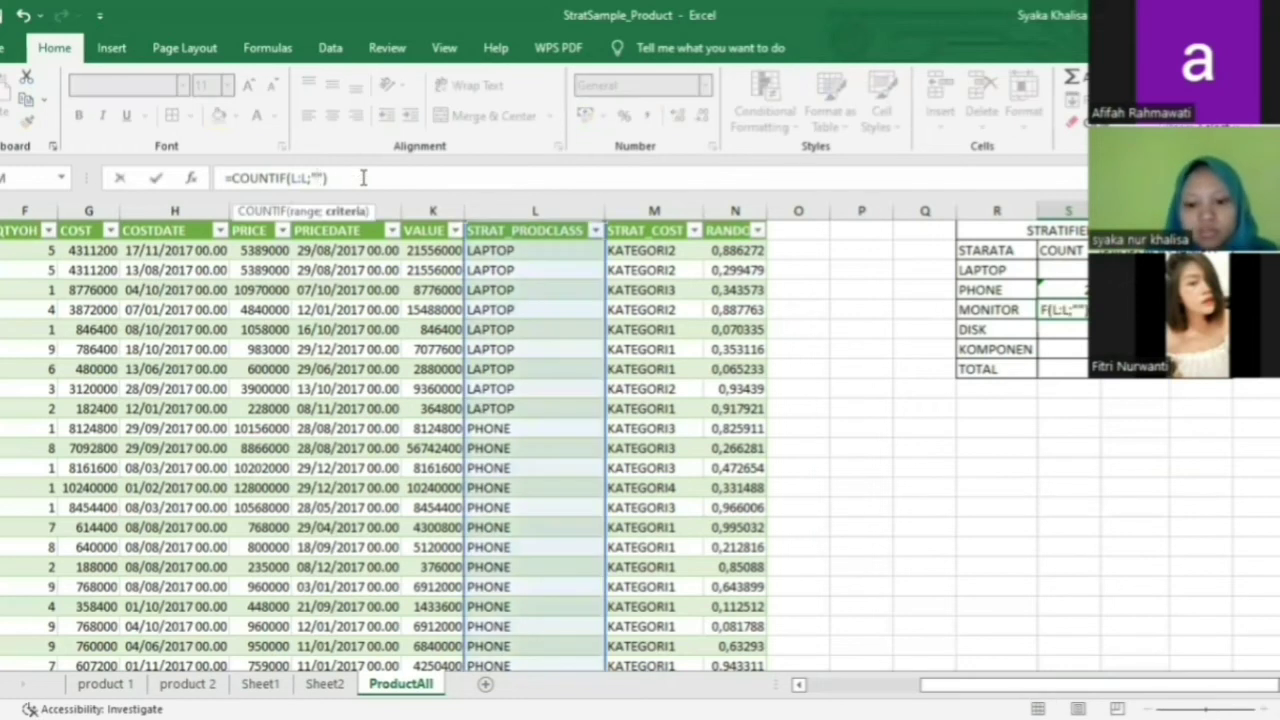
{"action": "type", "text": "MONITOR"}
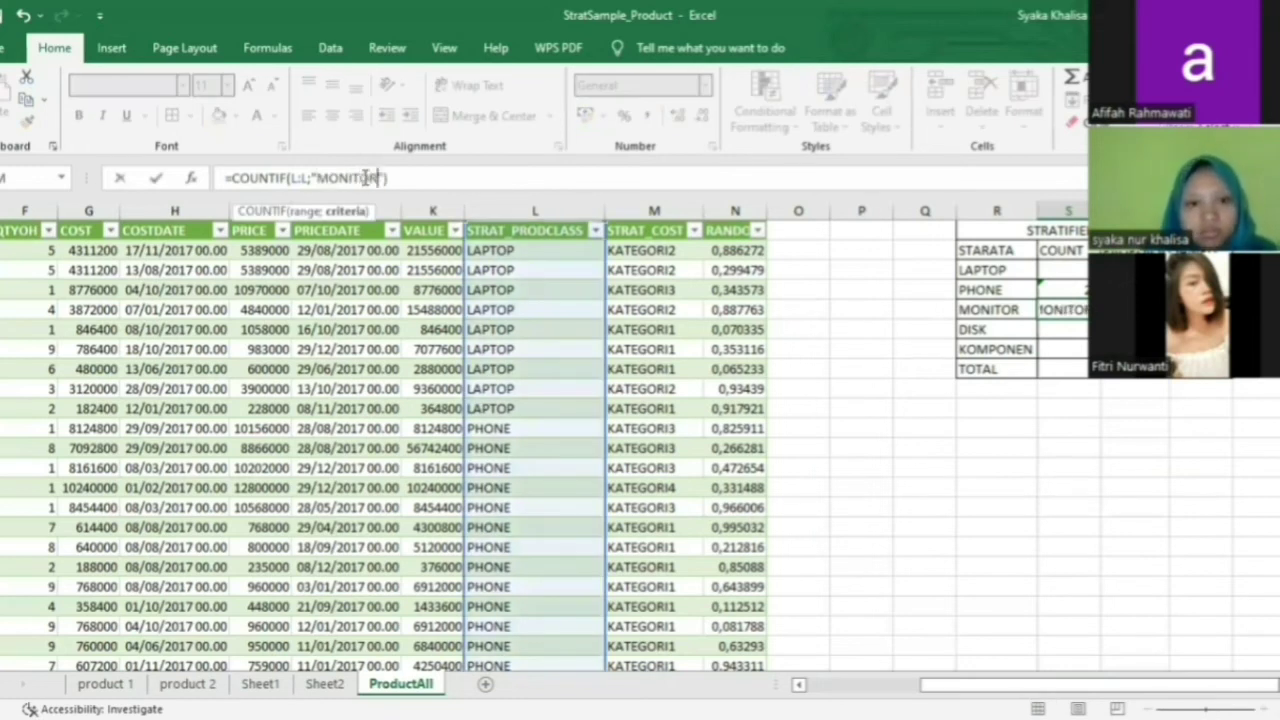
{"action": "key", "text": "Escape"}
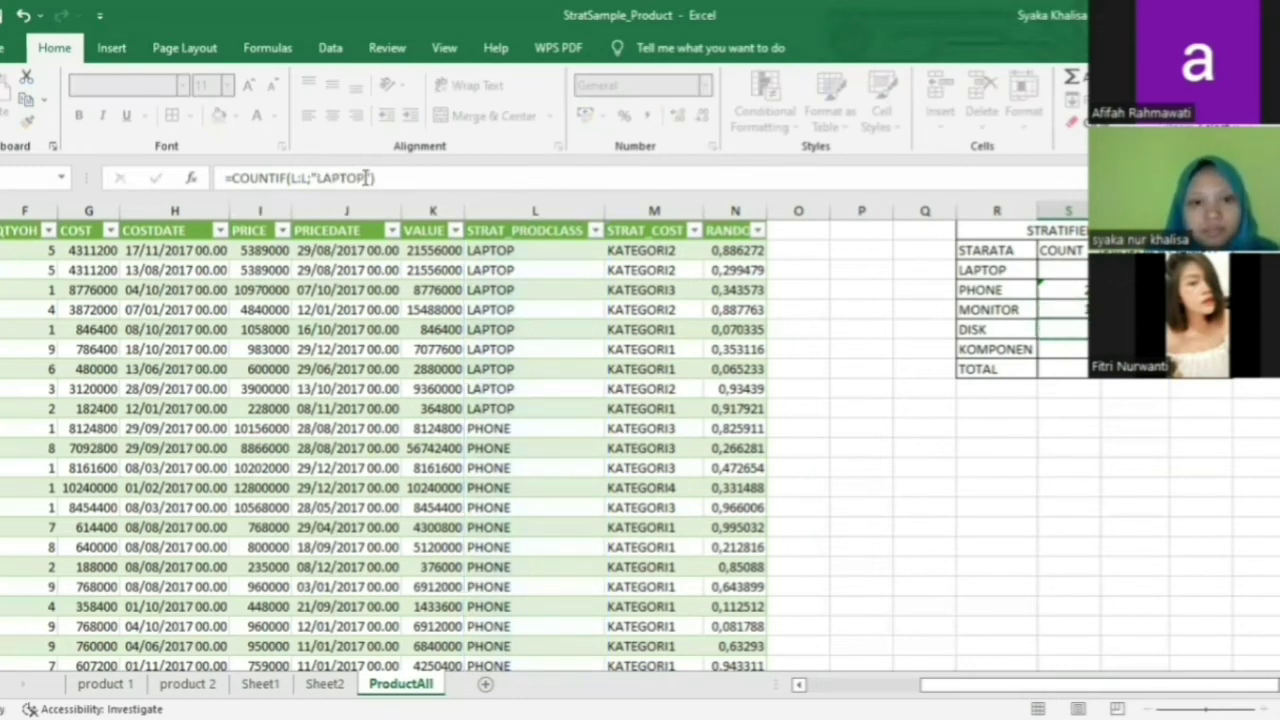
Replace the criterion in the DISK row's COUNTIF formula with "DISK".
{"action": "key", "text": "Down"}
{"action": "key", "text": "Down"}
{"action": "key", "text": "Down"}
{"action": "left_click", "coordinate": [366, 177]}
{"action": "type", "text": "D"}
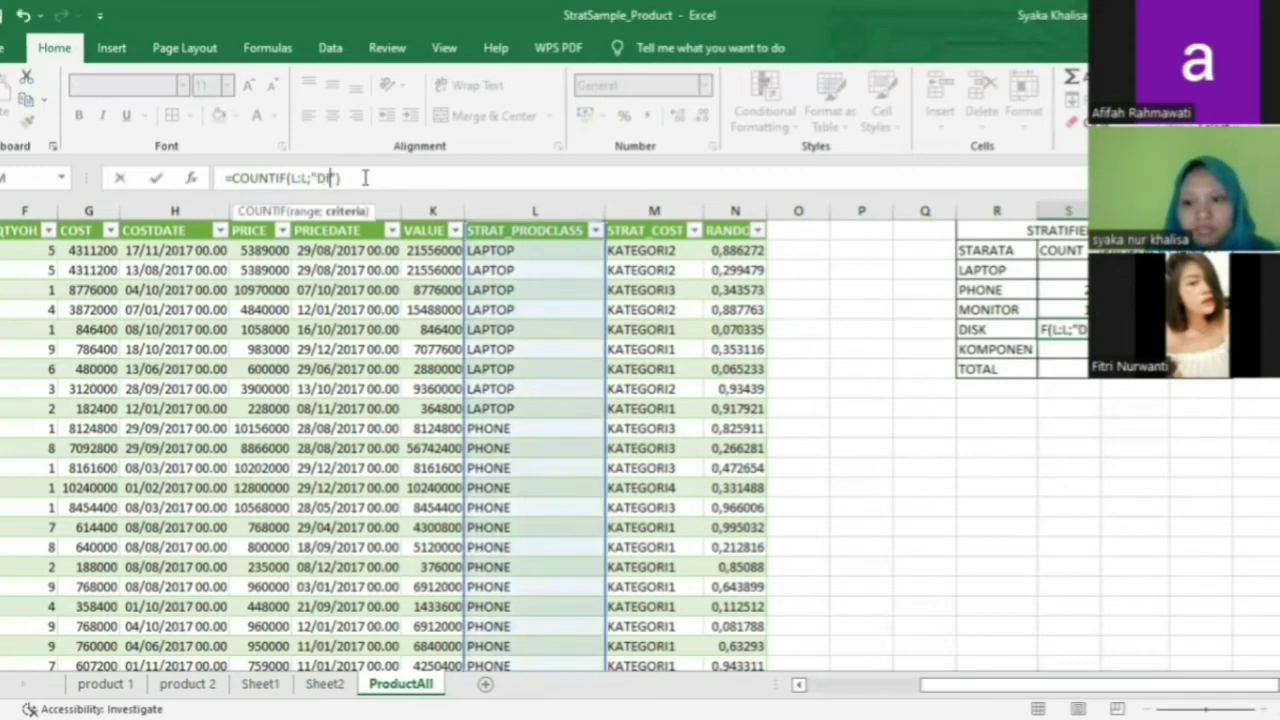
{"action": "type", "text": "ISK"}
{"action": "key", "text": "Return"}
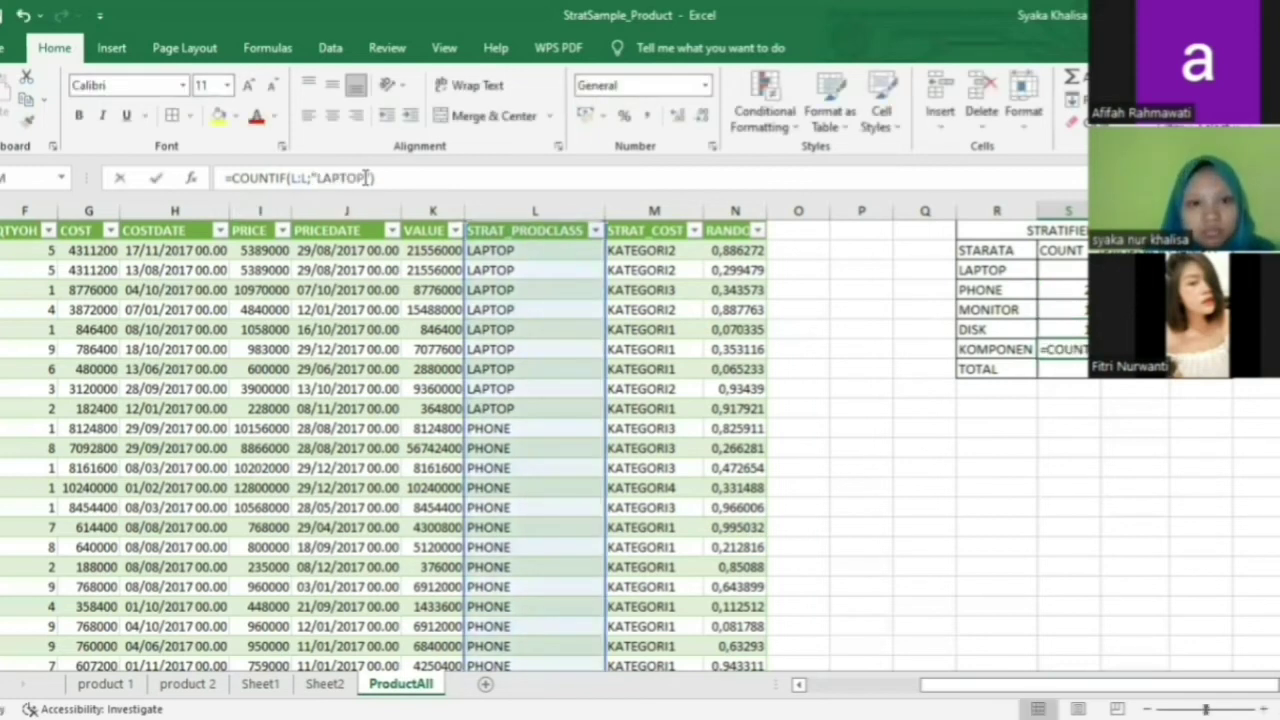
Replace the criterion in the KOMPONEN row's COUNTIF formula with "KOMPONEN".
{"action": "left_click", "coordinate": [366, 177]}
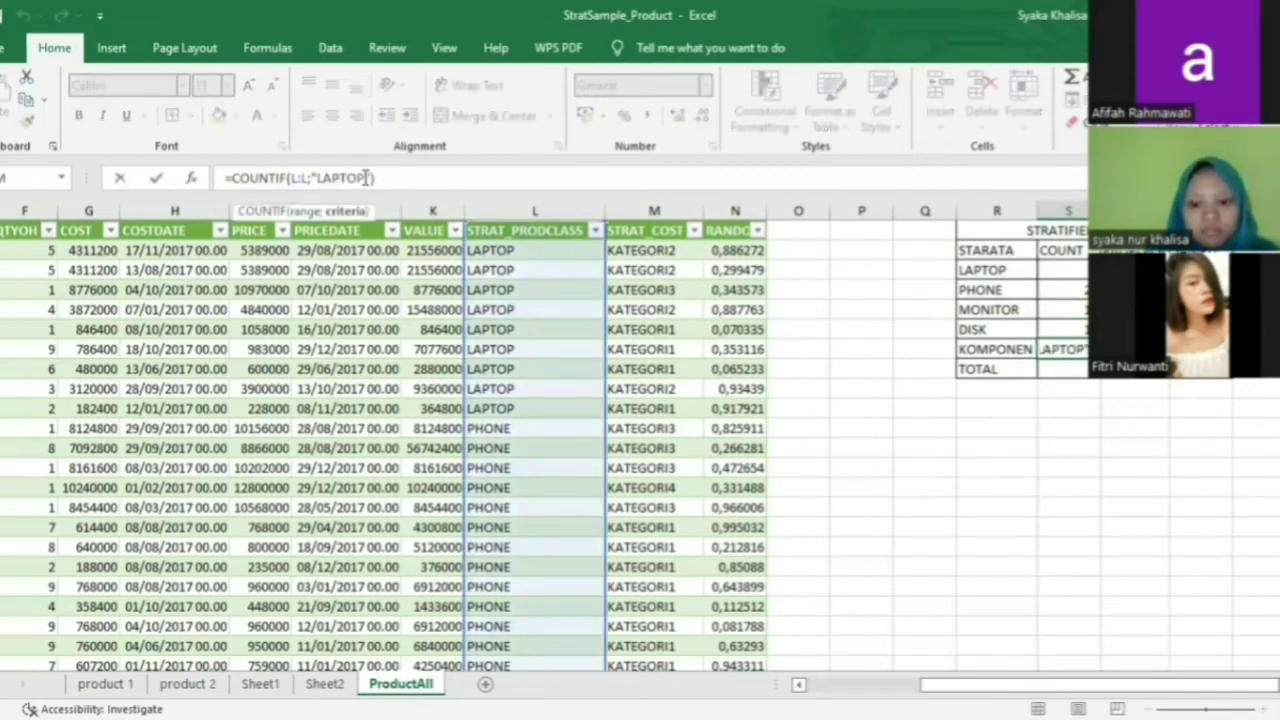
{"action": "key", "text": "BackSpace"}
{"action": "key", "text": "BackSpace"}
{"action": "key", "text": "BackSpace"}
{"action": "key", "text": "BackSpace"}
{"action": "key", "text": "BackSpace"}
{"action": "key", "text": "BackSpace"}
{"action": "type", "text": "KOMPON"}
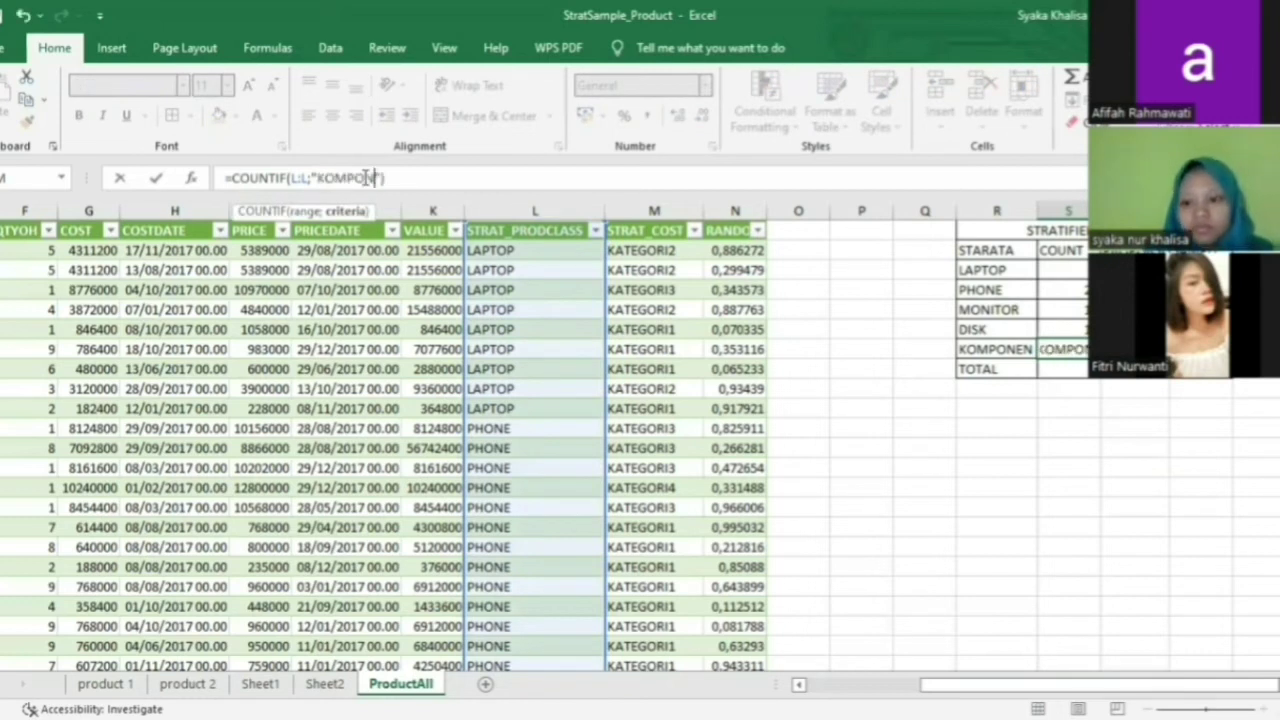
{"action": "type", "text": "EN"}
{"action": "key", "text": "Return"}
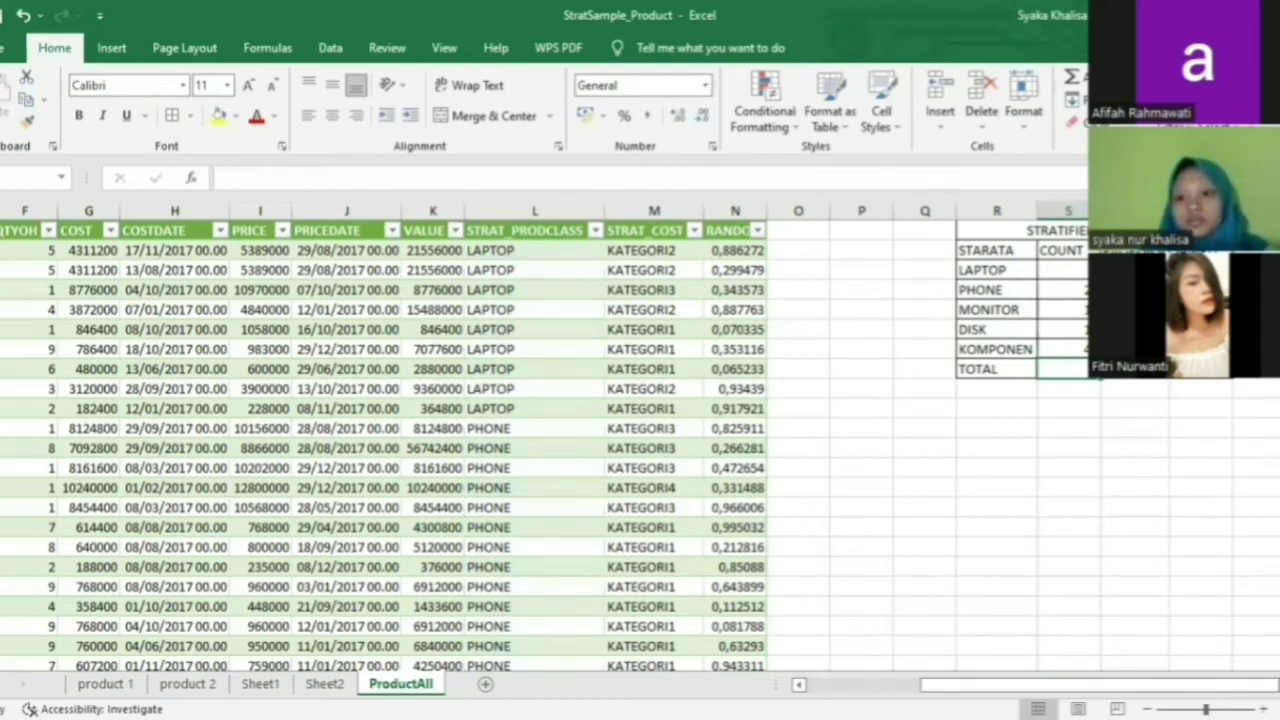
Sum the five stratum counts in the TOTAL row's COUNT cell with AutoSum.
{"action": "key", "text": "alt+equal"}
{"action": "key", "text": "Return"}
{"action": "key", "text": "Right"}
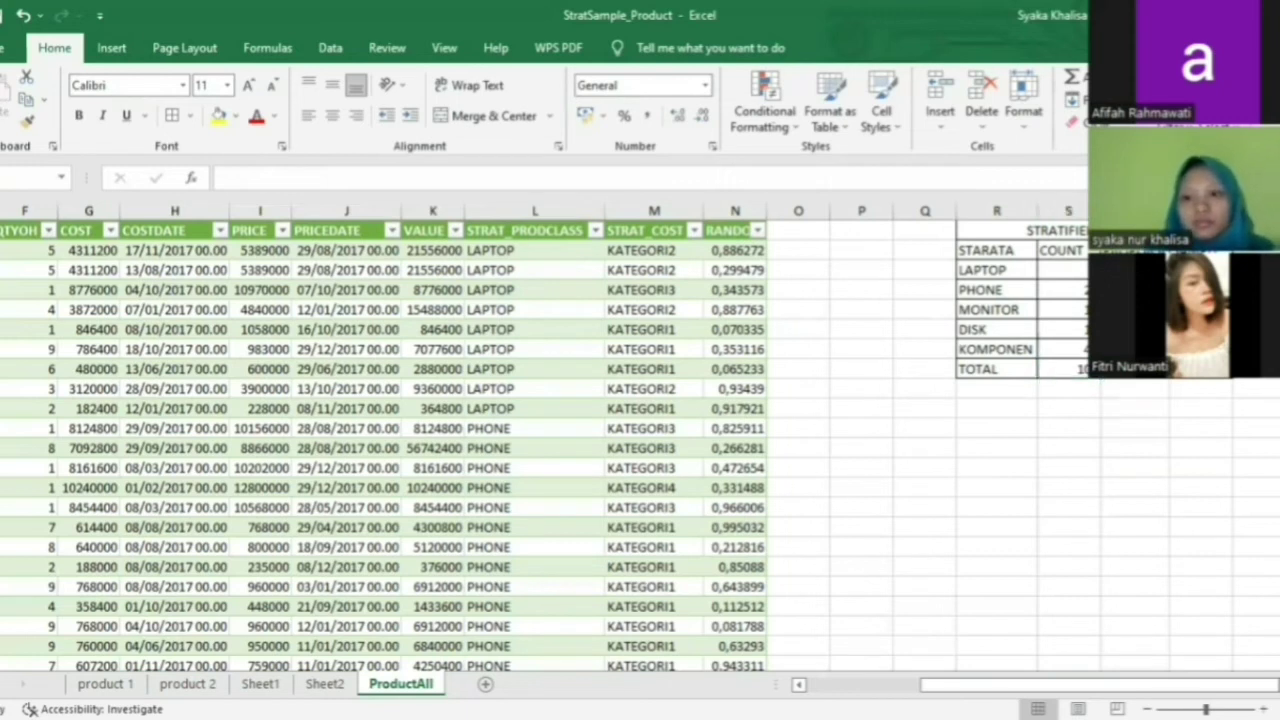
Enter =S3/S$8 as the LAPTOP row's PROPORSI value and fill it down through the KOMPONEN row.
{"action": "type", "text": "="}
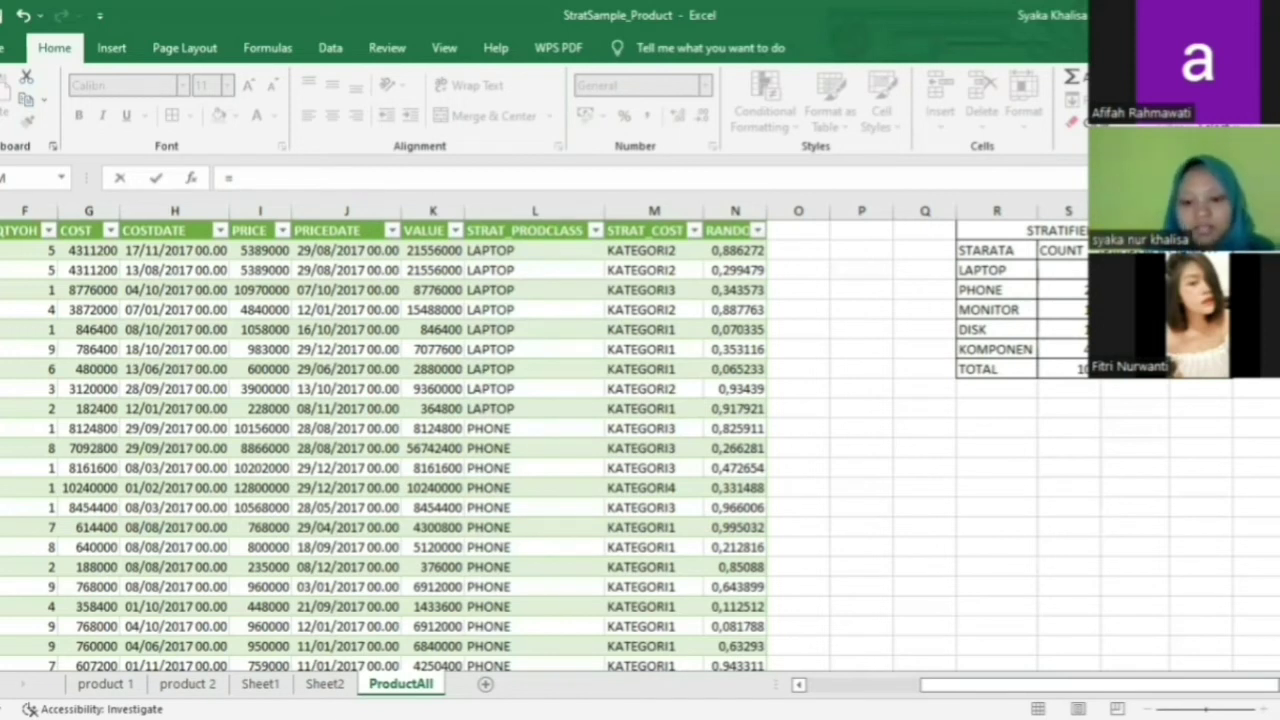
{"action": "type", "text": "S3/"}
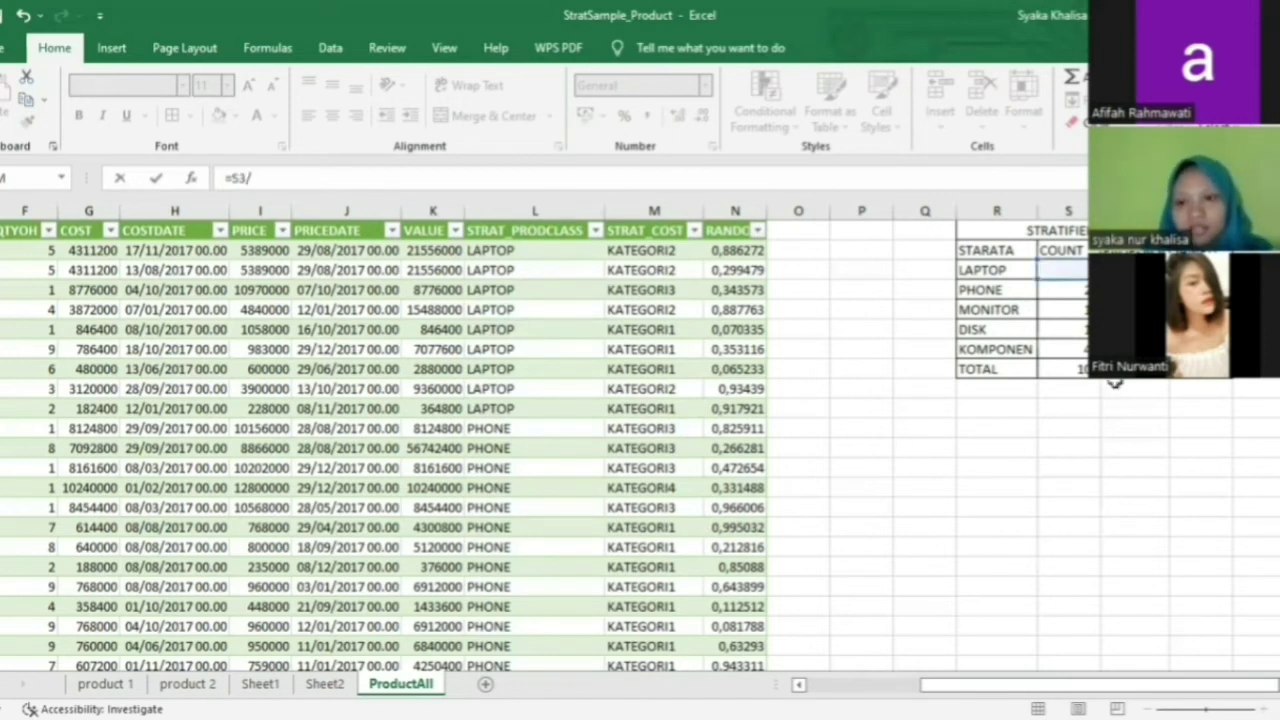
{"action": "left_click", "coordinate": [1075, 368]}
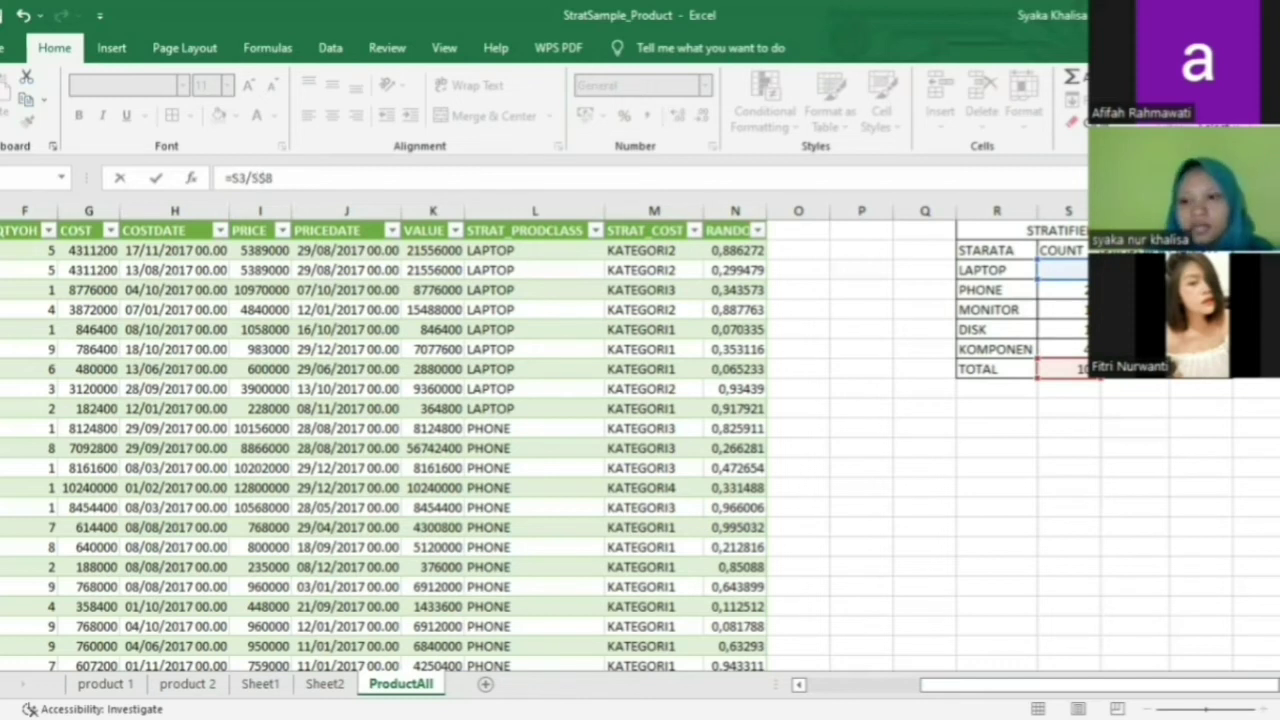
{"action": "key", "text": "Return"}
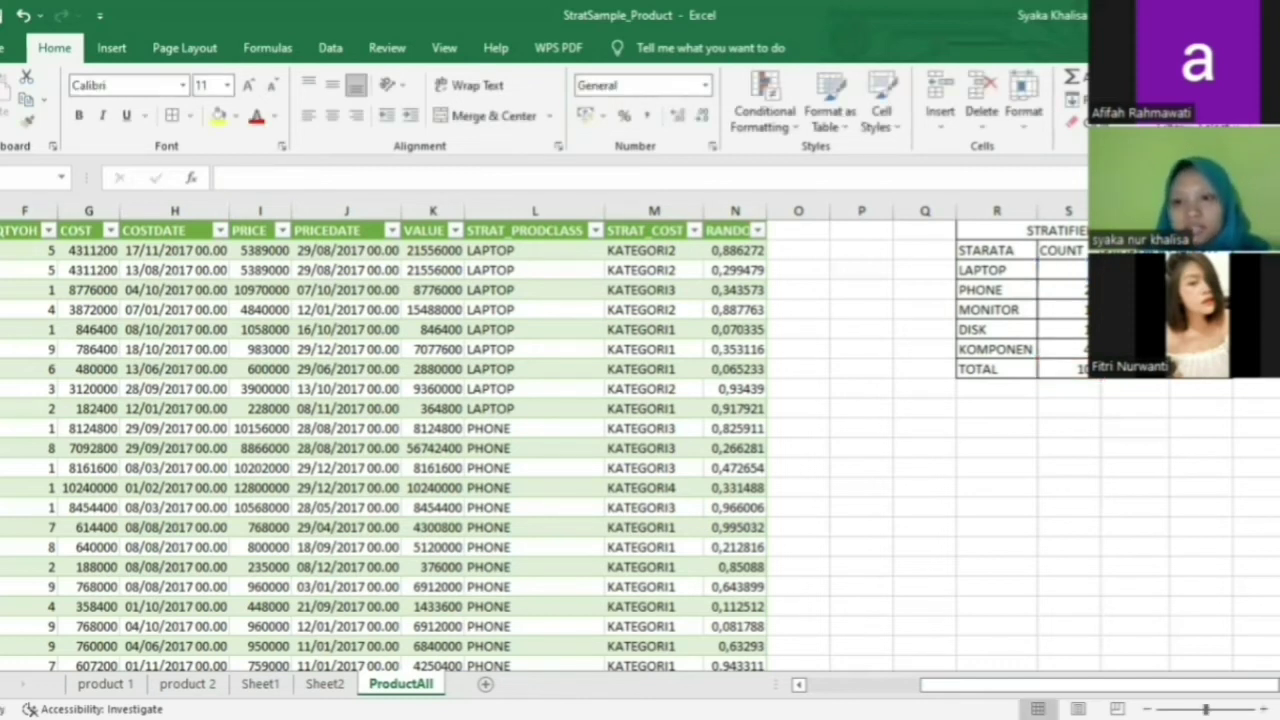
{"action": "key", "text": "Up"}
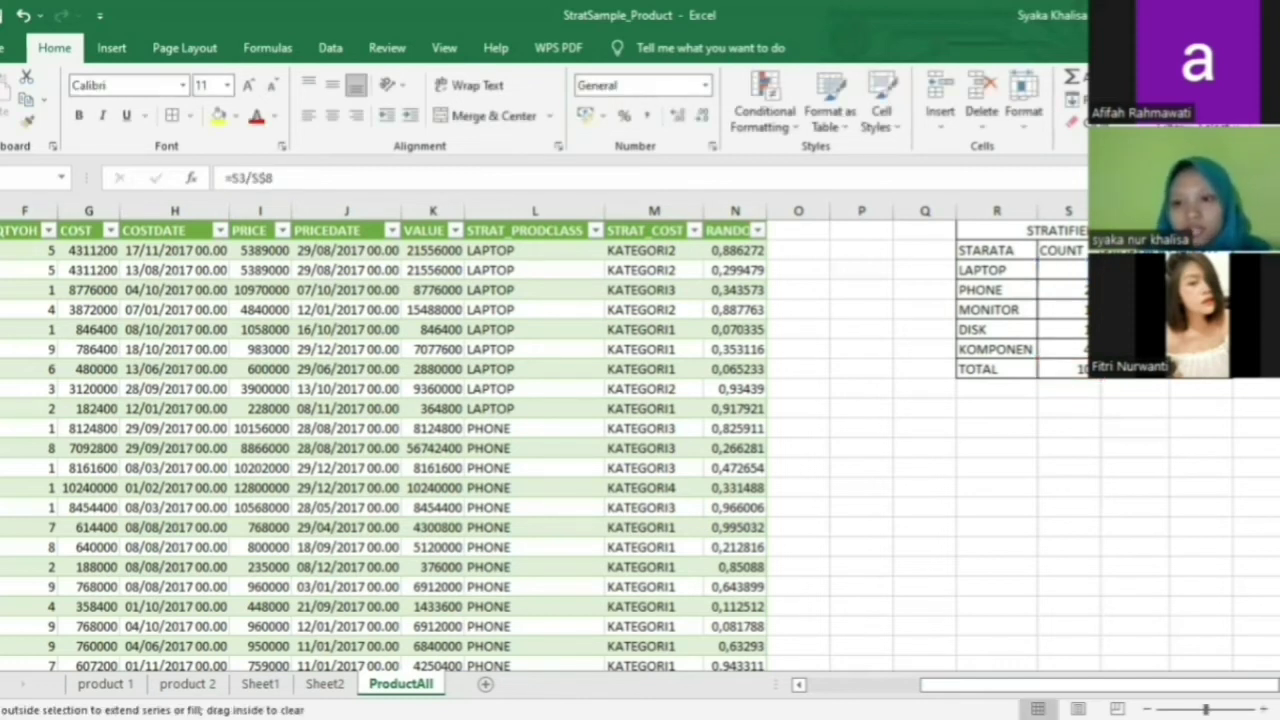
{"action": "left_click_drag", "start_coordinate": [1150, 300], "coordinate": [1150, 358]}
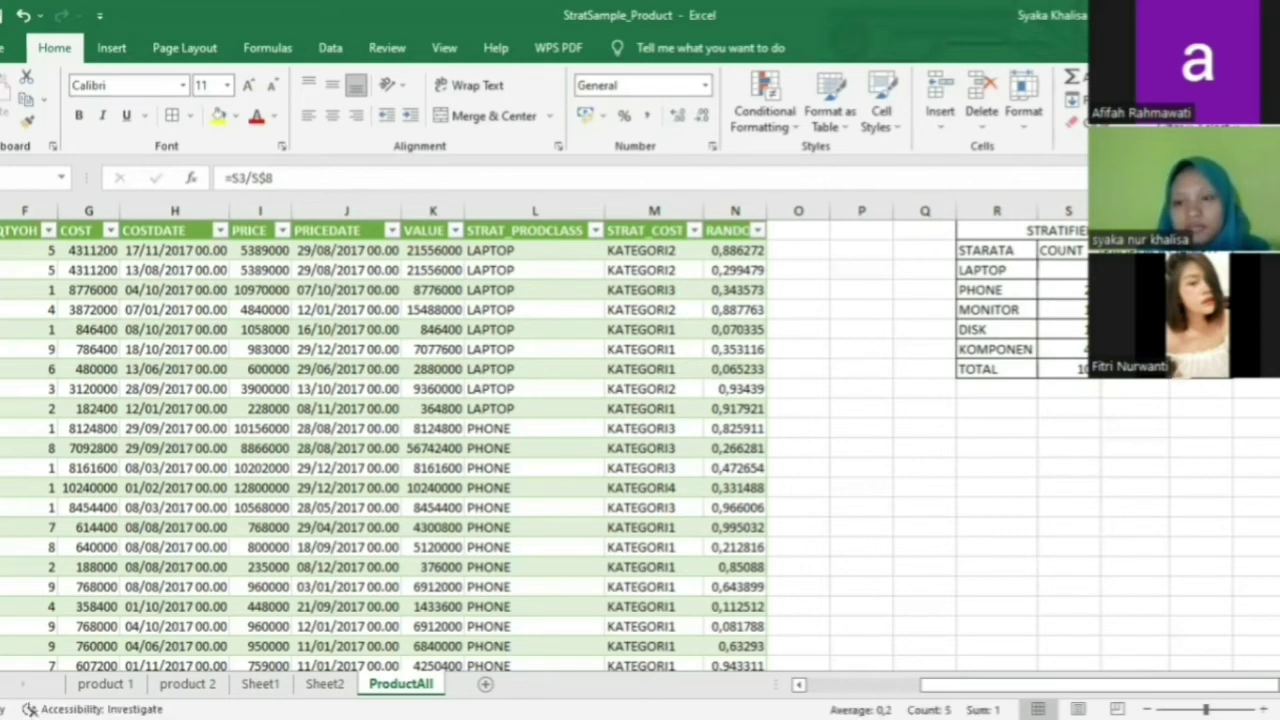
Enter =ROUND(20*T3;0) as the LAPTOP row's sample value and fill it down through the KOMPONEN row.
{"action": "type", "text": "="}
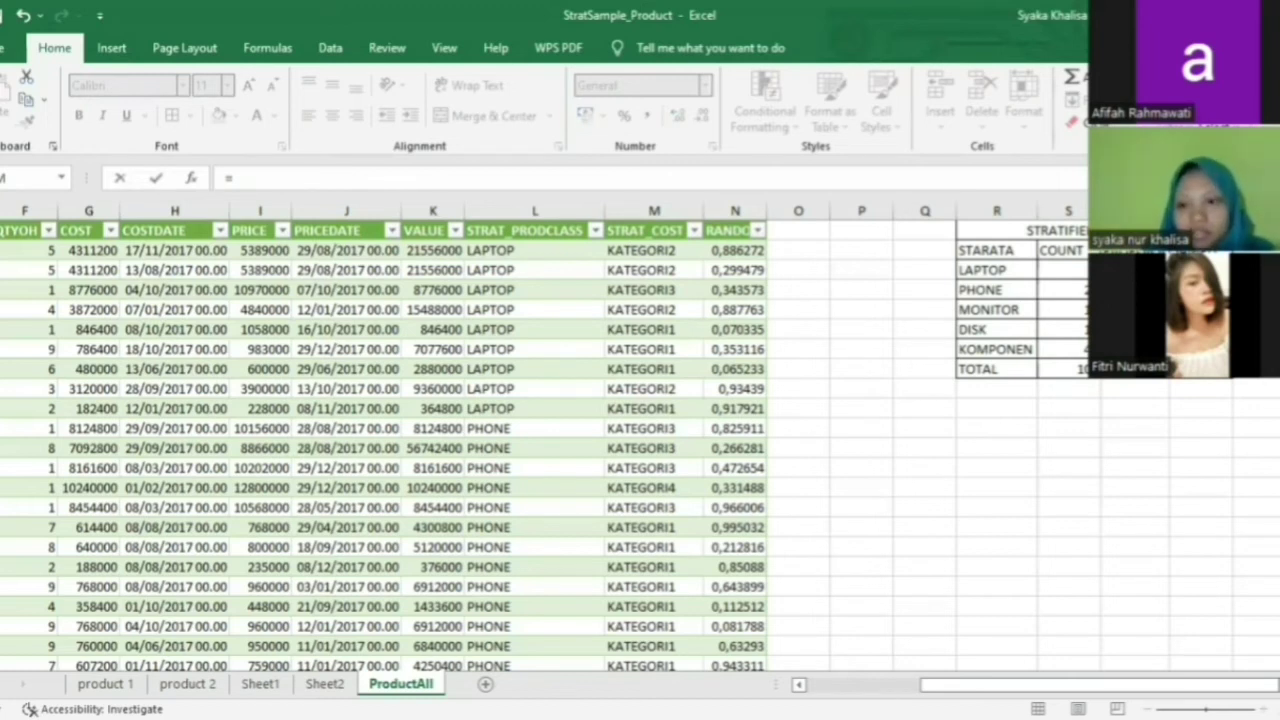
{"action": "type", "text": "ROUND"}
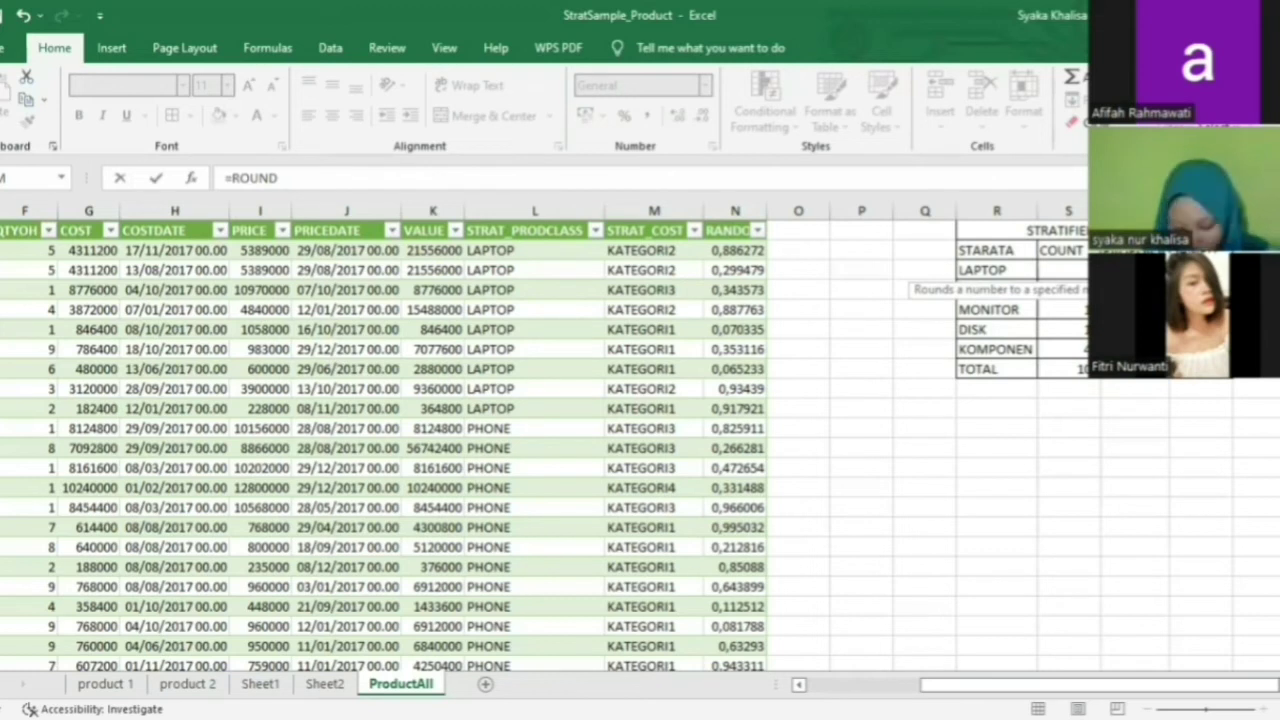
{"action": "type", "text": "(20"}
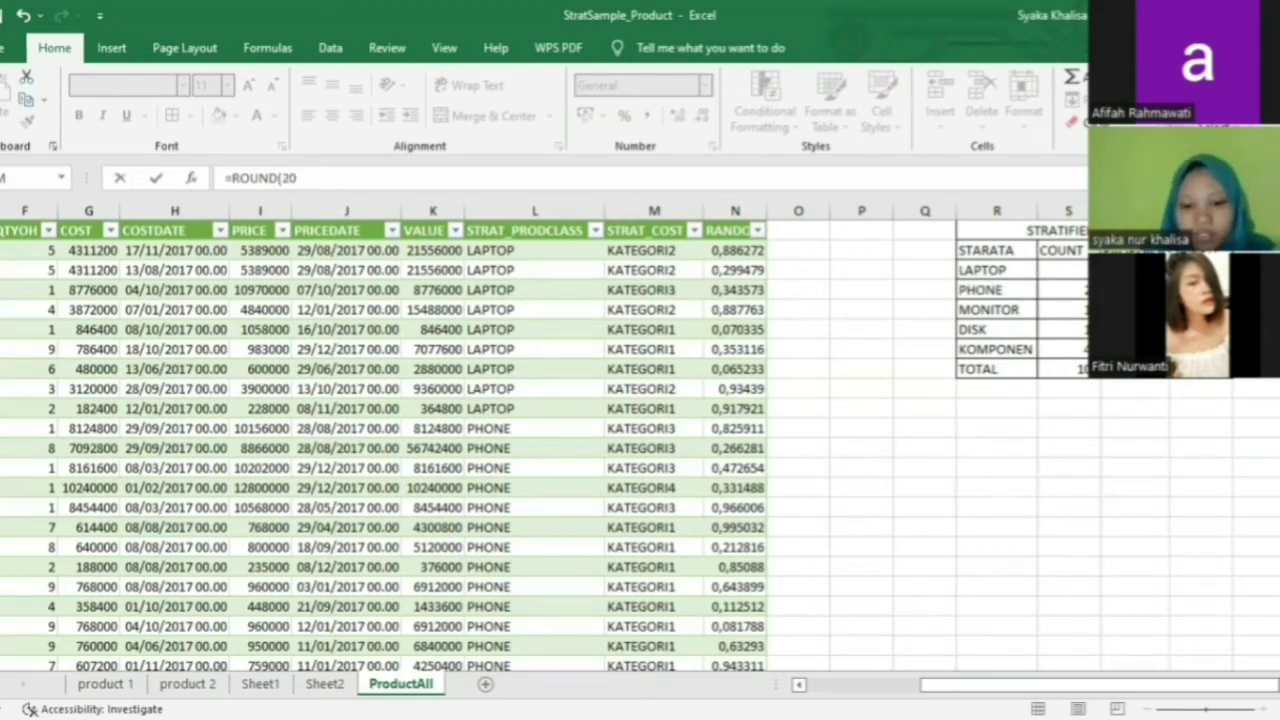
{"action": "type", "text": "*"}
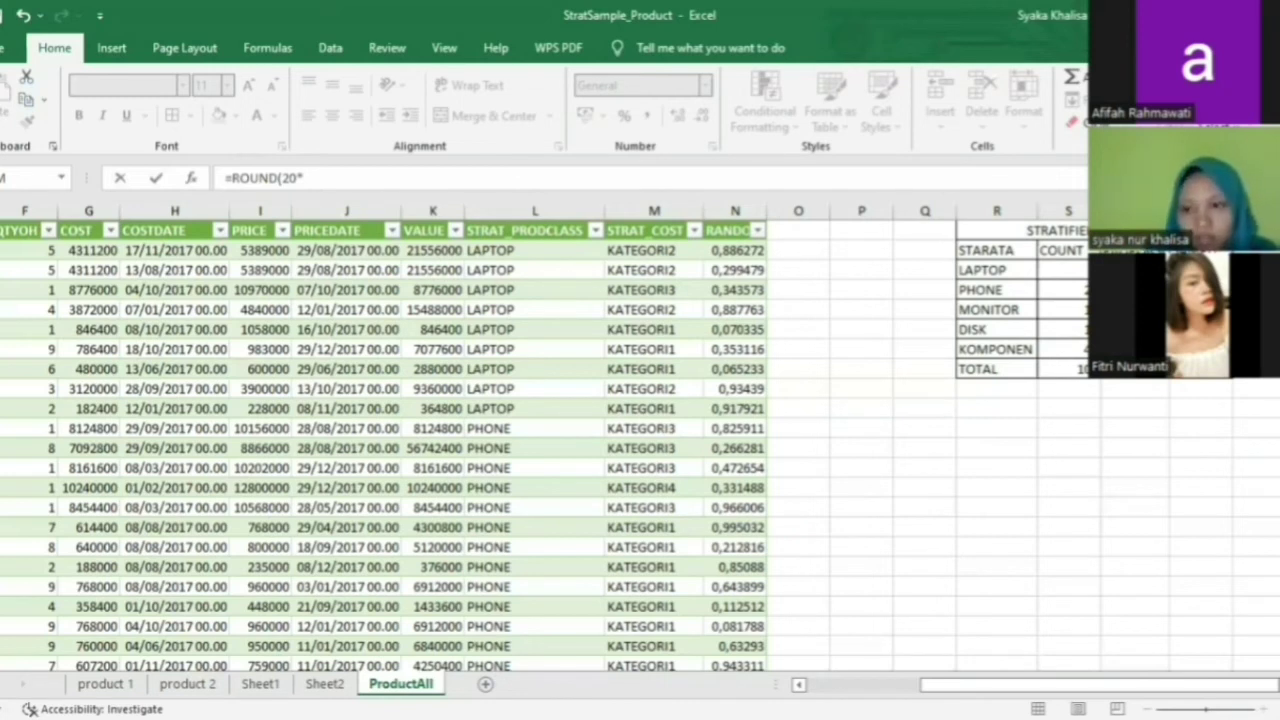
{"action": "type", "text": "T3"}
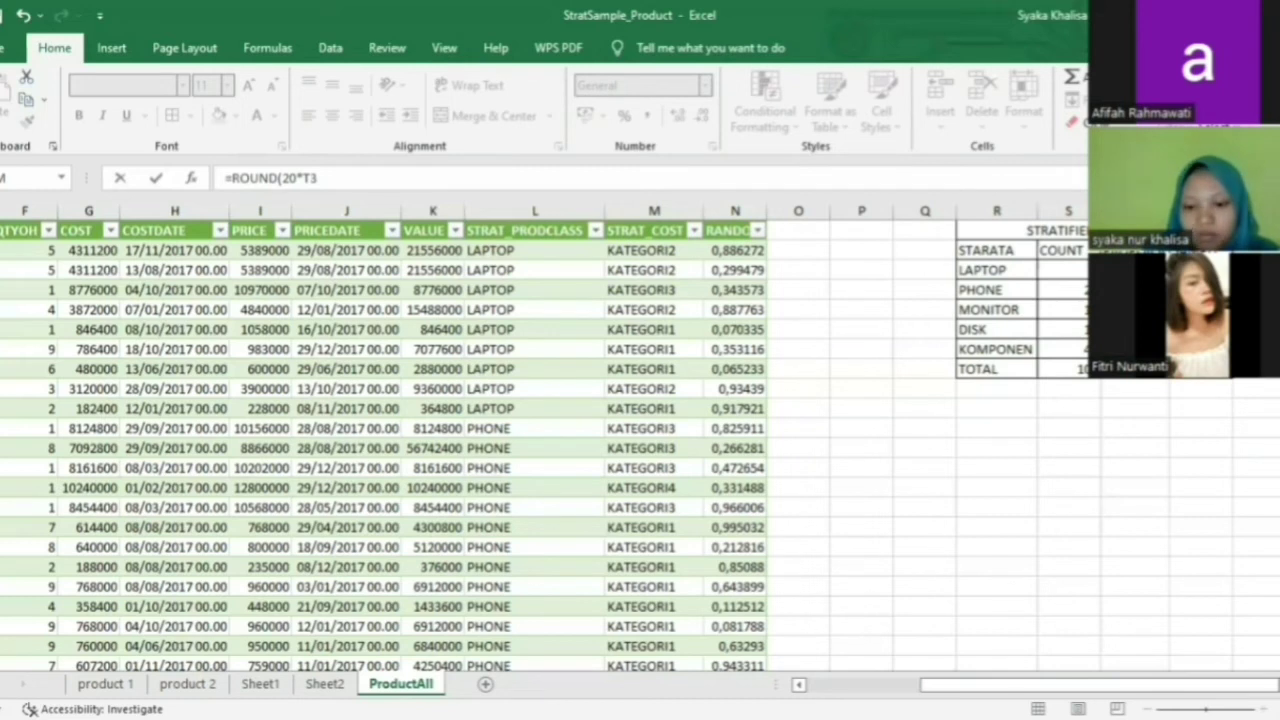
{"action": "type", "text": ";0)"}
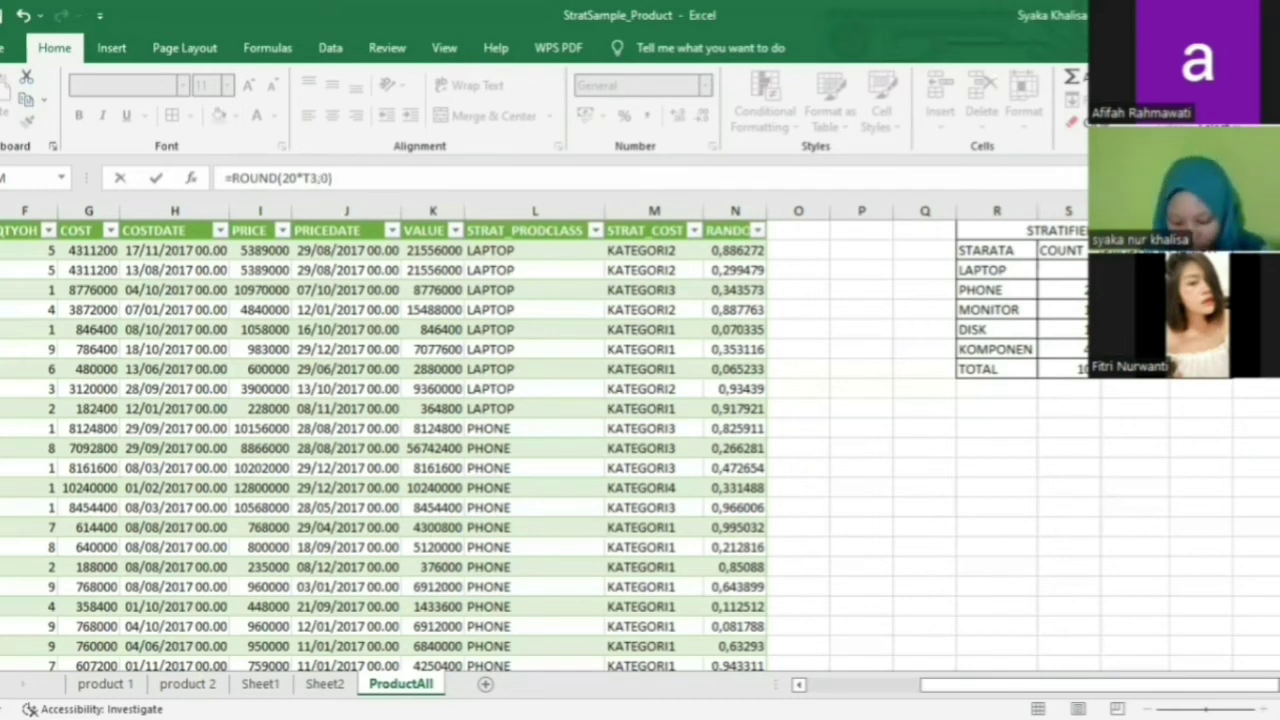
{"action": "key", "text": "Return"}
{"action": "key", "text": "Up"}
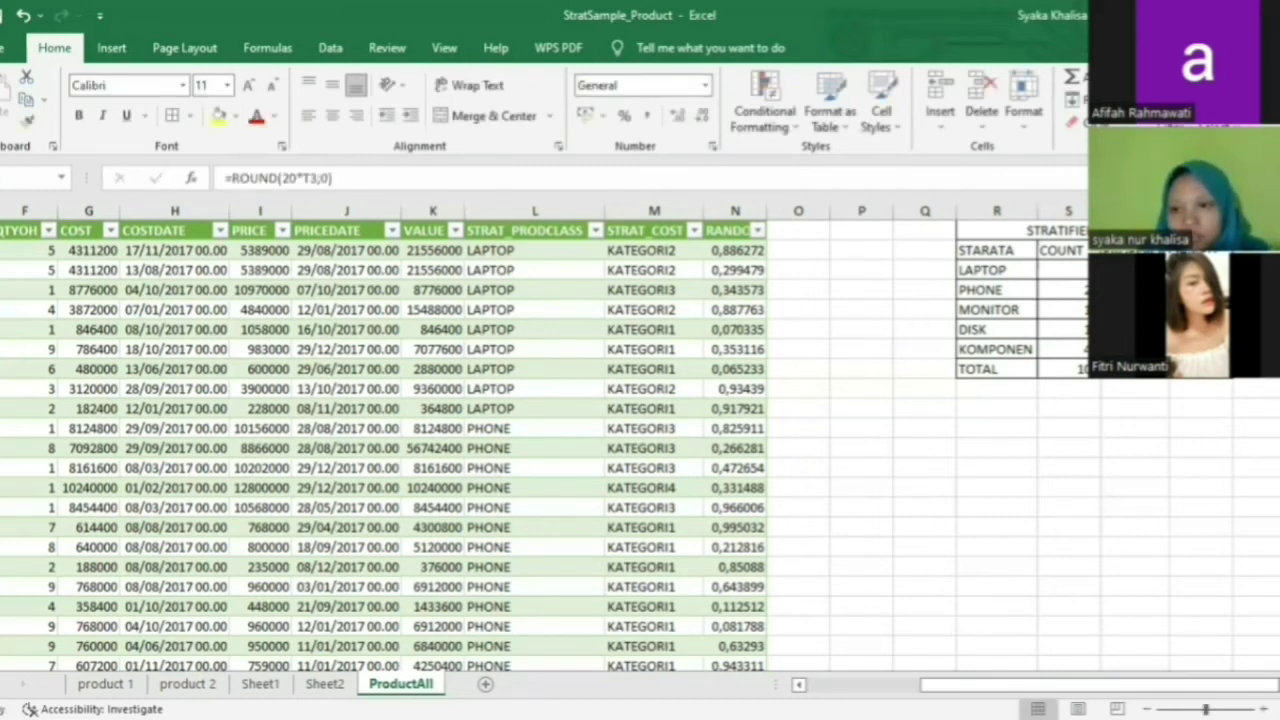
{"action": "left_click_drag", "start_coordinate": [1232, 279], "coordinate": [1232, 349]}
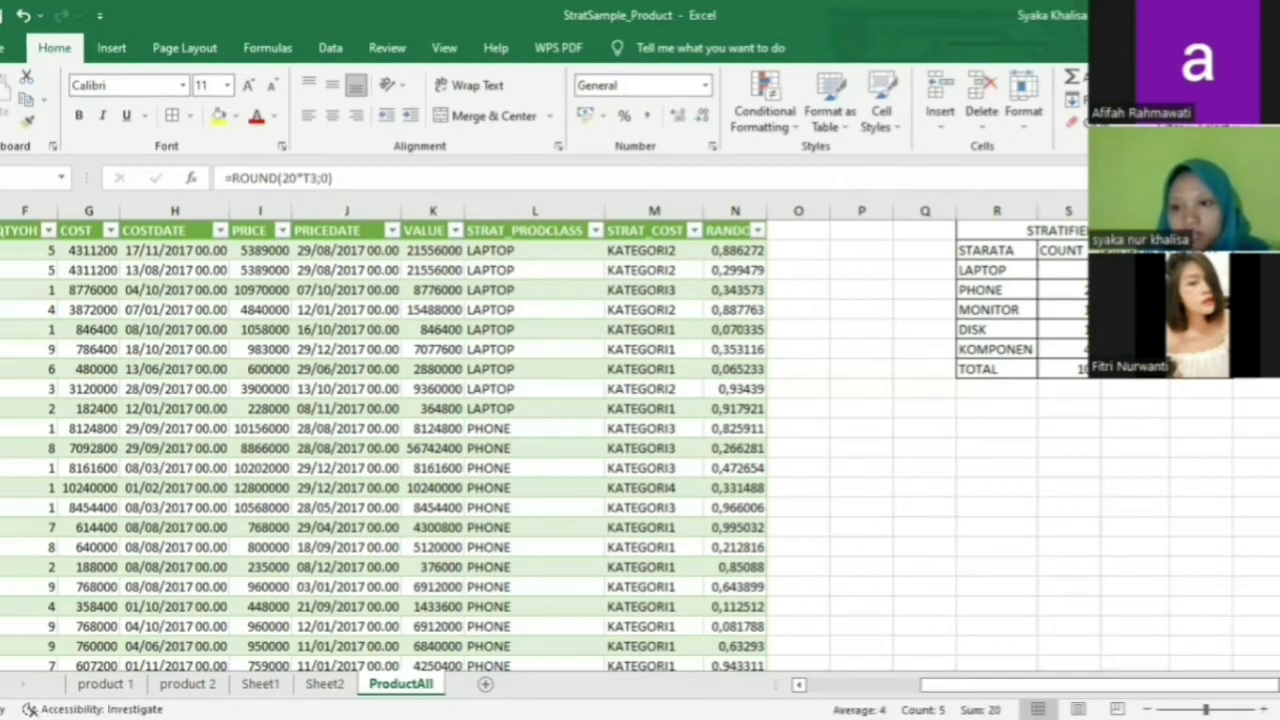
{"action": "key", "text": "Delete"}
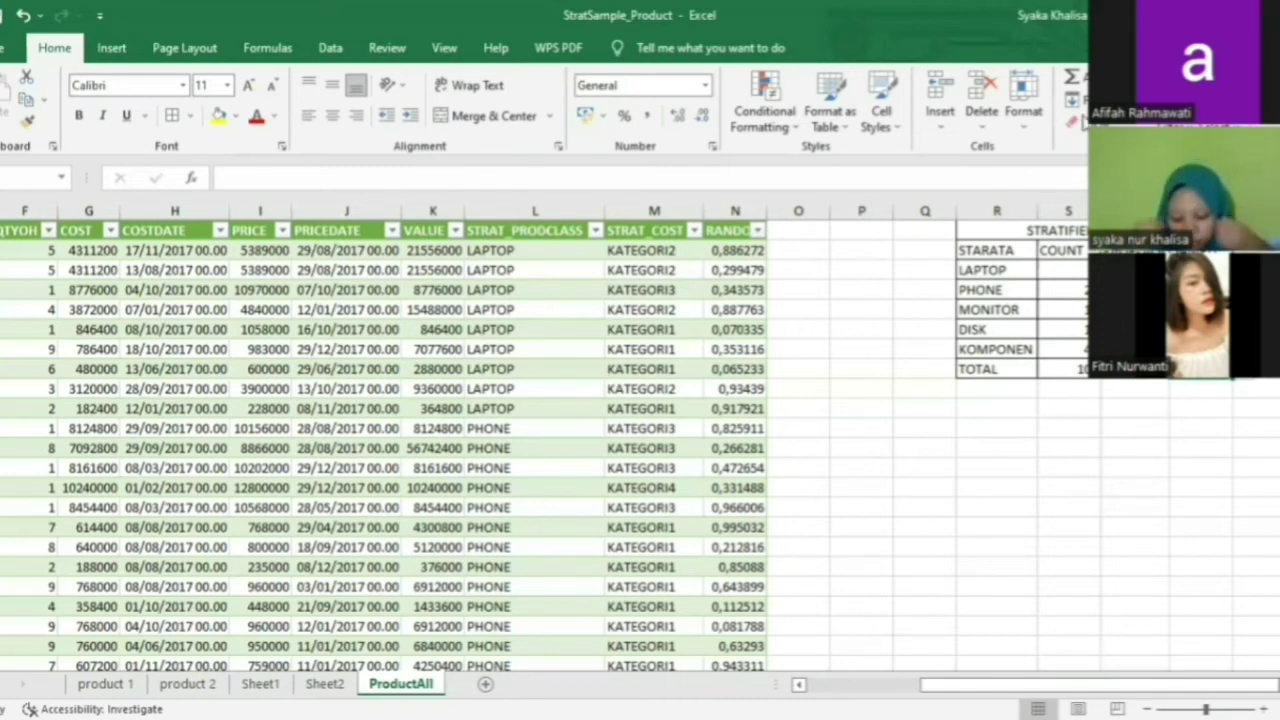
{"action": "key", "text": "Down"}
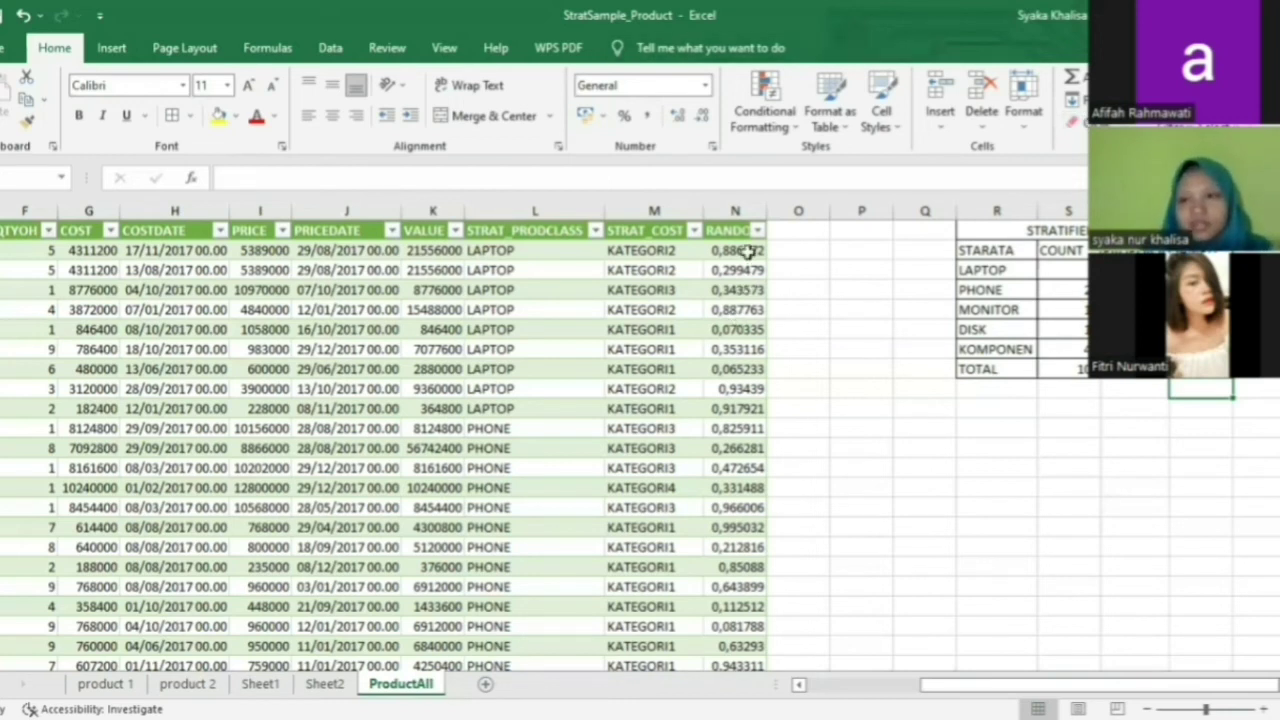
Sort the product table by PRODCLASS and then RANDOM, both ascending, sorting numbers and numbers stored as text separately.
{"action": "left_click", "coordinate": [748, 252]}
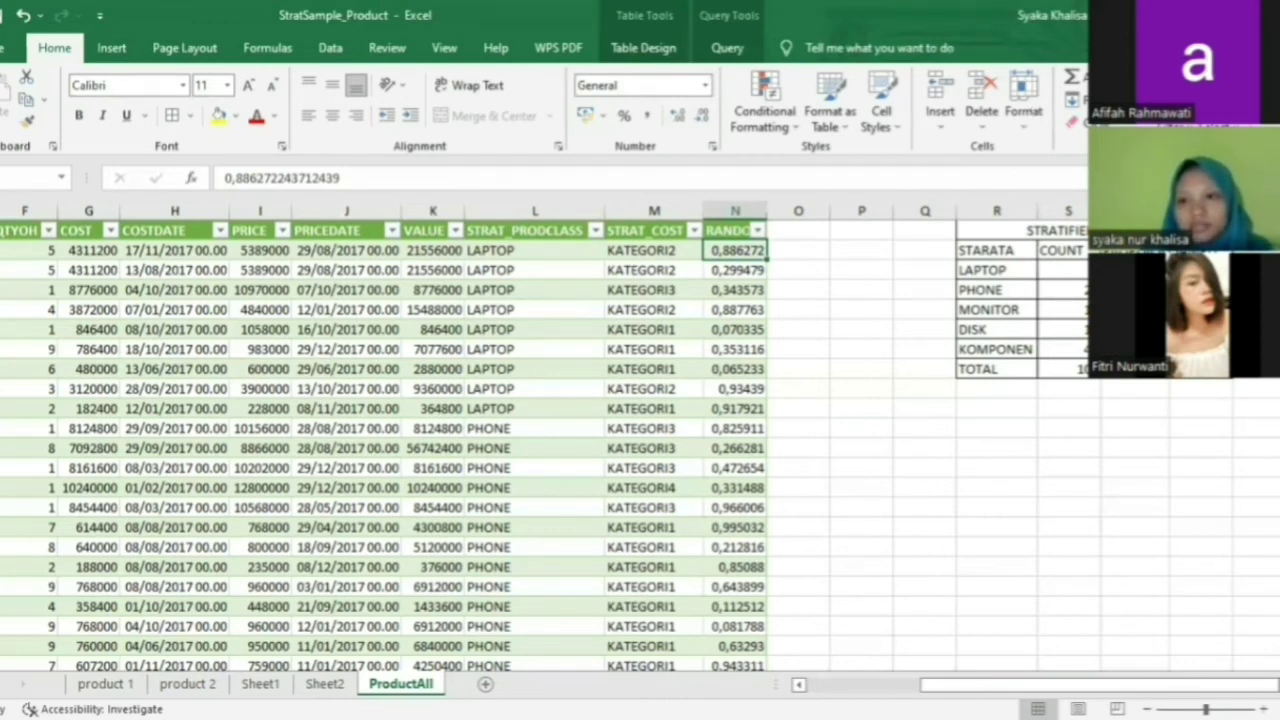
{"action": "key", "text": "alt+d"}
{"action": "key", "text": "s"}
{"action": "left_click", "coordinate": [334, 437]}
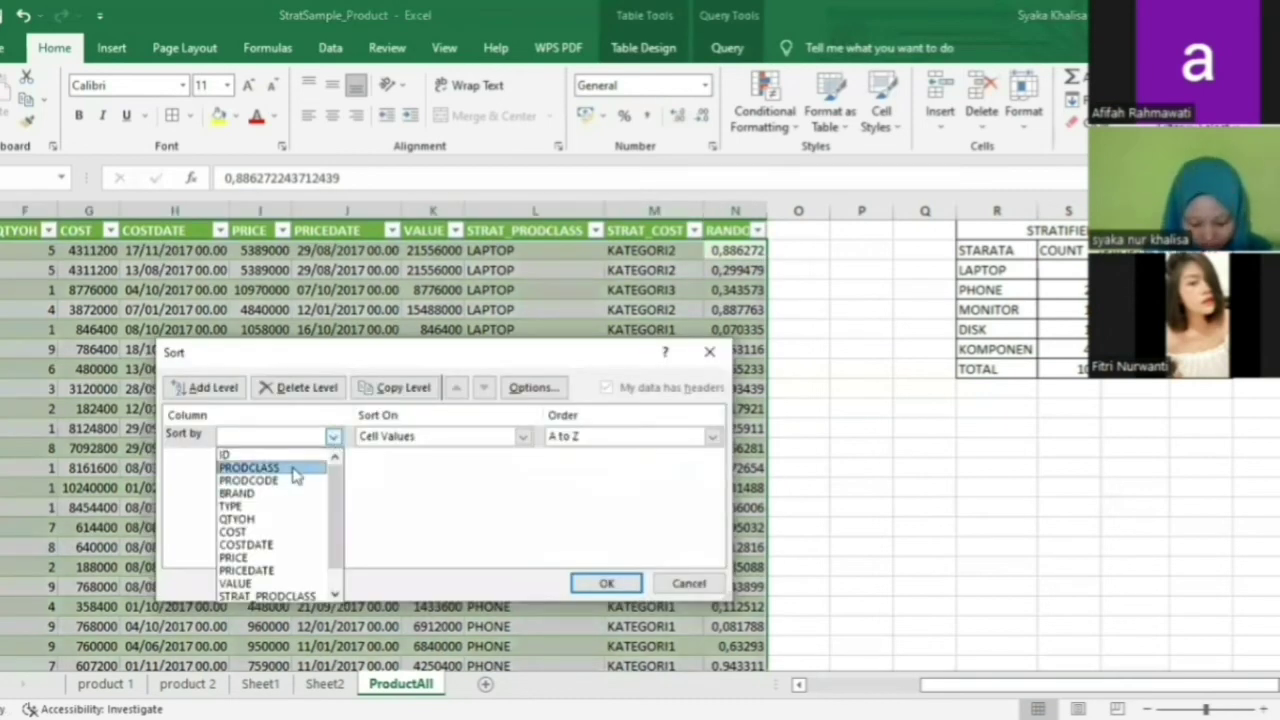
{"action": "left_click", "coordinate": [250, 430]}
{"action": "left_click", "coordinate": [222, 389]}
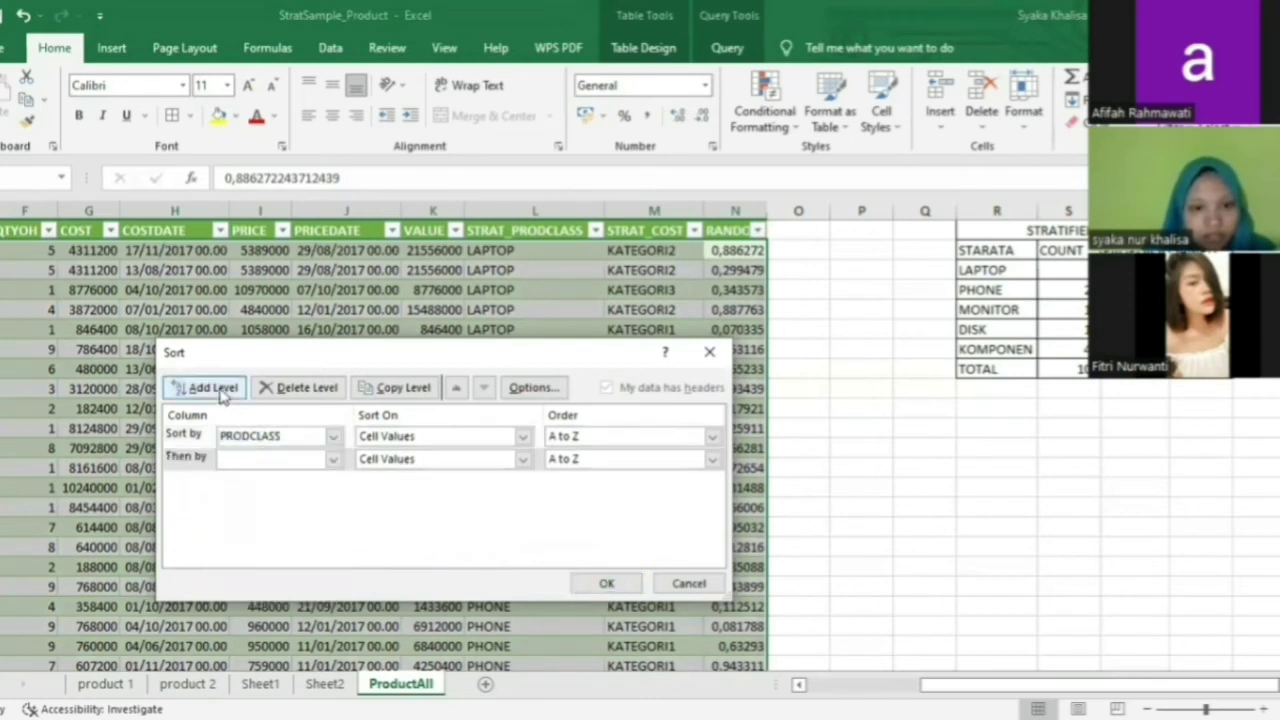
{"action": "left_click", "coordinate": [333, 459]}
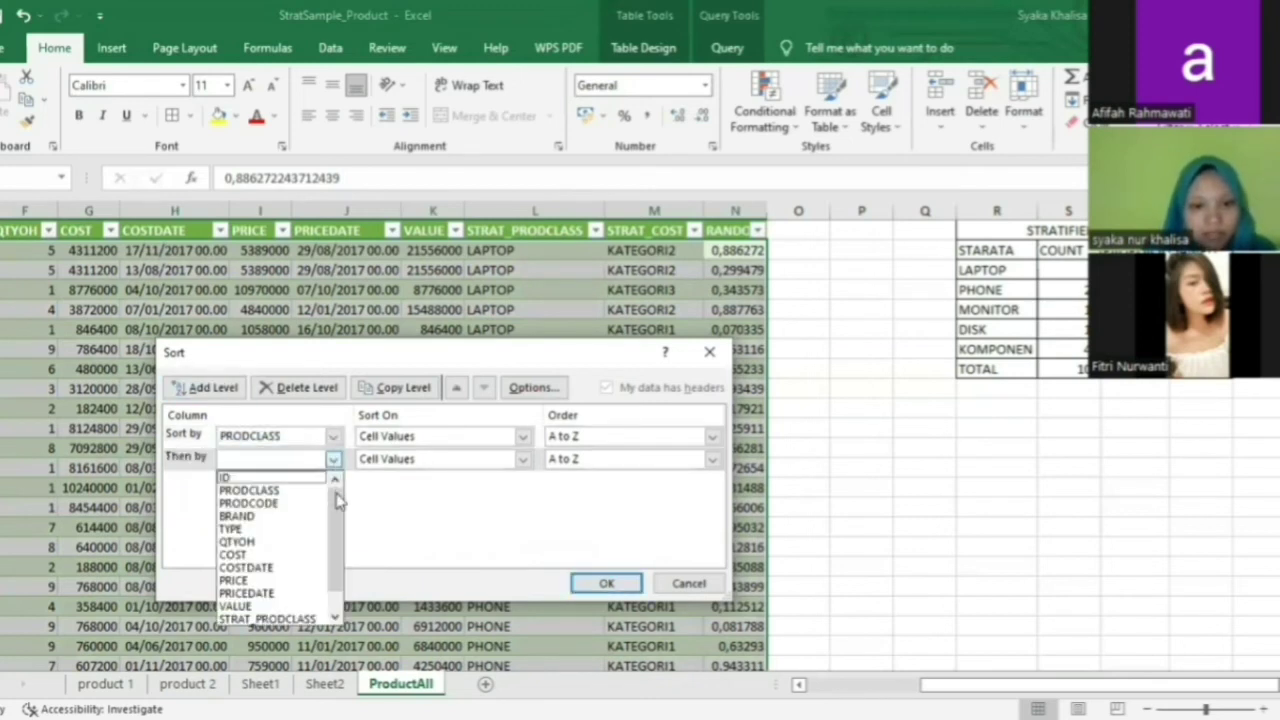
{"action": "scroll", "coordinate": [338, 560], "scroll_direction": "down", "scroll_amount": 1}
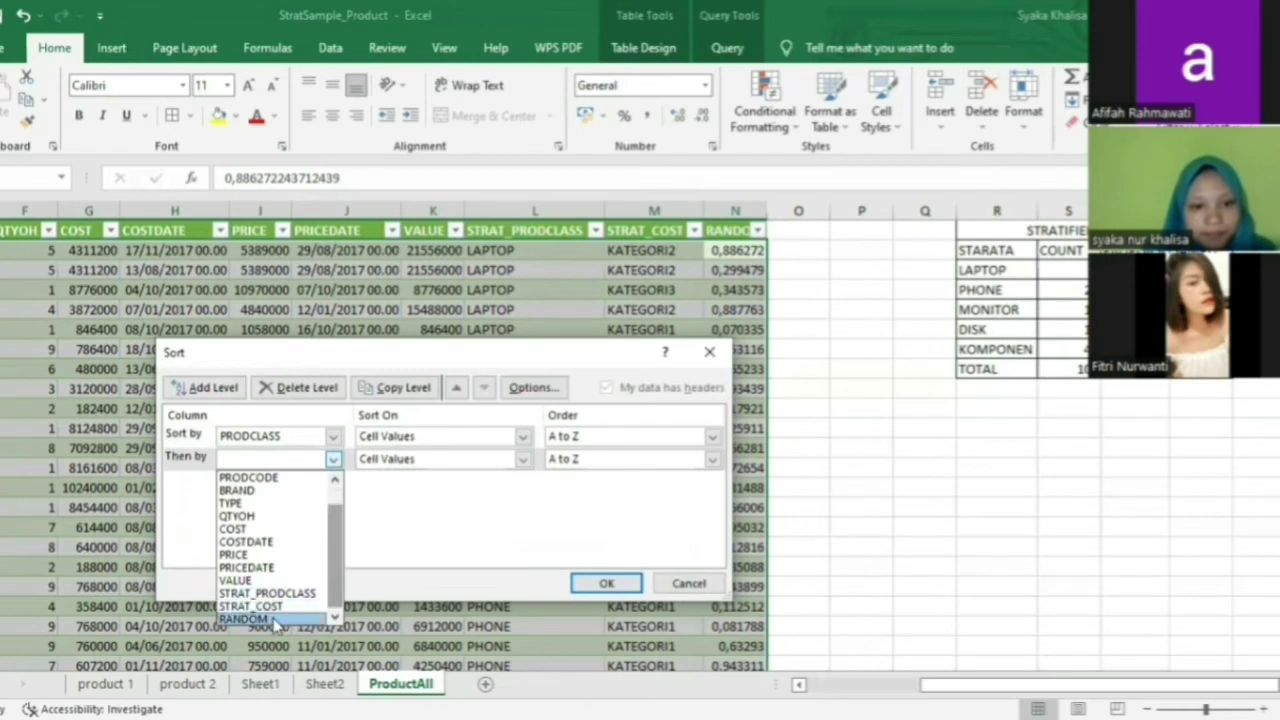
{"action": "left_click", "coordinate": [276, 618]}
{"action": "left_click", "coordinate": [597, 590]}
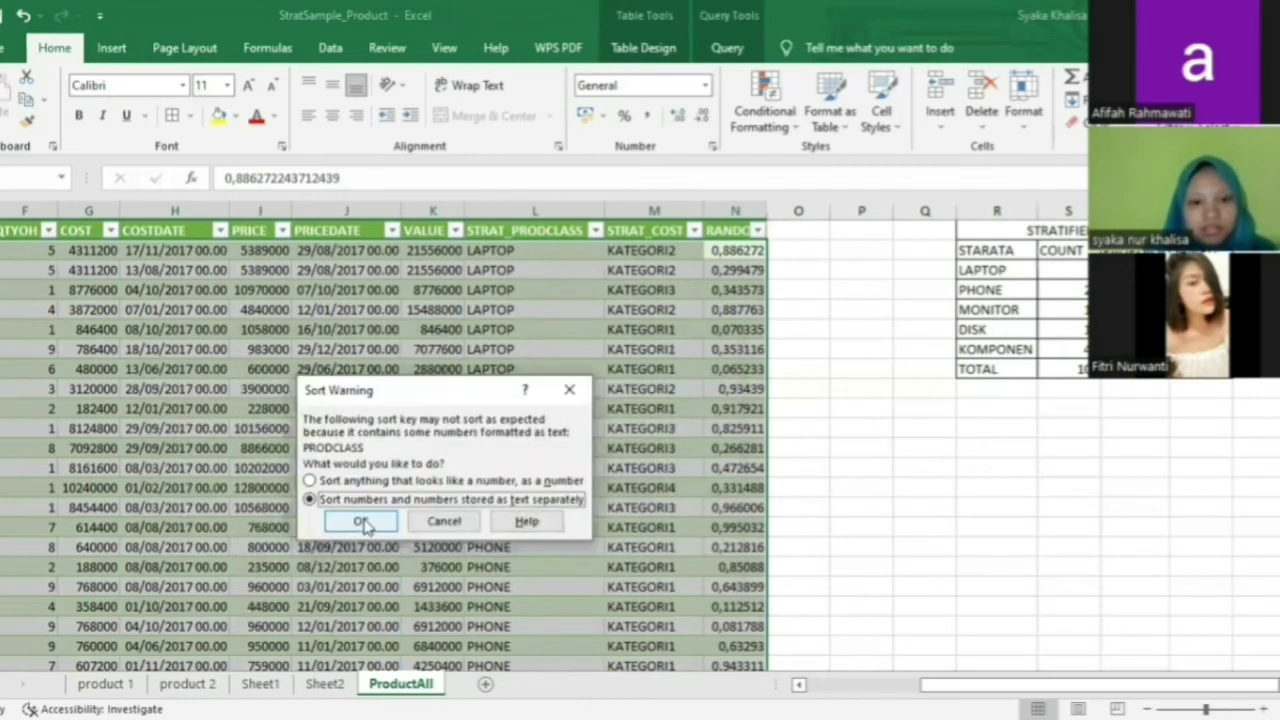
{"action": "left_click", "coordinate": [362, 523]}
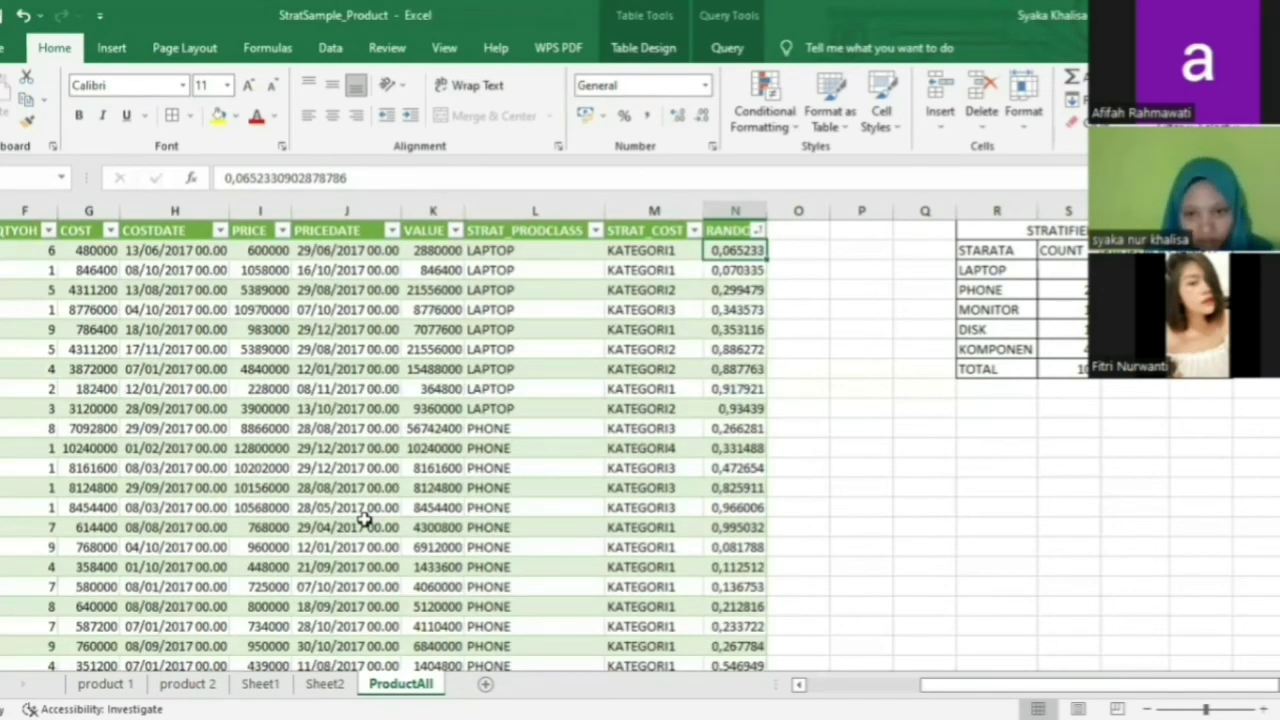
Add a new table column with the header URUTAN directly after the RANDOM column.
{"action": "left_click", "coordinate": [799, 231]}
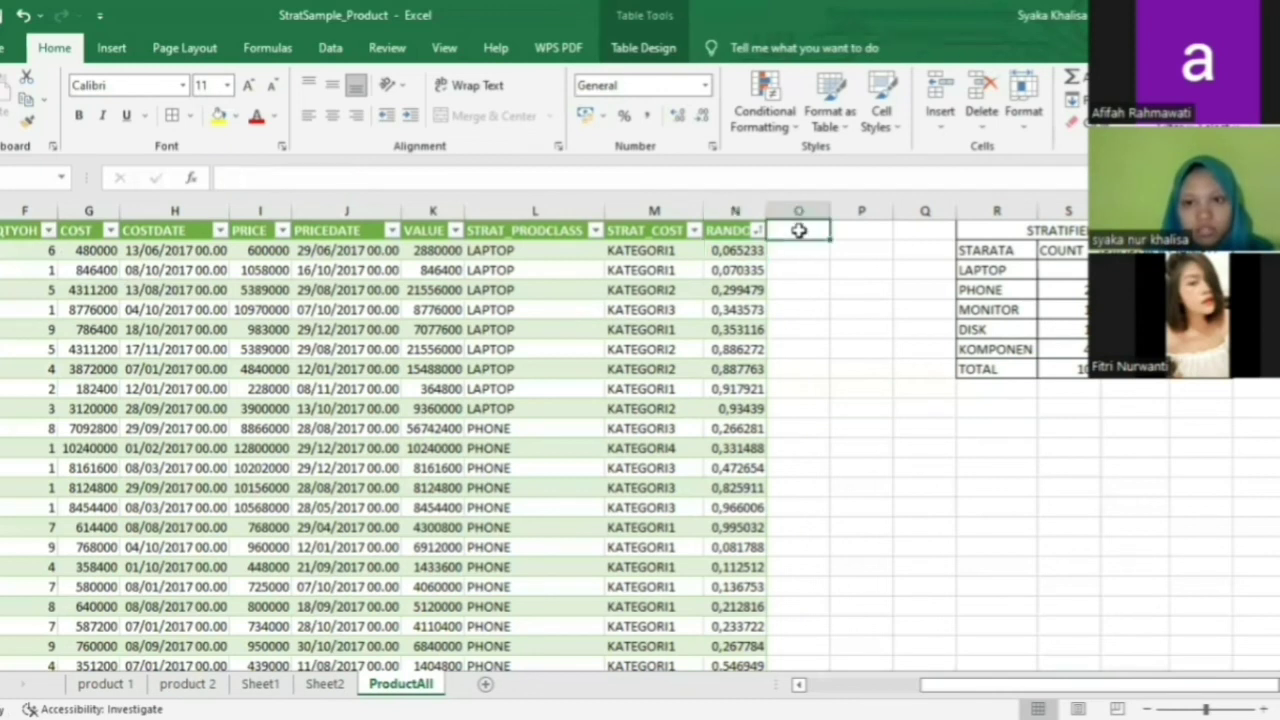
{"action": "type", "text": "URUTAN"}
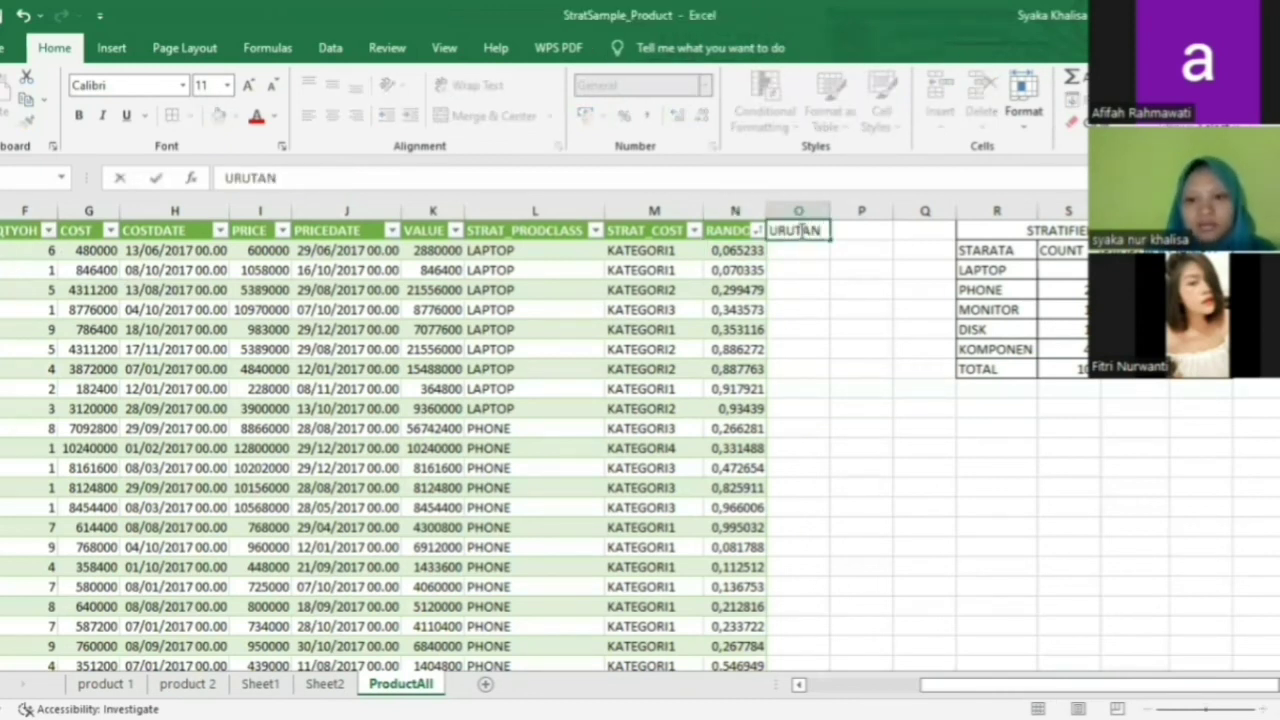
{"action": "key", "text": "Return"}
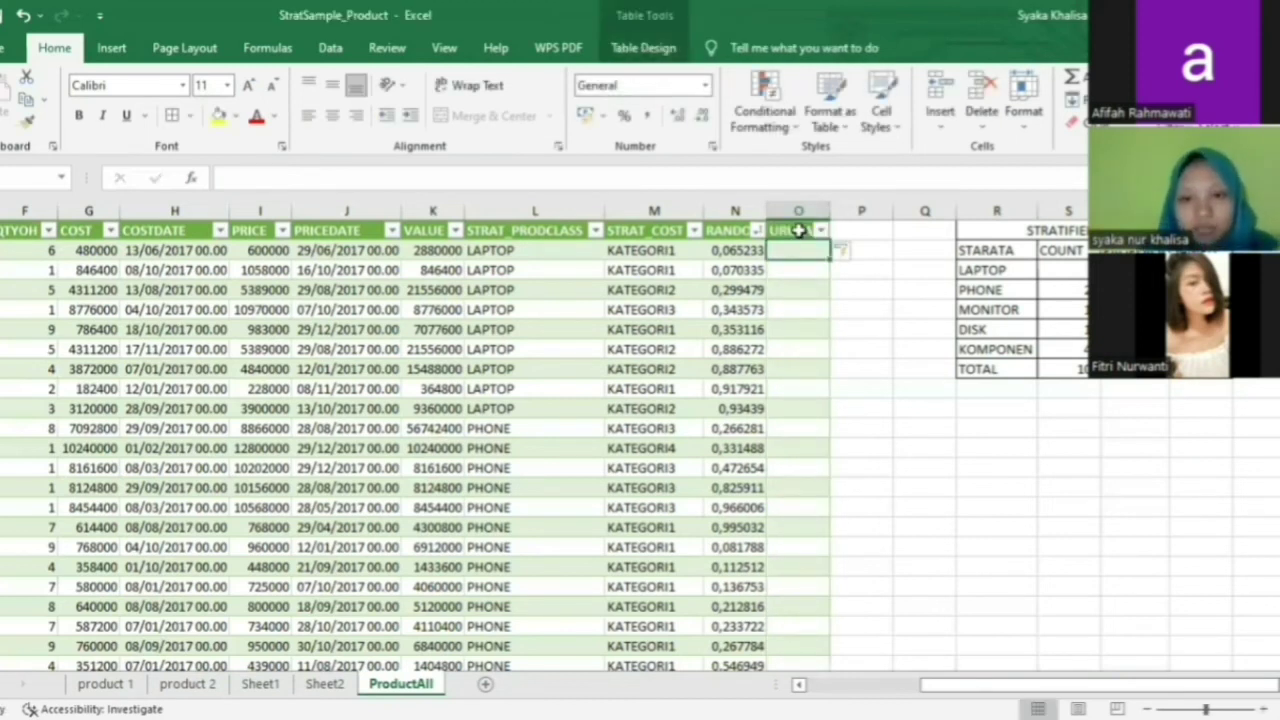
{"action": "type", "text": "="}
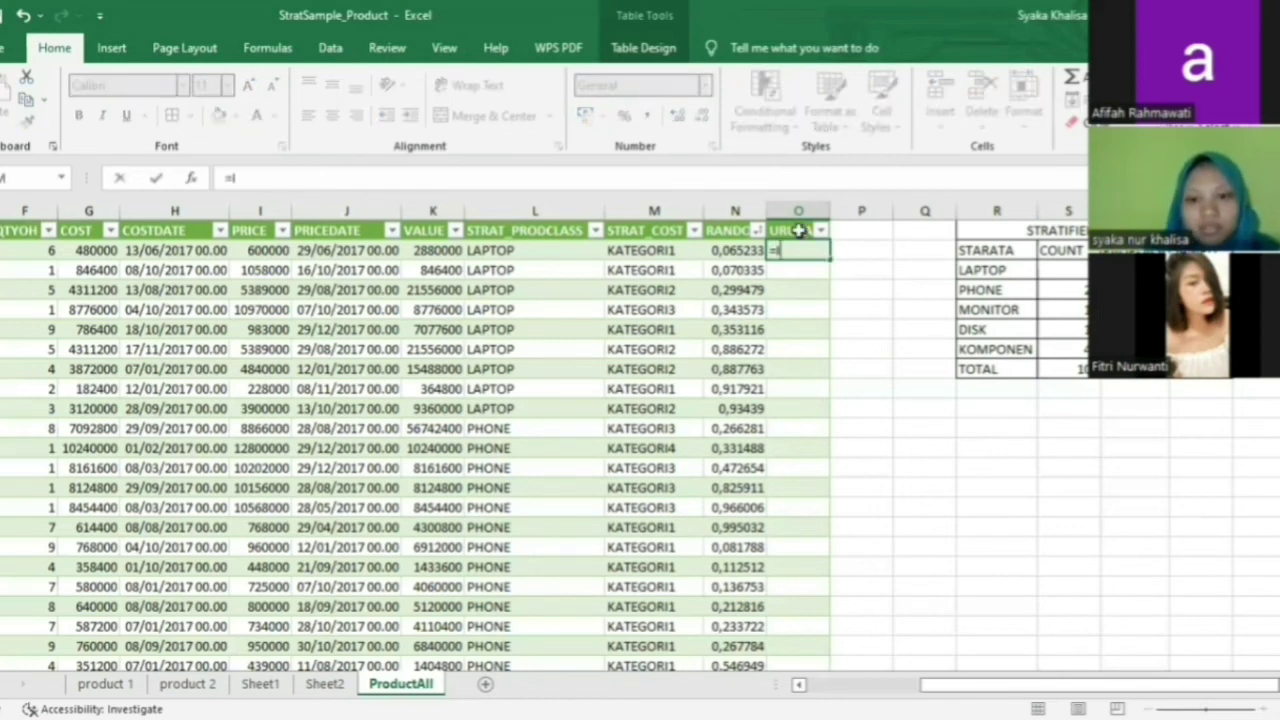
{"action": "type", "text": "IF"}
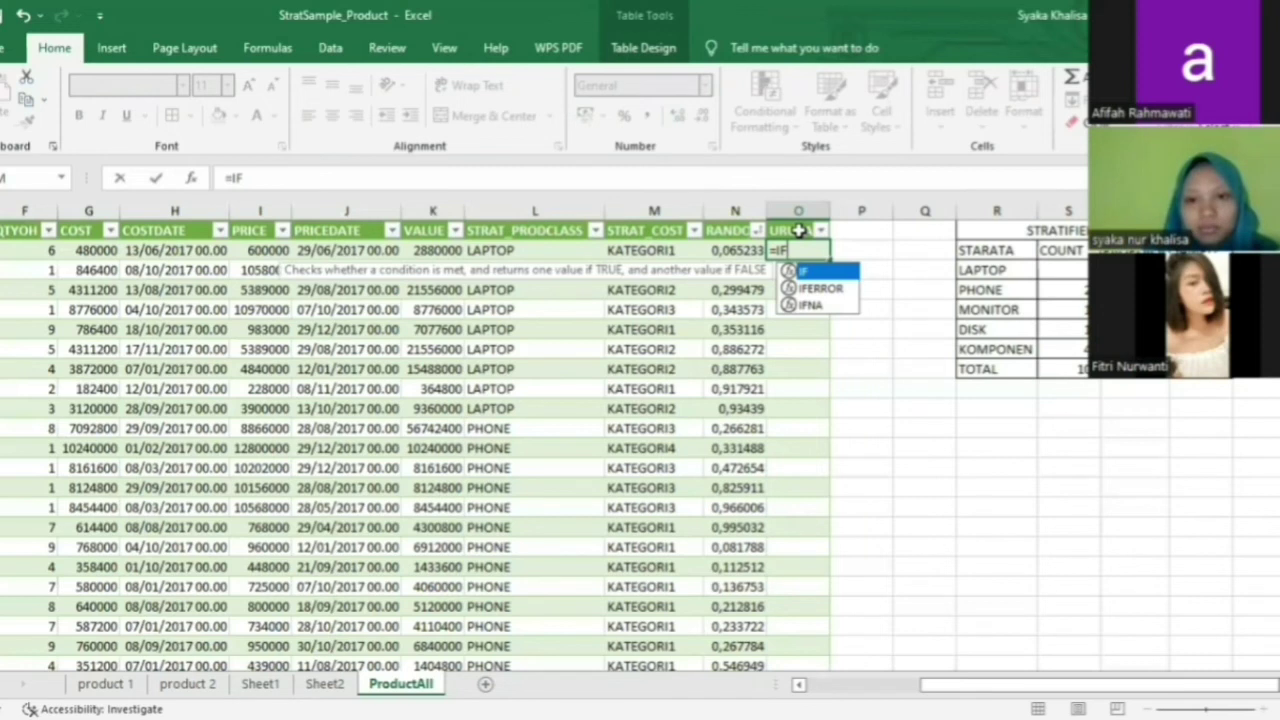
{"action": "key", "text": "Escape"}
Enter 1 in the first URUTAN row and =IF(N2<N3;O2+1;IF(N2>N3;1;0)) in the row below it.
{"action": "type", "text": "1"}
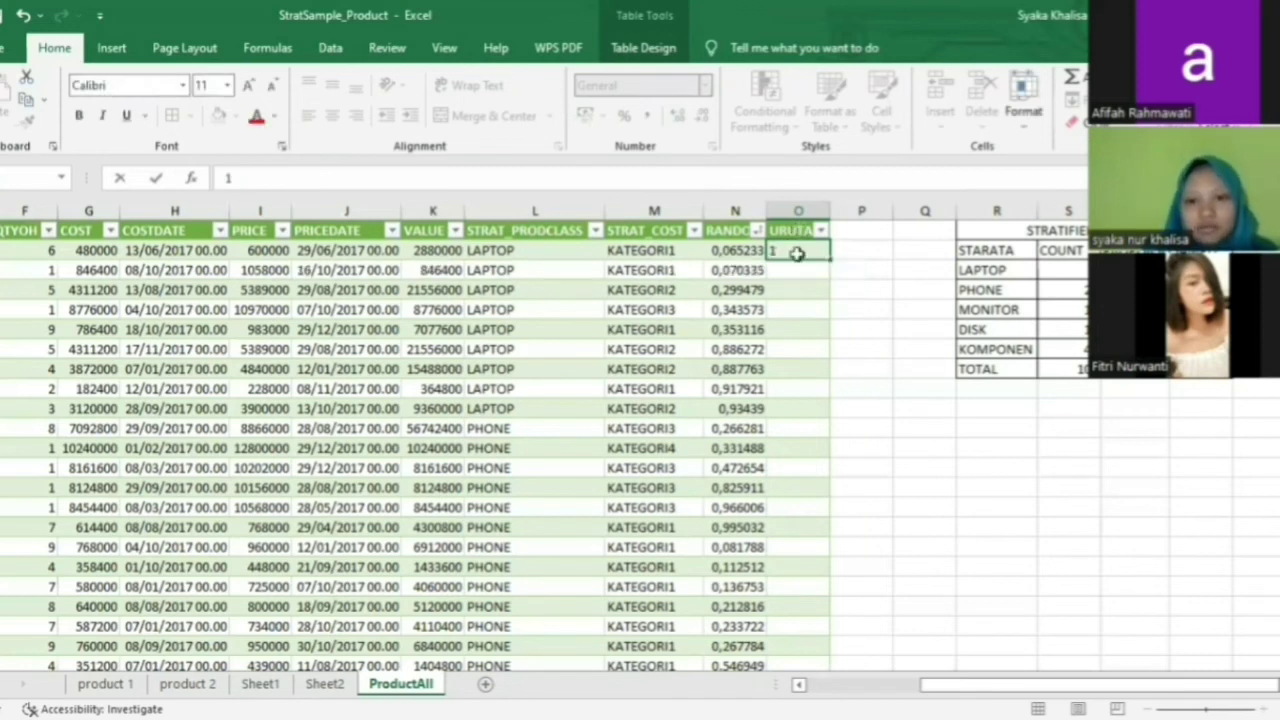
{"action": "key", "text": "Return"}
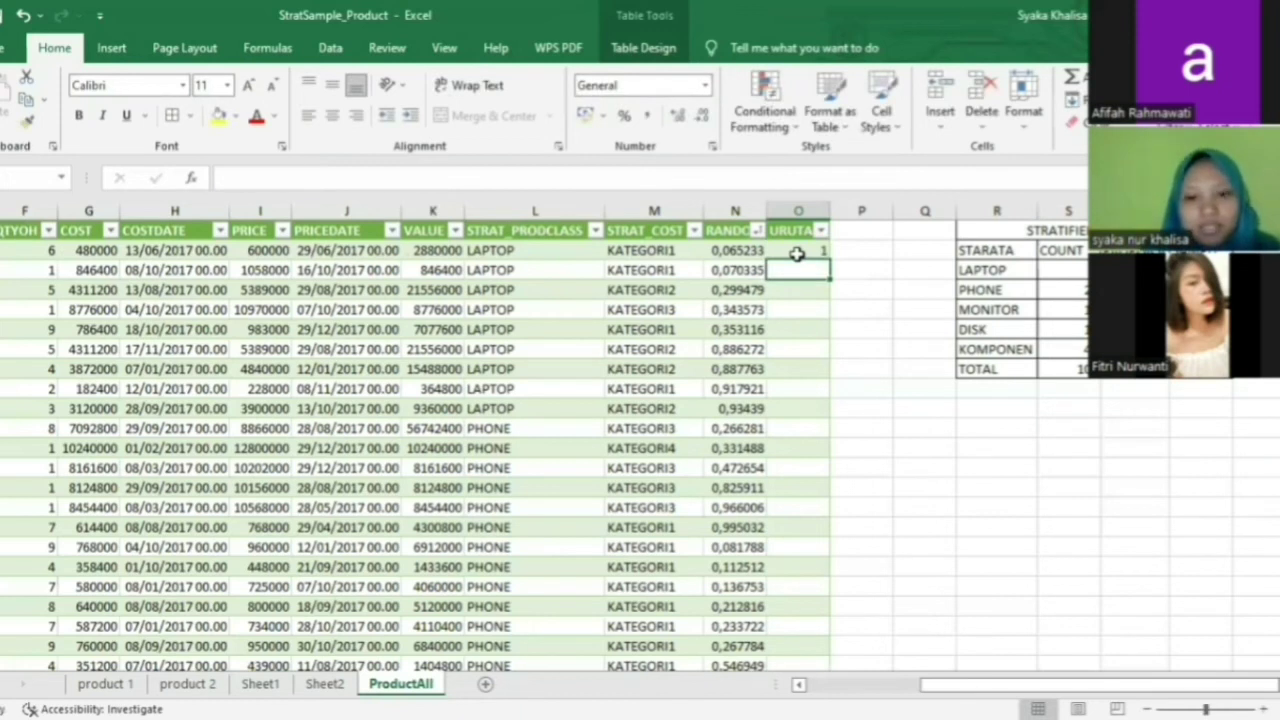
{"action": "type", "text": "="}
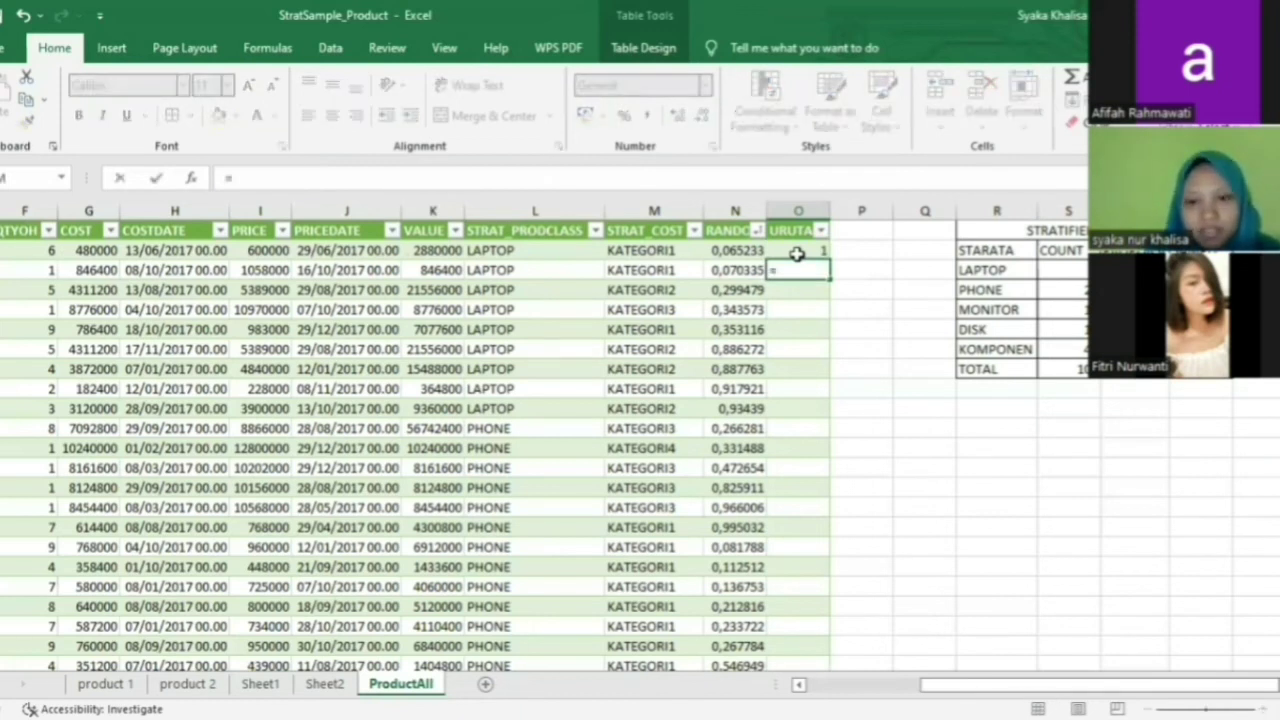
{"action": "type", "text": "IF"}
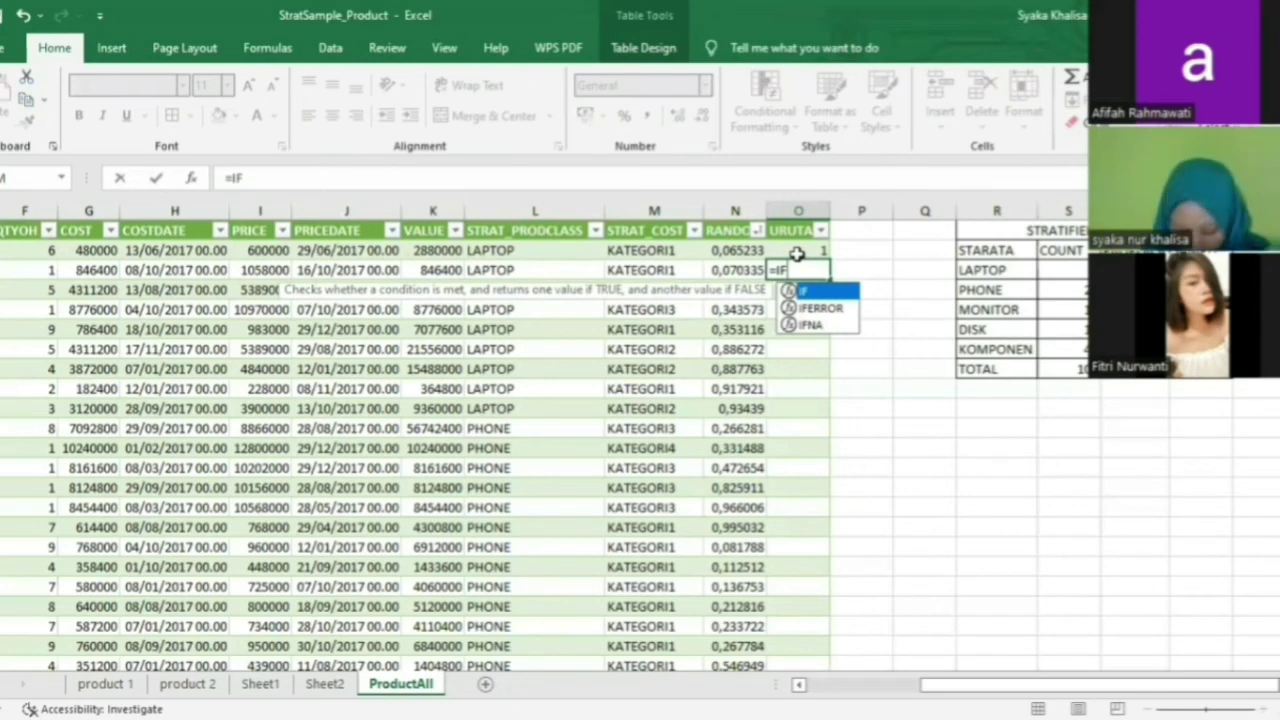
{"action": "type", "text": "(N2"}
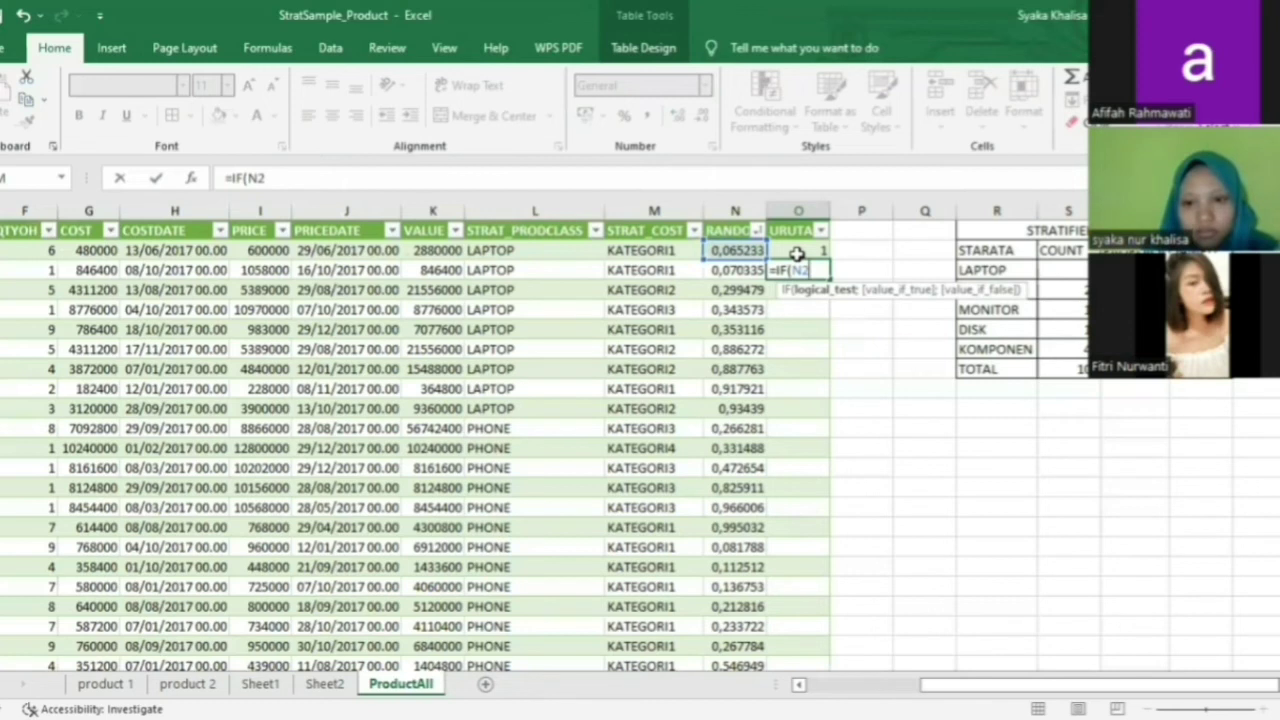
{"action": "type", "text": "<"}
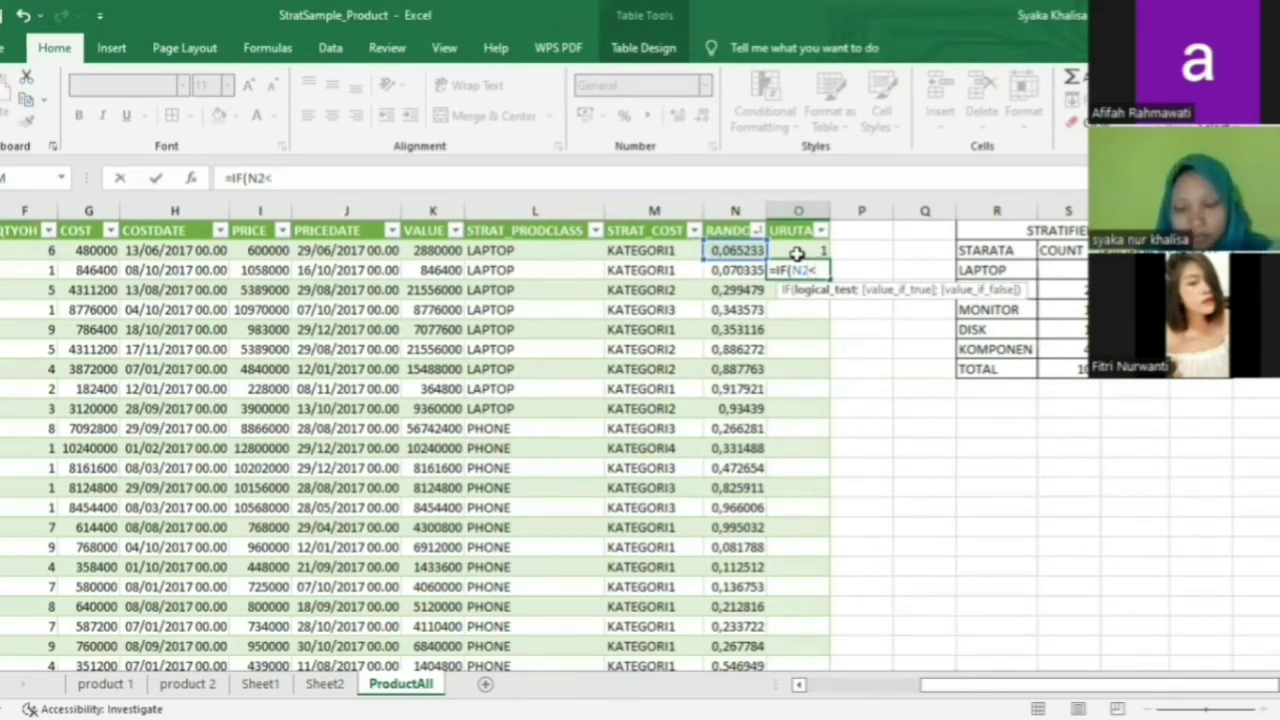
{"action": "type", "text": "N3"}
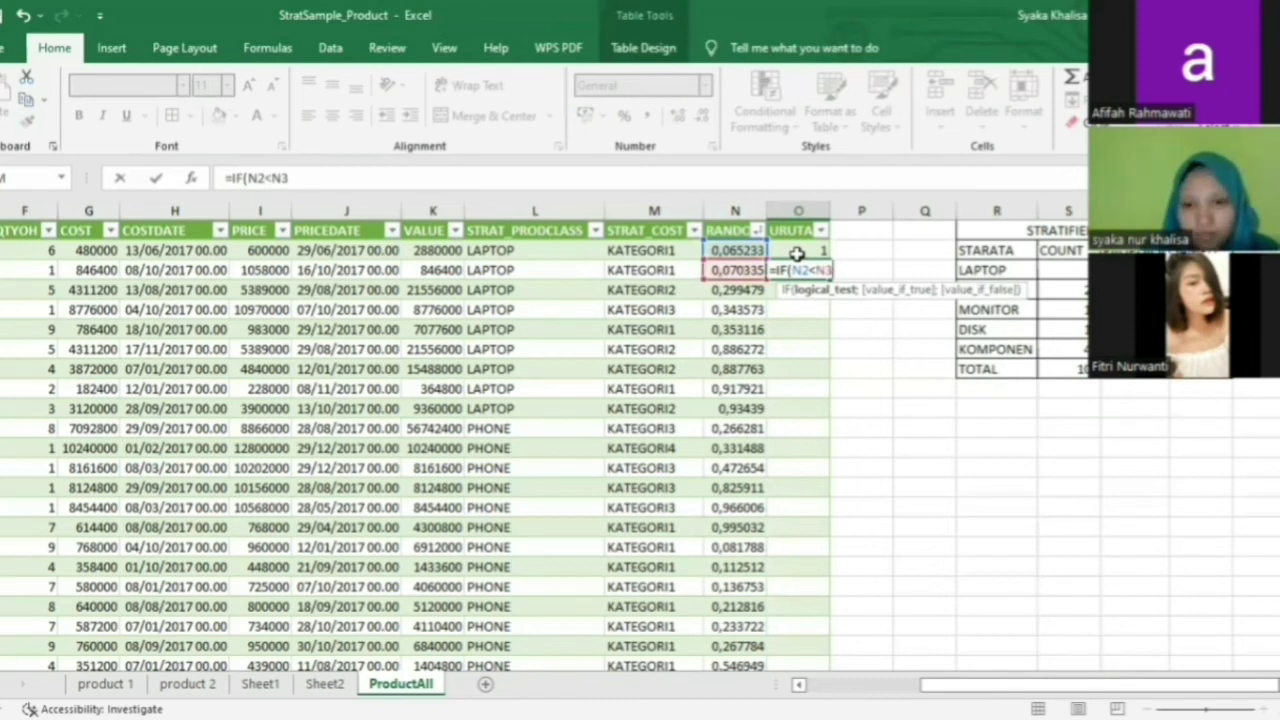
{"action": "type", "text": ";"}
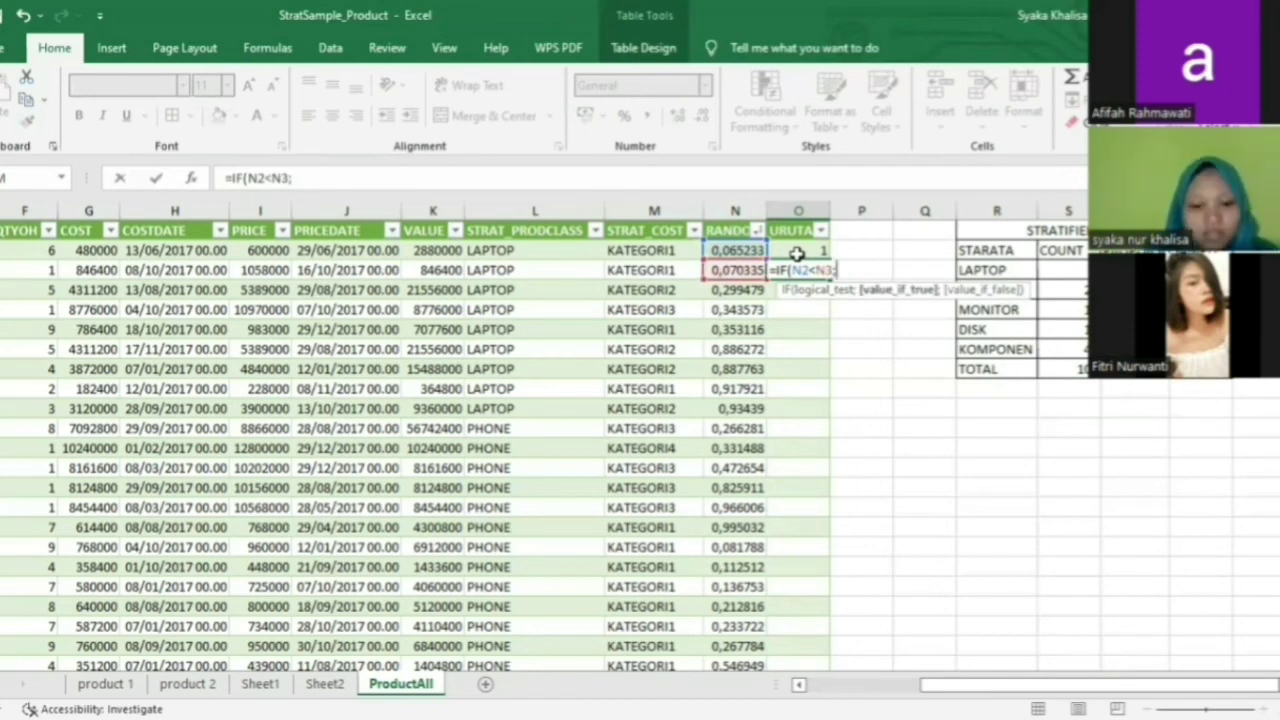
{"action": "left_click", "coordinate": [797, 254]}
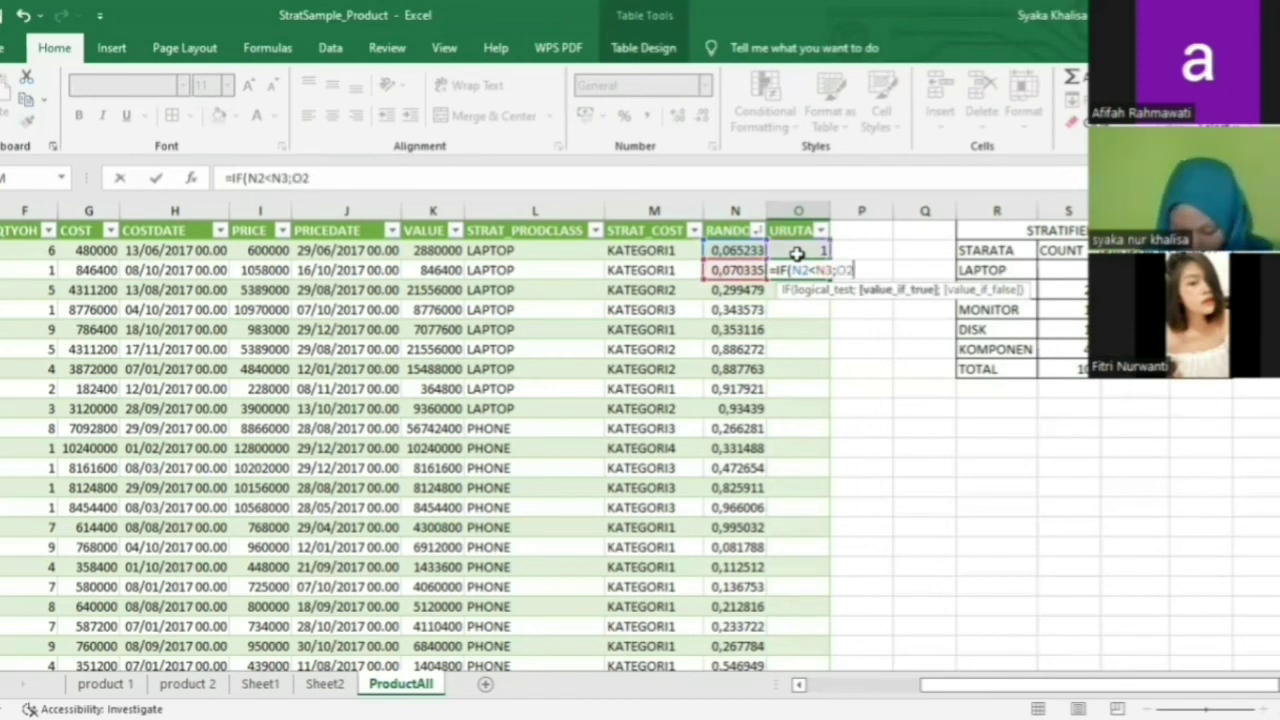
{"action": "type", "text": "+"}
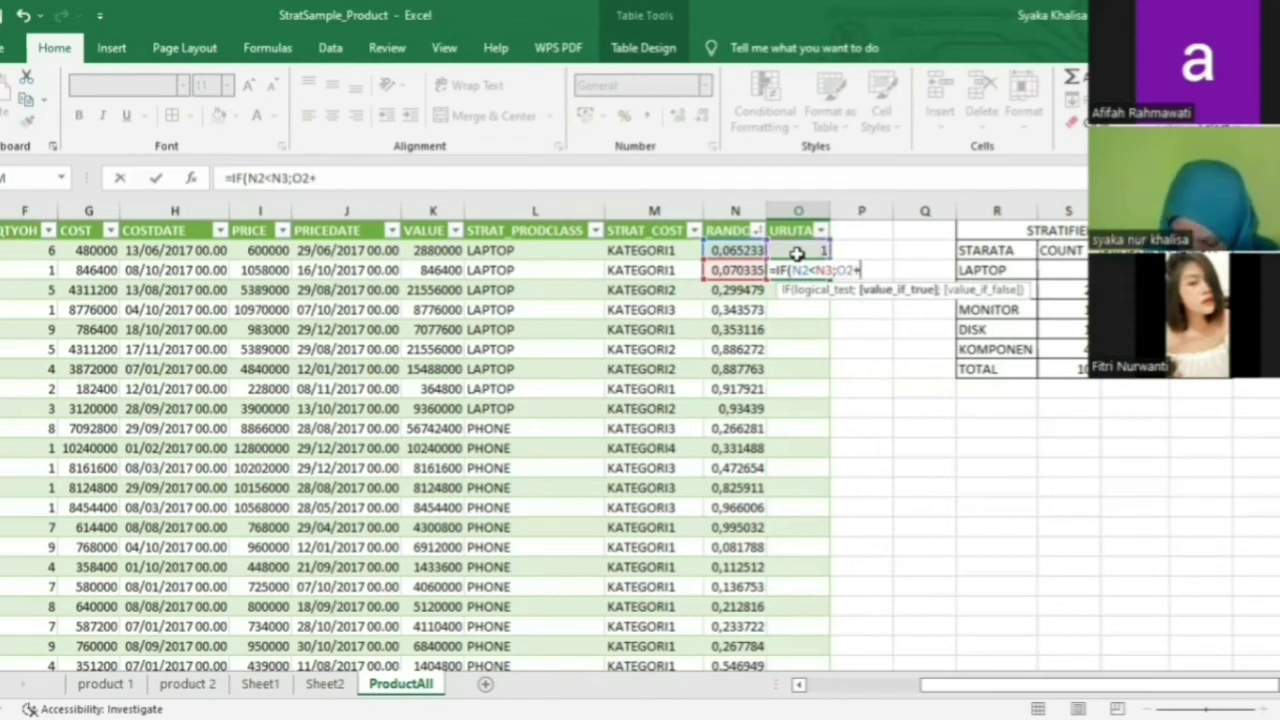
{"action": "type", "text": "1"}
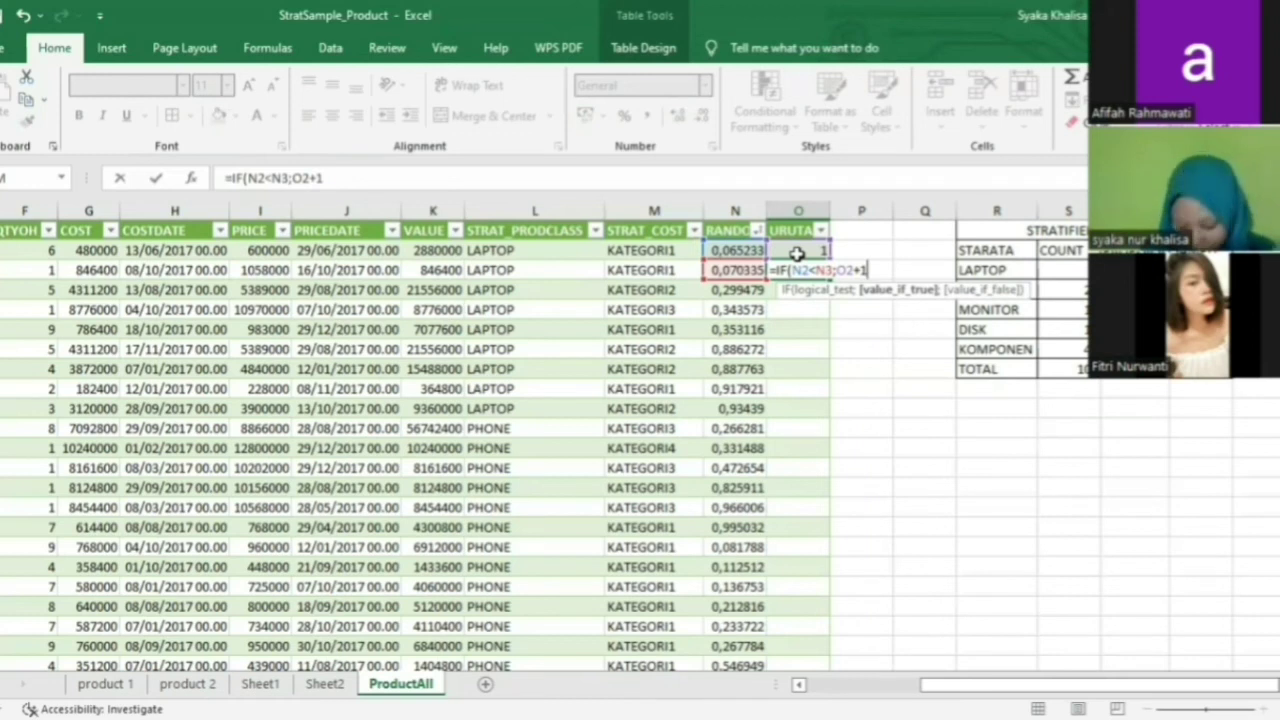
{"action": "type", "text": ";"}
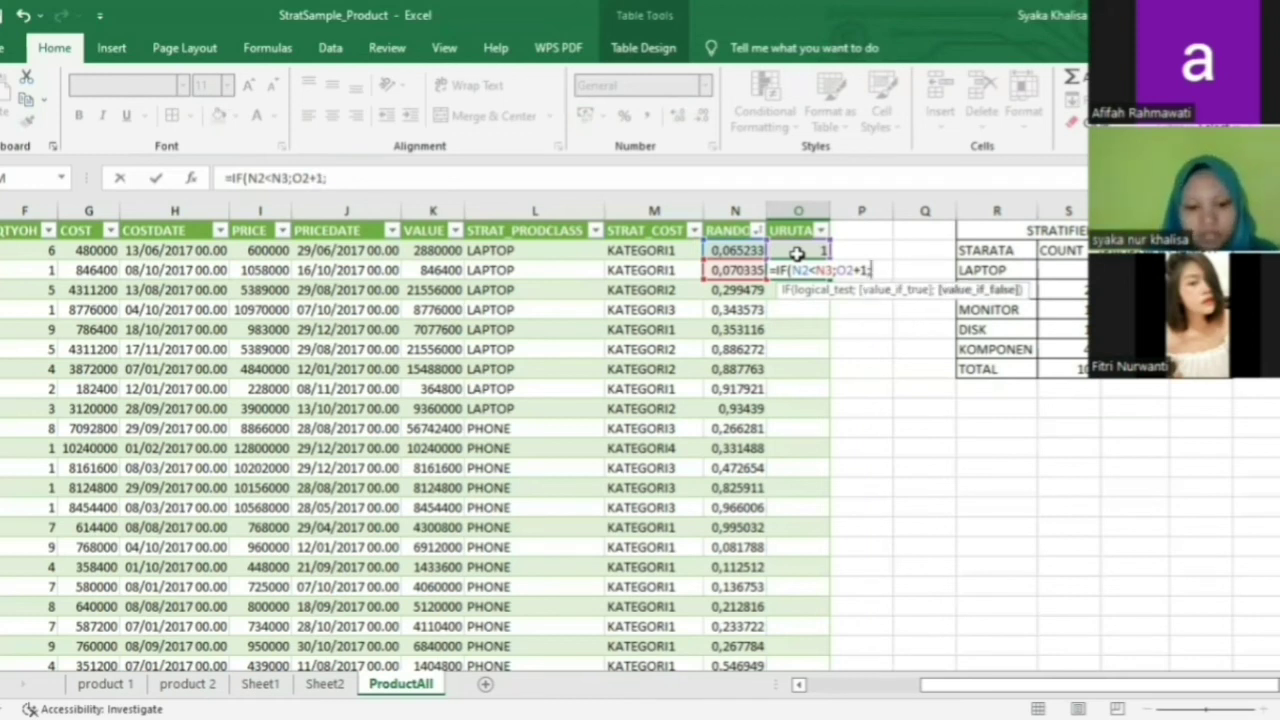
{"action": "type", "text": "IF"}
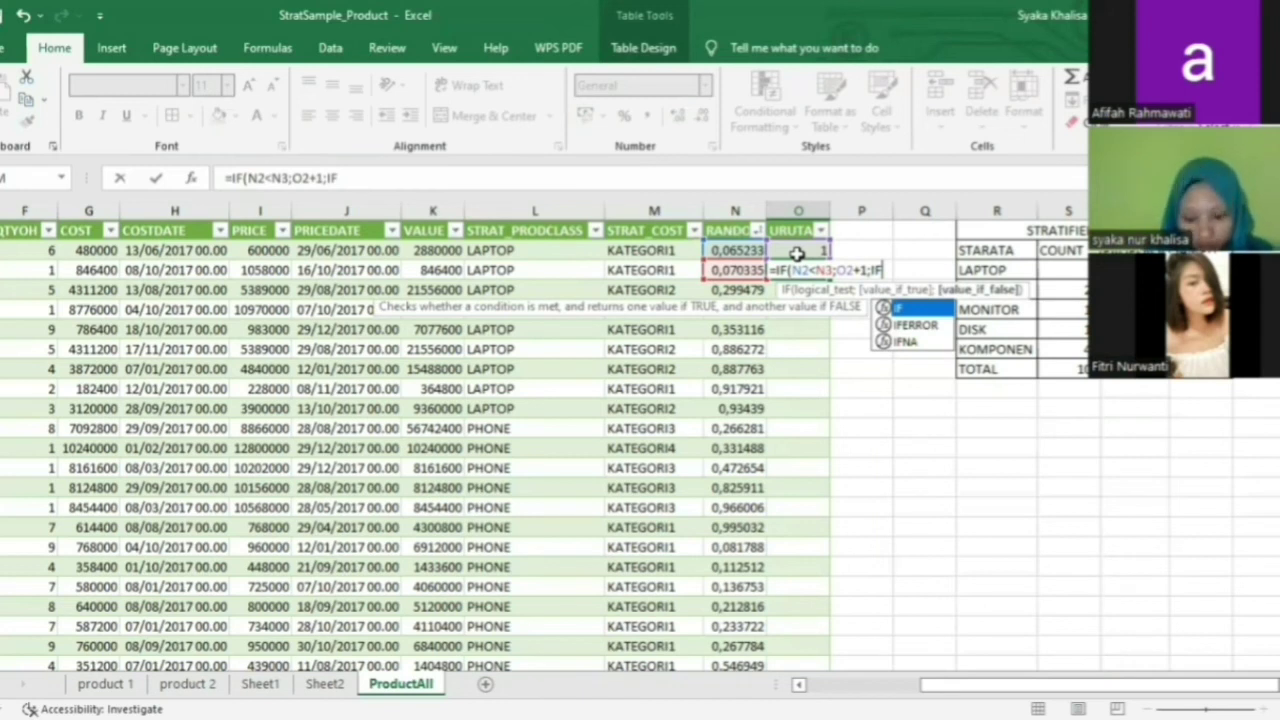
{"action": "type", "text": "(N2"}
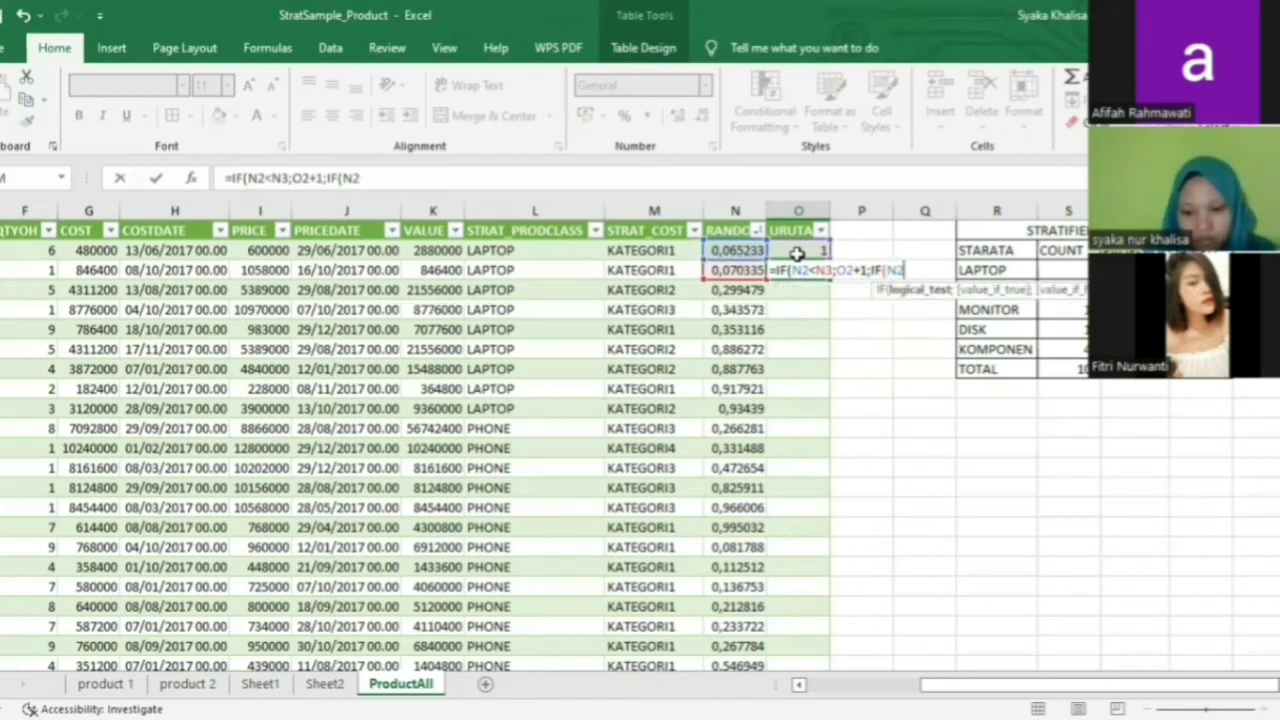
{"action": "type", "text": ">"}
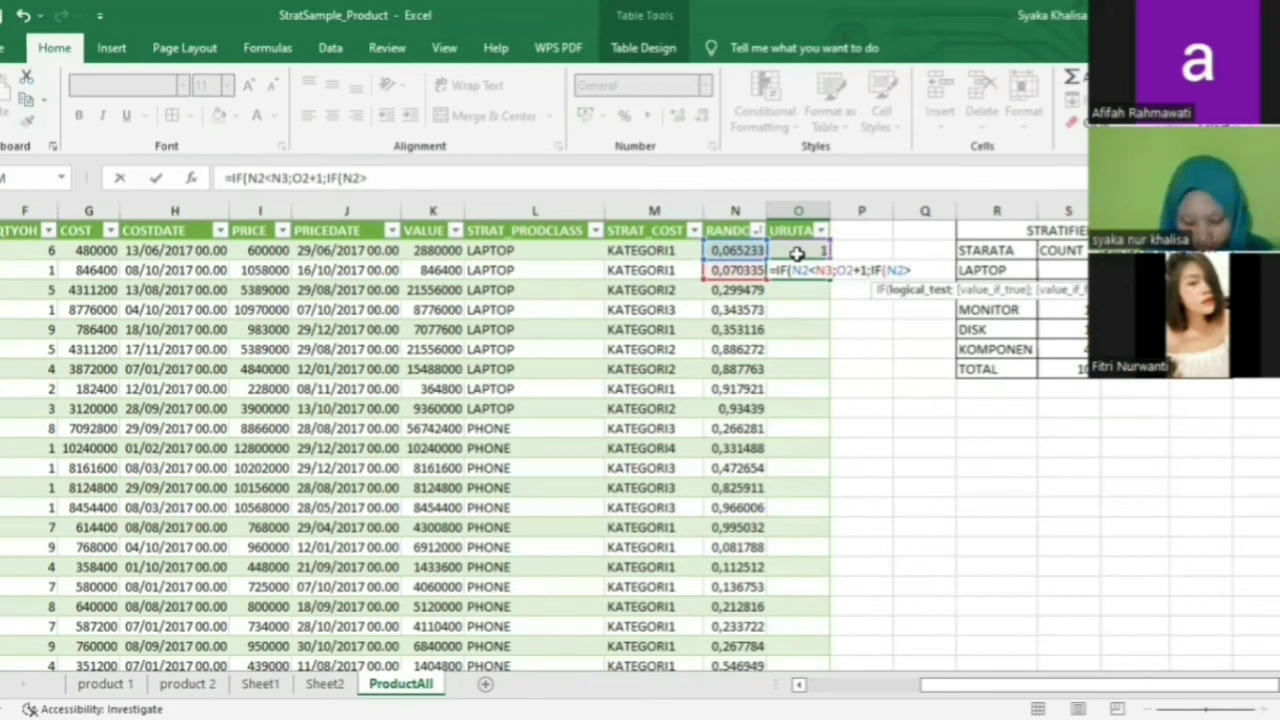
{"action": "type", "text": "N3"}
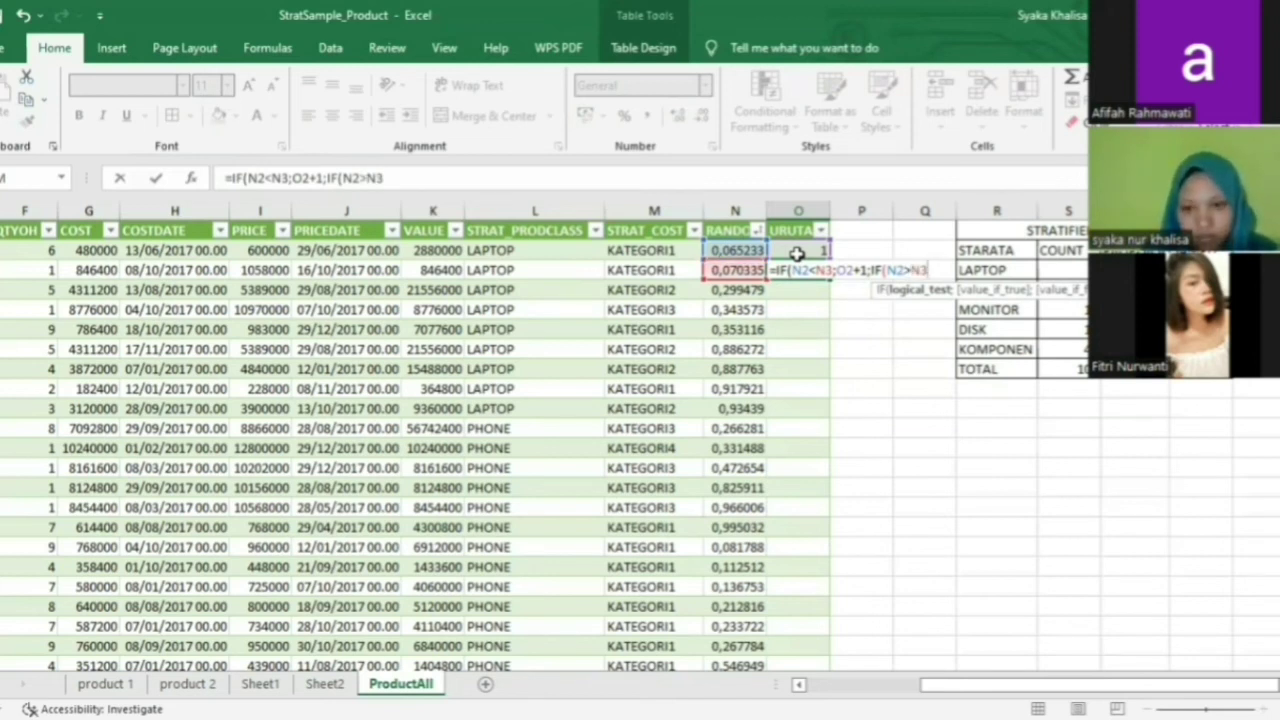
{"action": "type", "text": ";1;0"}
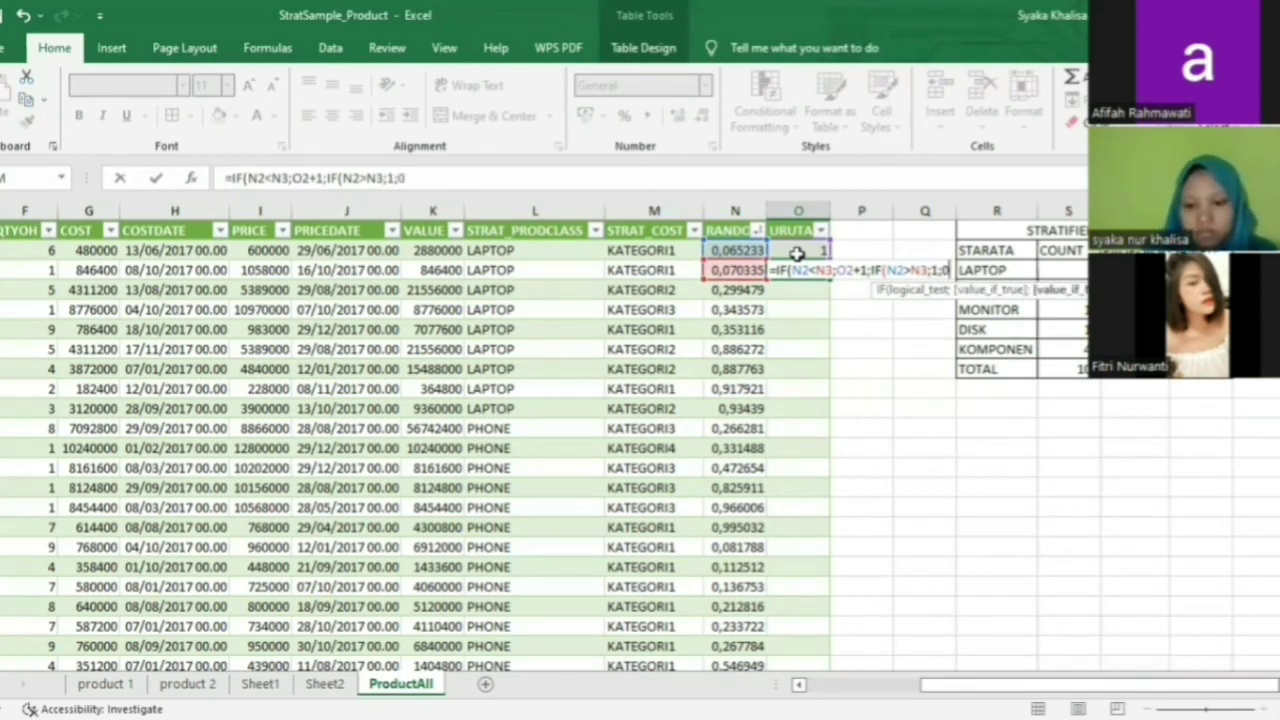
{"action": "type", "text": ")"}
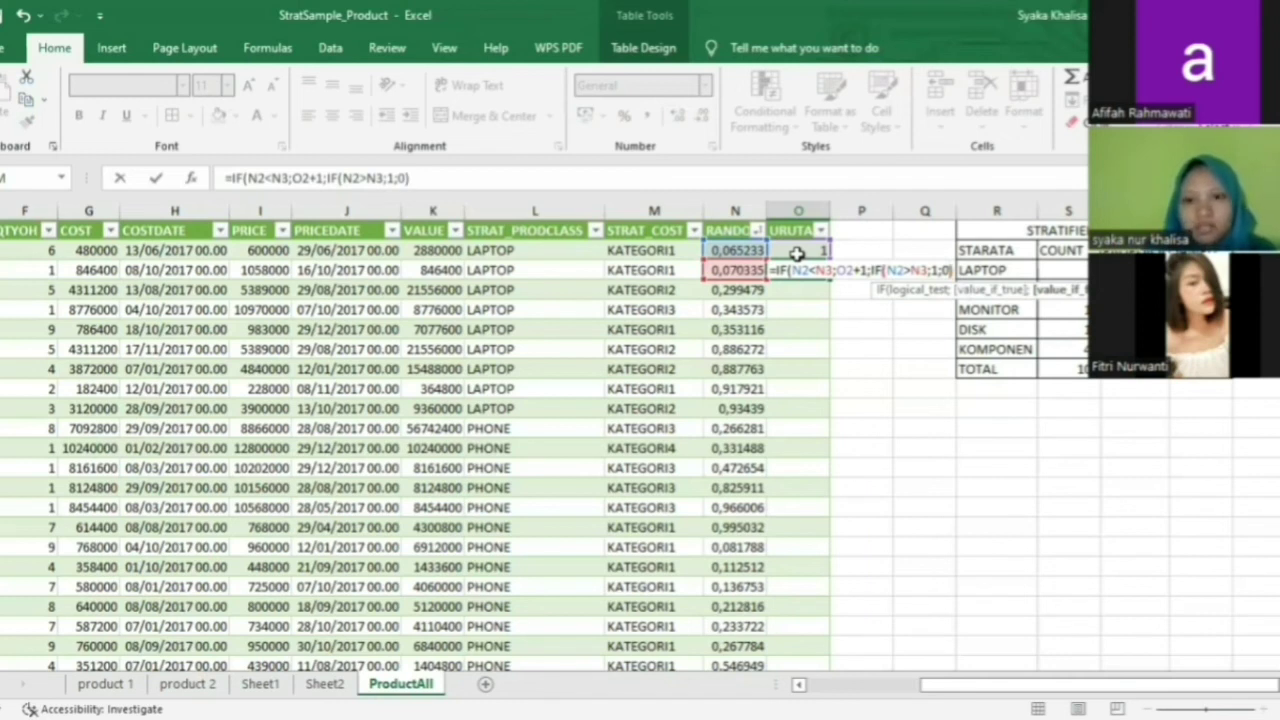
{"action": "key", "text": "Return"}
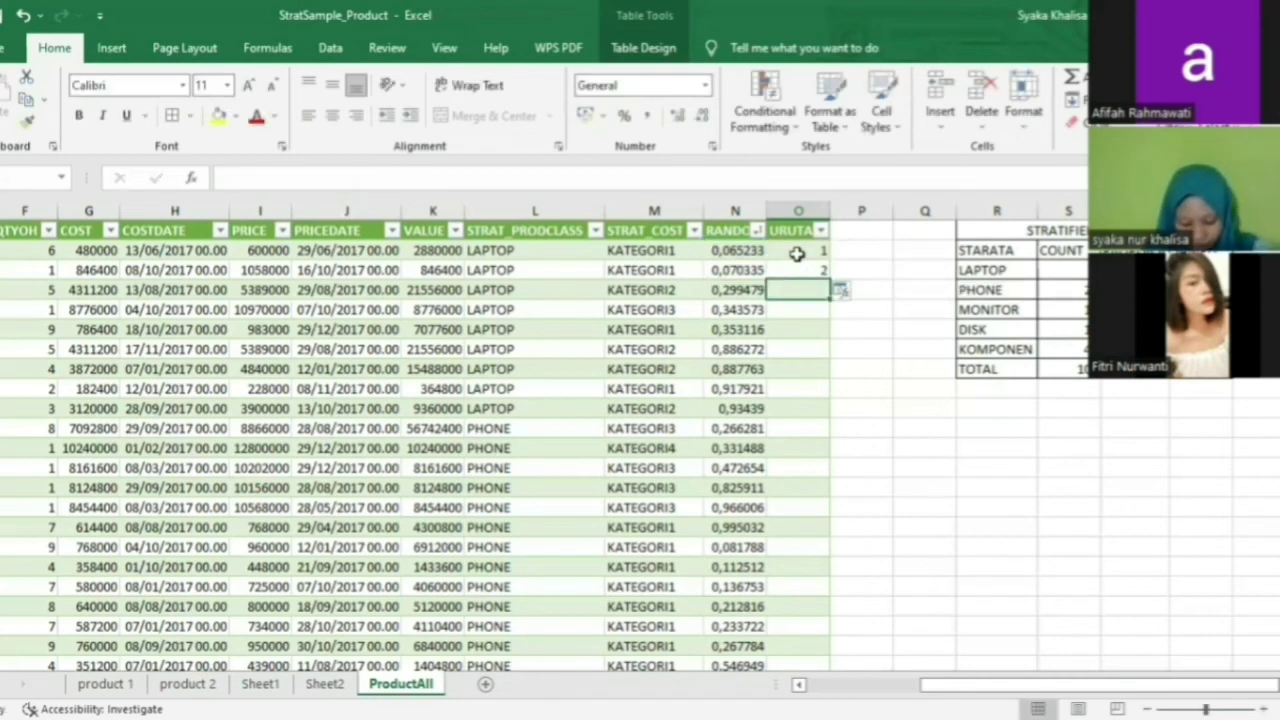
Fill the URUTAN formula from the second data row down to the last row of the product table.
{"action": "left_click", "coordinate": [805, 268]}
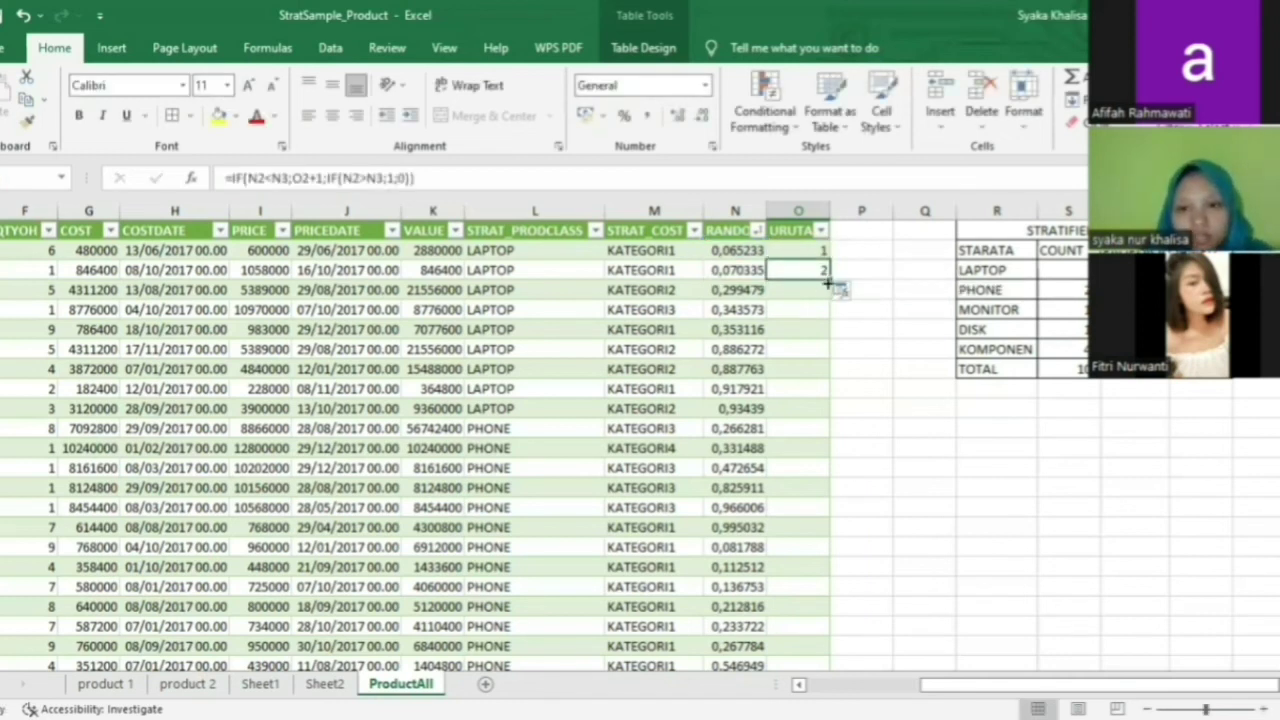
{"action": "left_click_drag", "start_coordinate": [828, 284], "coordinate": [816, 610]}
{"action": "left_click", "coordinate": [891, 568]}
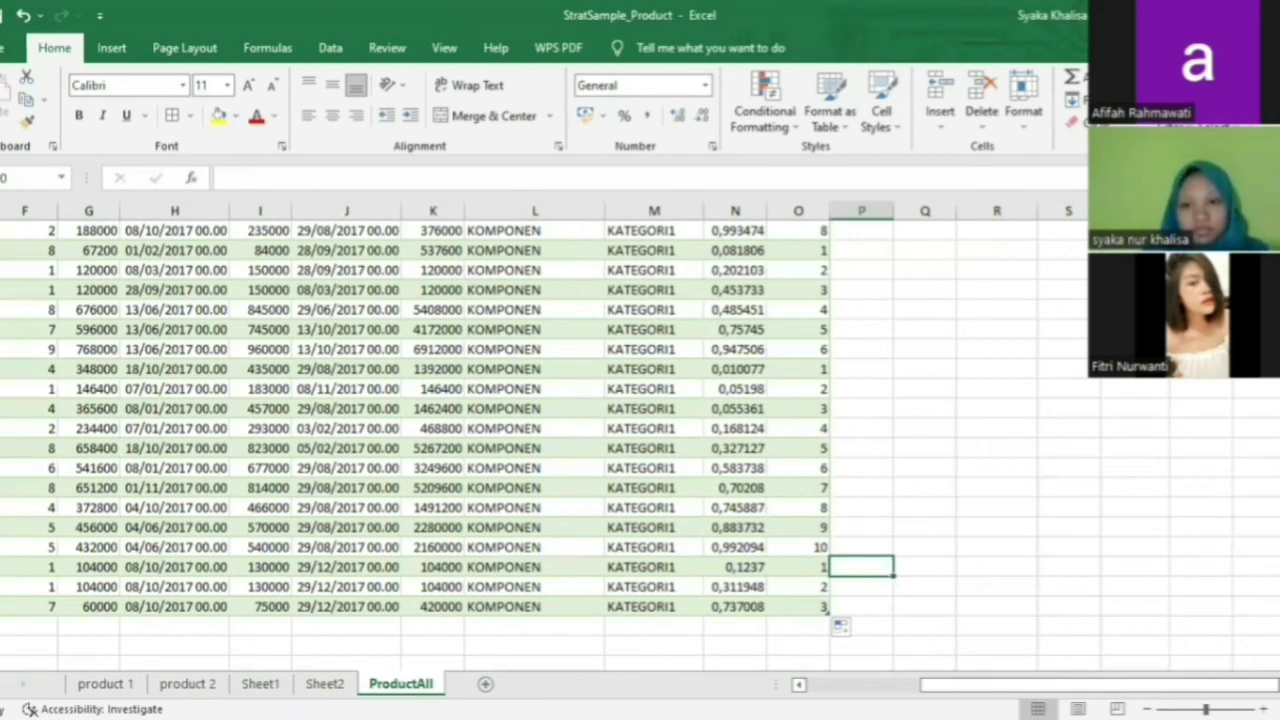
Add a new table column with the header SAMPLE directly after the URUTAN column.
{"action": "scroll", "coordinate": [863, 400], "scroll_direction": "up", "scroll_amount": 20}
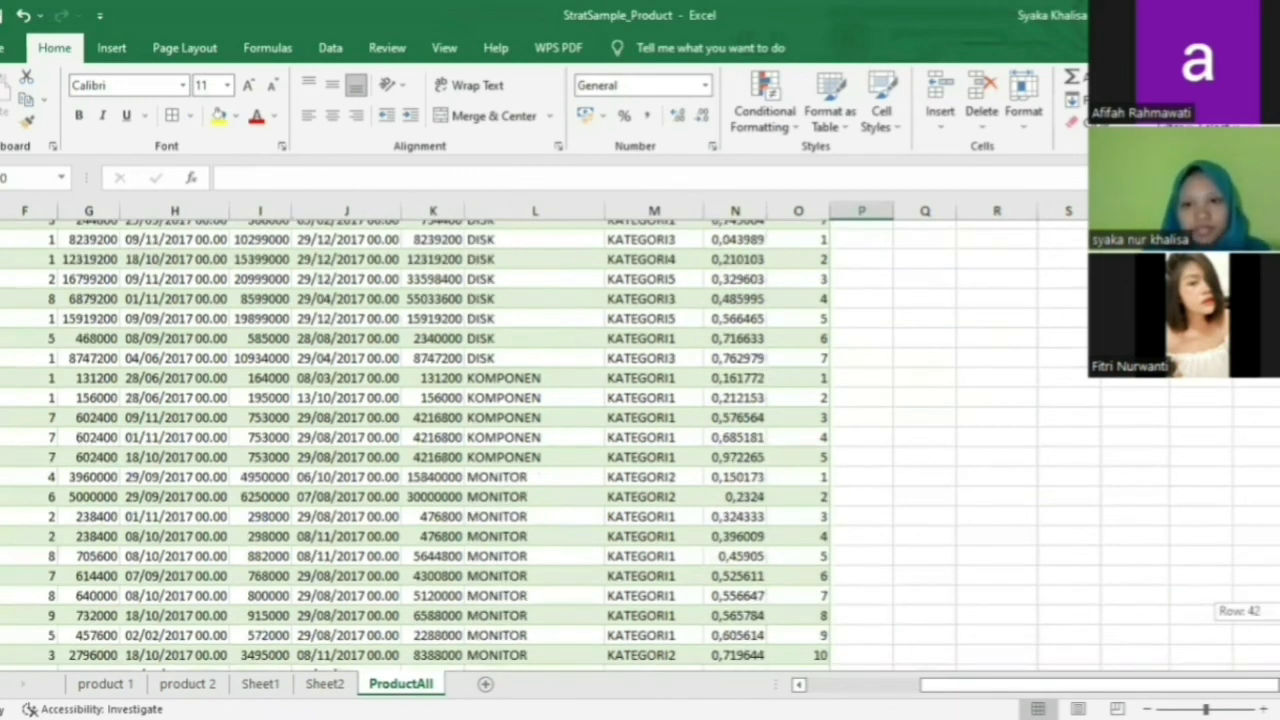
{"action": "left_click", "coordinate": [863, 231]}
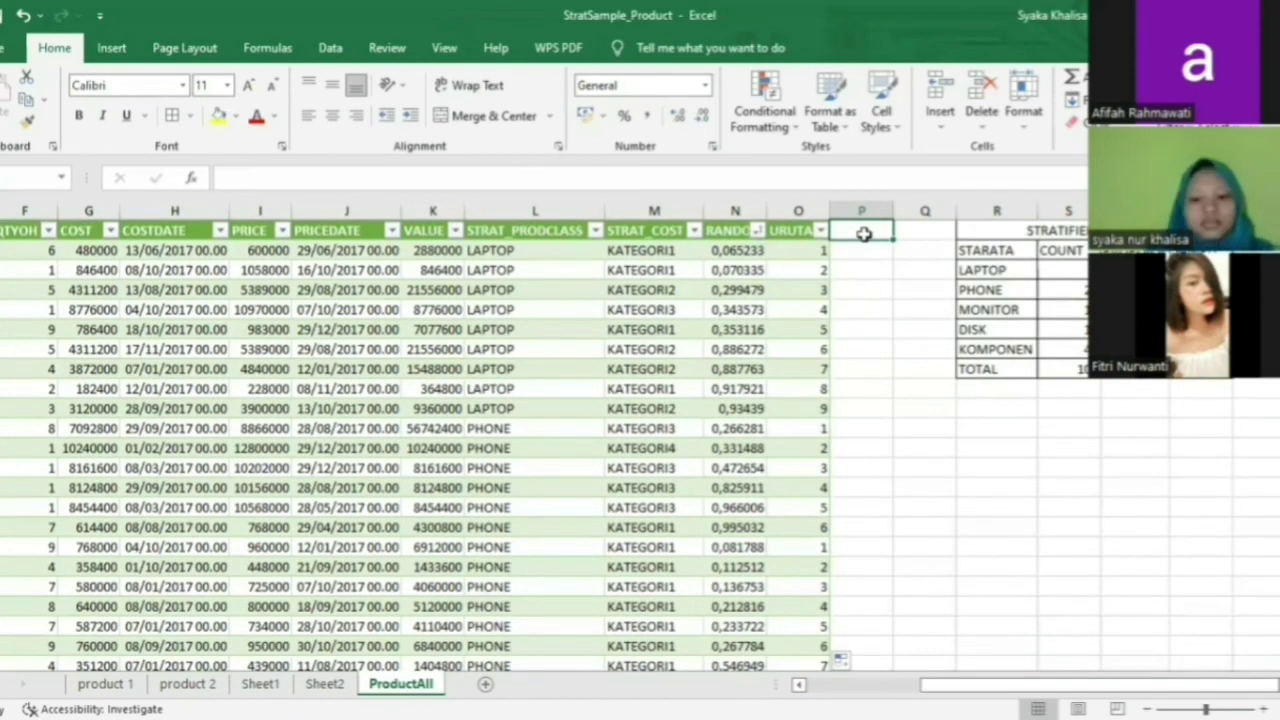
{"action": "type", "text": "SAMPLE"}
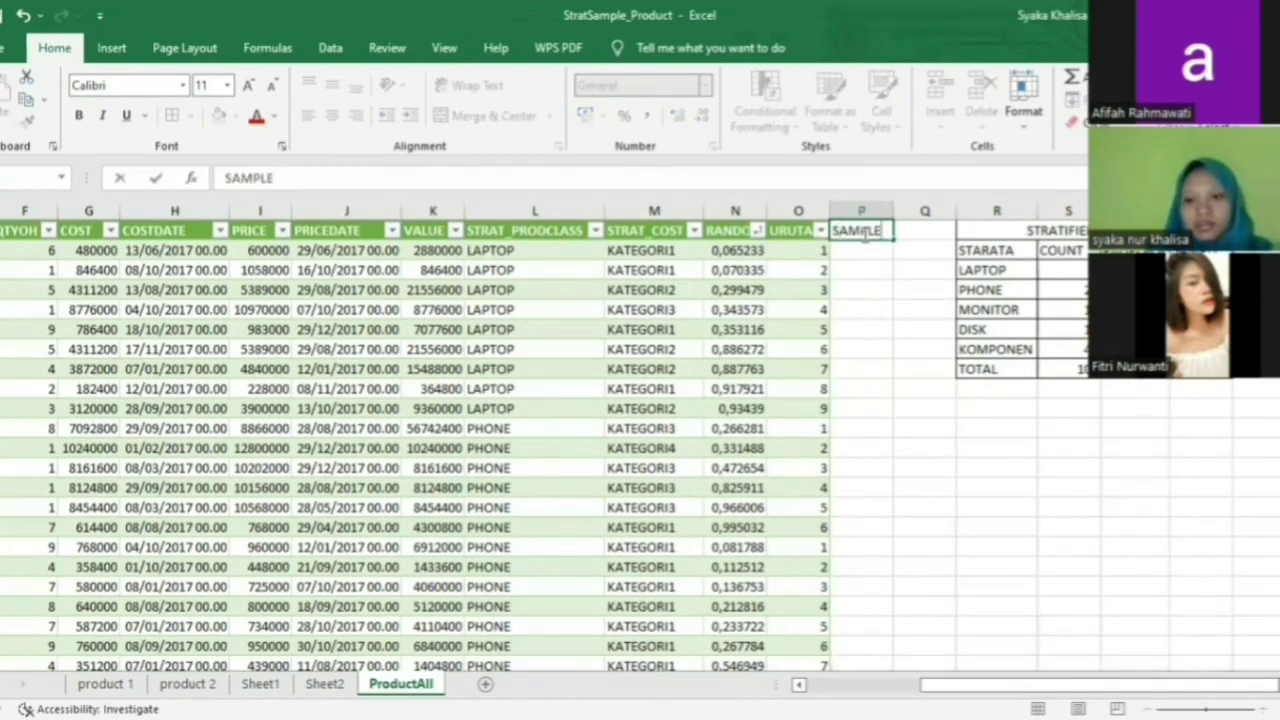
{"action": "key", "text": "Return"}
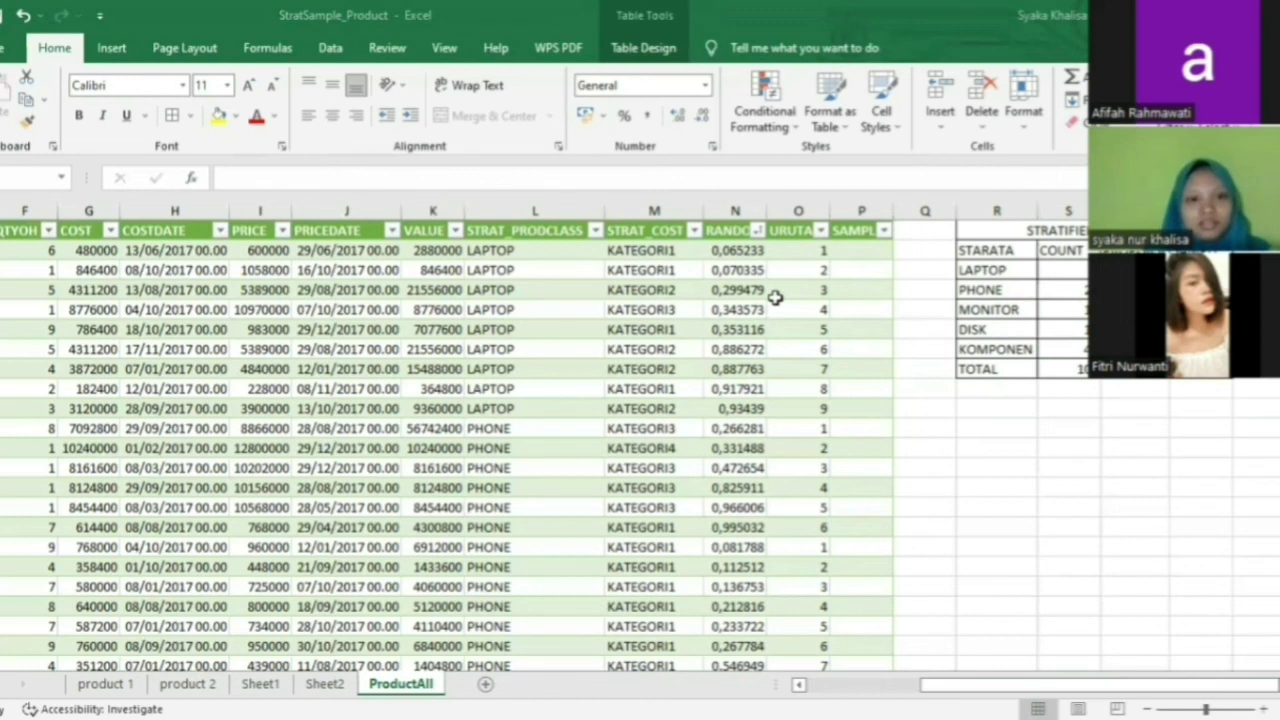
{"action": "double_click", "coordinate": [861, 250]}
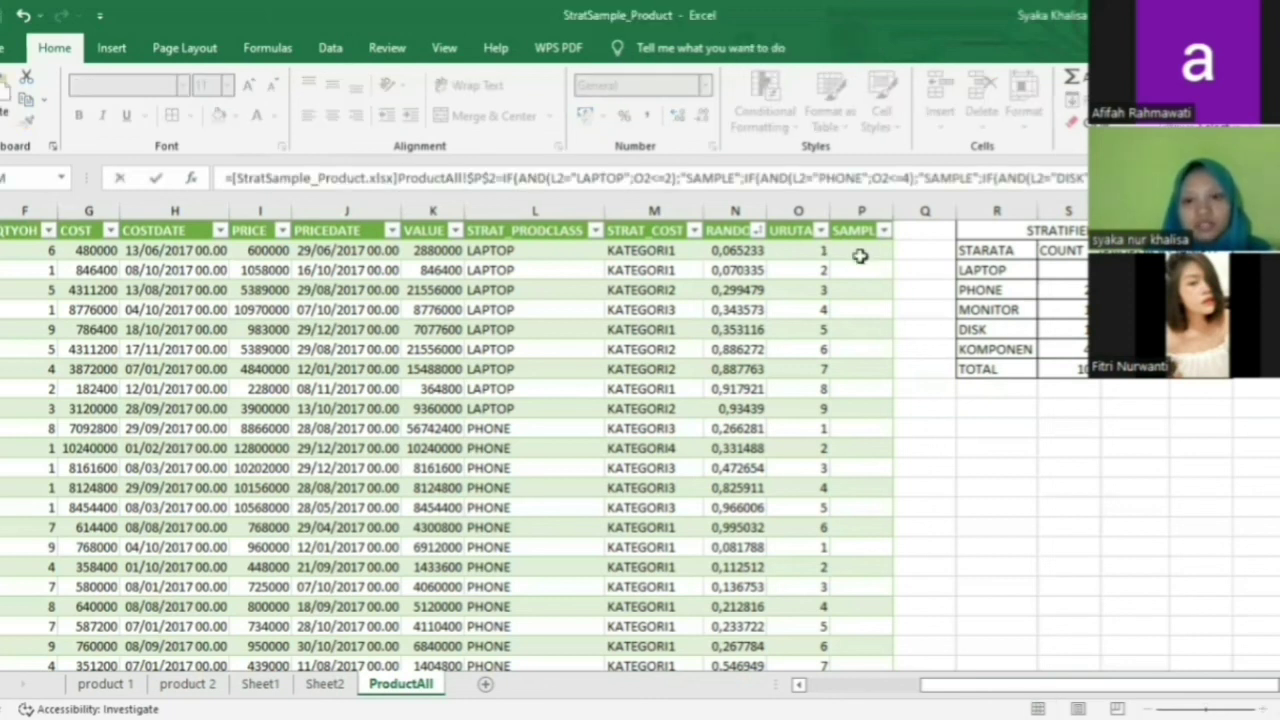
{"action": "key", "text": "Escape"}
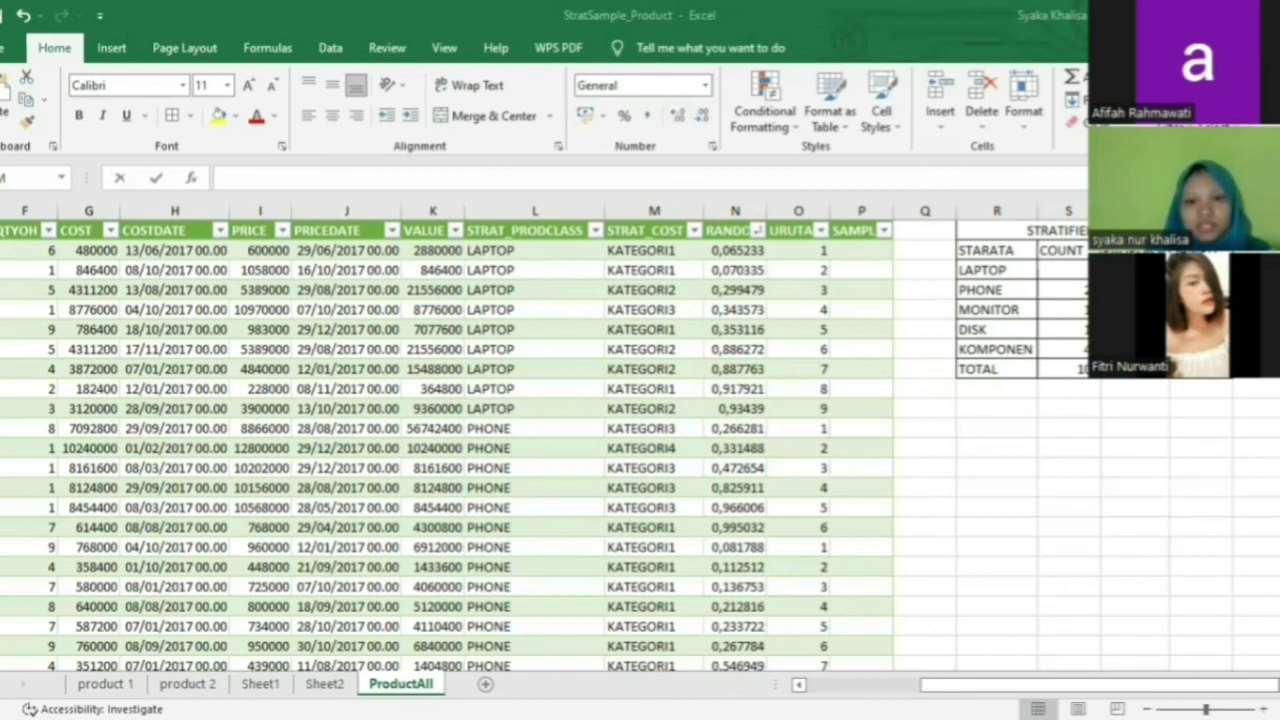
{"action": "left_click", "coordinate": [855, 250]}
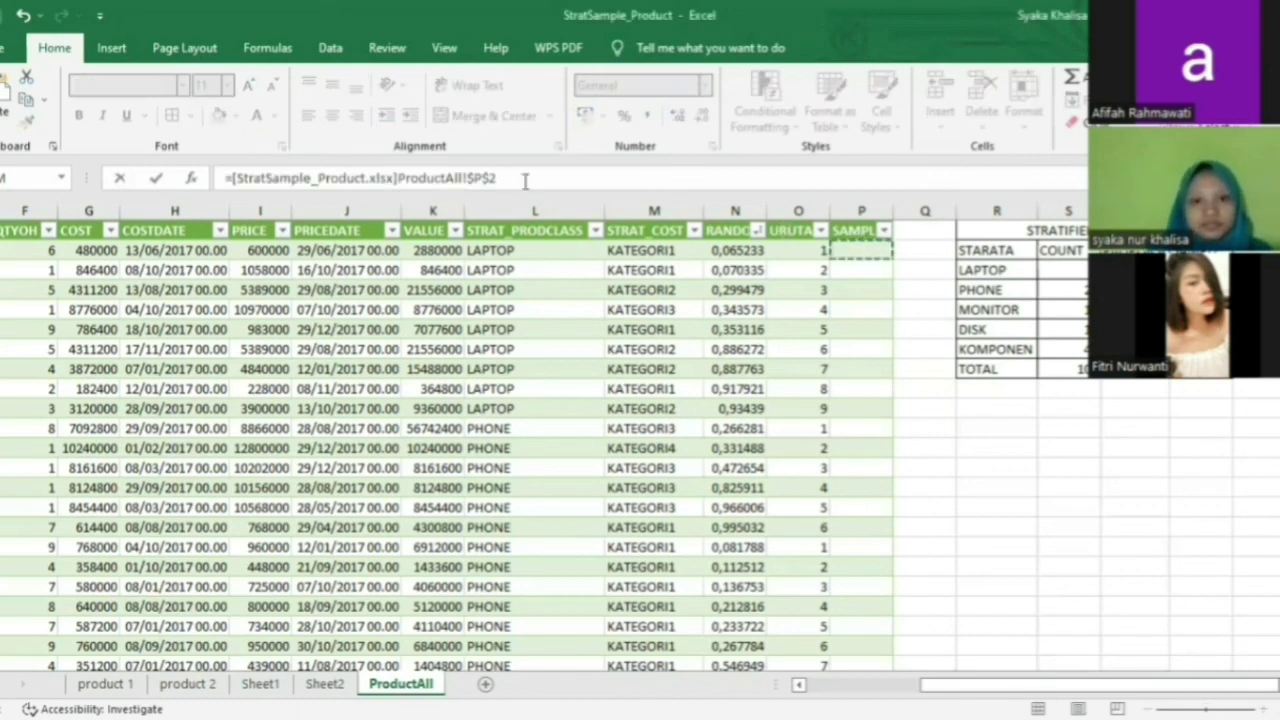
{"action": "key", "text": "BackSpace"}
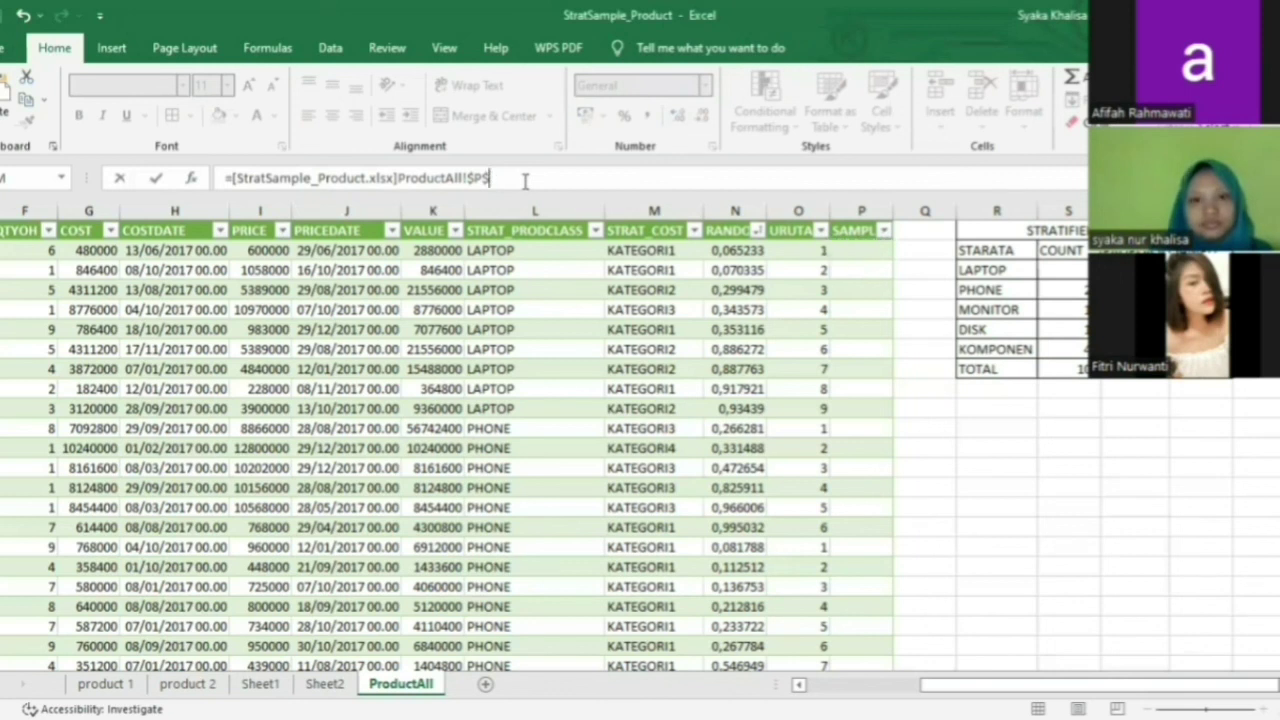
{"action": "key", "text": "BackSpace"}
{"action": "key", "text": "BackSpace"}
{"action": "key", "text": "BackSpace"}
{"action": "key", "text": "BackSpace"}
{"action": "key", "text": "BackSpace"}
{"action": "key", "text": "BackSpace"}
{"action": "key", "text": "BackSpace"}
{"action": "key", "text": "BackSpace"}
{"action": "key", "text": "BackSpace"}
{"action": "key", "text": "BackSpace"}
{"action": "key", "text": "BackSpace"}
{"action": "key", "text": "BackSpace"}
{"action": "key", "text": "BackSpace"}
{"action": "key", "text": "BackSpace"}
{"action": "key", "text": "BackSpace"}
{"action": "key", "text": "BackSpace"}
{"action": "key", "text": "BackSpace"}
{"action": "key", "text": "BackSpace"}
{"action": "key", "text": "BackSpace"}
{"action": "key", "text": "BackSpace"}
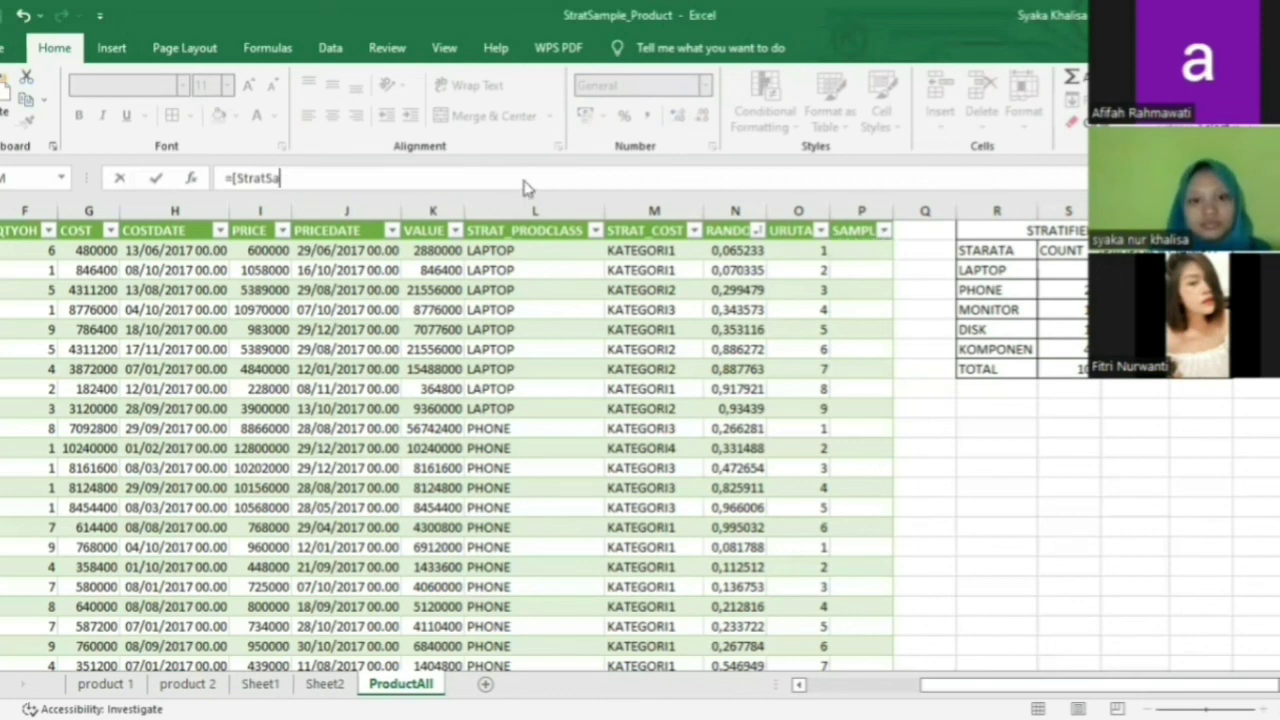
{"action": "key", "text": "Escape"}
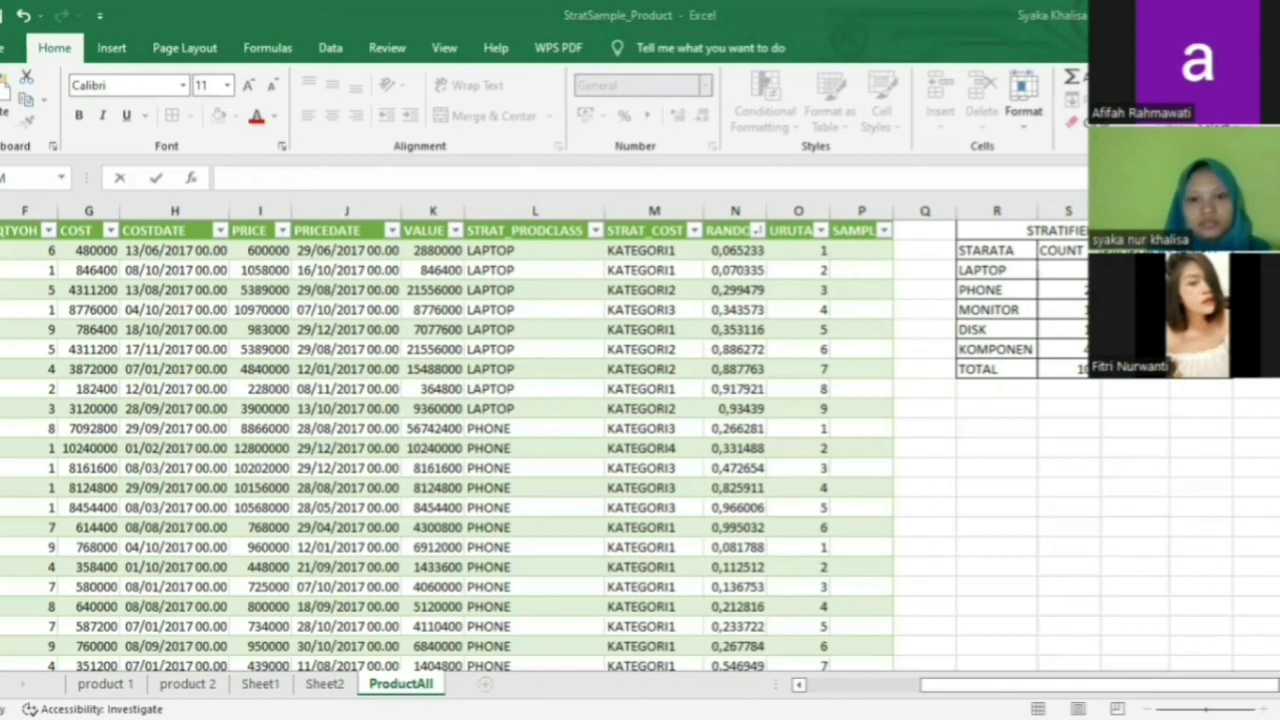
Enter a nested IF/AND formula in P2 returning "SAMPLE" for LAPTOP with O2<=2, PHONE with O2<=4, DISK with O2<3, plus a KOMPONEN condition.
{"action": "key", "text": "Return"}
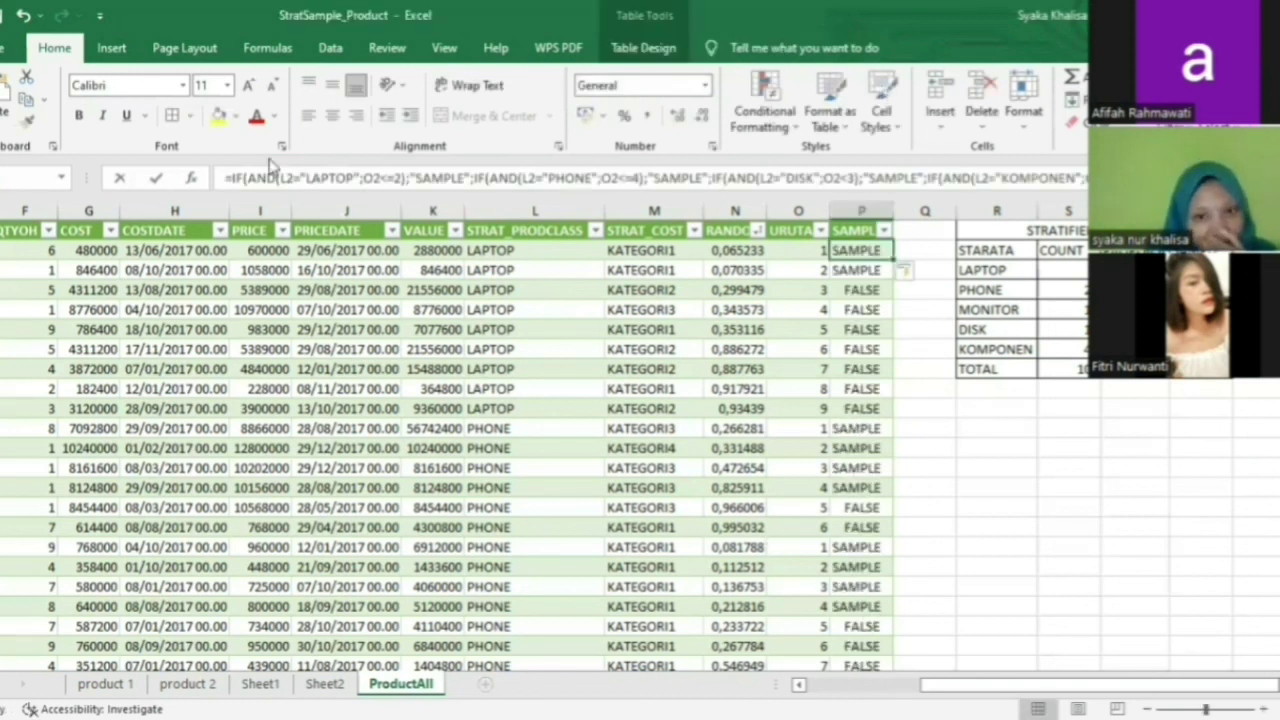
Filter the product table's SAMPLE column to show only the rows marked SAMPLE.
{"action": "left_click", "coordinate": [884, 232]}
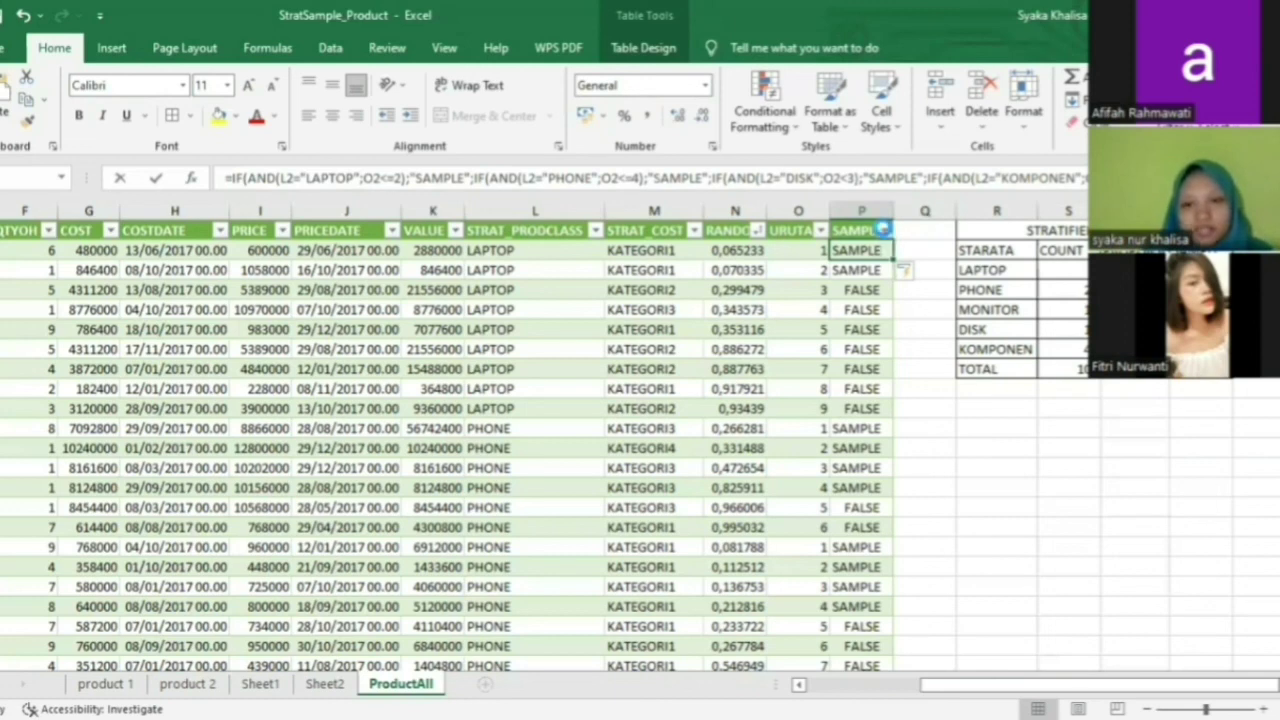
{"action": "left_click", "coordinate": [687, 447]}
{"action": "left_click", "coordinate": [687, 466]}
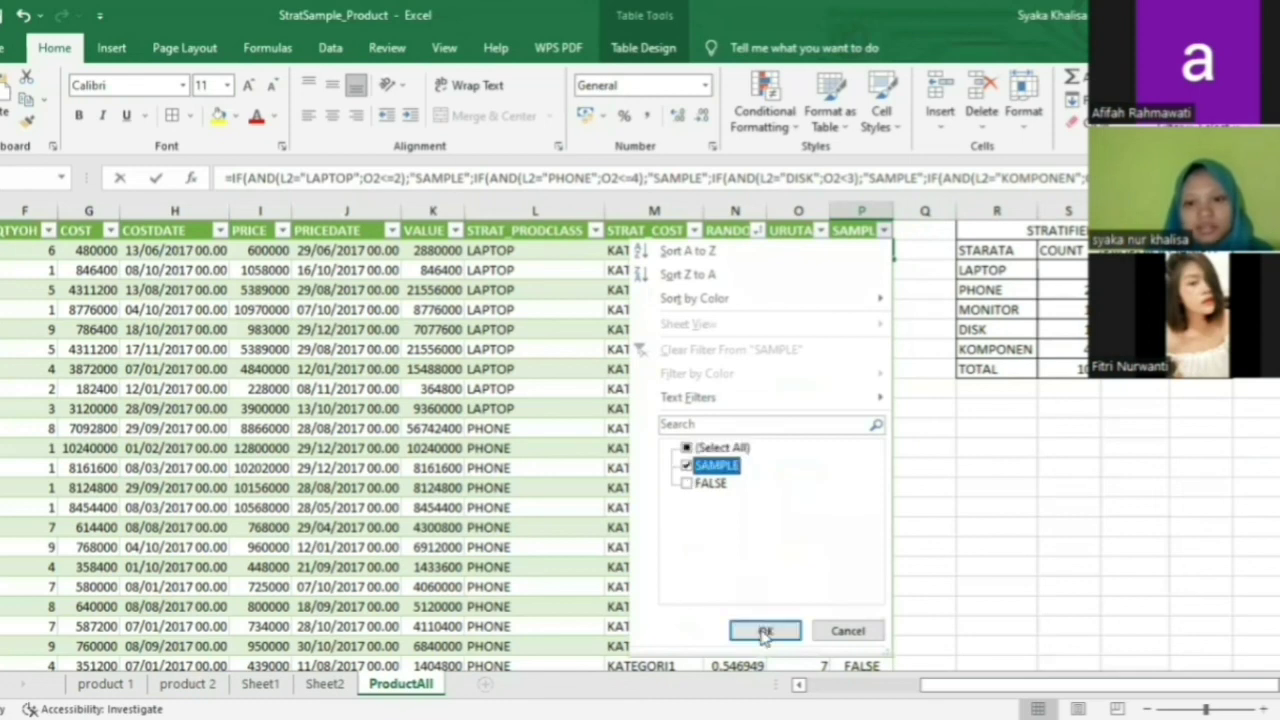
{"action": "left_click", "coordinate": [765, 632]}
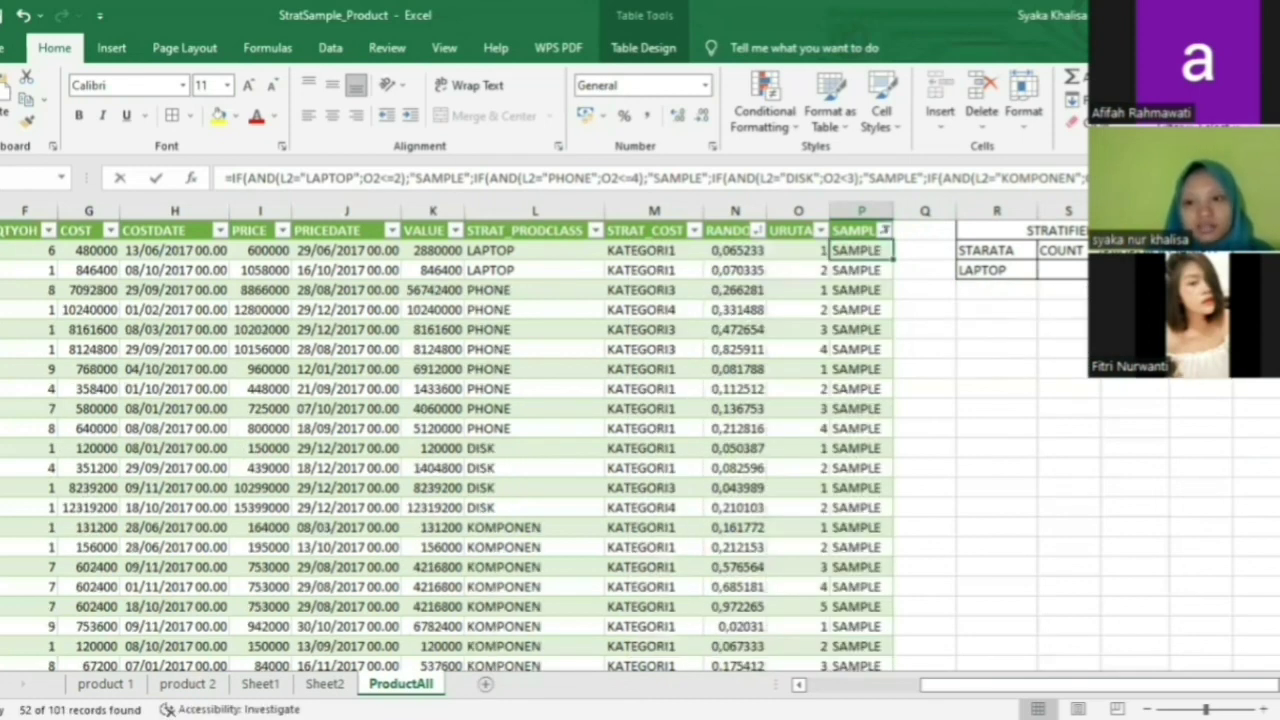
{"action": "scroll", "coordinate": [450, 450], "scroll_direction": "down", "scroll_amount": 6}
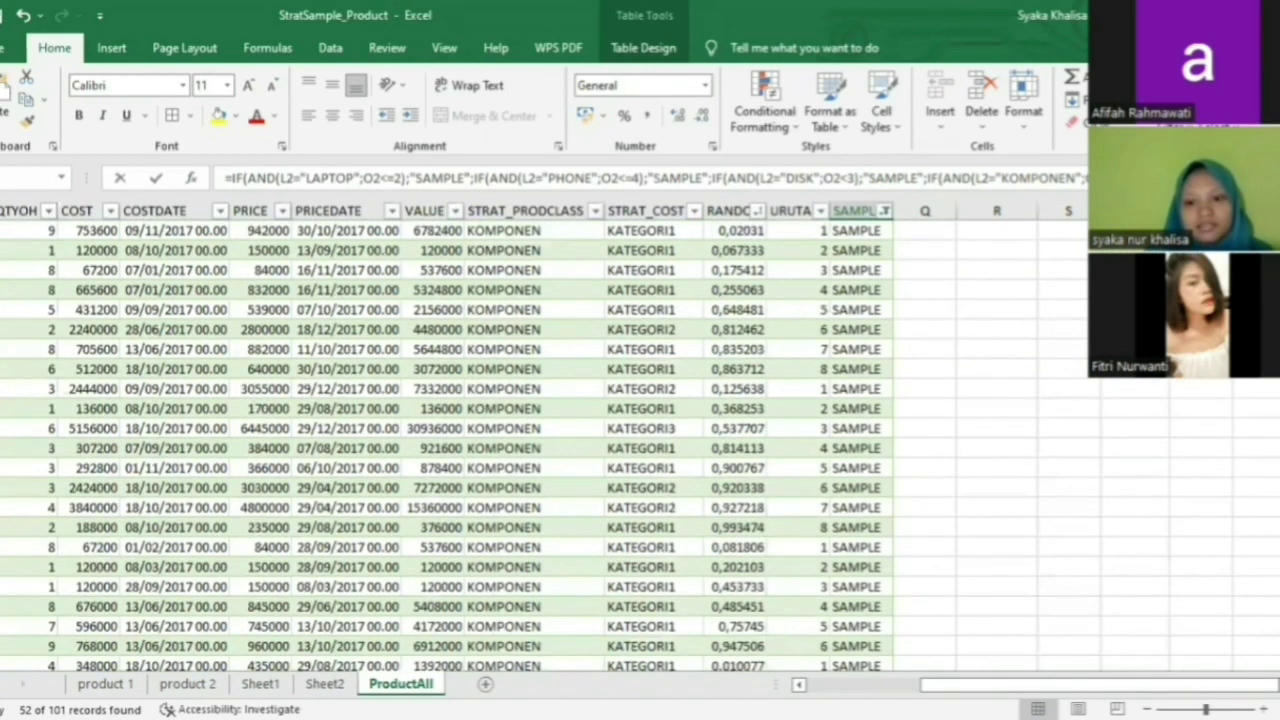
{"action": "scroll", "coordinate": [450, 450], "scroll_direction": "down", "scroll_amount": 4}
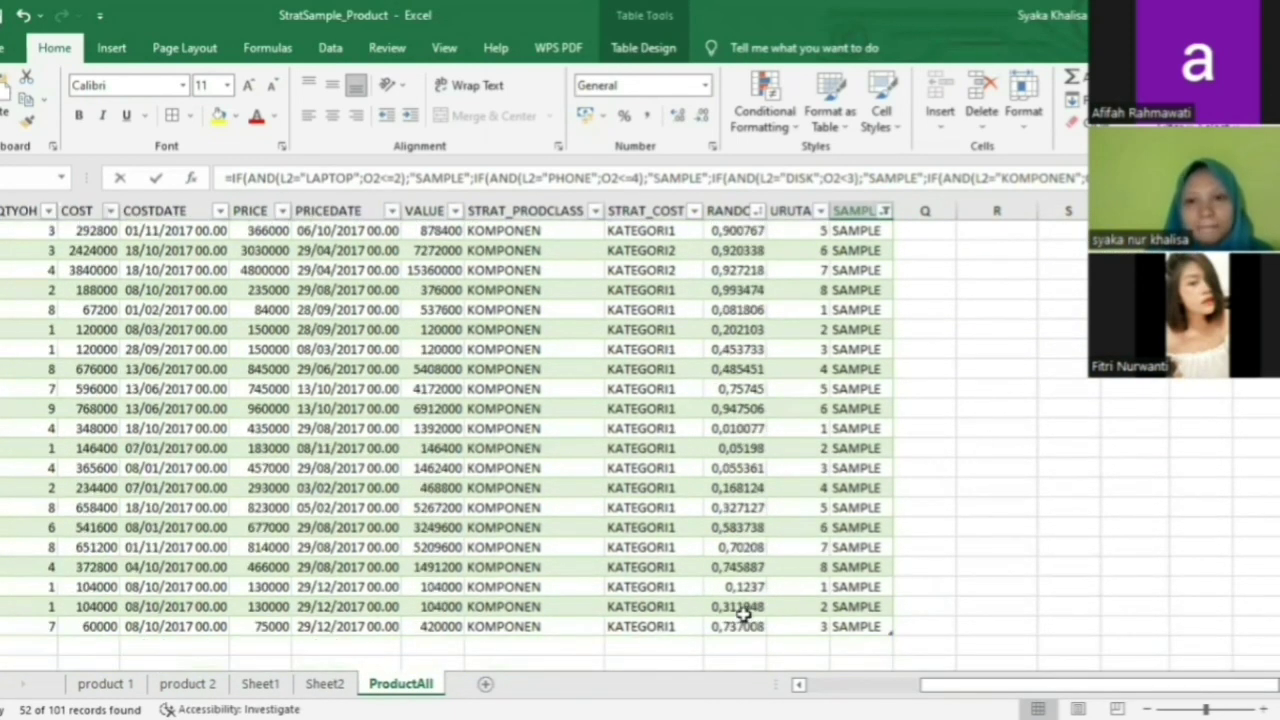